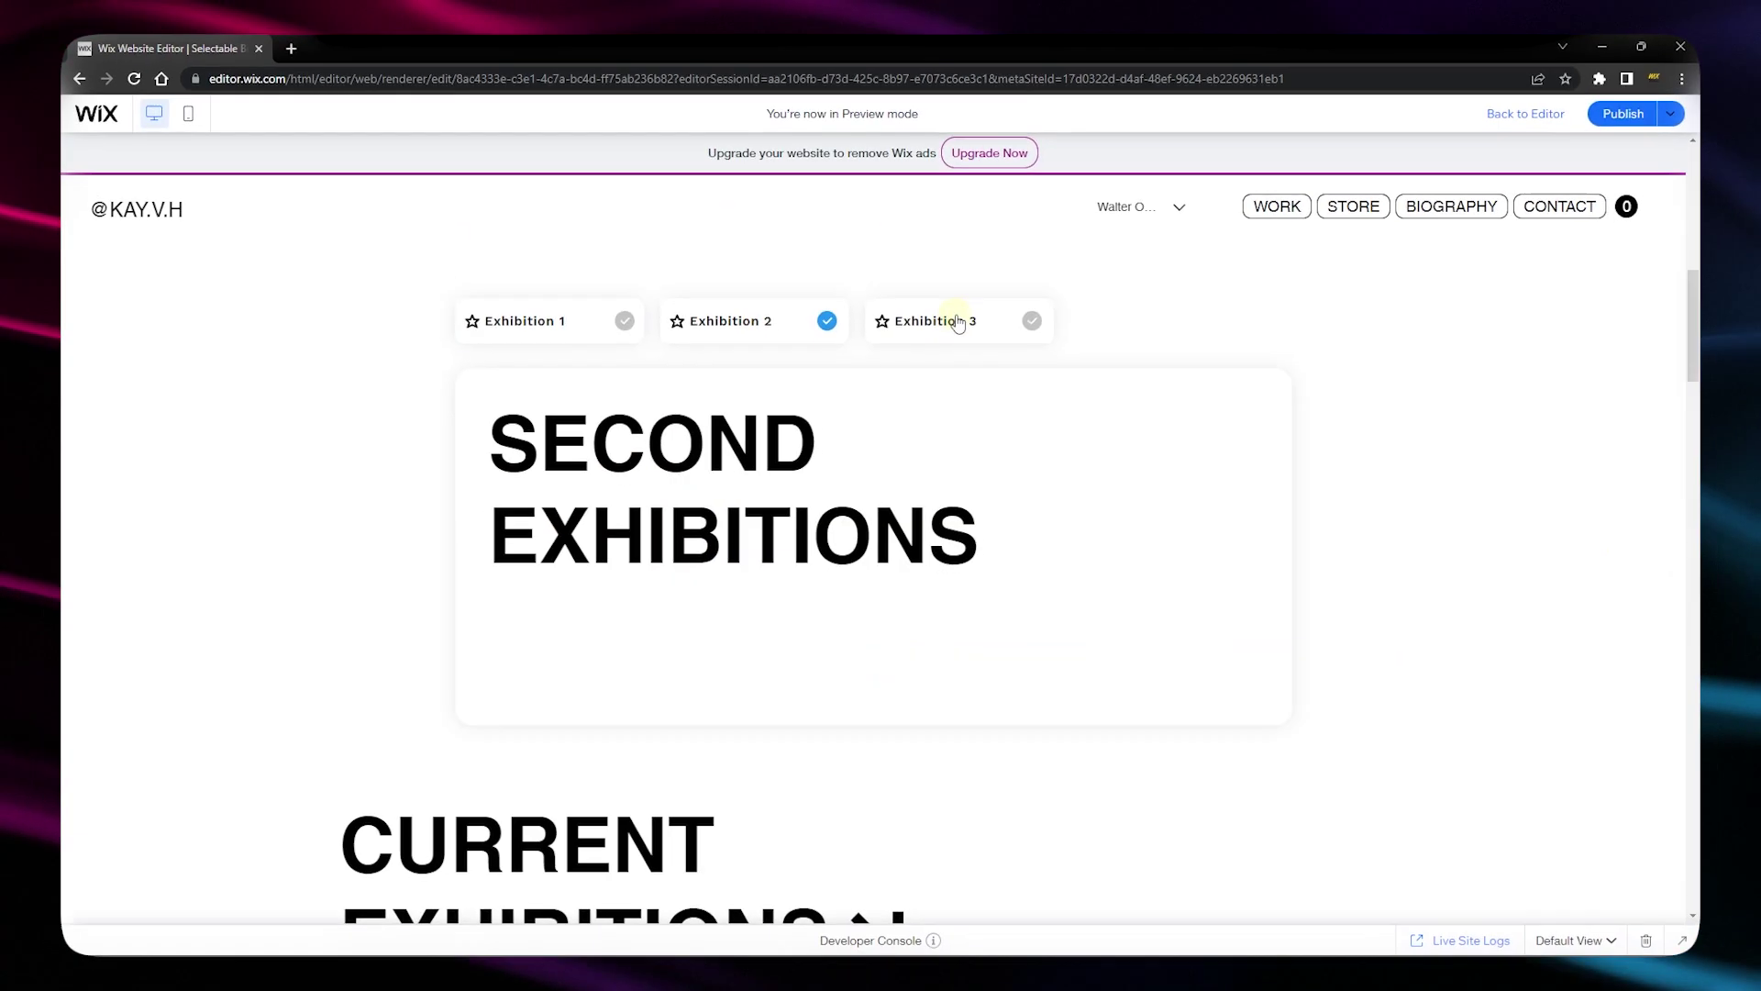
Test the Exhibition 1, Exhibition 2 and Exhibition 3 buttons in the preview, checking the box content each one shows.
left_click(945, 322)
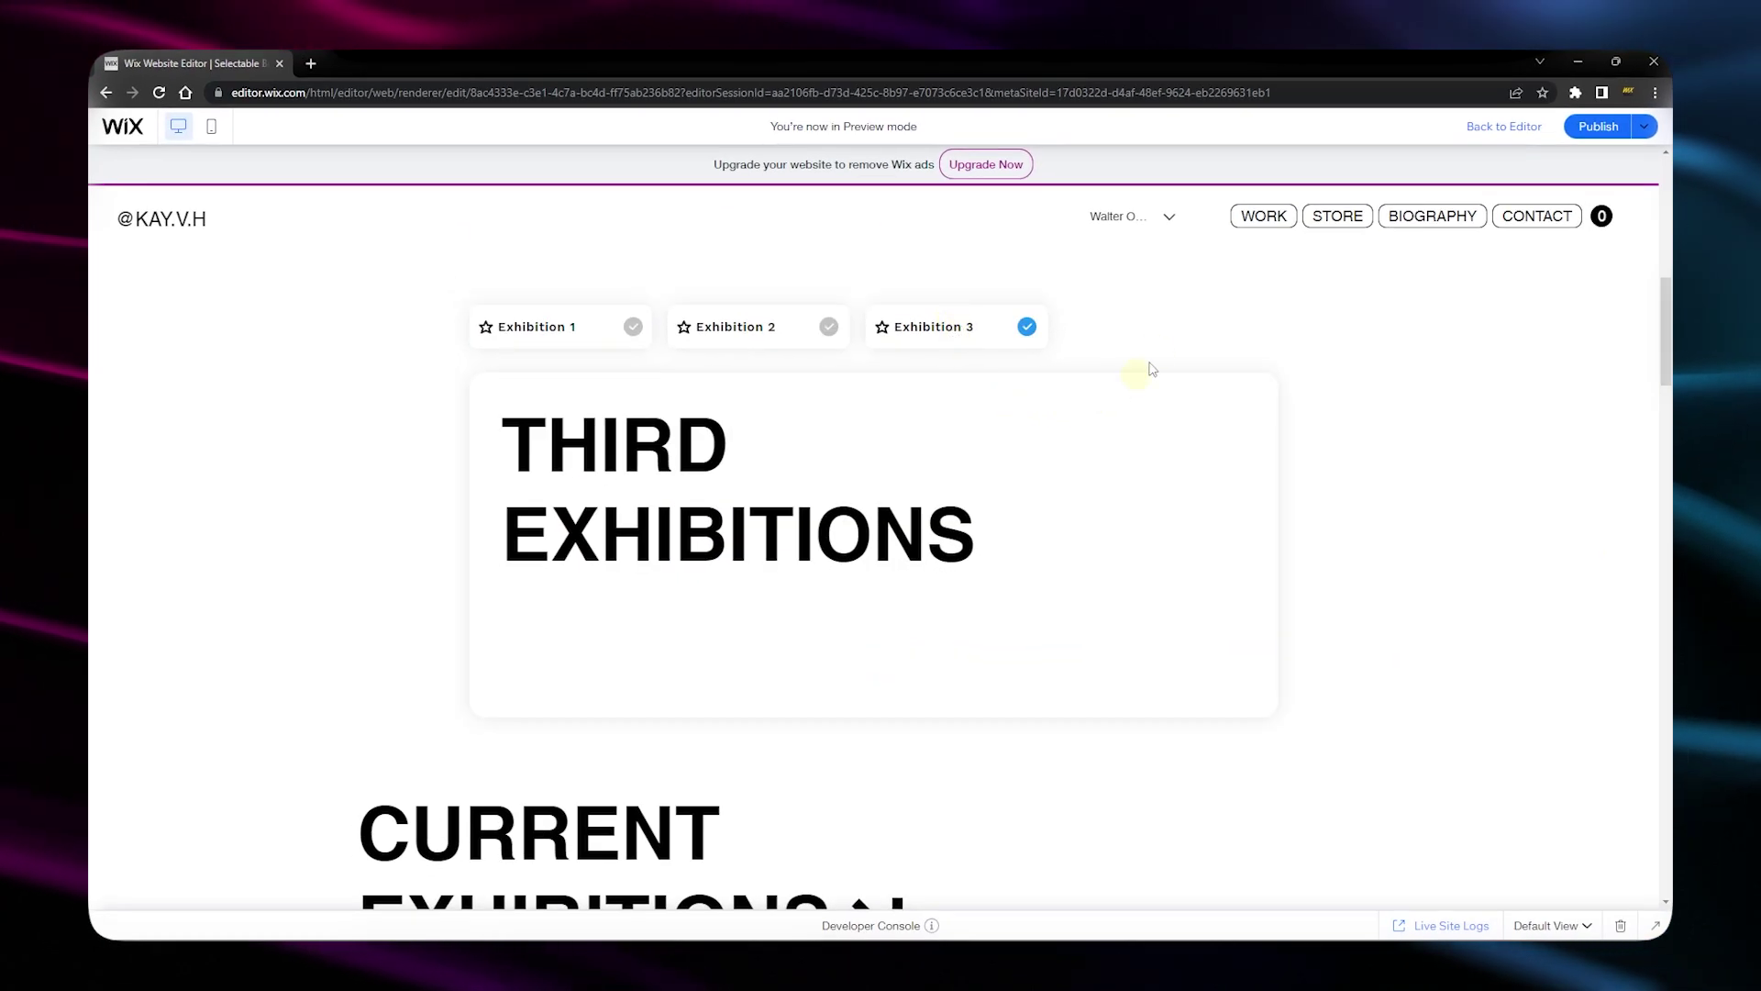
left_click(536, 330)
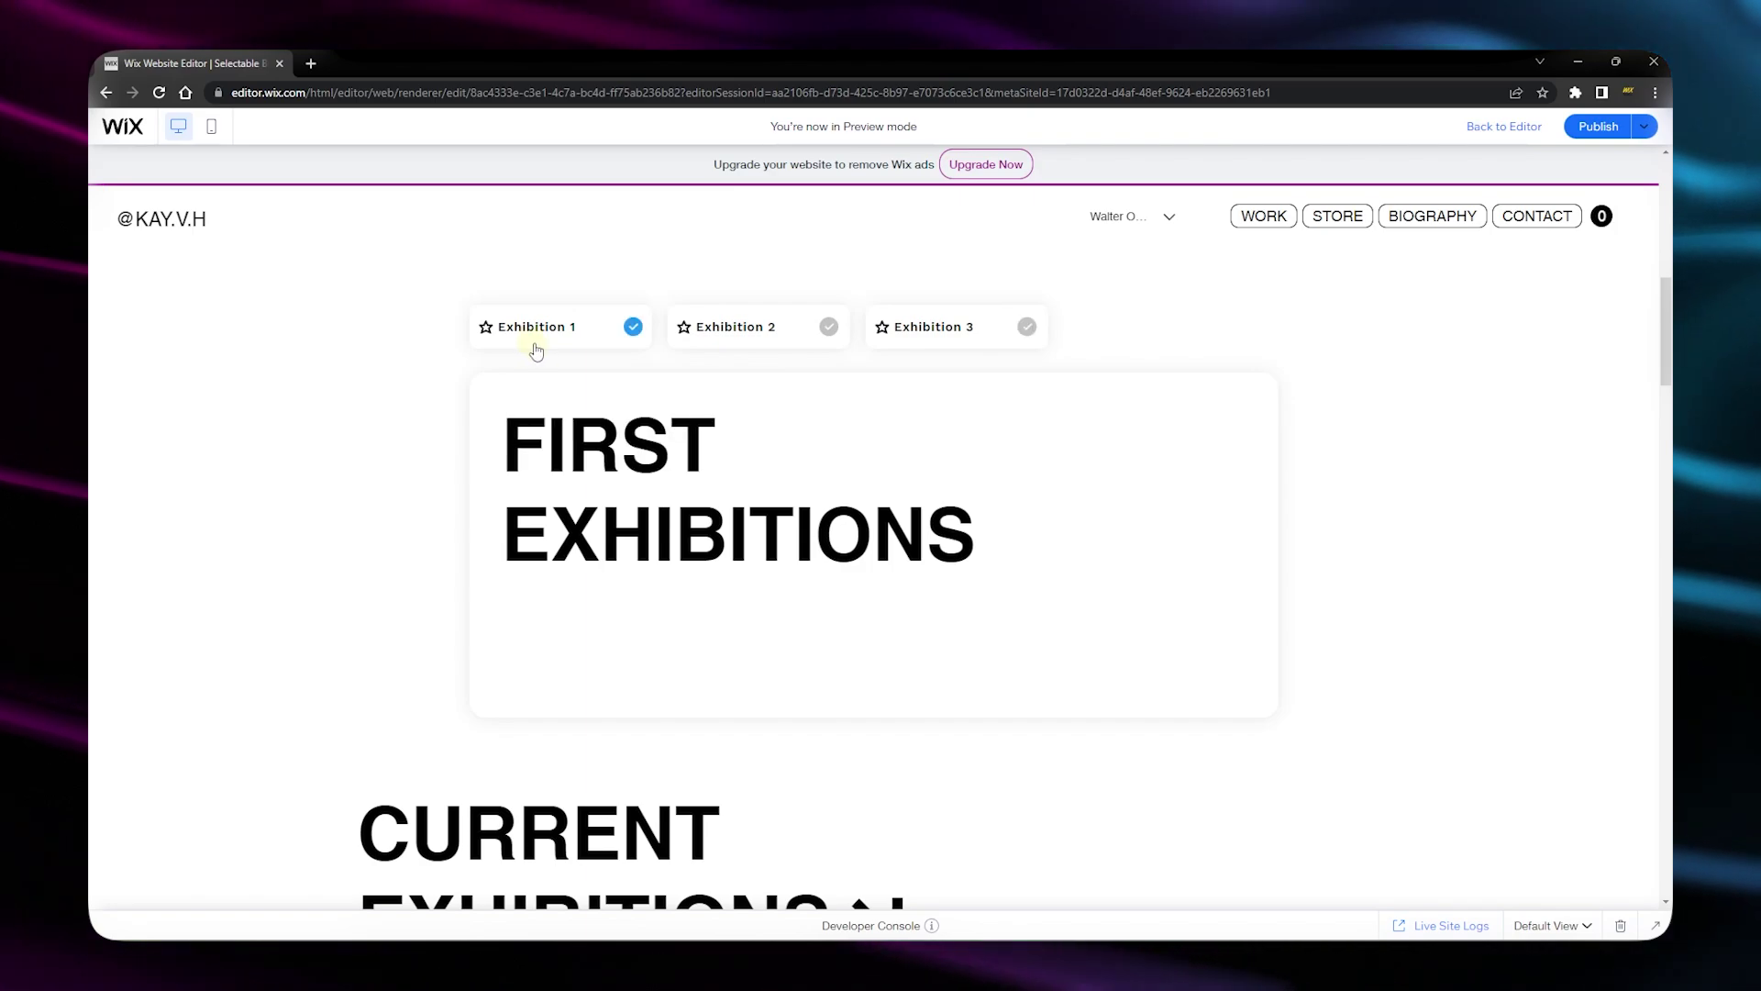
left_click(741, 332)
left_click(955, 329)
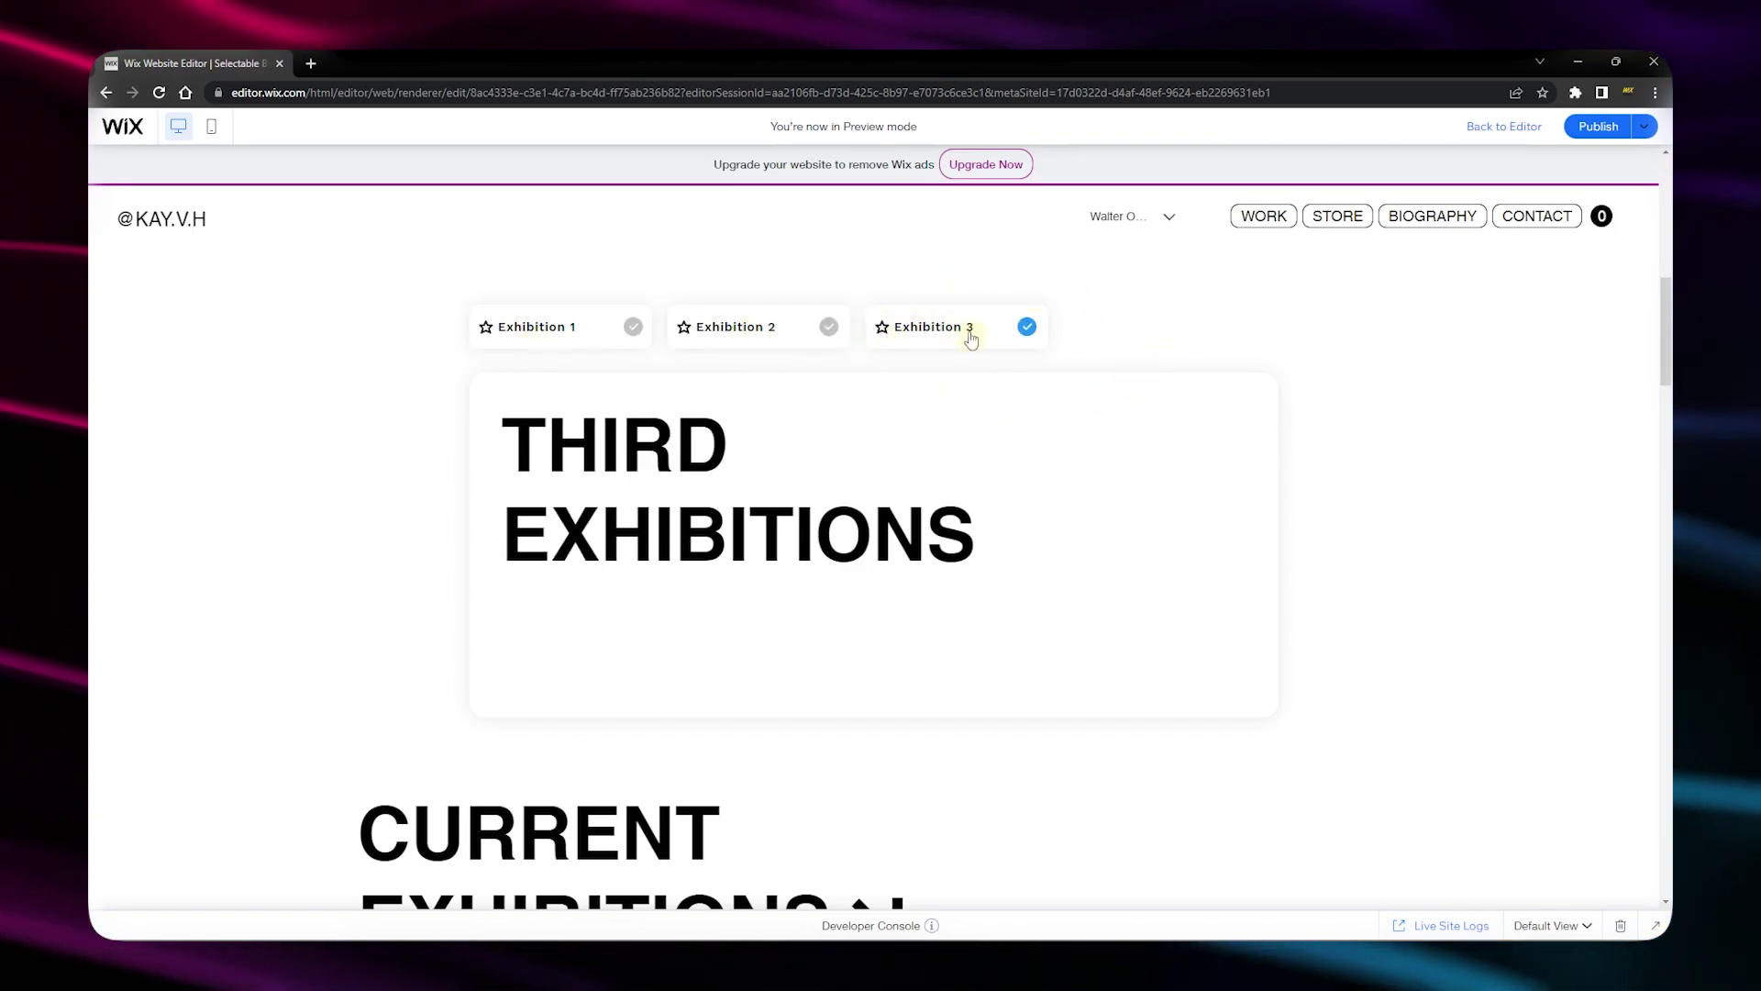
left_click(555, 346)
left_click(761, 335)
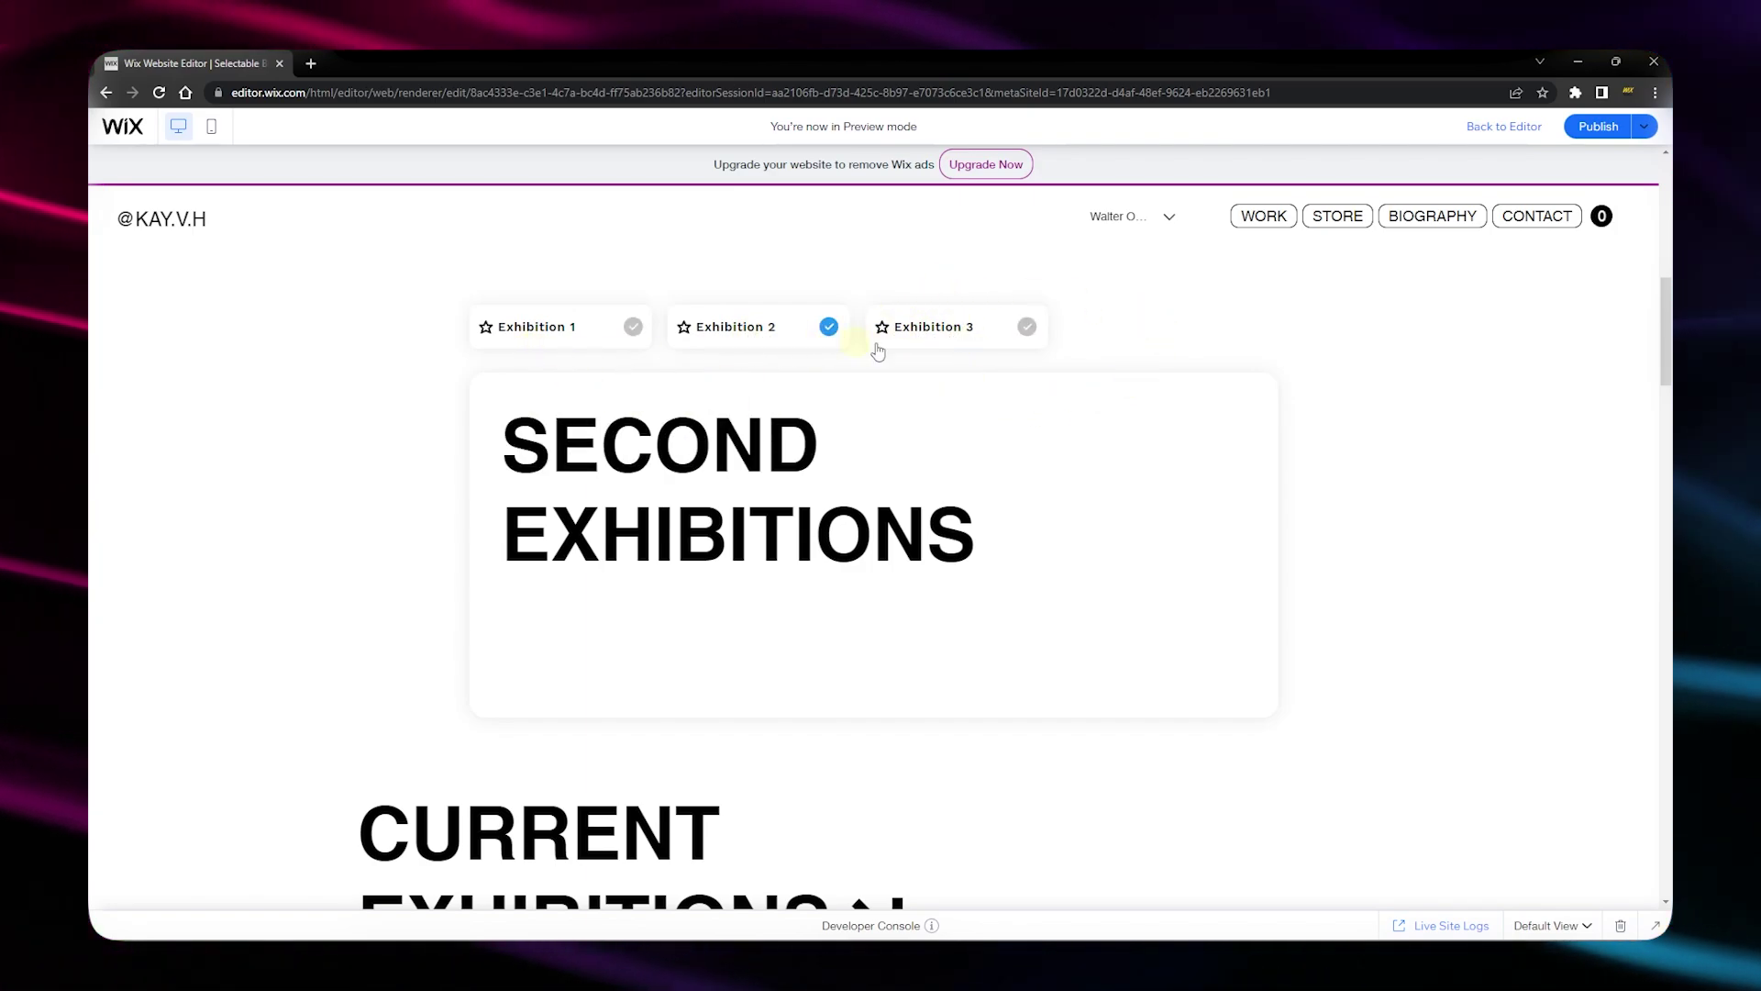
left_click(949, 329)
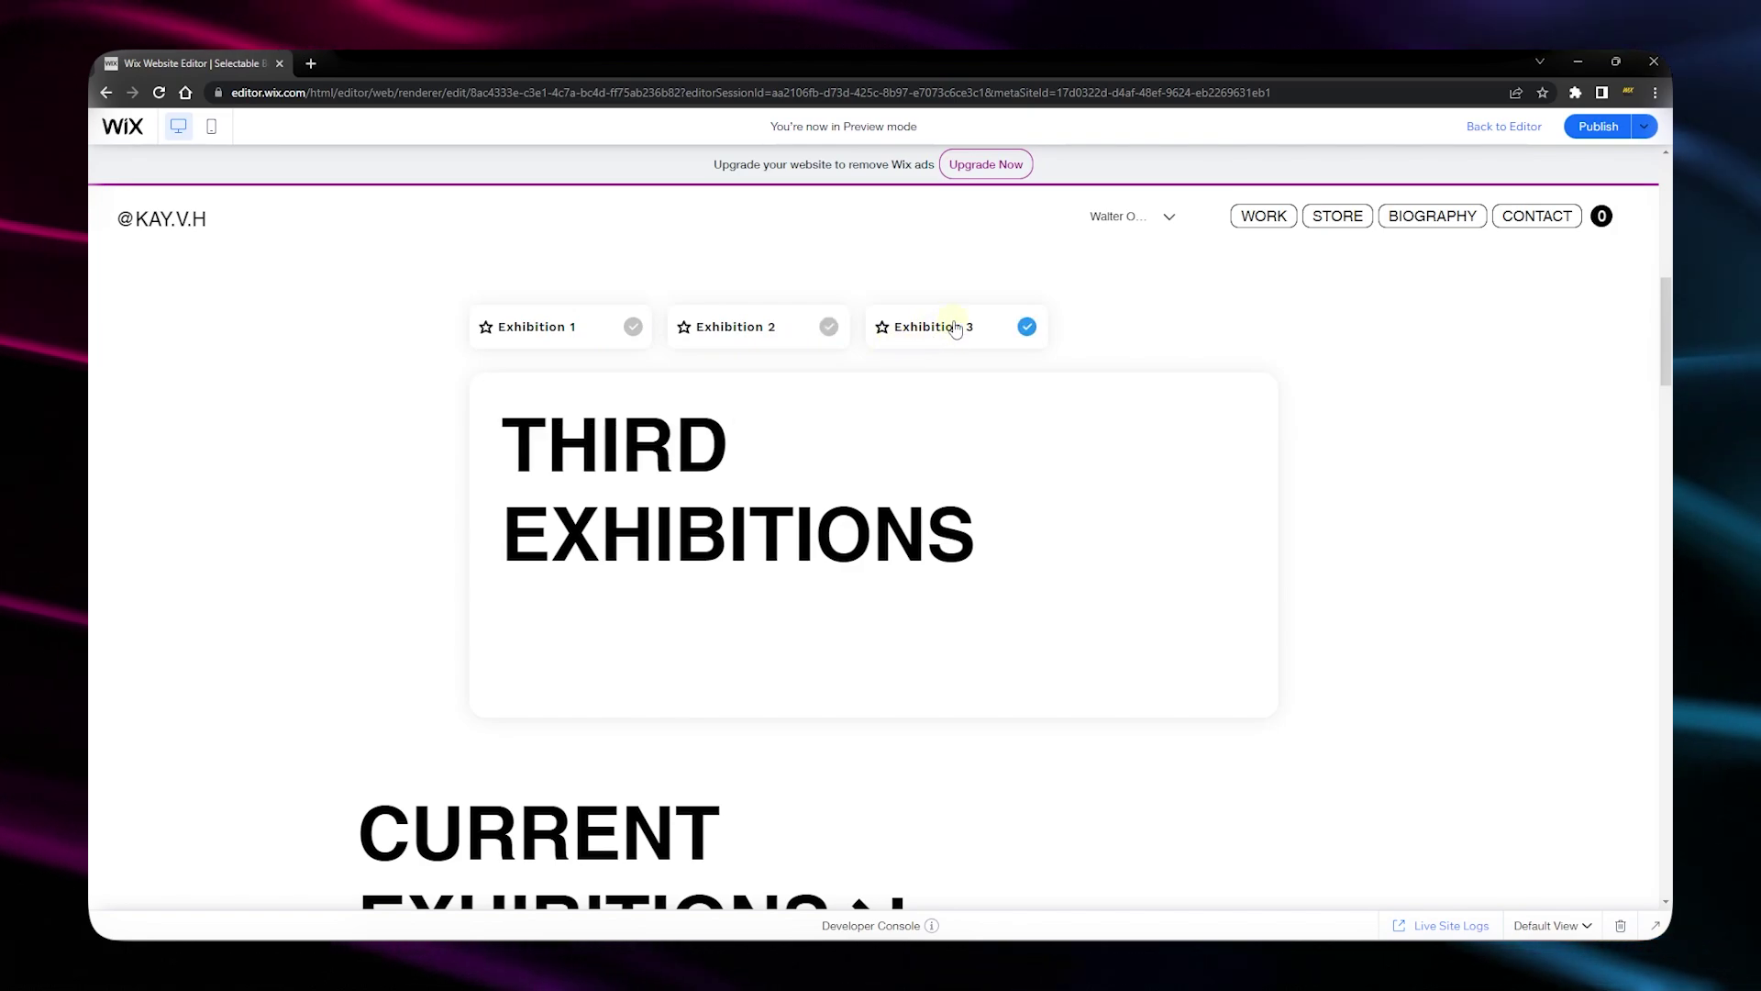
left_click(531, 341)
left_click(751, 341)
left_click(935, 337)
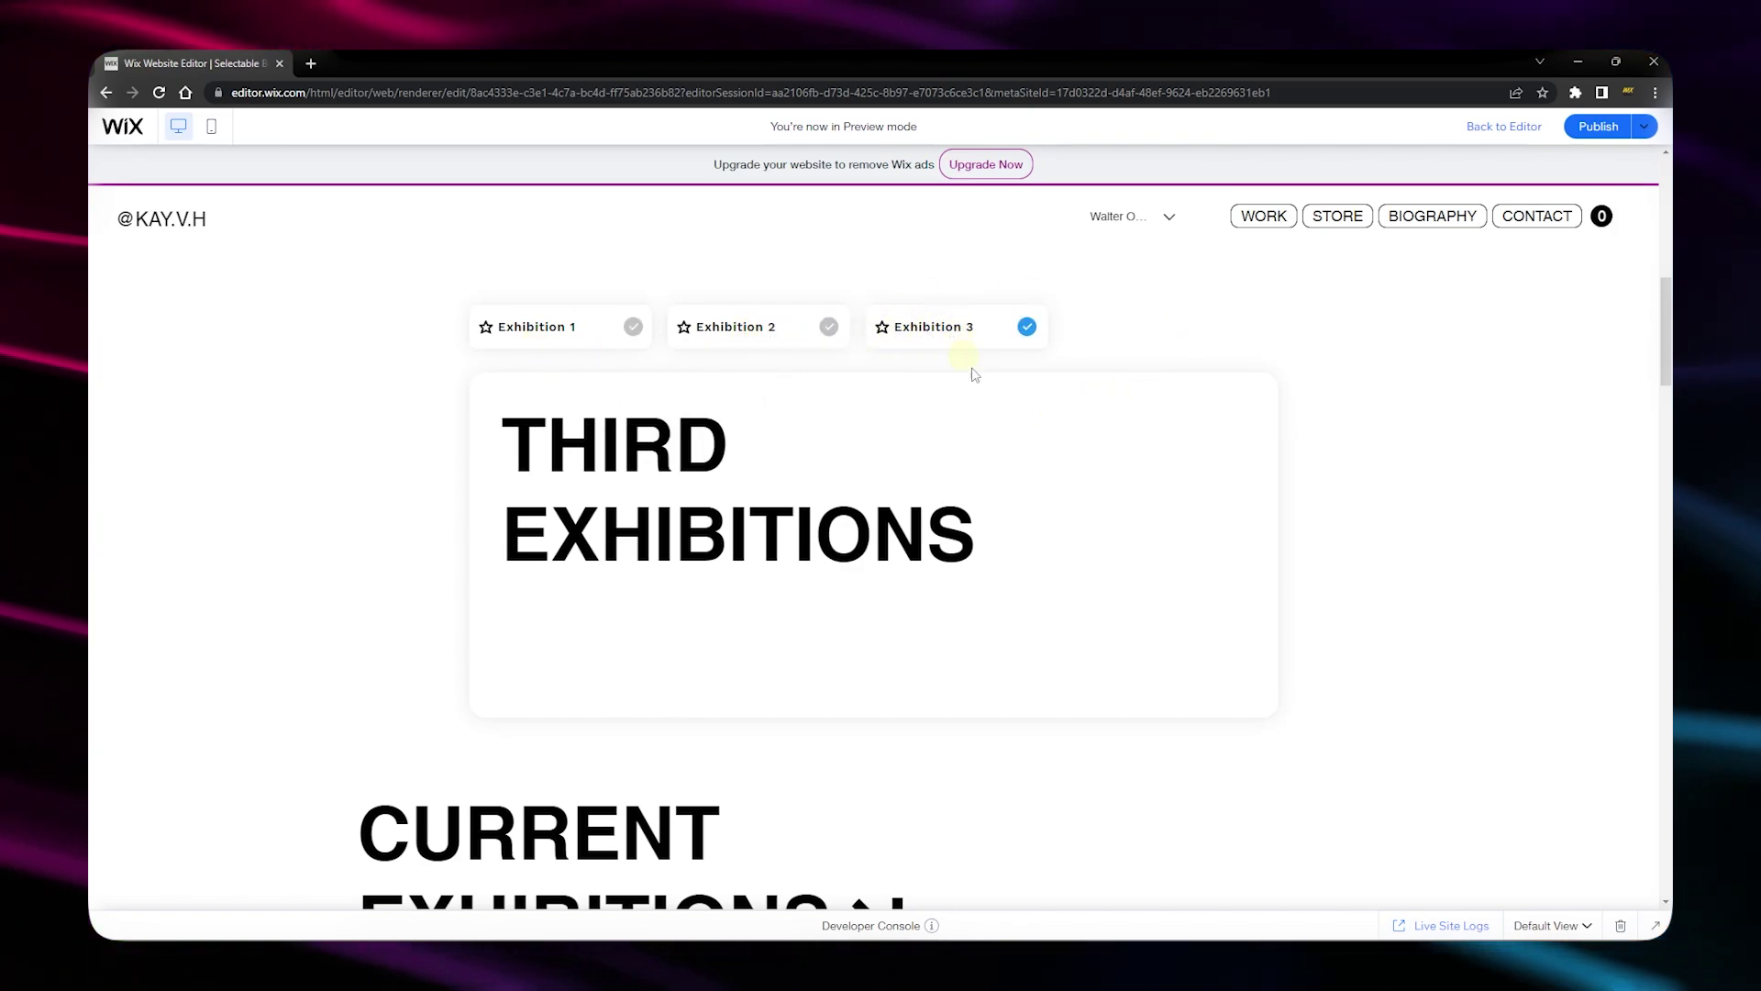
left_click(527, 341)
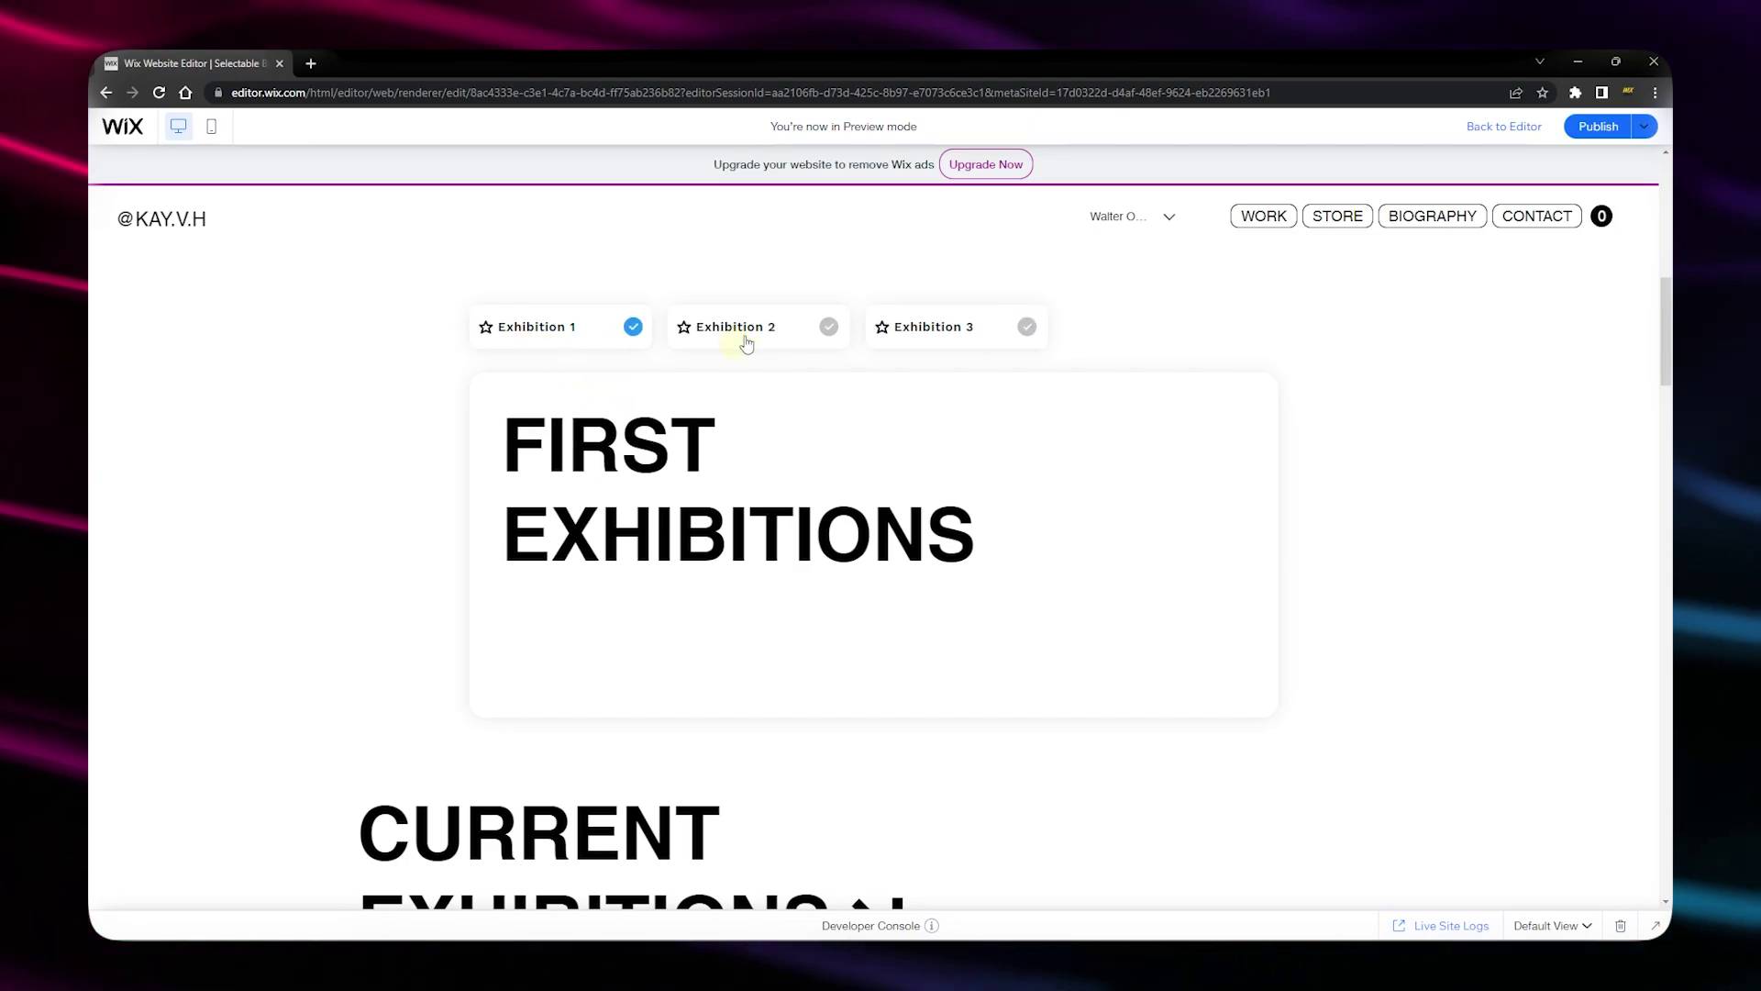
left_click(739, 340)
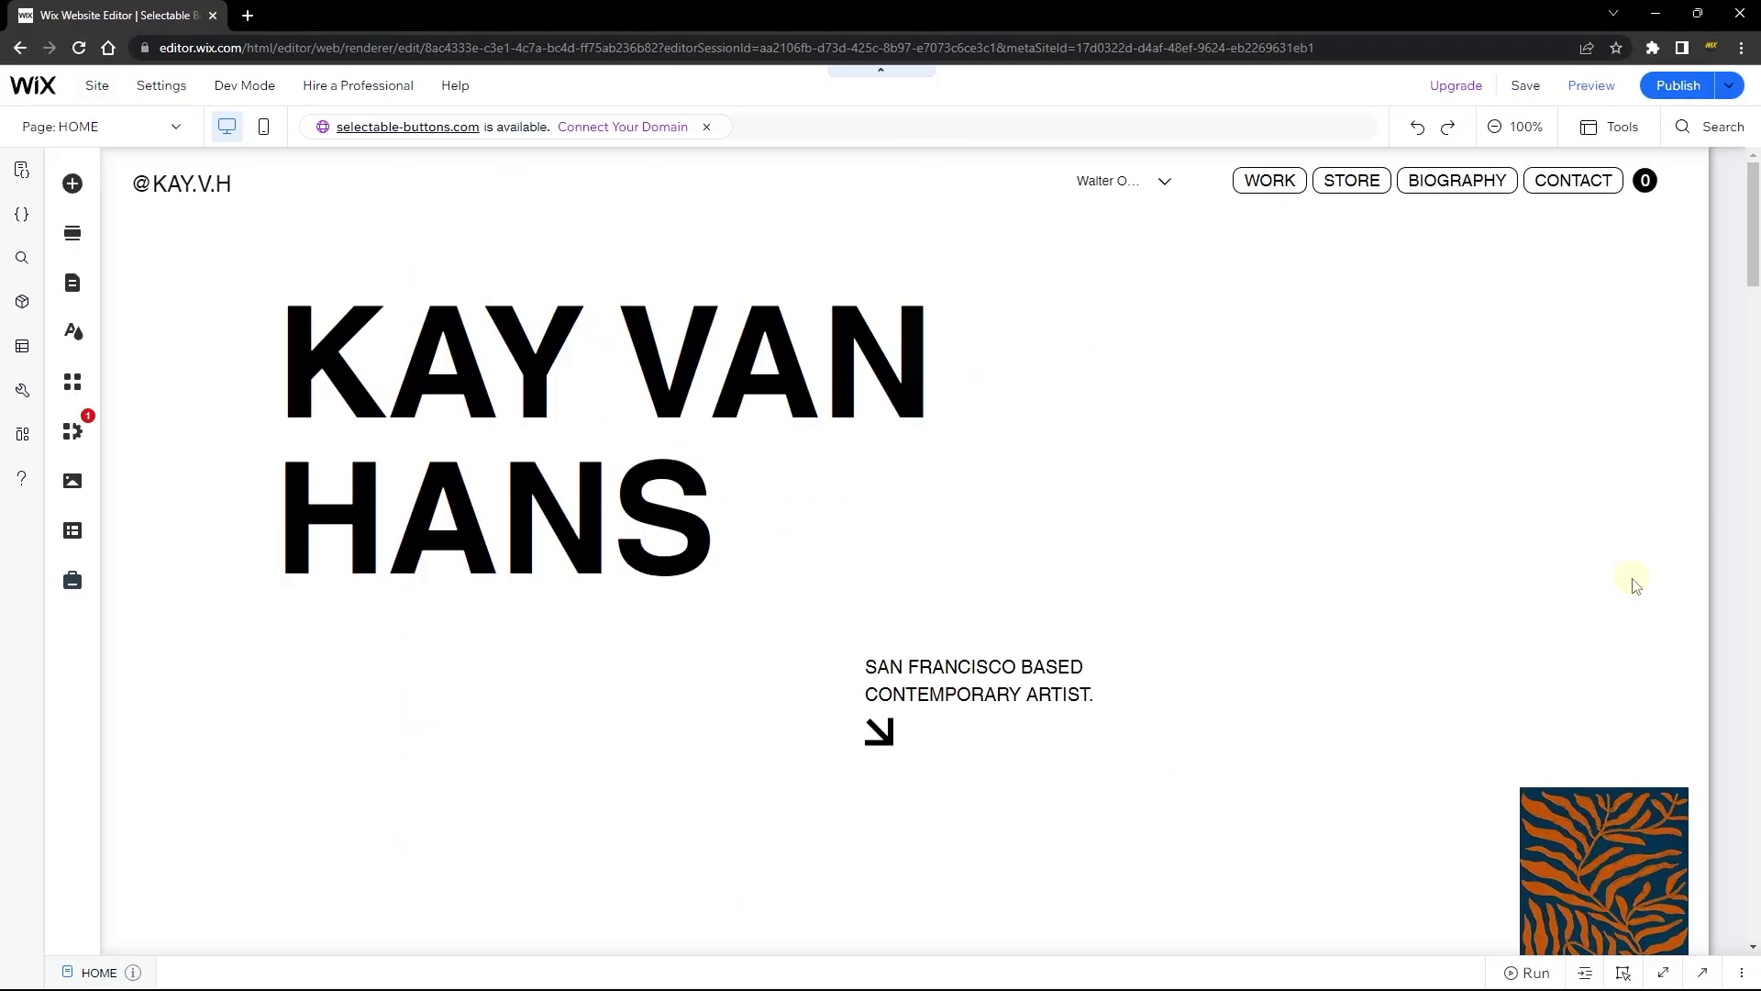
Add a blank section between the welcome section and the "CURRENT EXHIBITIONS" section of the home page.
scroll(1636, 585, "down", 5)
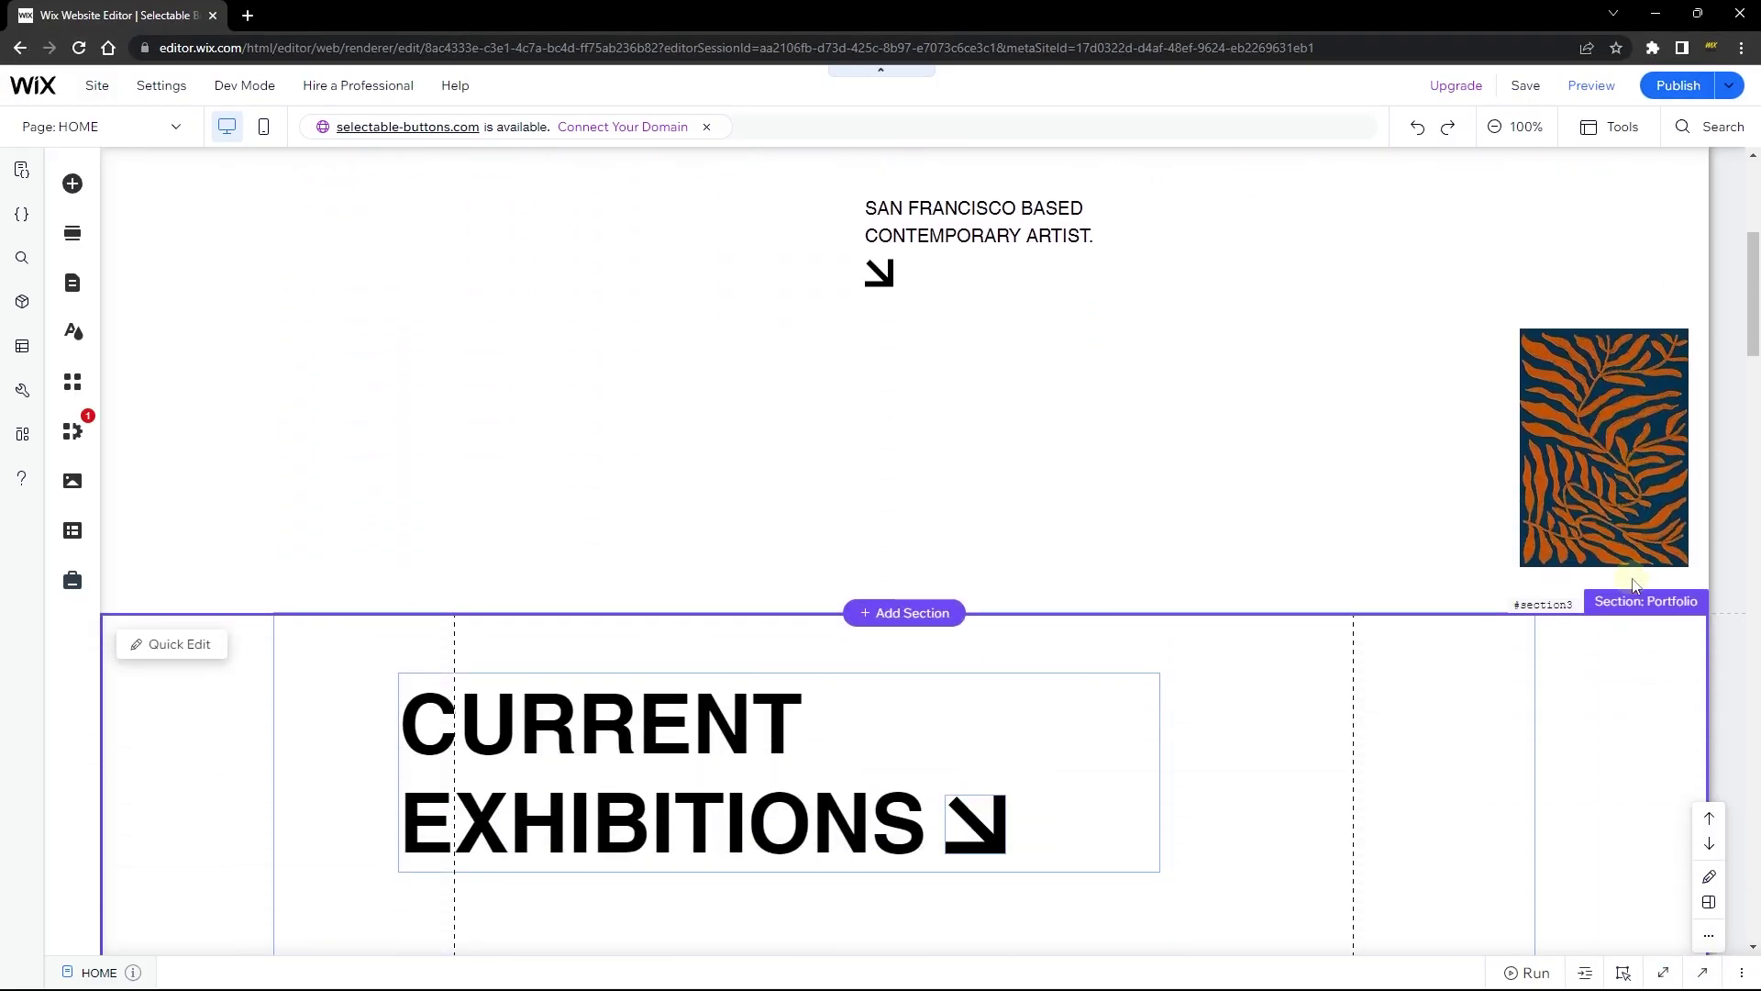
scroll(1636, 585, "down", 3)
scroll(1633, 583, "up", 3)
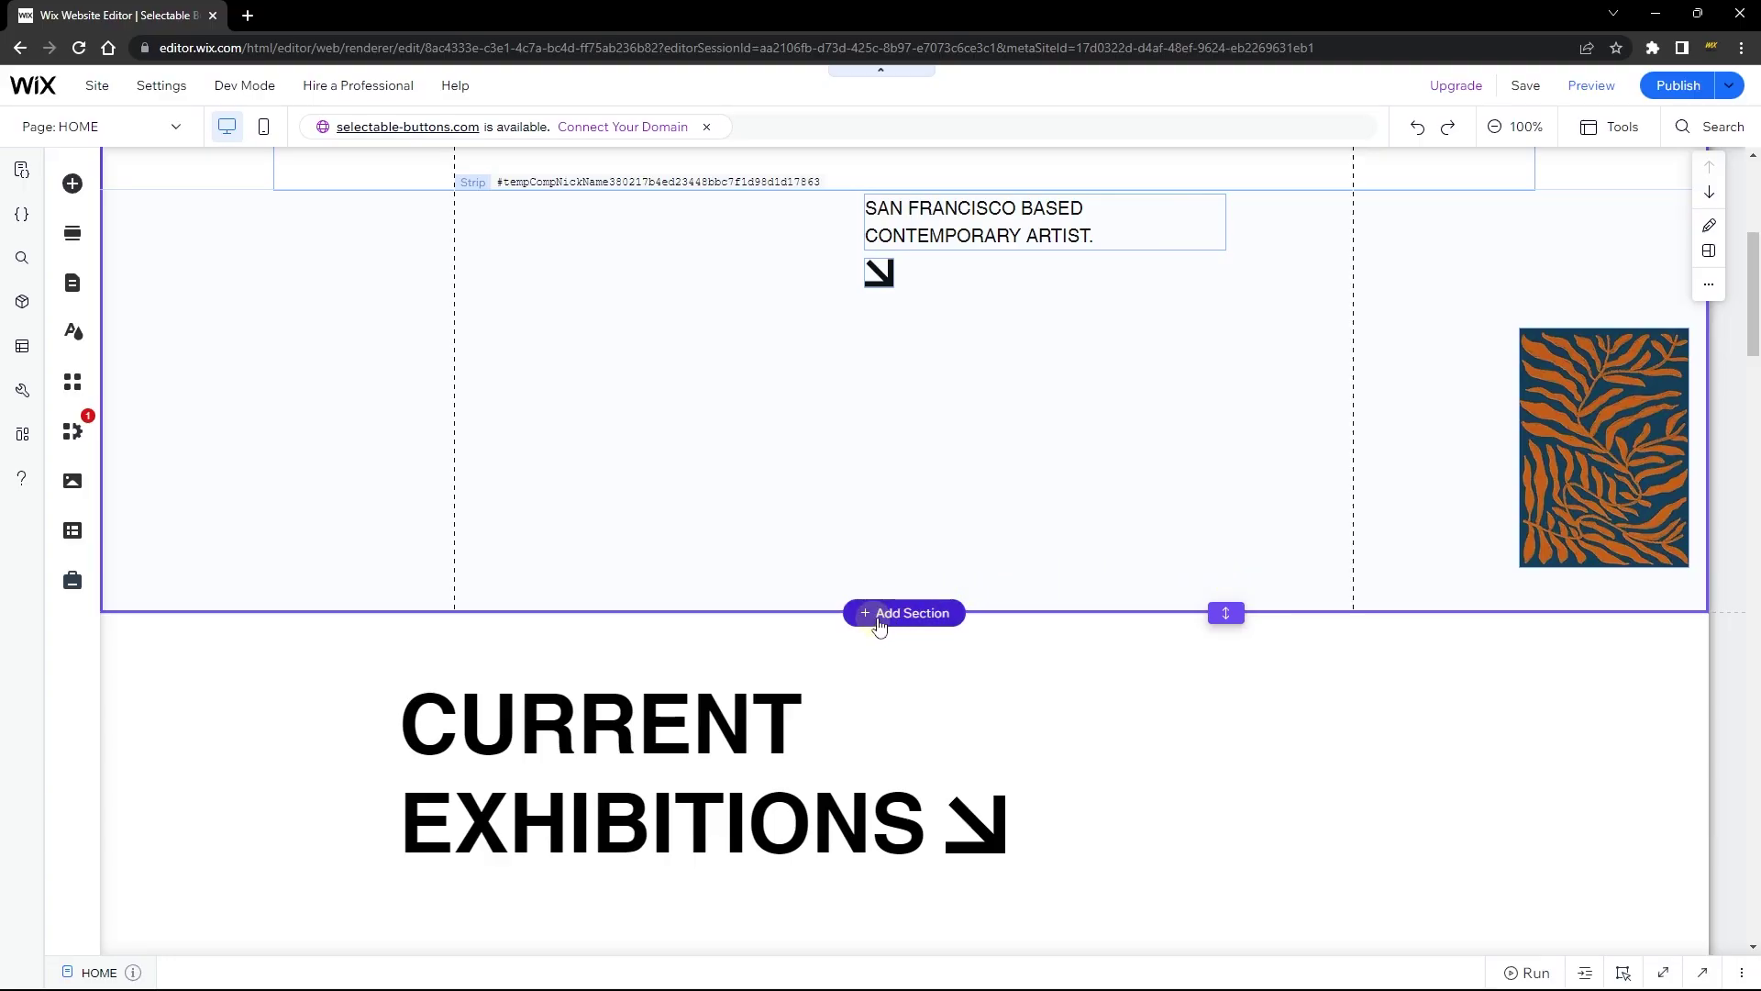
left_click(922, 613)
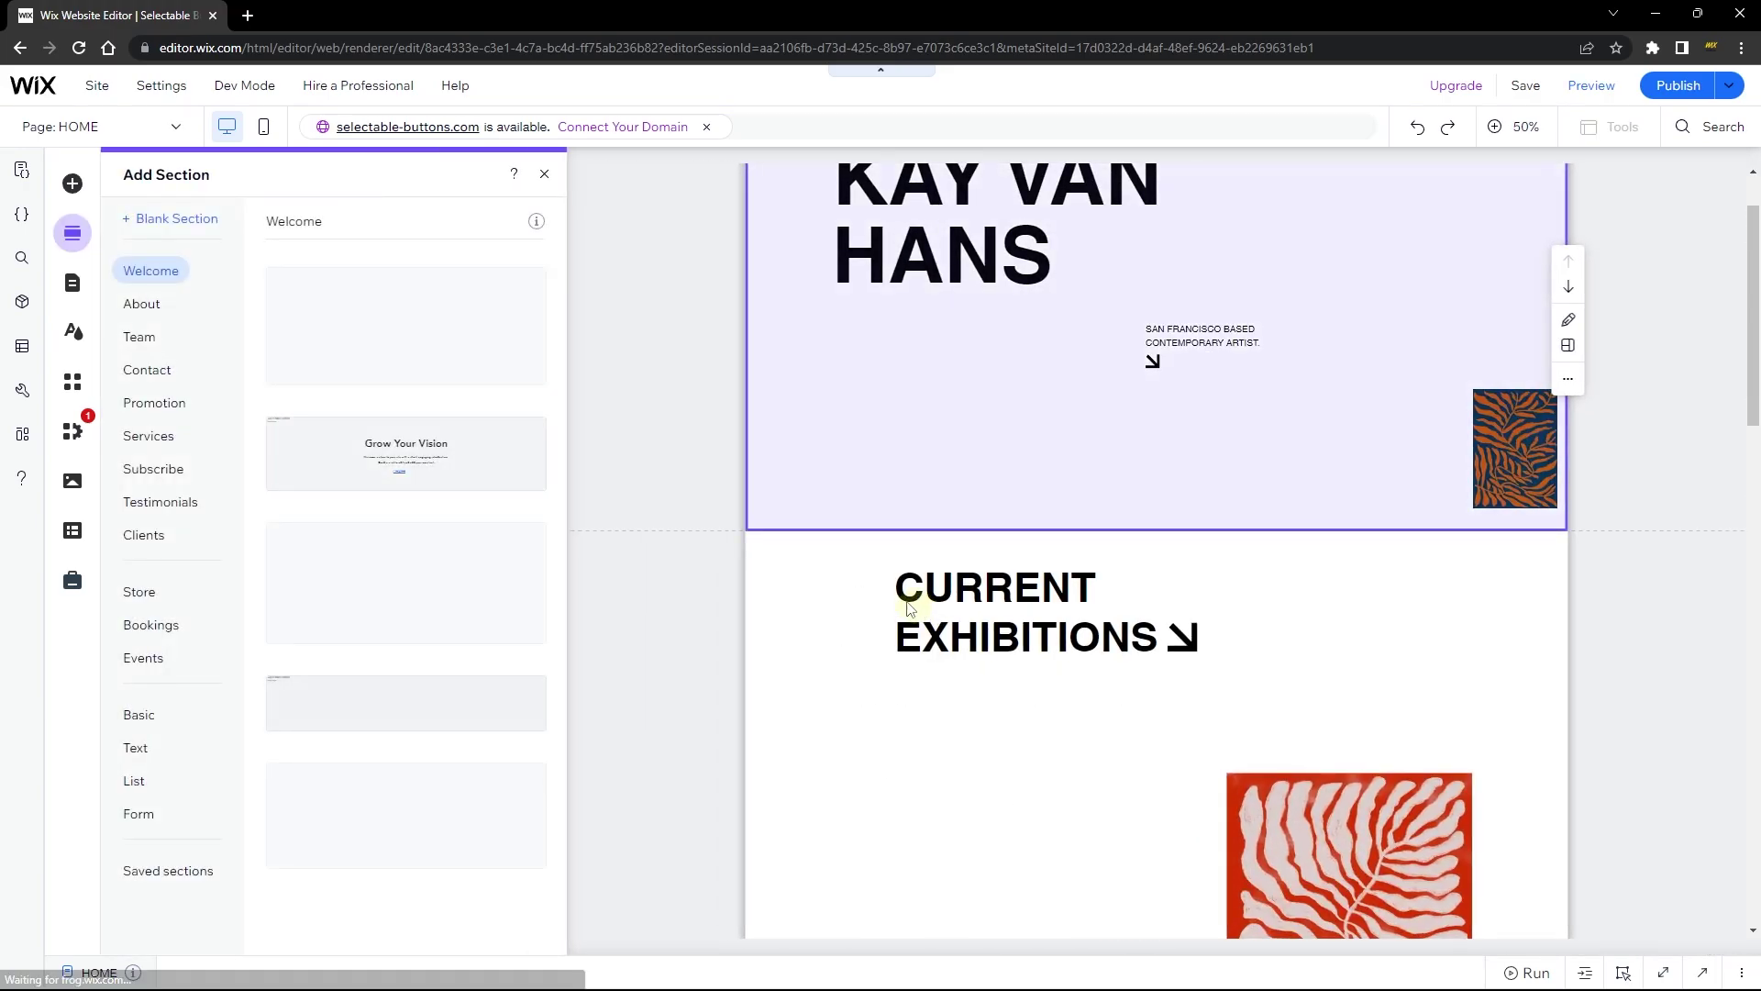
left_click(179, 219)
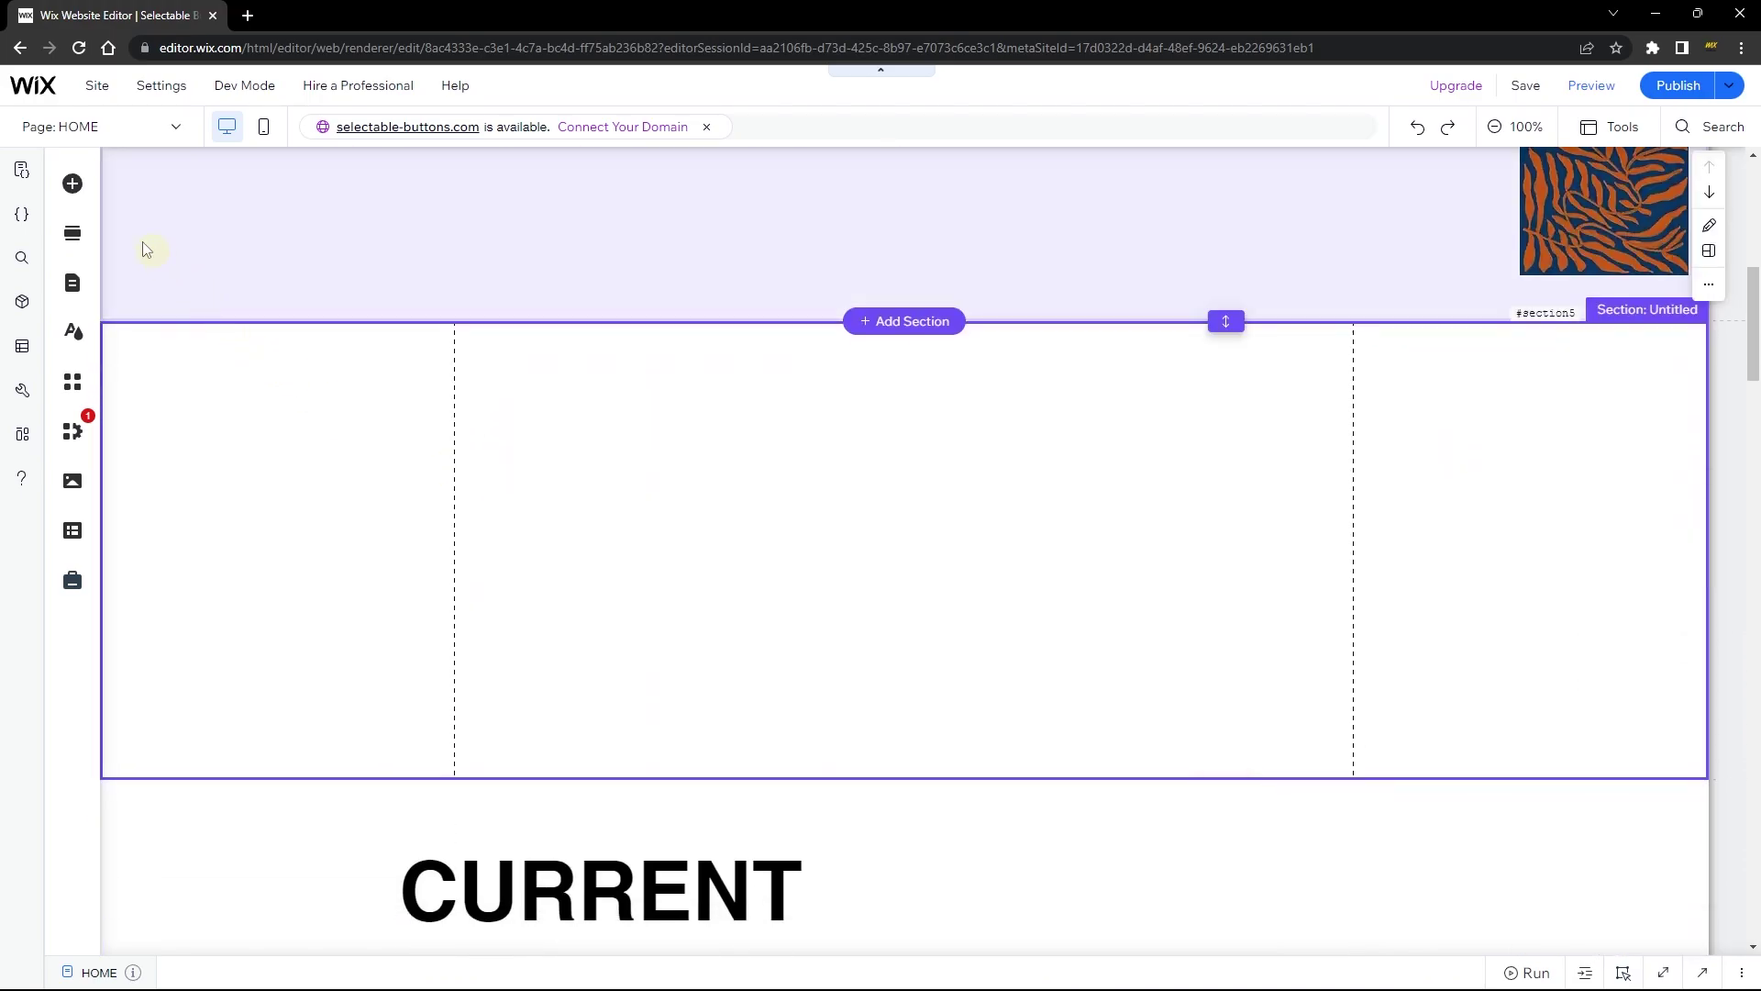
Insert a blank interactive Multi-State Box in the middle of the new empty section.
left_click(72, 185)
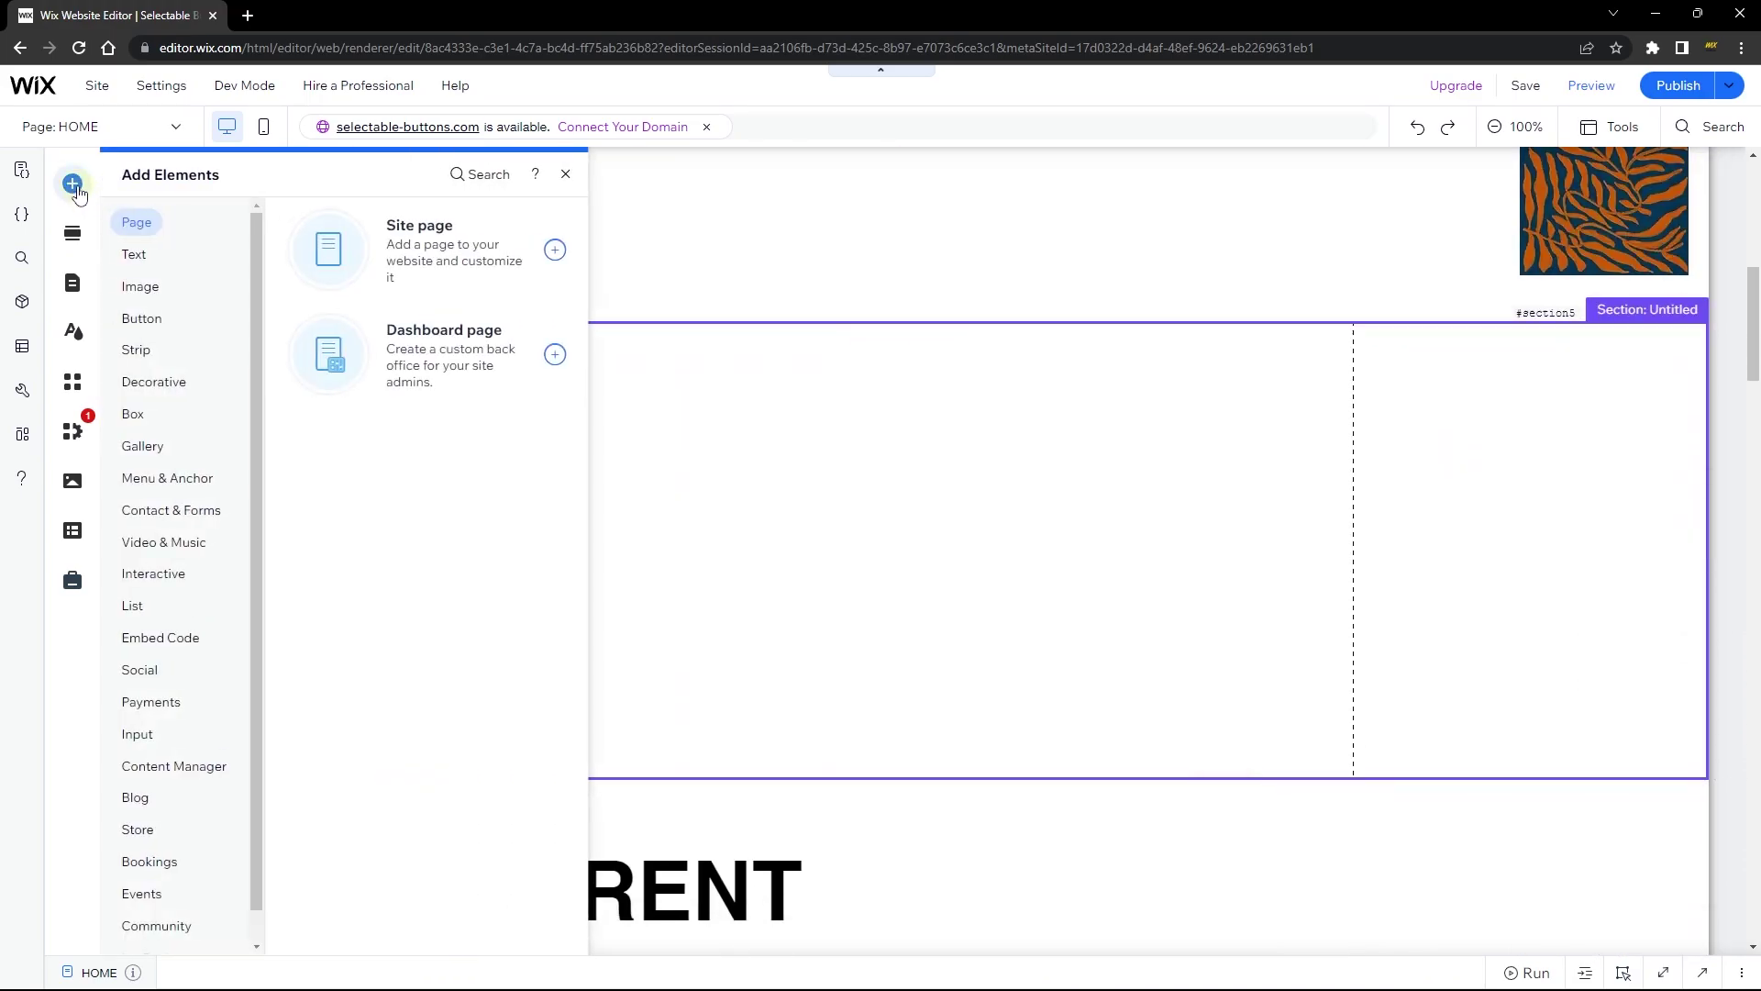
left_click(158, 573)
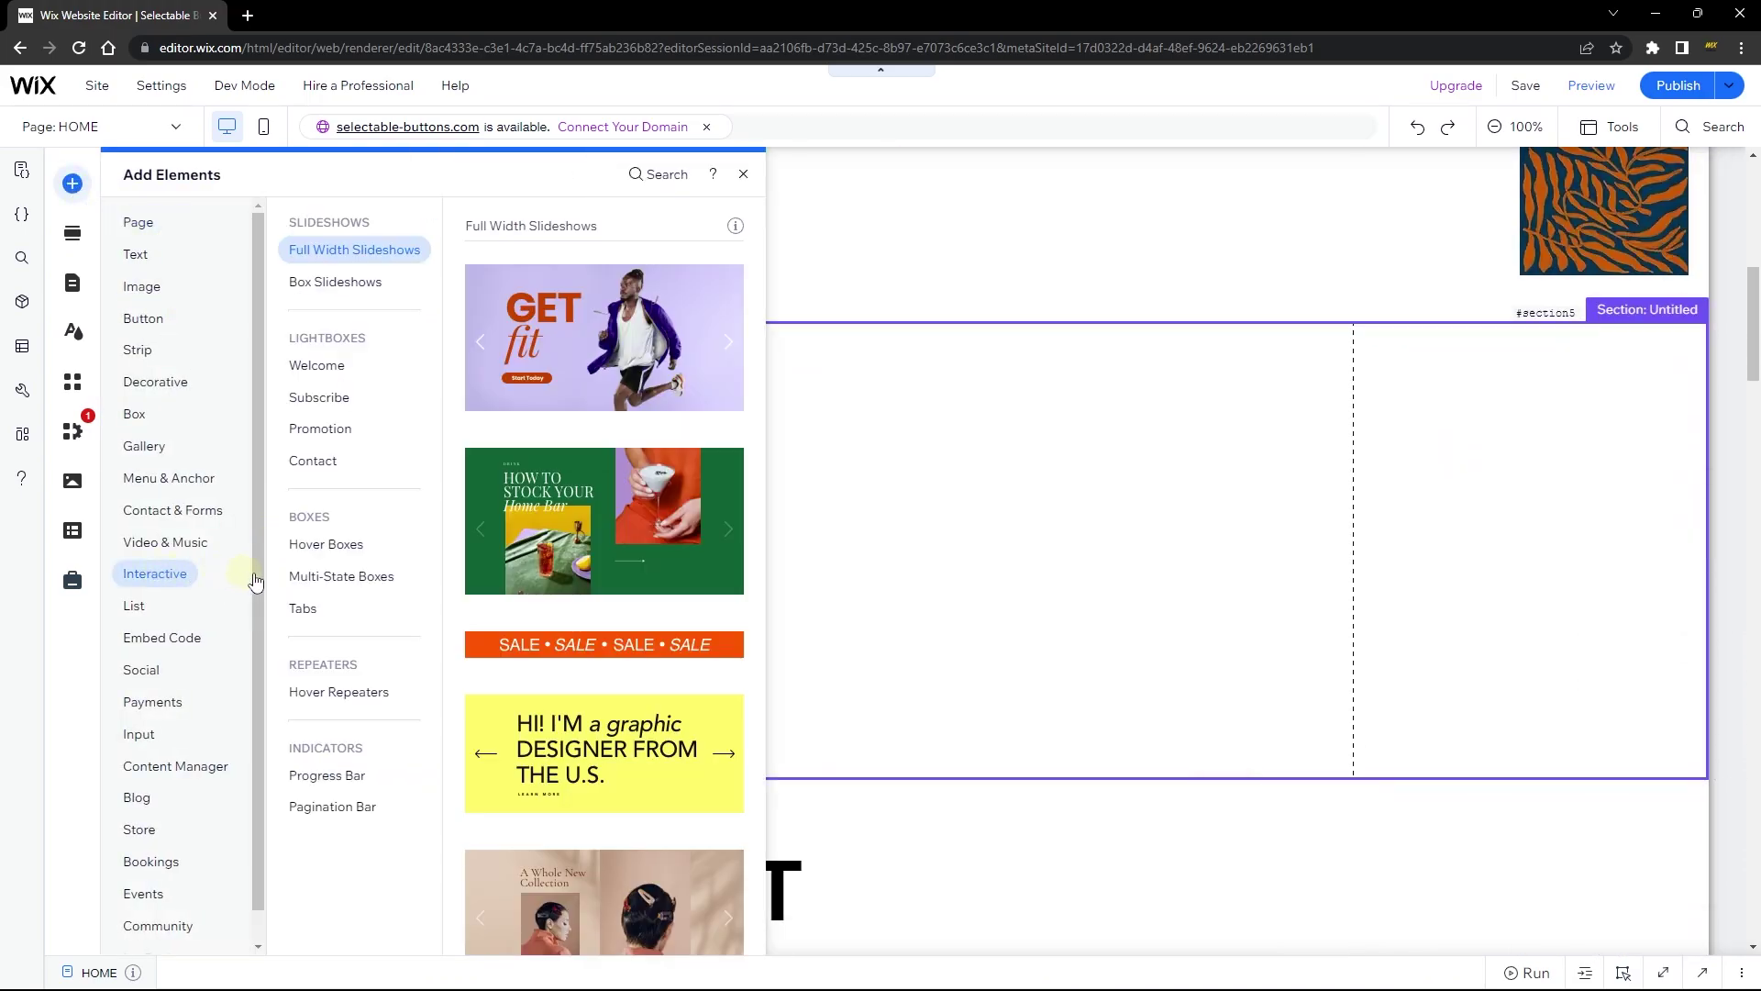
left_click(339, 576)
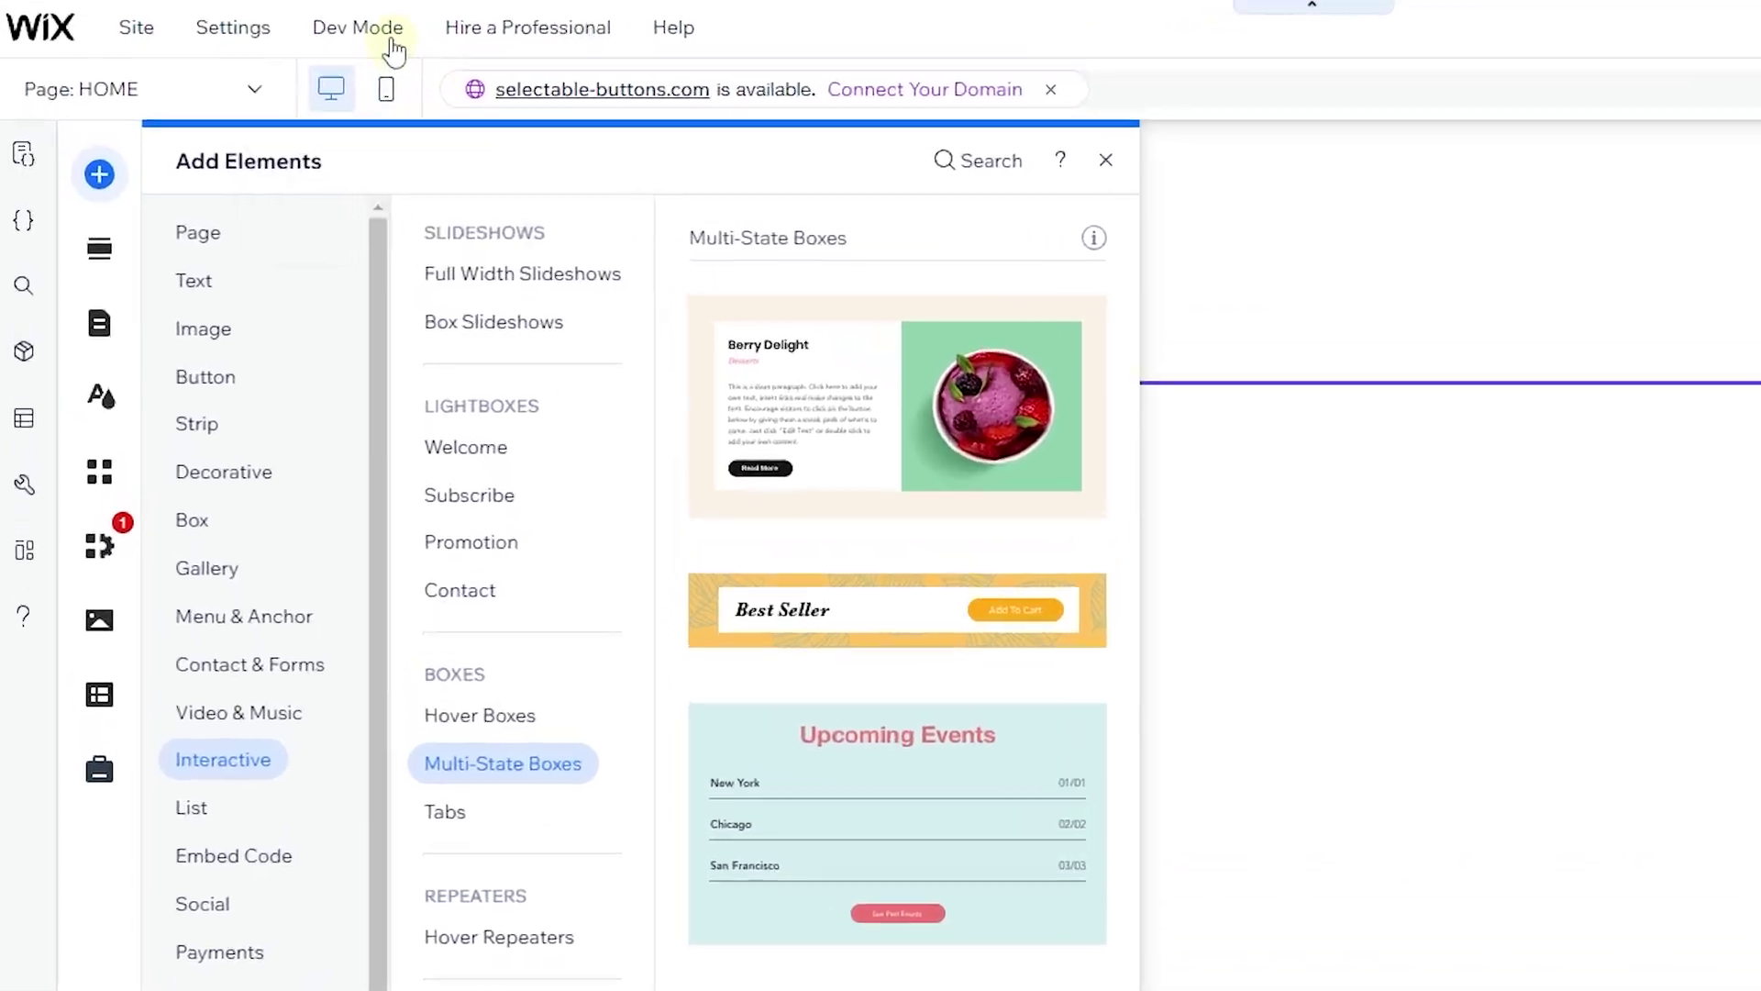
mouse_move(252, 85)
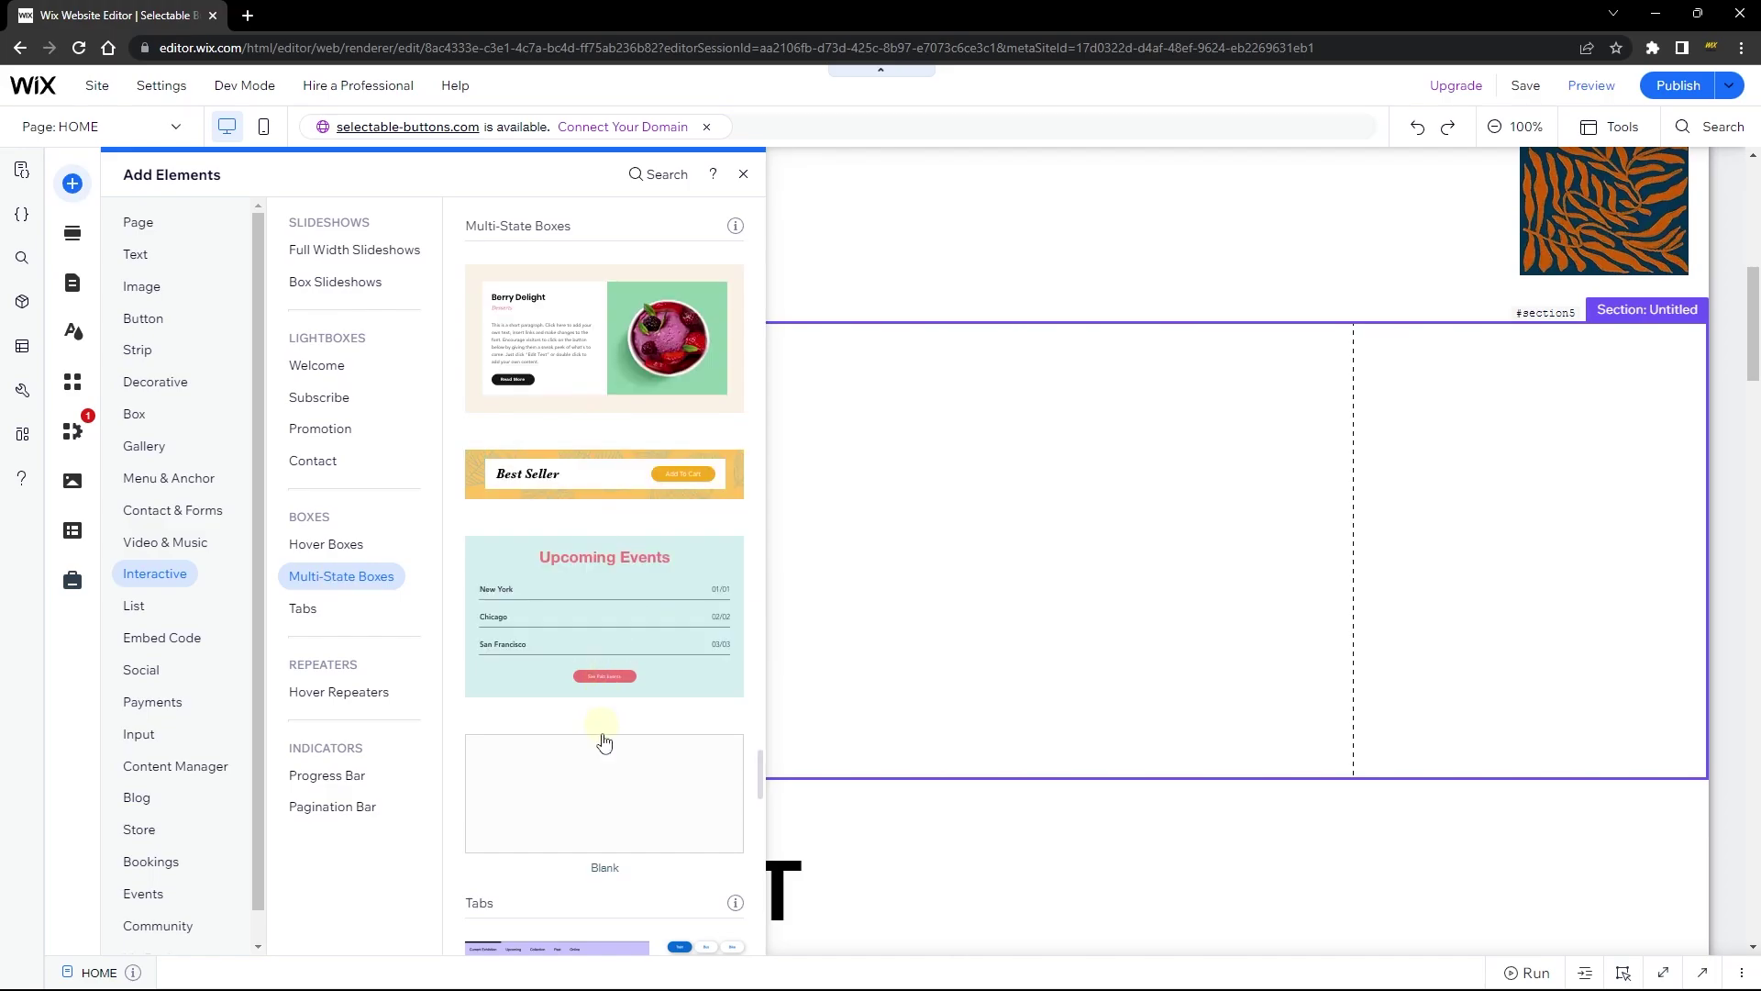
left_click_drag(602, 778, 897, 511)
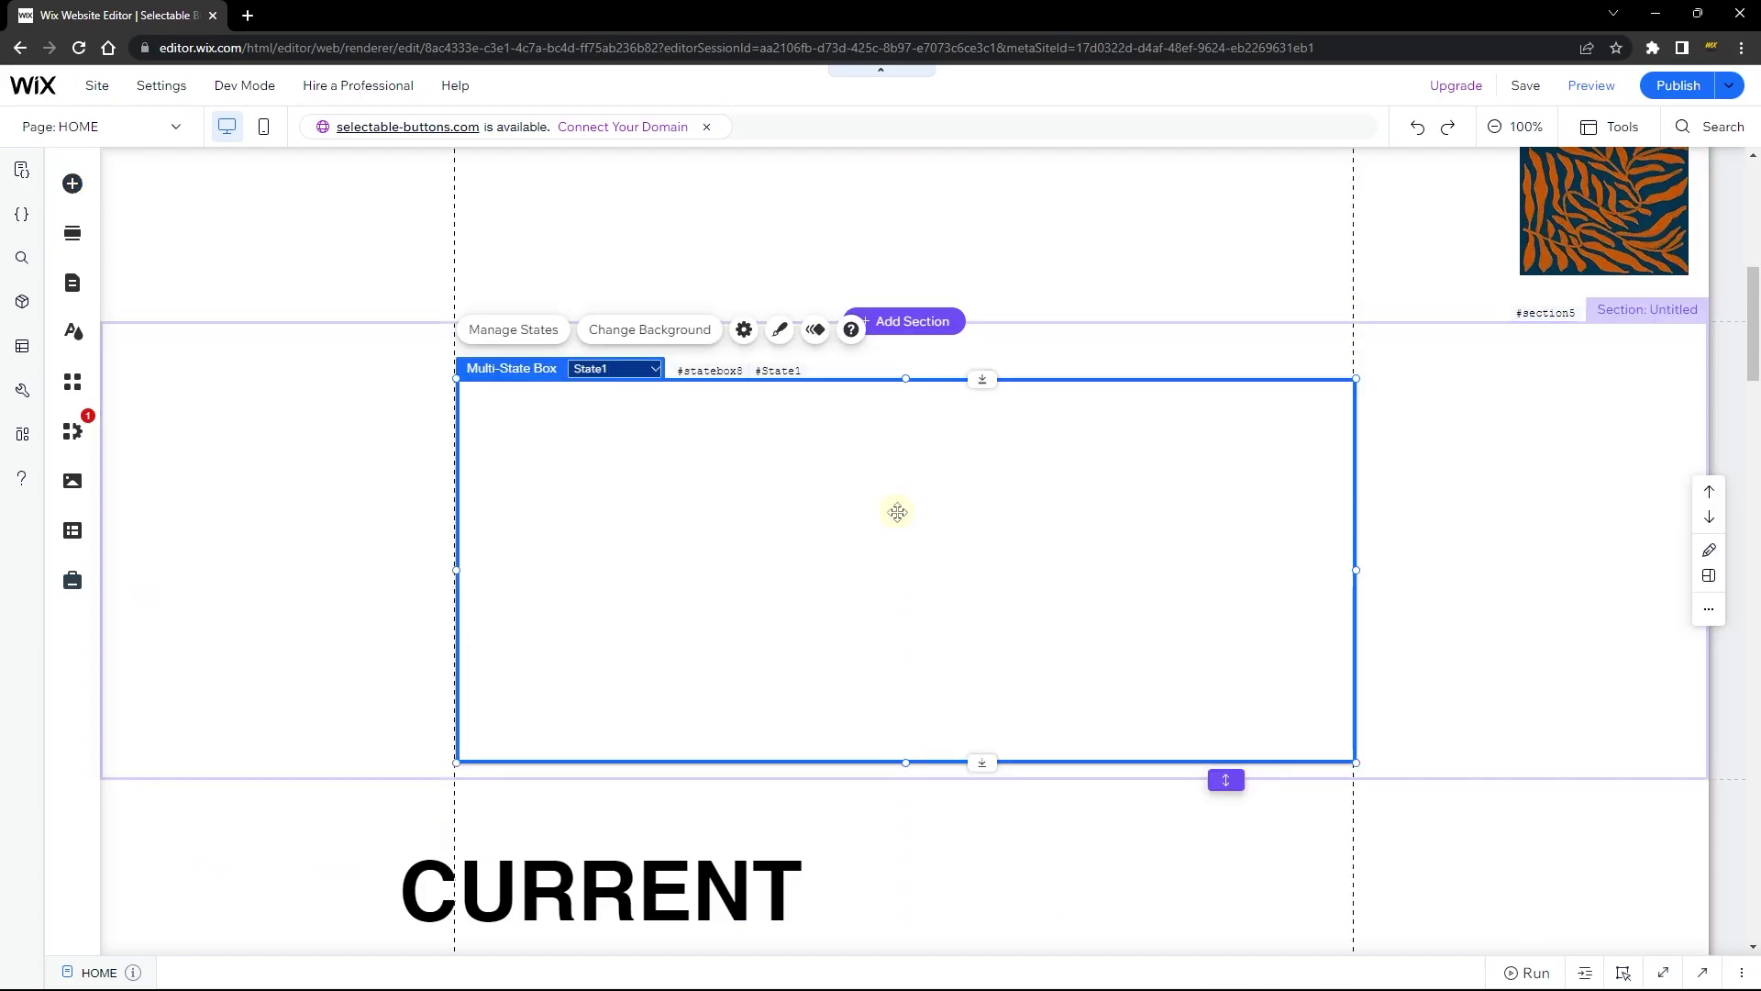
Give the multi-state box rounded corners and a soft shadow in its design settings.
left_click(778, 330)
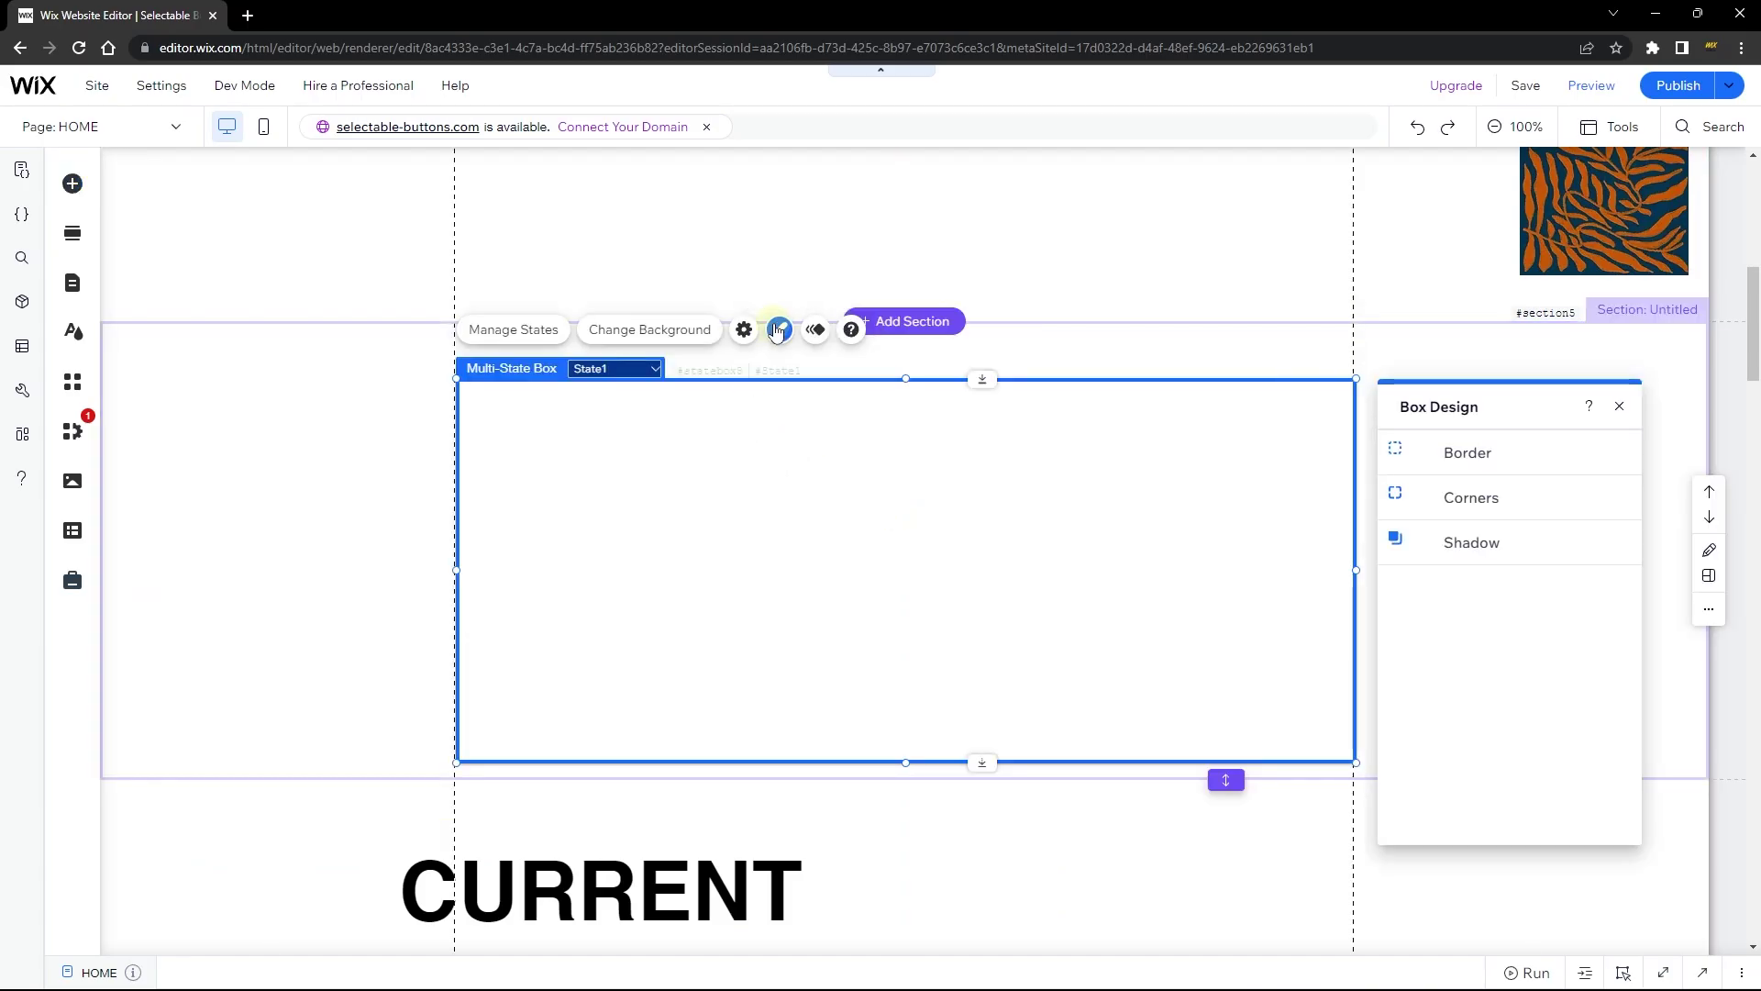
left_click(1499, 513)
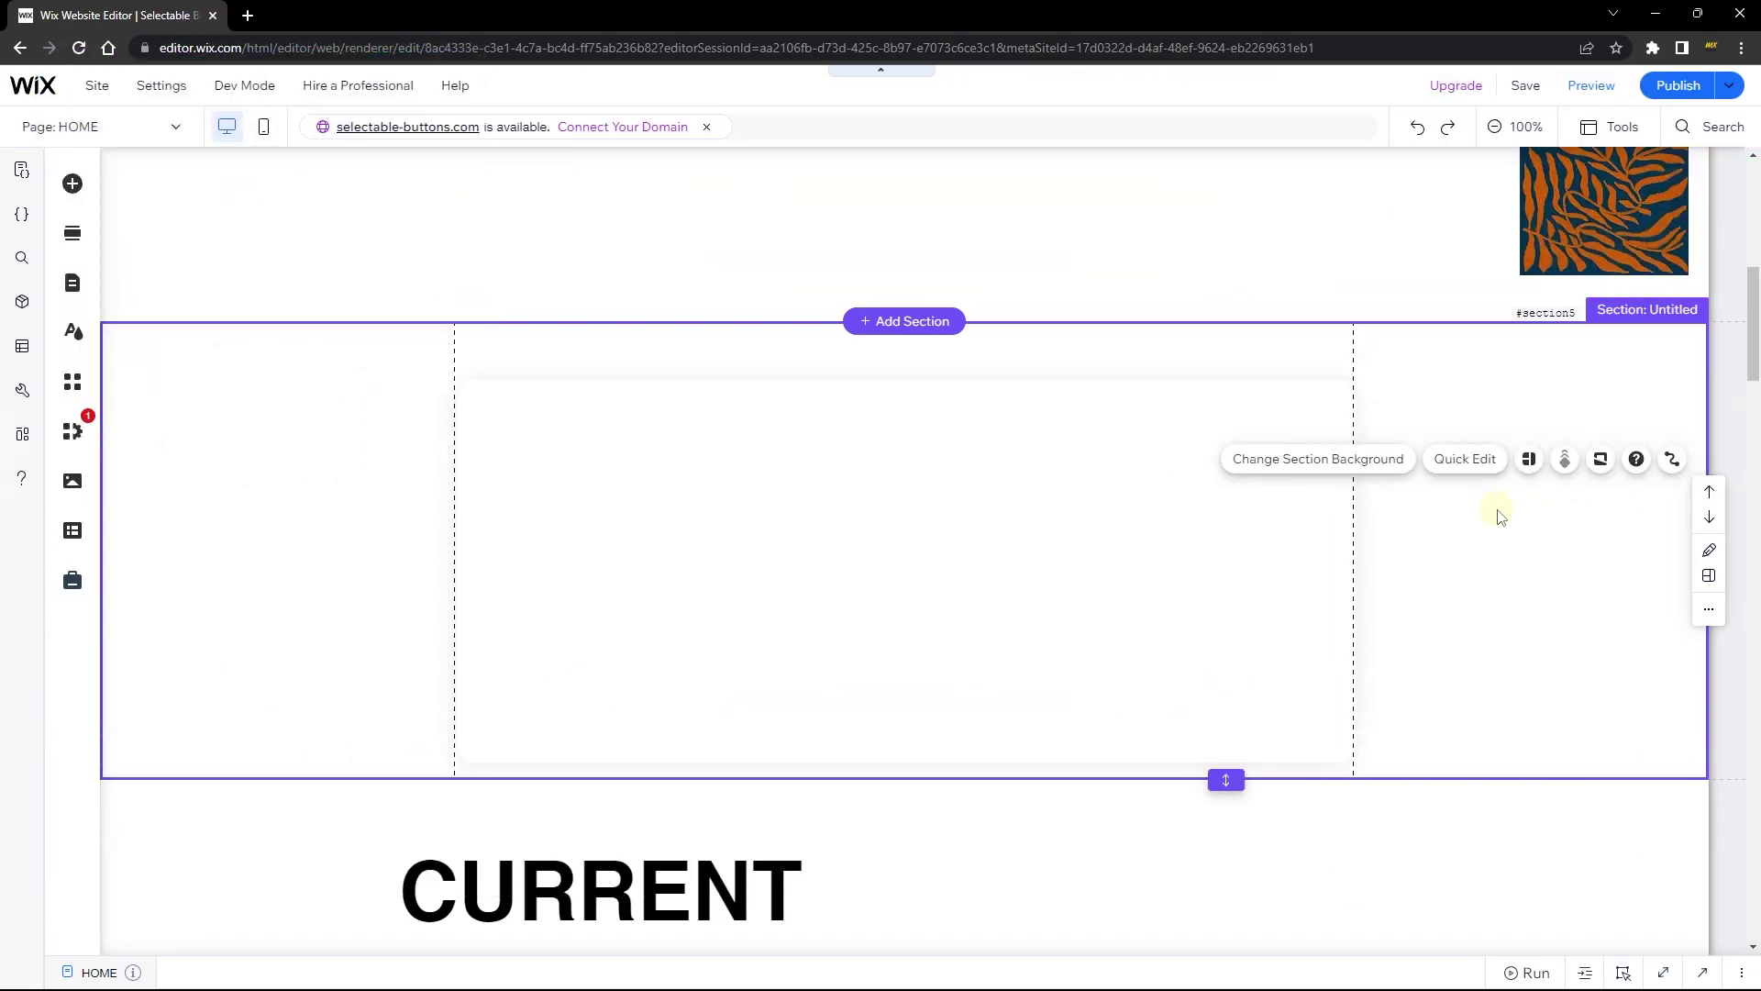
left_click(1206, 505)
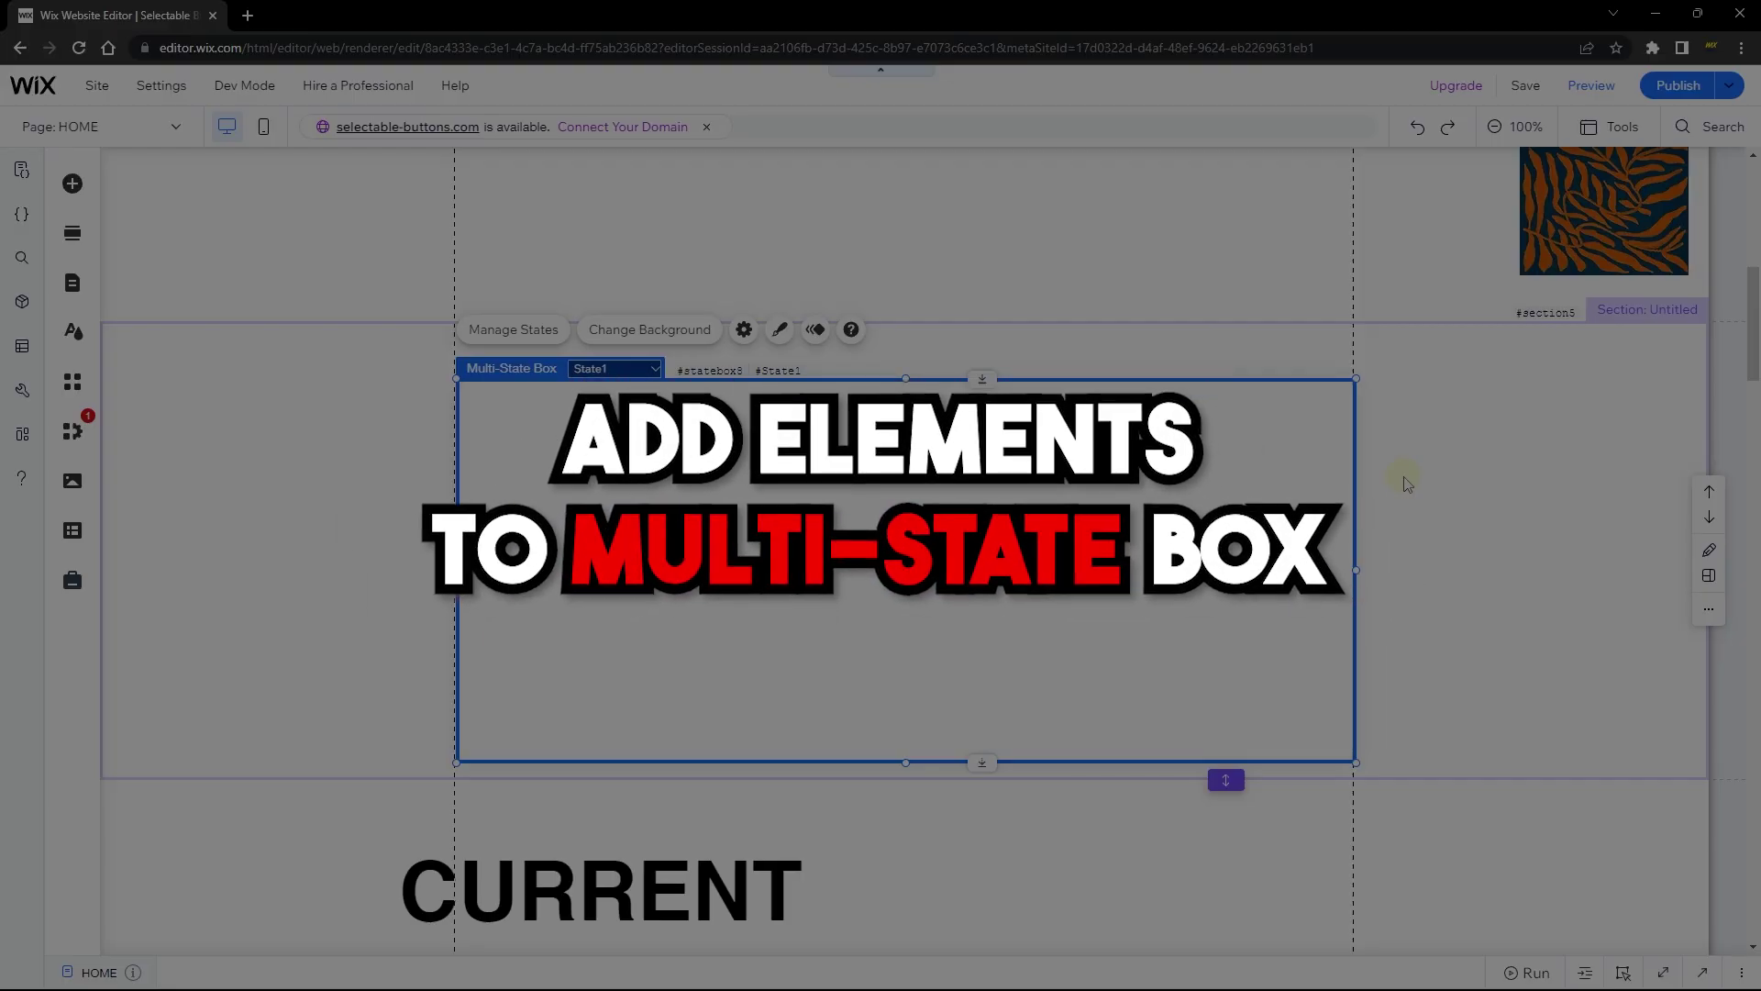
left_click(1469, 511)
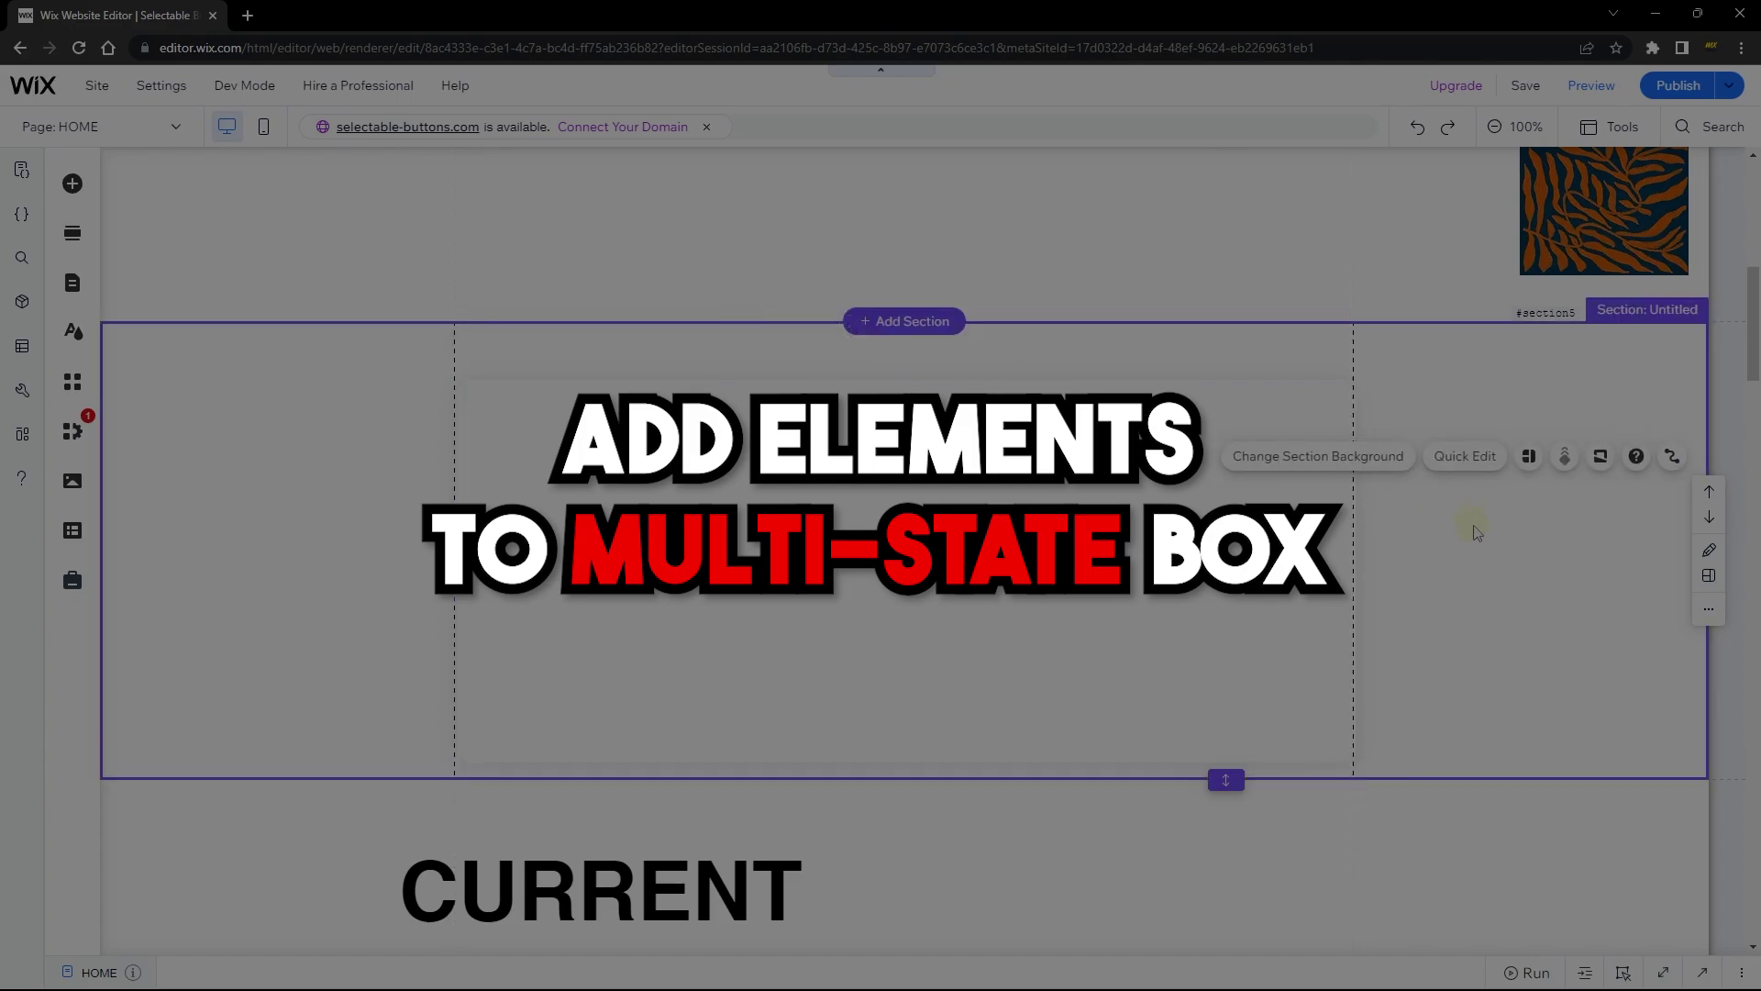
Copy the "CURRENT EXHIBITIONS" heading and paste it into the multi-state box, positioned near the box's upper-left corner.
scroll(1474, 532, "down", 3)
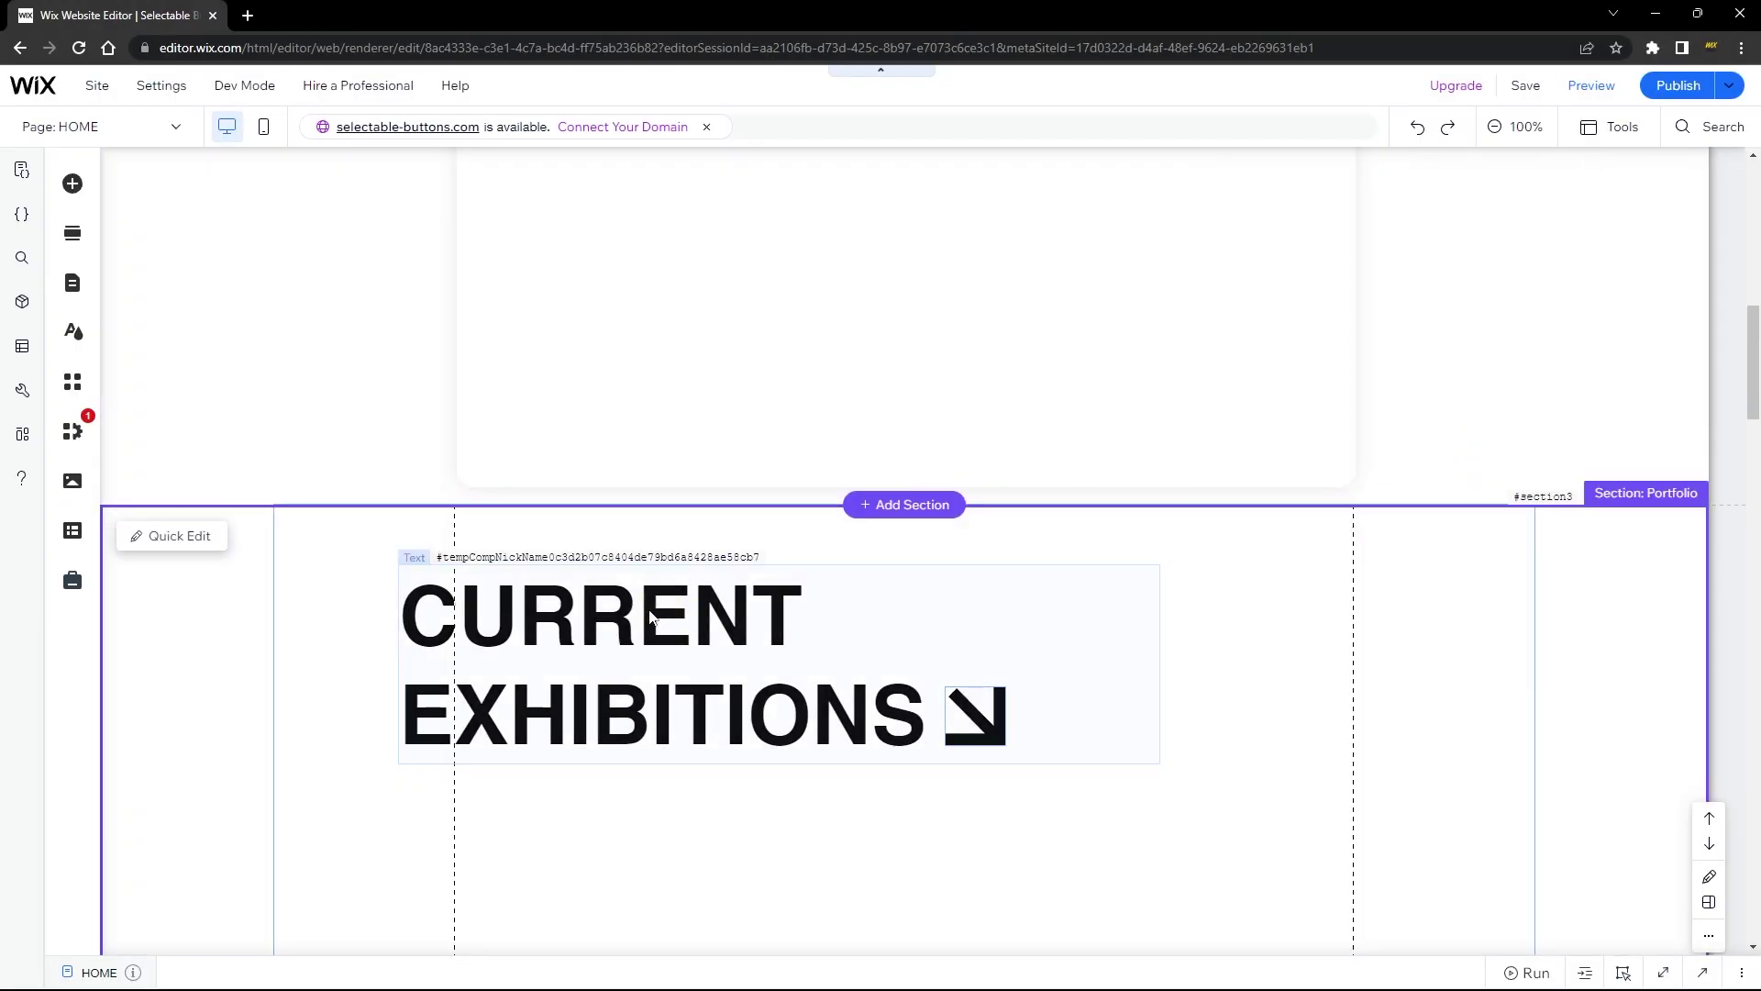
left_click(649, 609)
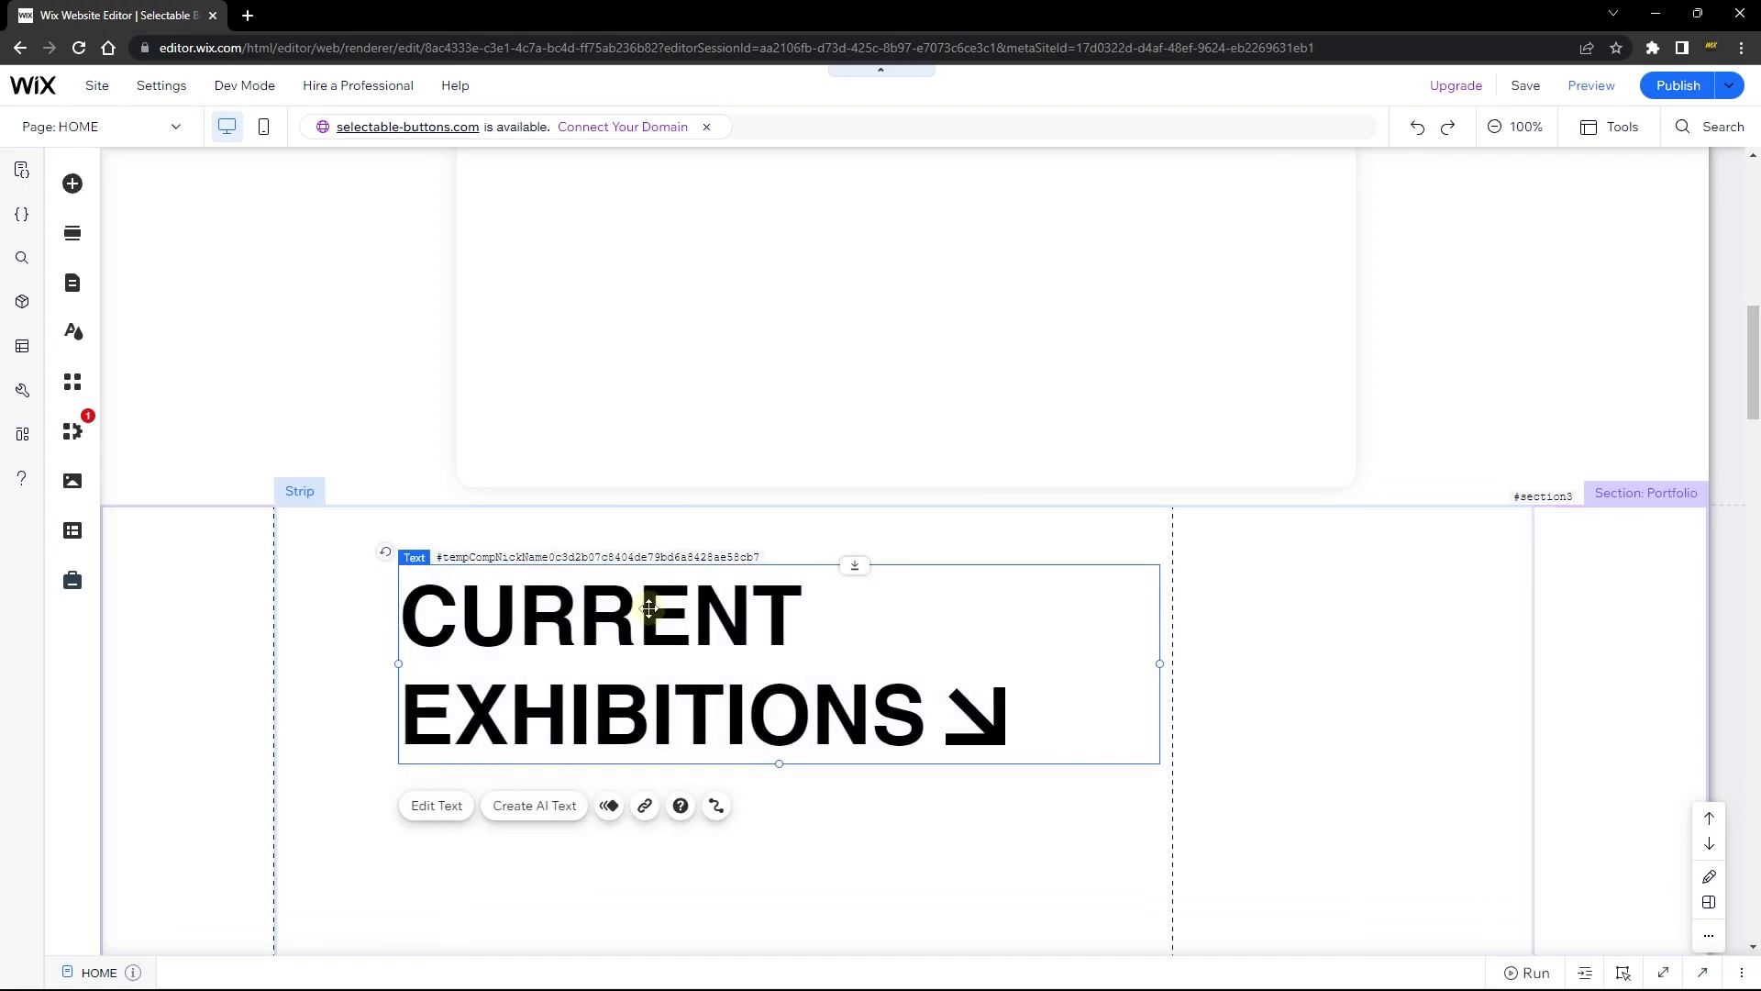
right_click(650, 608)
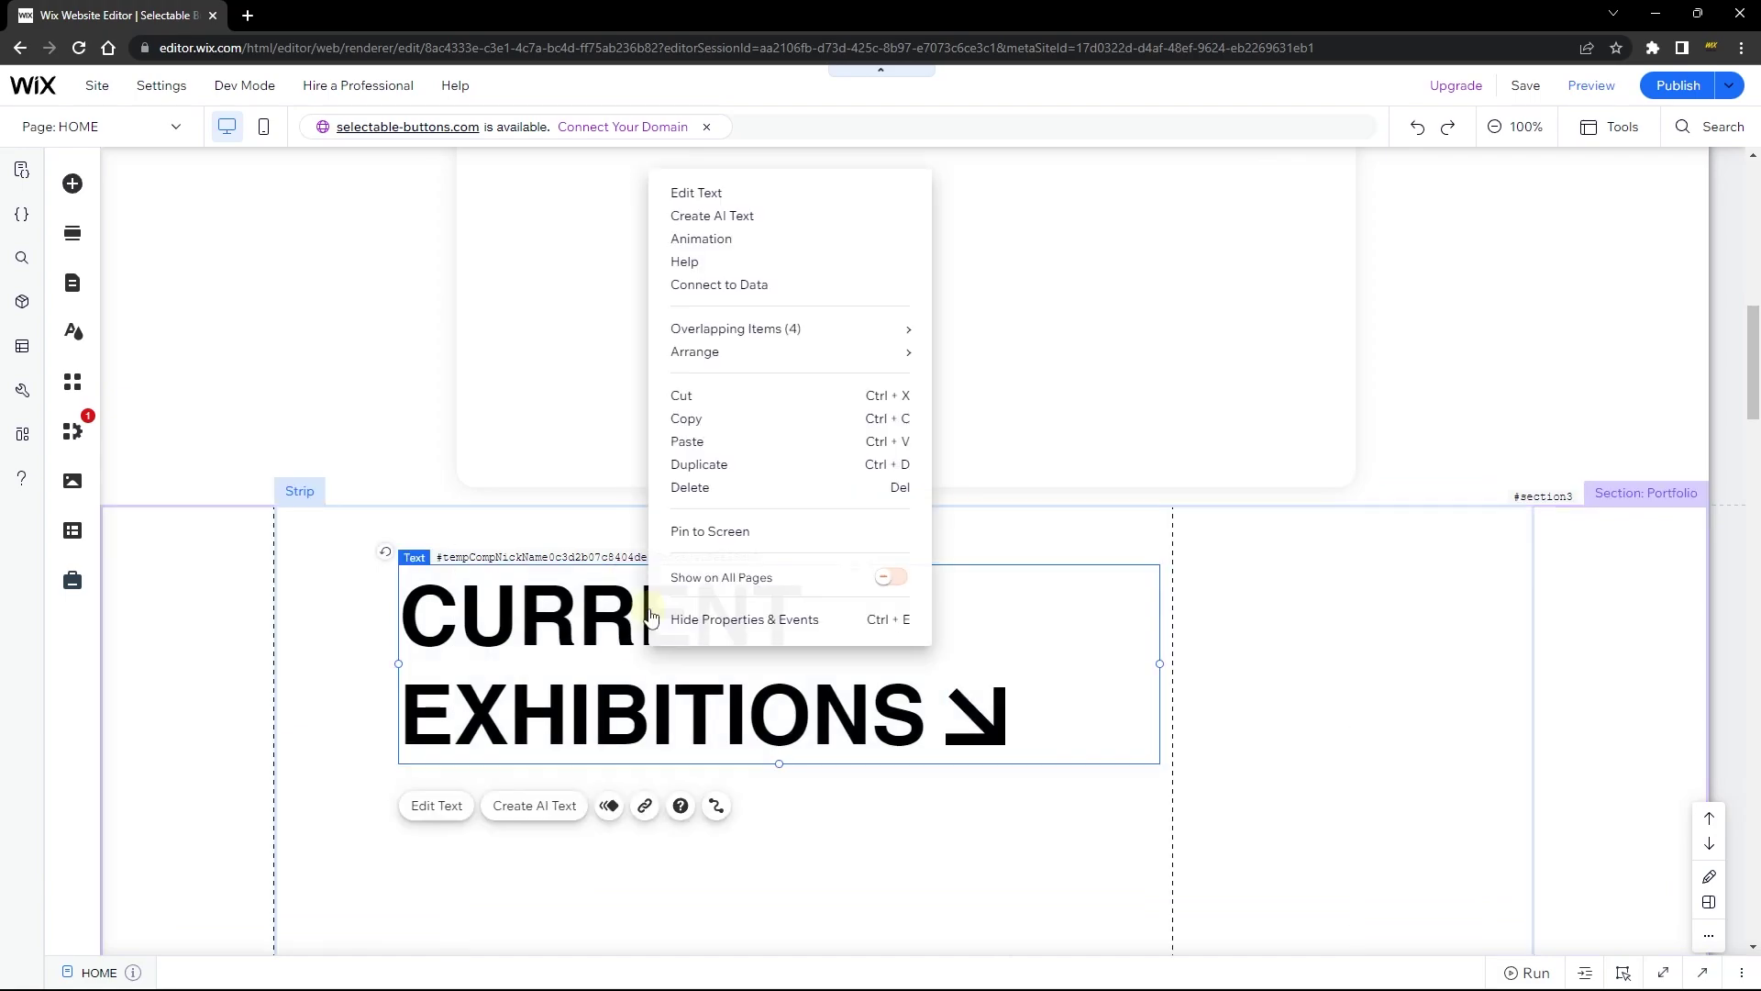
left_click(723, 429)
scroll(629, 551, "up", 3)
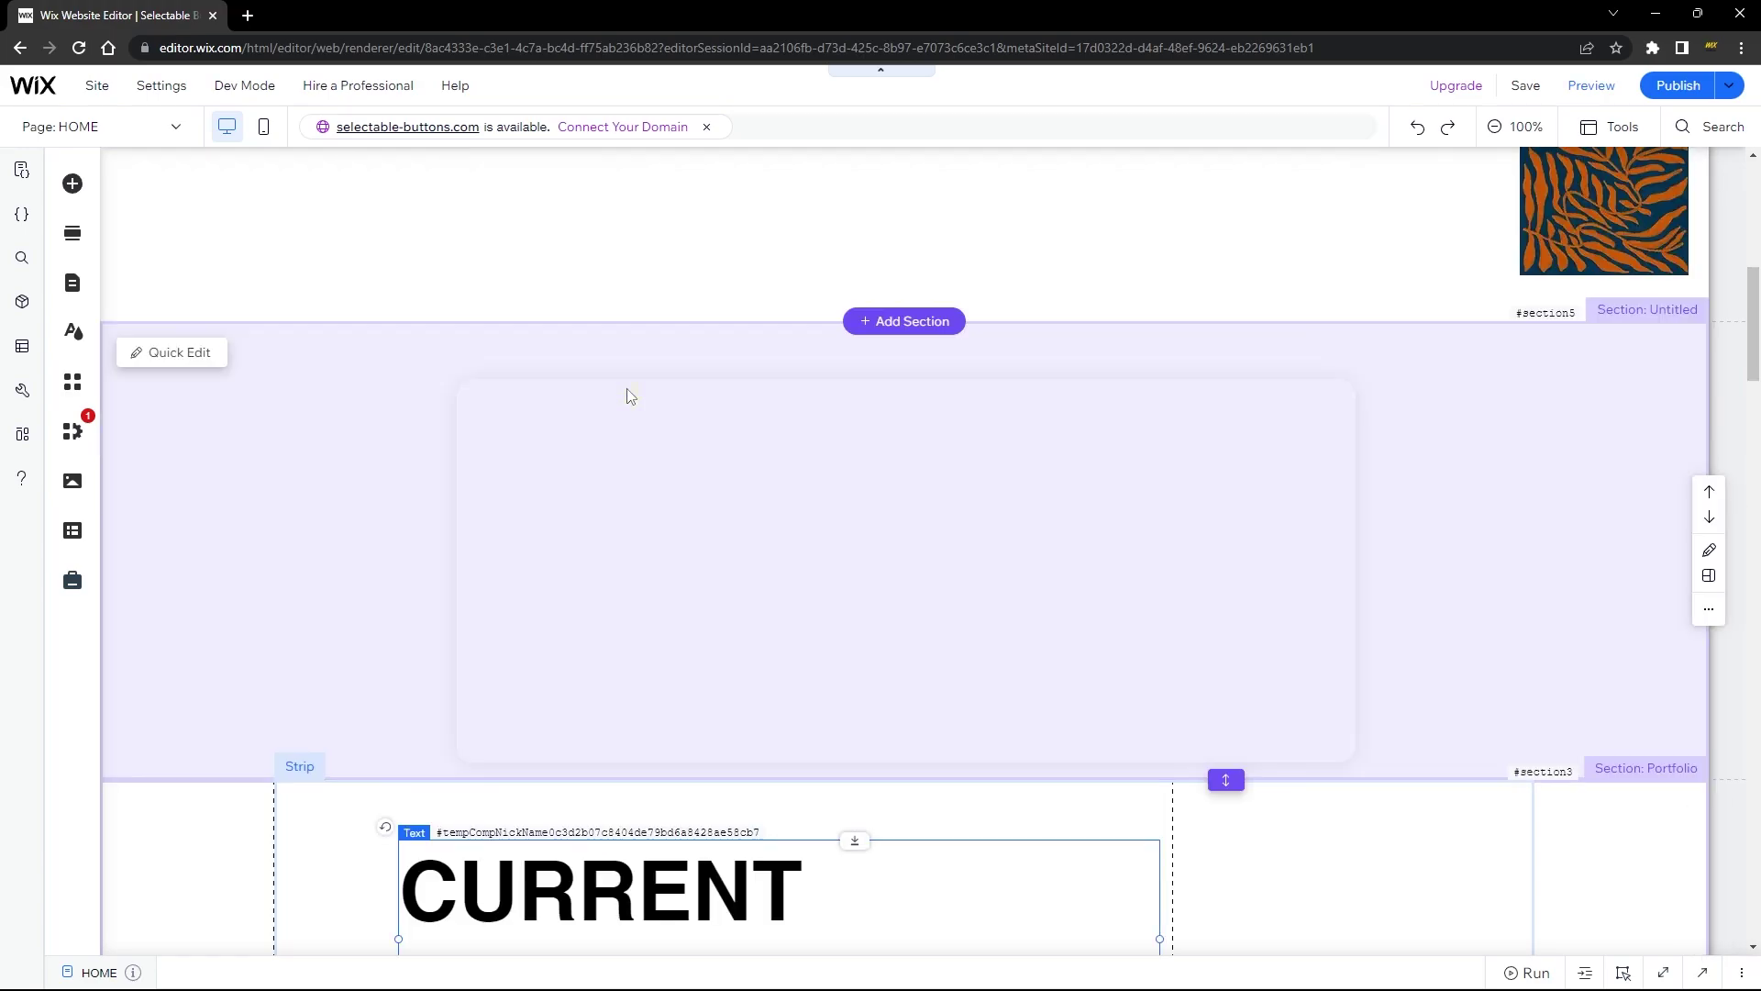
left_click(627, 388)
right_click(626, 388)
left_click(674, 433)
left_click_drag(767, 439, 547, 455)
Change the word "CURRENT" in the pasted heading to "FIRST" so it reads "FIRST EXHIBITIONS".
double_click(548, 456)
left_click(534, 461)
left_click_drag(513, 461, 915, 463)
type("FIRST")
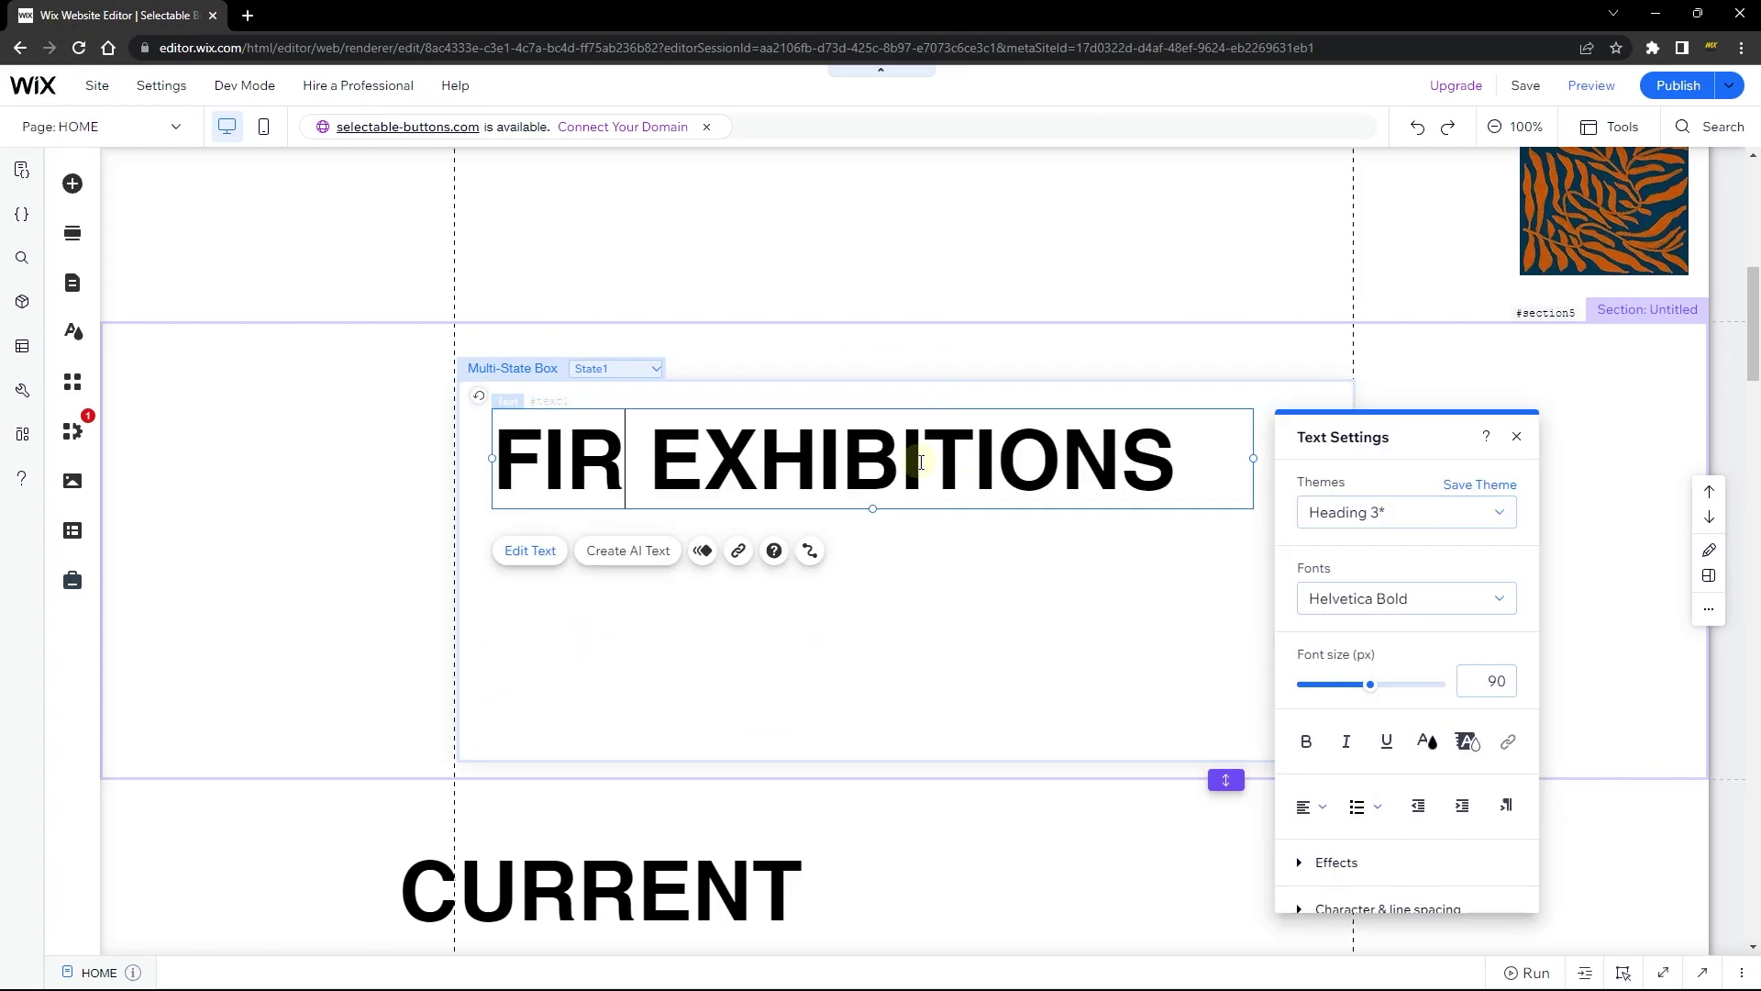
left_click(1517, 438)
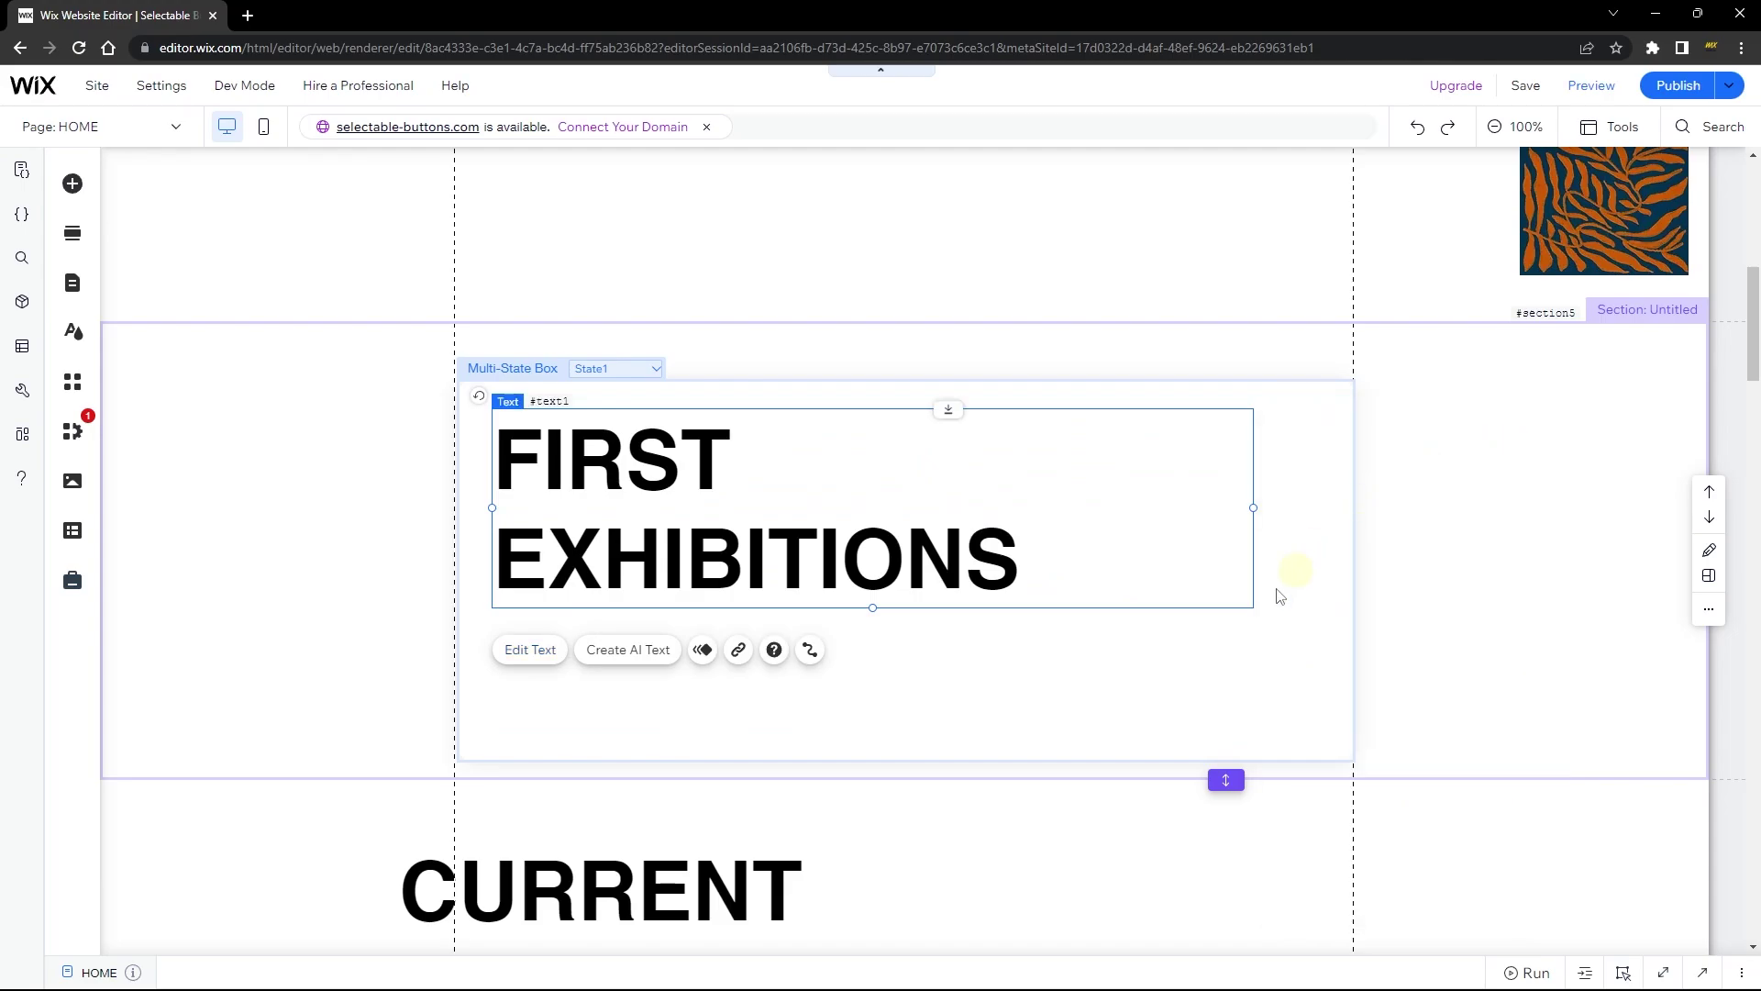
Change the ID of the multi-state box's only state to exhibition1.
left_click(1207, 647)
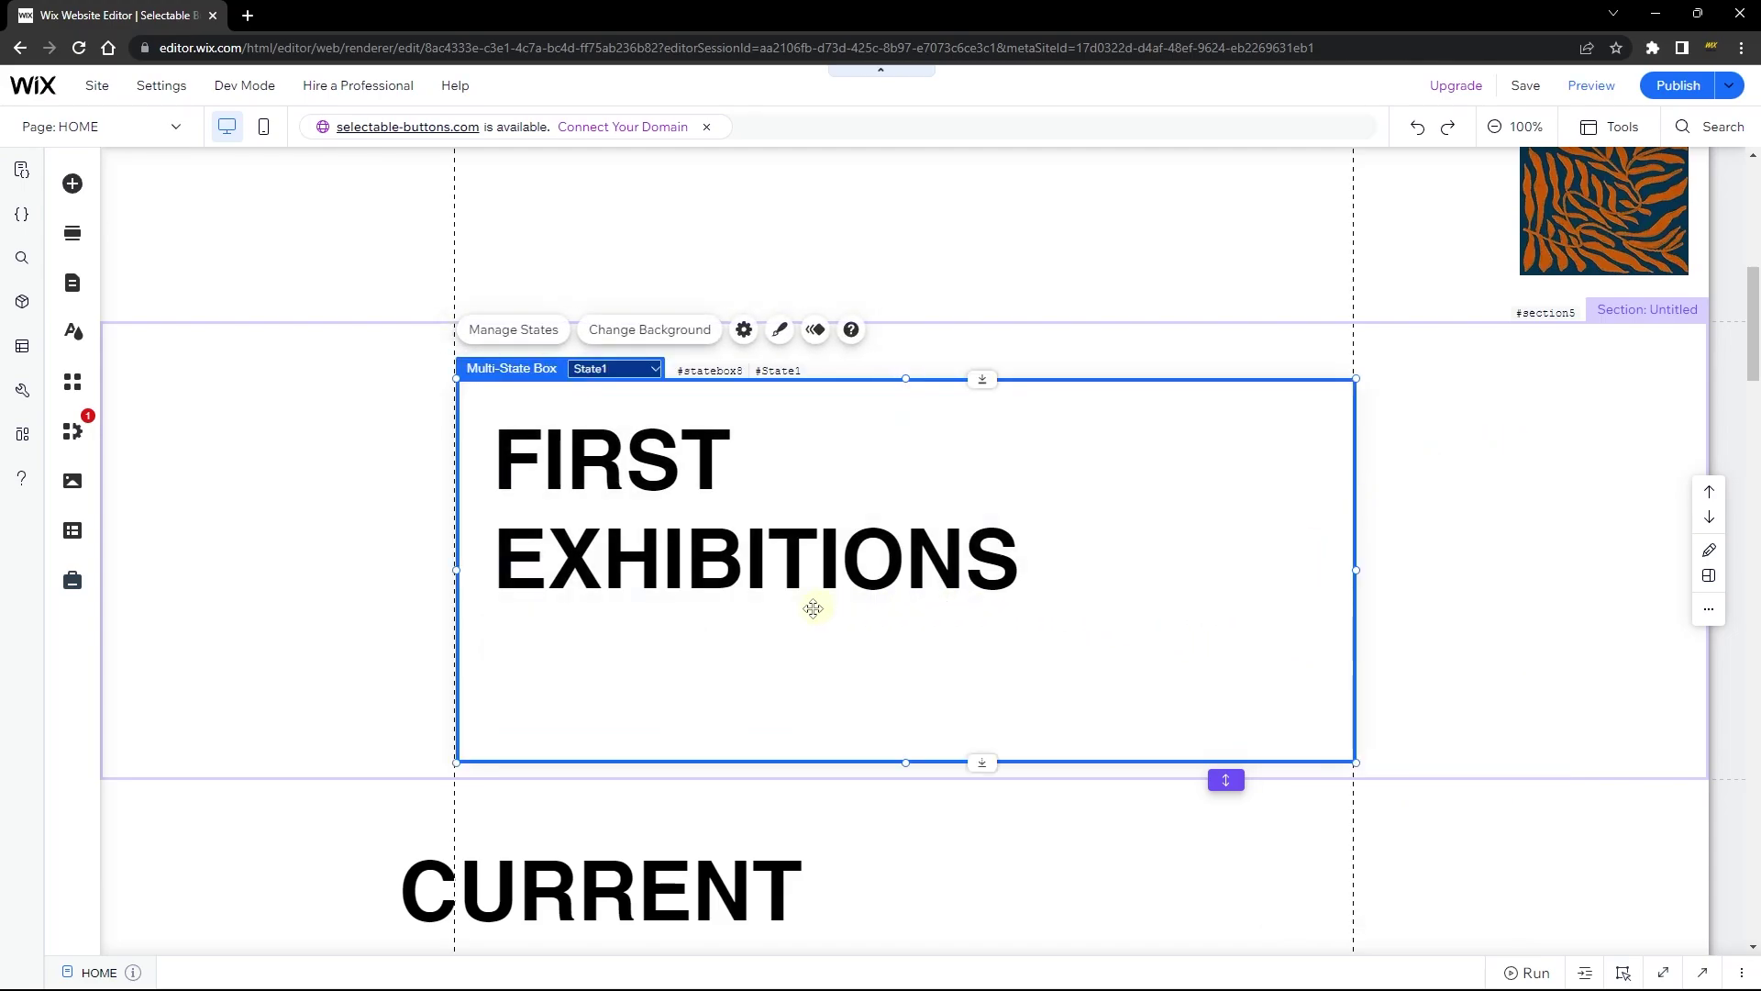
left_click(503, 336)
left_click_drag(1447, 405, 900, 315)
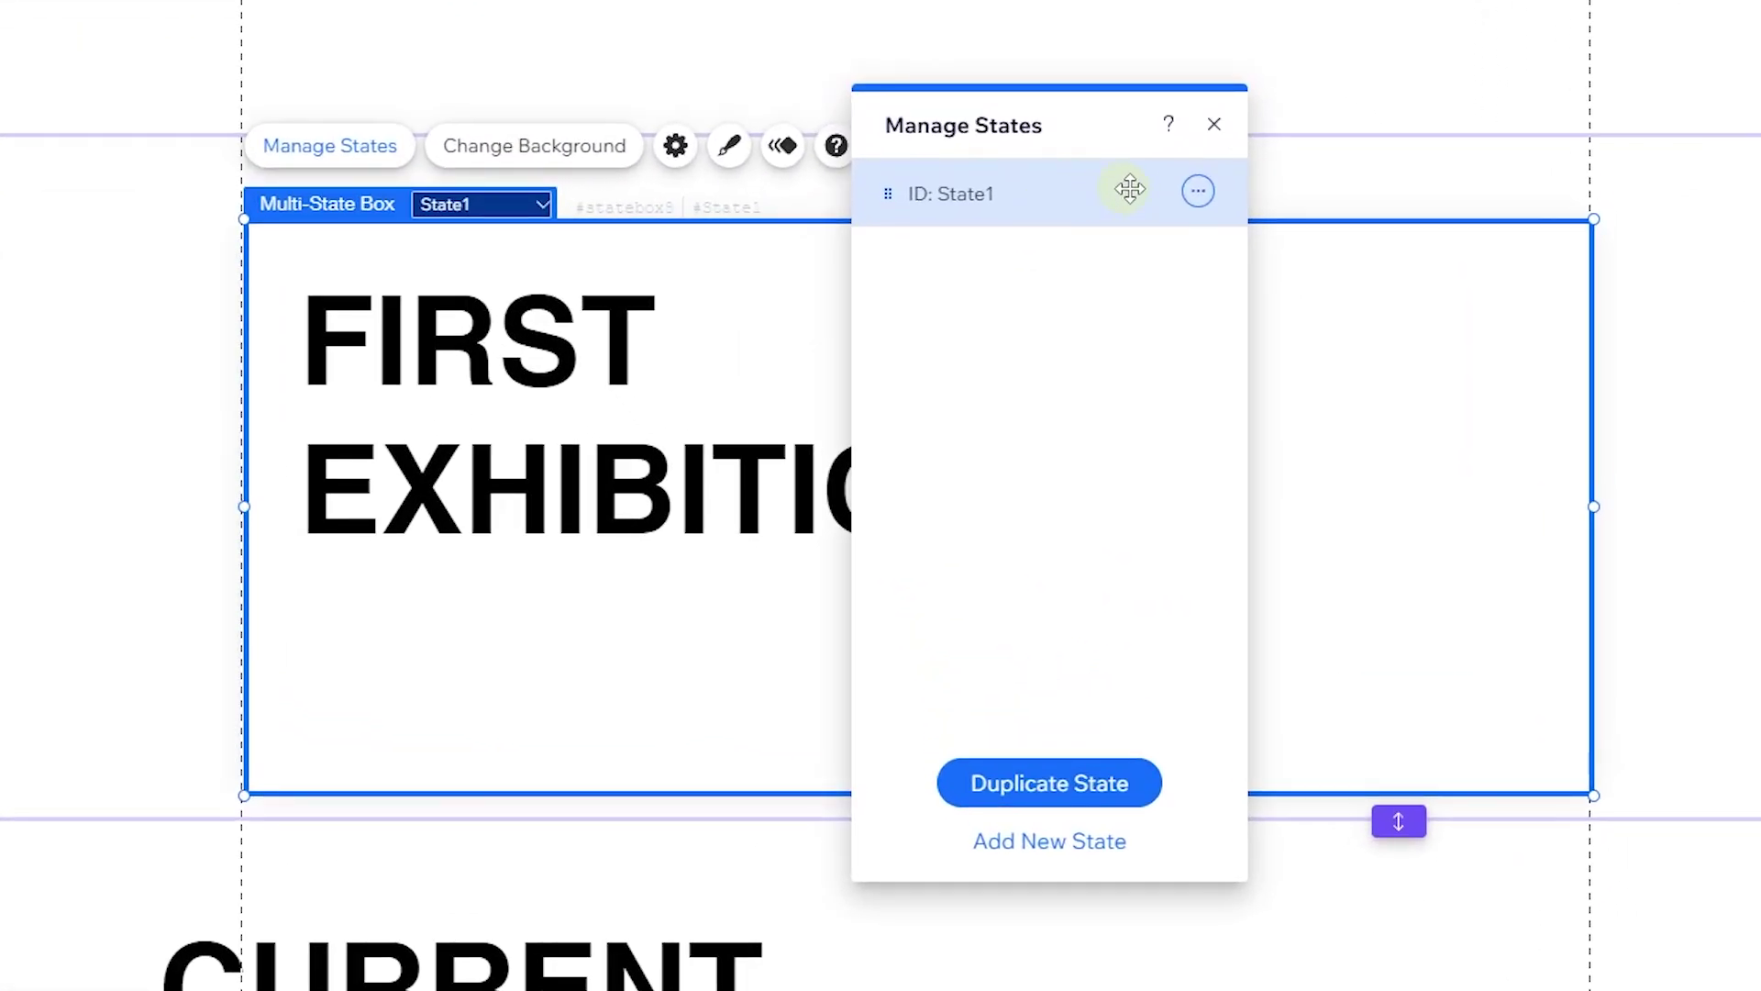
left_click(1203, 204)
left_click(1273, 193)
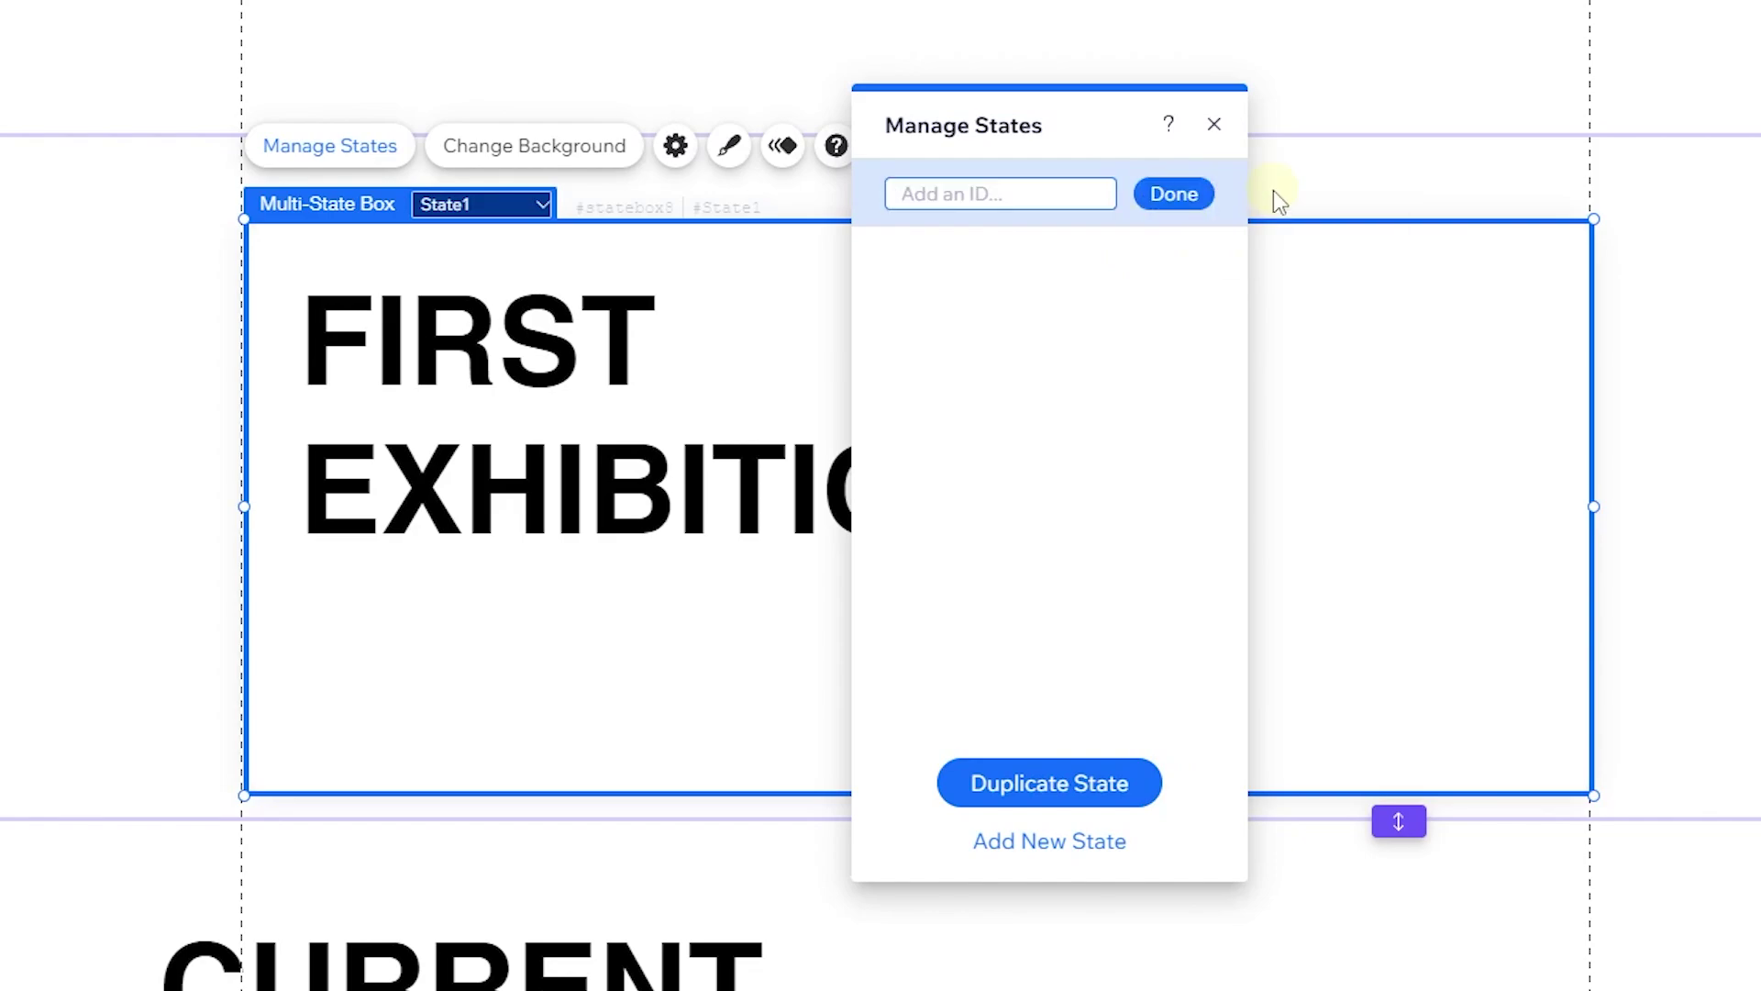
type("exh")
type("ibition1")
key("Return")
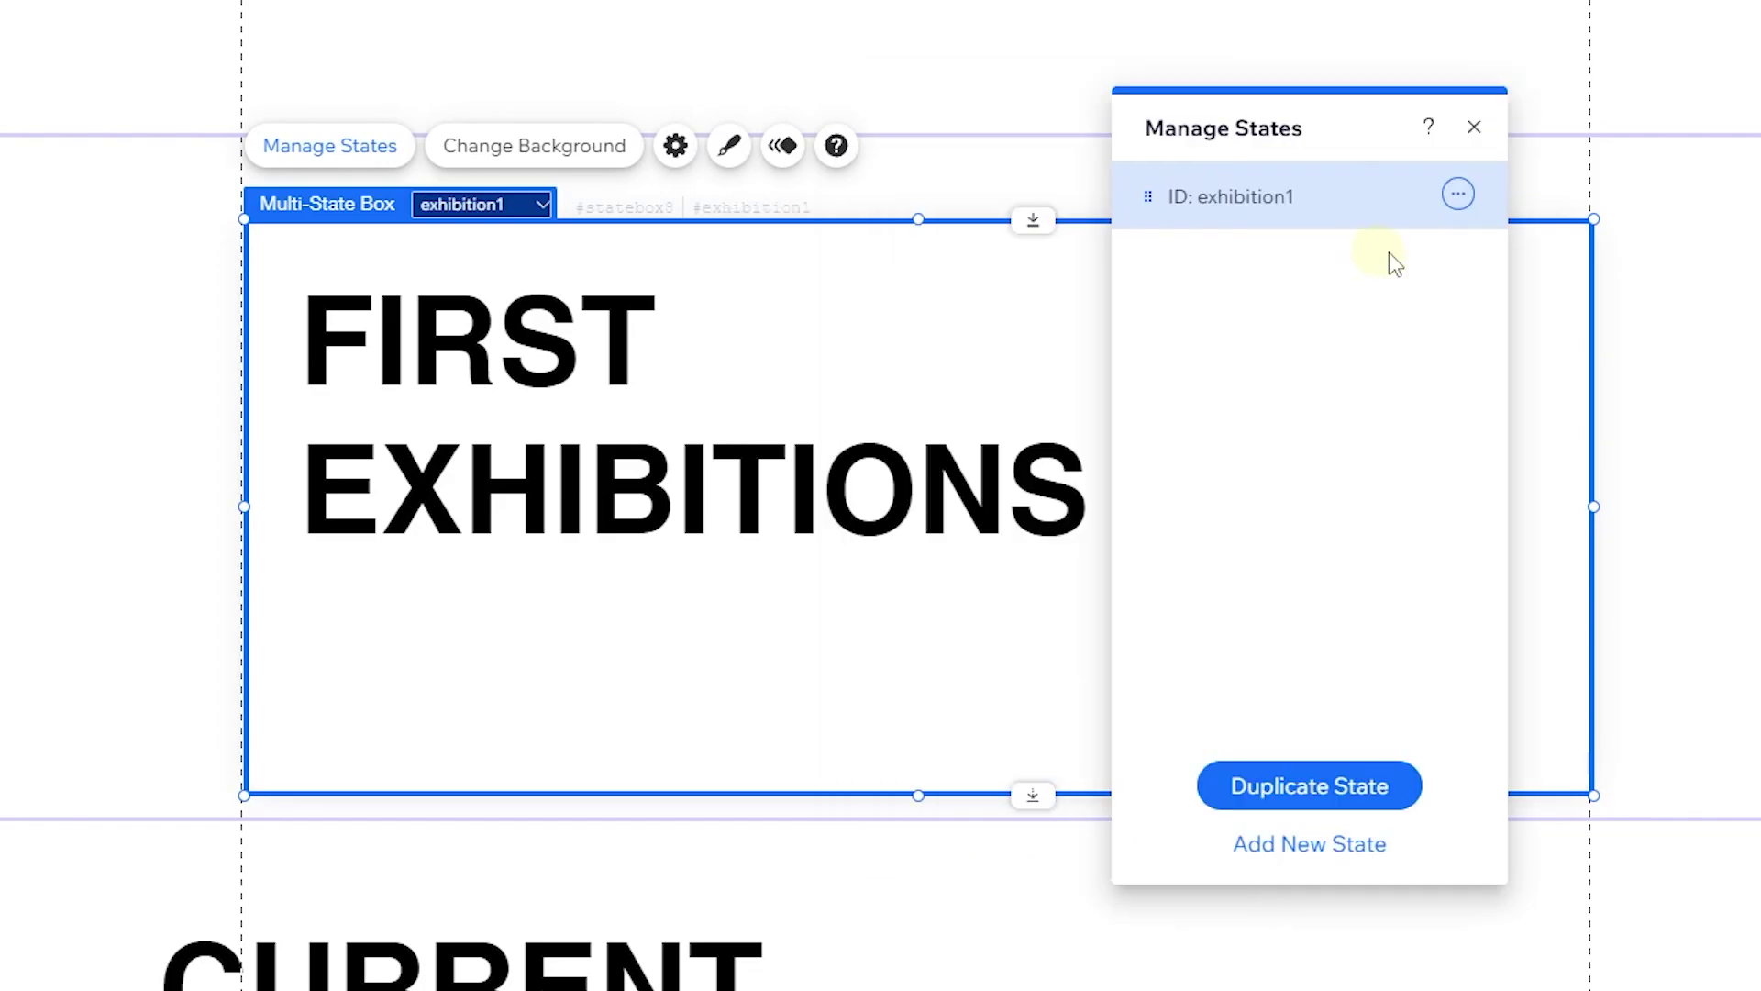
Duplicate the exhibition1 state and then its copy to give the multi-state box three states.
left_click(1458, 195)
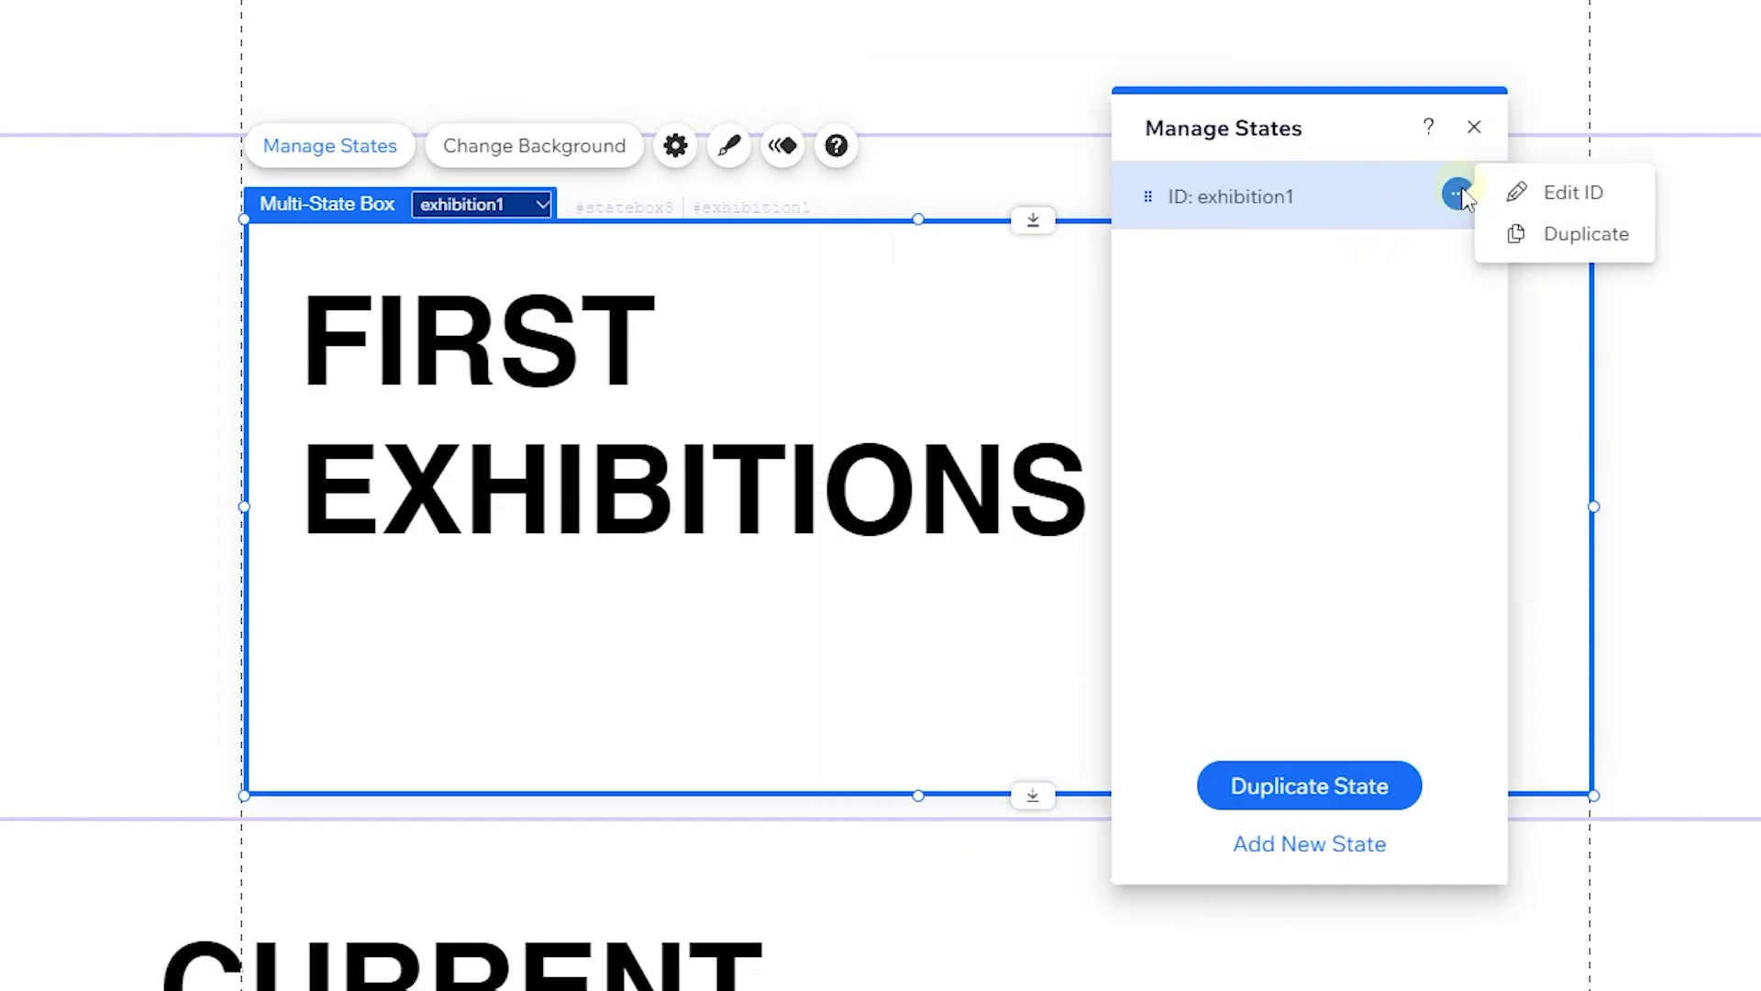
left_click(1550, 234)
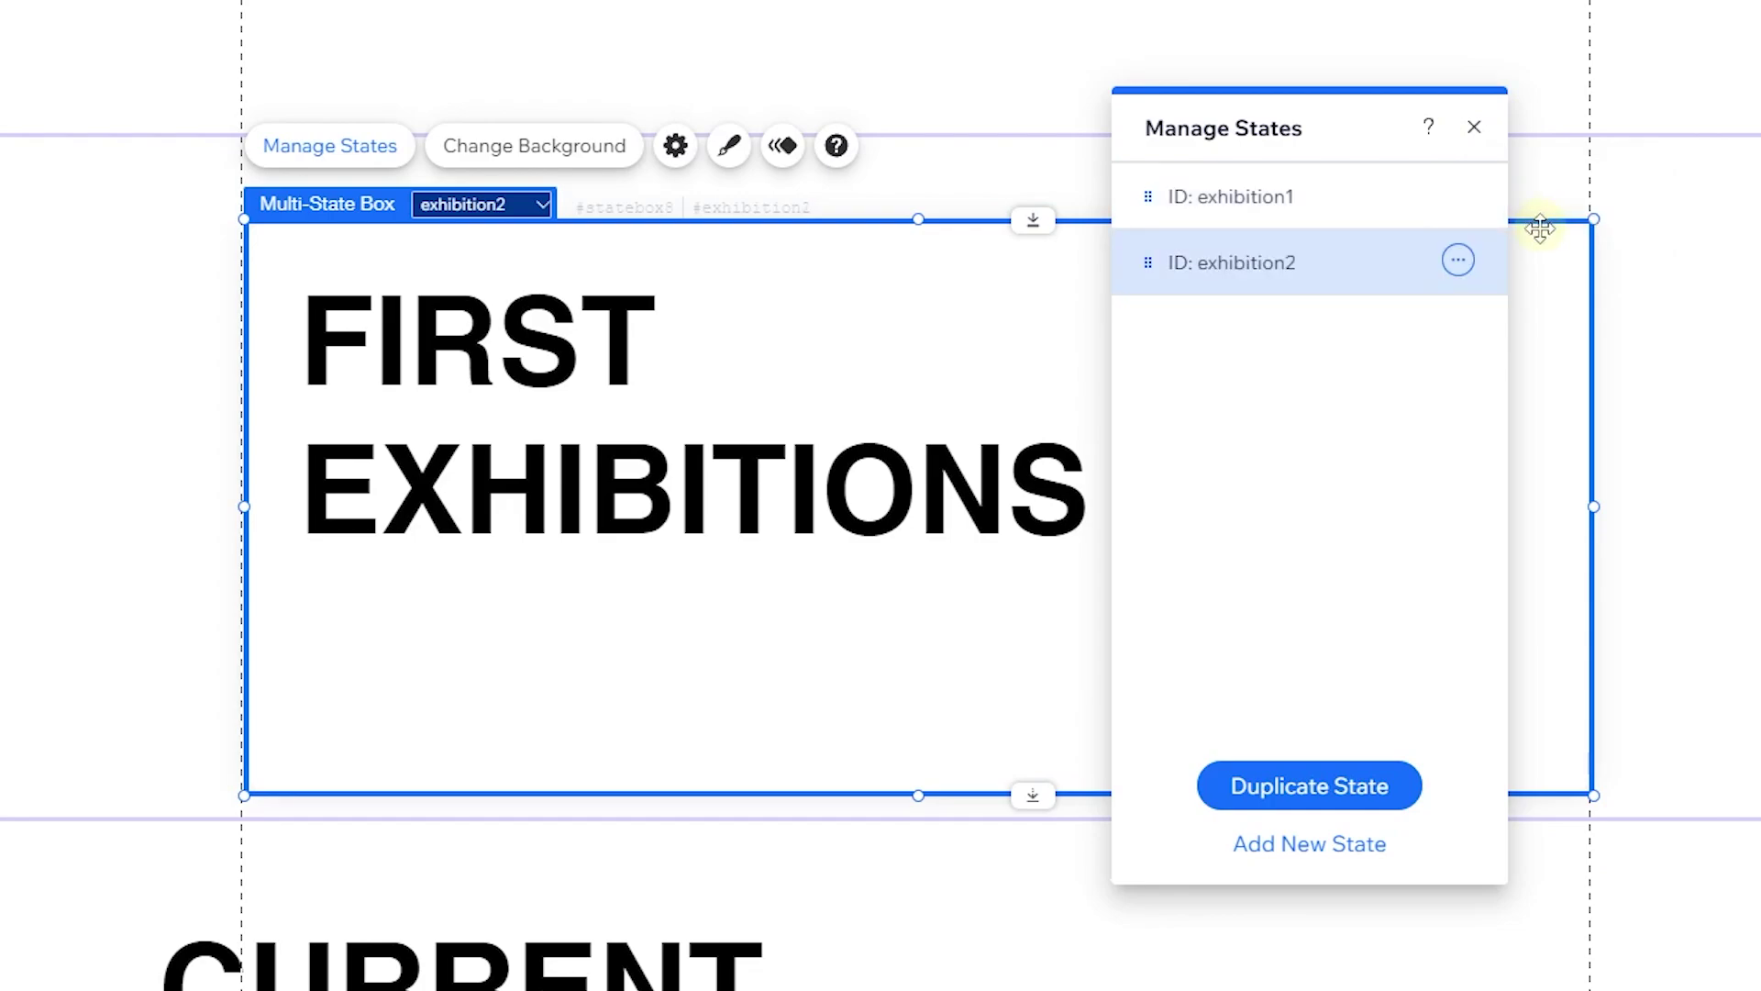
left_click(1458, 263)
left_click(1559, 309)
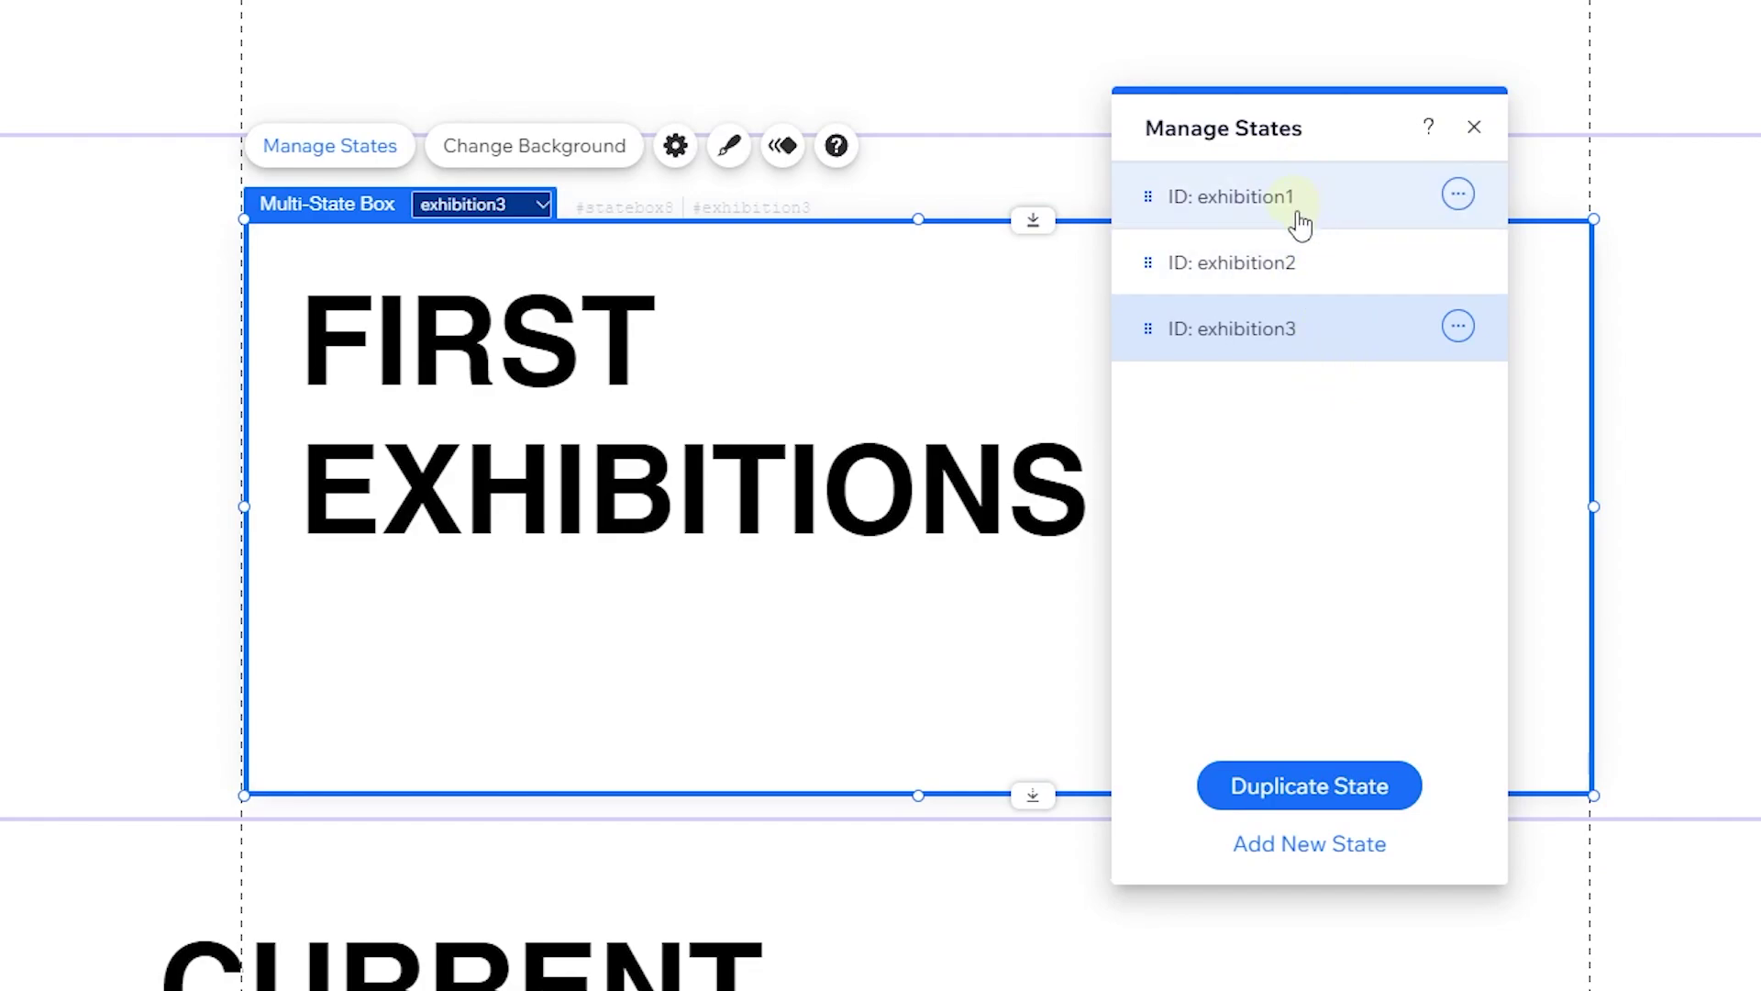
In the exhibition2 state, change the heading's word "FIRST" to "SECOND" so it reads "SECOND EXHIBITIONS".
left_click(1398, 261)
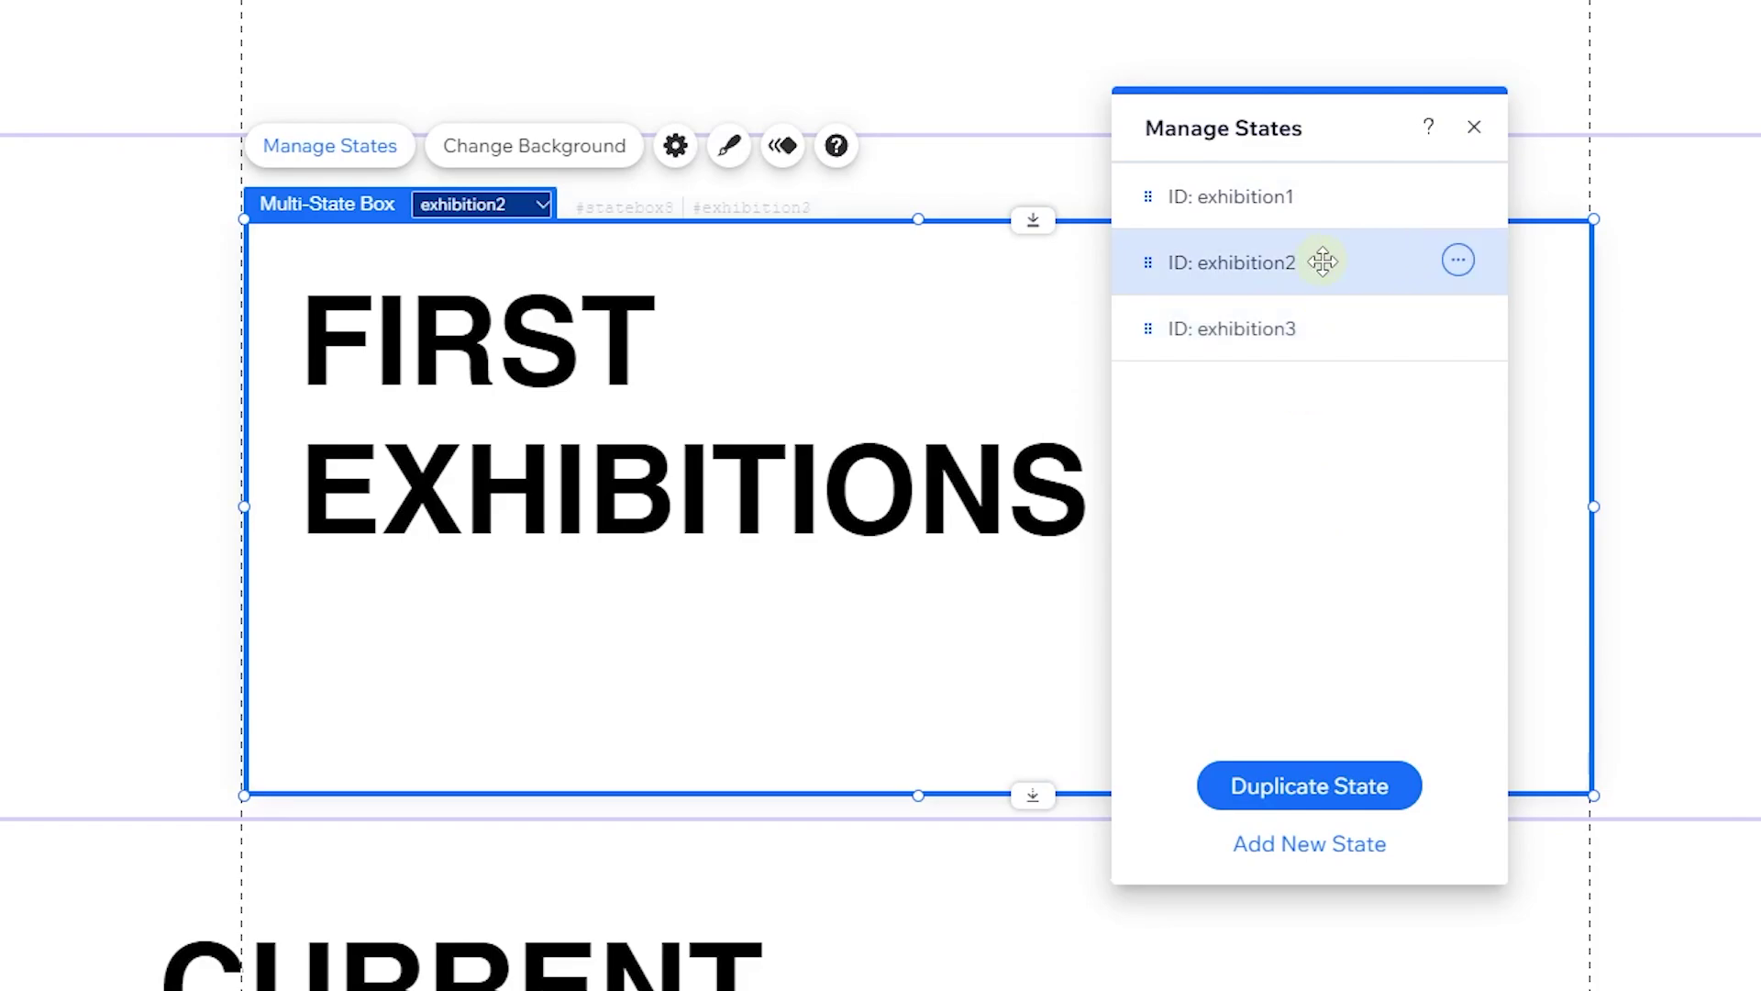
left_click(486, 355)
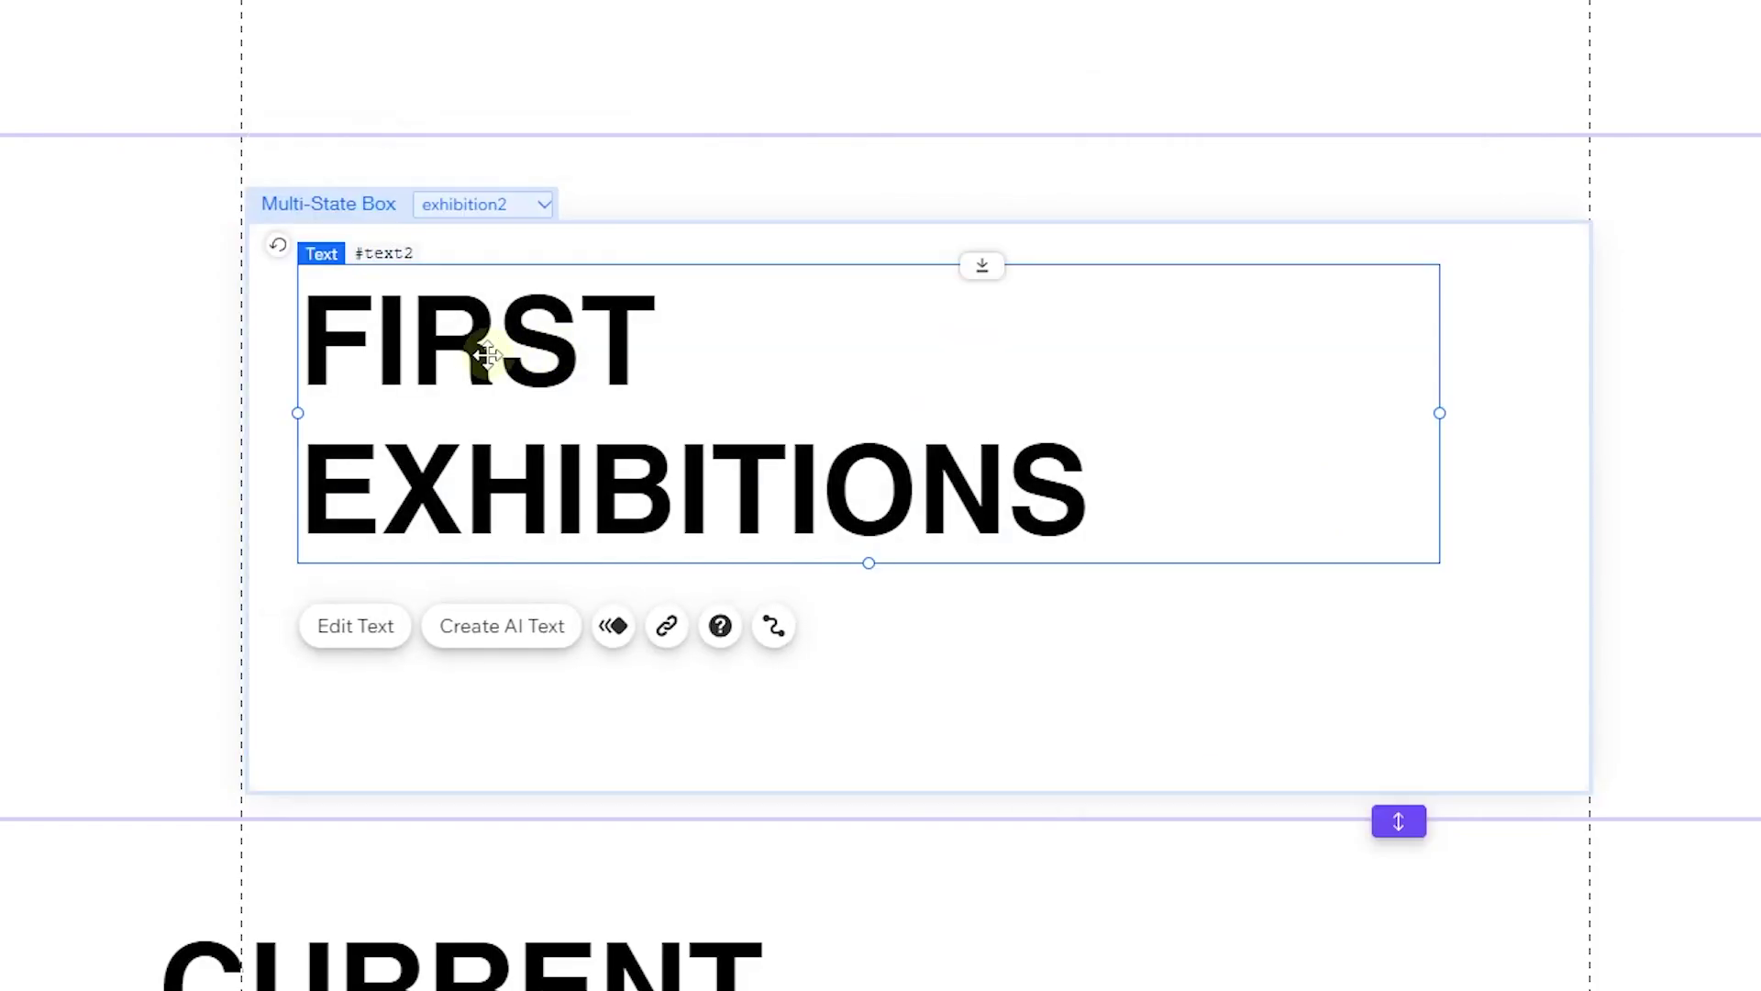
left_click(356, 625)
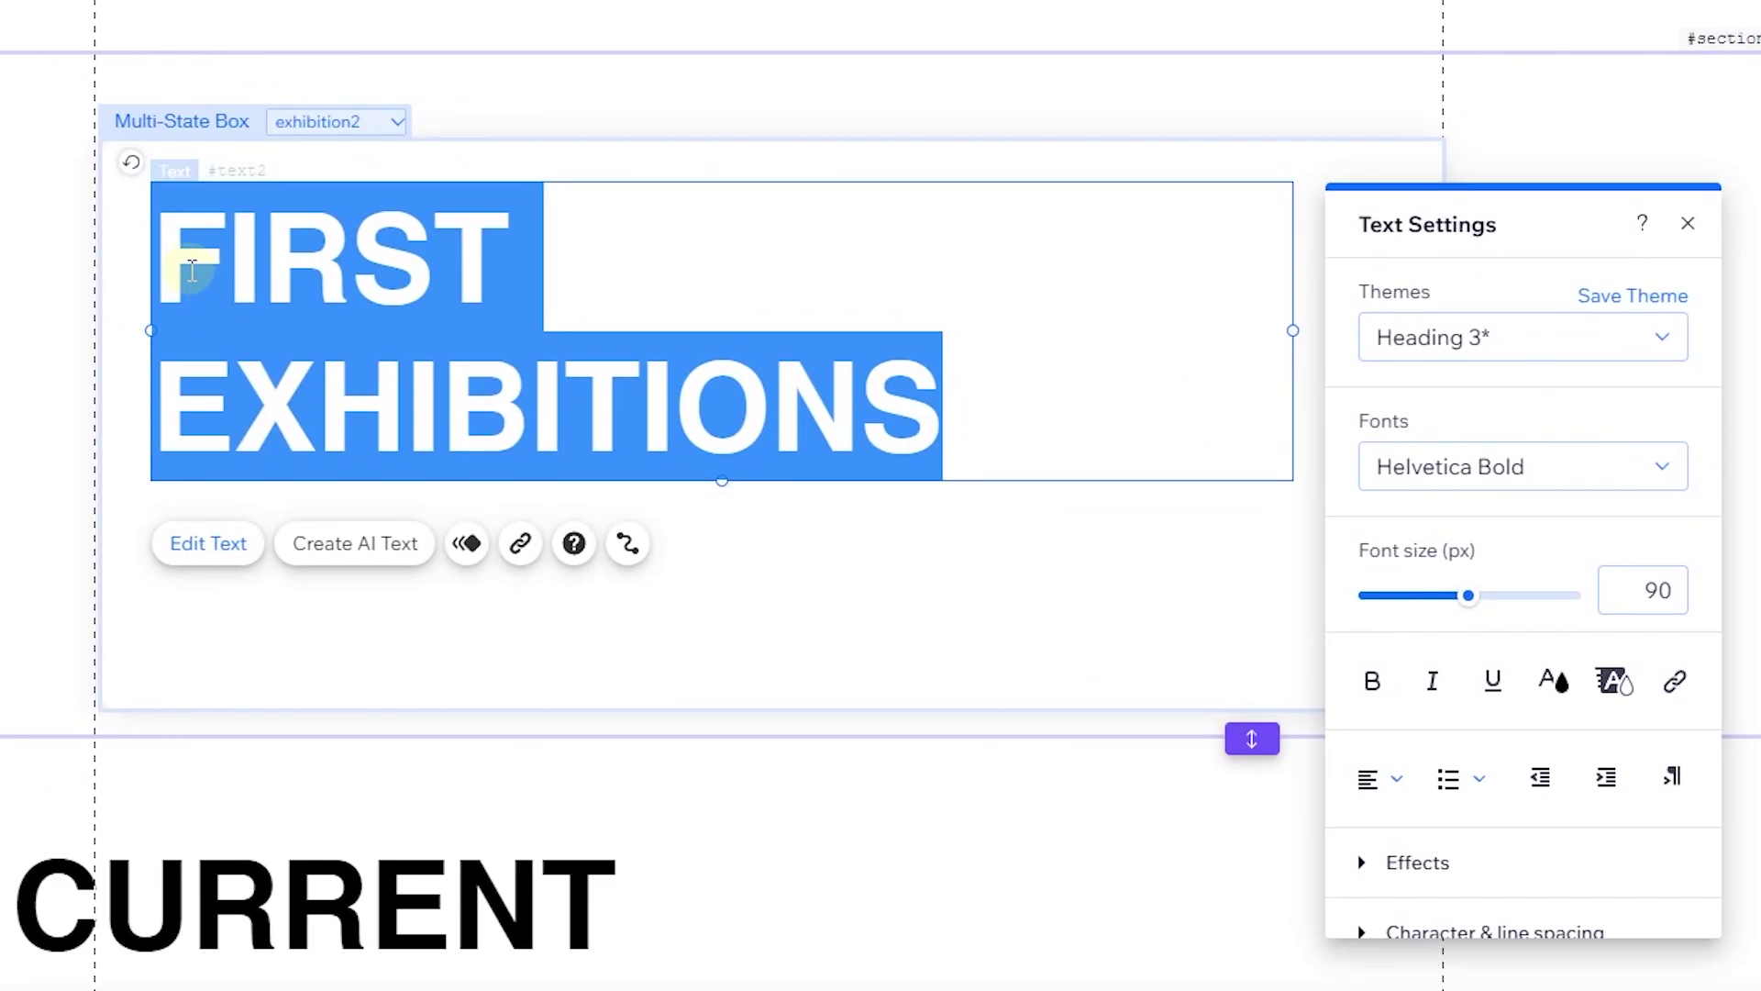
left_click_drag(602, 284, 196, 284)
type("SE")
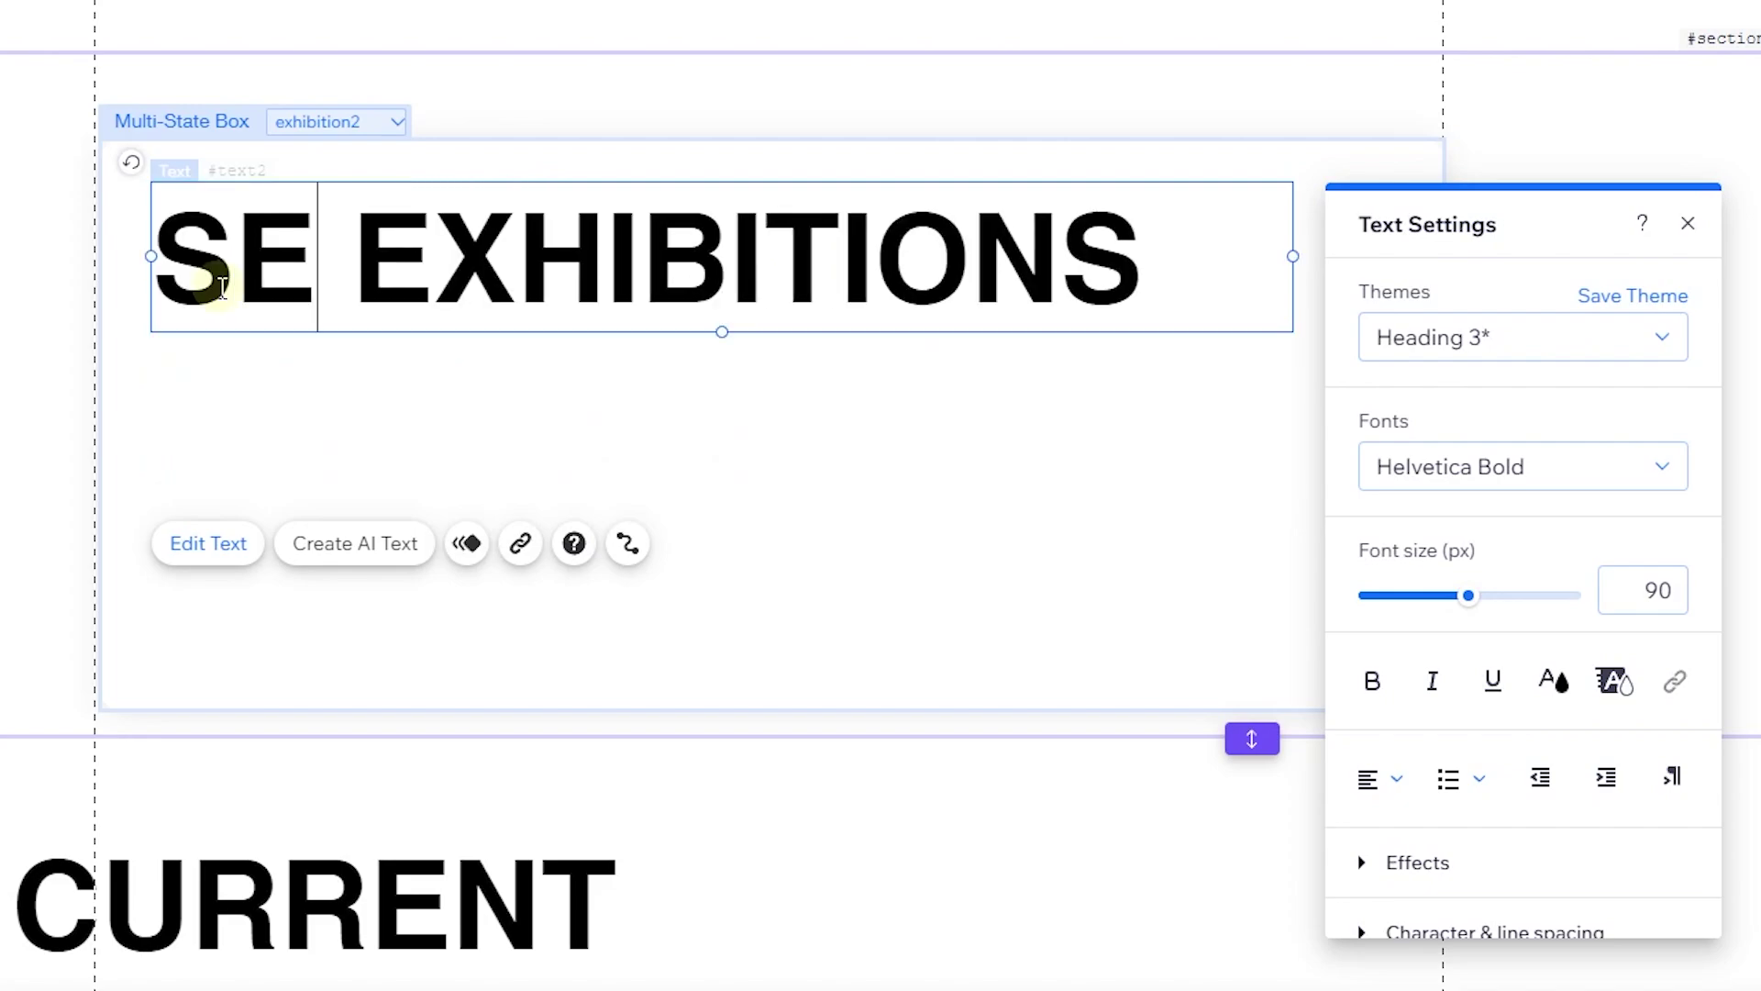
type("COND")
Switch the multi-state box to the exhibition3 state and change its heading to read "THIRD EXHIBITIONS".
left_click(328, 150)
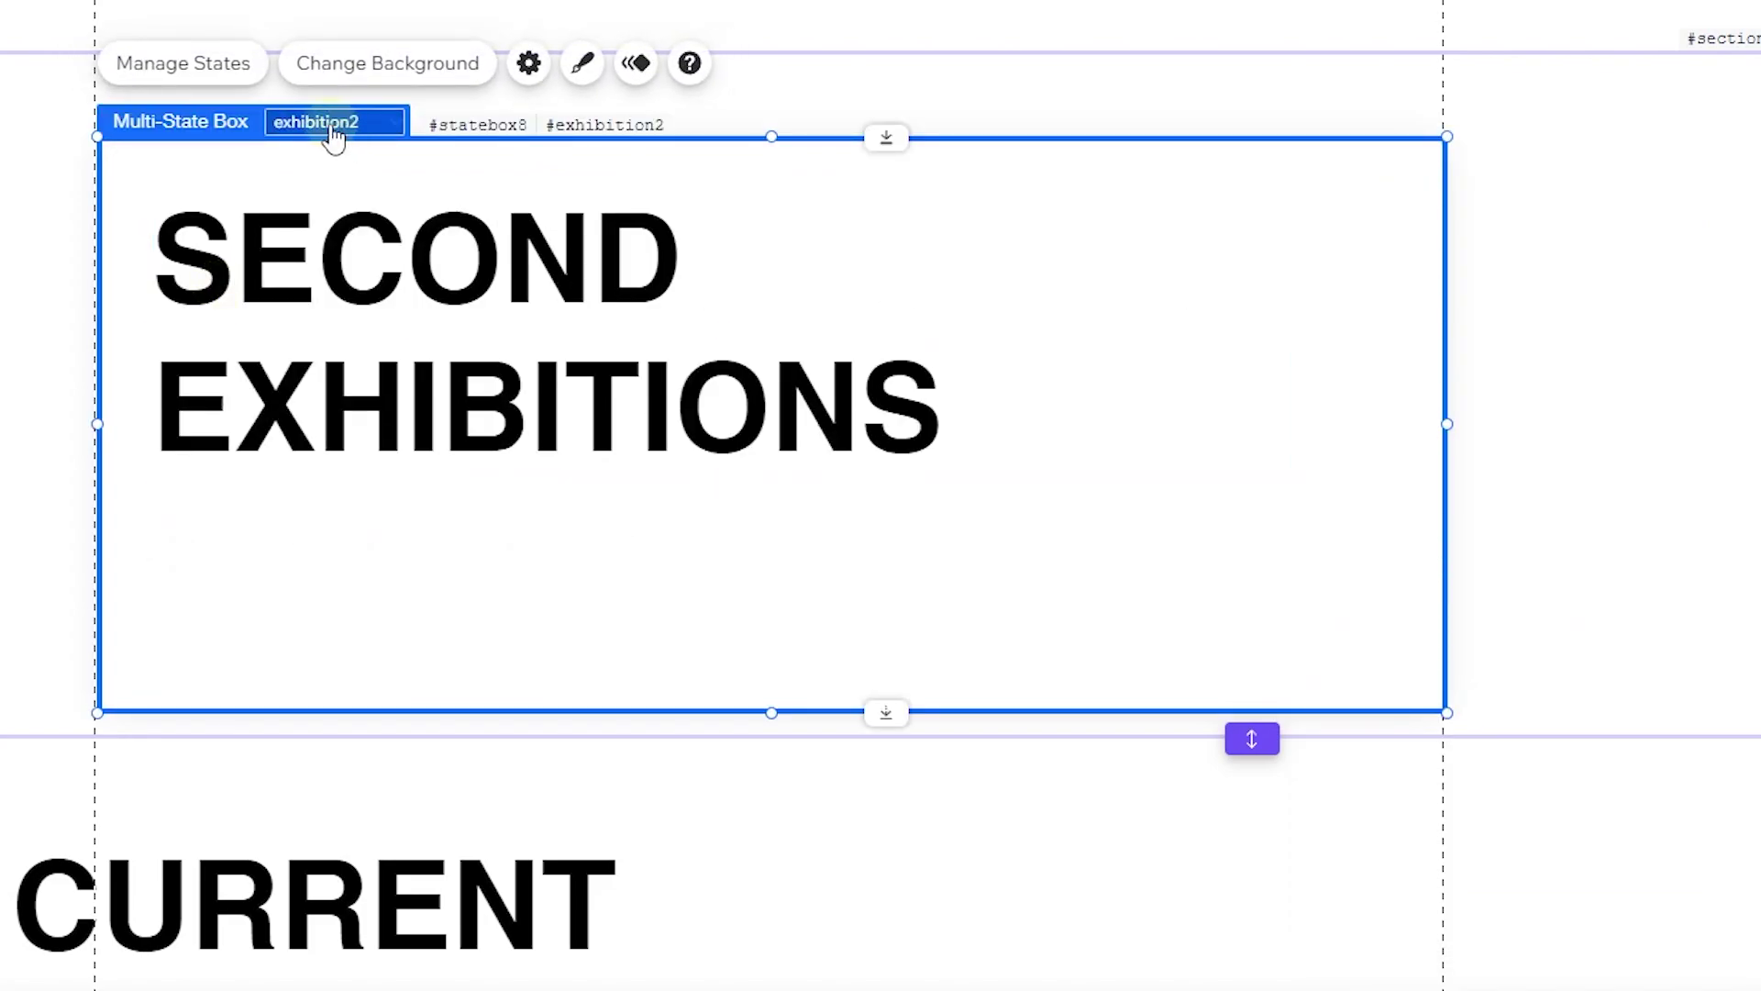
left_click(334, 130)
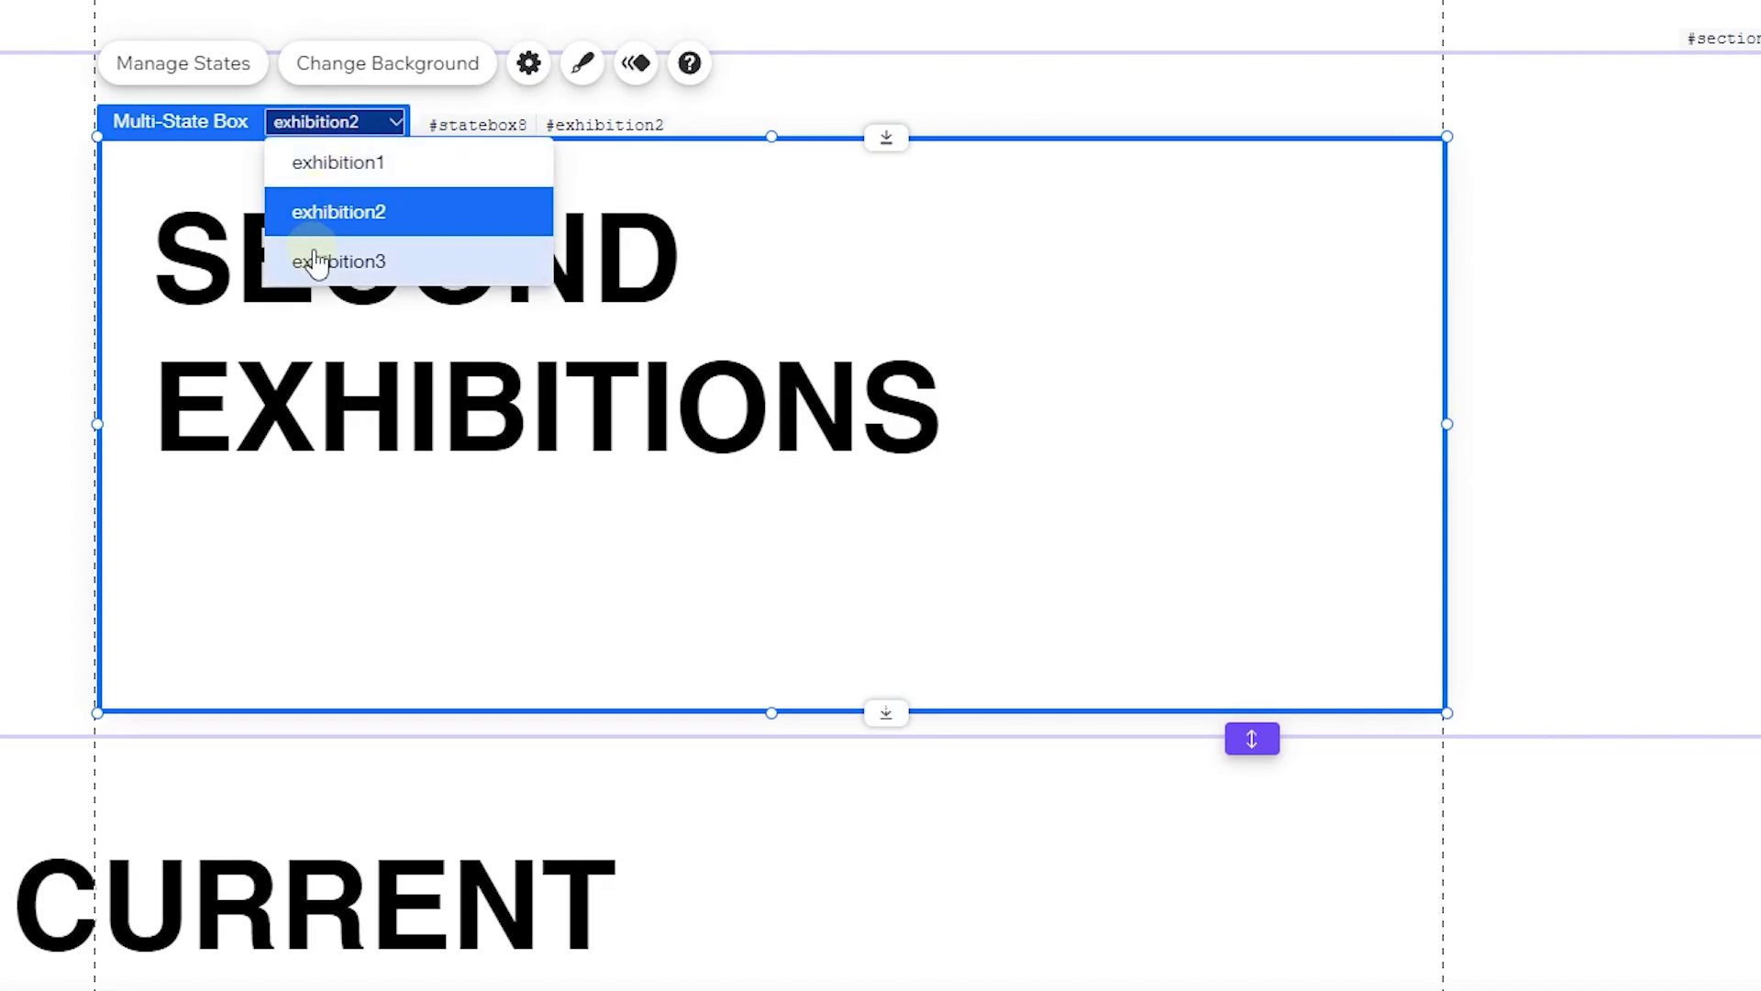
left_click(357, 260)
left_click(411, 246)
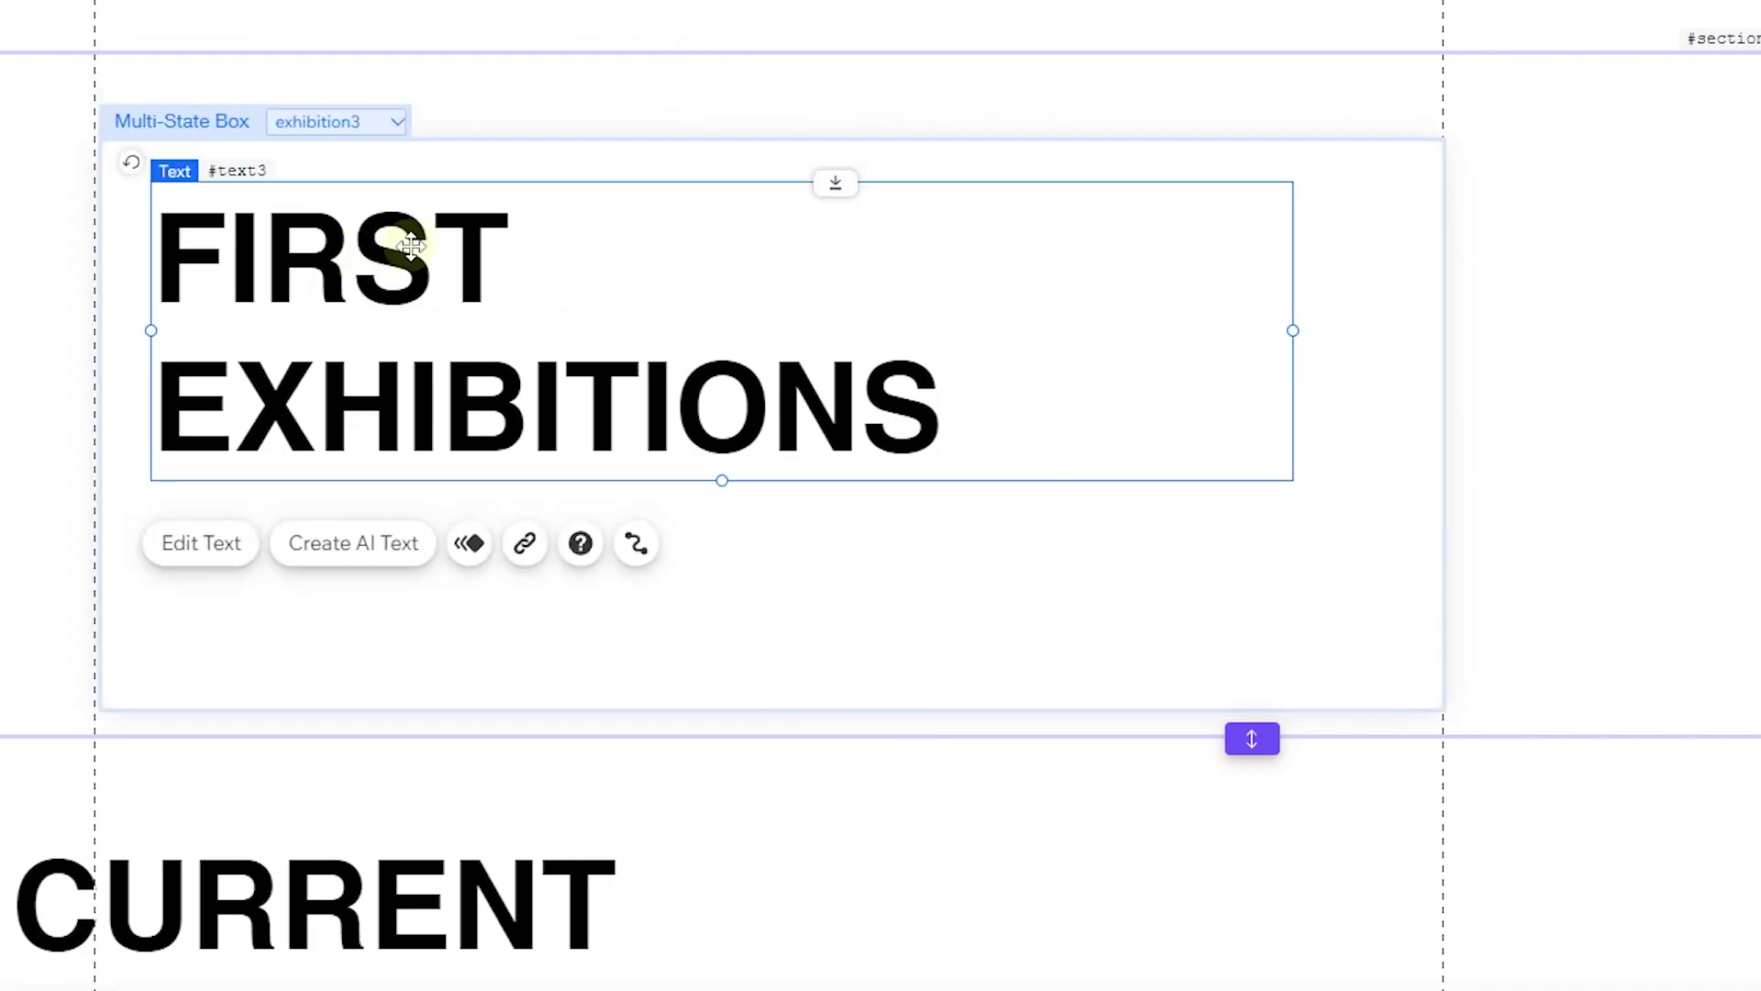
left_click(169, 551)
left_click(502, 241)
left_click_drag(502, 241, 142, 243)
type("THIRD")
left_click(730, 103)
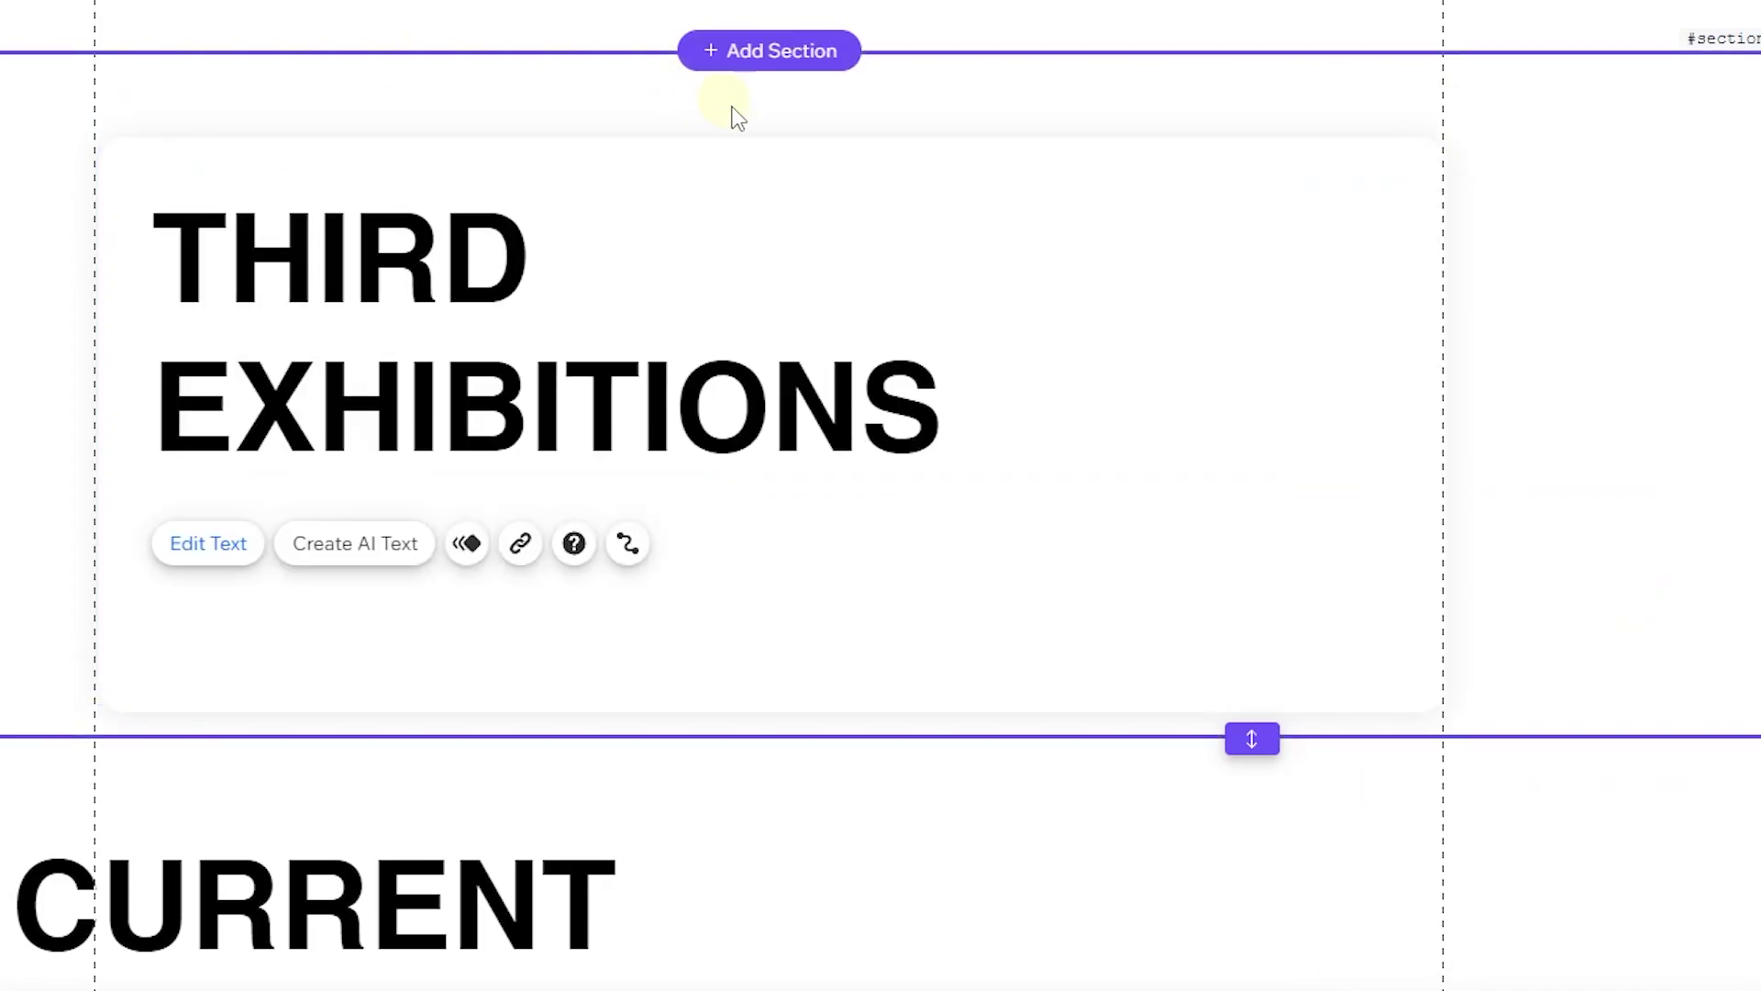
left_click(894, 146)
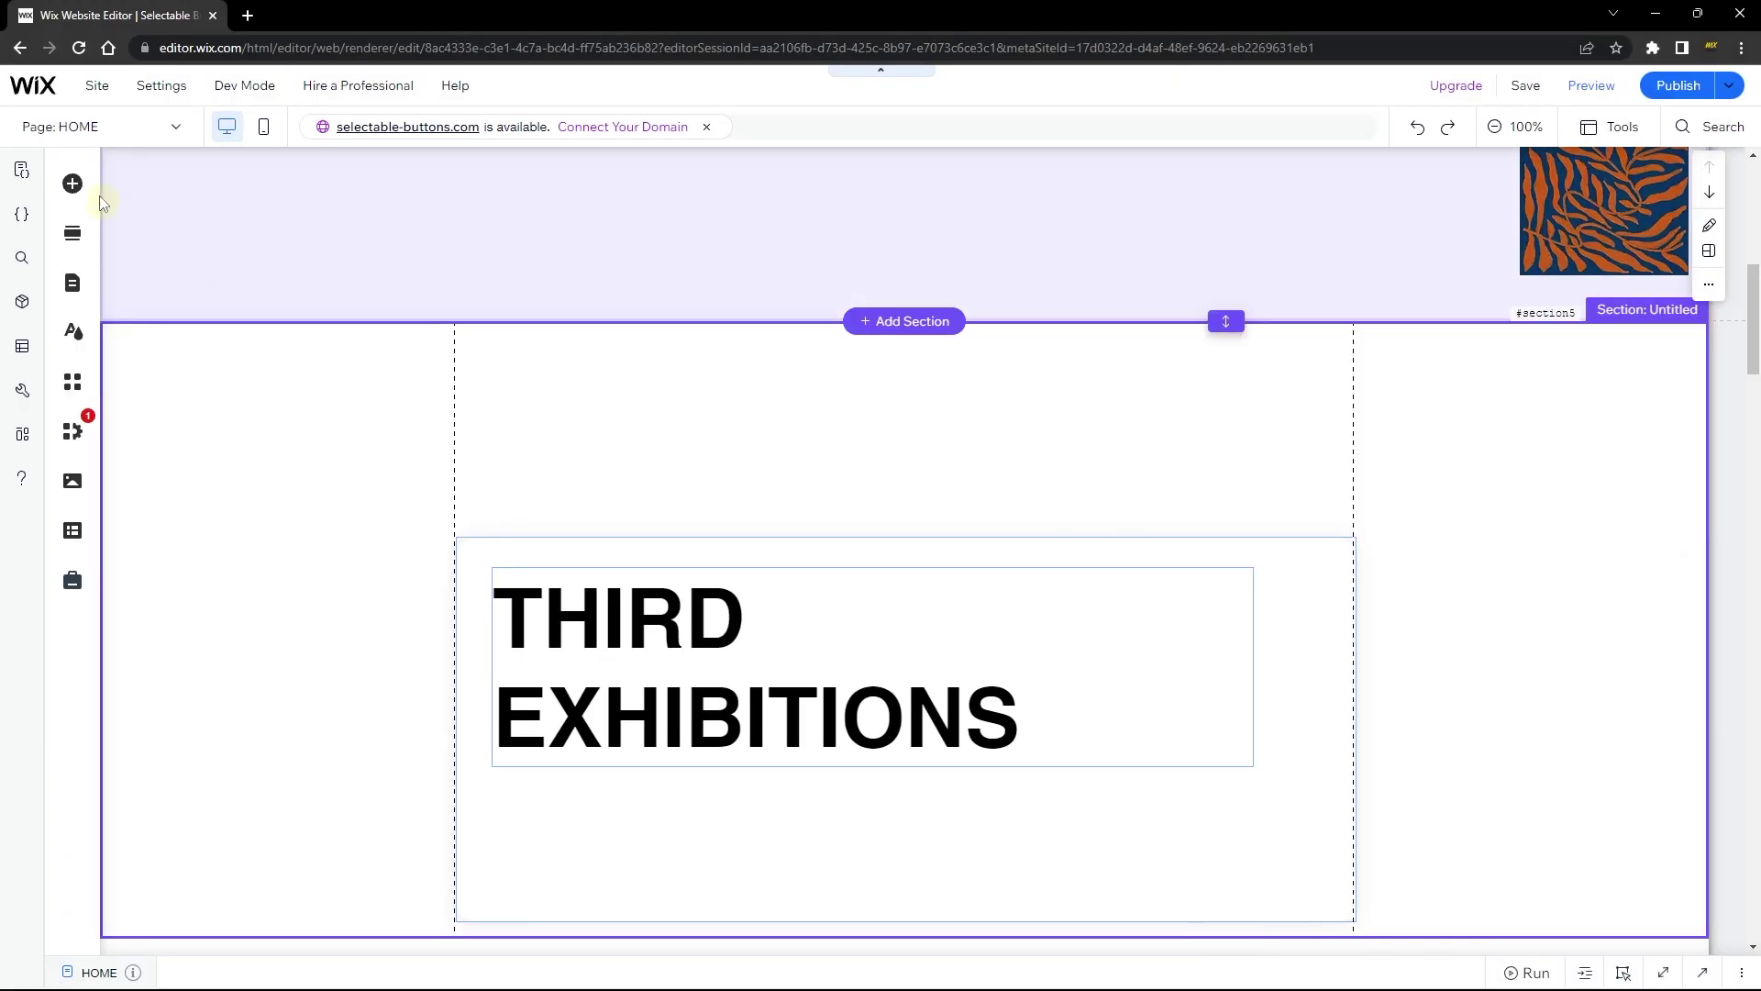
Add a container box to the section and place it just above the multi-state box, aligned with the left gridline.
left_click(73, 185)
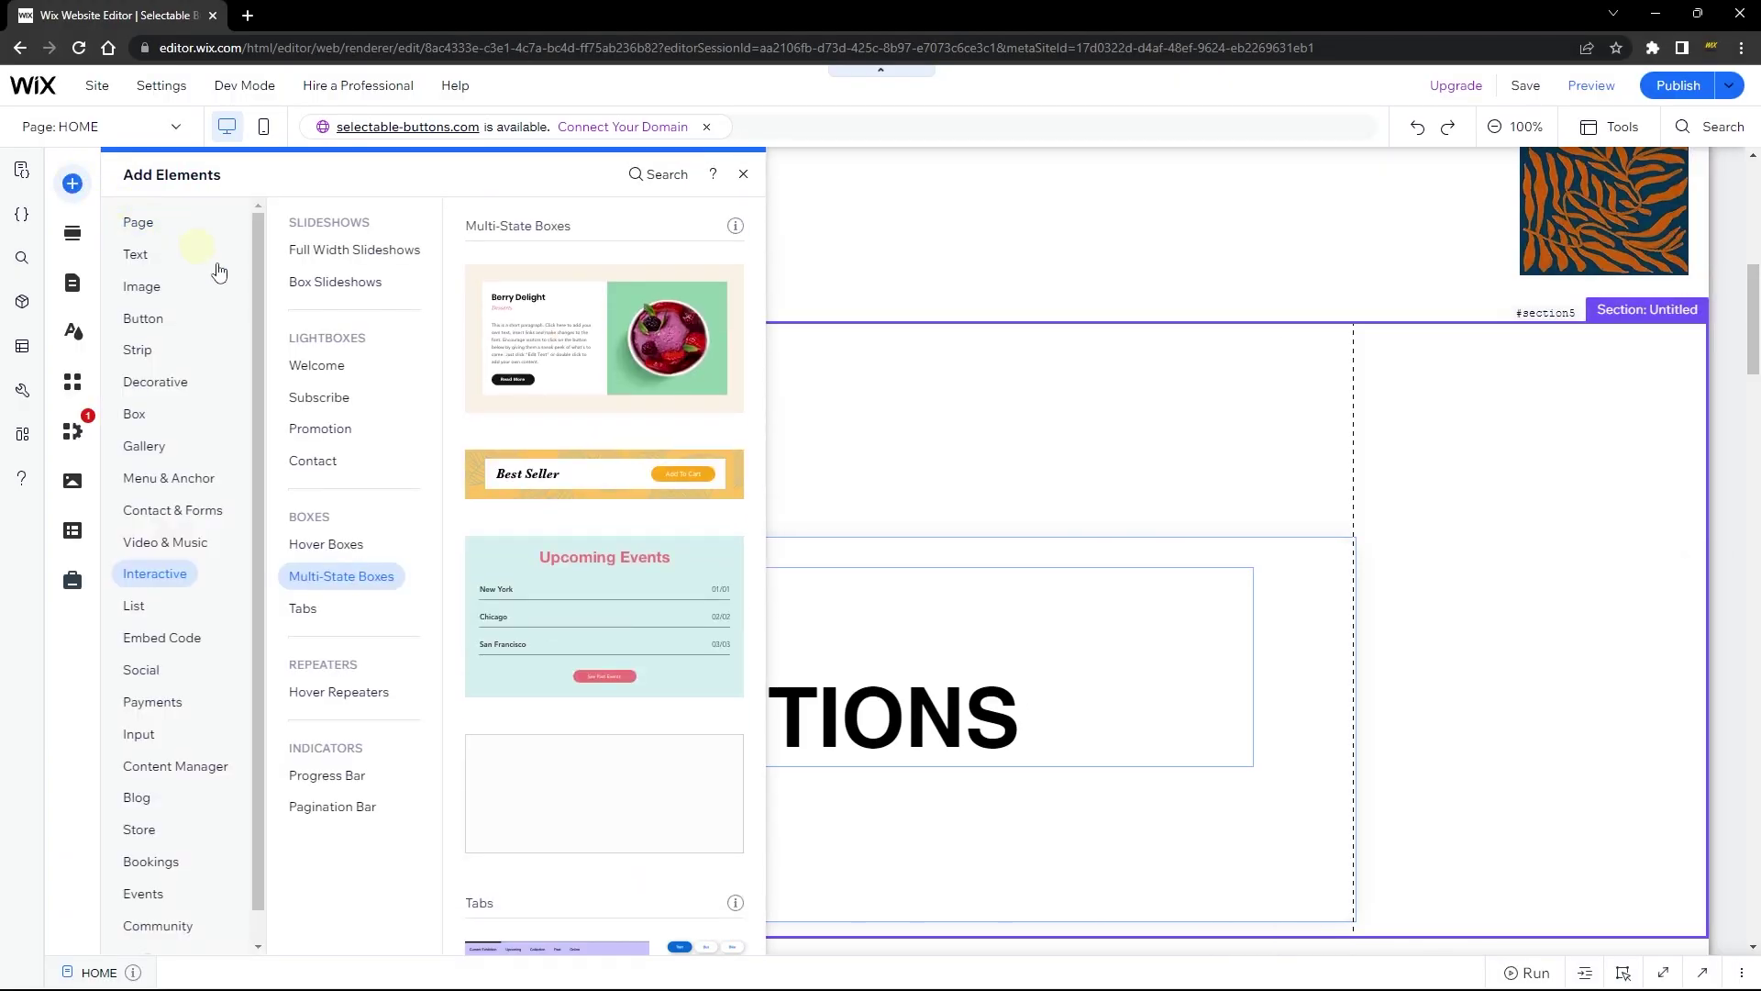
left_click(193, 410)
left_click_drag(621, 373, 838, 435)
left_click_drag(752, 561, 668, 451)
Customize the new container box's design with a white fill, rounded corners and a soft shadow.
left_click(592, 374)
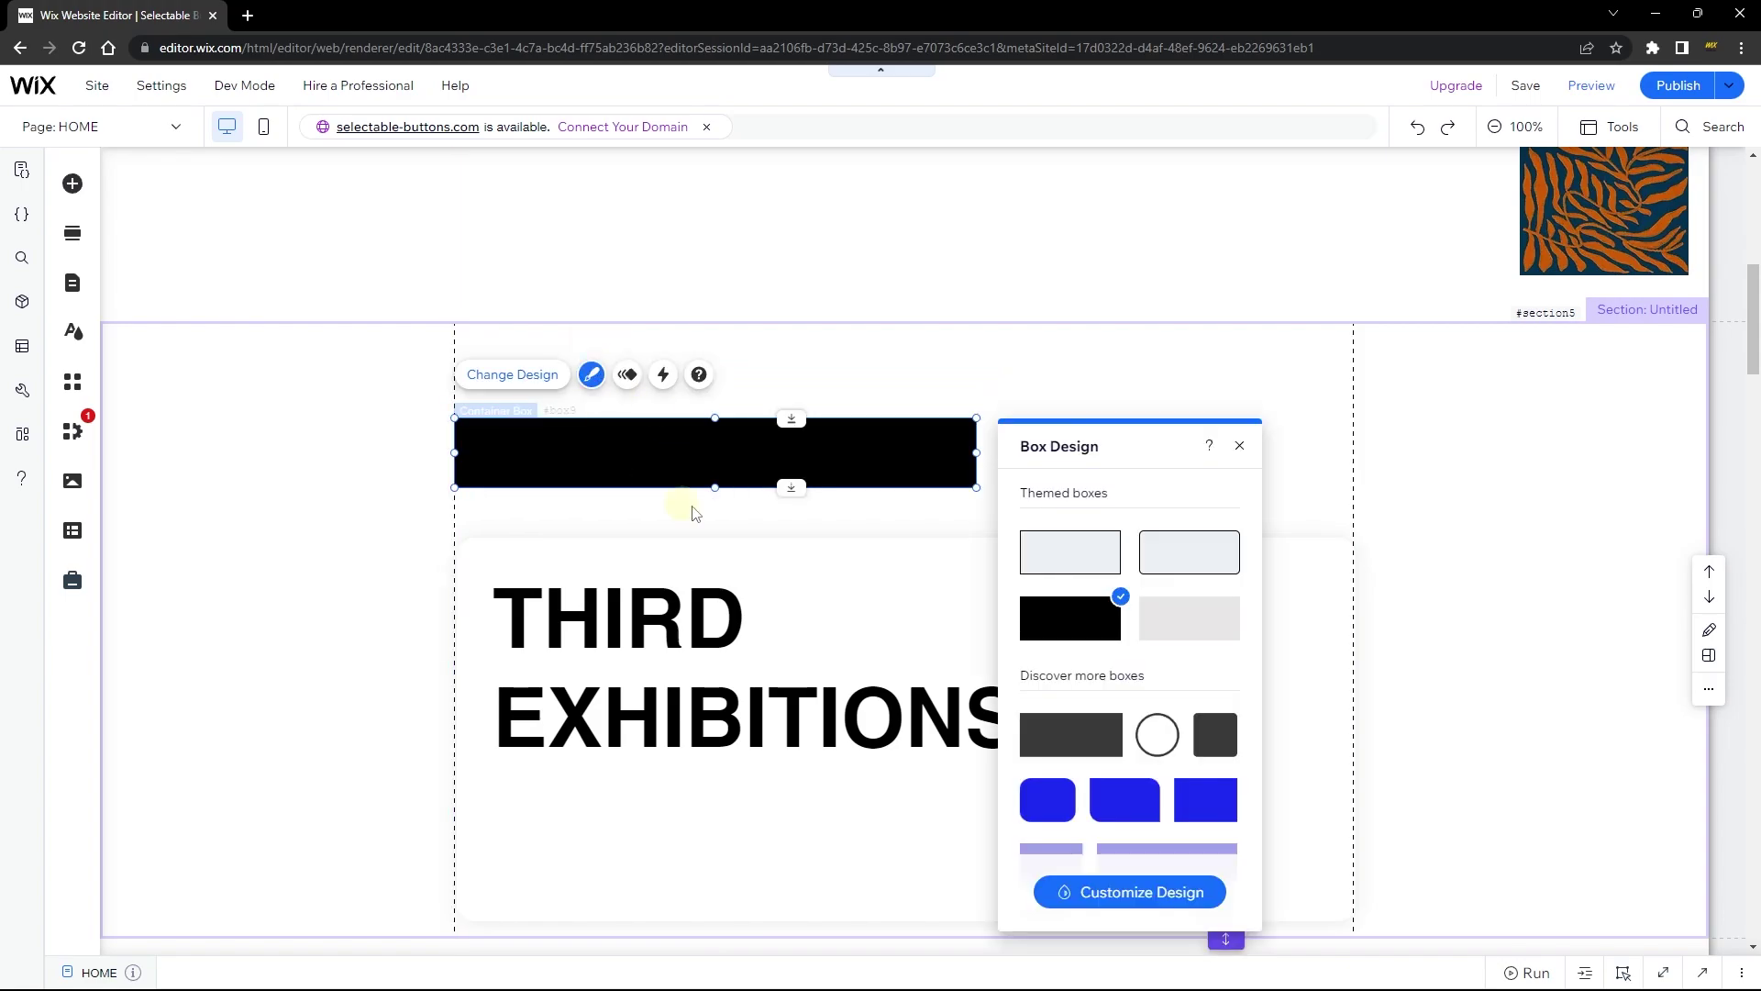
left_click(1217, 887)
left_click(1015, 636)
left_click(1078, 621)
left_click(1014, 549)
left_click(1230, 625)
left_click(1242, 731)
left_click(1015, 593)
left_click(1016, 681)
left_click(1226, 857)
left_click(1218, 777)
Resize the container box to about 220 px wide and 53 px high at the left gridline, and show the editor's Toolbar.
left_click(955, 460)
left_click_drag(976, 452, 657, 452)
left_click(1611, 127)
left_click(1592, 185)
left_click(1513, 495)
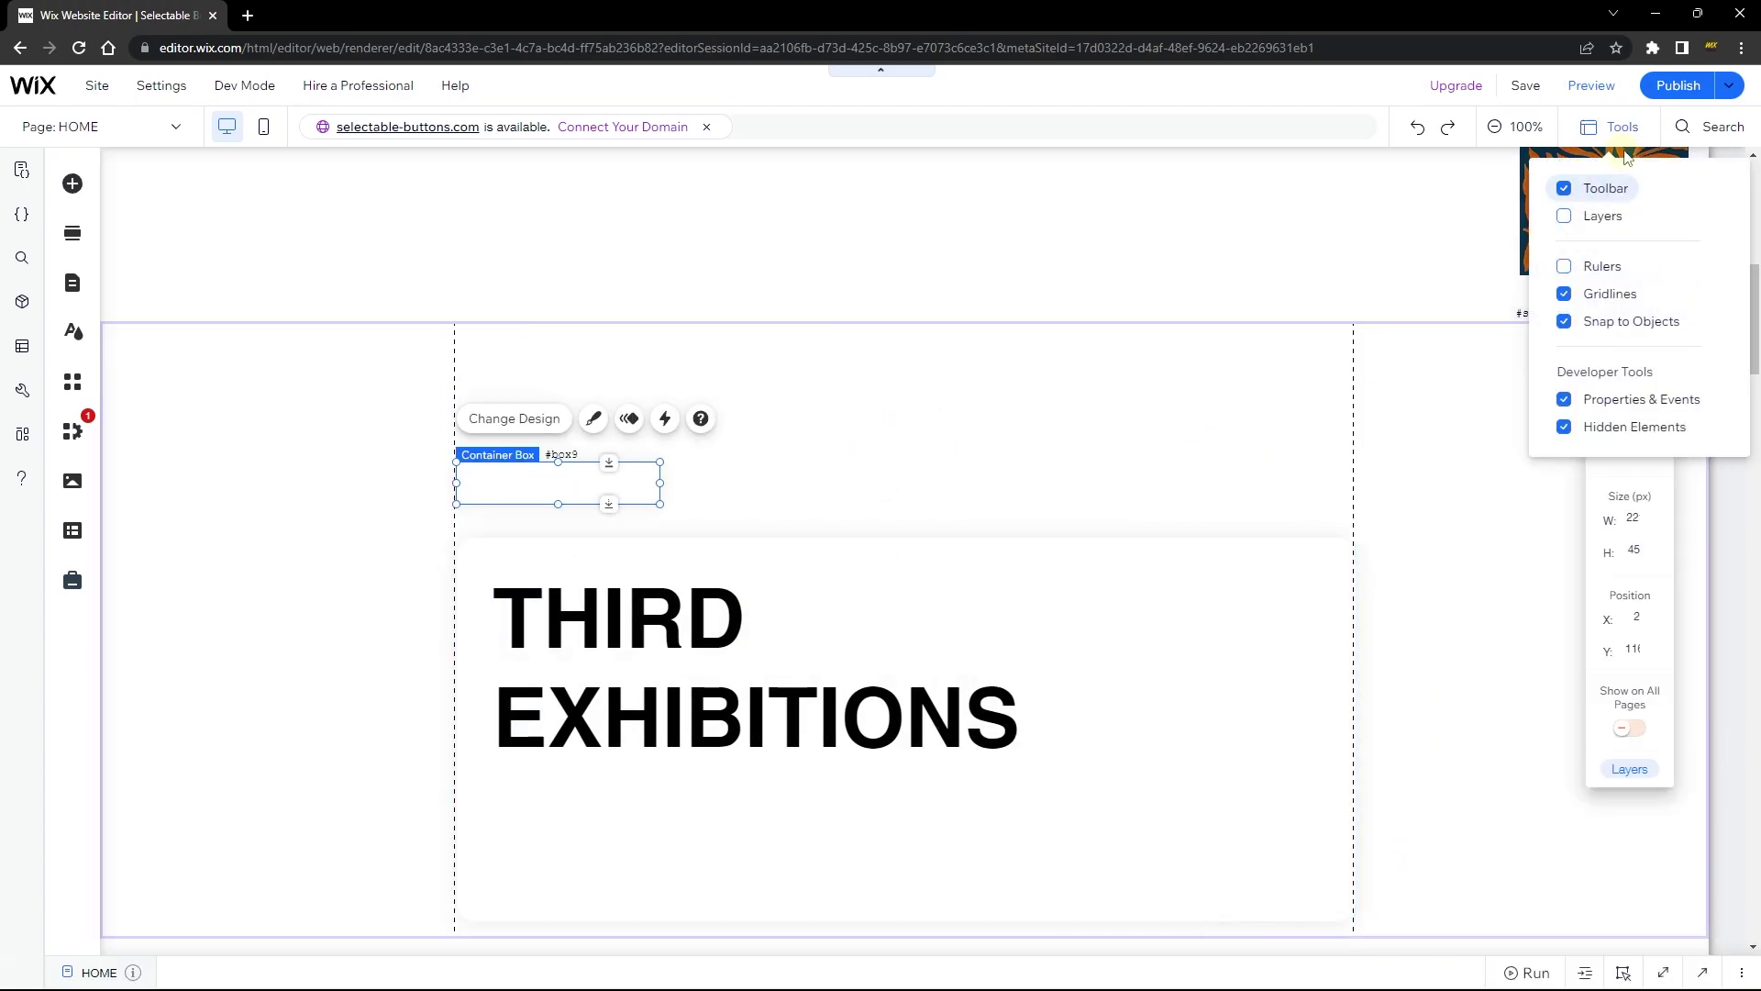
left_click(854, 494)
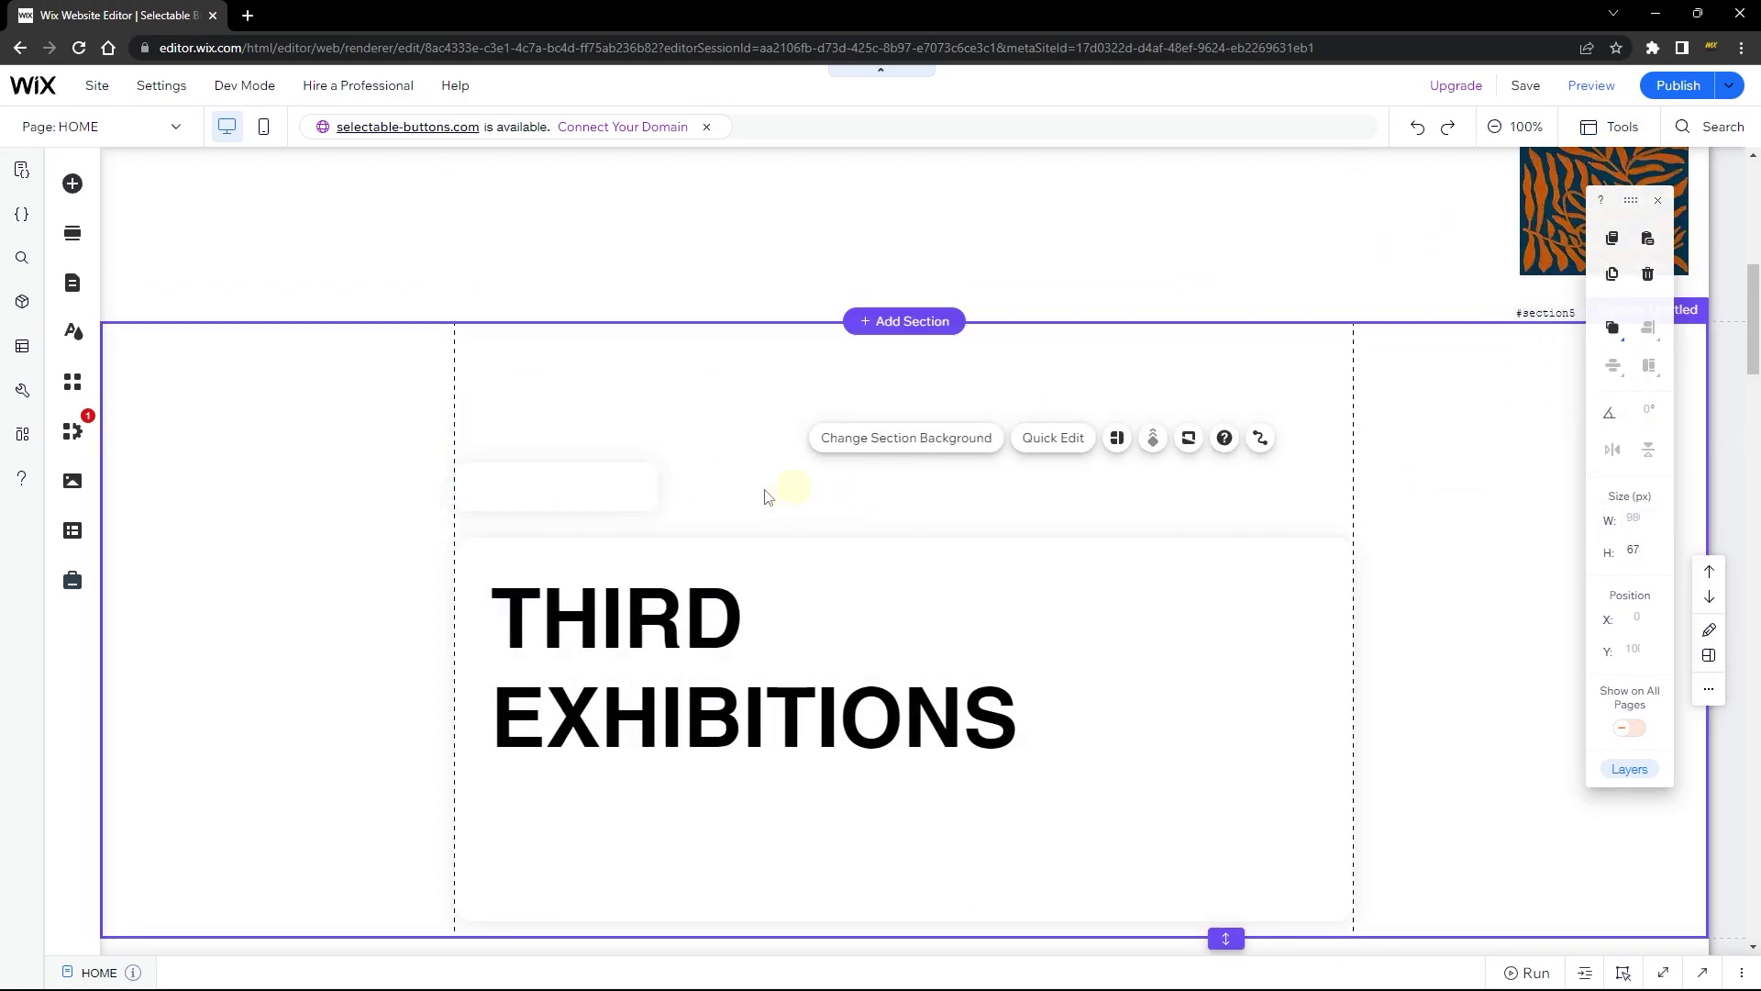
left_click(633, 500)
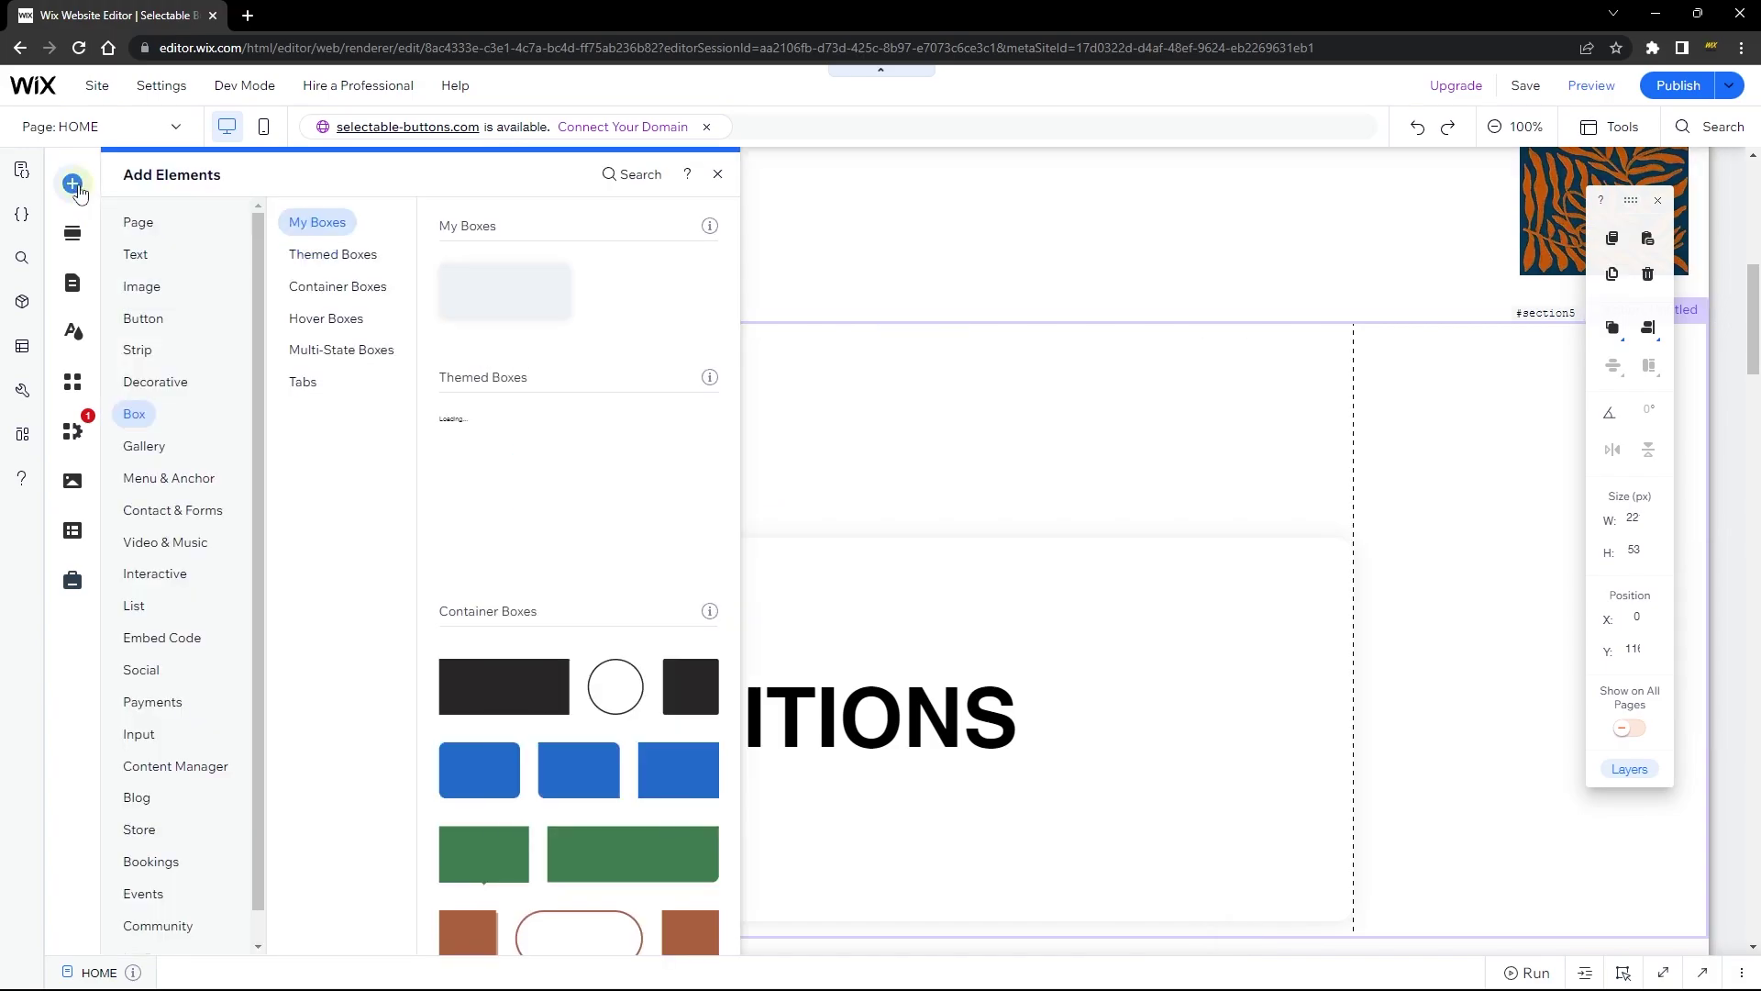
Add the blue check.svg vector art from the site files to the page.
left_click(170, 383)
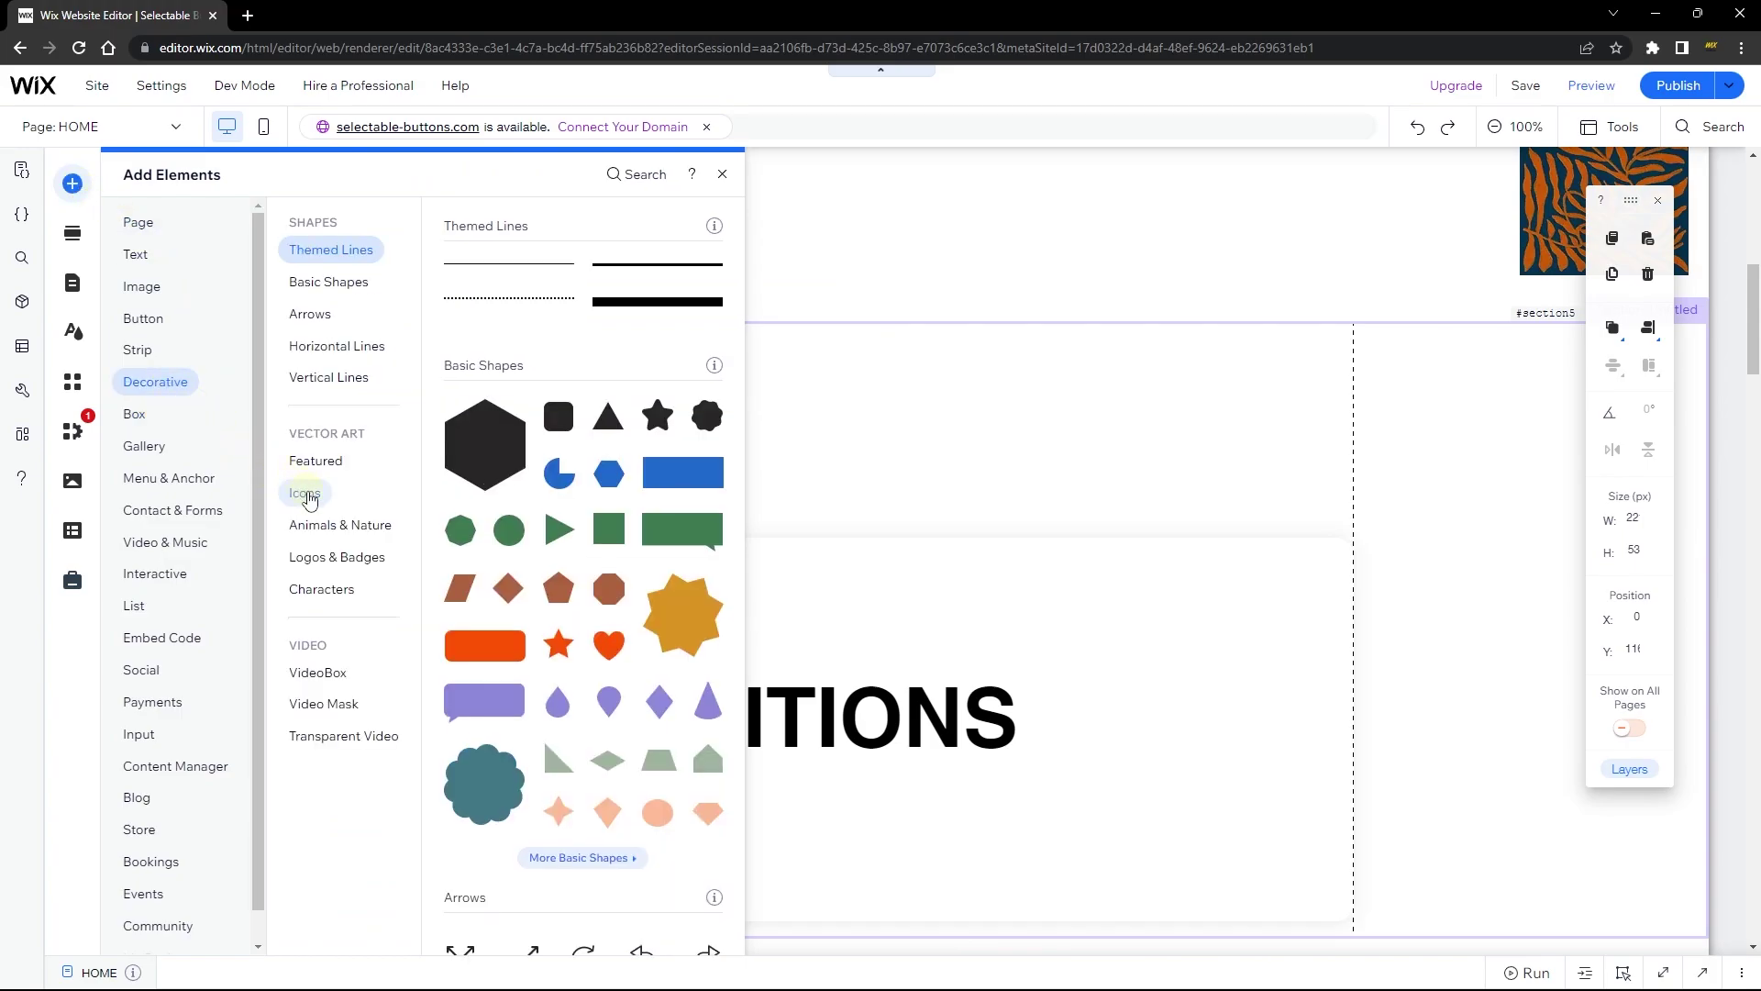
left_click(305, 493)
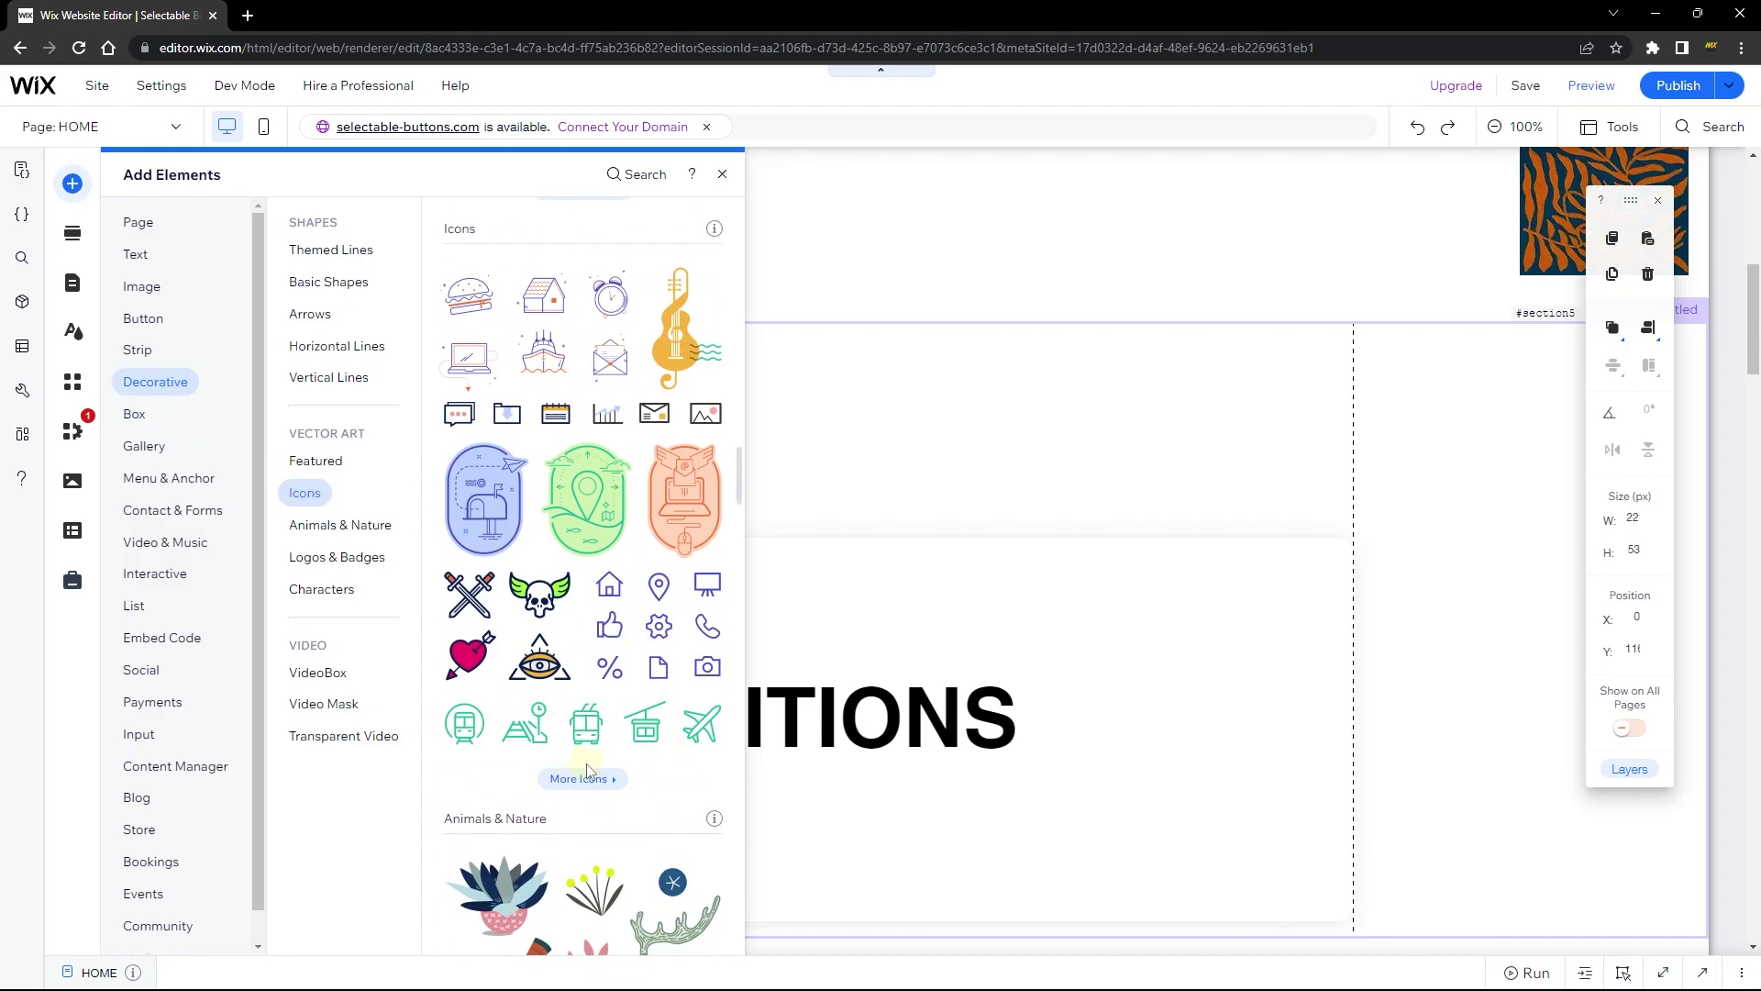
left_click(587, 780)
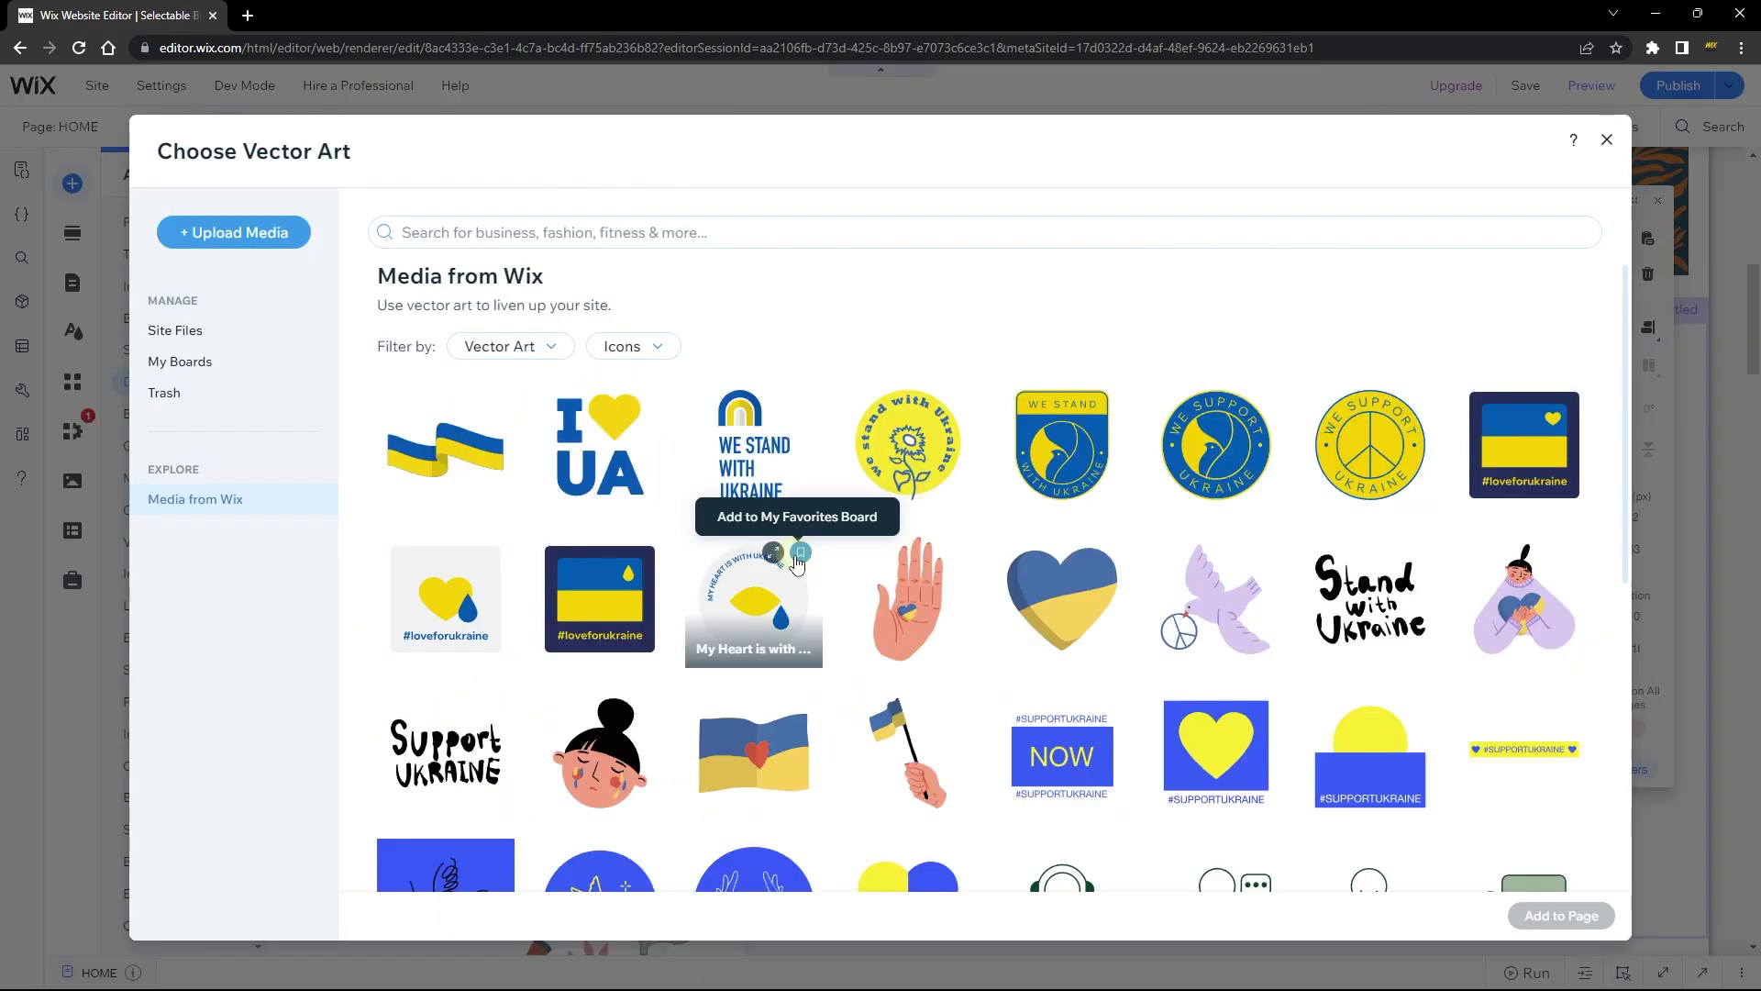
scroll(798, 596, "down", 5)
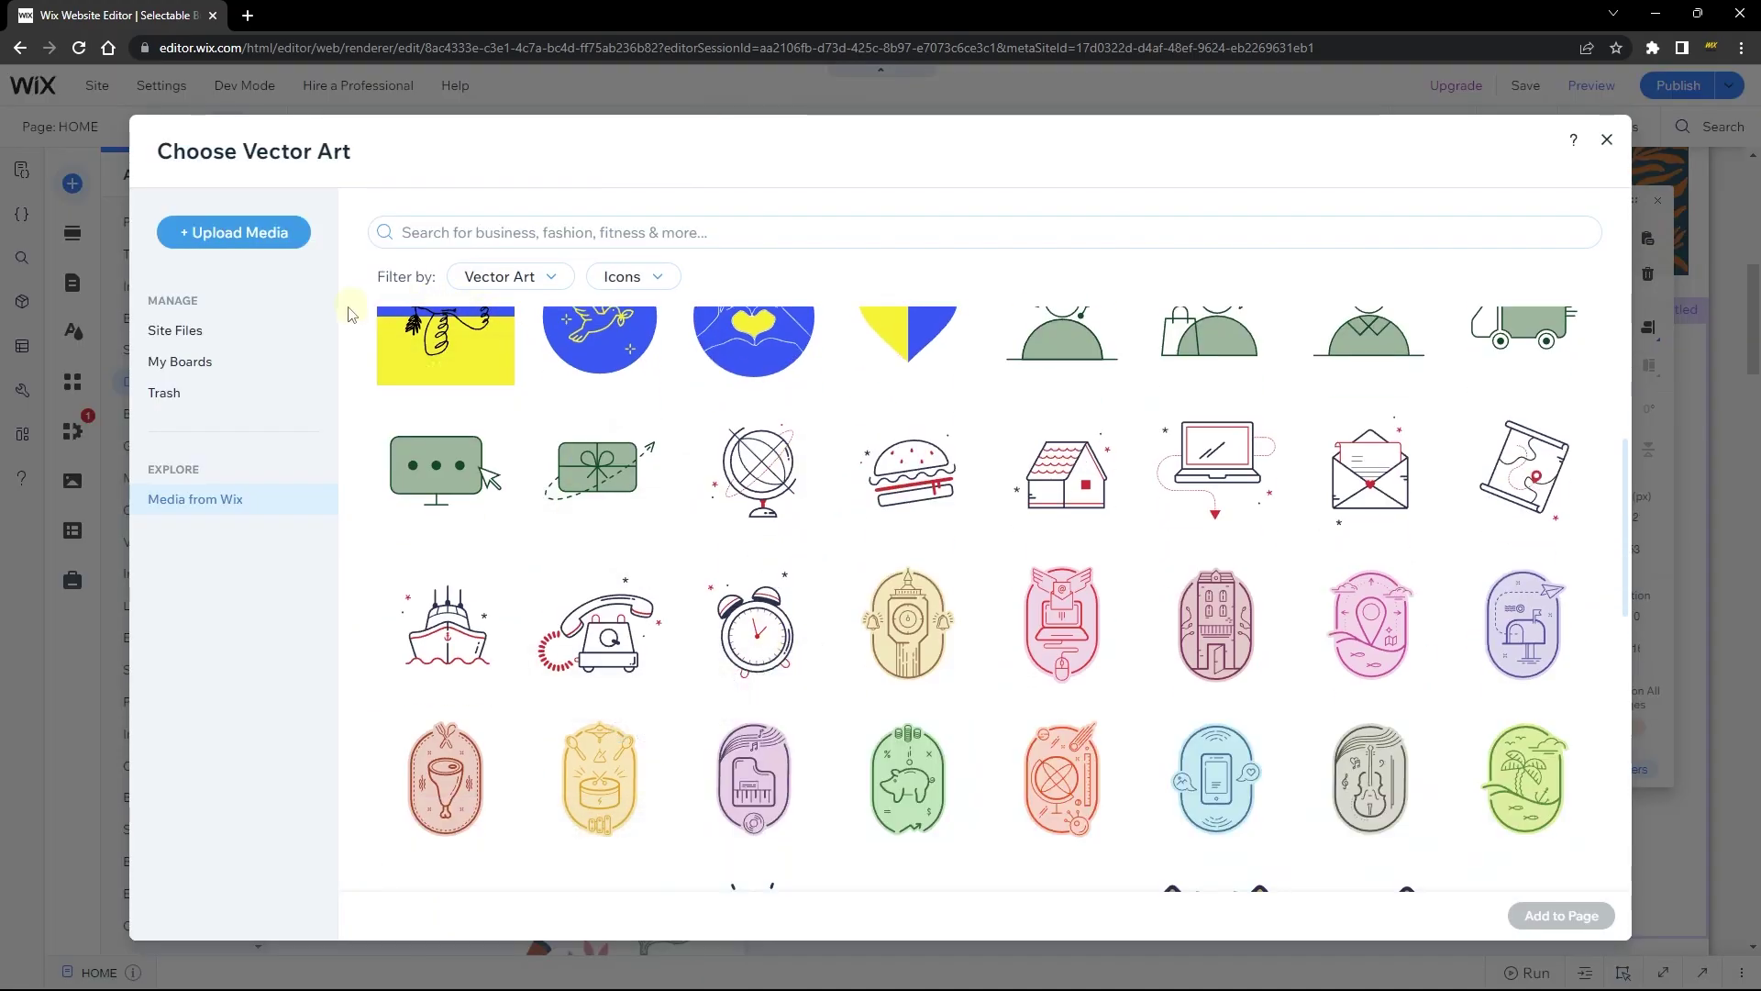
left_click(265, 332)
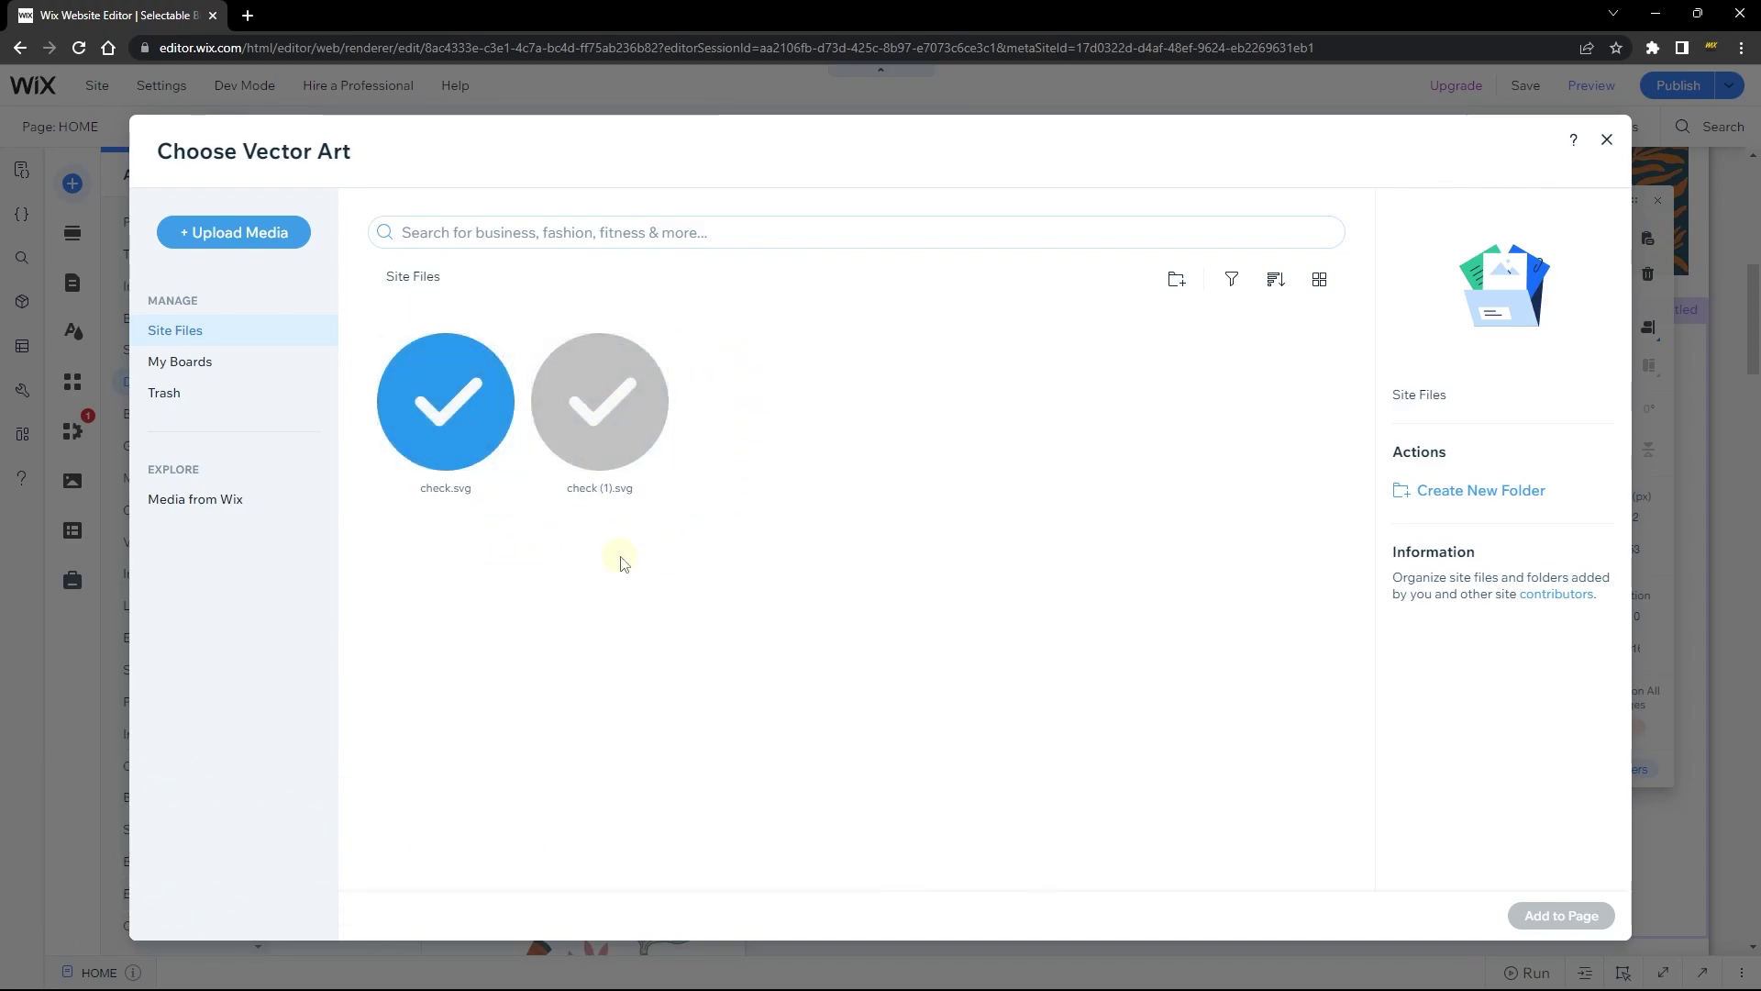
left_click(464, 462)
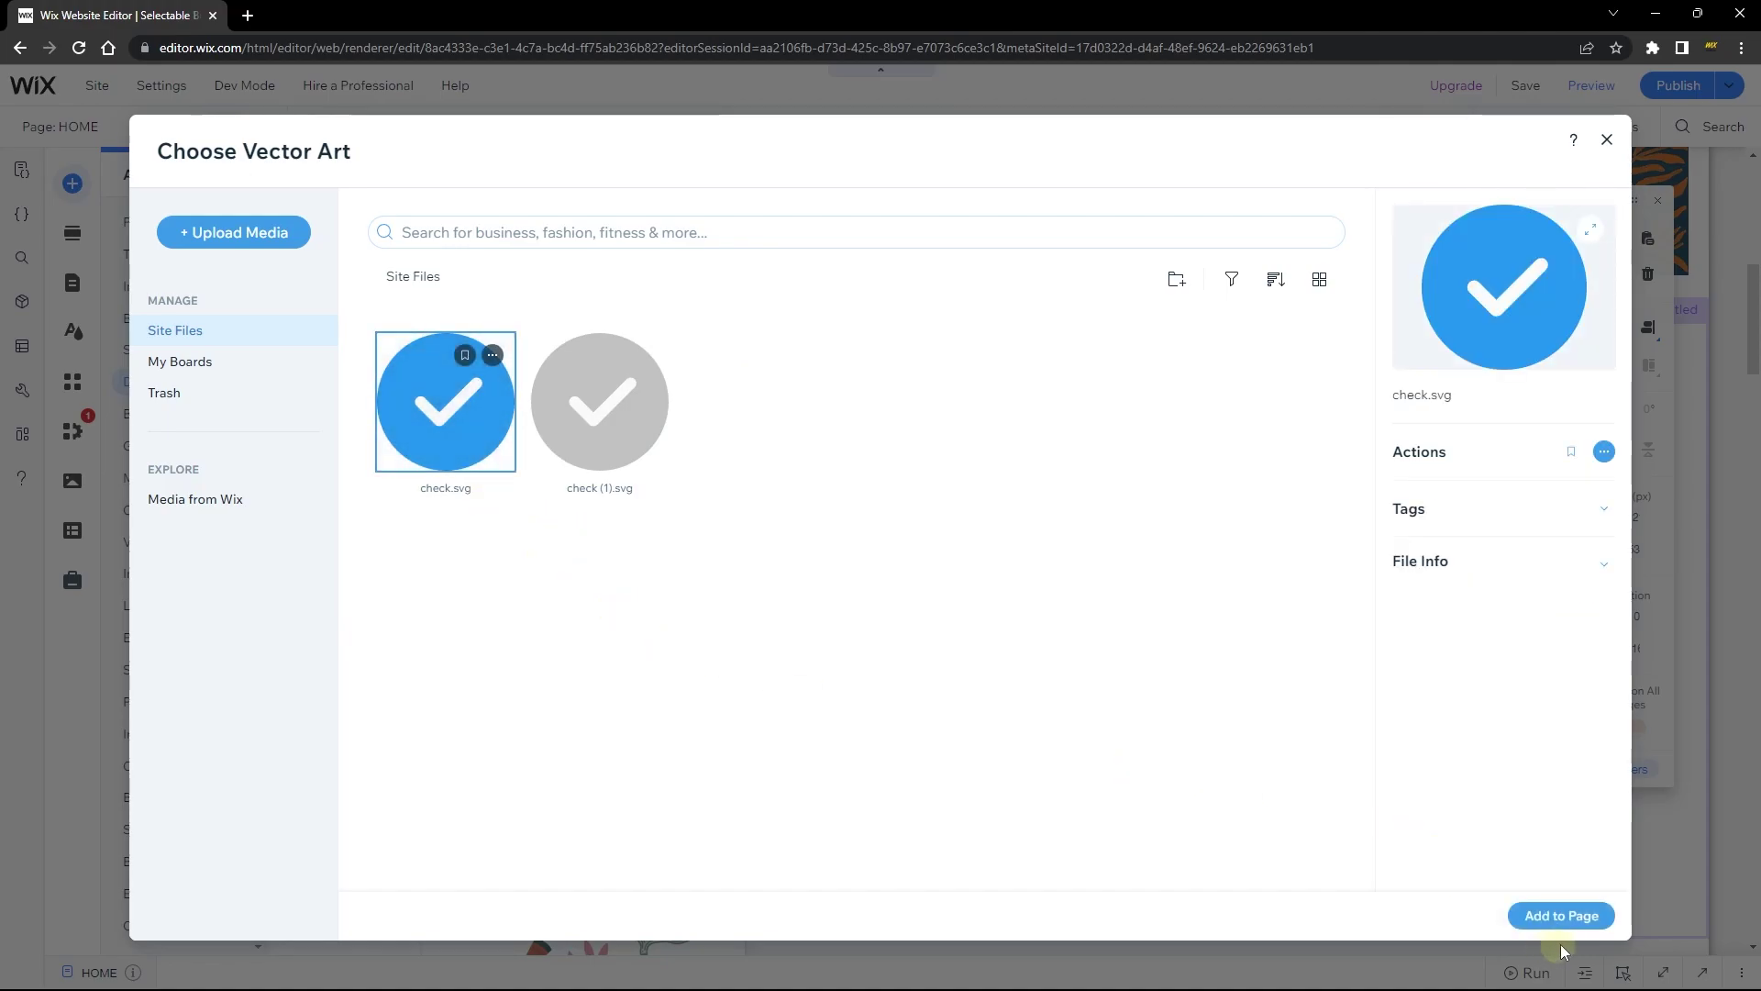
left_click(1561, 916)
Move the blue check icon into the right end of the small container box and shrink it slightly.
left_click_drag(876, 603, 629, 487)
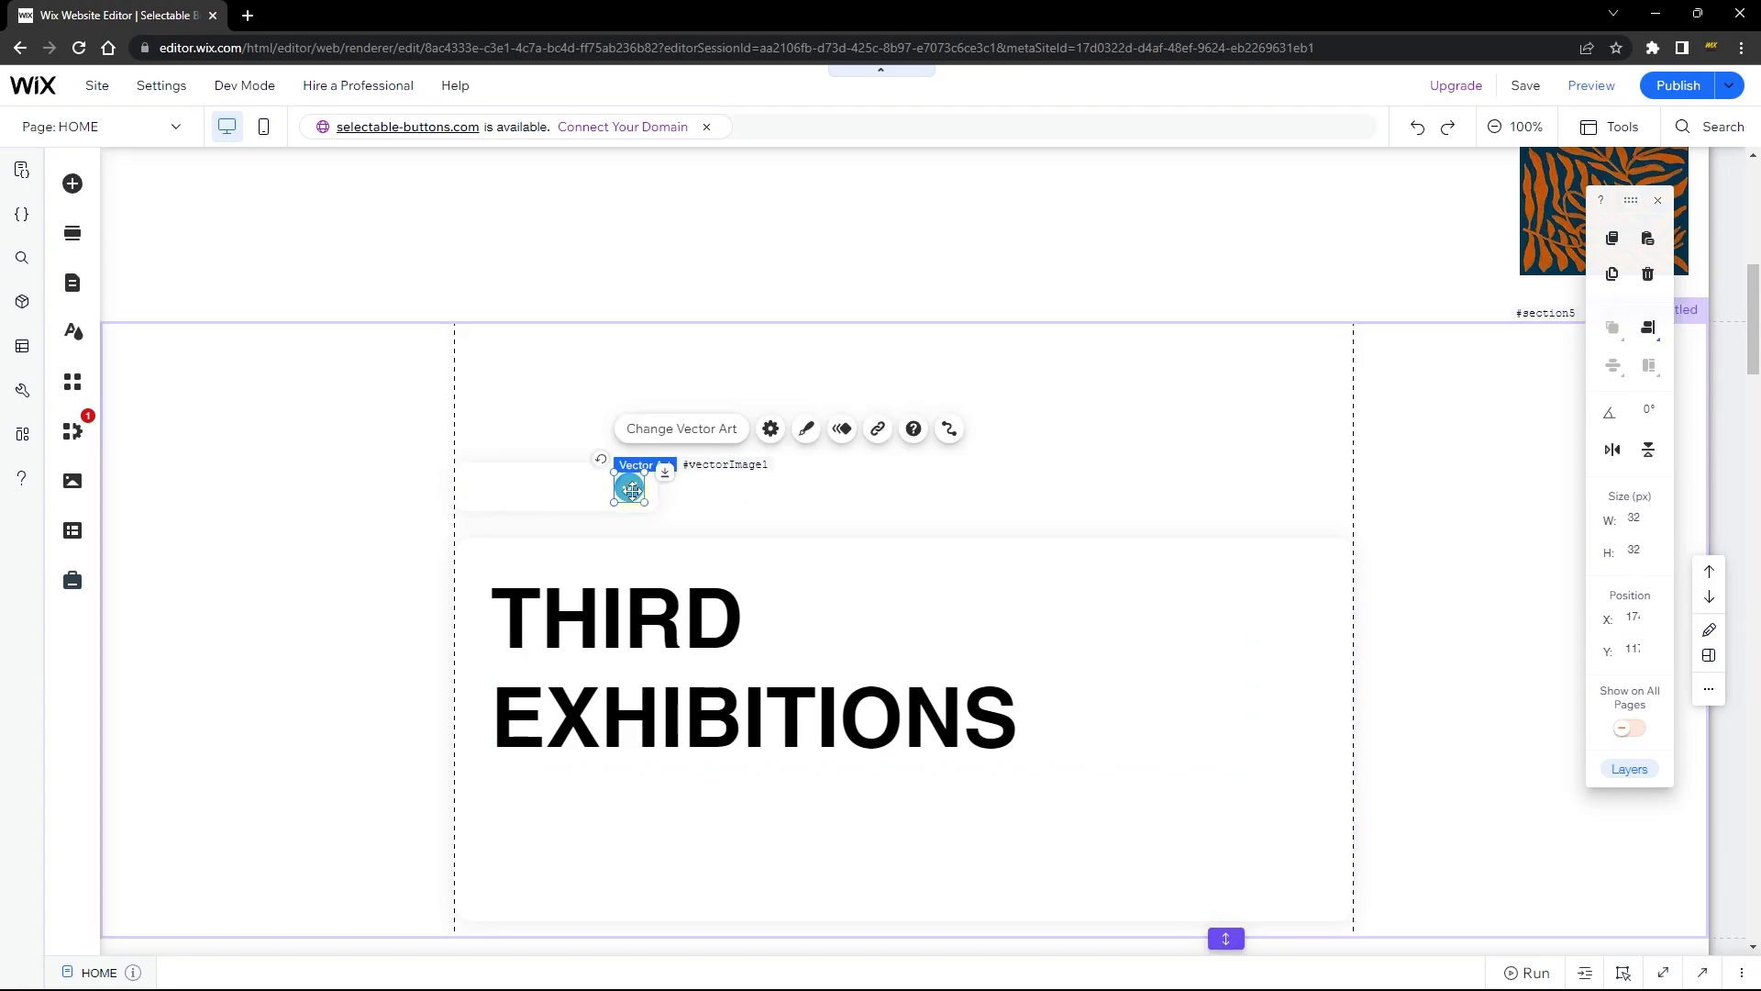
left_click_drag(615, 472, 636, 487)
left_click(762, 494)
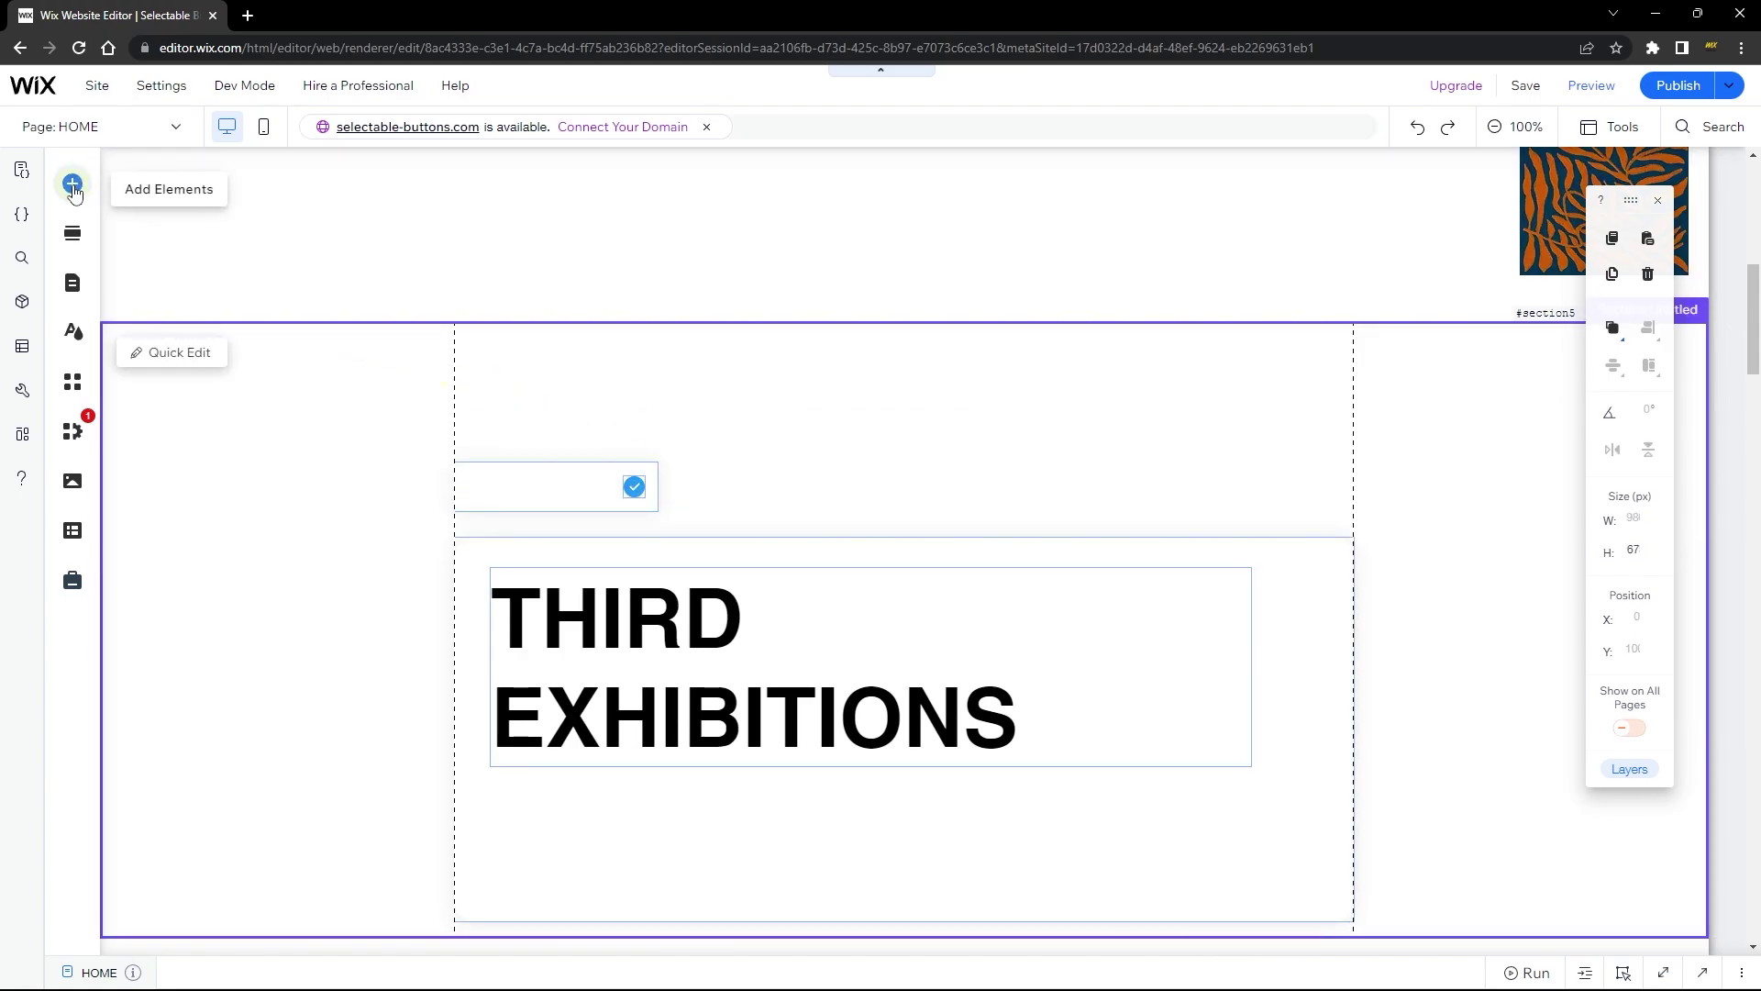
Add a "View More" text and icon button to the section, beside the small container box.
left_click(74, 187)
left_click(131, 323)
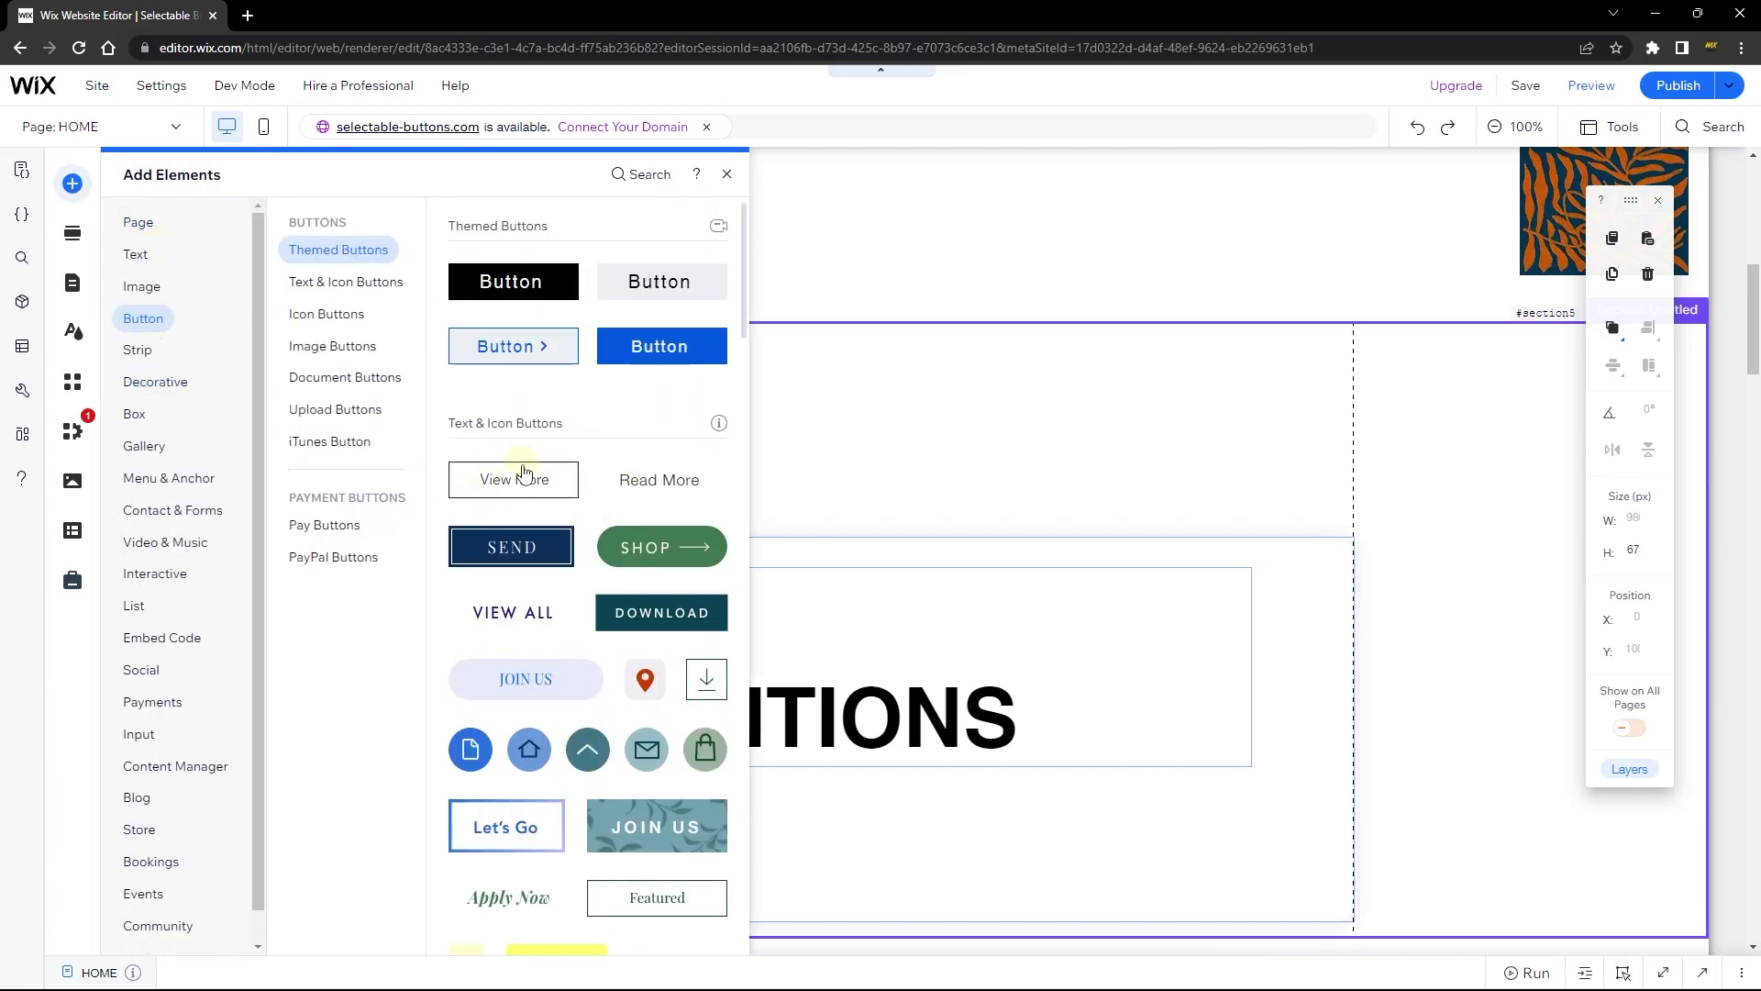
left_click(524, 472)
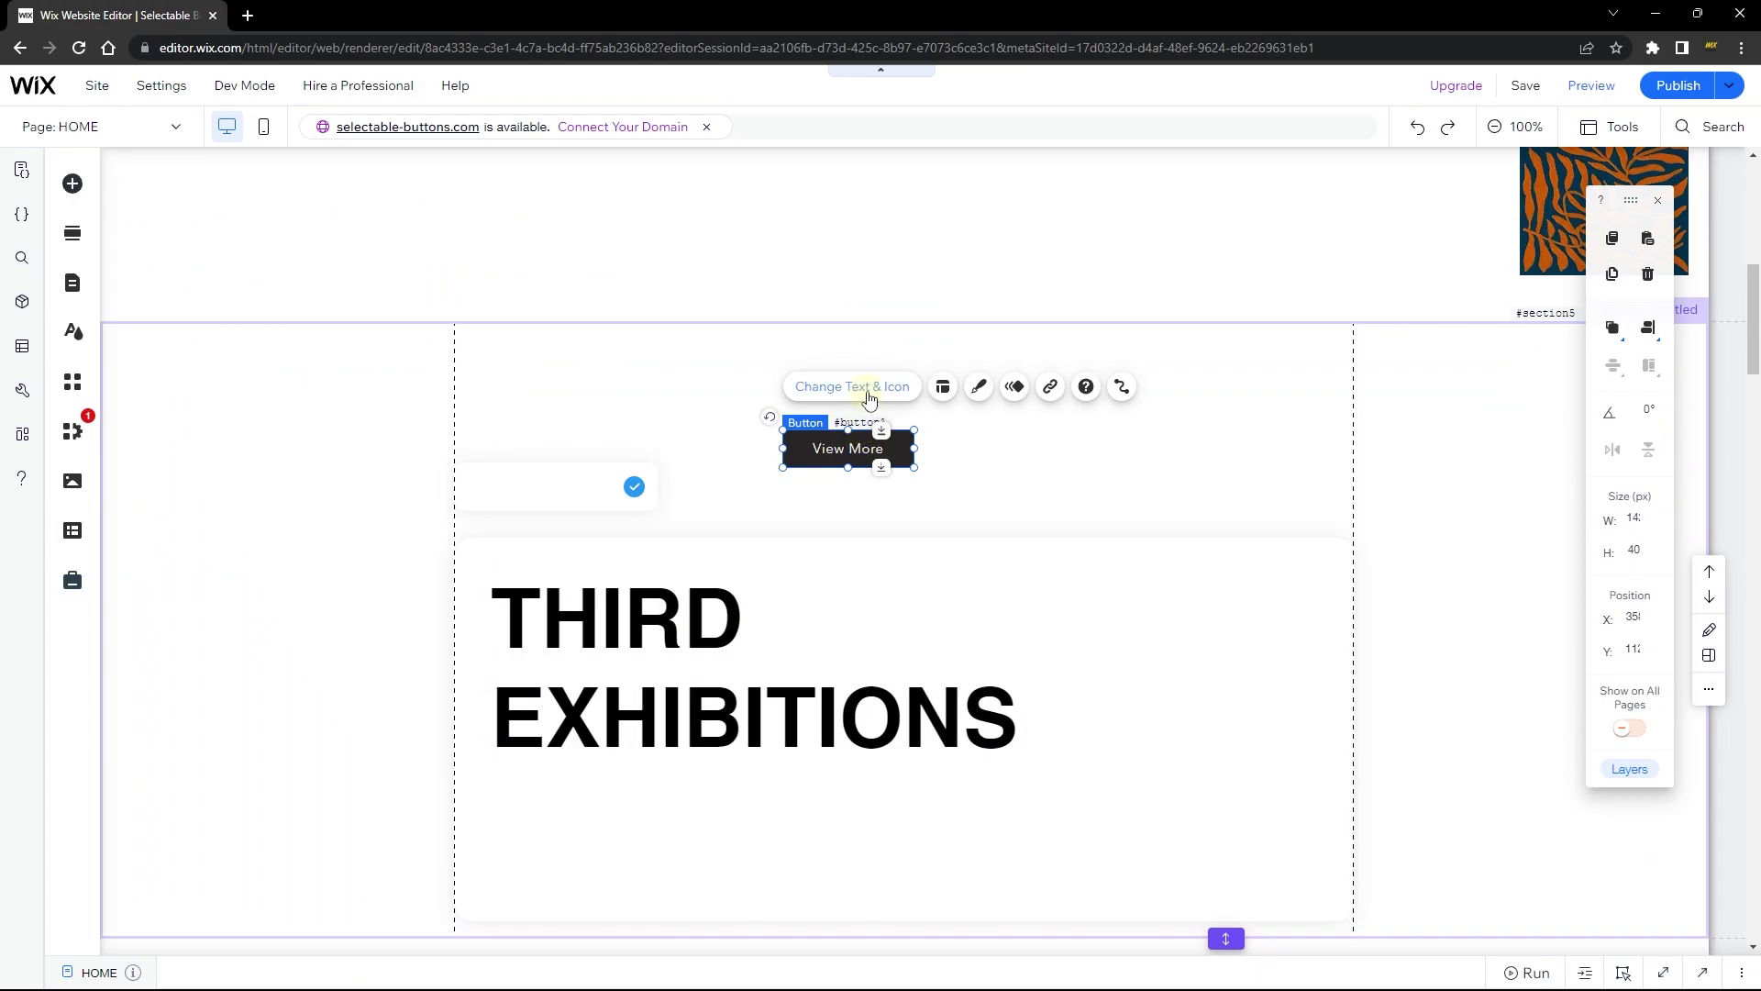
Set the "View More" button's layout to Text and icon, with the icon before the text and left alignment.
left_click(943, 386)
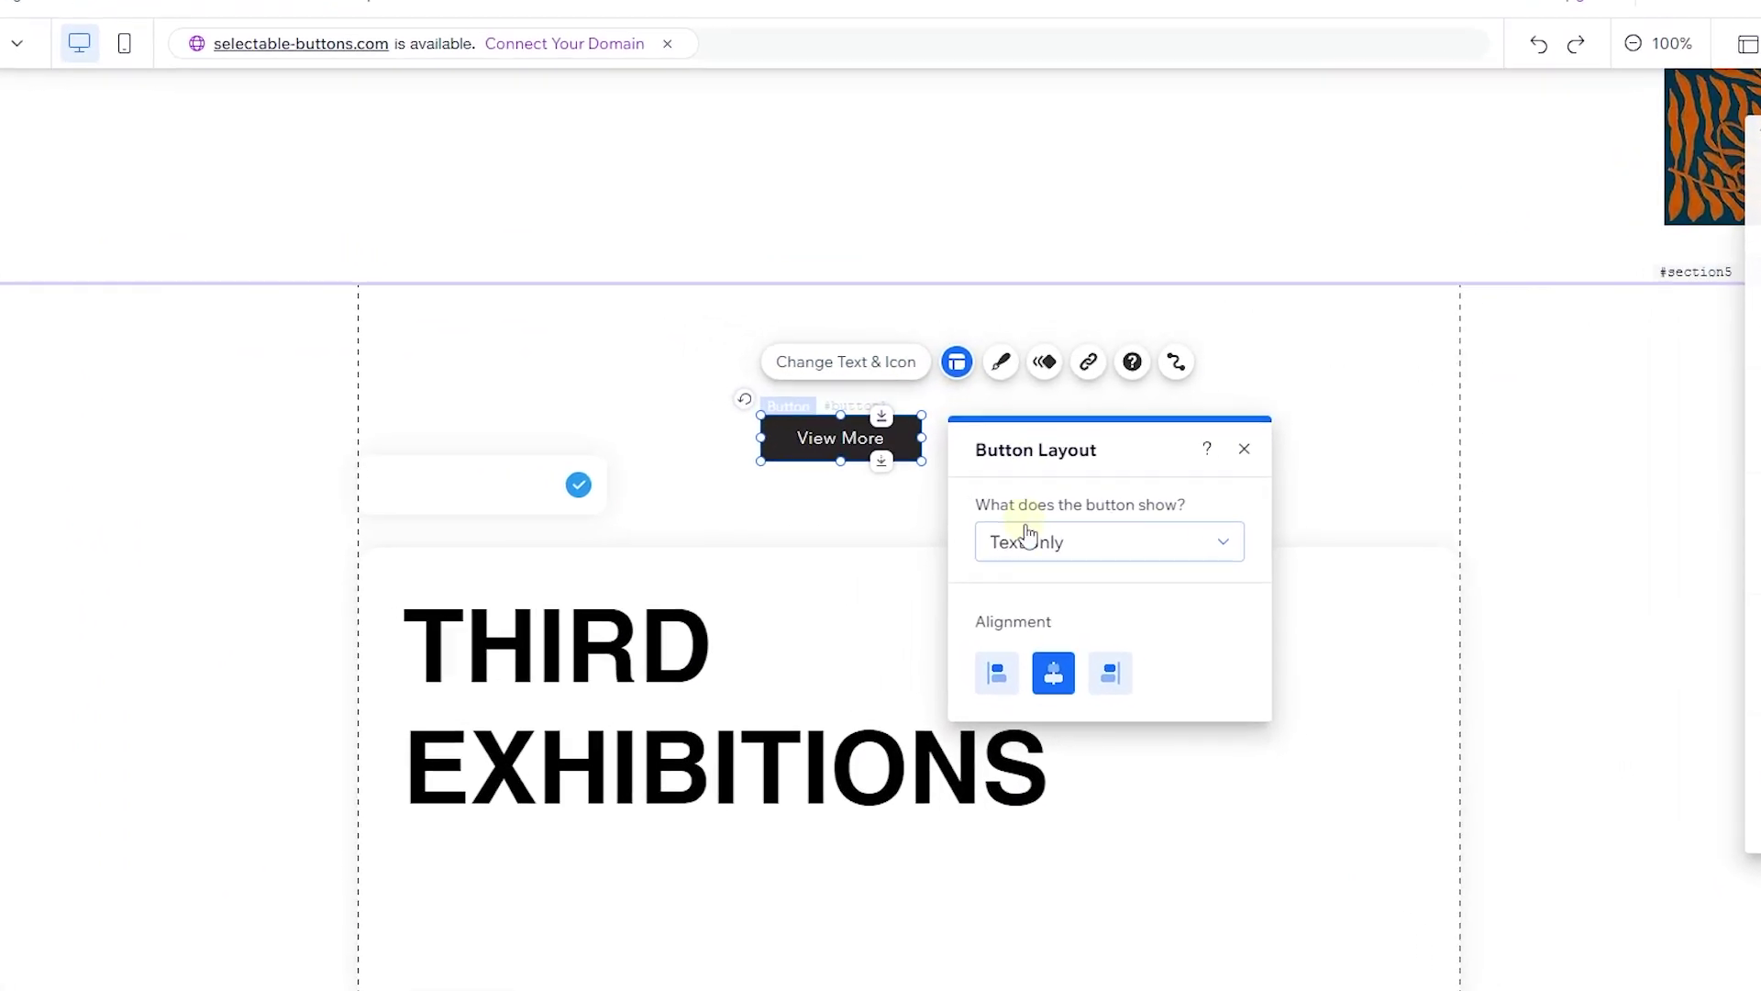
left_click(1025, 532)
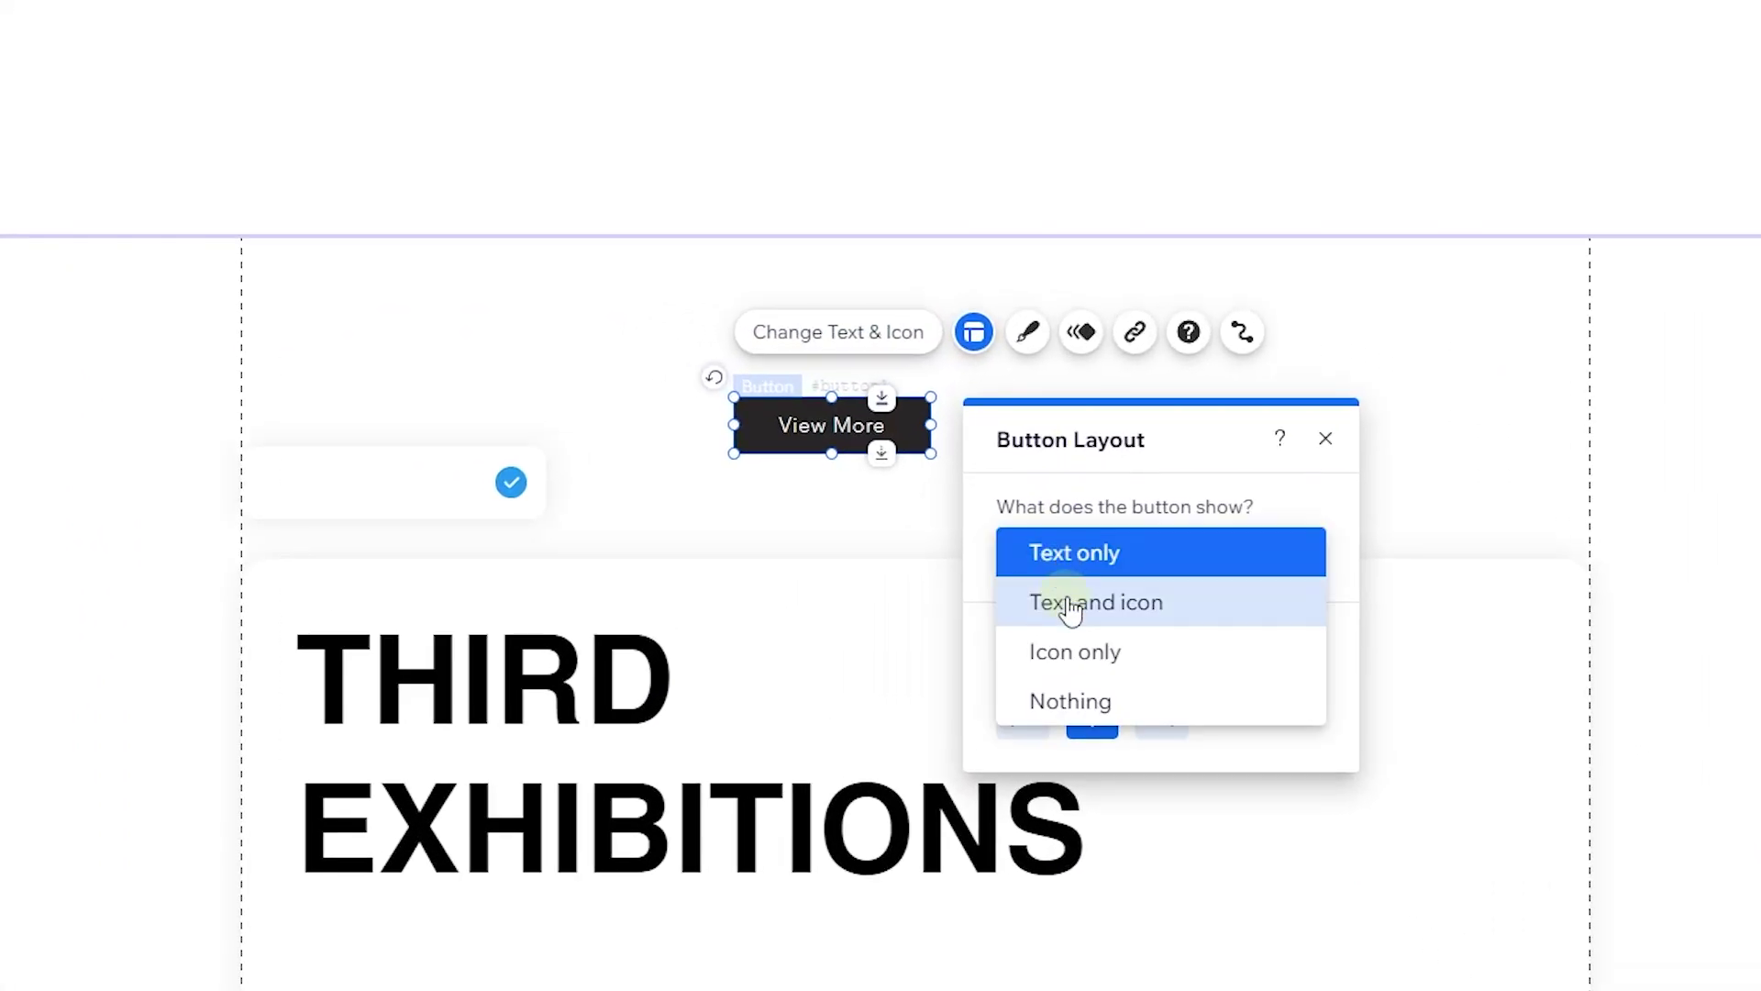
left_click(1071, 602)
left_click(1114, 722)
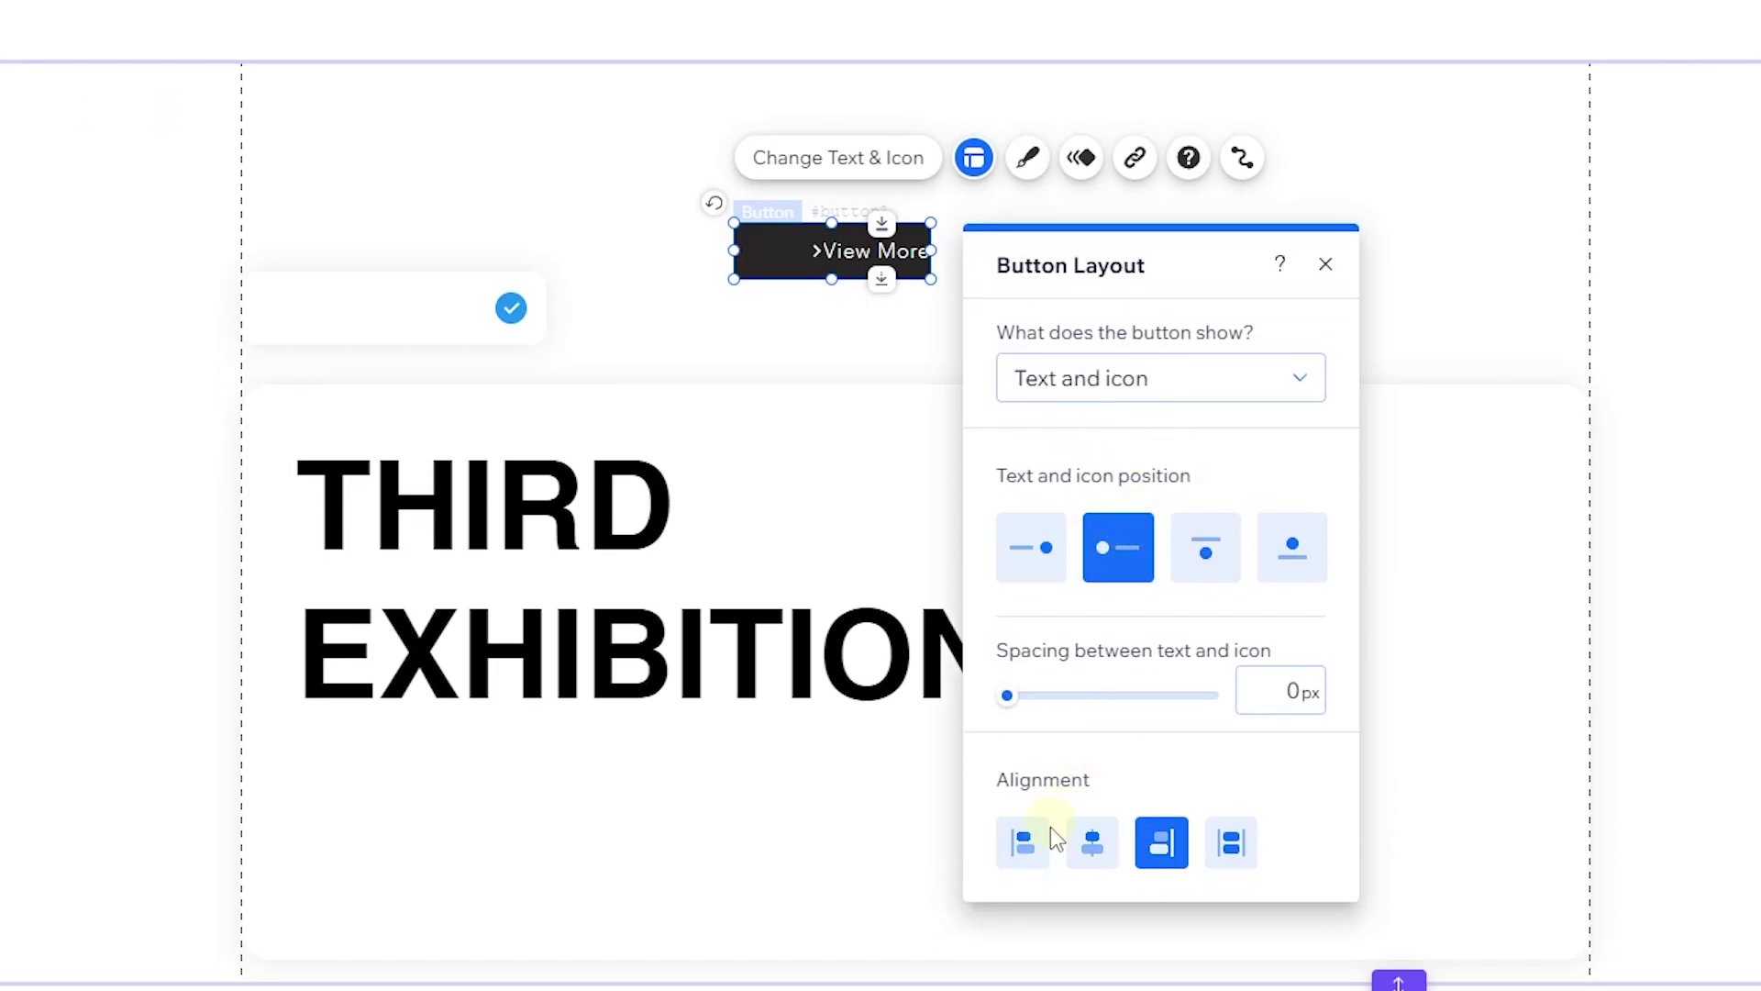
left_click(1033, 844)
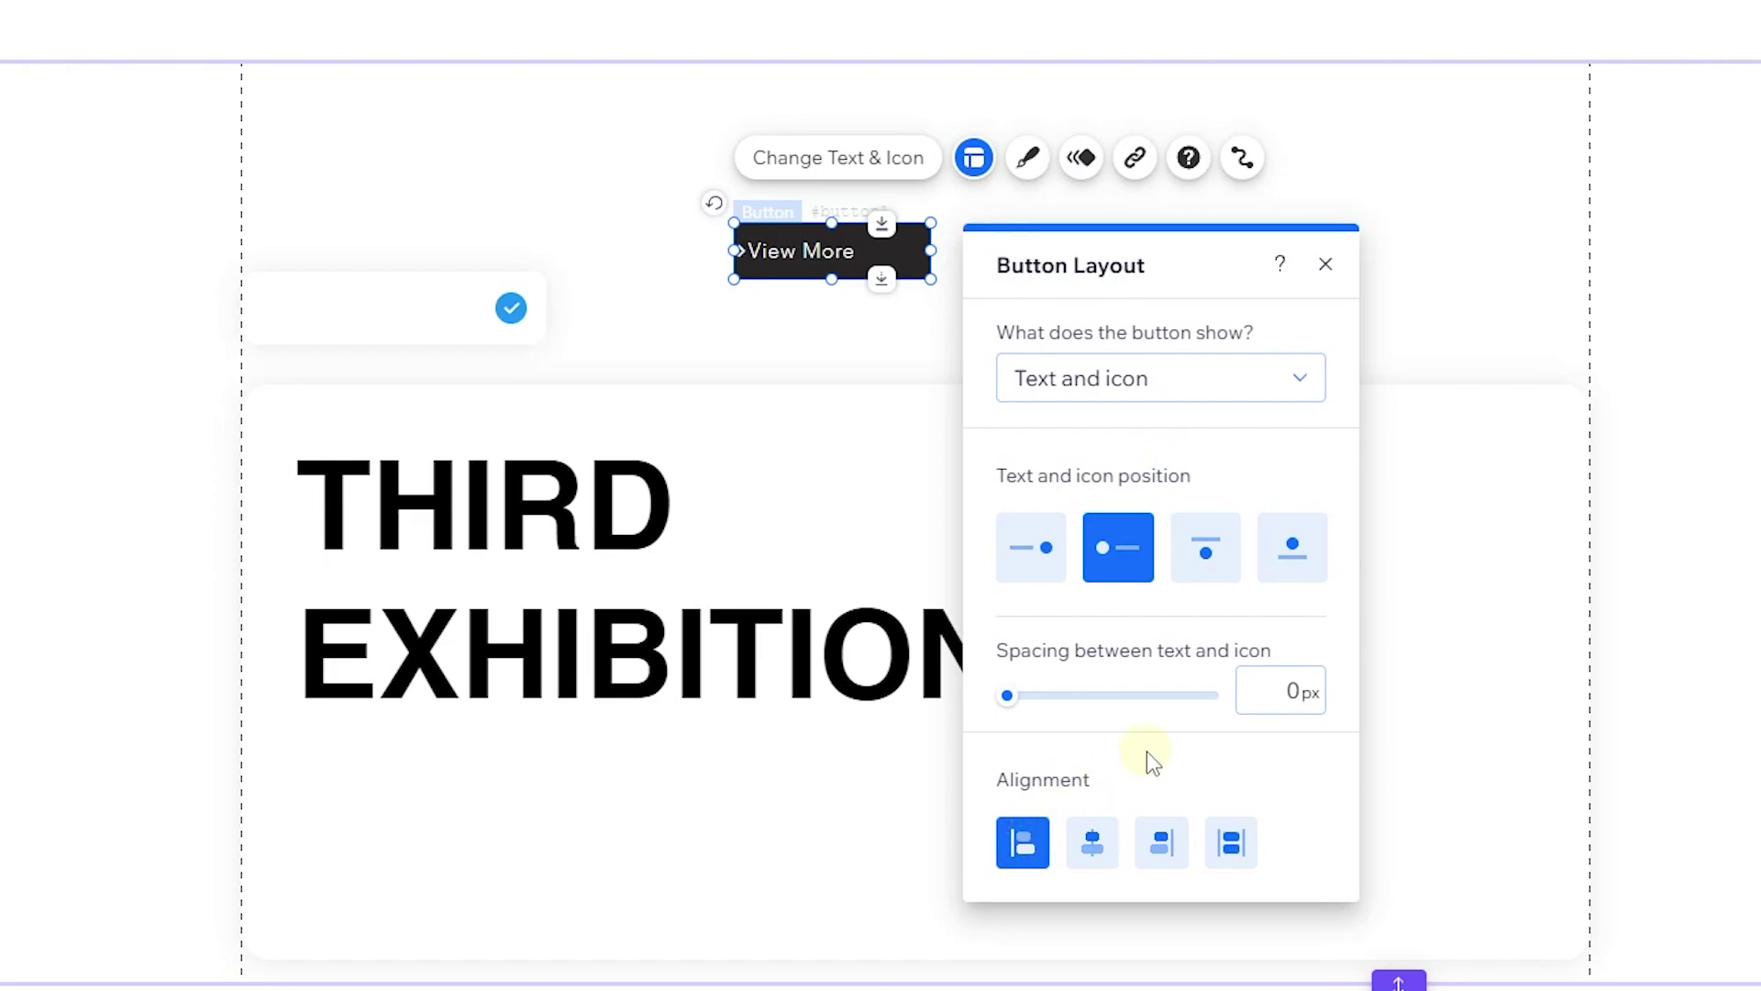
left_click(1326, 264)
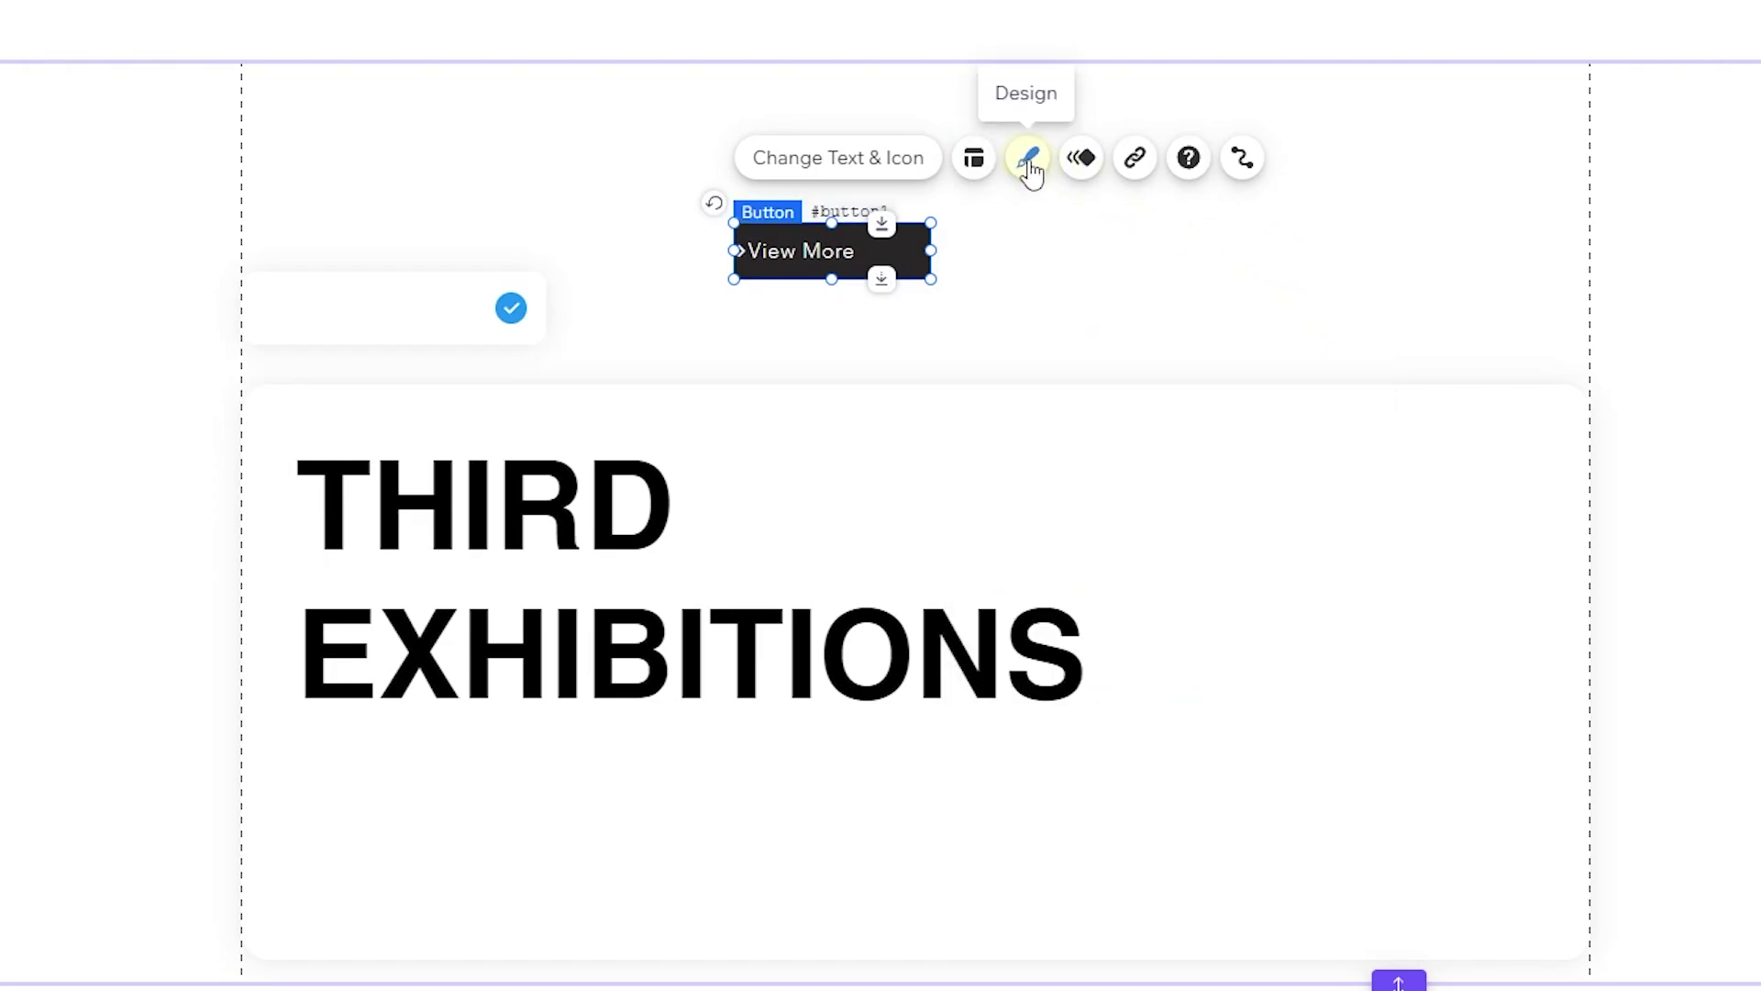
Relabel the "View More" button as "Exhibition 1" and replace its arrow icon with the outlined Star from Wix's basic shapes.
left_click(887, 170)
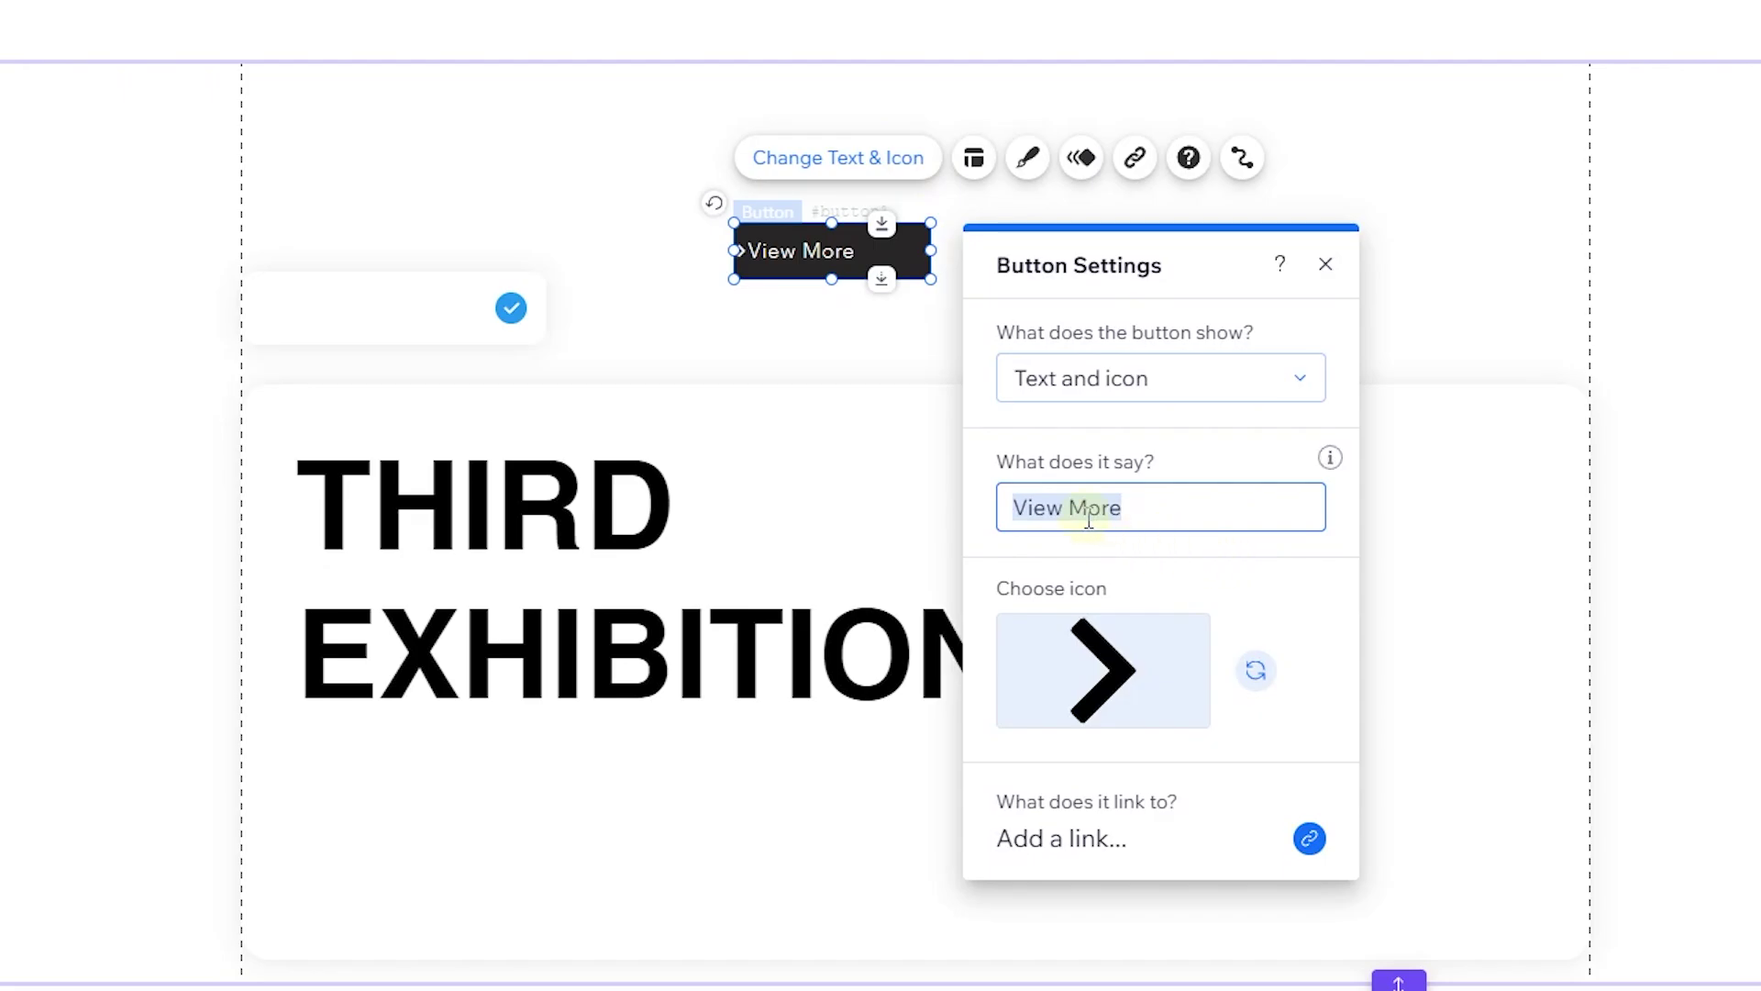
type("Exhibition 1")
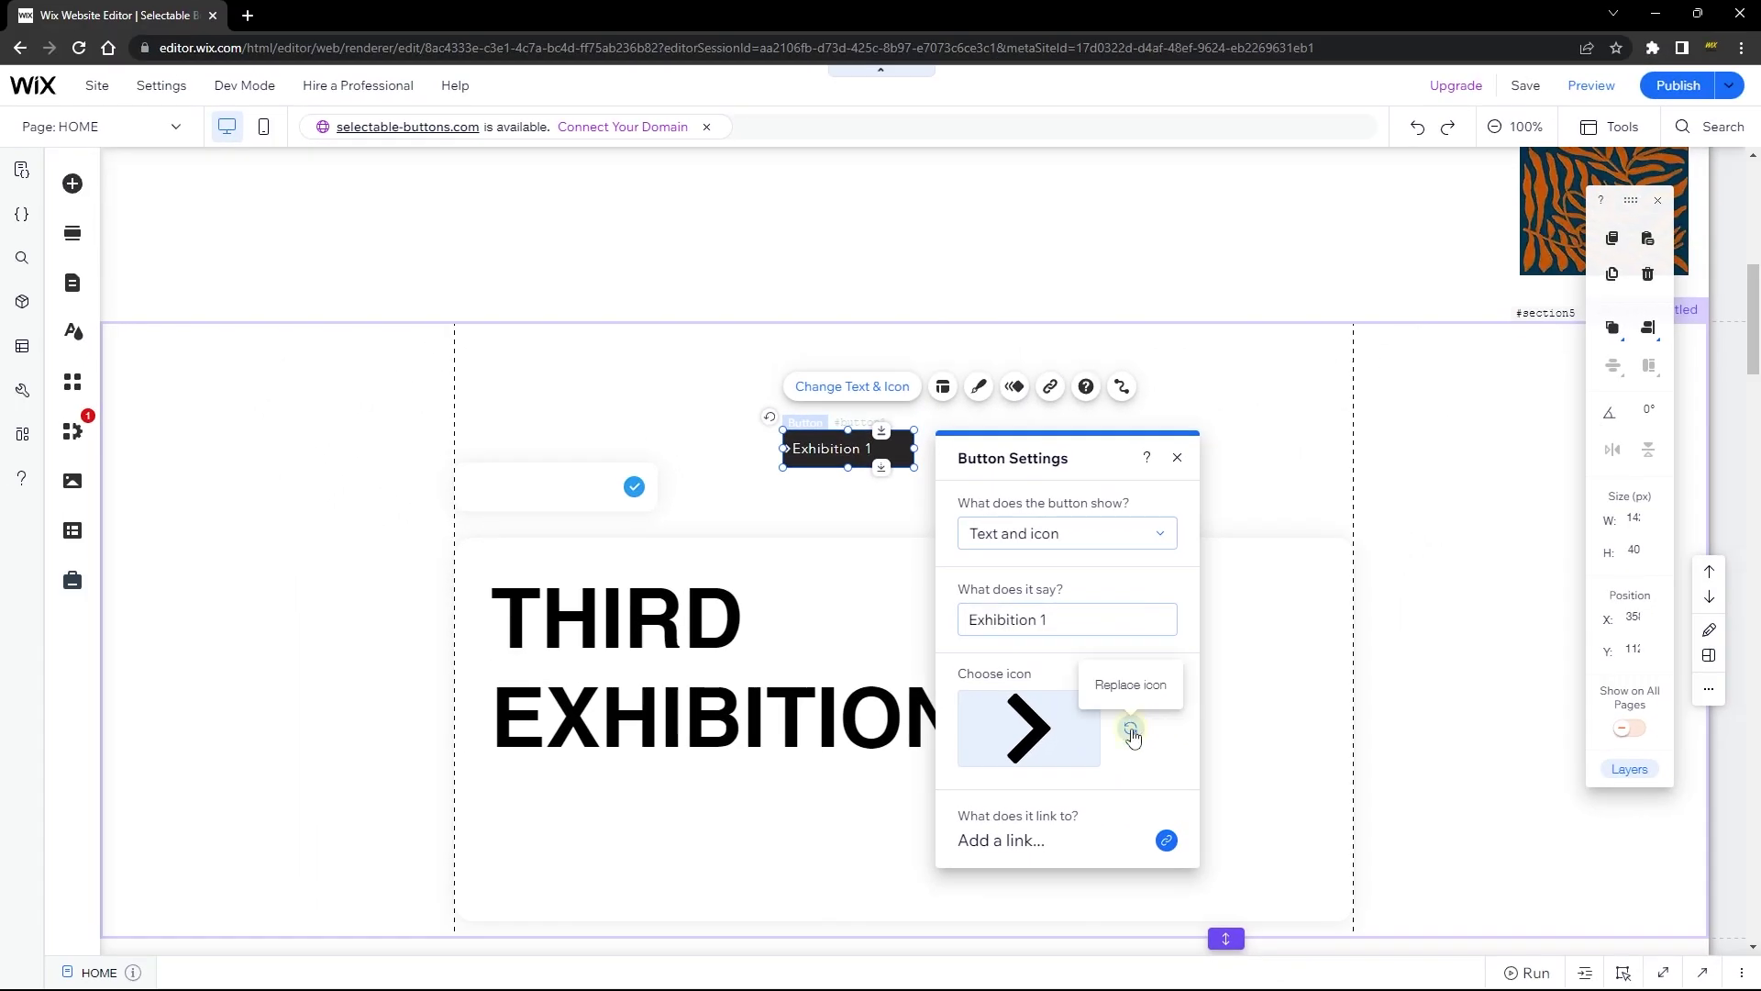
left_click(1131, 733)
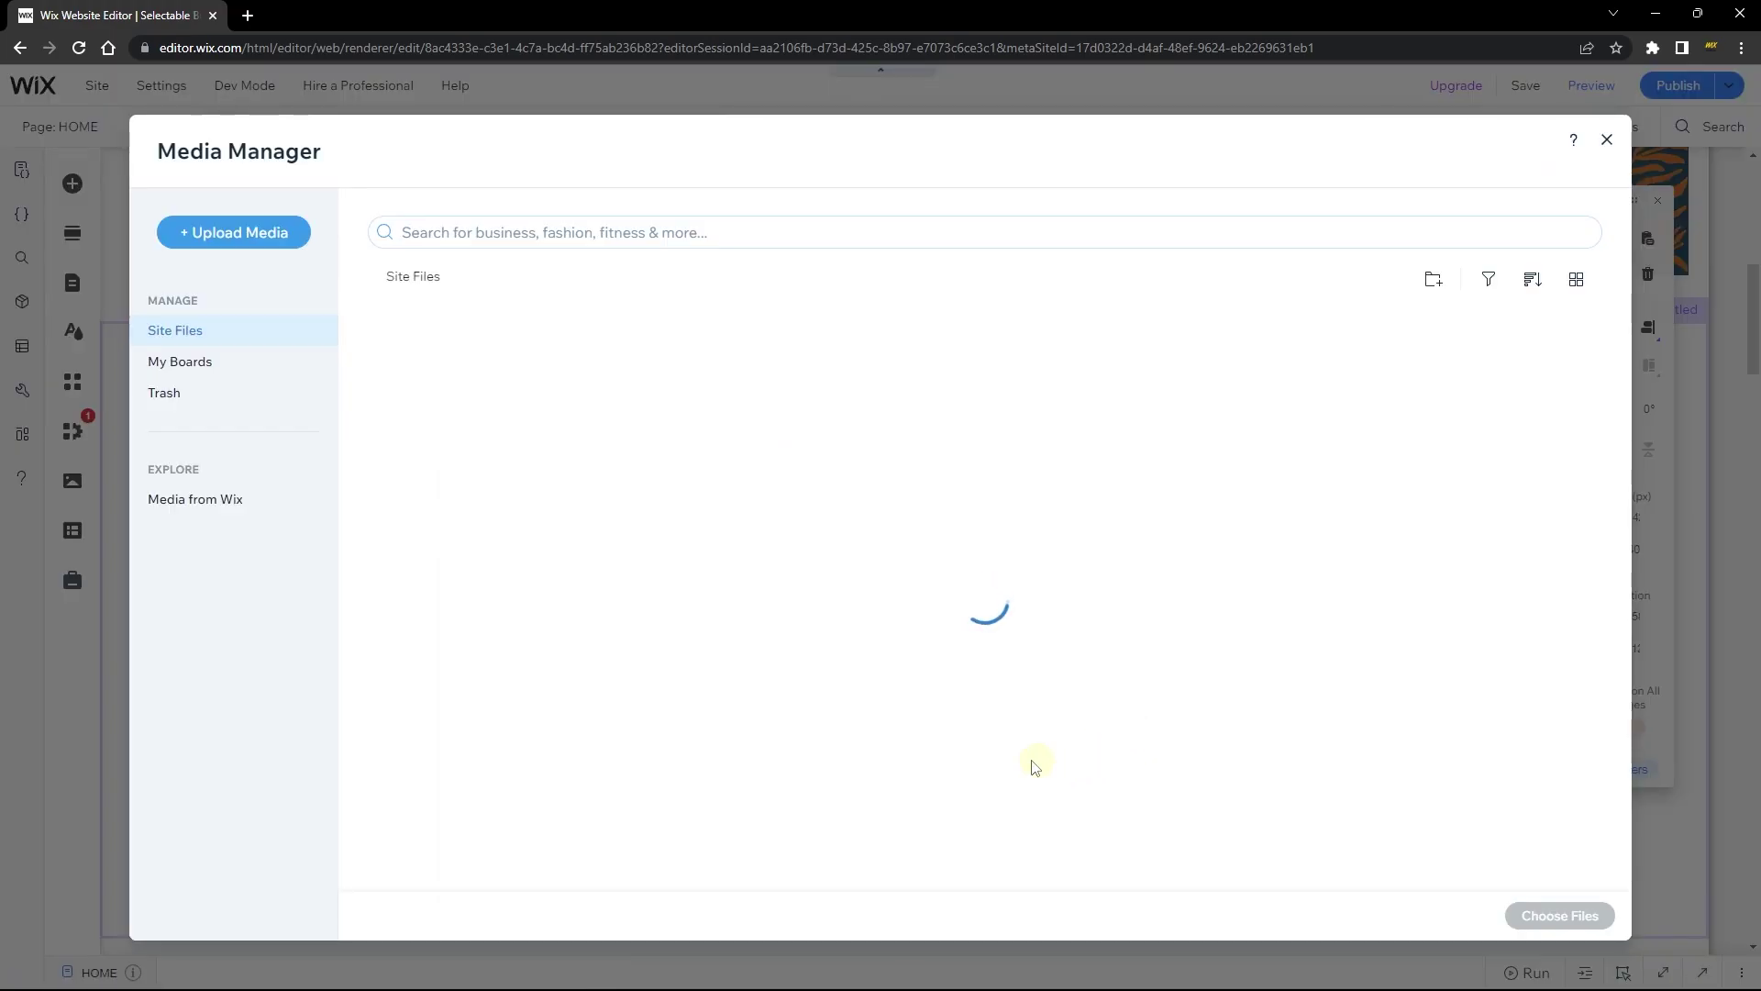
left_click(255, 516)
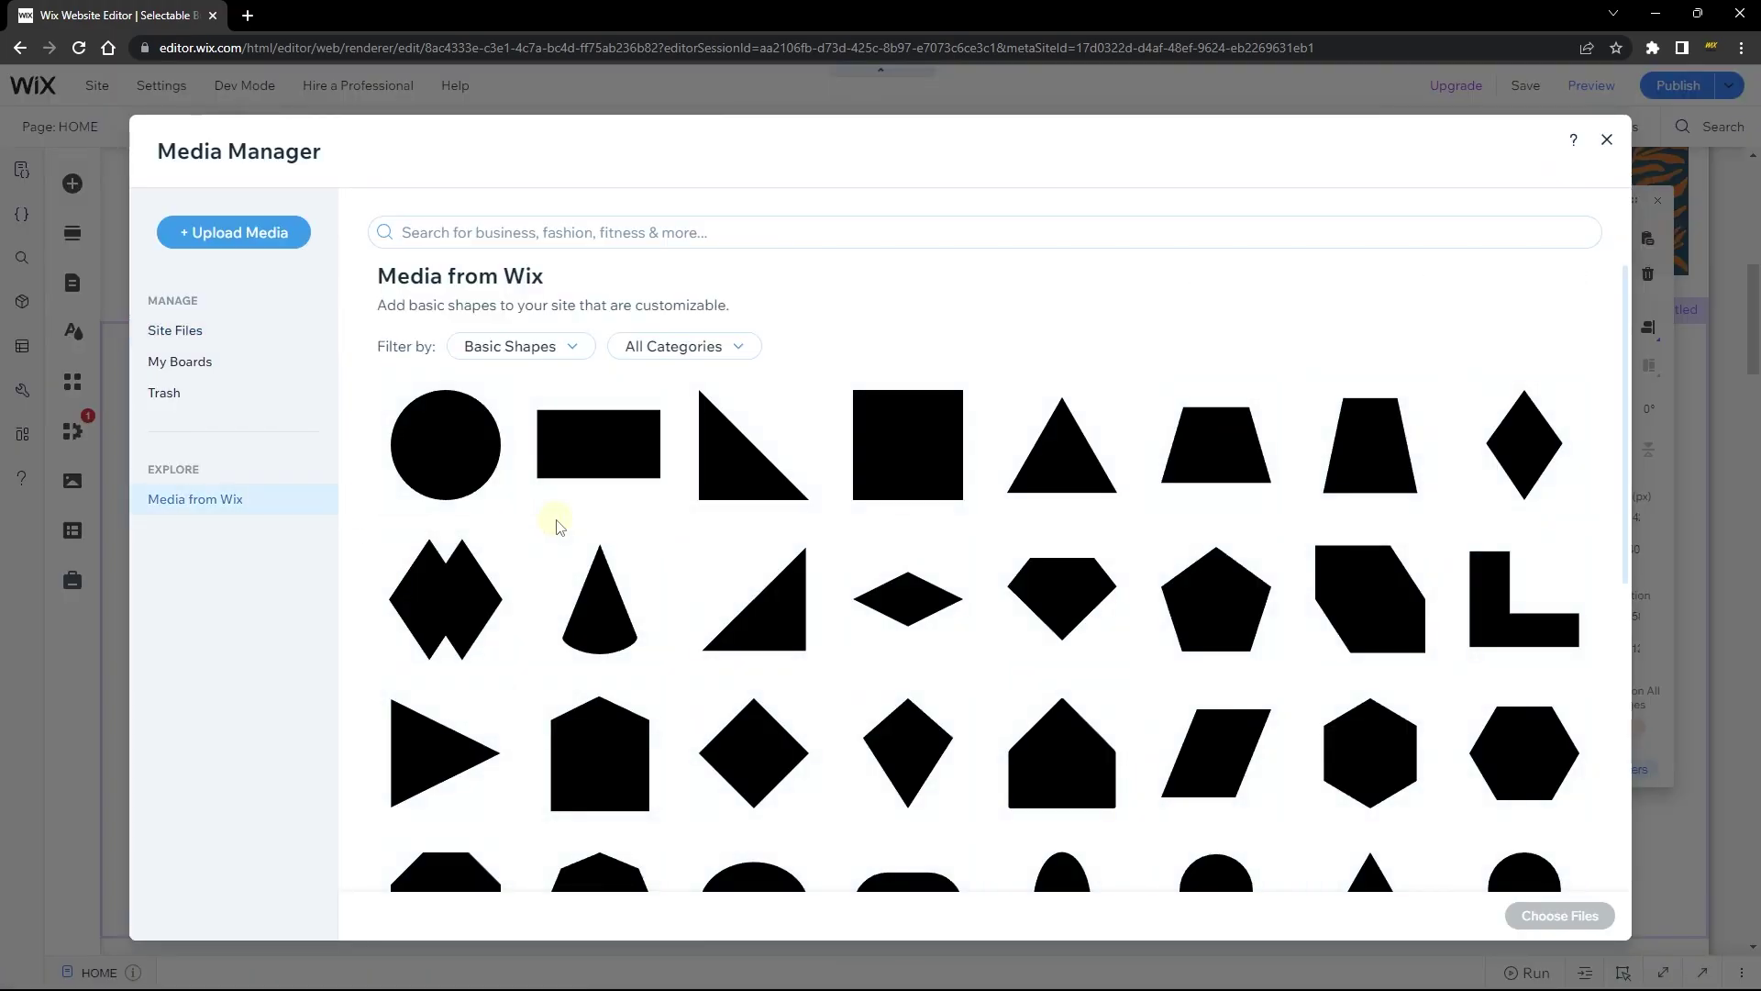
scroll(699, 587, "down", 20)
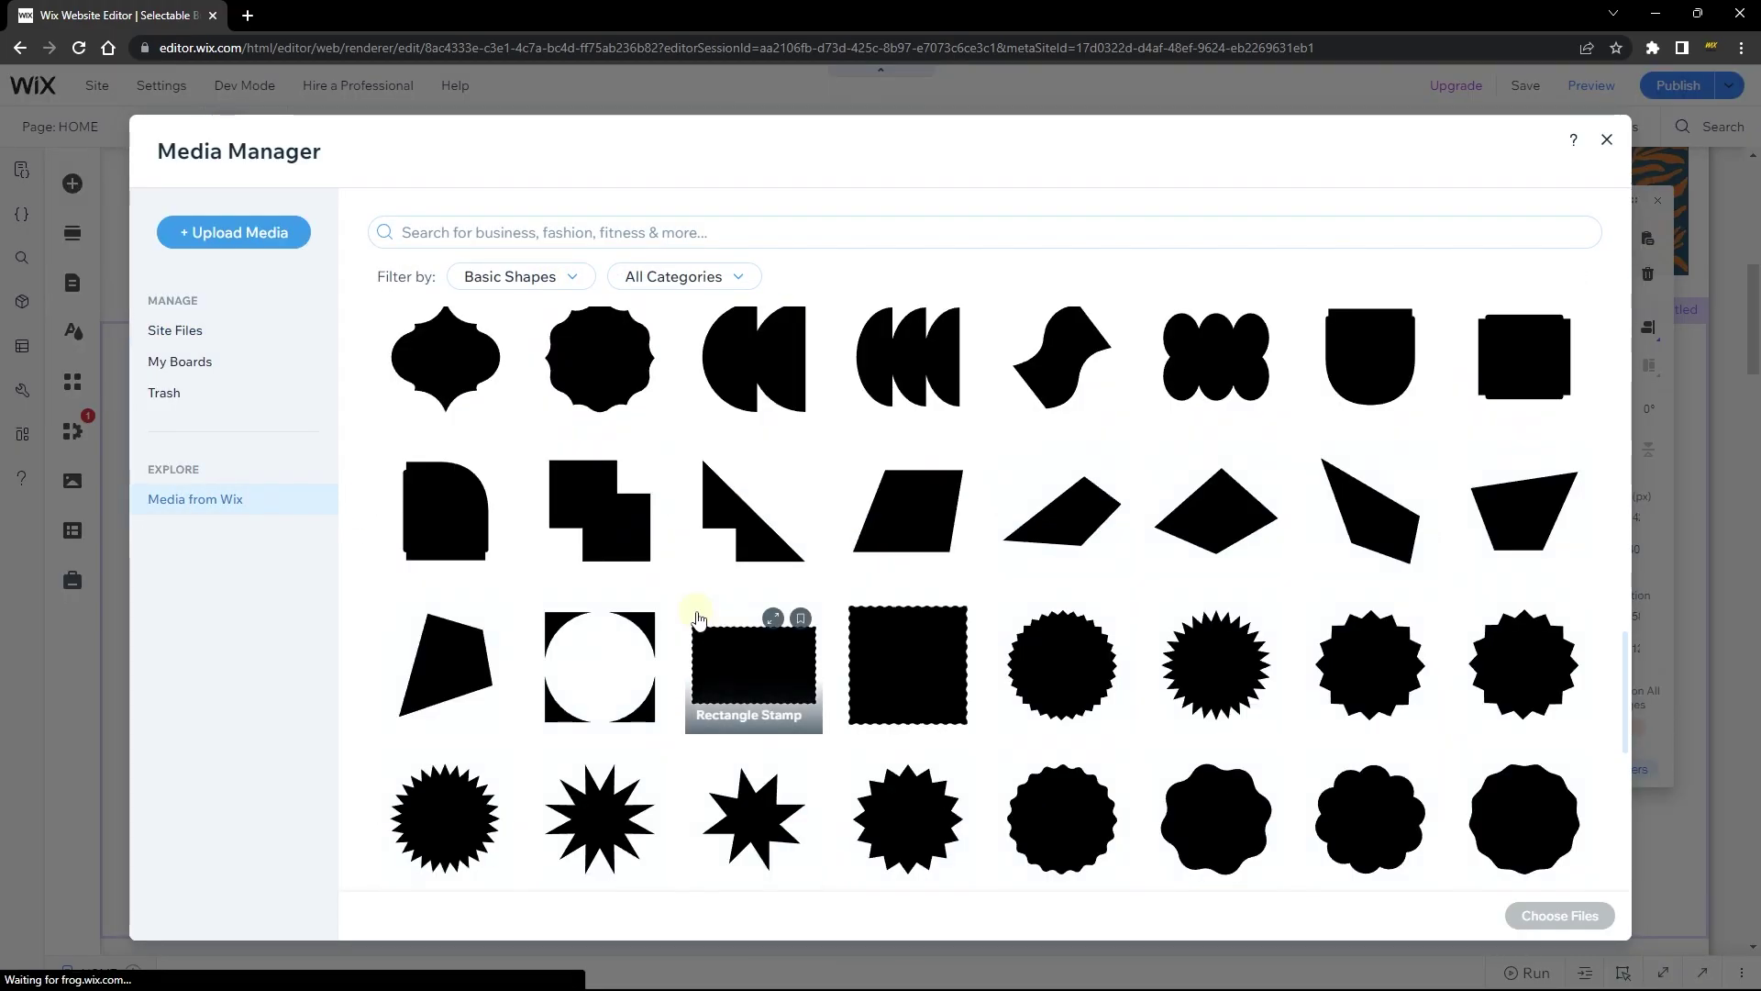
scroll(699, 619, "down", 1)
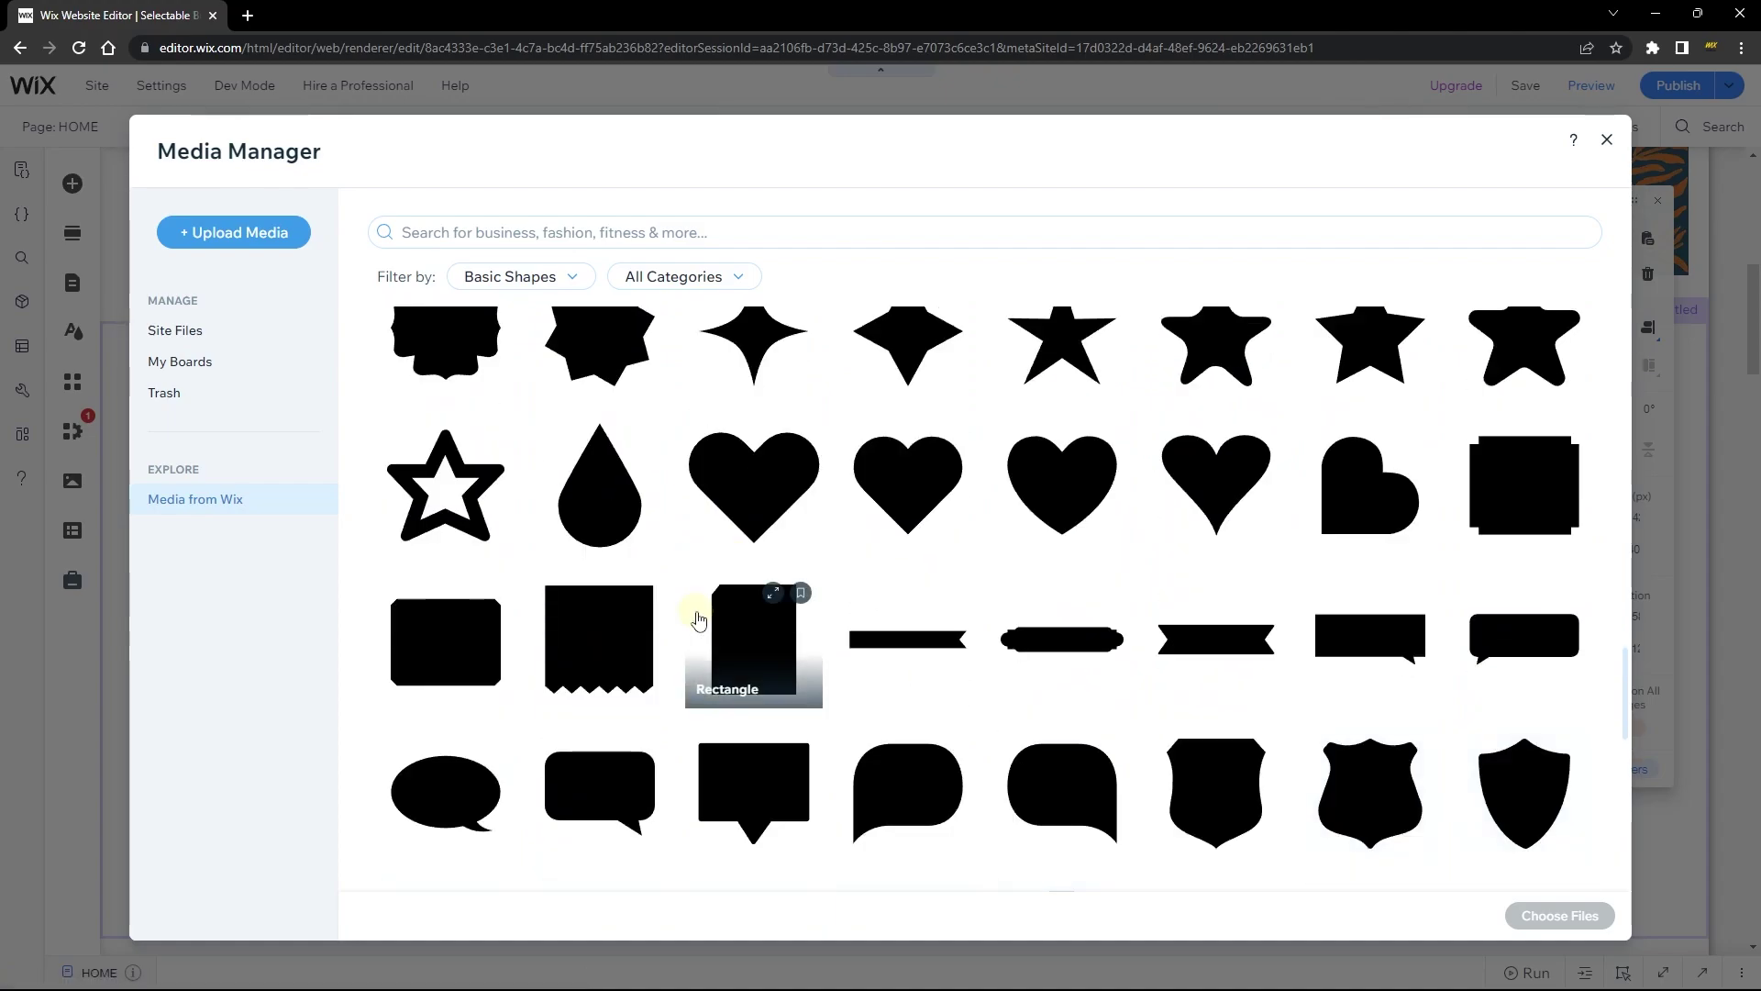
left_click(459, 514)
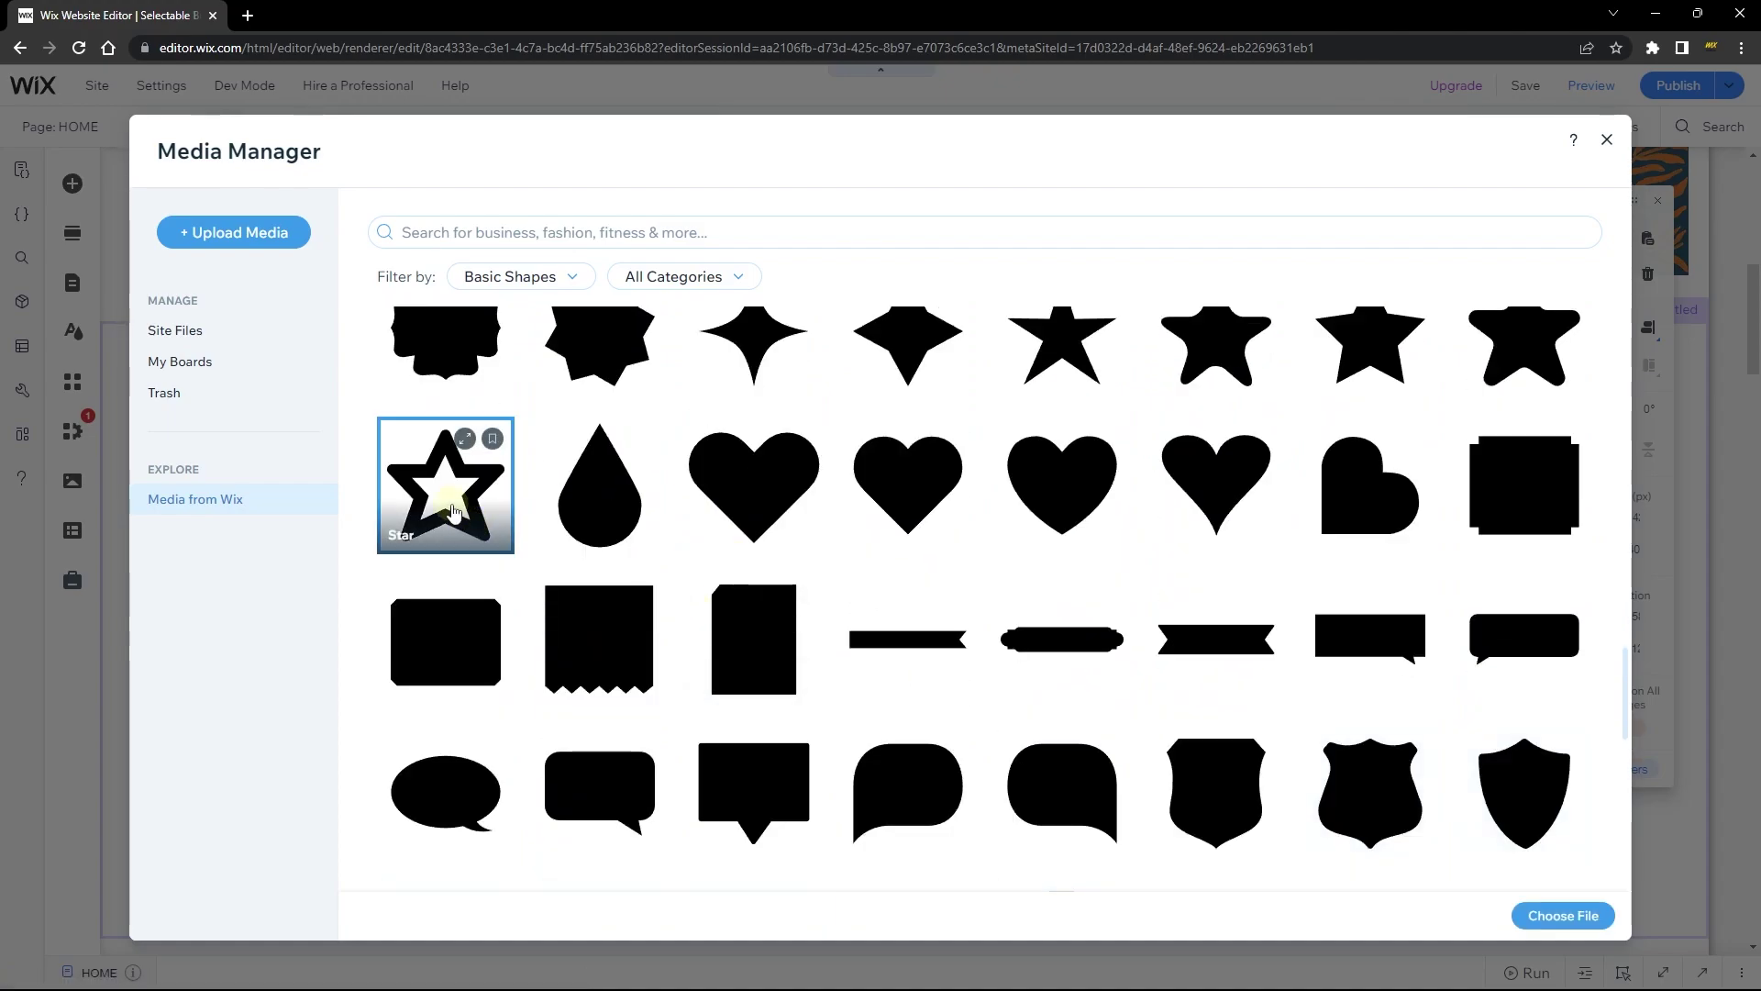
left_click(1559, 915)
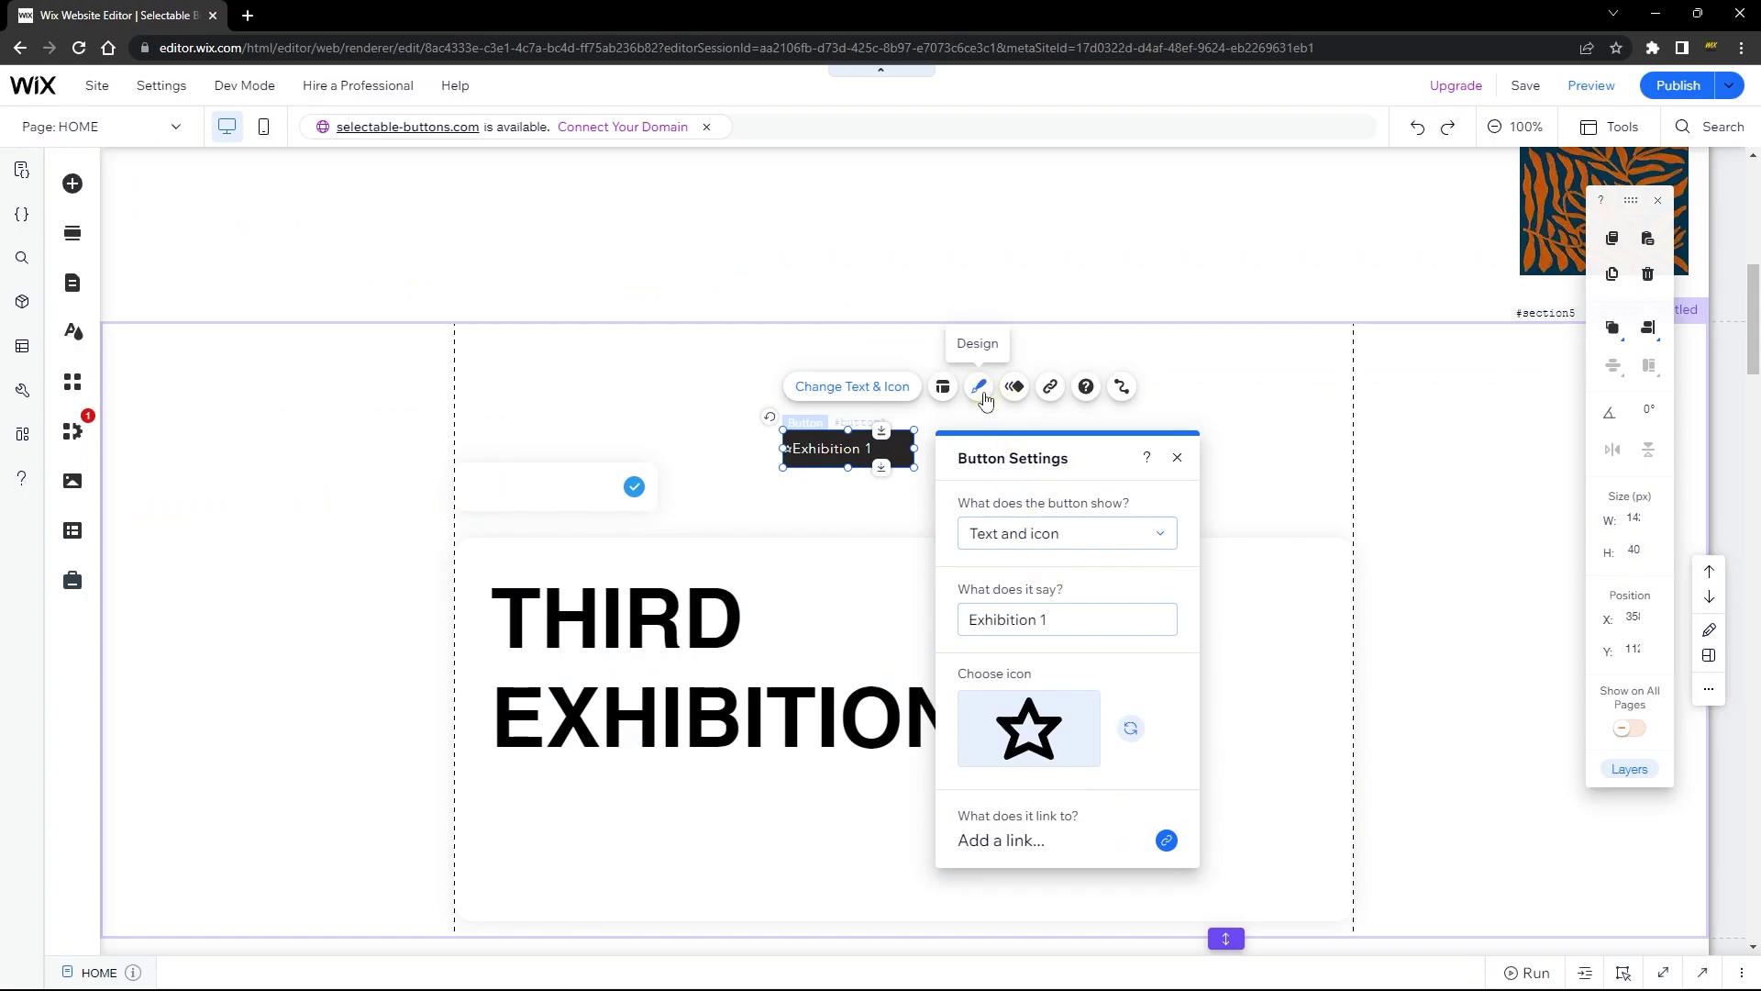
Customize the "Exhibition 1" button's regular design by setting its background fill opacity to 0.
left_click(982, 390)
left_click_drag(597, 199, 1191, 251)
left_click(1177, 699)
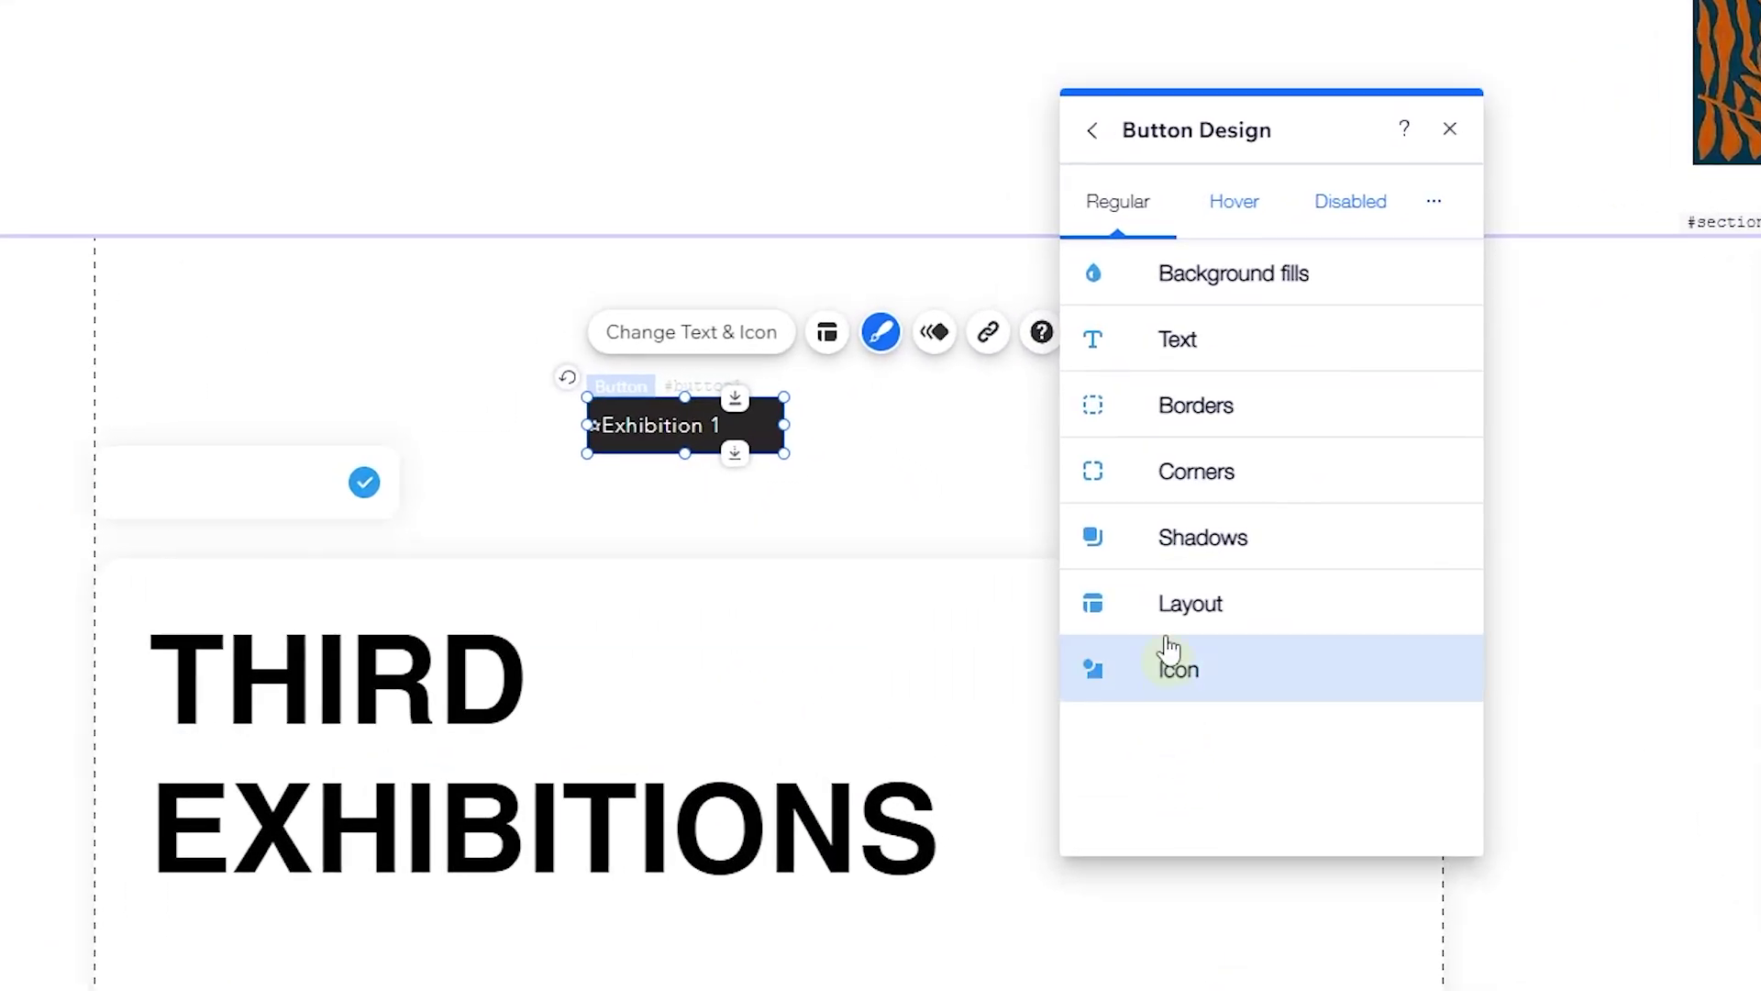
left_click(1213, 301)
left_click(1366, 429)
type("0")
Set the "Exhibition 1" button's text color to black and its font to Work Sans Semi Bold.
left_click(1092, 341)
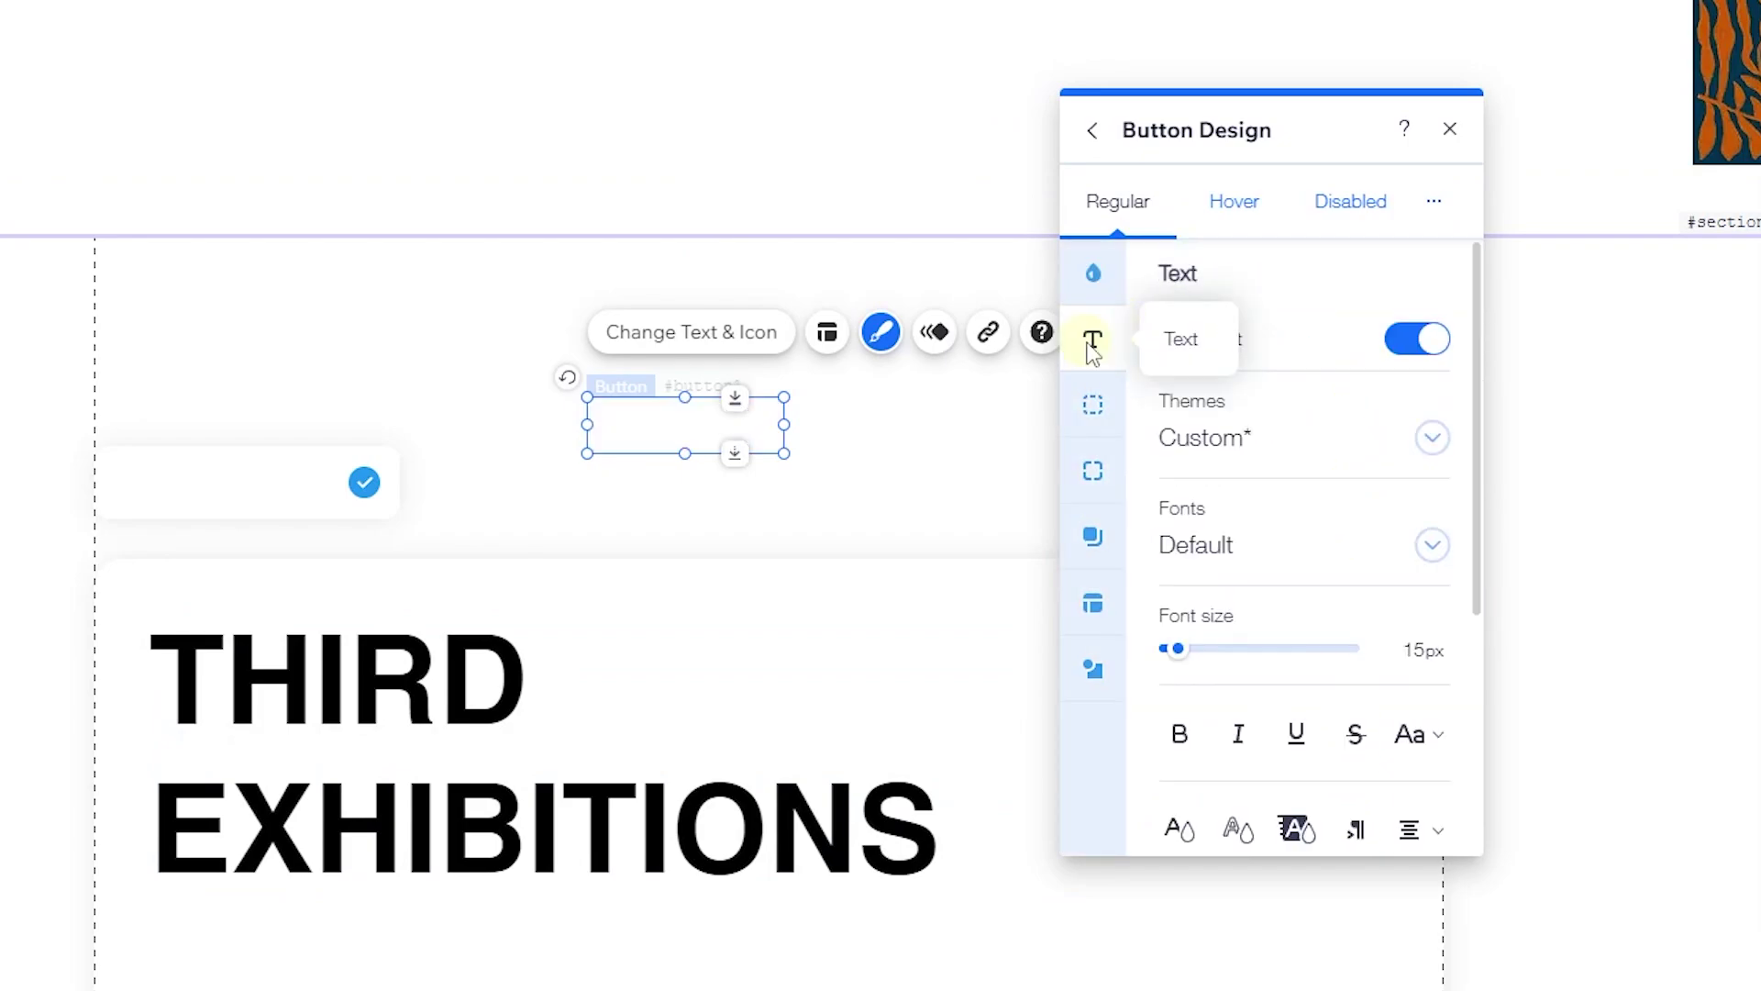
left_click(1184, 830)
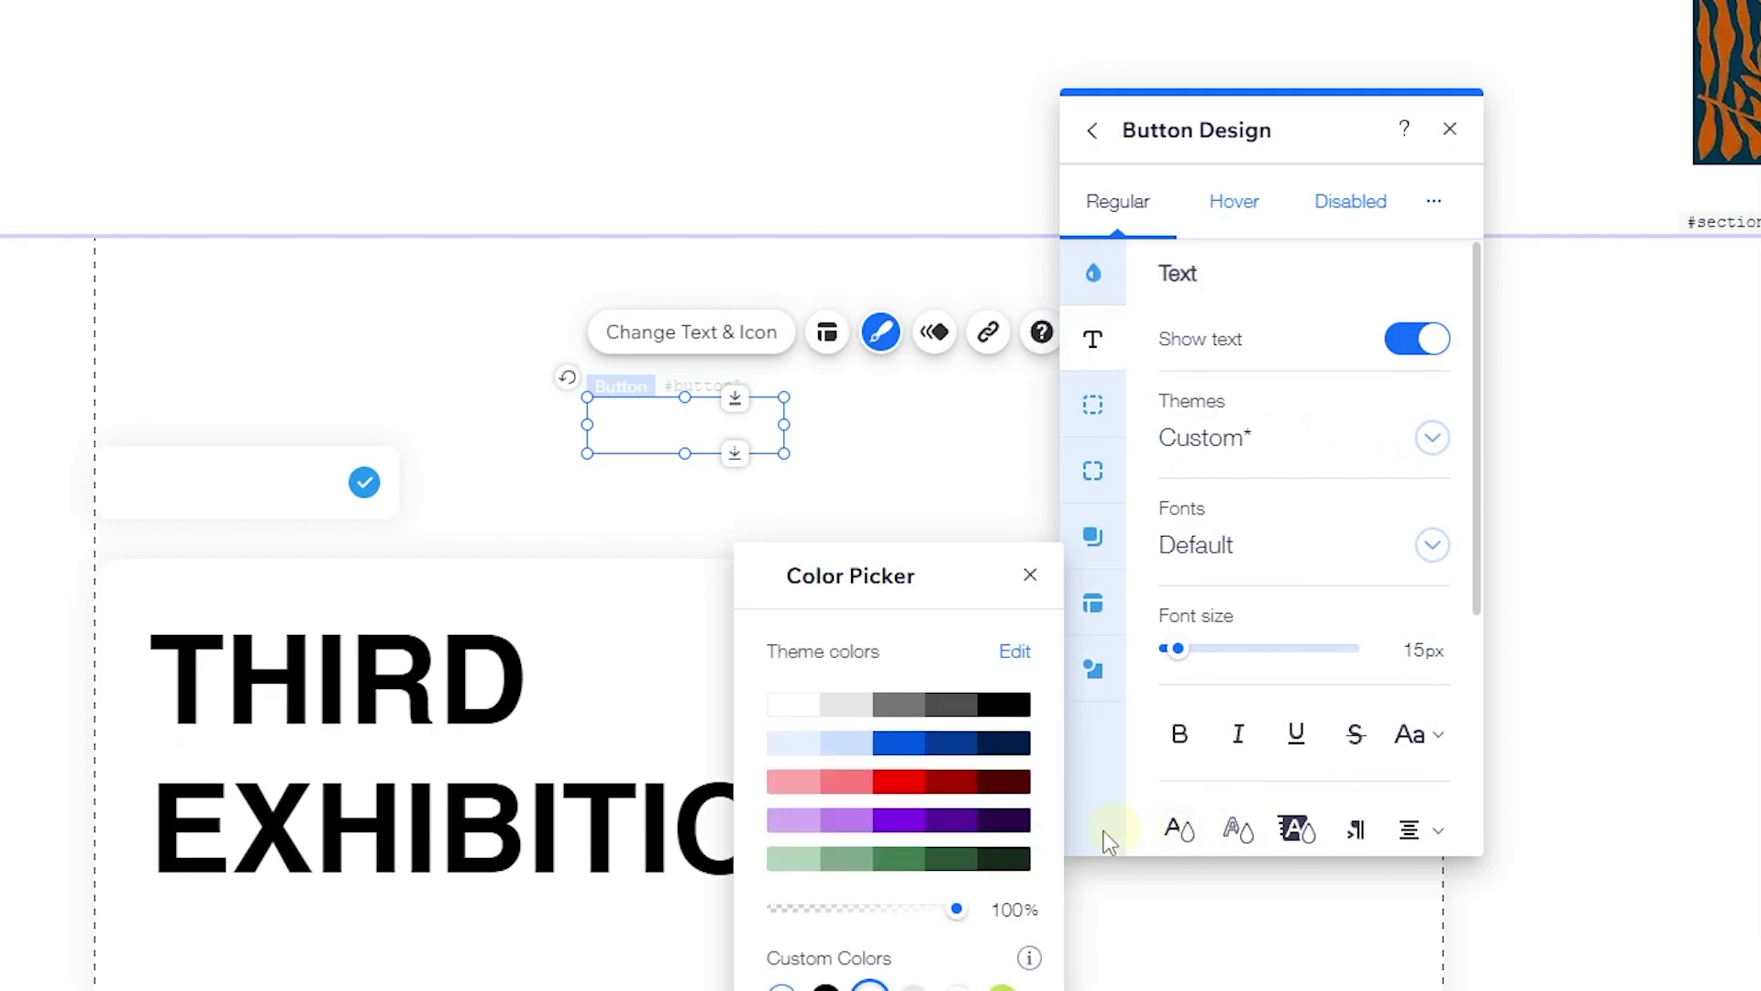
left_click(1002, 720)
left_click(1242, 555)
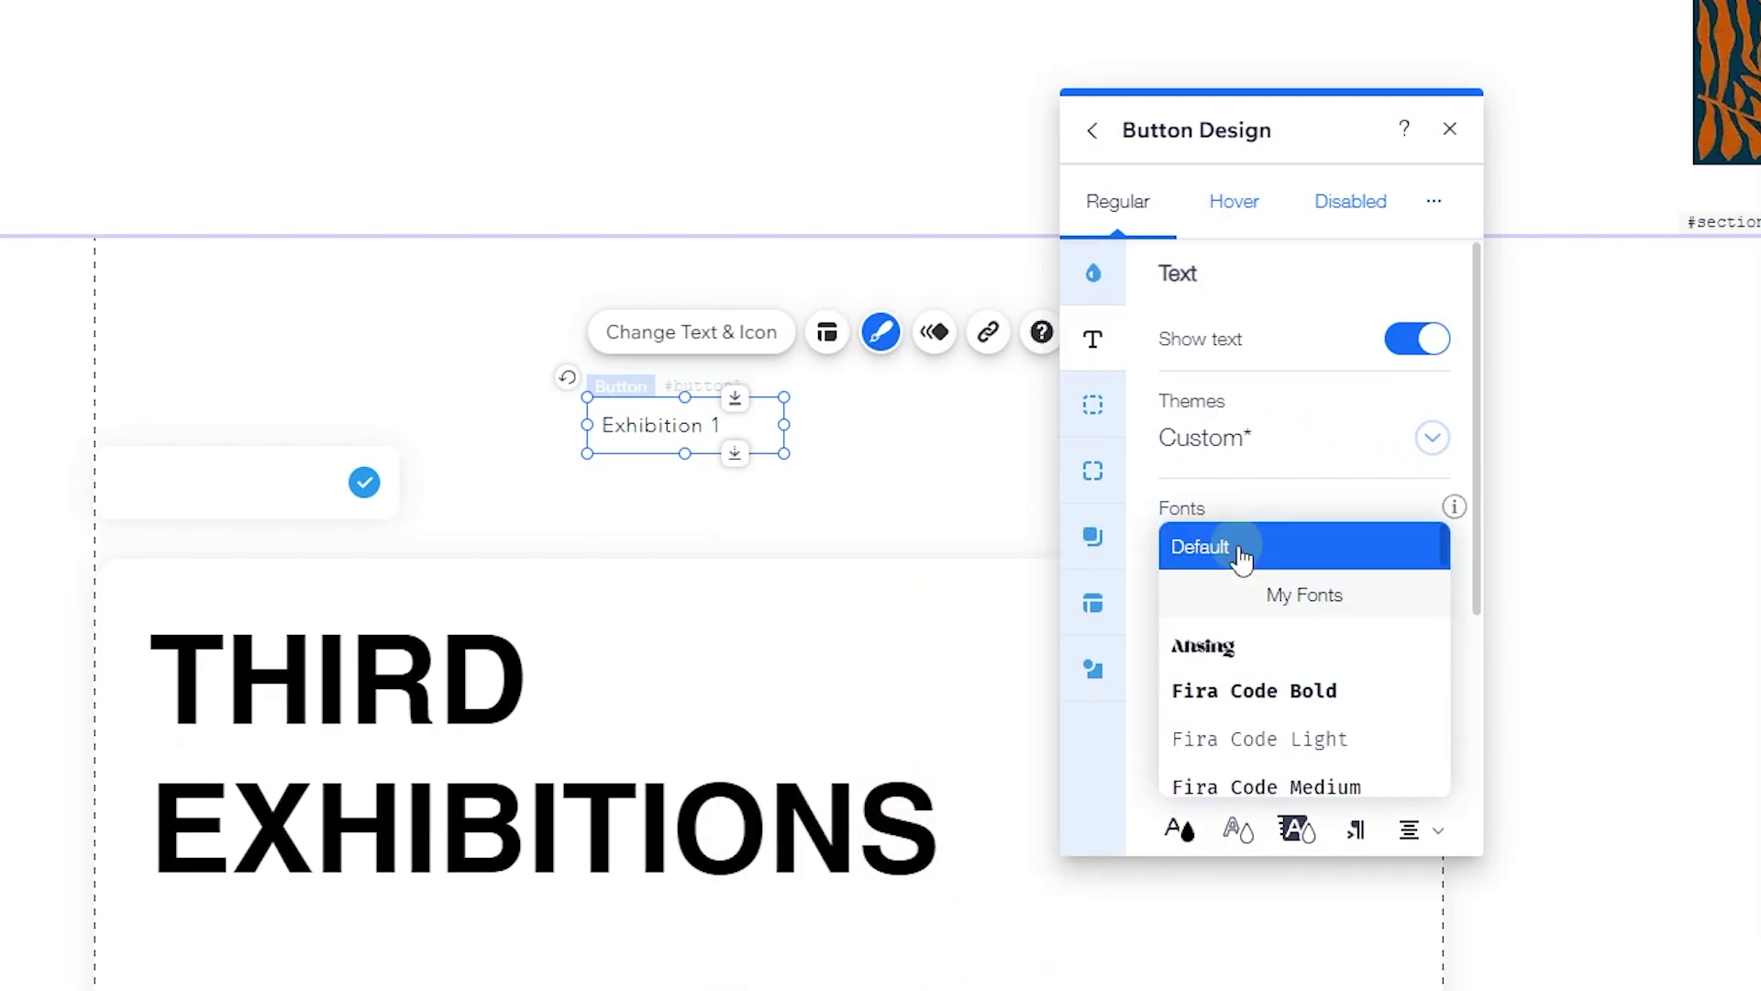
key("Escape")
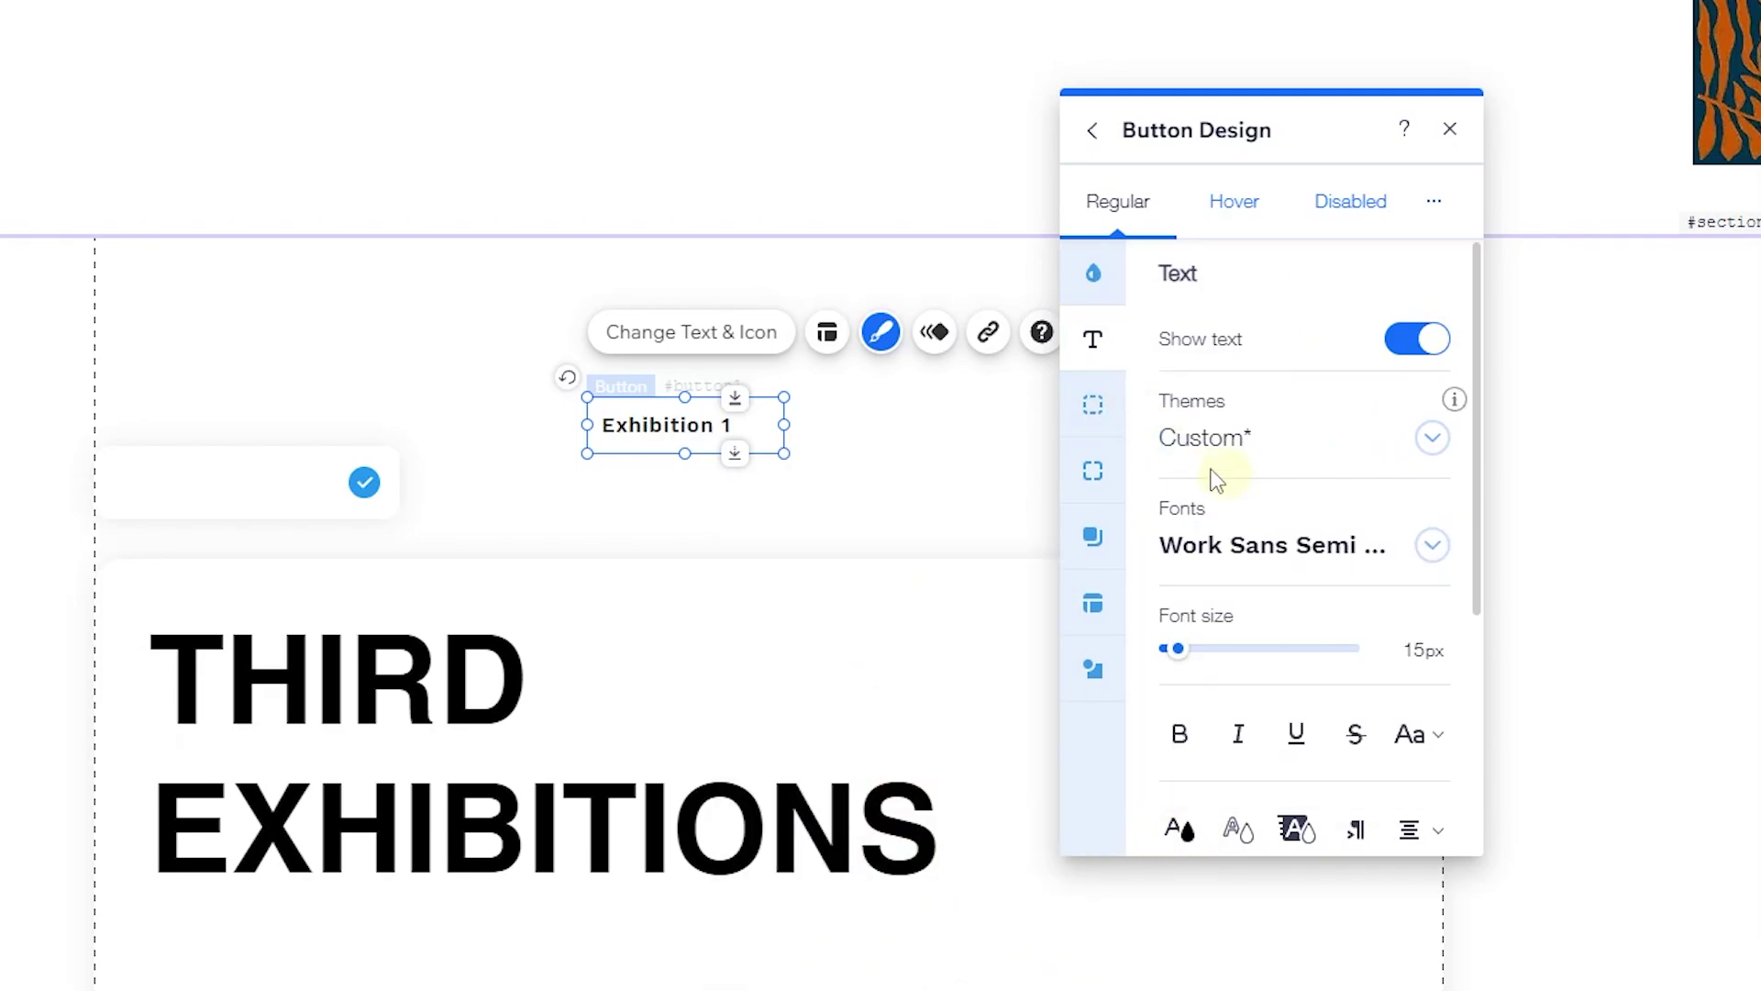
Make the button's star icon black and set its size to 20 px.
left_click(1094, 409)
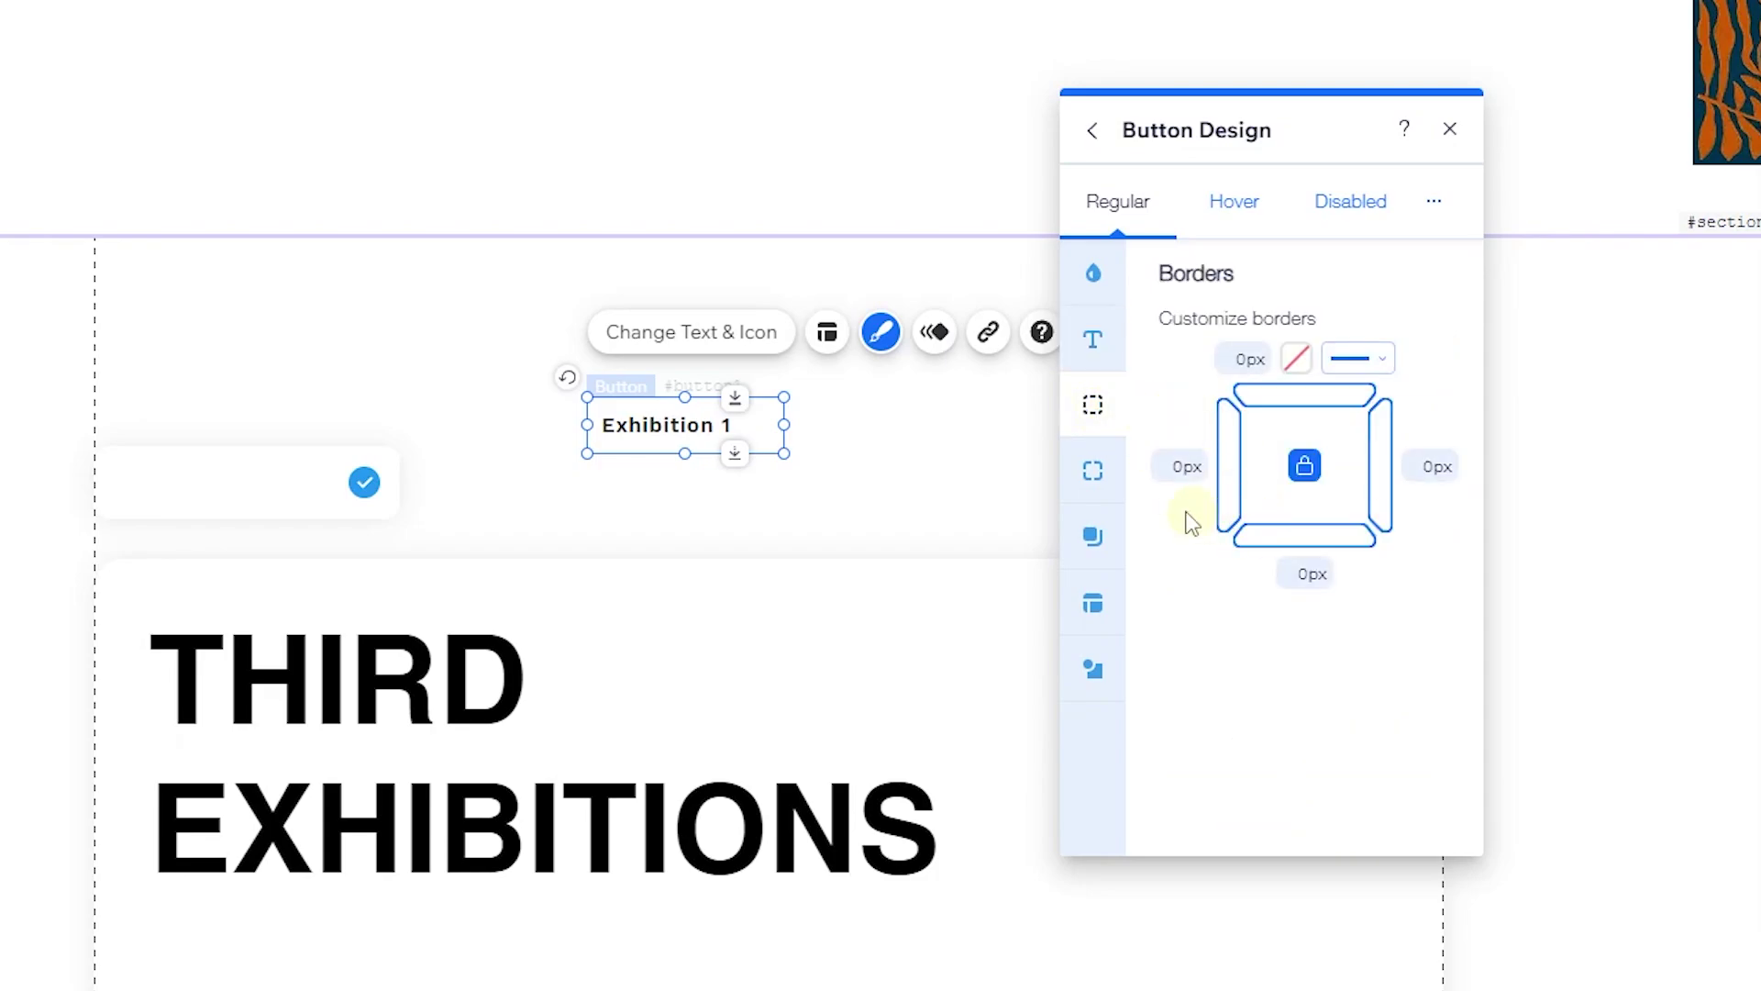
left_click(1096, 487)
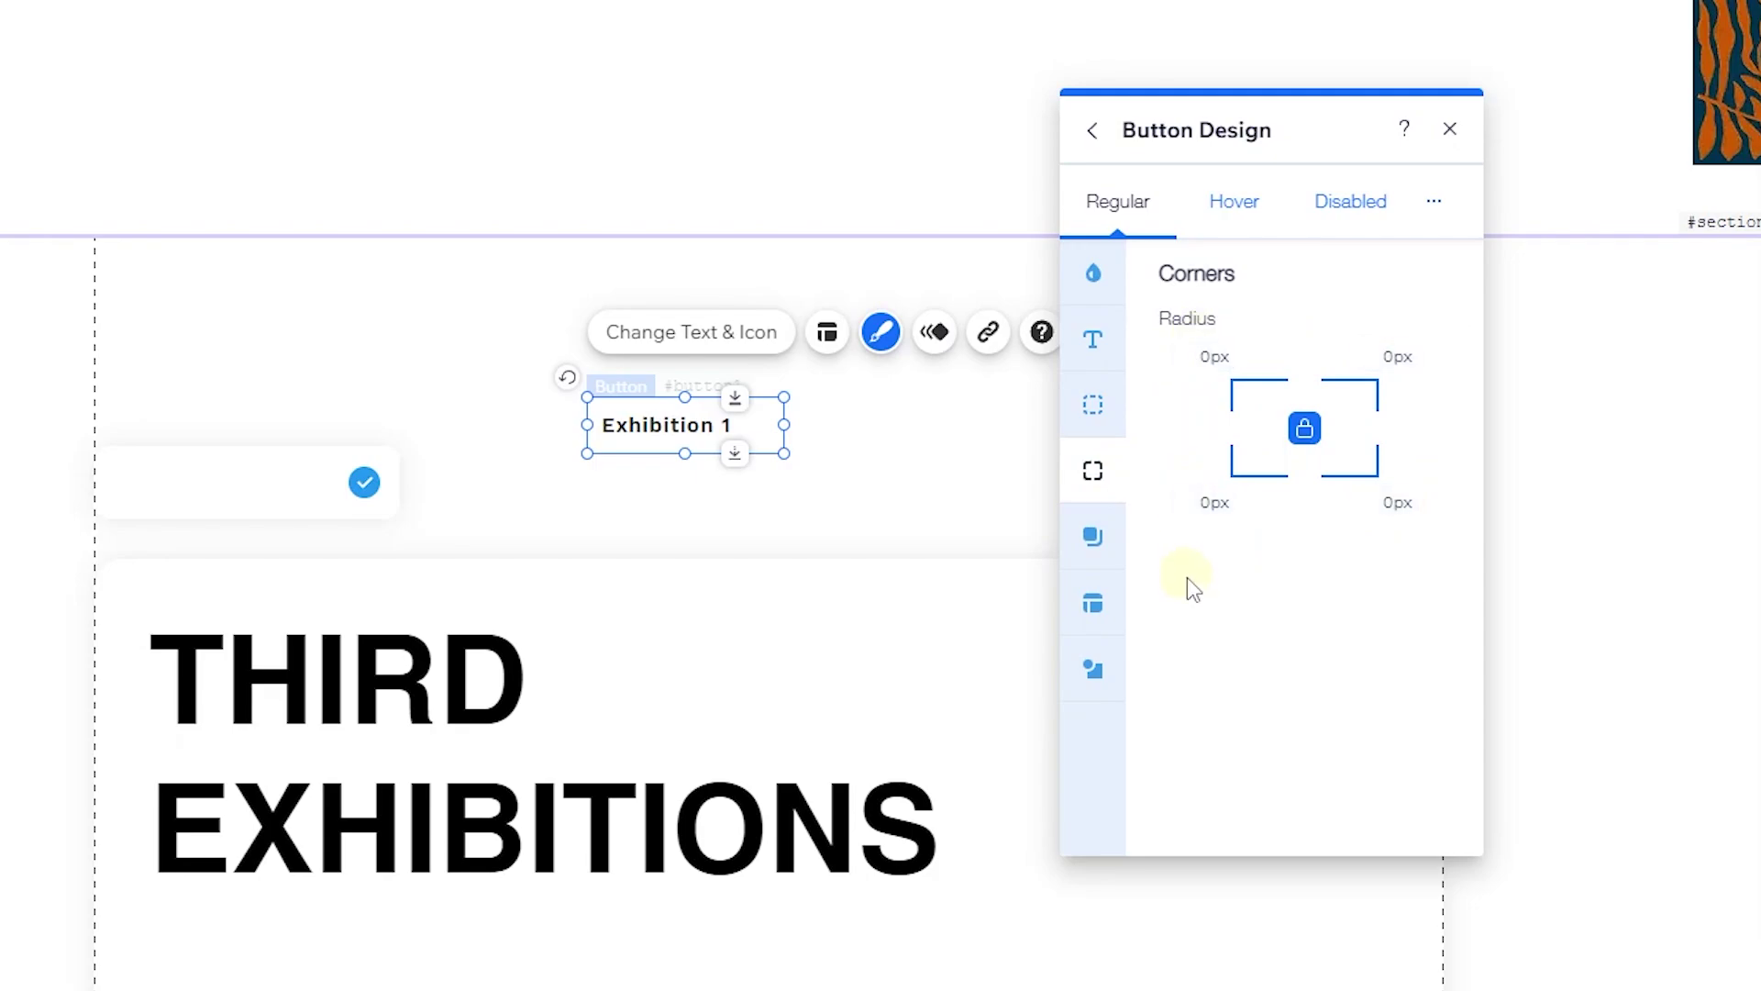
left_click(1091, 672)
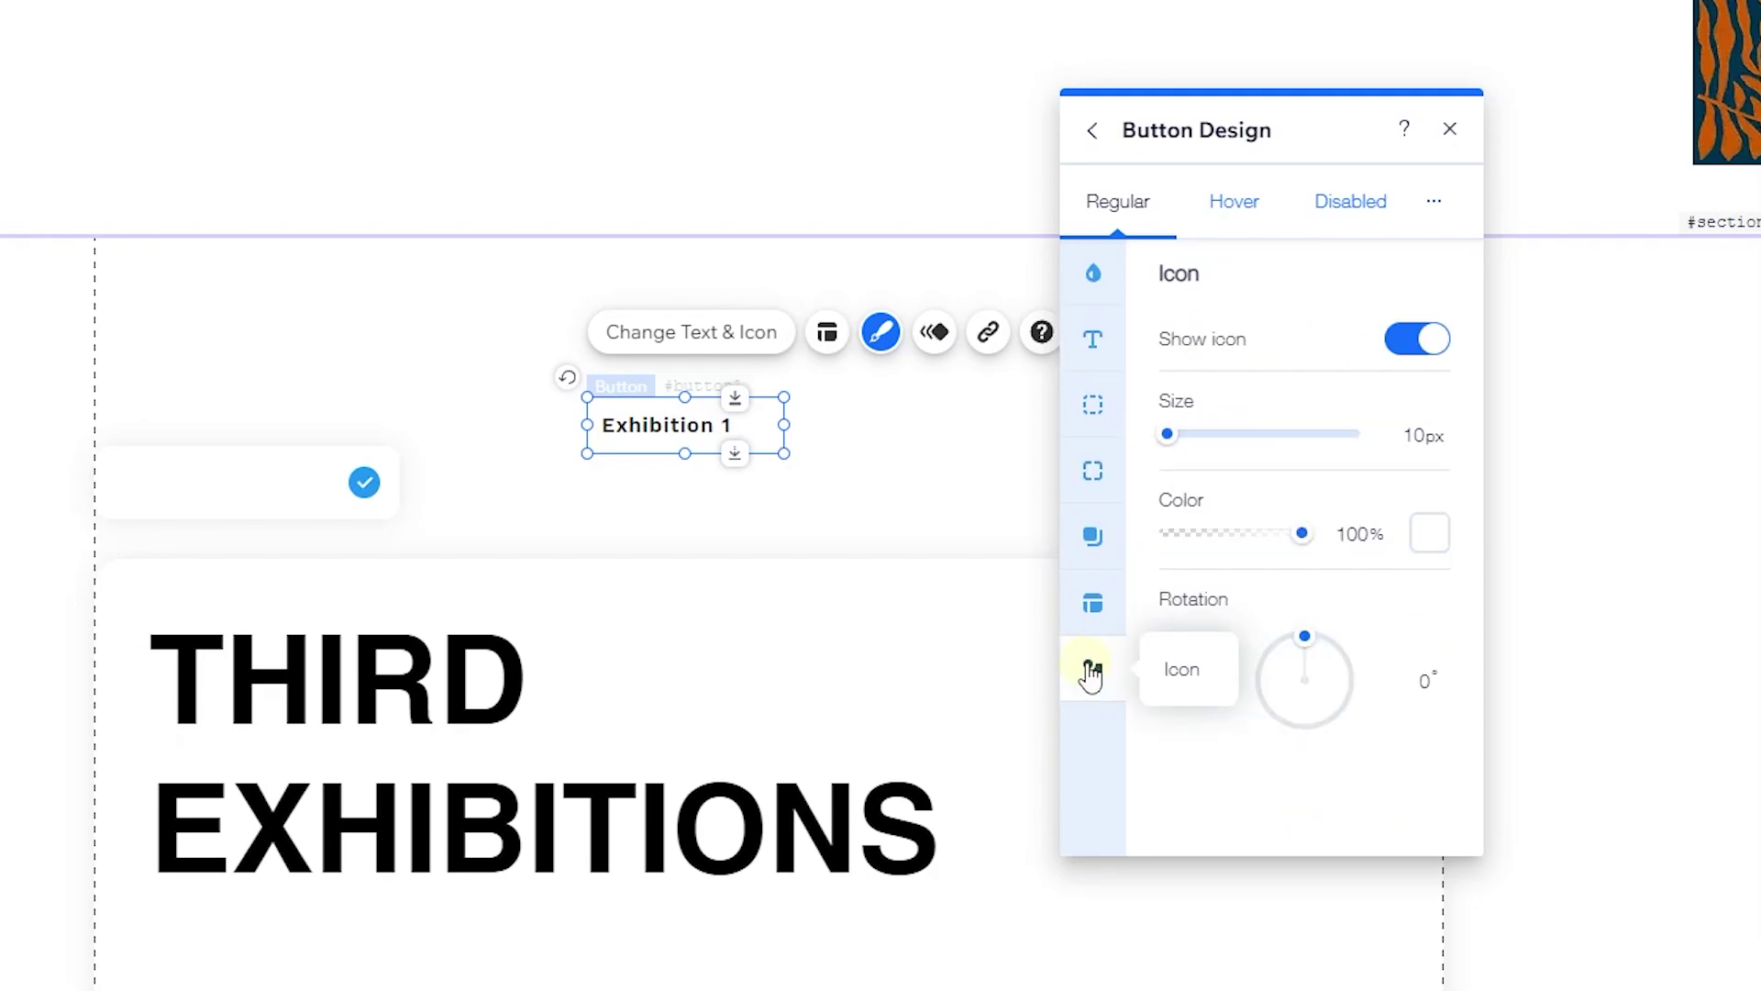
left_click(1428, 539)
left_click(1009, 704)
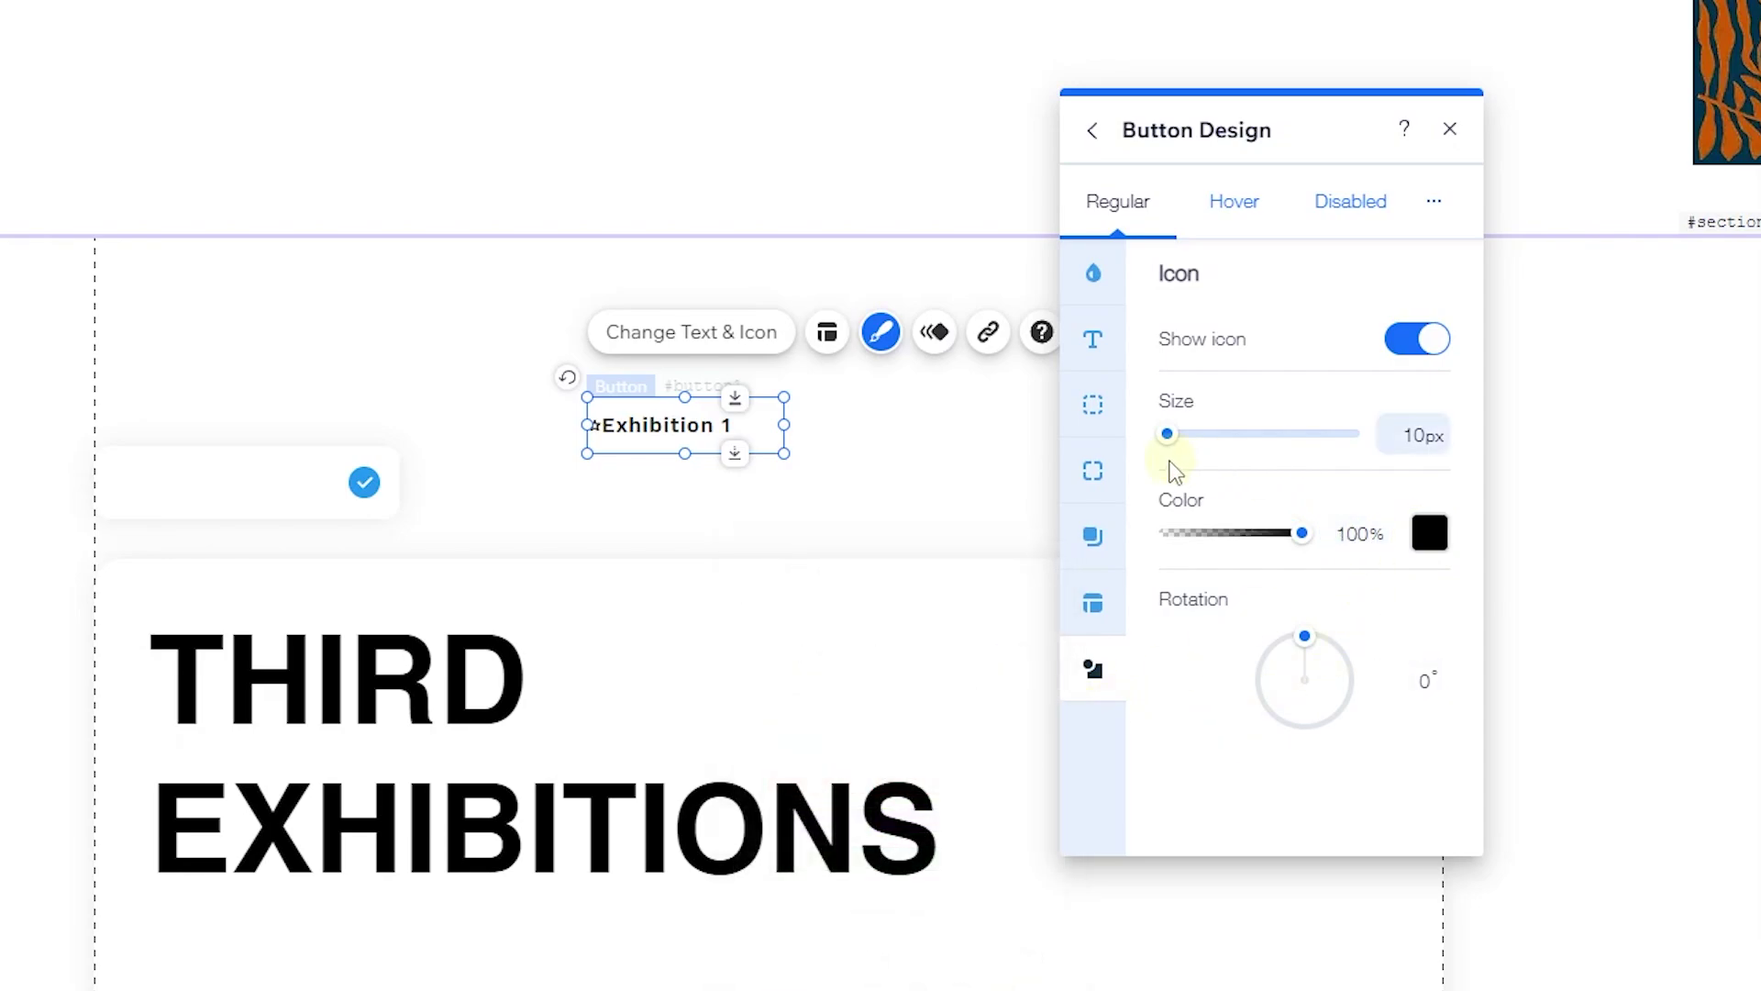
left_click(1413, 438)
type("20")
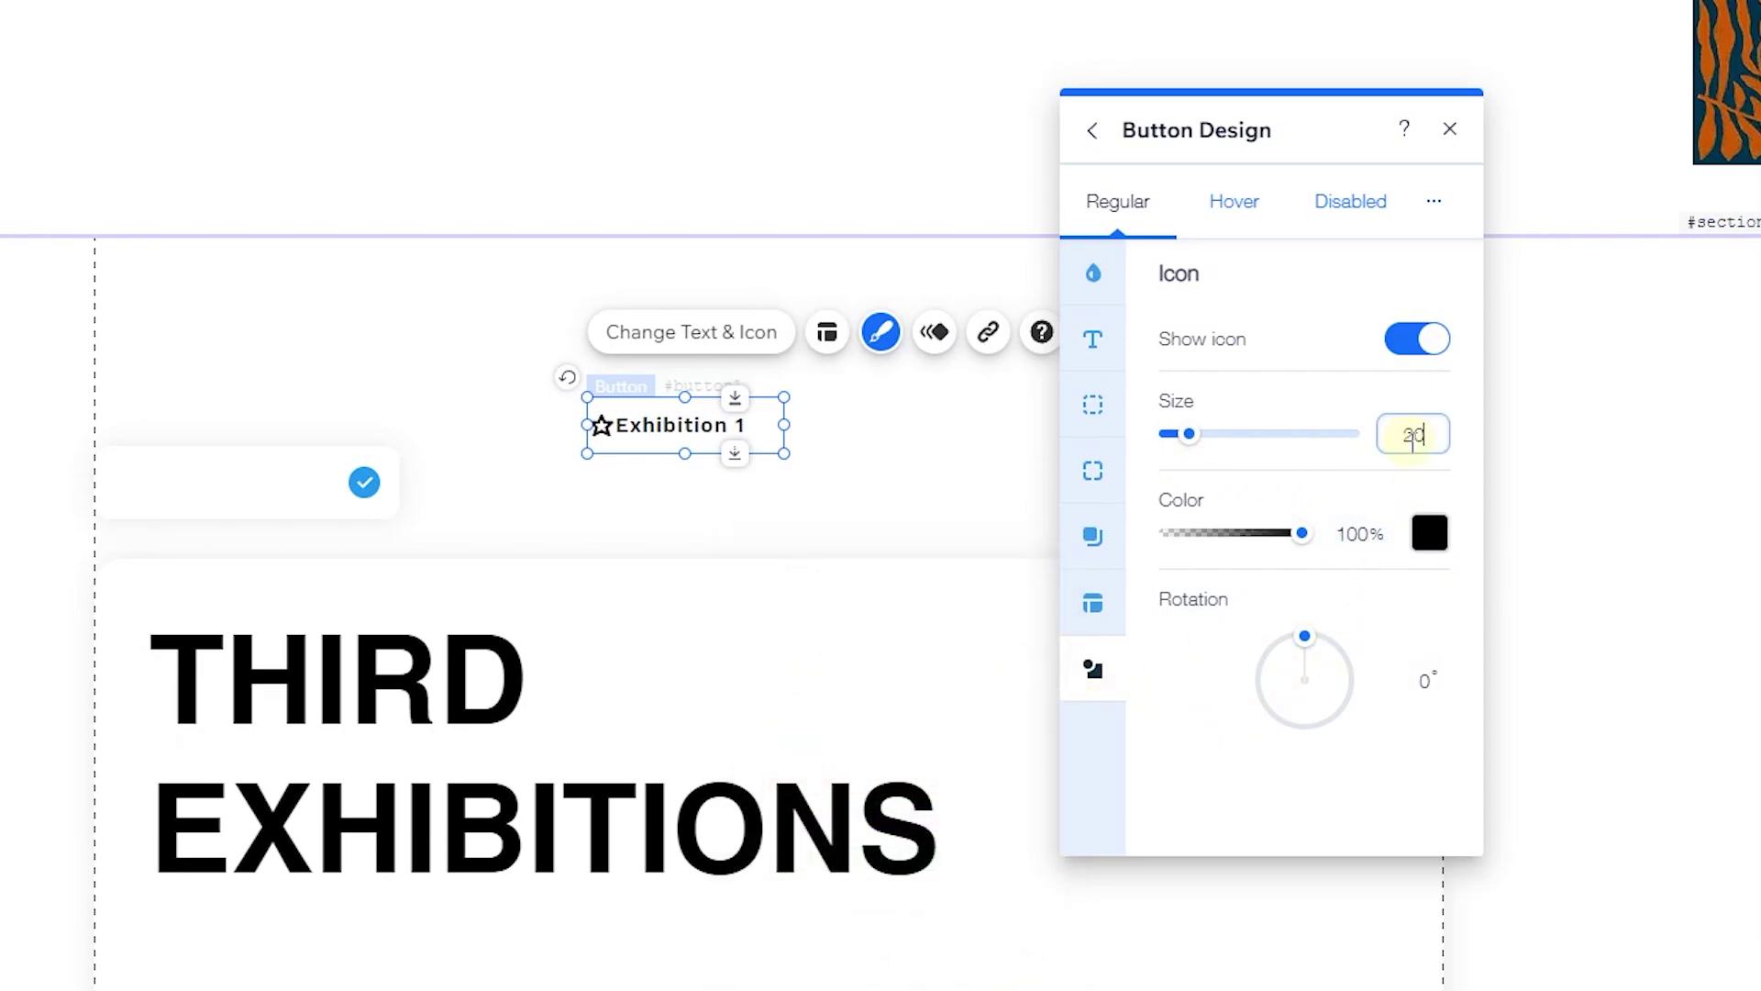
Set the spacing between the button's text and icon to 5 px.
left_click(827, 332)
scroll(624, 257, "down", 2)
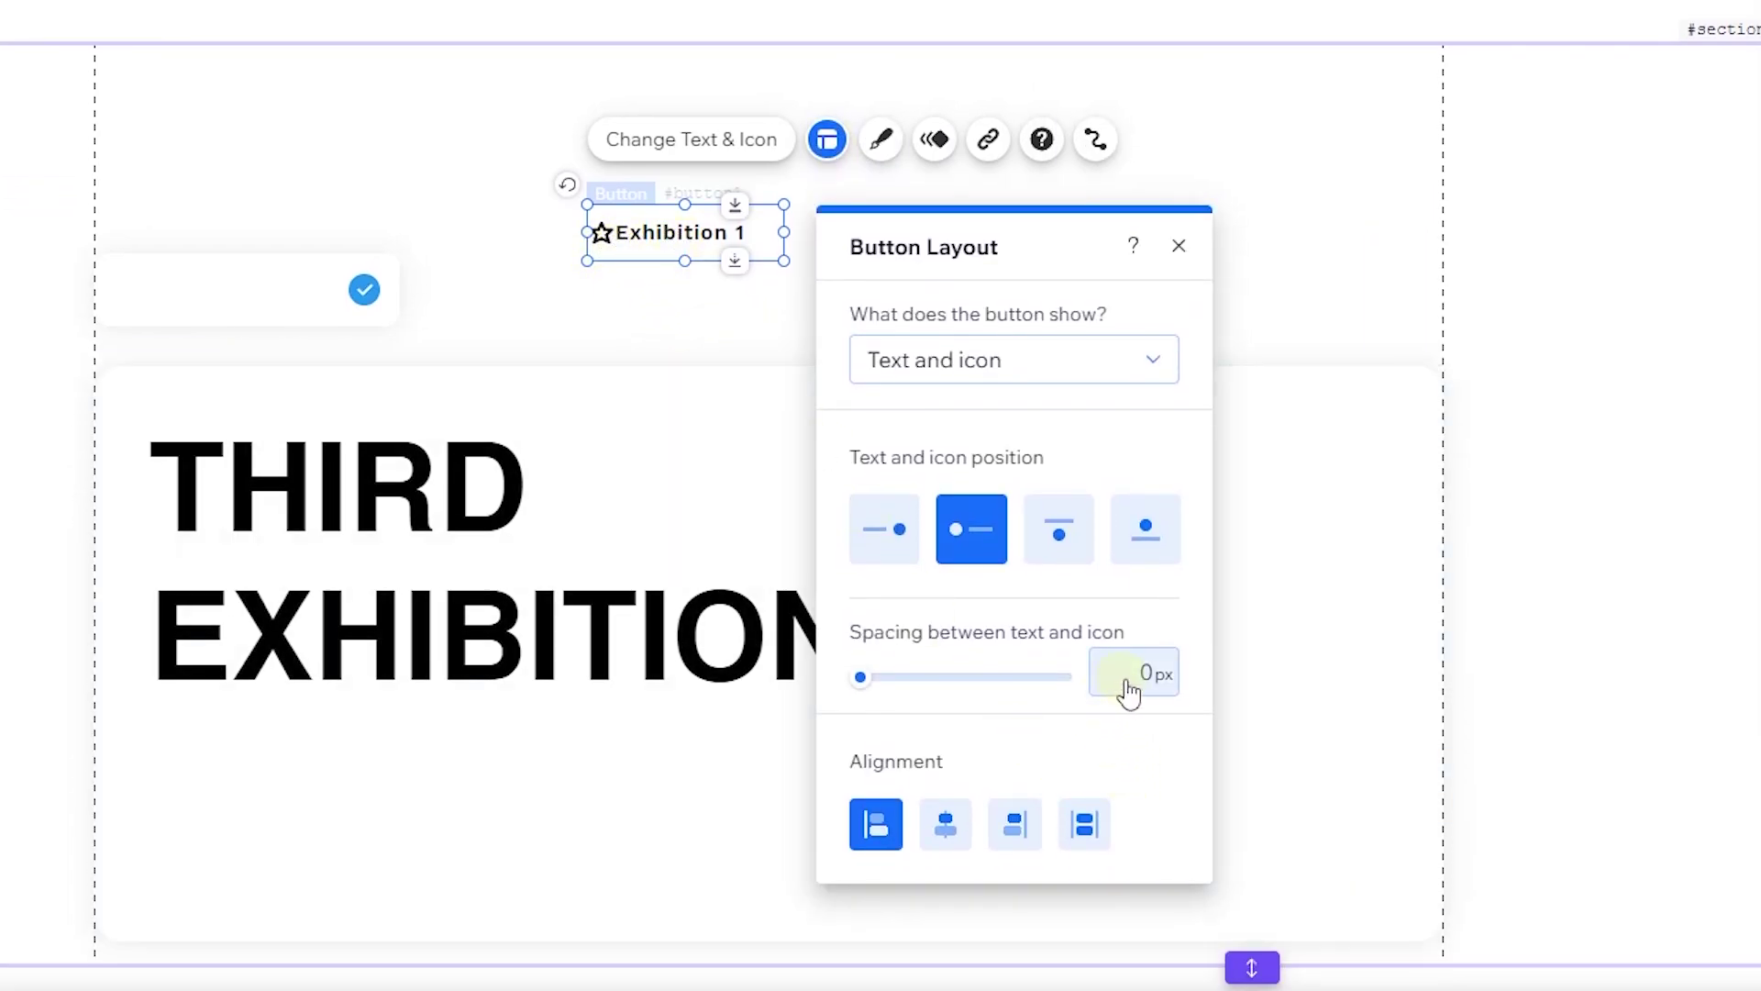
left_click(1129, 688)
type("5")
left_click(1088, 734)
Place the "Exhibition 1" button in the small container box, aligned left, and resize it to about 221 by 53 px to cover the box.
left_click_drag(669, 228, 187, 290)
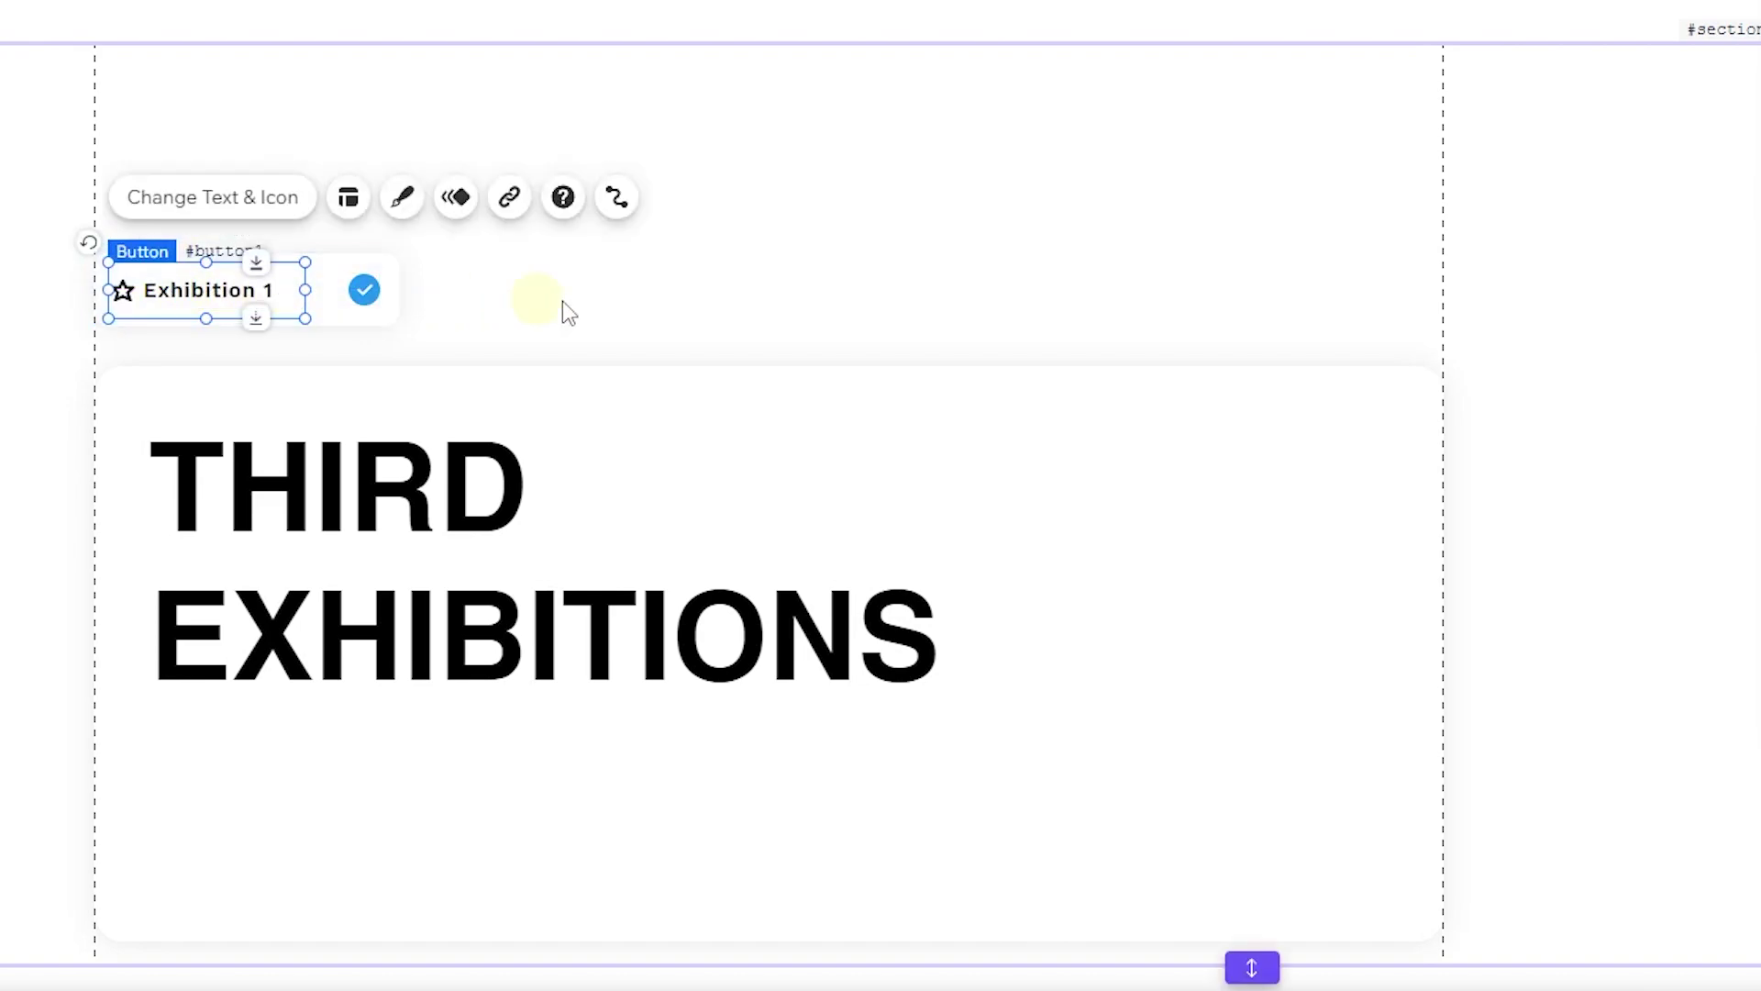
left_click(1630, 340)
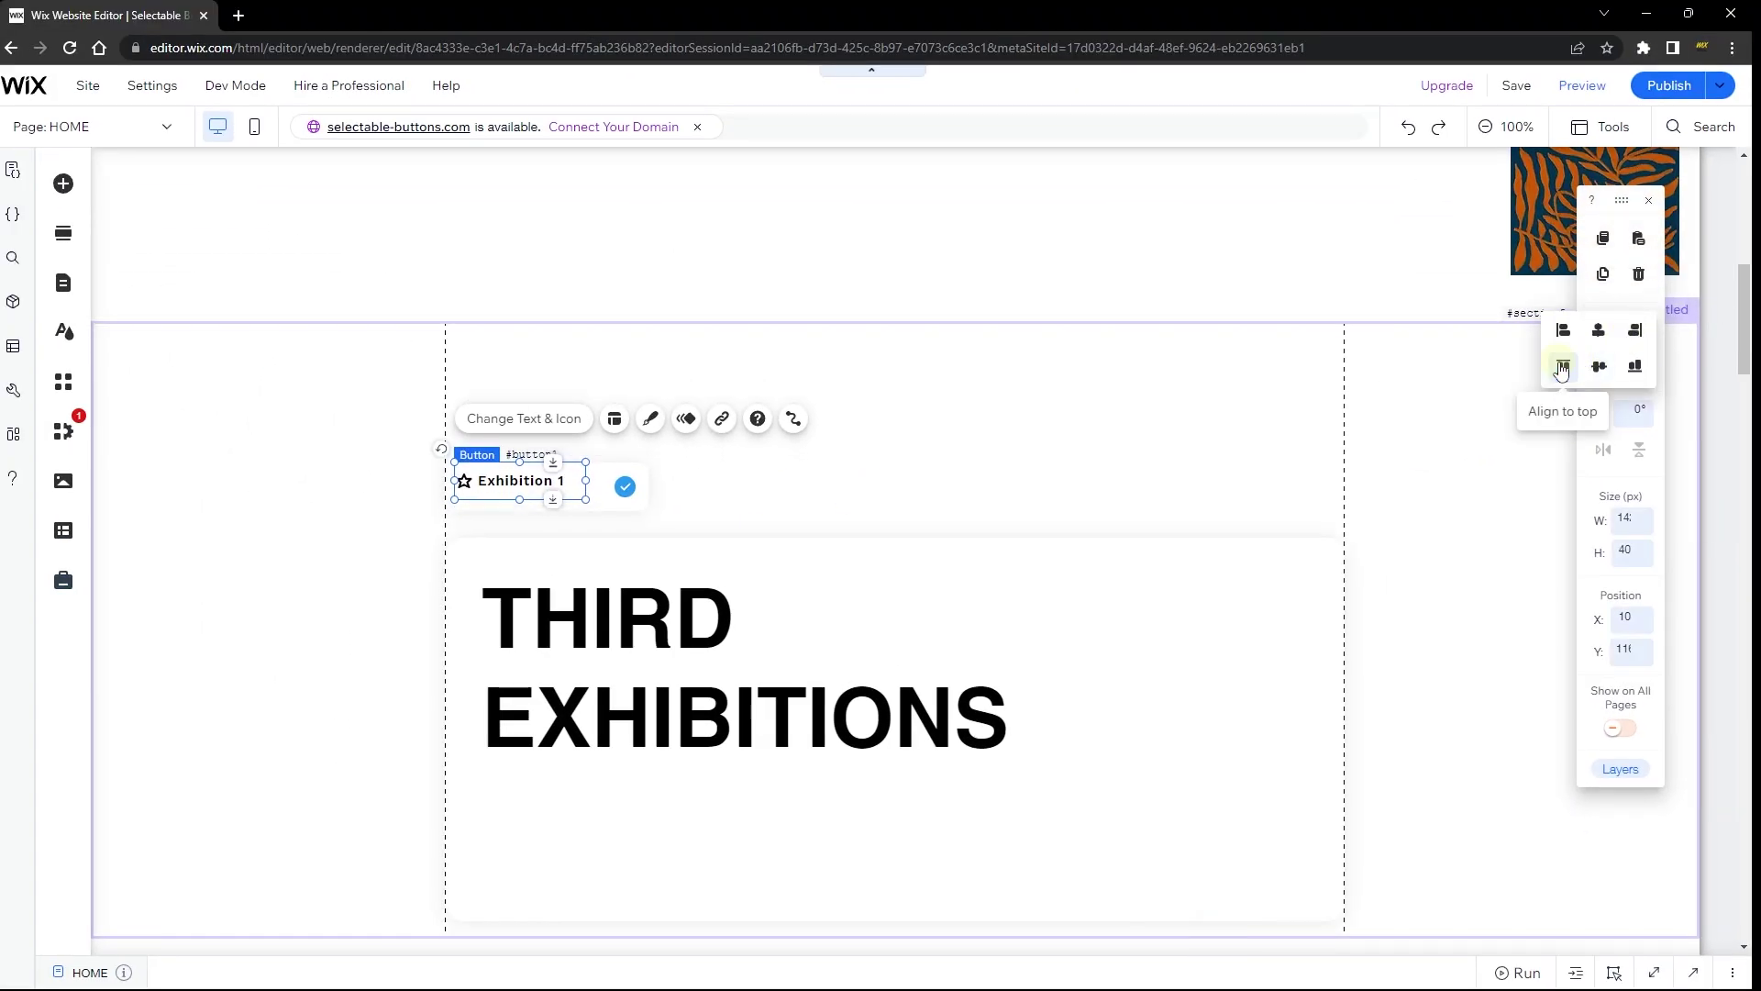
left_click(1562, 330)
left_click_drag(576, 480, 650, 473)
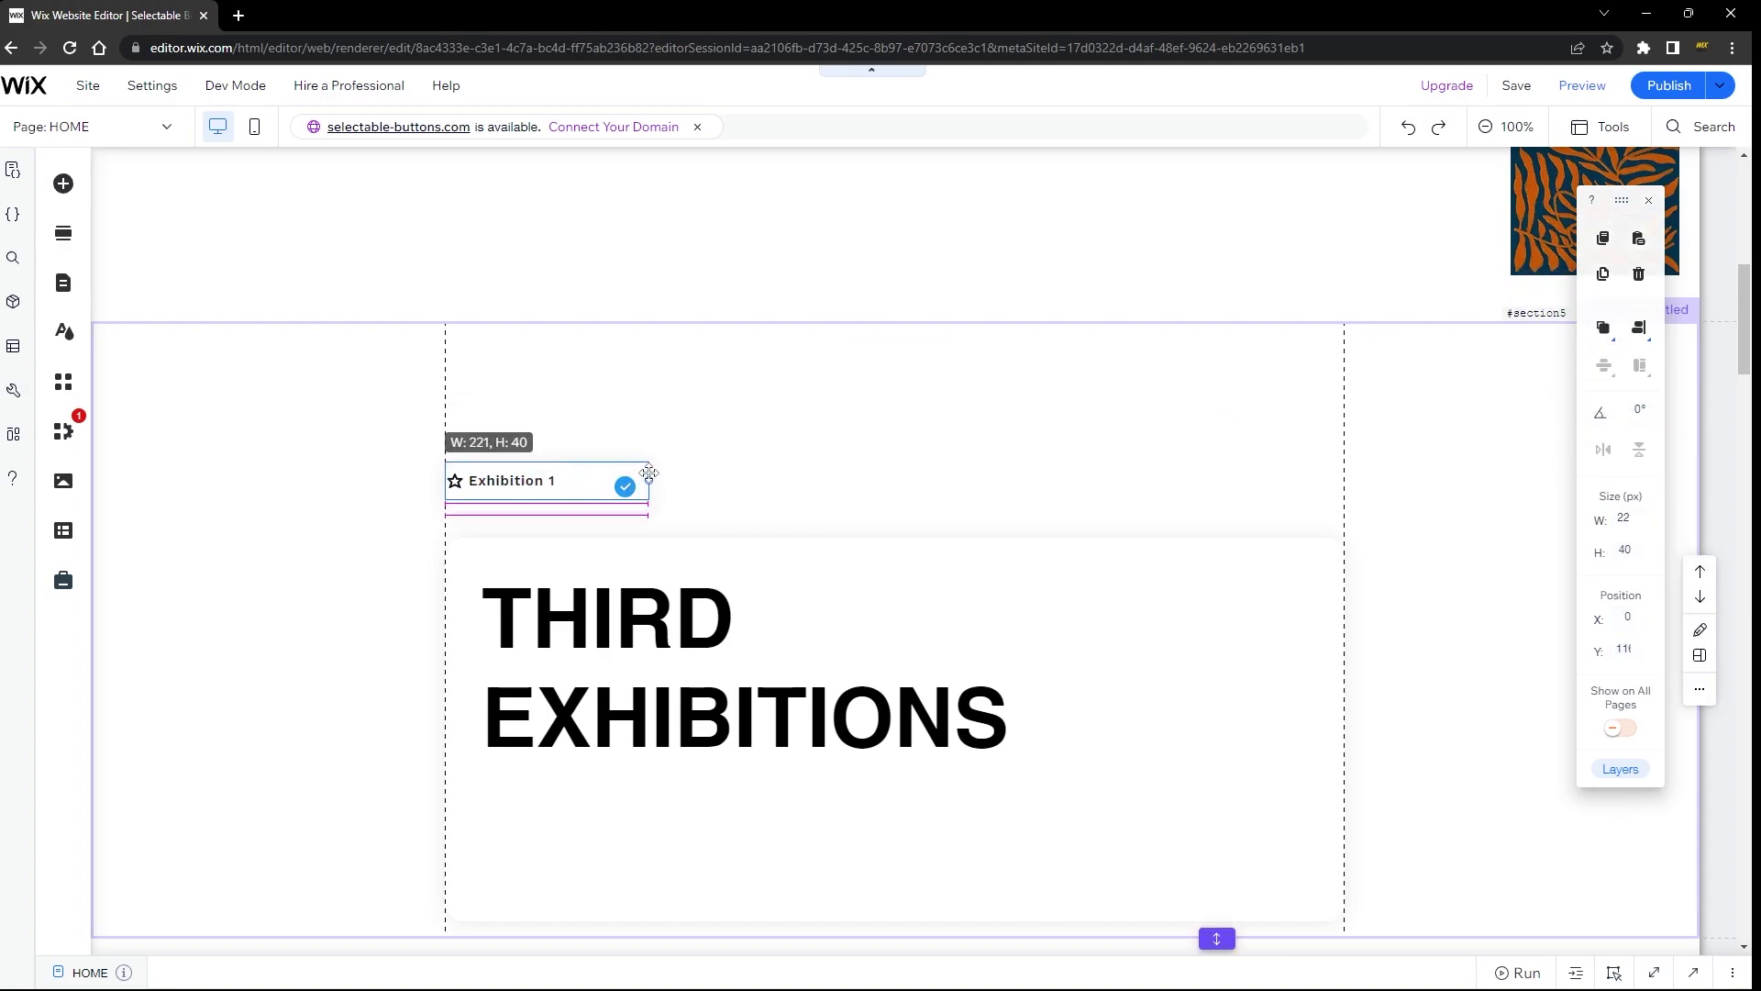
left_click_drag(548, 499, 545, 510)
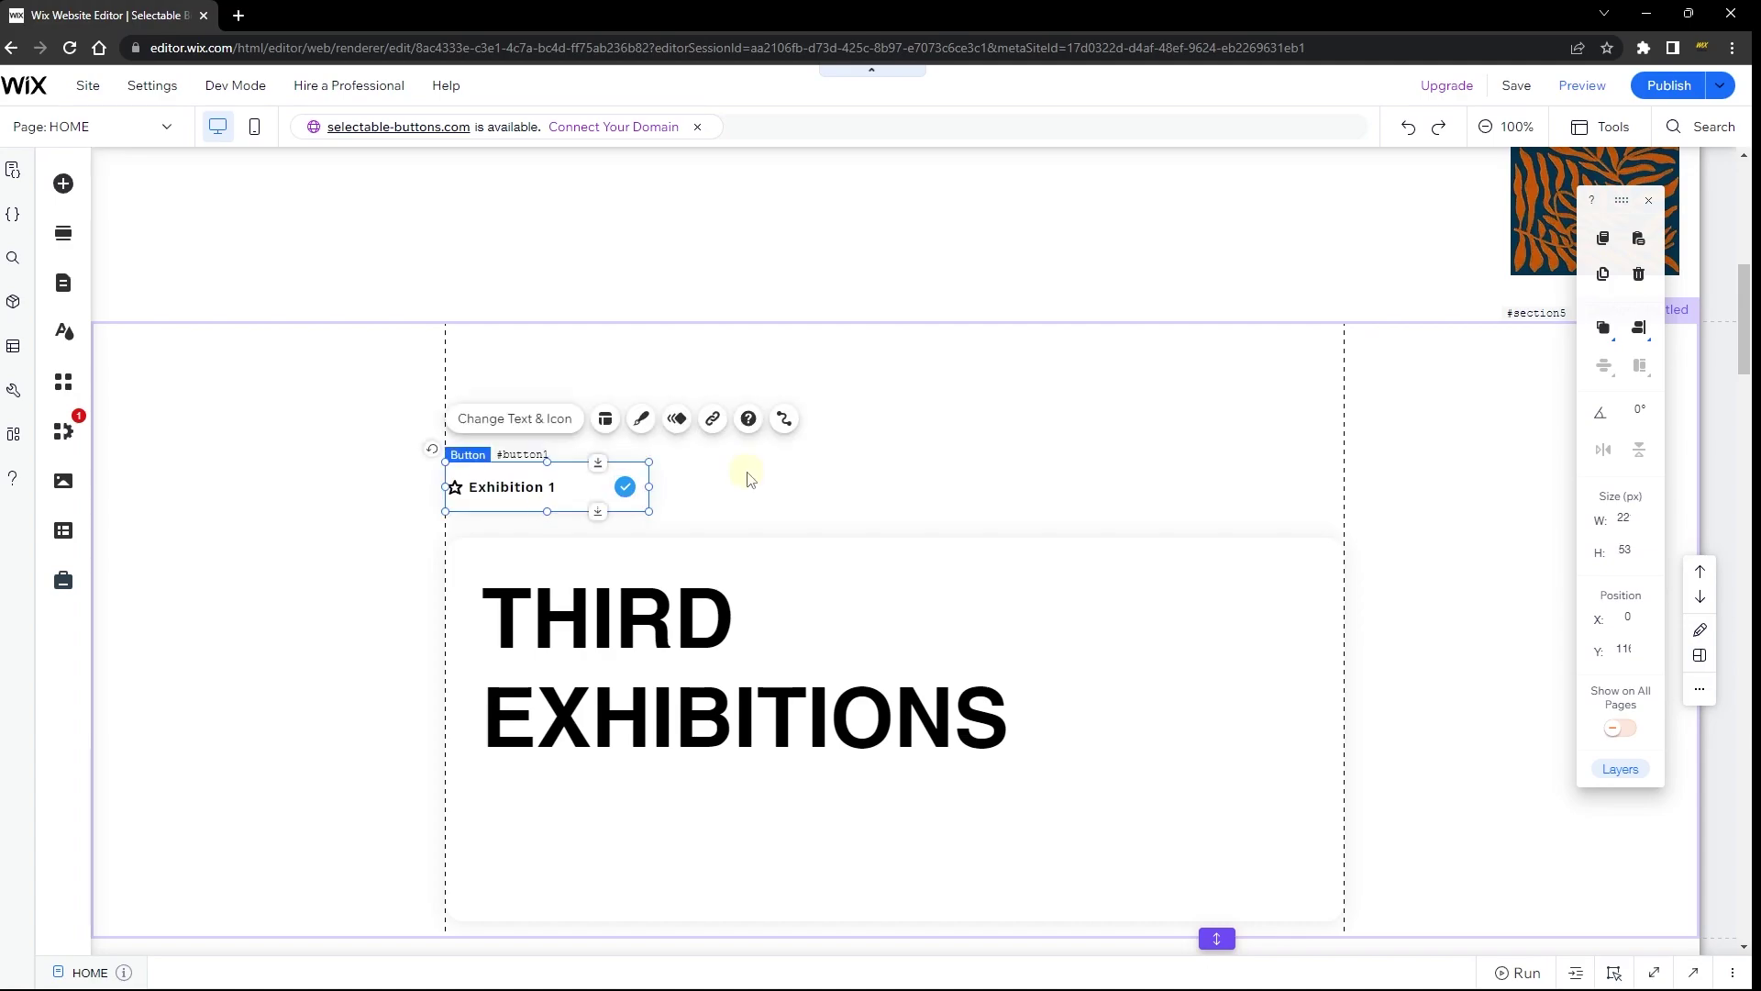
Check the arrange options for the "Exhibition 1" button's stacking order over the check icon.
left_click(748, 477)
left_click(588, 480)
right_click(572, 479)
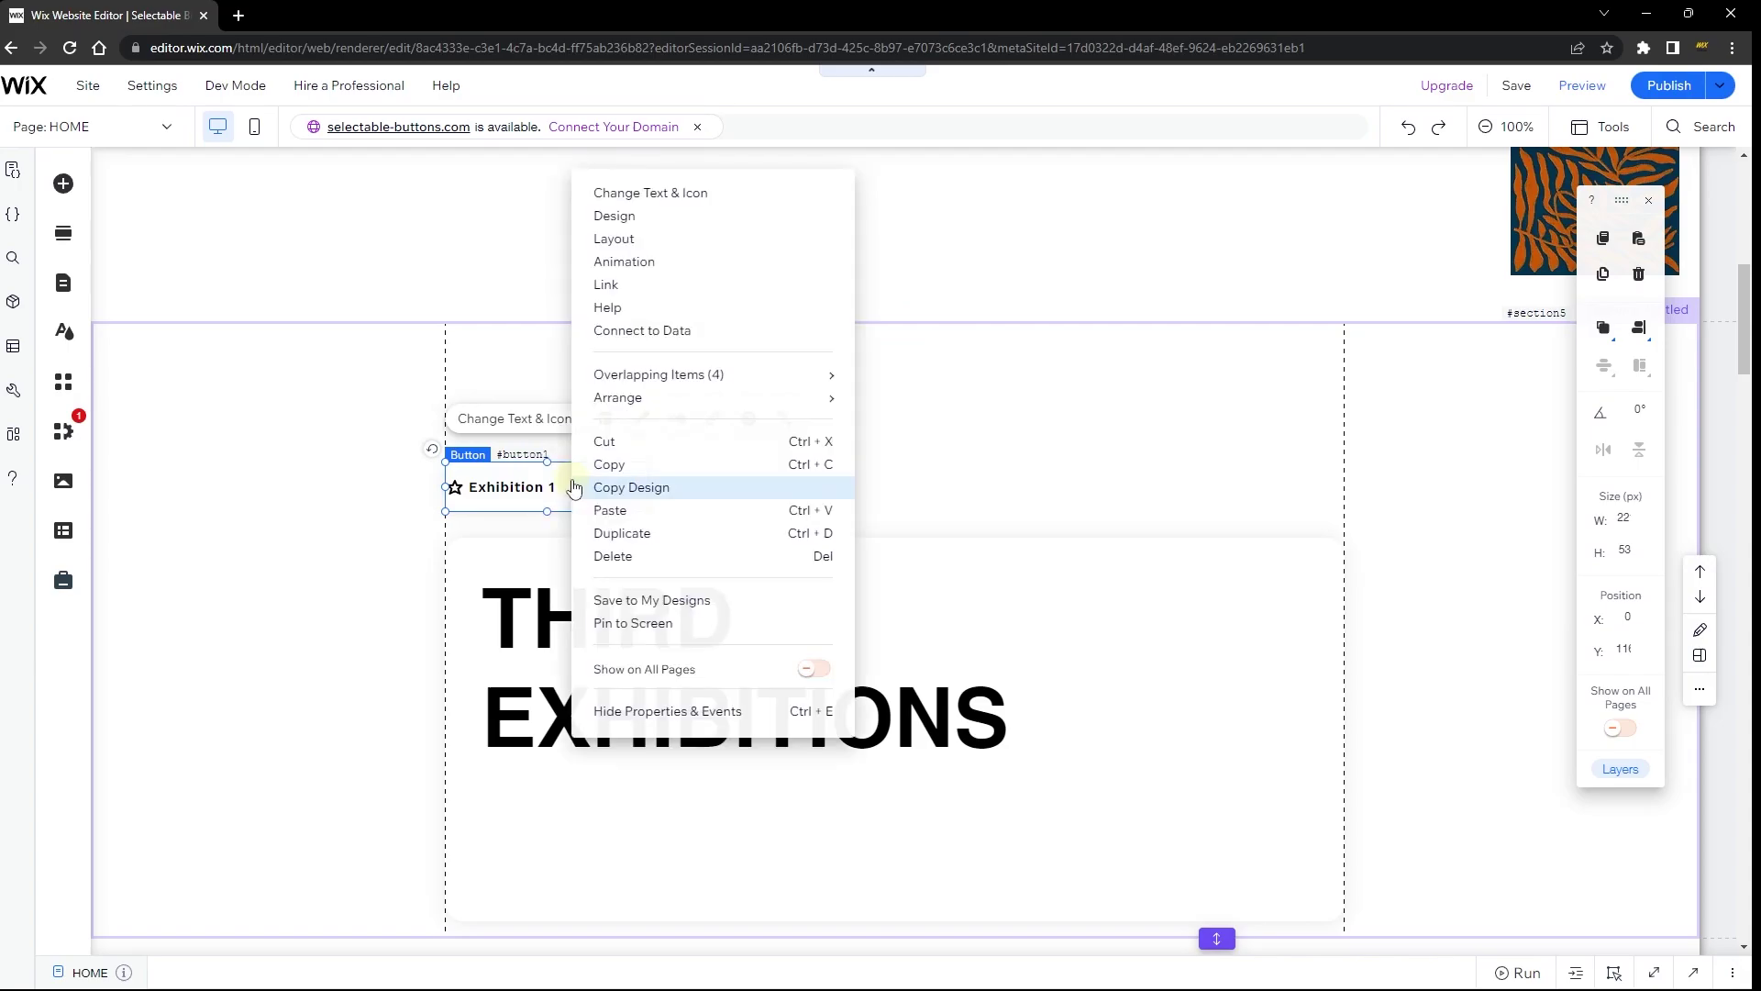
mouse_move(743, 398)
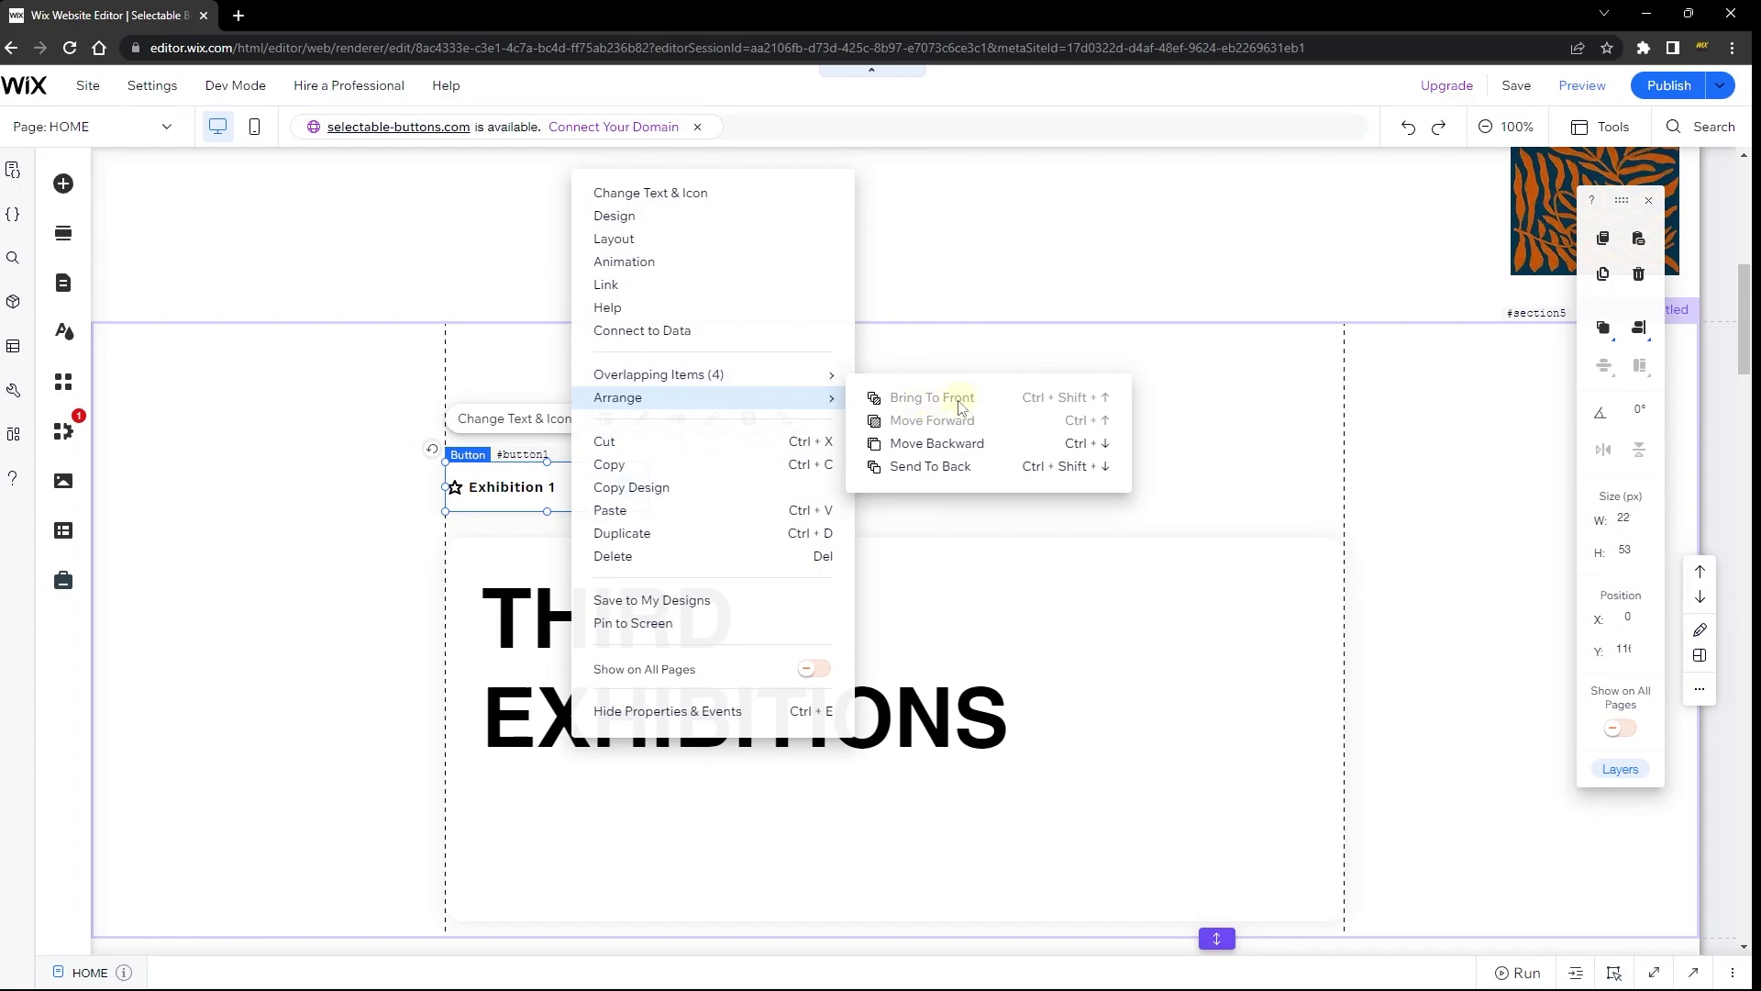
left_click(1193, 403)
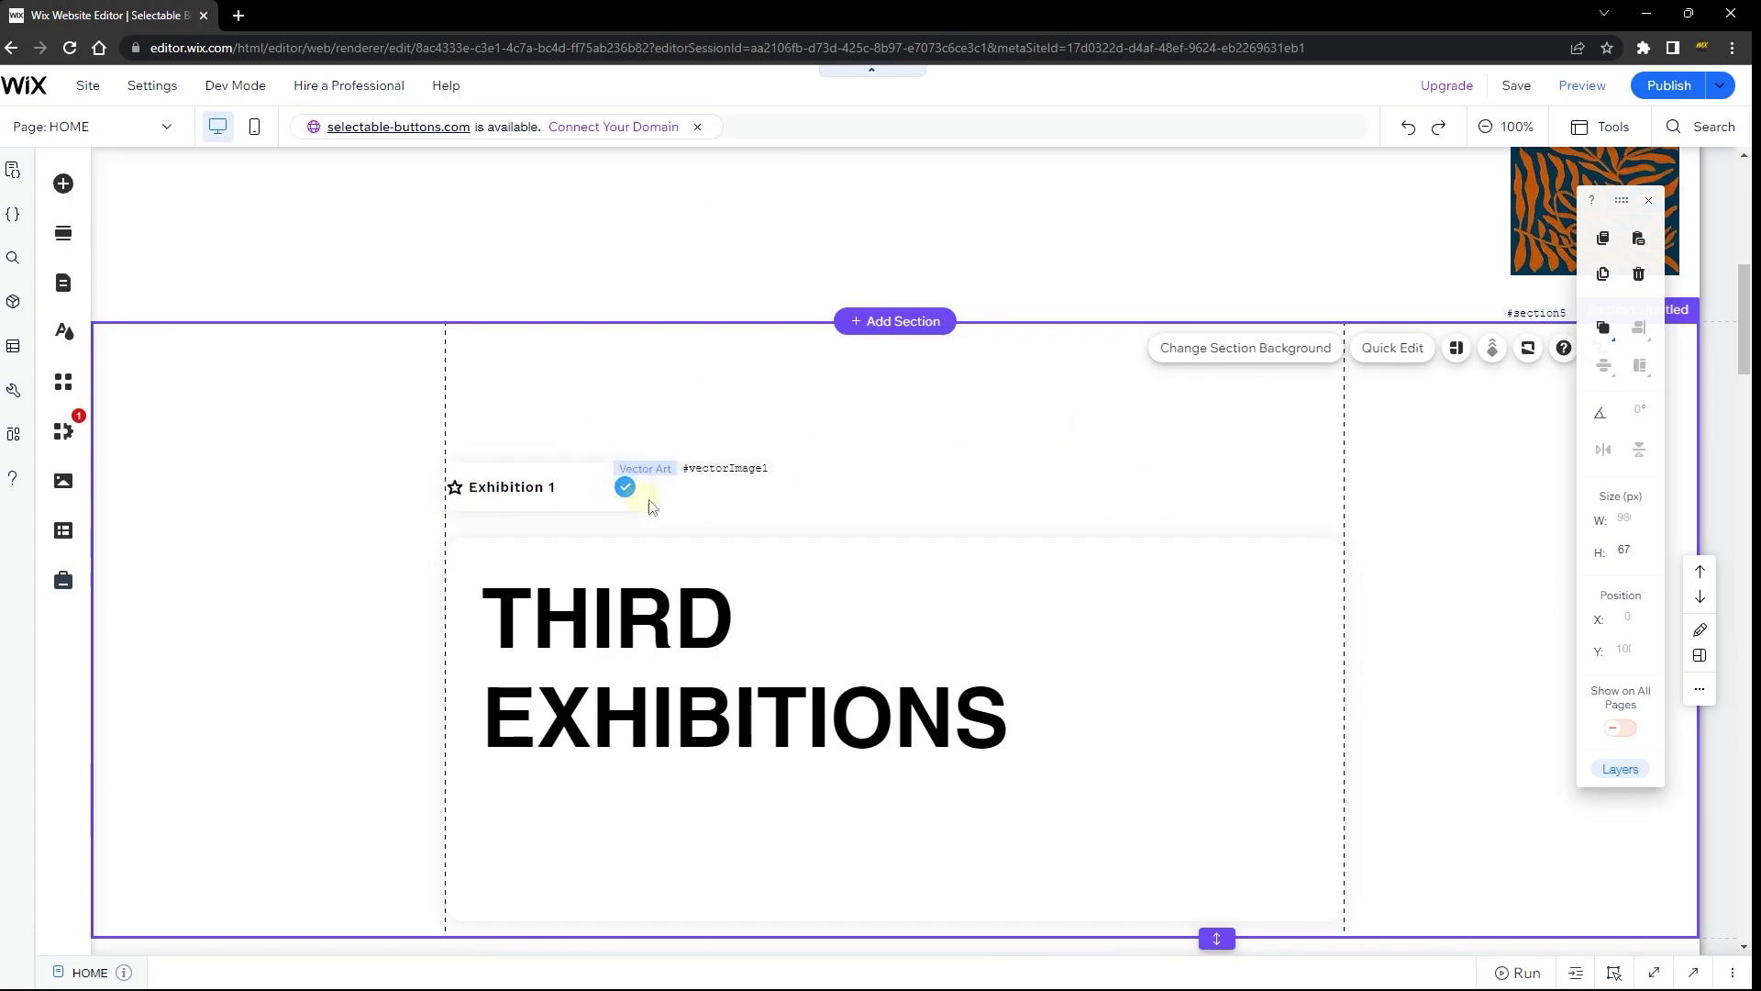
Narrow the "Exhibition 1" button to about 195 px wide and place a duplicate of its container box beside the original at x 240.
left_click(573, 498)
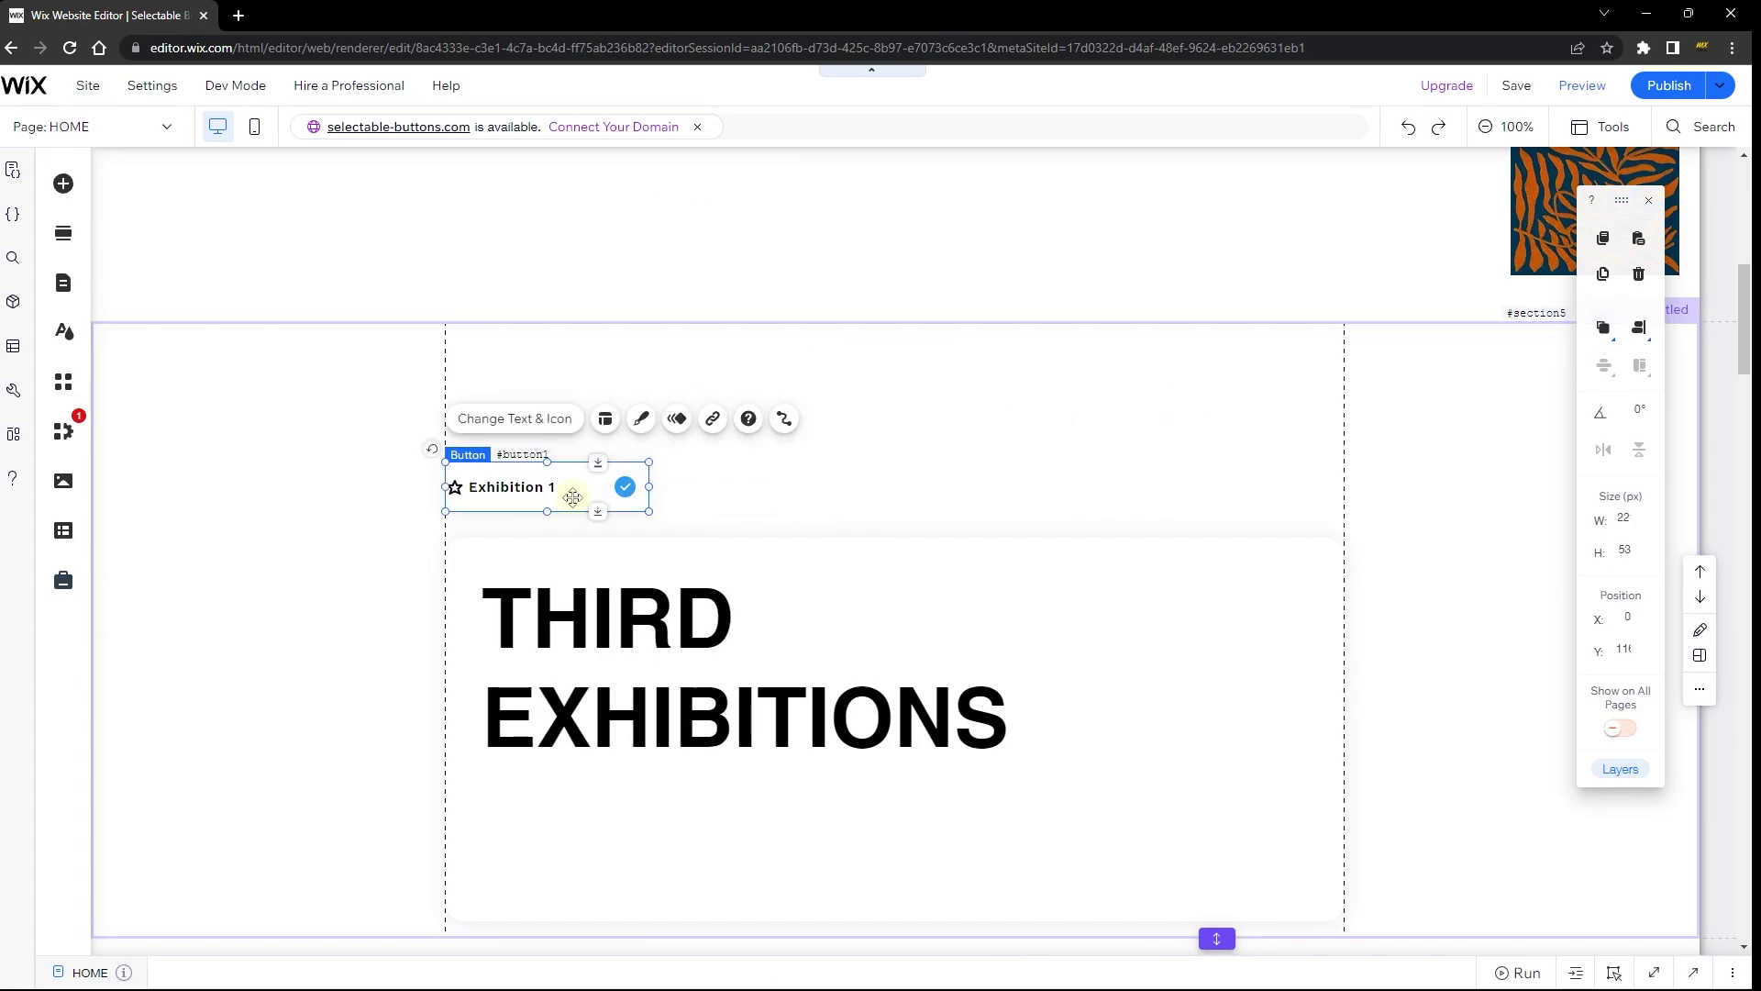
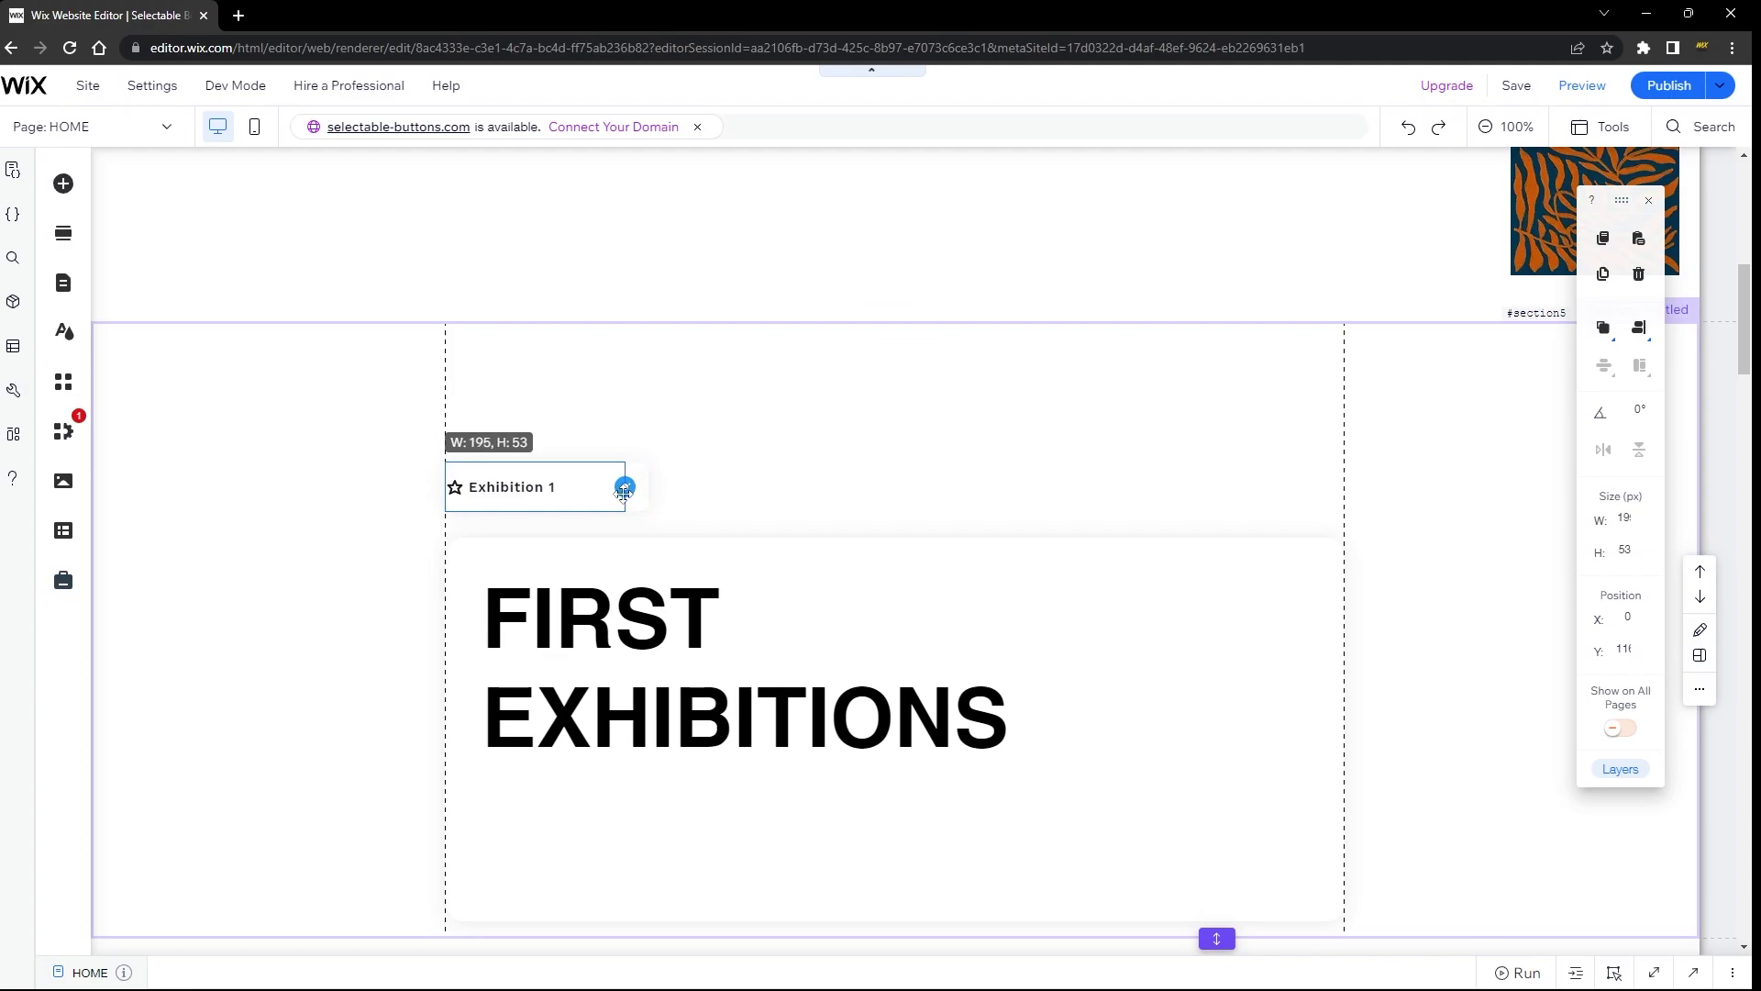
left_click(645, 508)
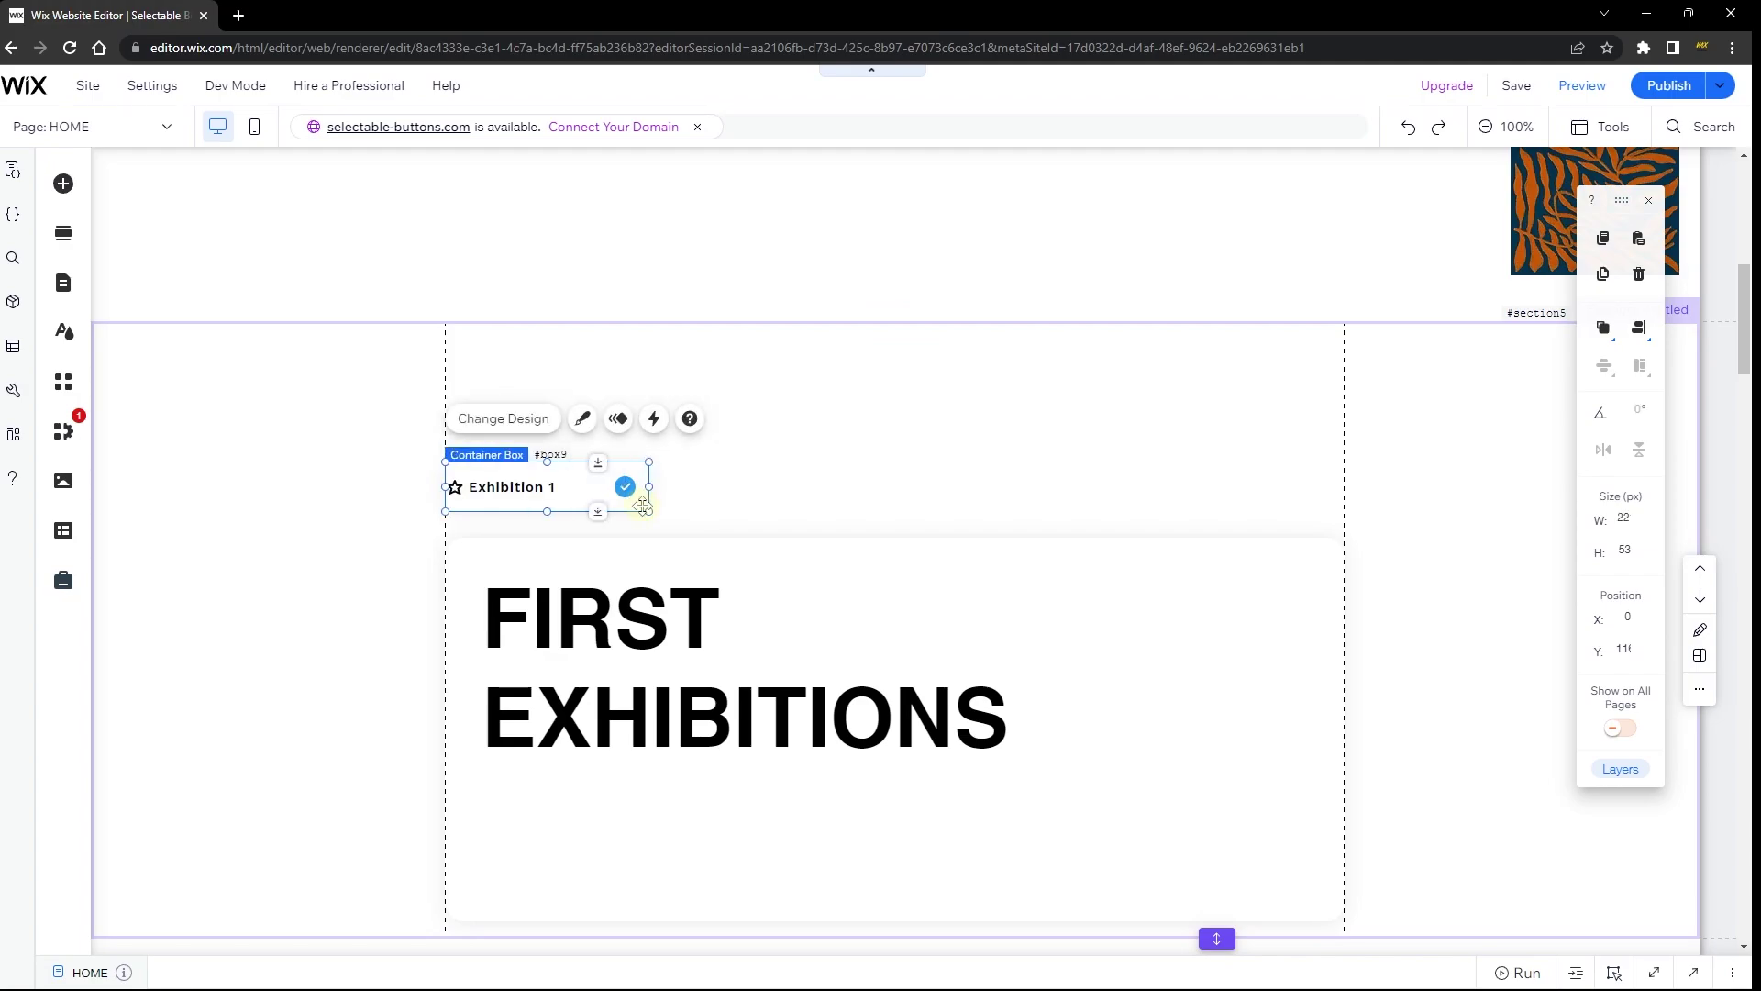
right_click(642, 506)
left_click(679, 485)
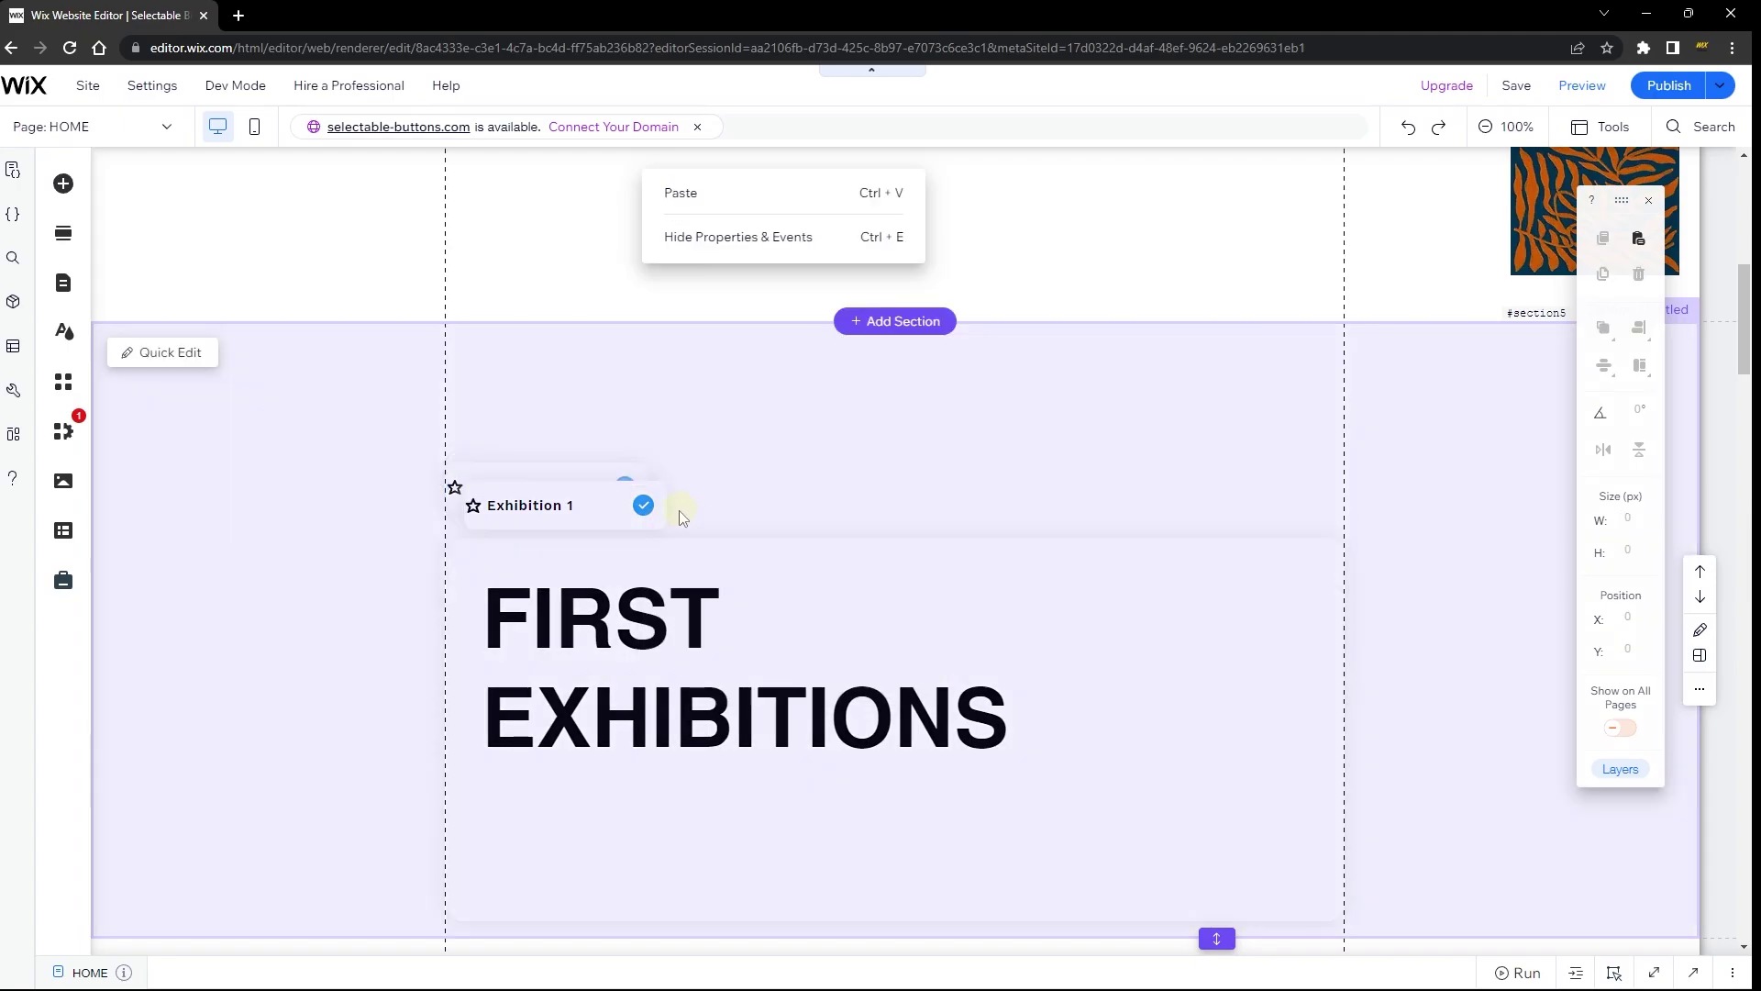
left_click_drag(679, 510, 863, 499)
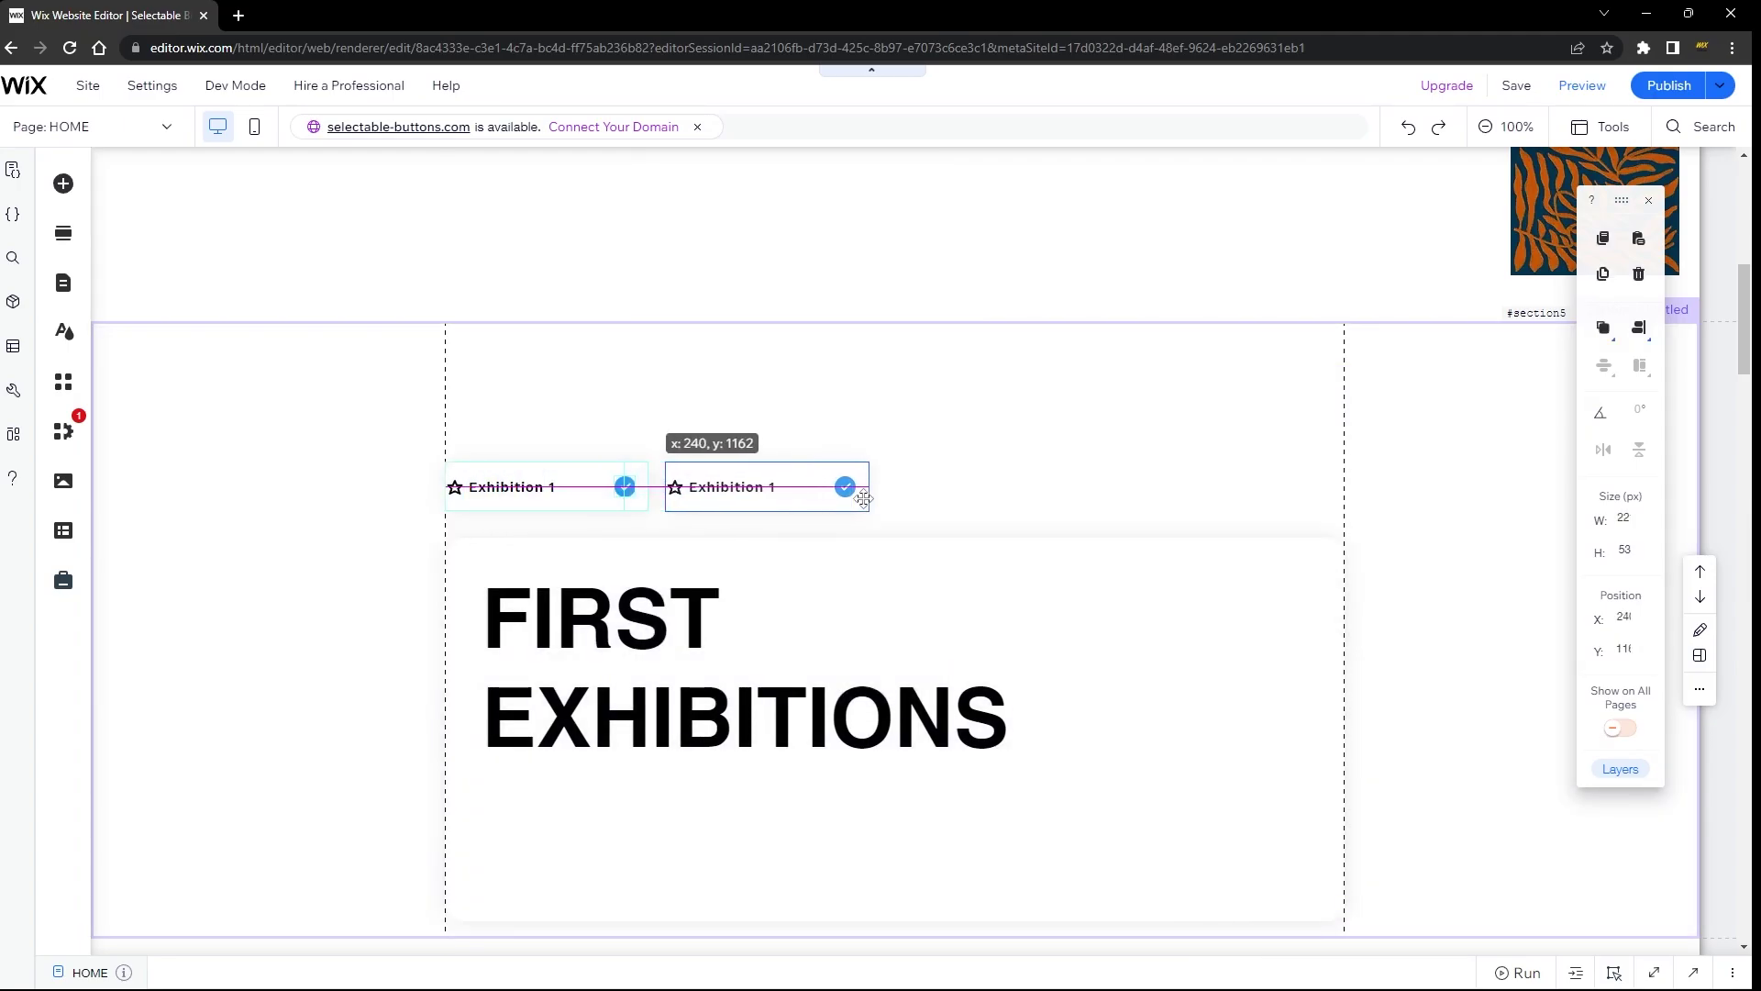
Duplicate the second container box and place the copy after it as the third box in the row.
right_click(864, 499)
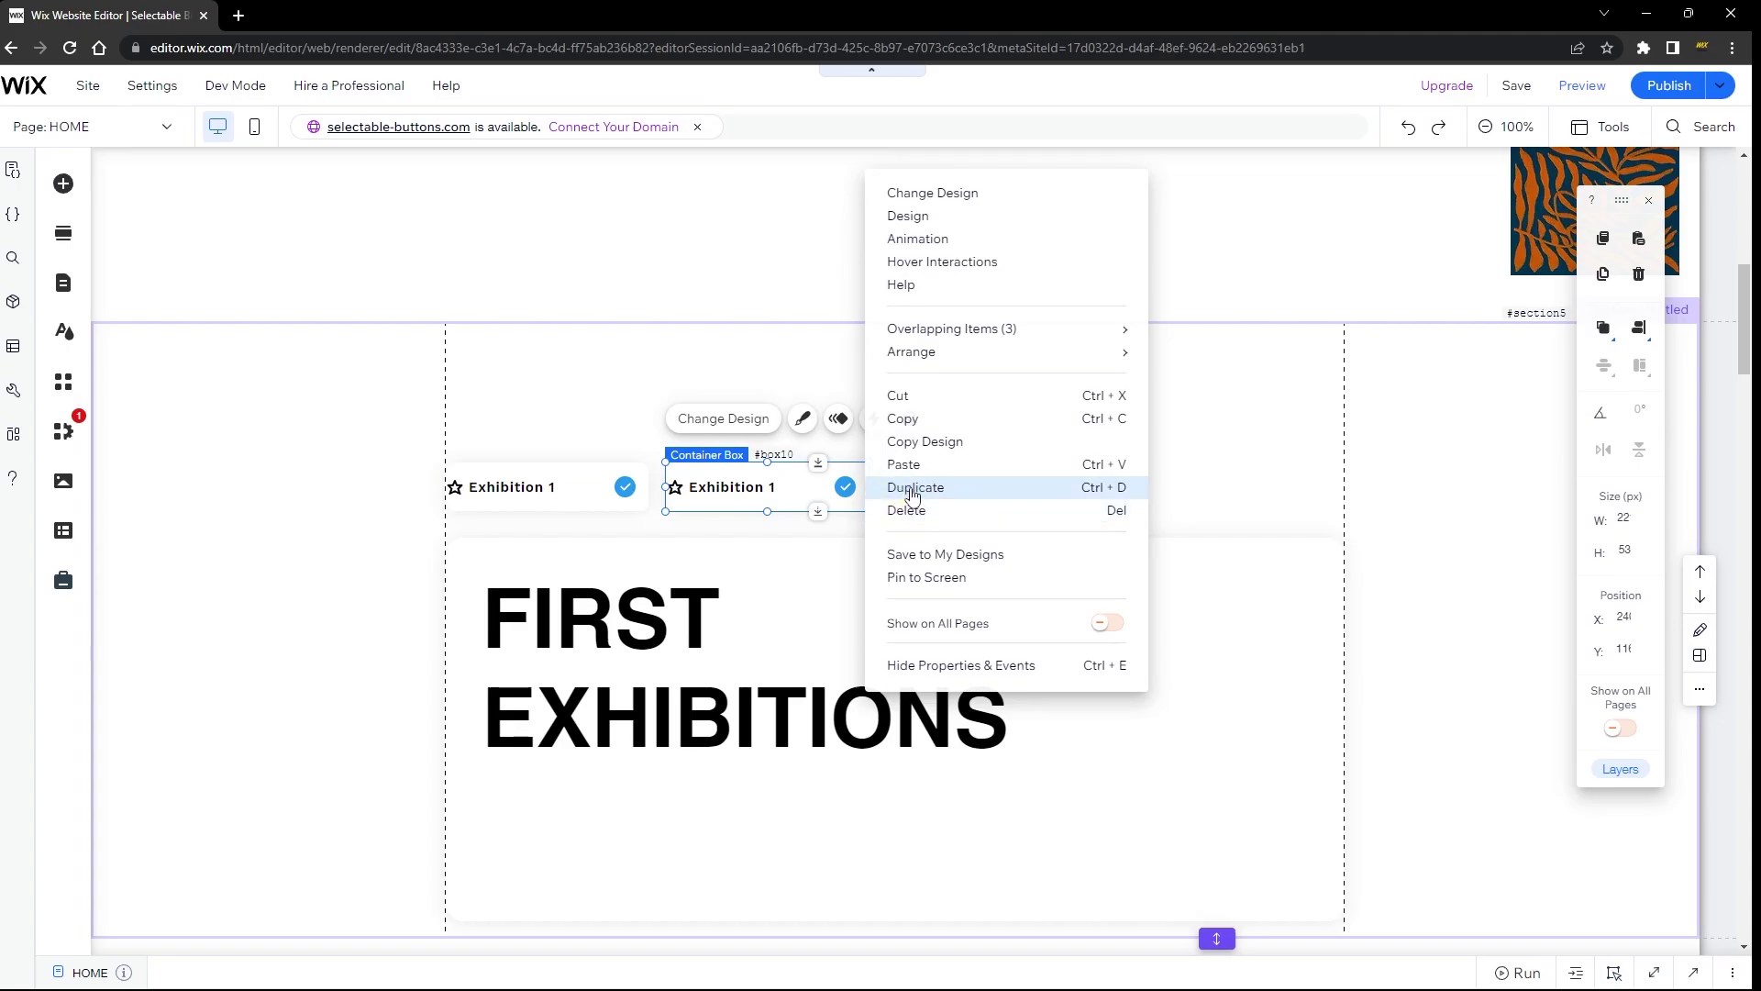
left_click(912, 495)
left_click_drag(876, 514, 1077, 496)
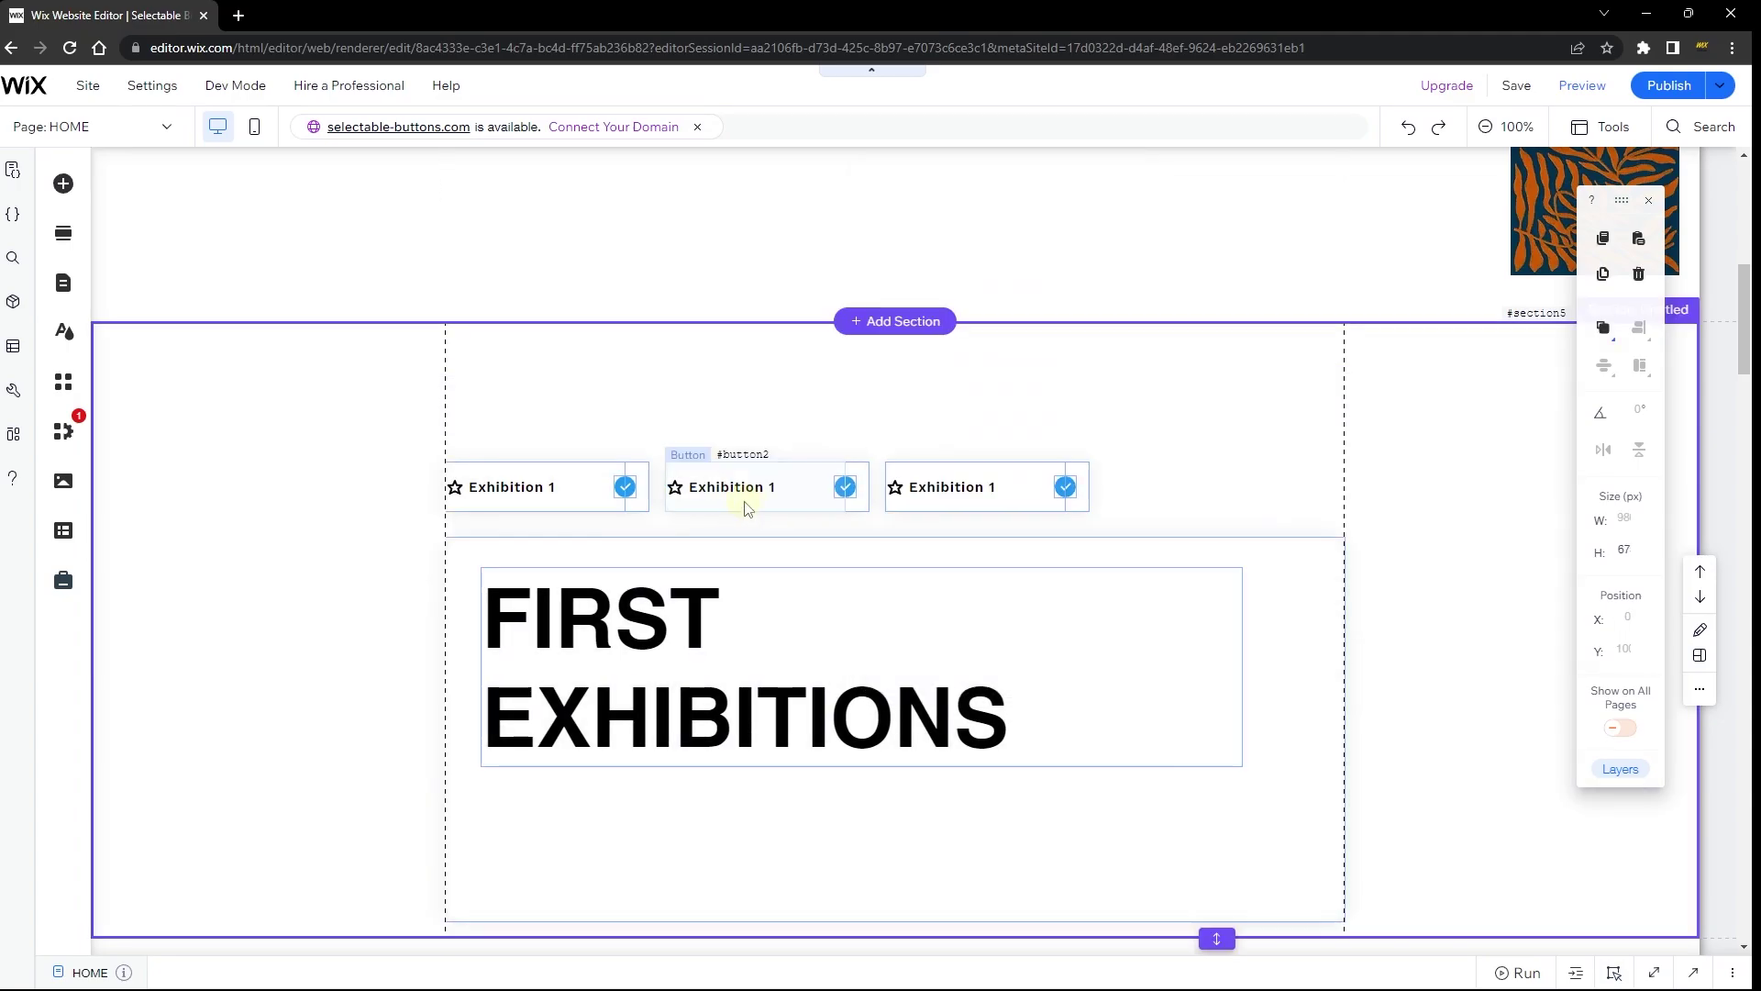
Change the label of the button in the second container box to "Exhibition 2".
left_click(744, 493)
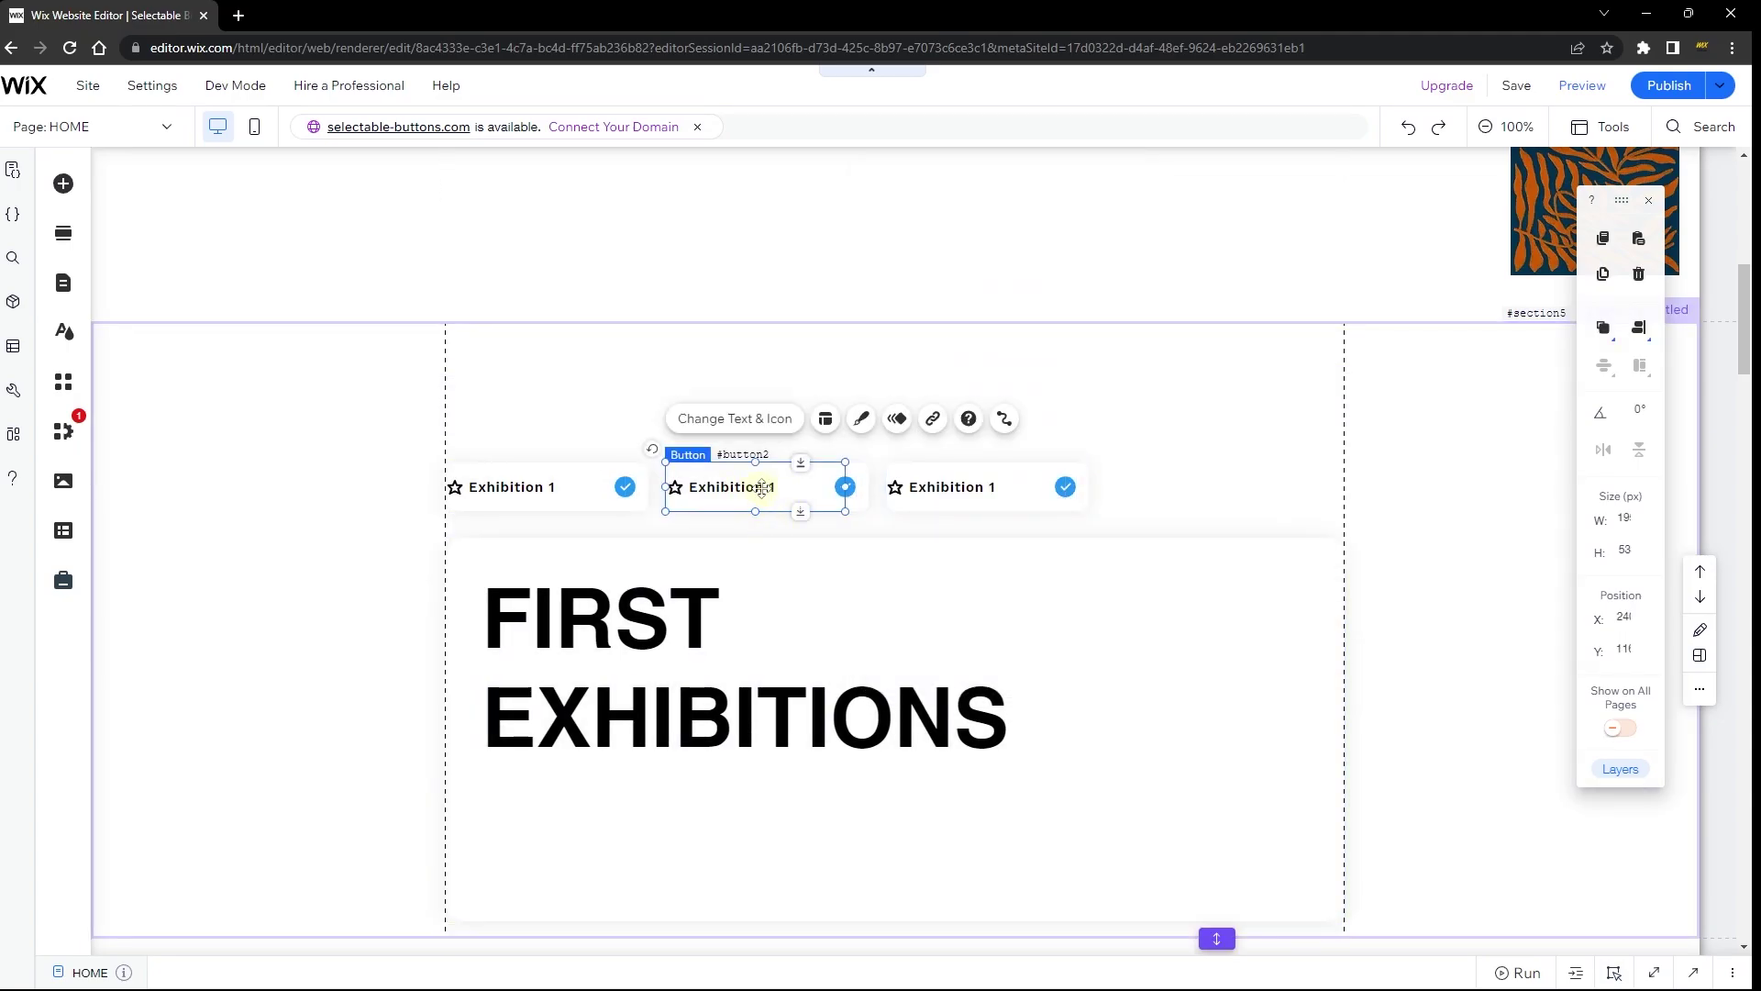
left_click(734, 418)
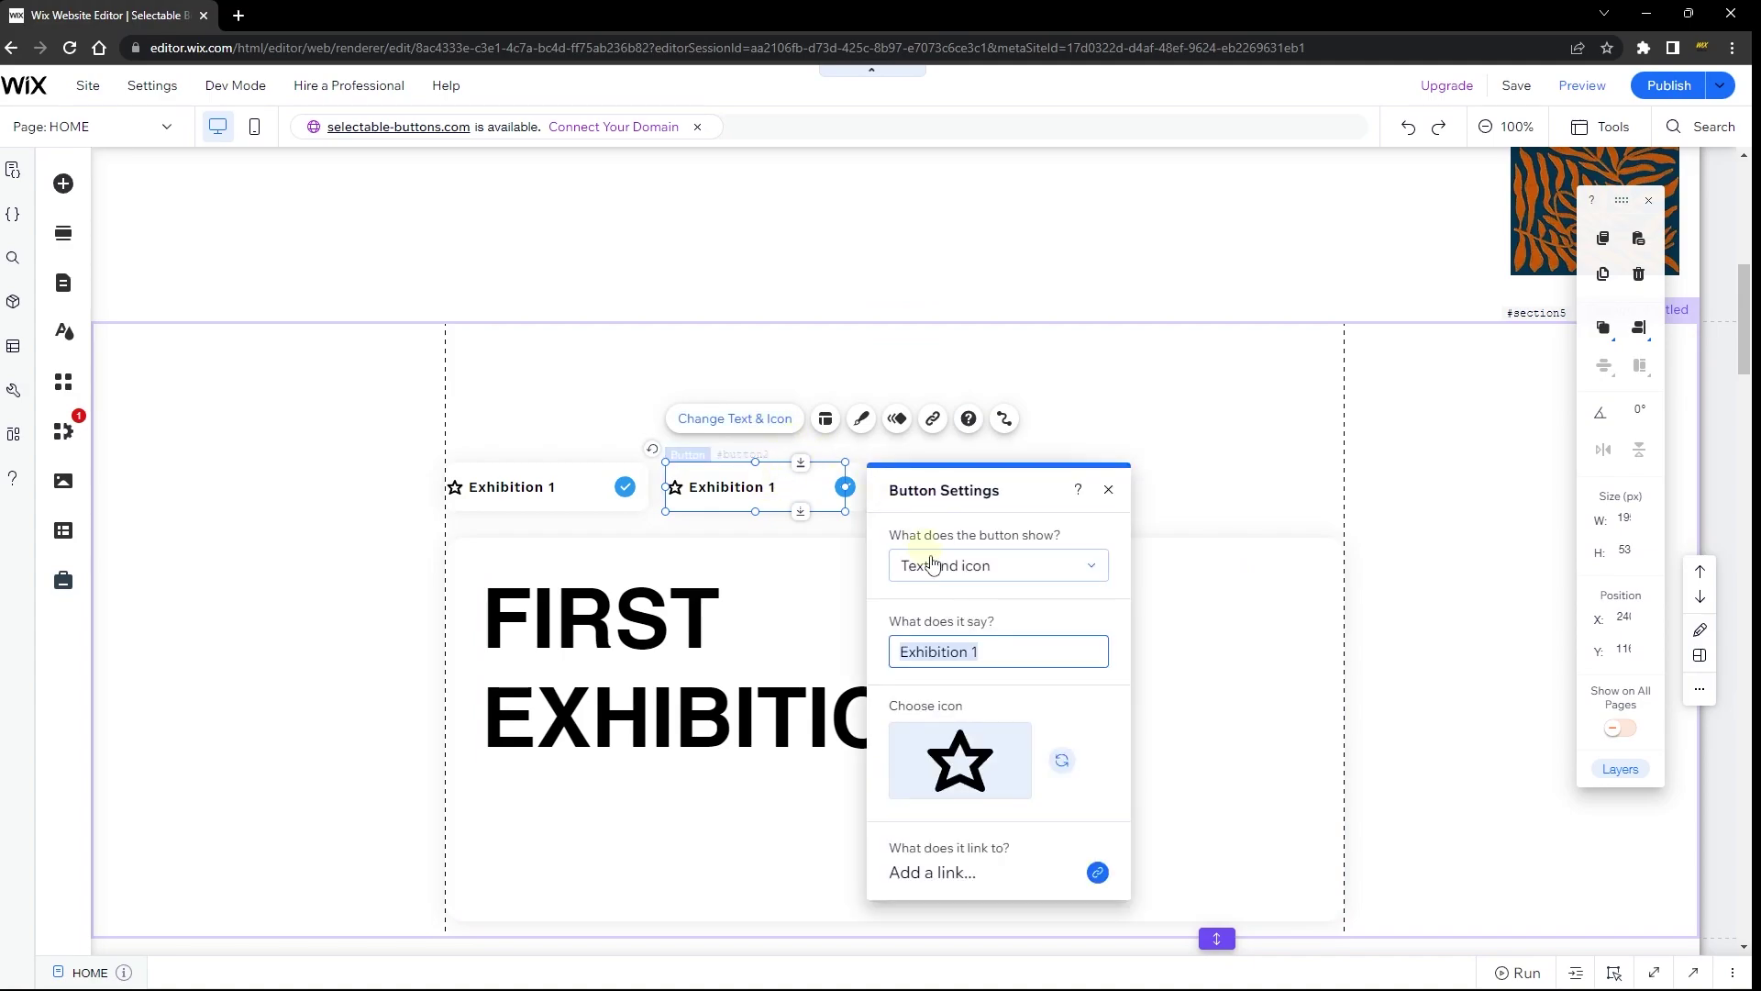
left_click(998, 650)
key("BackSpace")
type("2")
left_click(1108, 489)
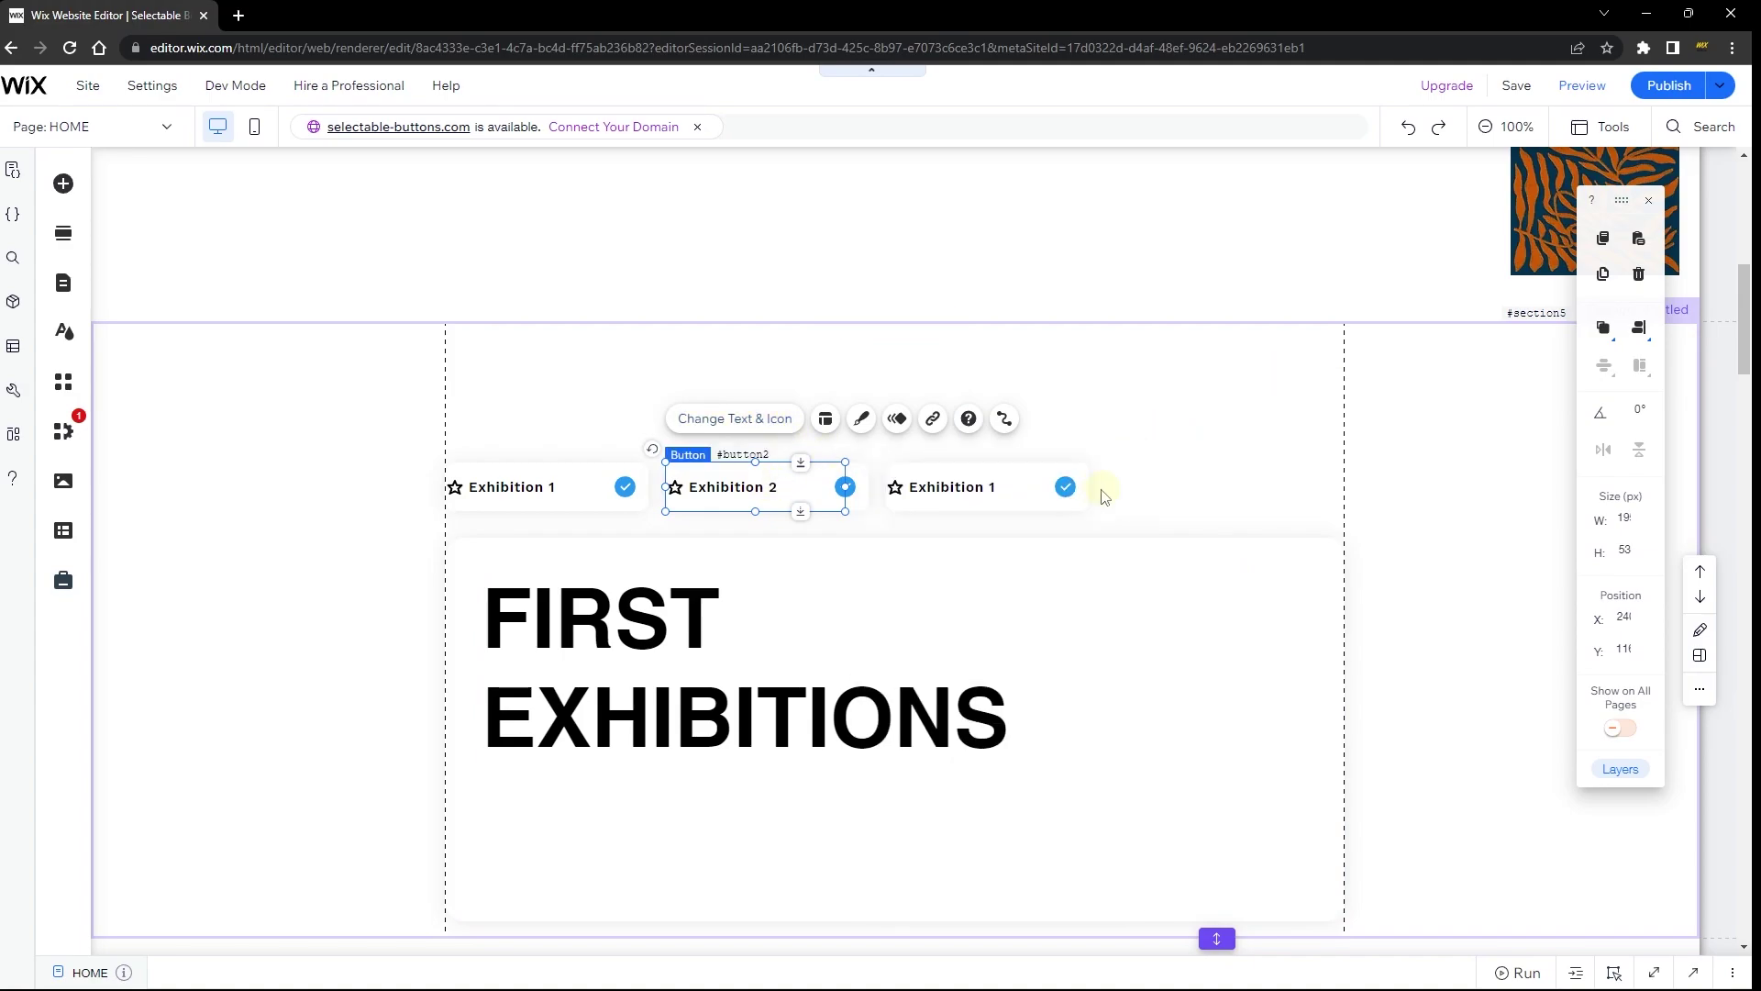
Change the label of the button in the third container box to "Exhibition 3".
left_click(954, 484)
left_click(998, 417)
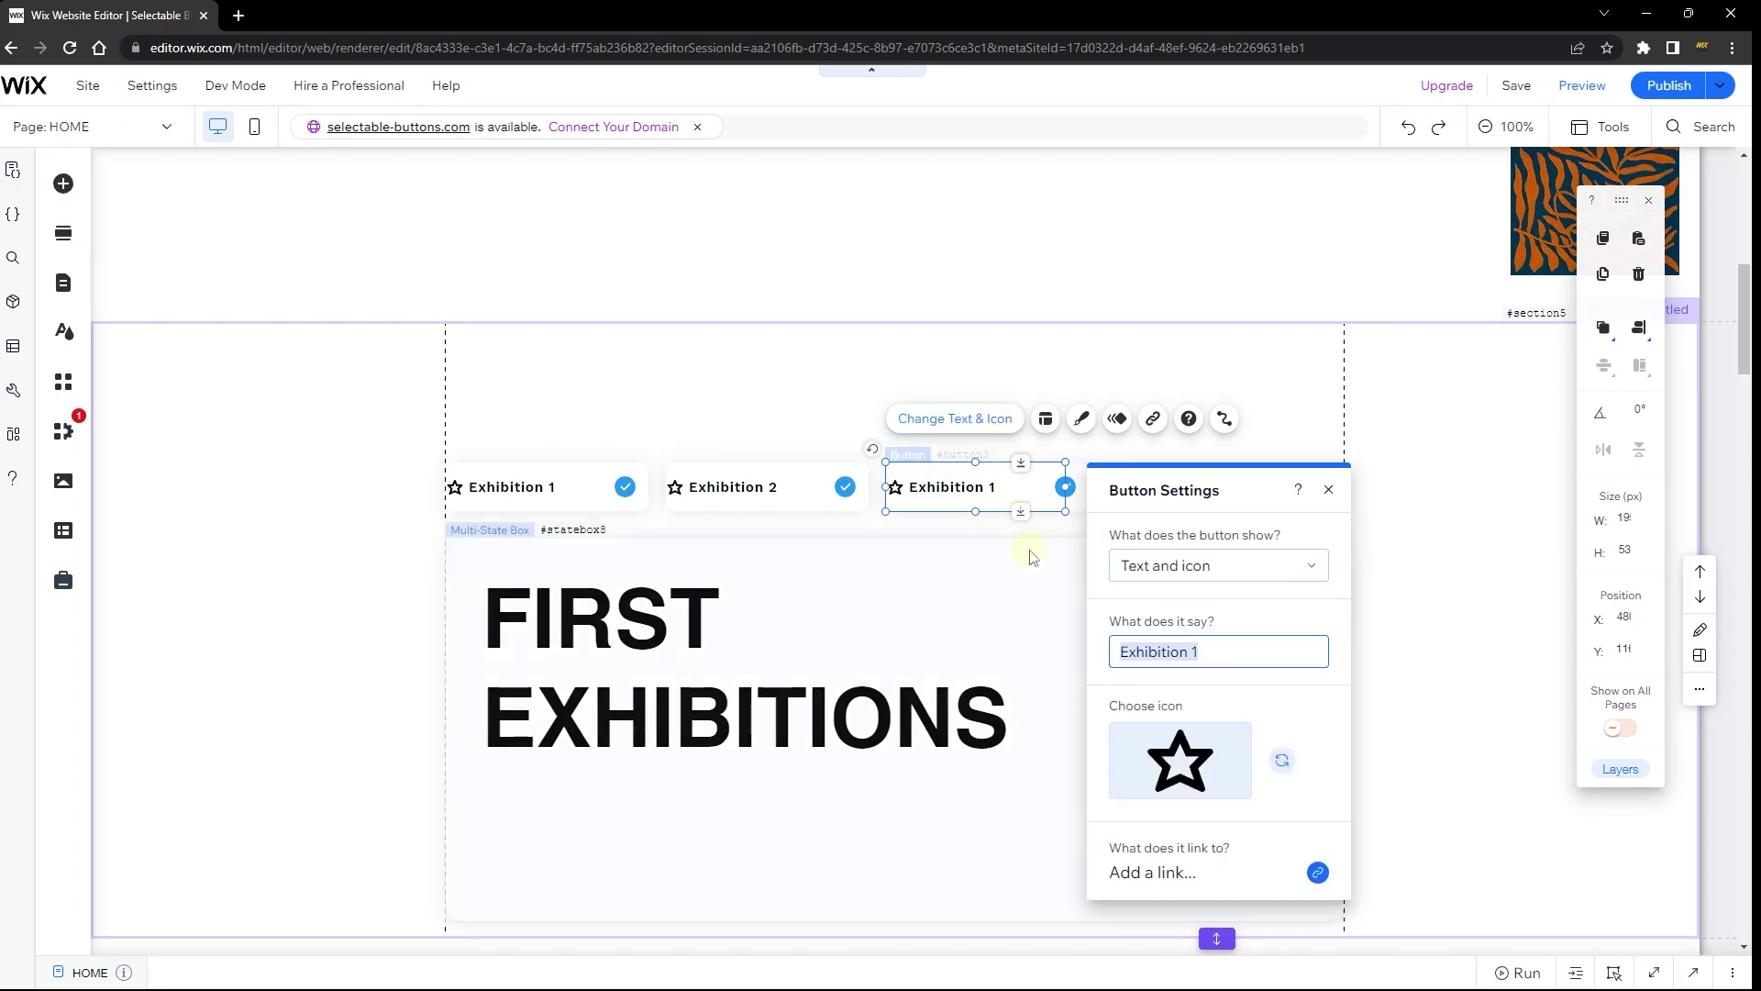
key("BackSpace")
type("3")
left_click(1169, 491)
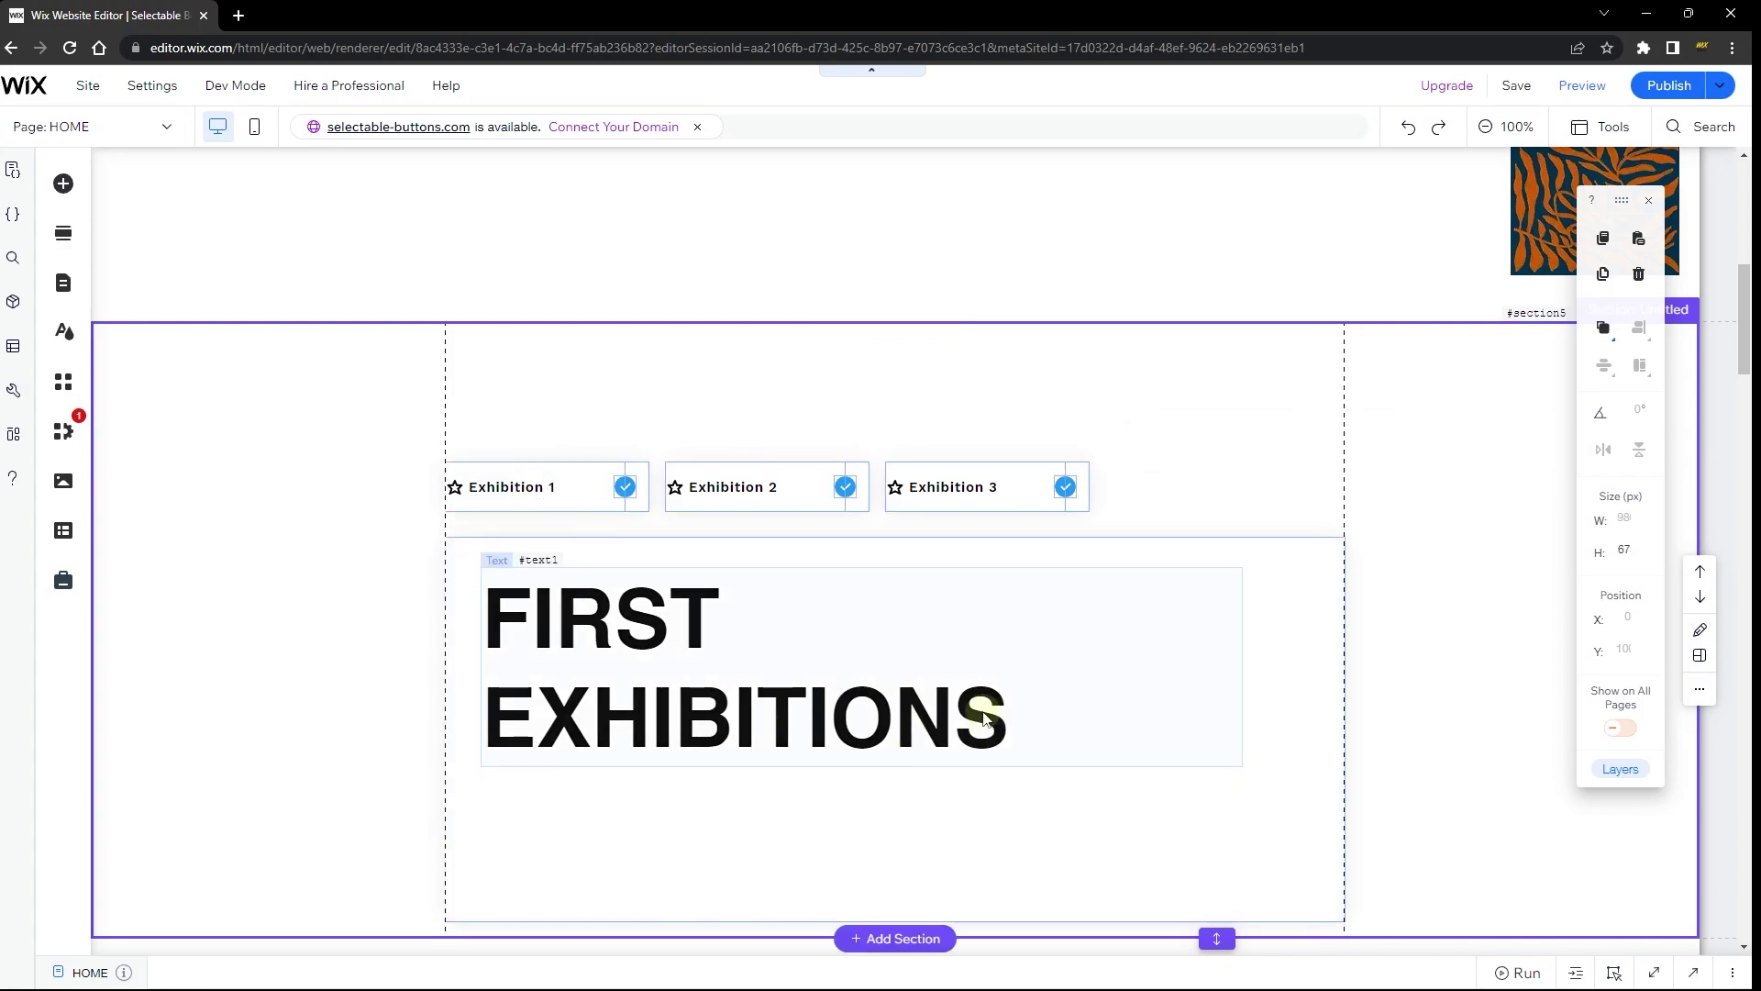
Replace the check icon beside "Exhibition 2" with the grey check (1).svg from the site files.
left_click(846, 487)
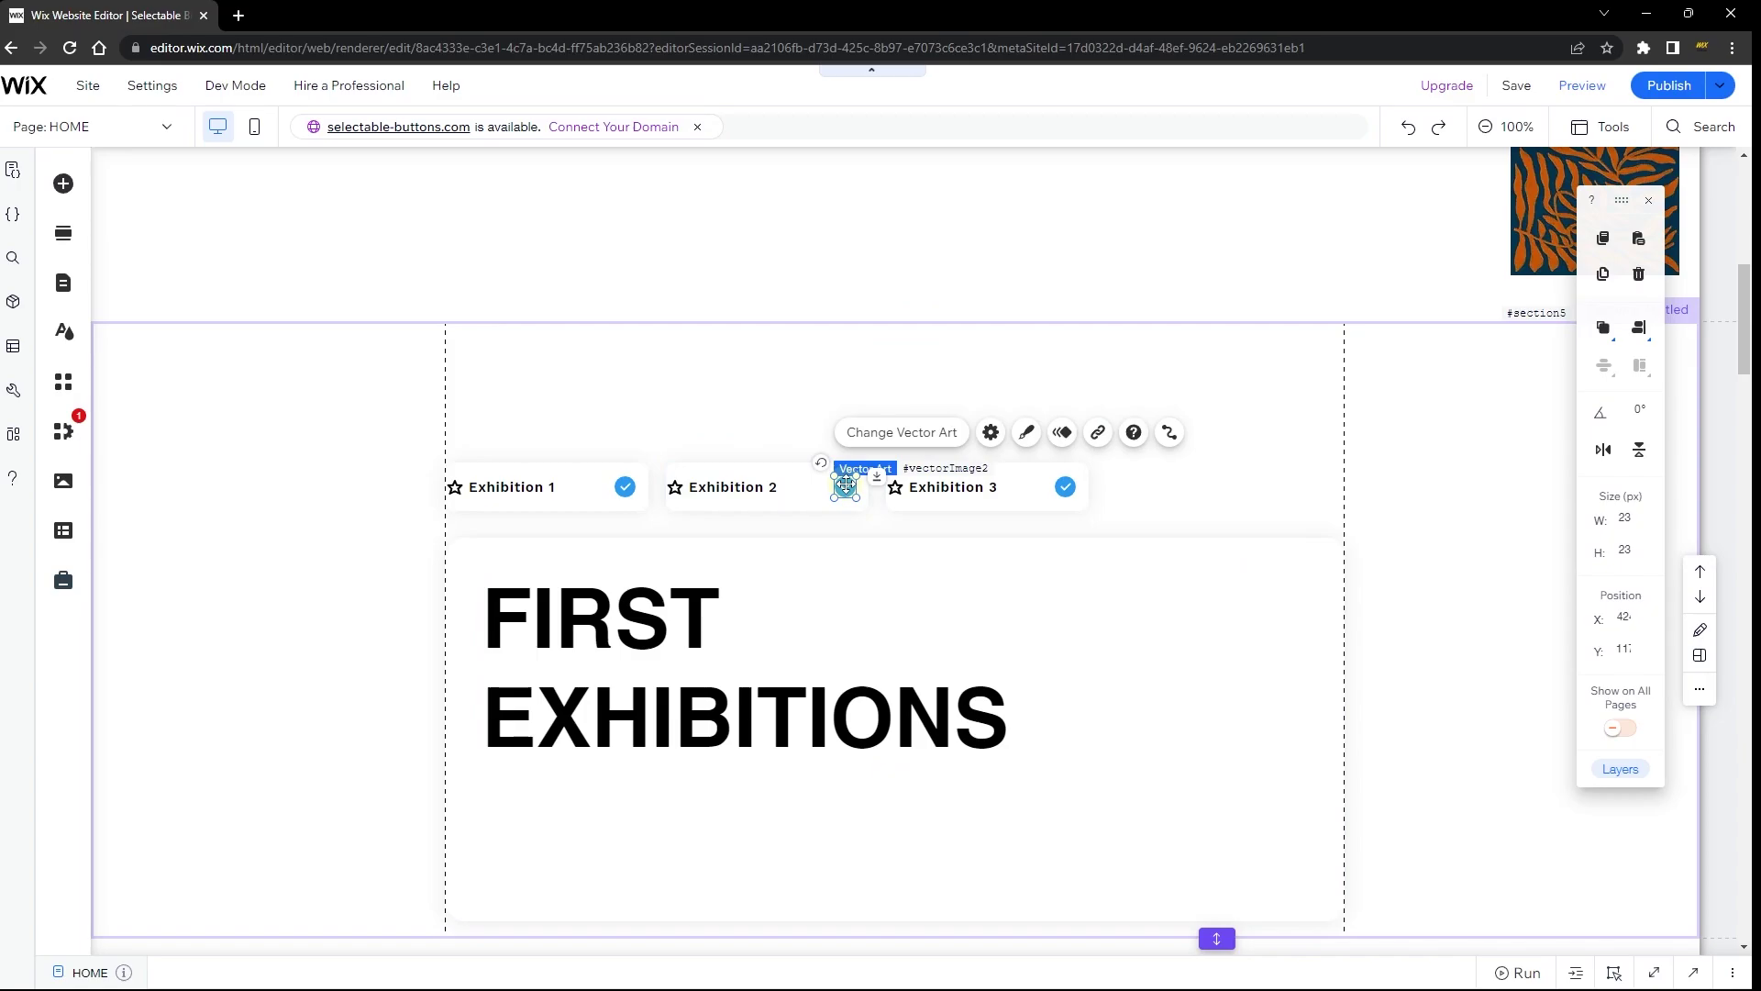
left_click(909, 446)
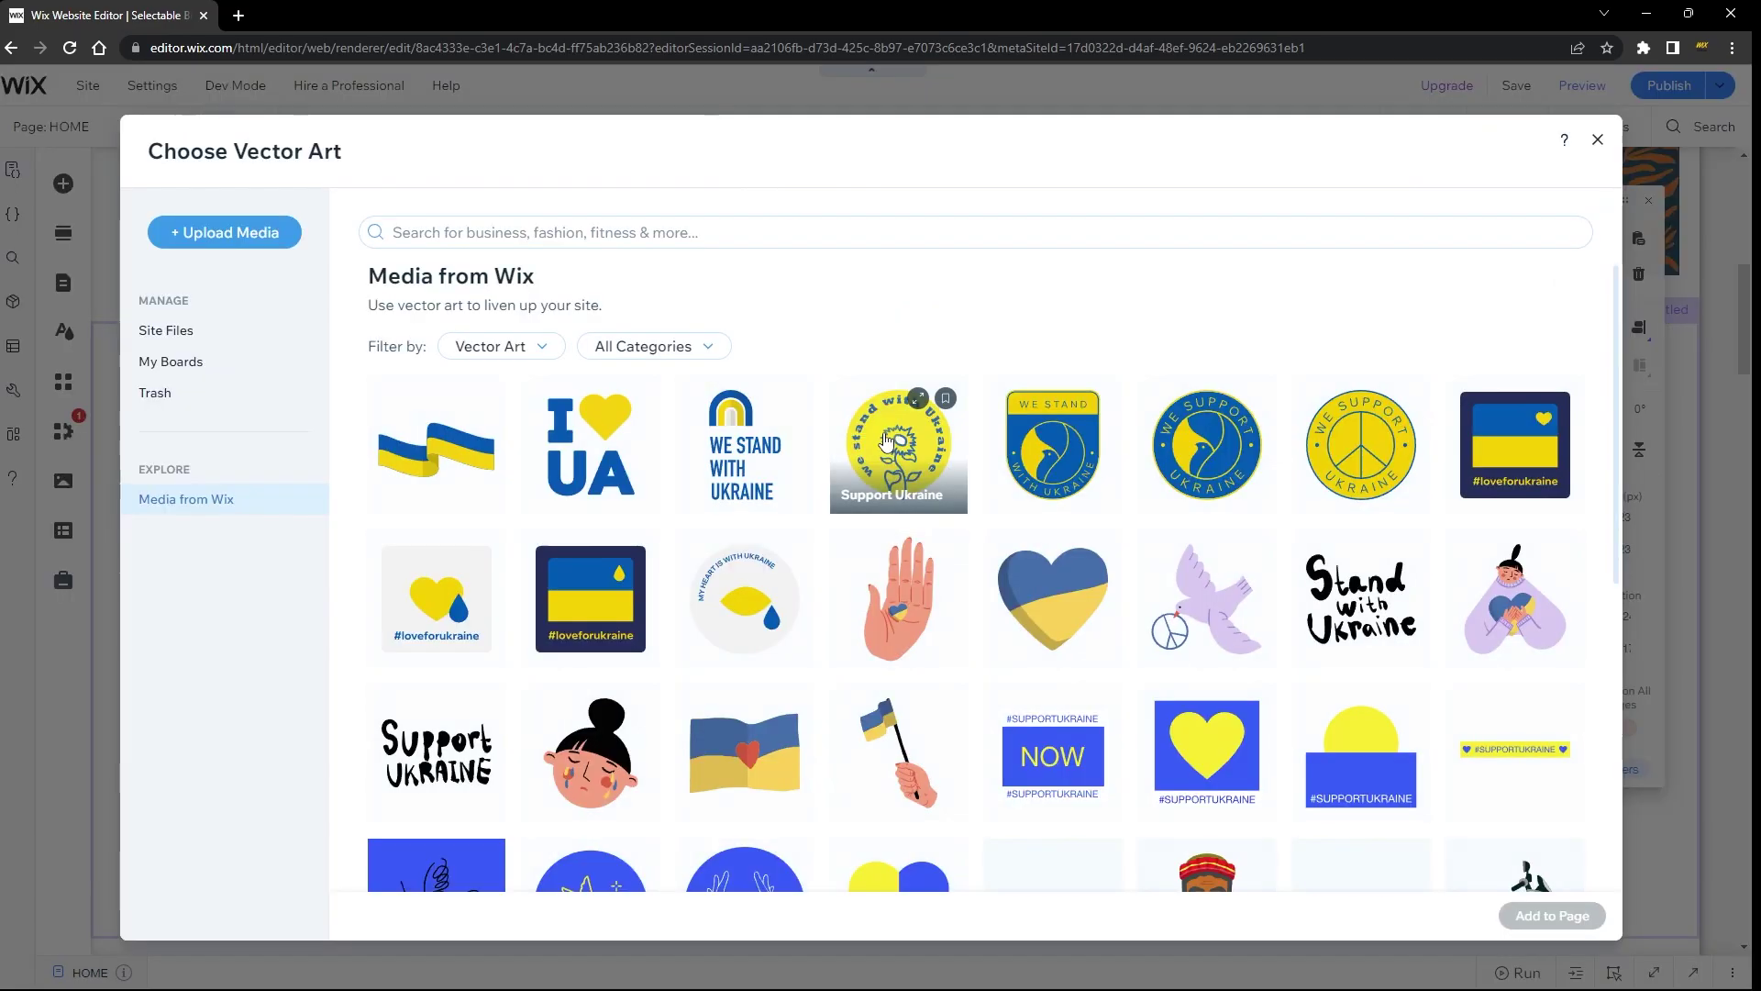
left_click(201, 328)
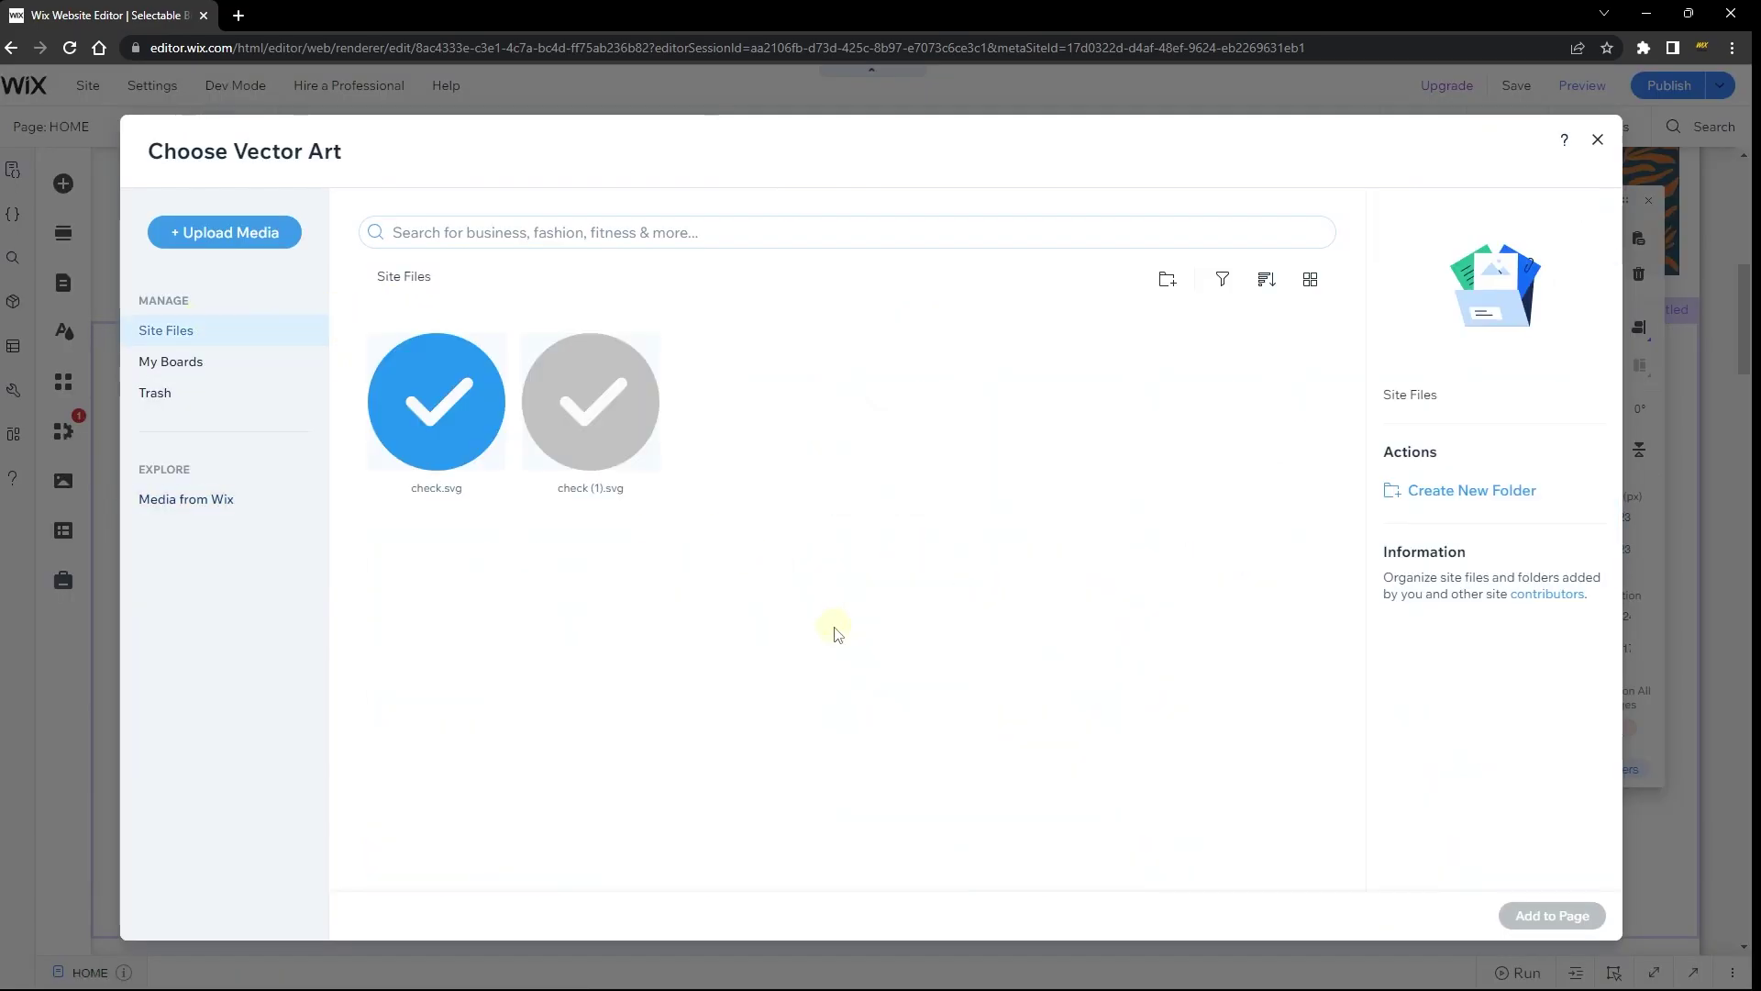
left_click(608, 425)
double_click(609, 425)
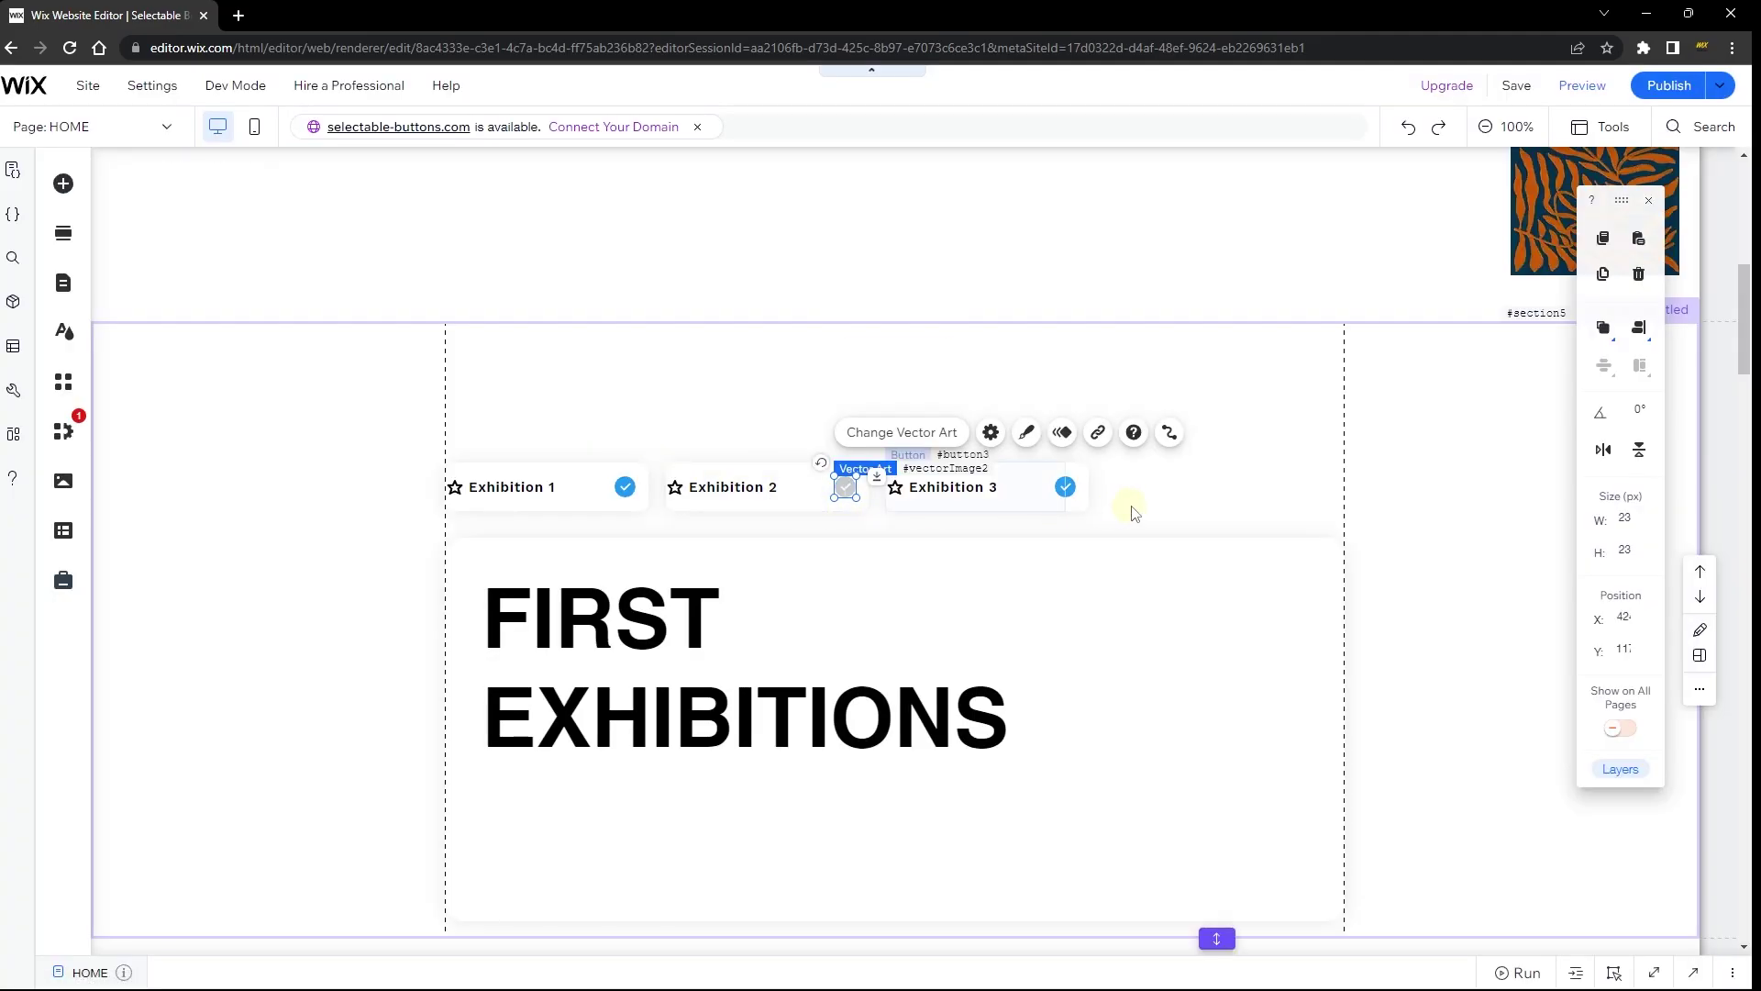
Replace the check icon beside "Exhibition 3" with the grey check (1).svg from the site files.
left_click(1065, 486)
left_click(1108, 432)
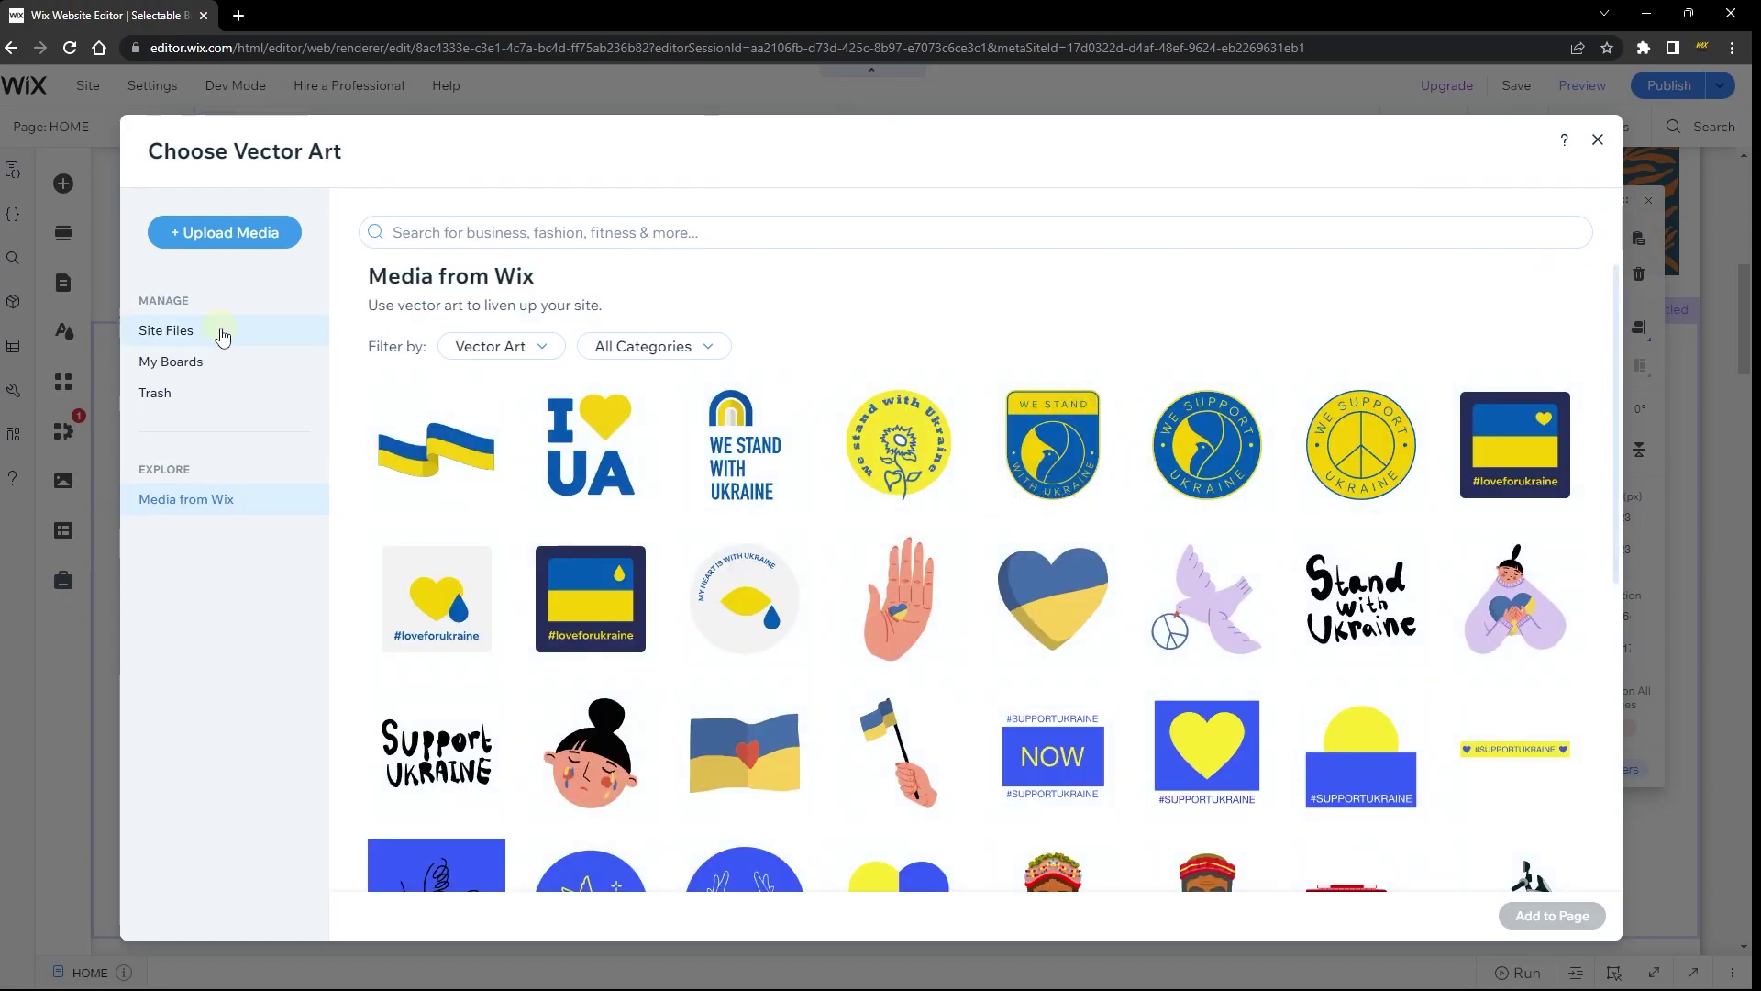
left_click(206, 332)
double_click(573, 432)
left_click(1401, 536)
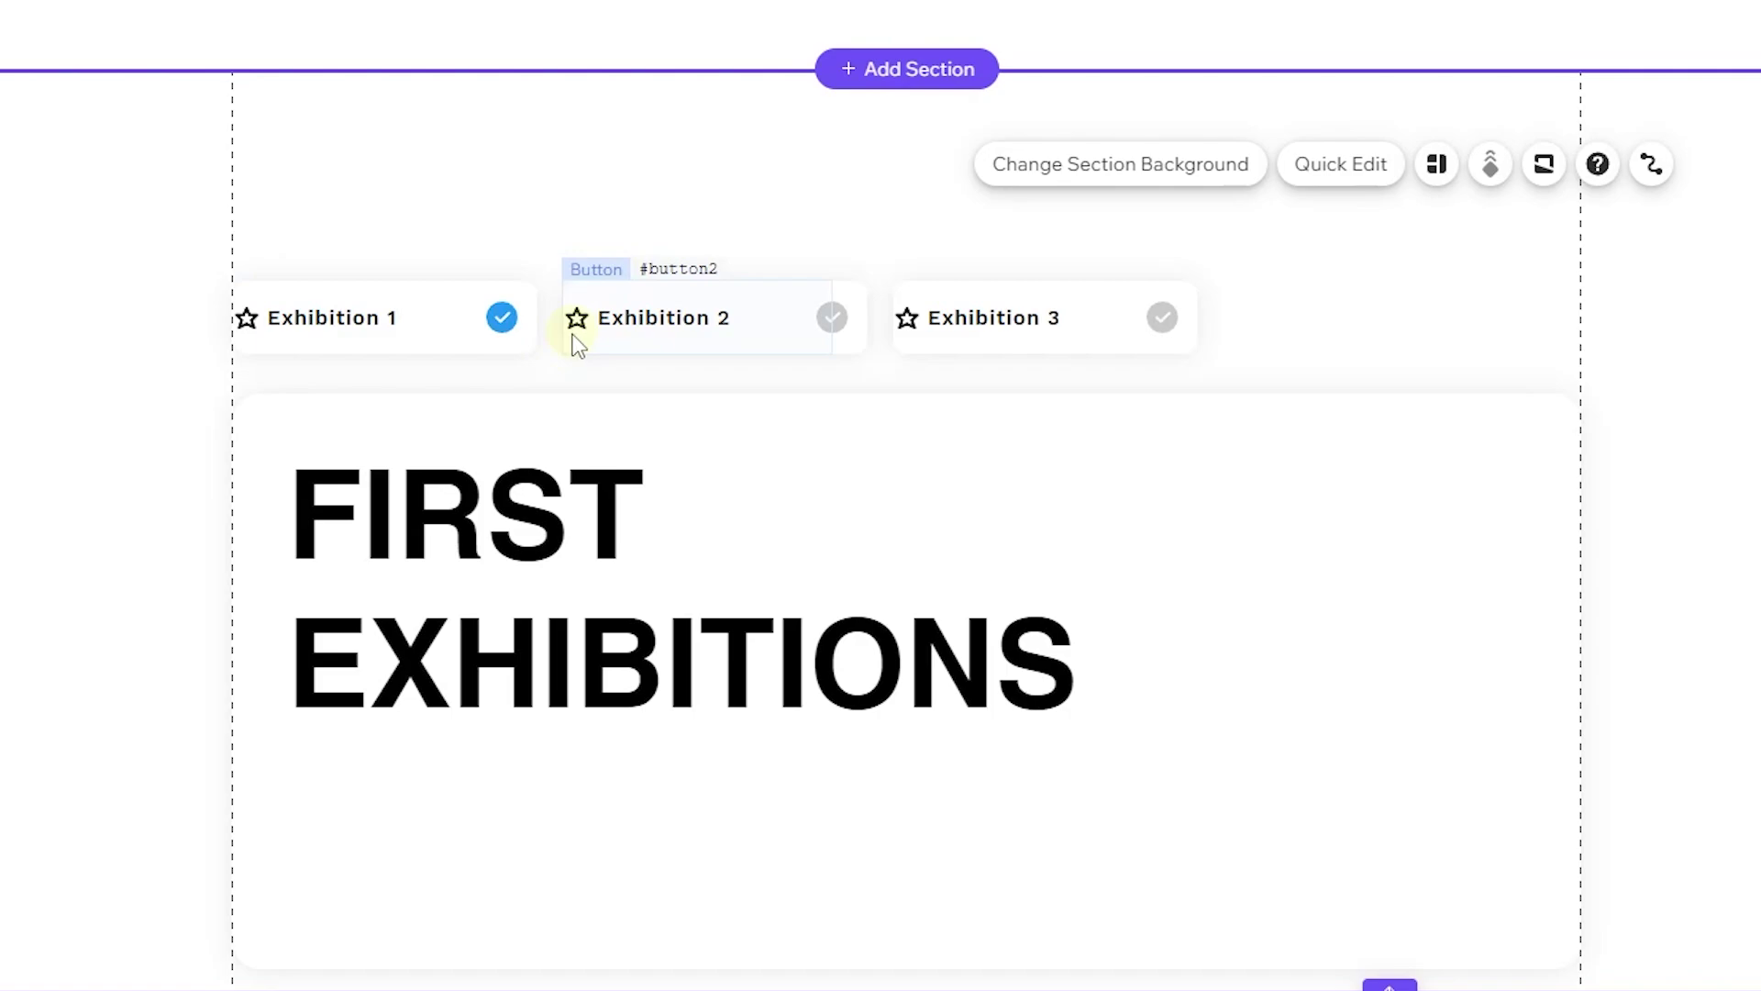
Unlock the padding sides in the "Exhibition 1" button's custom design layout and set only the left padding to 10 px.
left_click(323, 341)
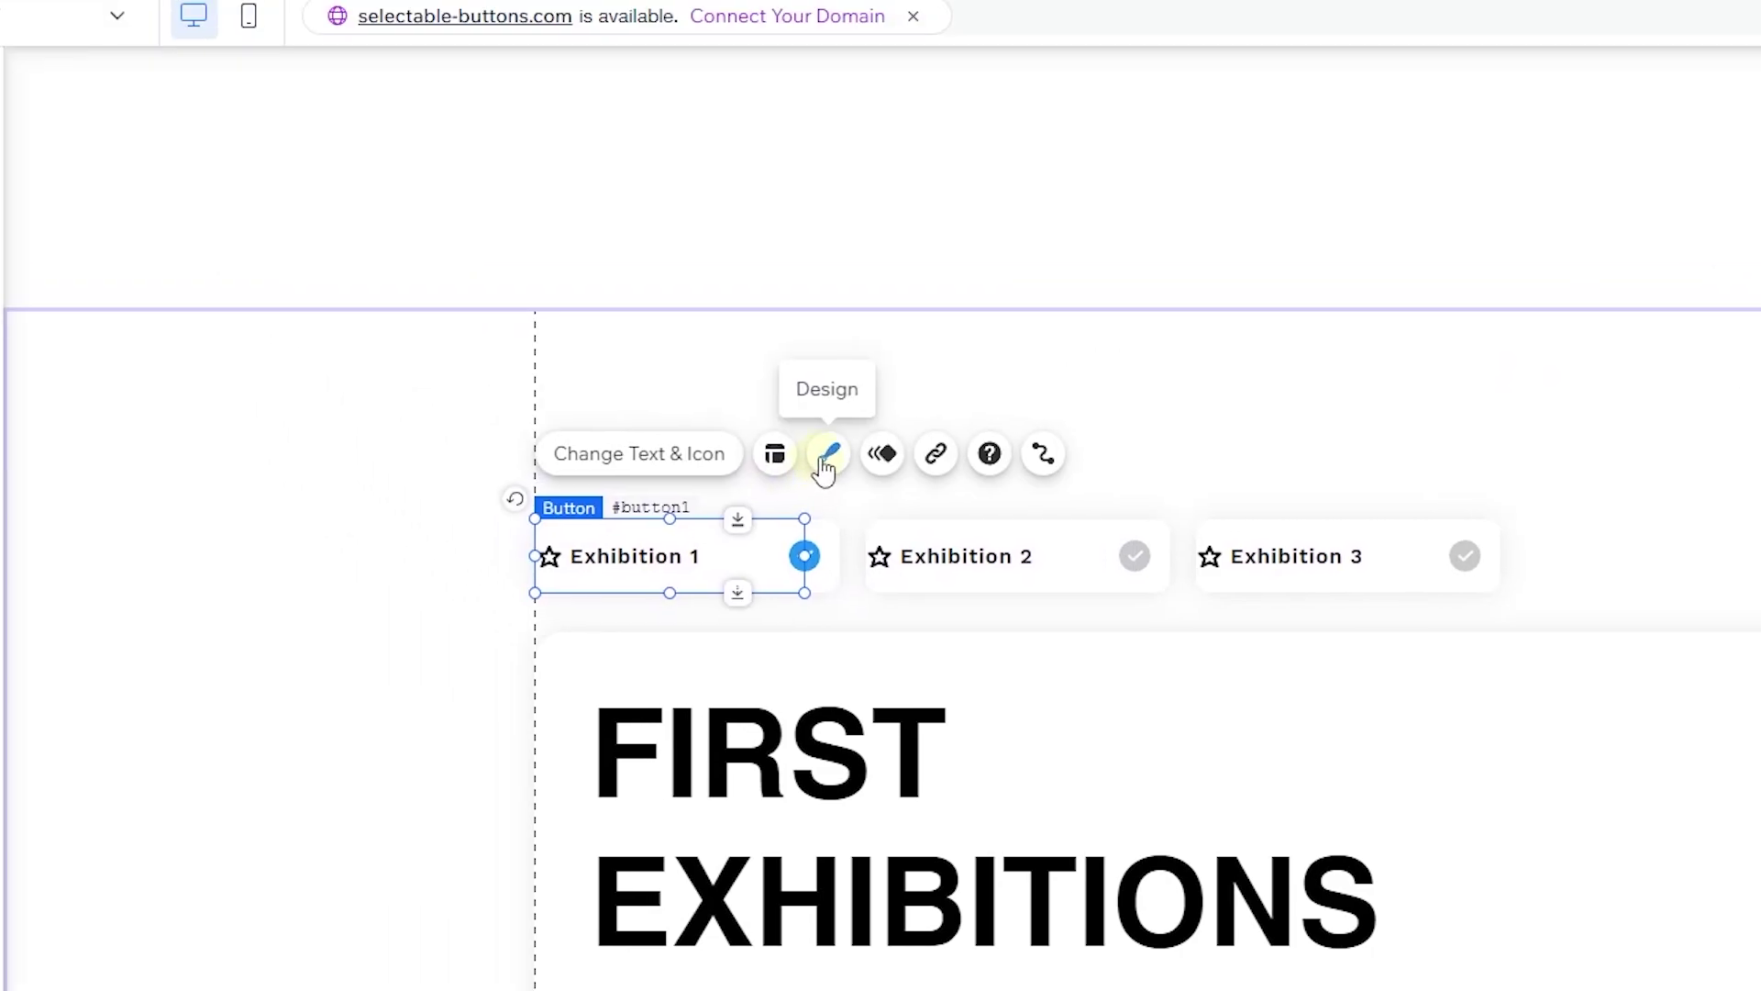
left_click(526, 214)
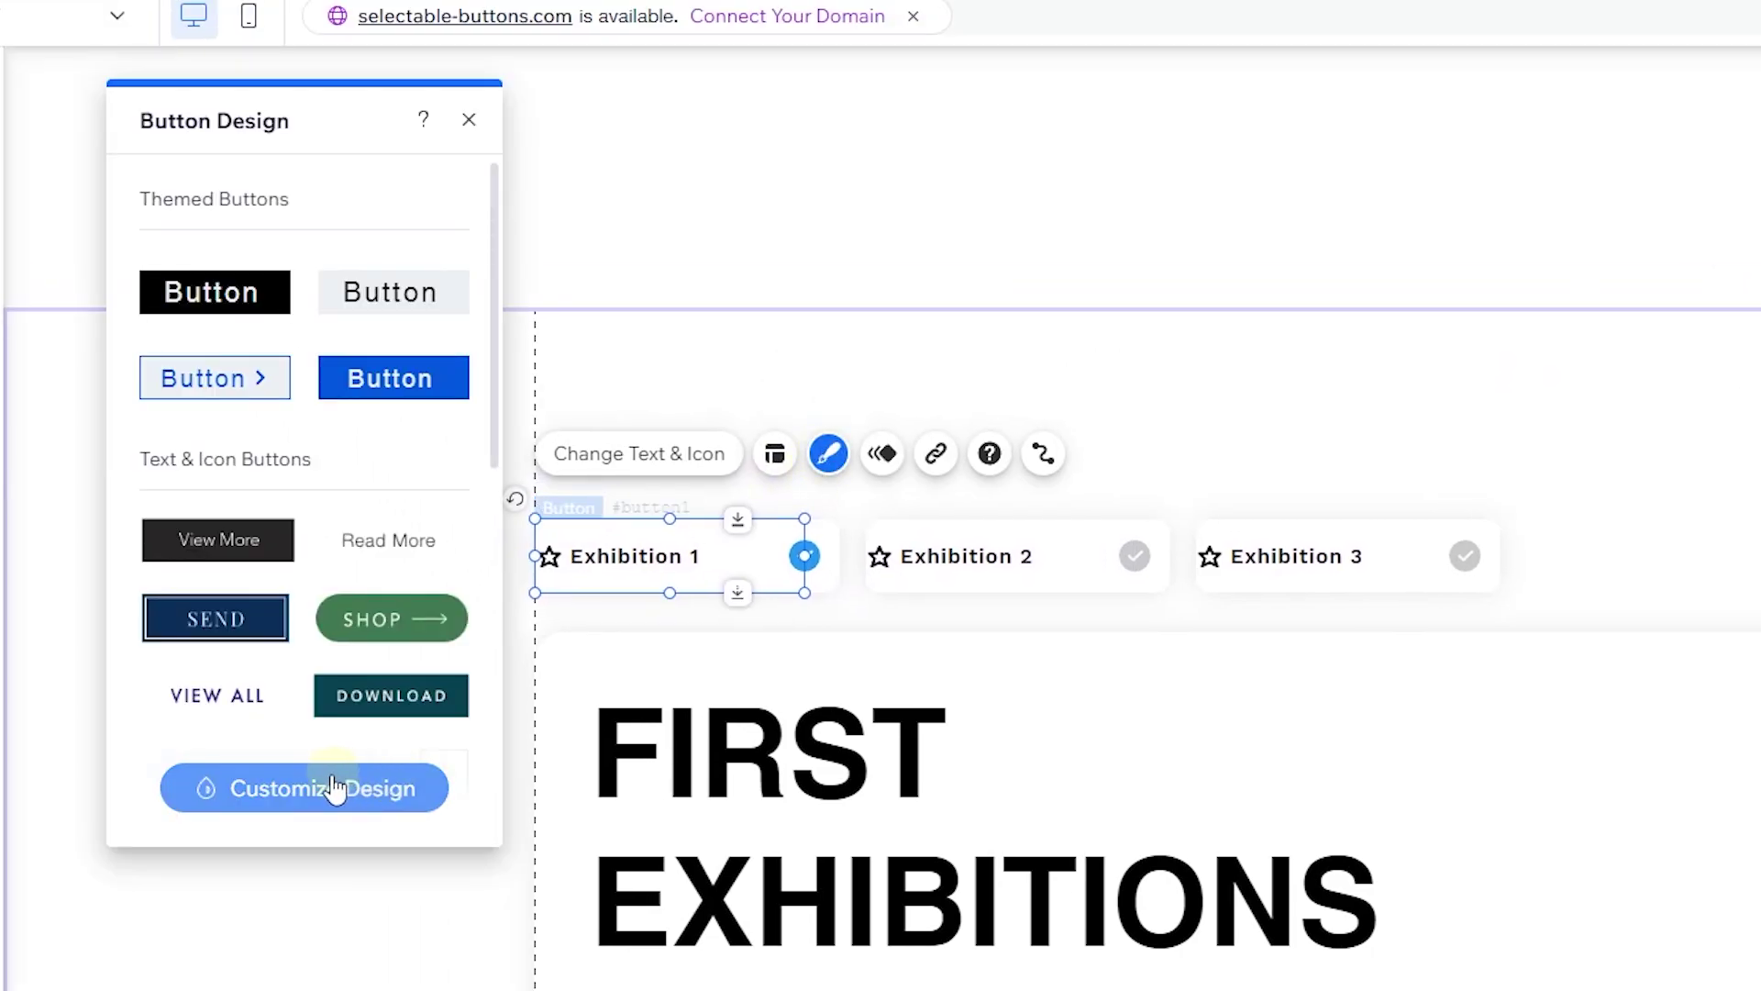
left_click(335, 787)
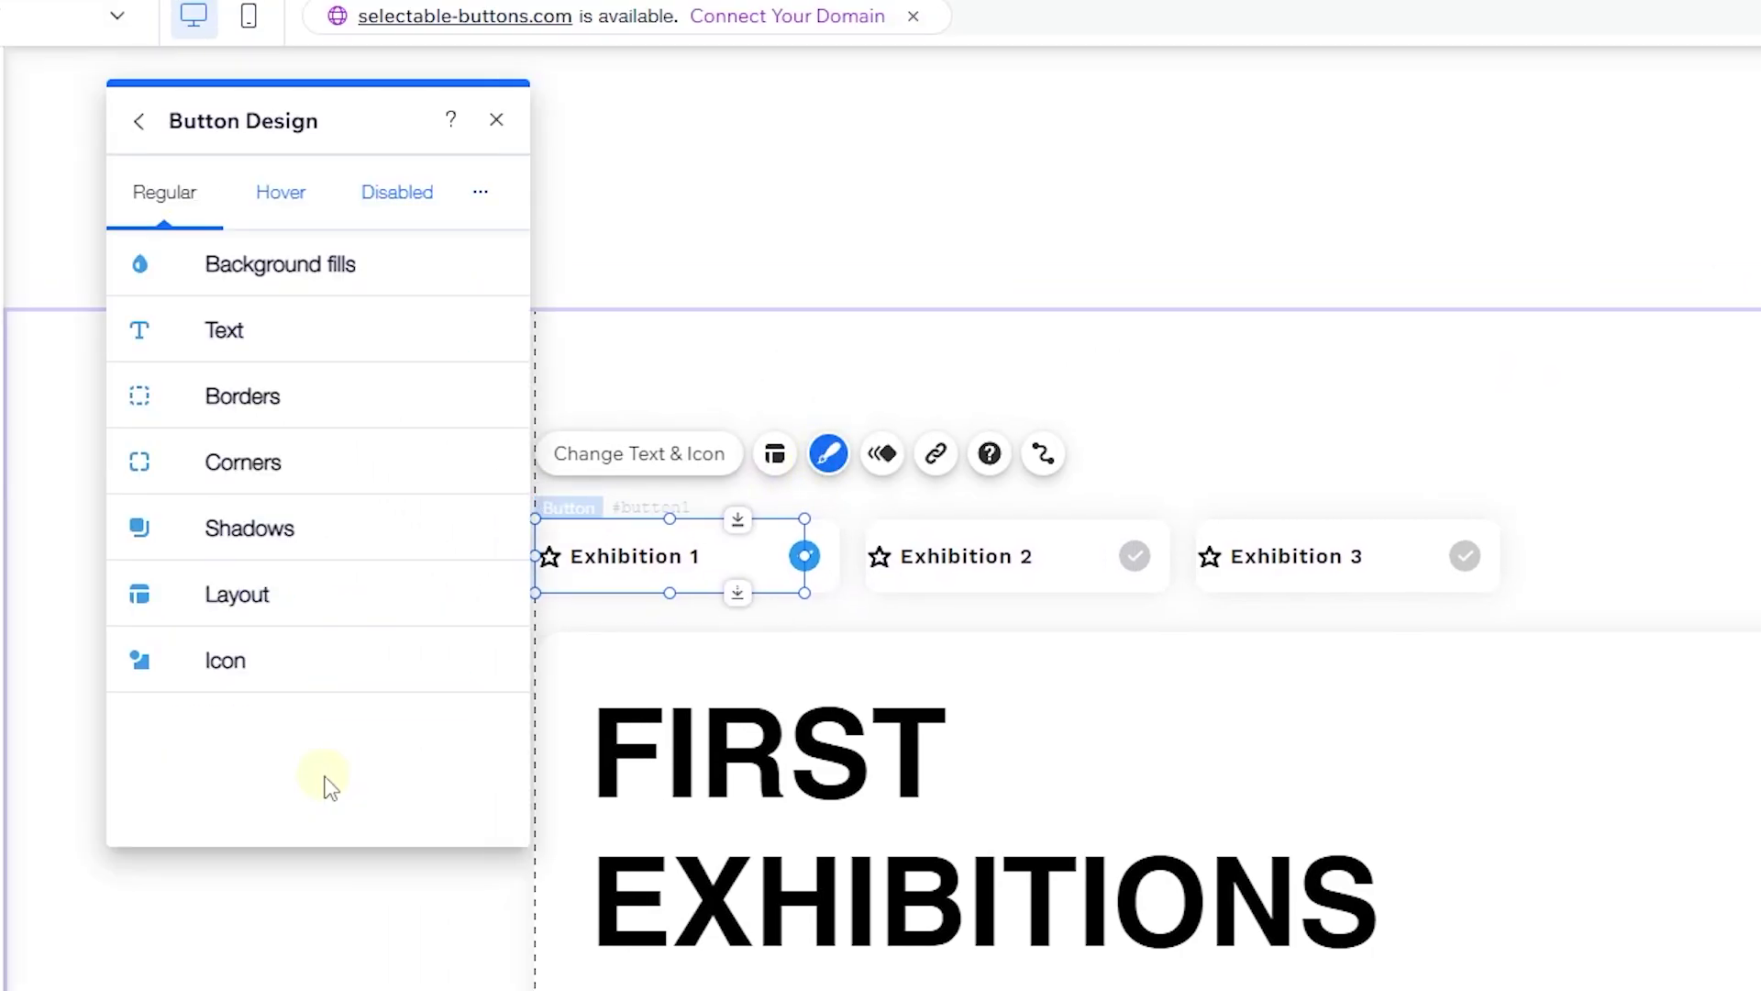
left_click(229, 612)
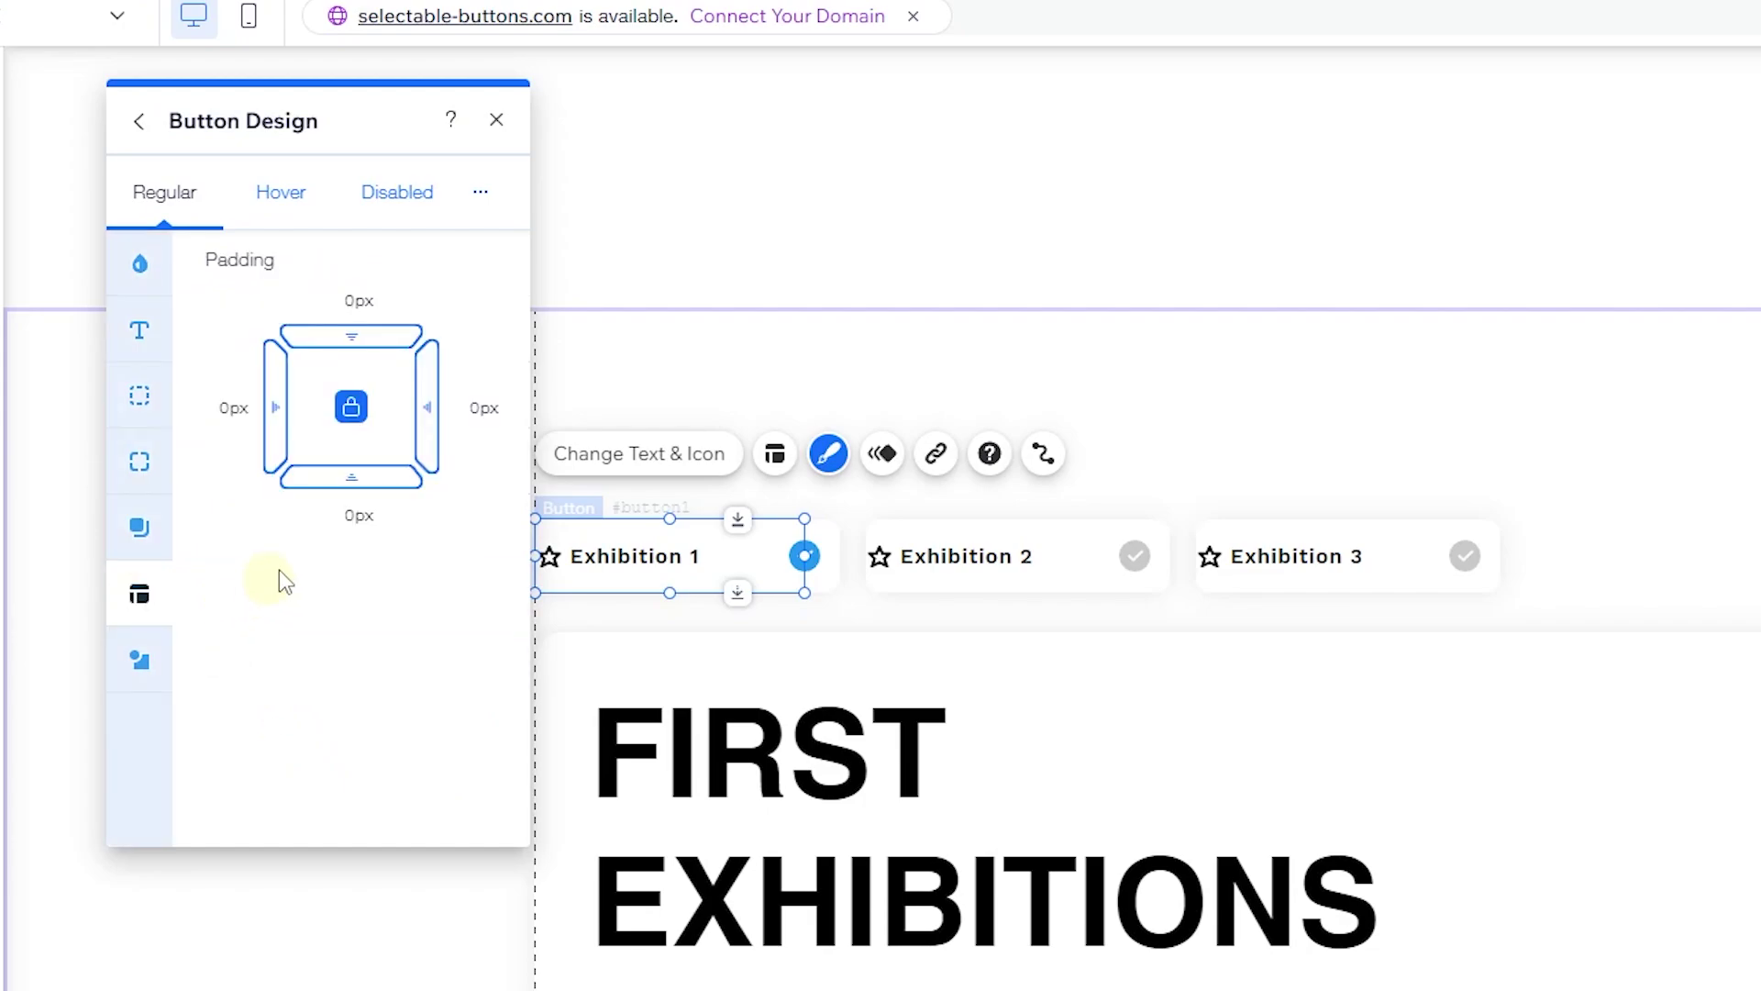
left_click(352, 409)
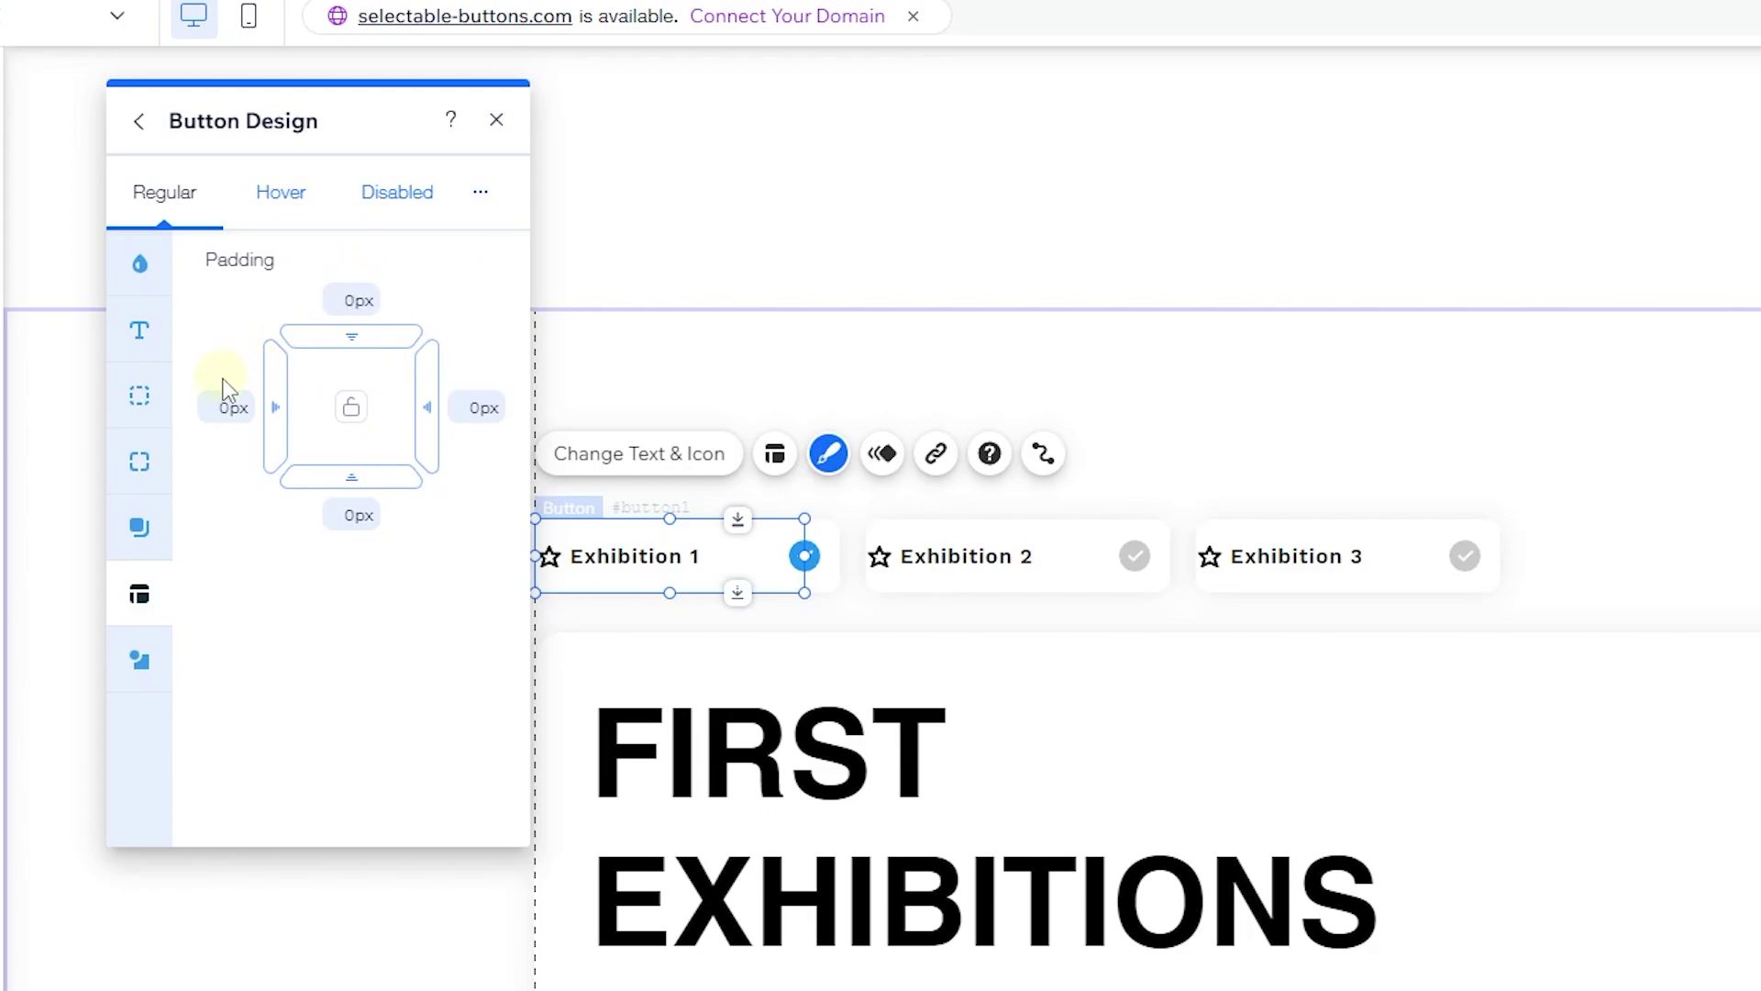
left_click(214, 411)
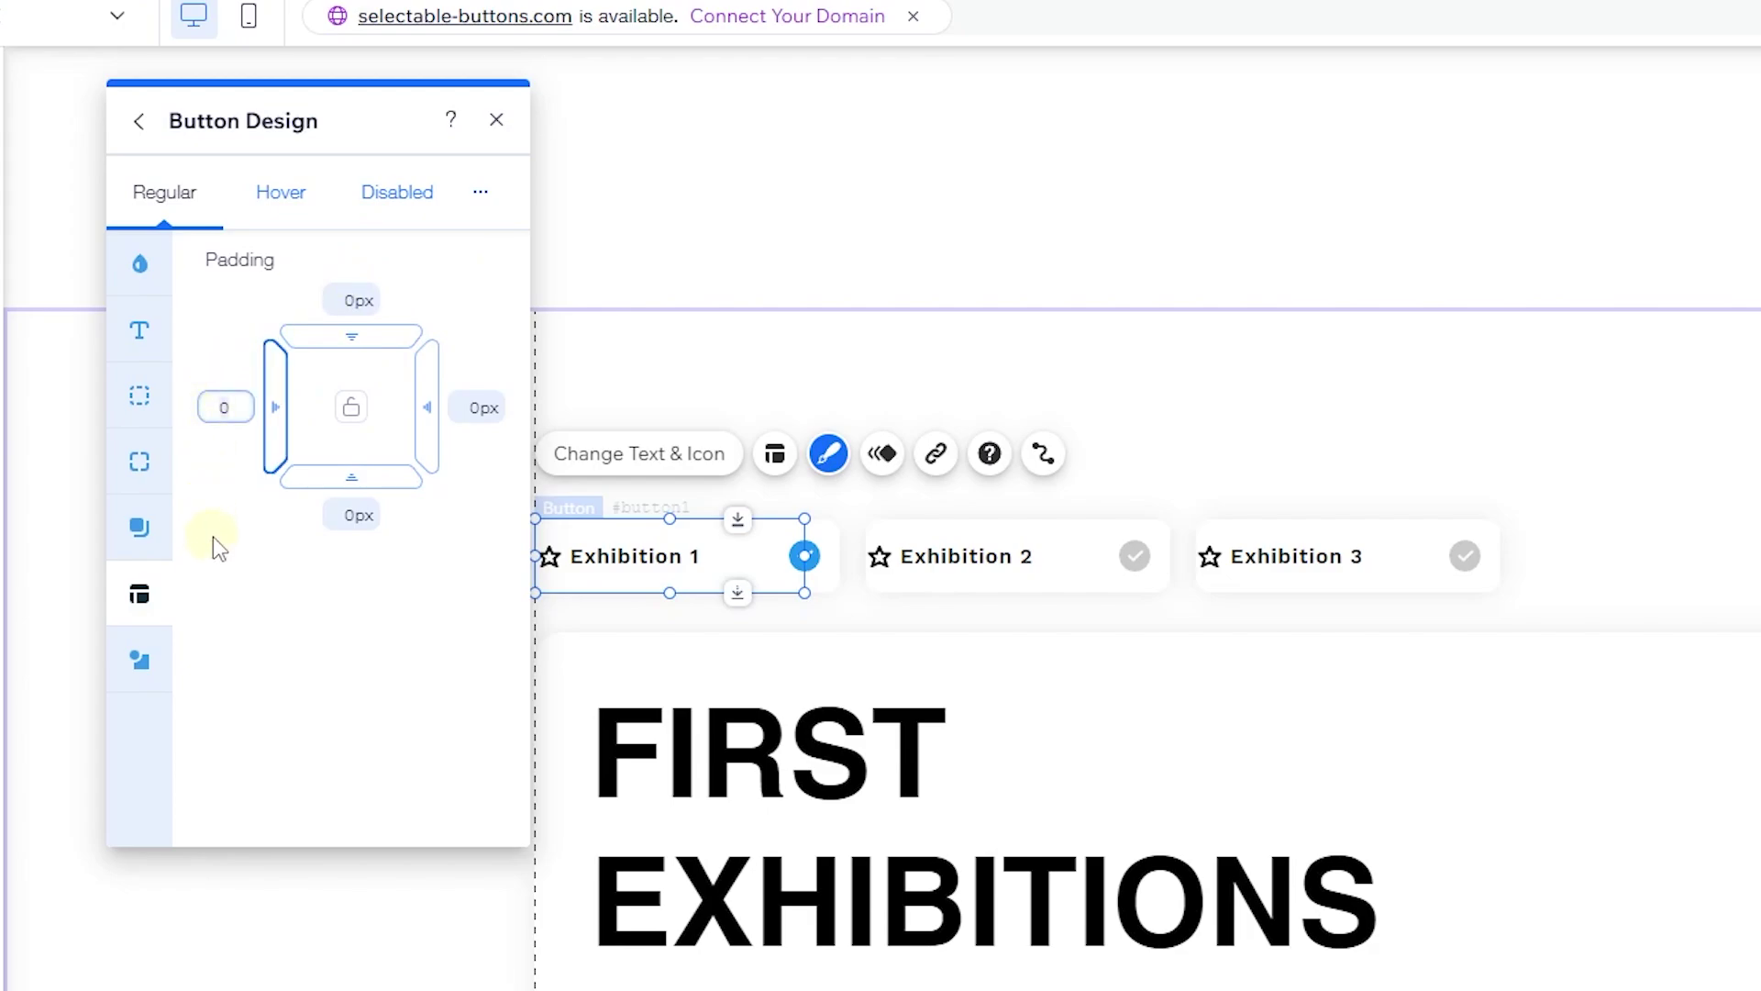
type("10")
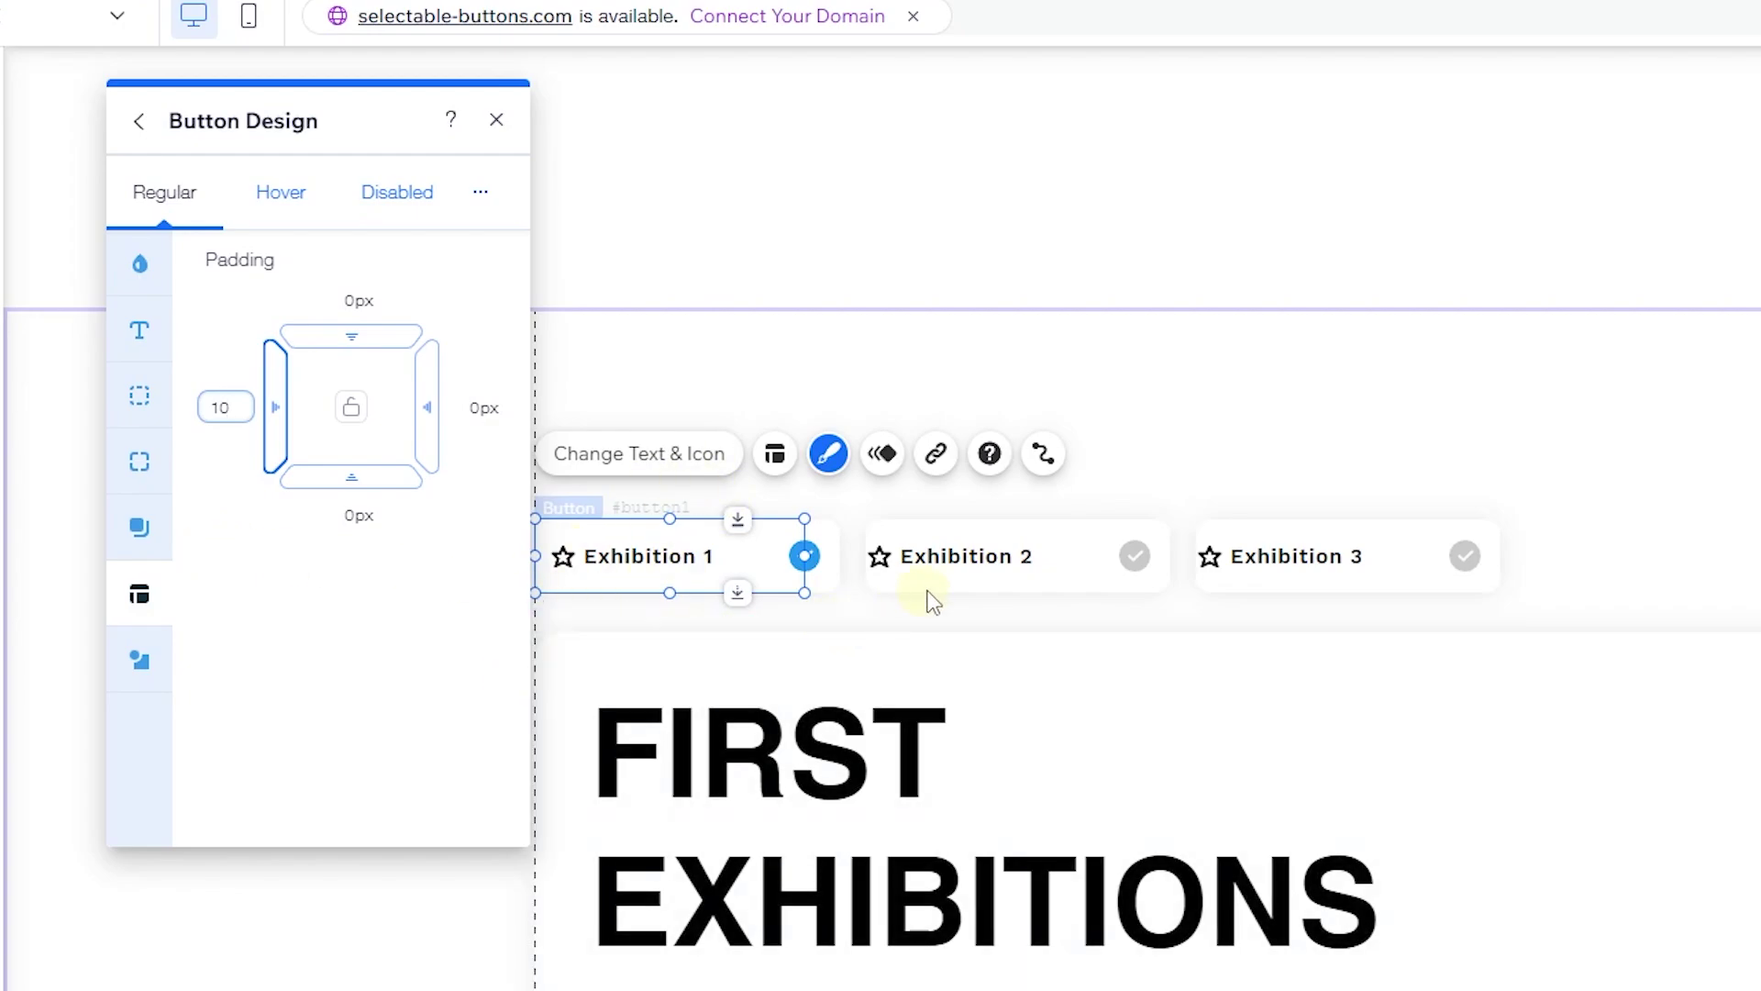
Give the "Exhibition 2" button the same 10 px left padding in its custom design layout.
left_click(960, 574)
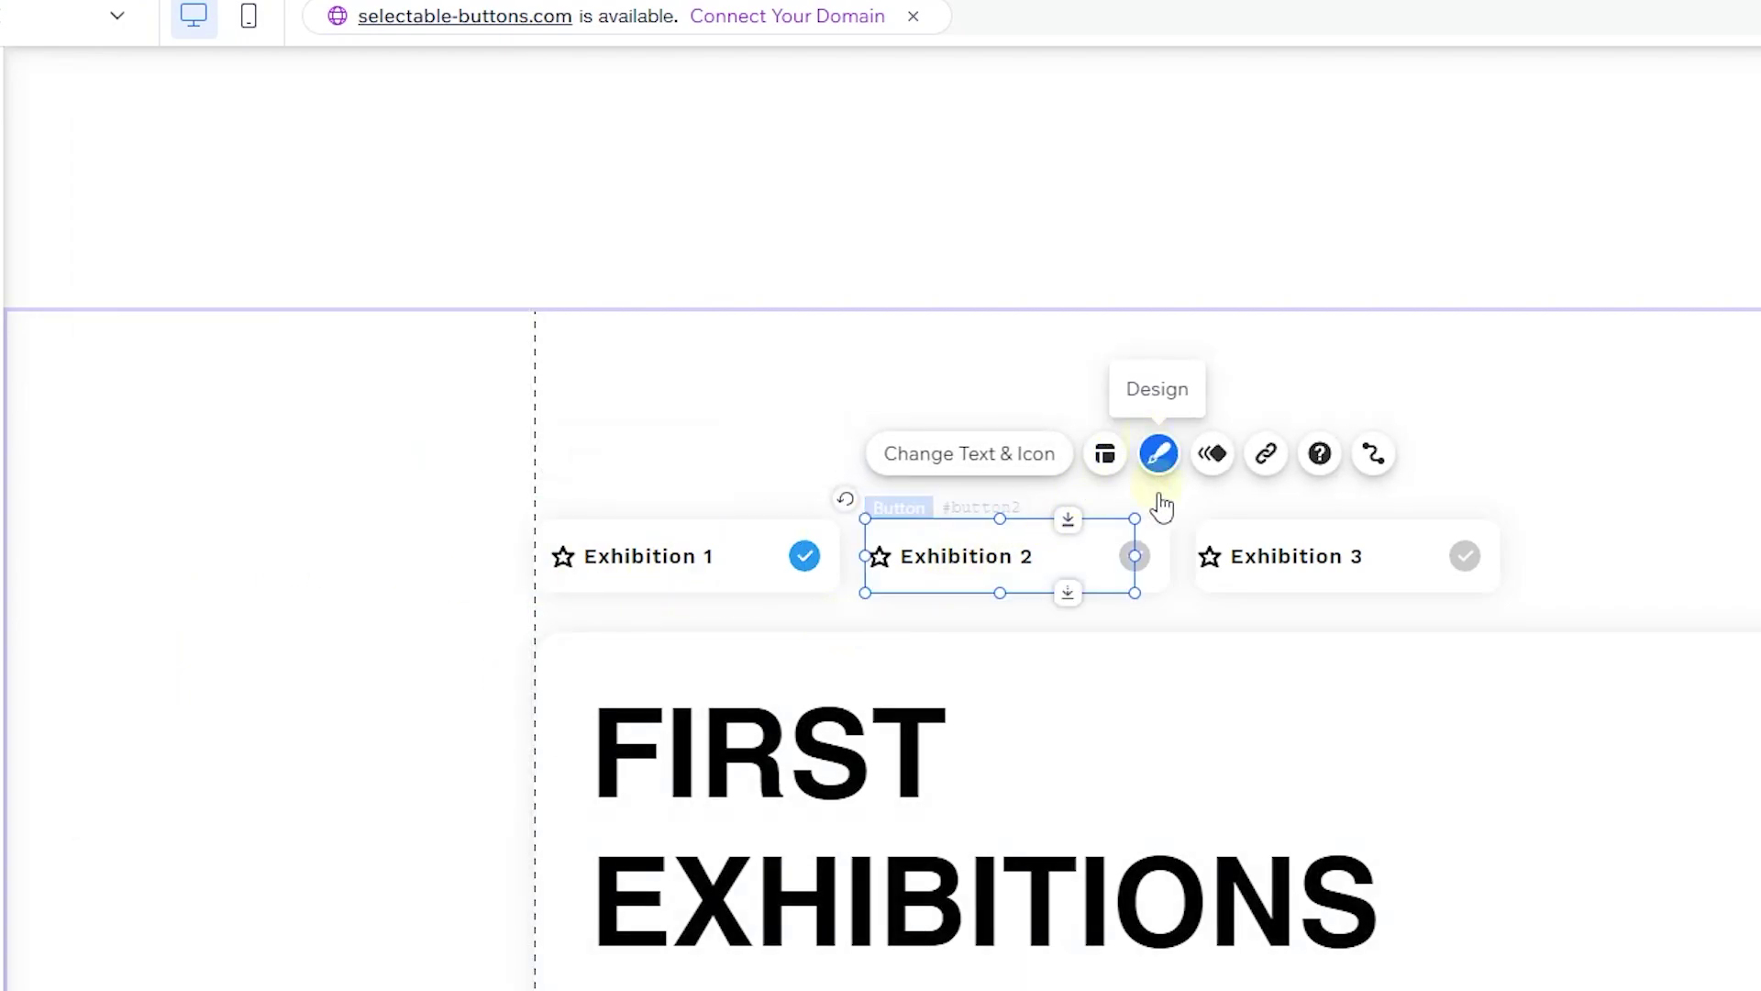
left_click(1159, 456)
left_click(621, 800)
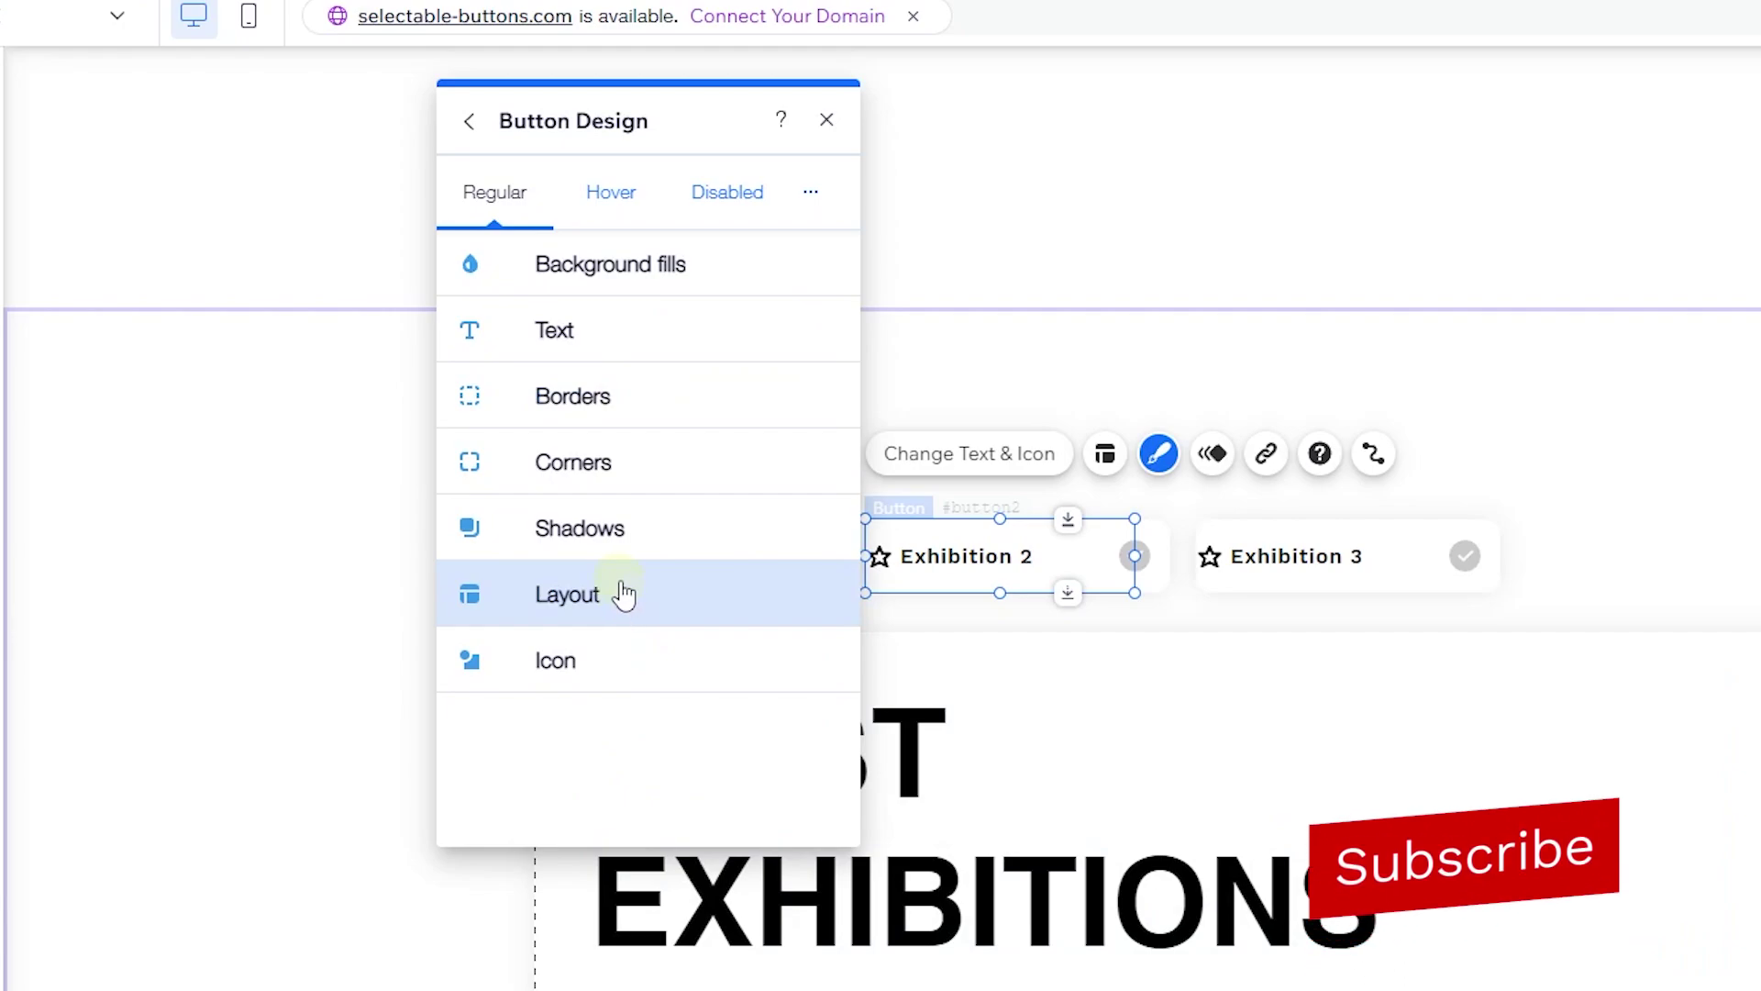
left_click(621, 599)
Set the left padding of the "Exhibition 3" button to 10 px in its custom design layout.
left_click(1297, 555)
left_click(1489, 453)
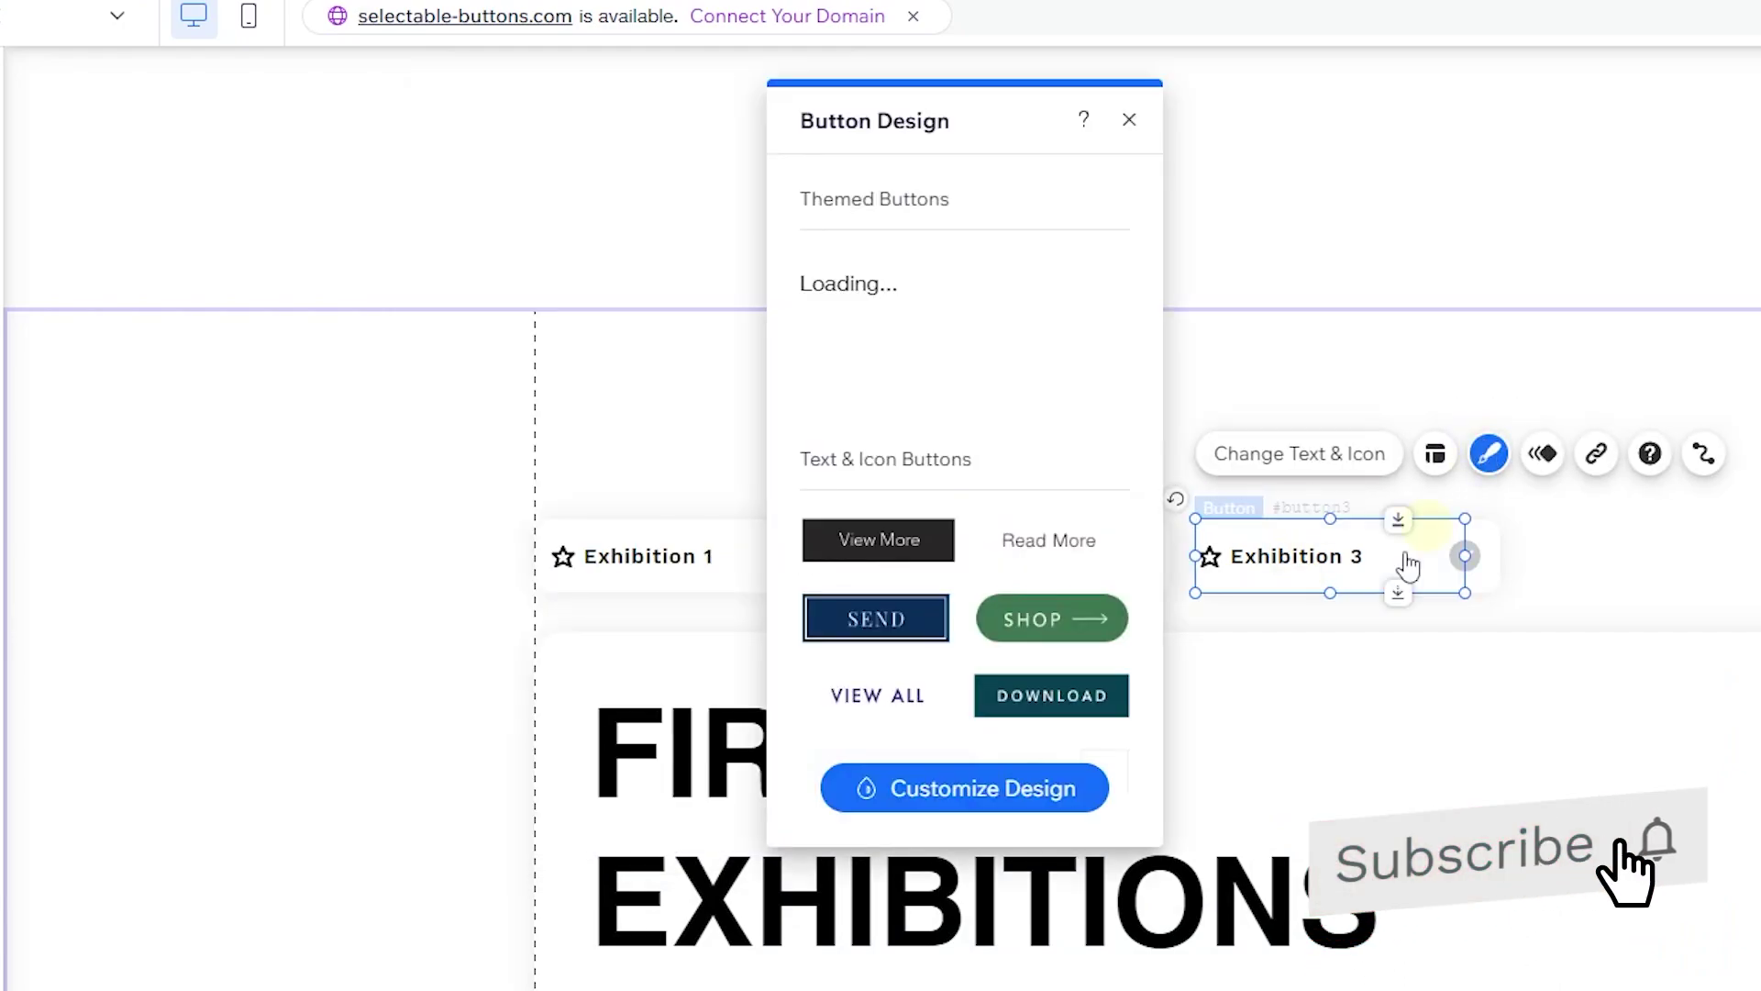
left_click(963, 786)
left_click(885, 596)
left_click(893, 421)
type("10")
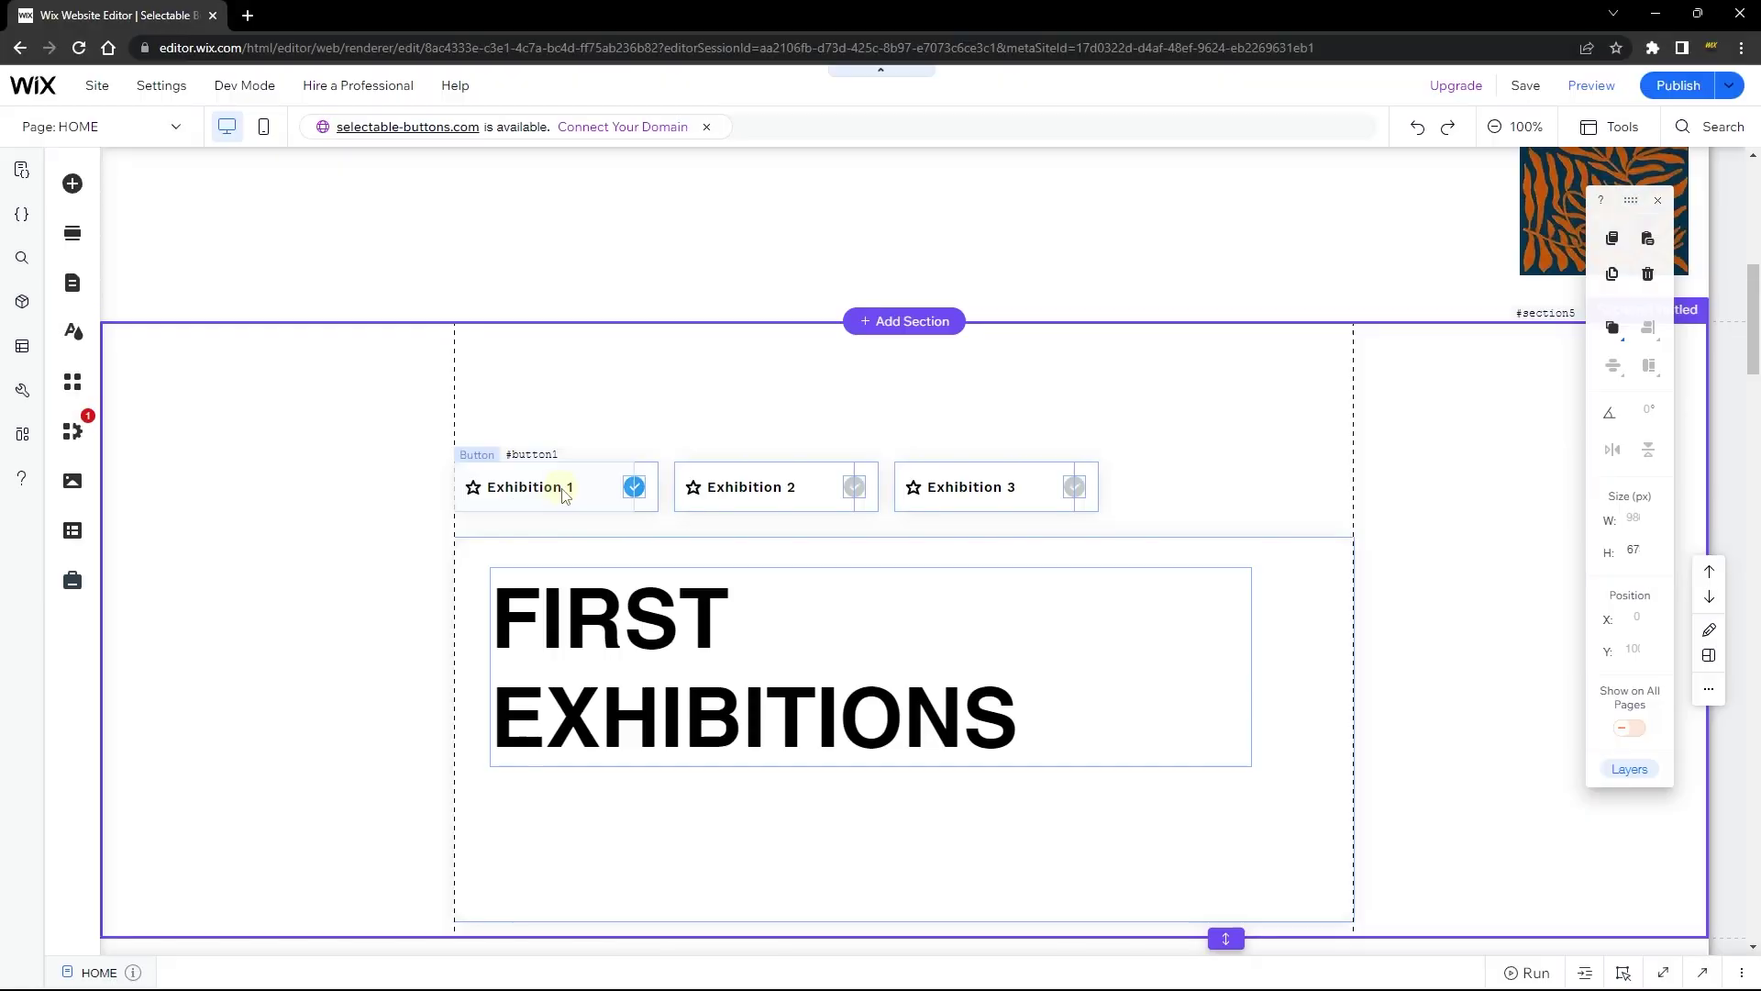
Expand the page code area for the "Exhibition 1" button and set the button's ID to exhibition1Button.
left_click(562, 487)
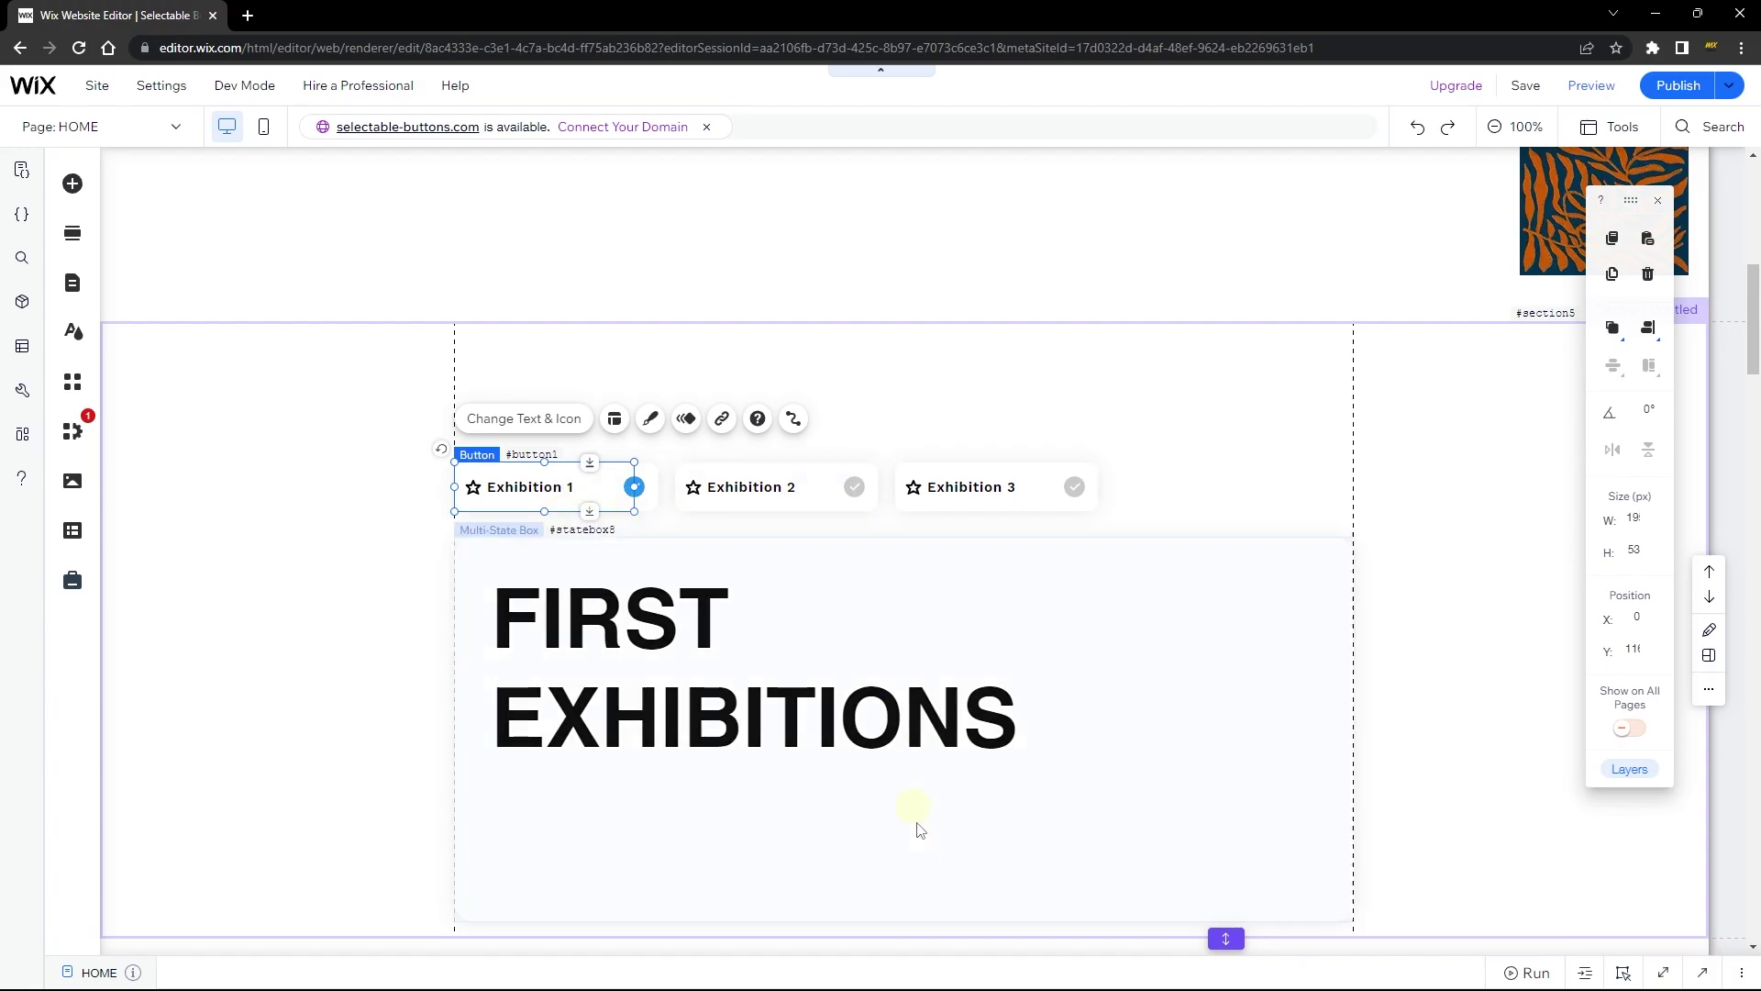
left_click(1708, 974)
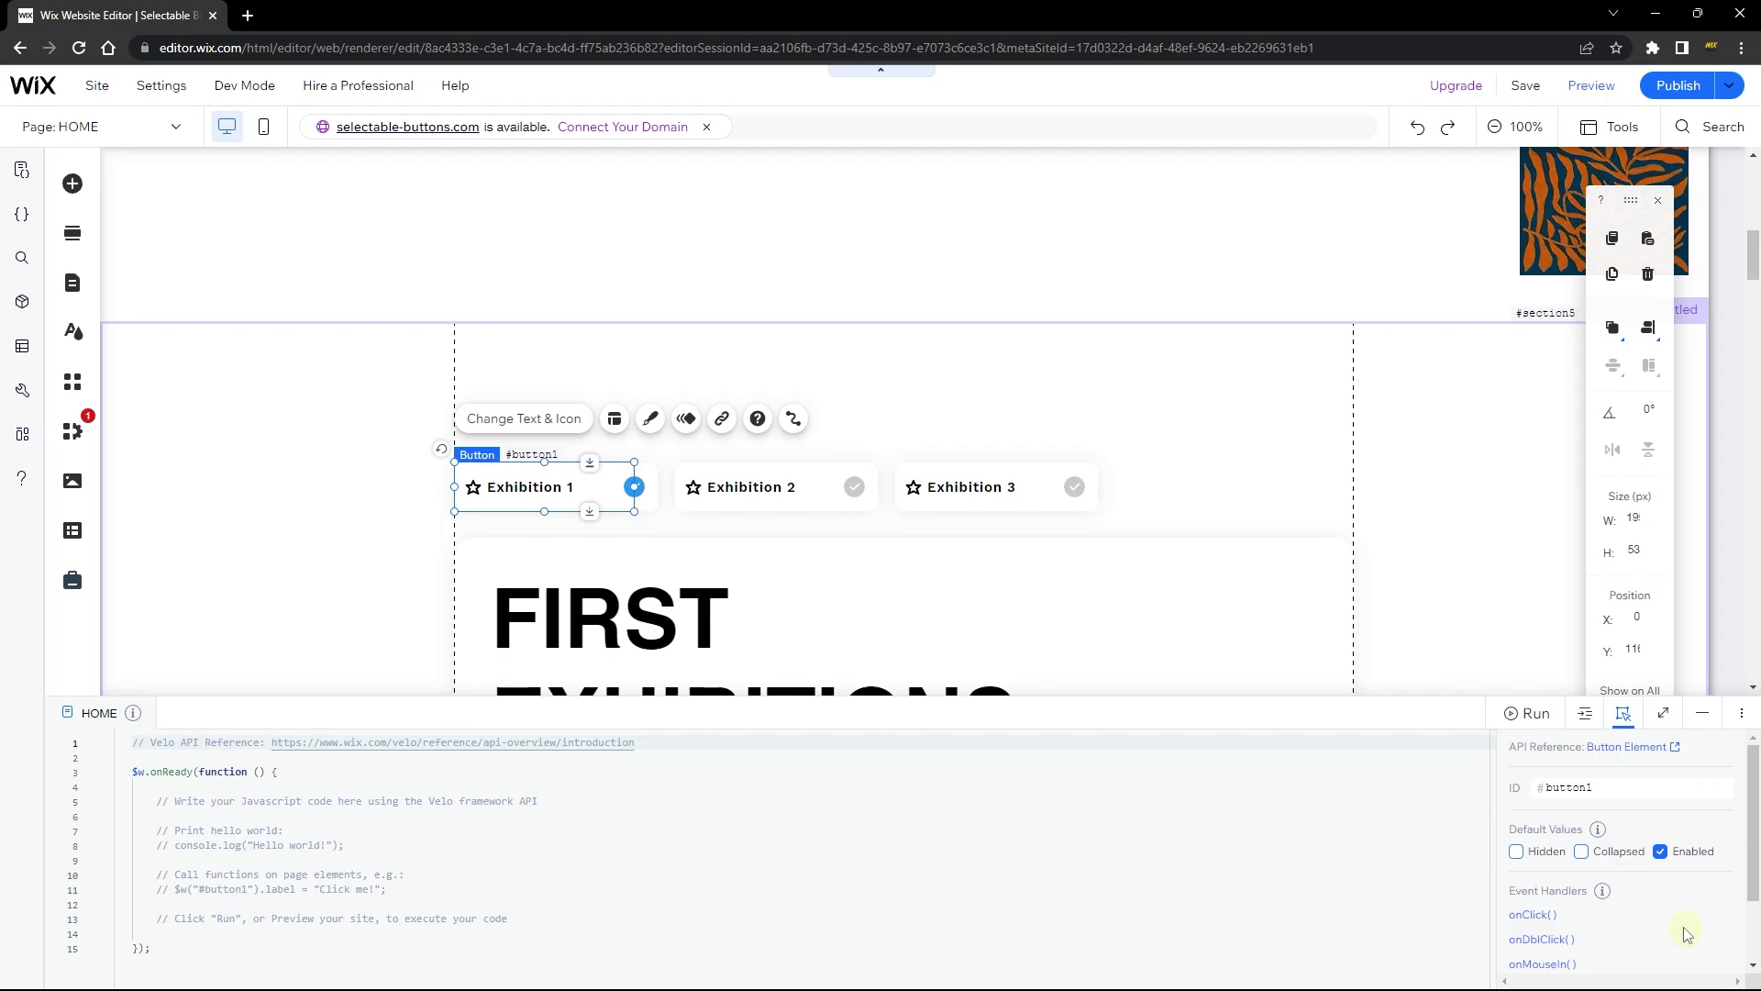
left_click(1622, 779)
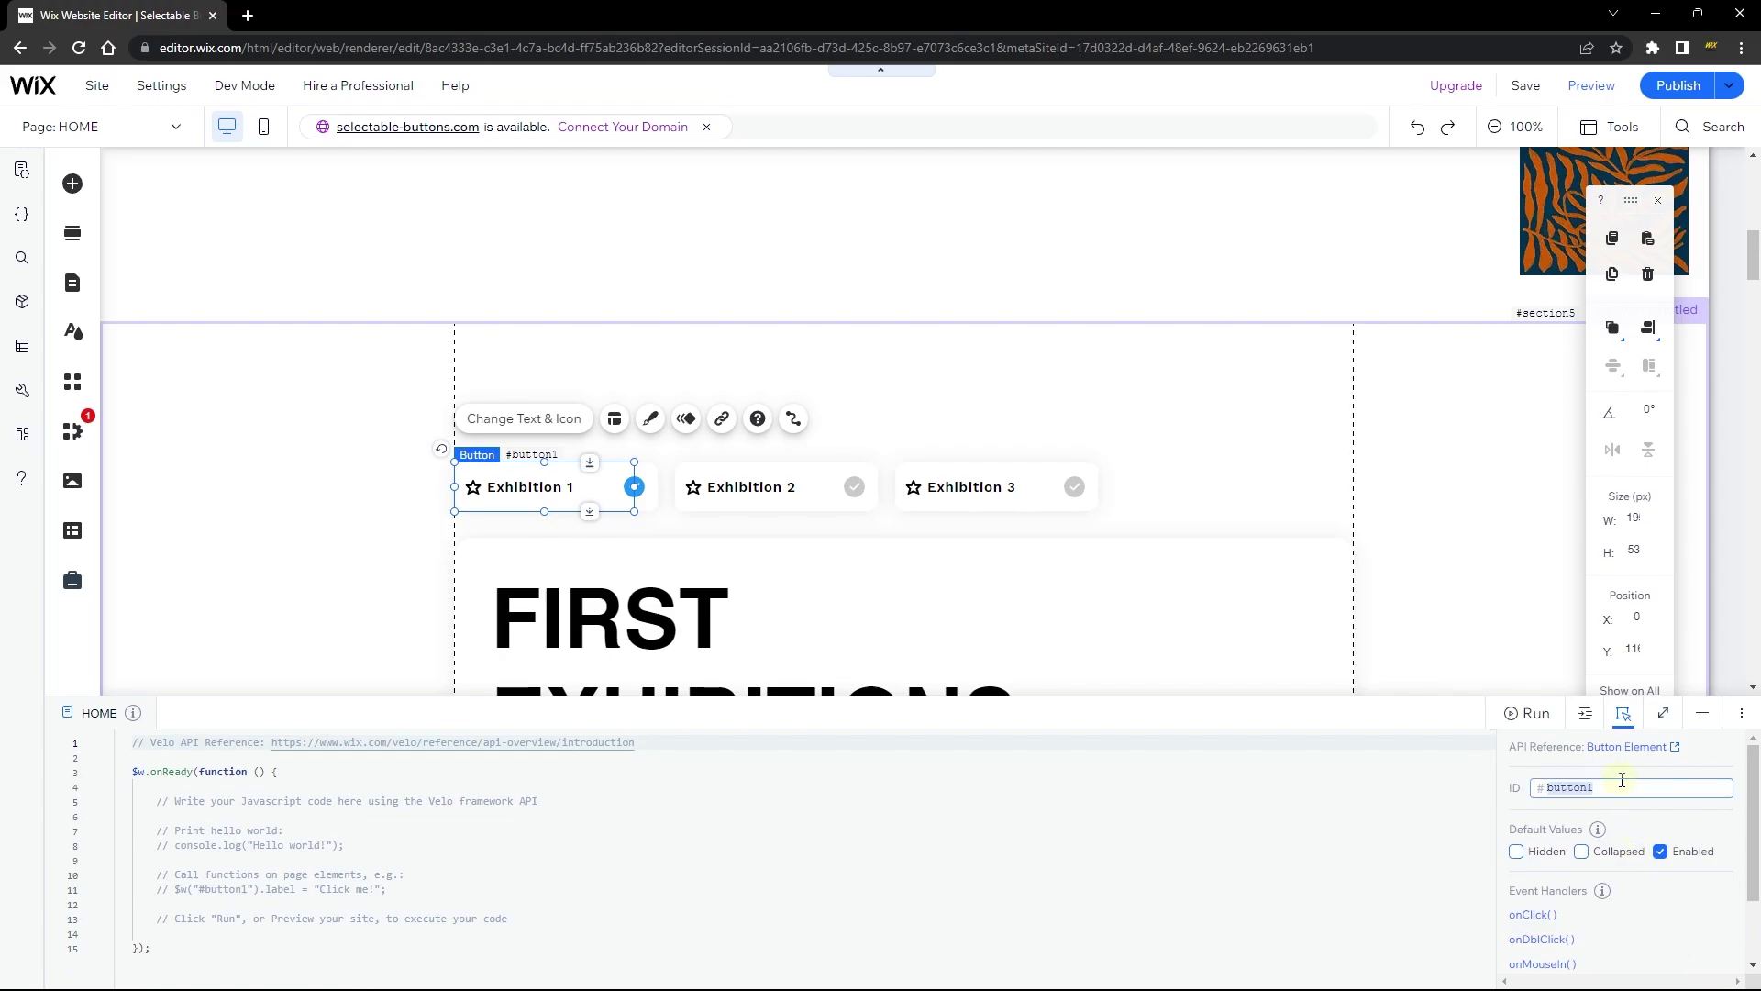
key("BackSpace")
type("exhibition1Button")
key("Return")
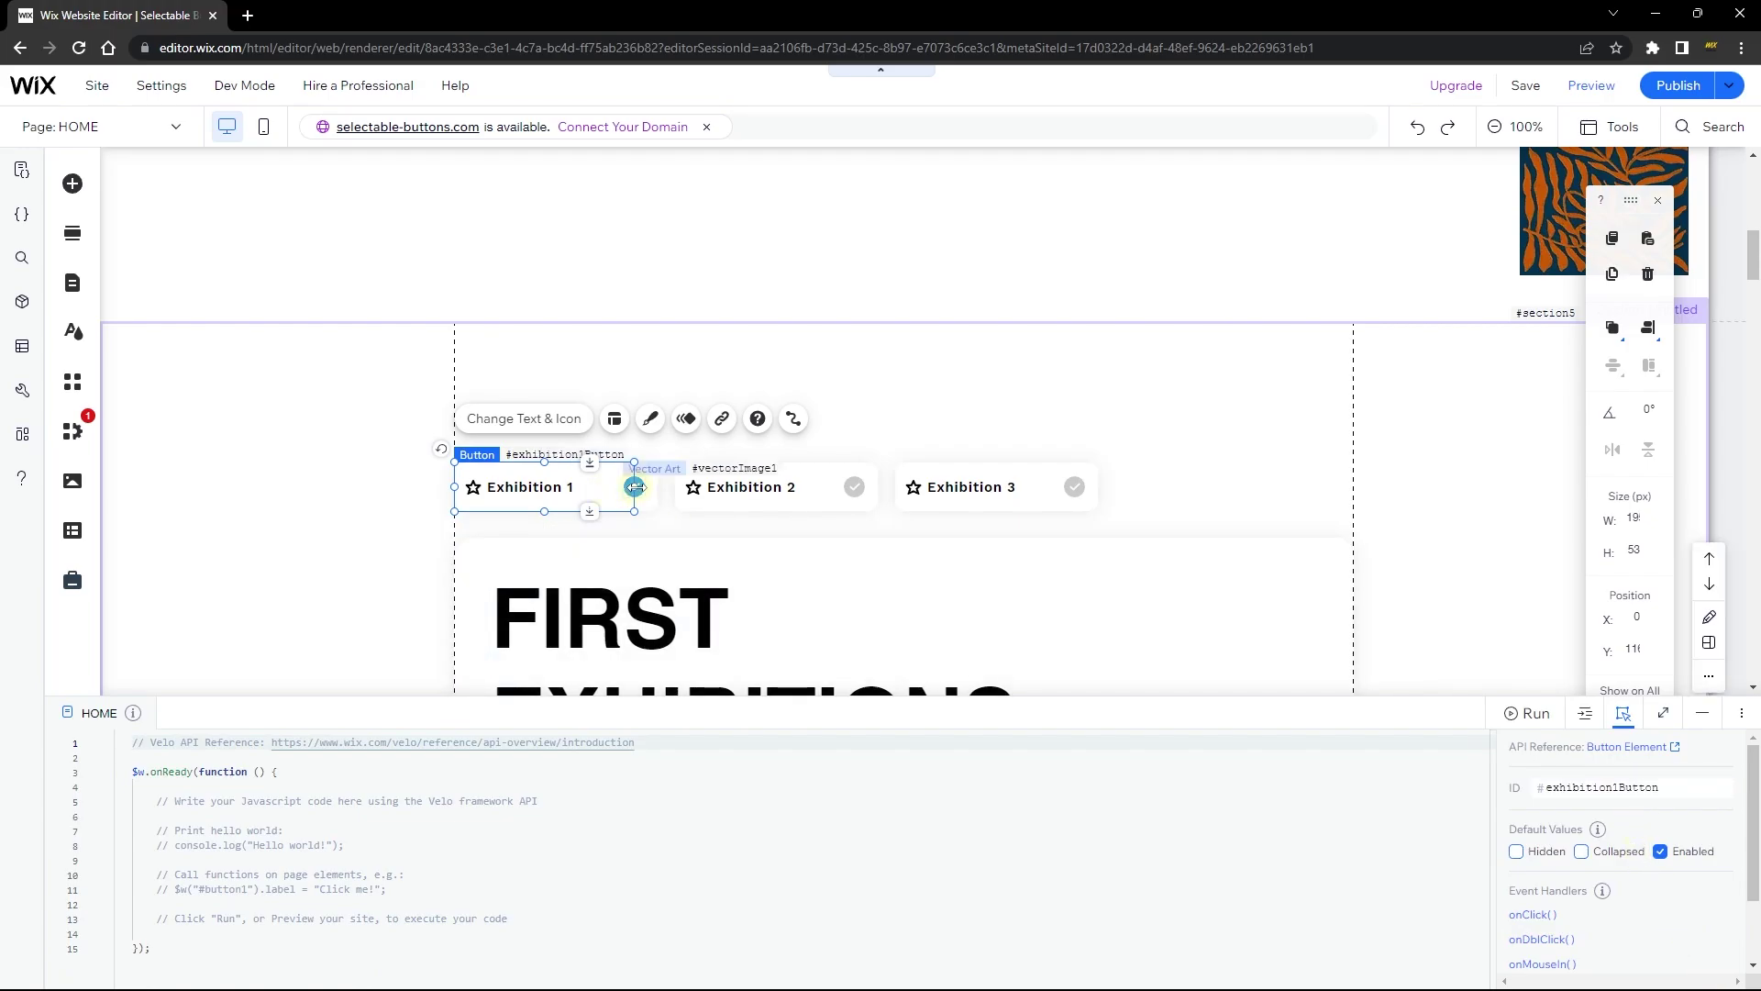
Set the ID of the blue check icon beside "Exhibition 1" to exhibition1Vector.
left_click(639, 489)
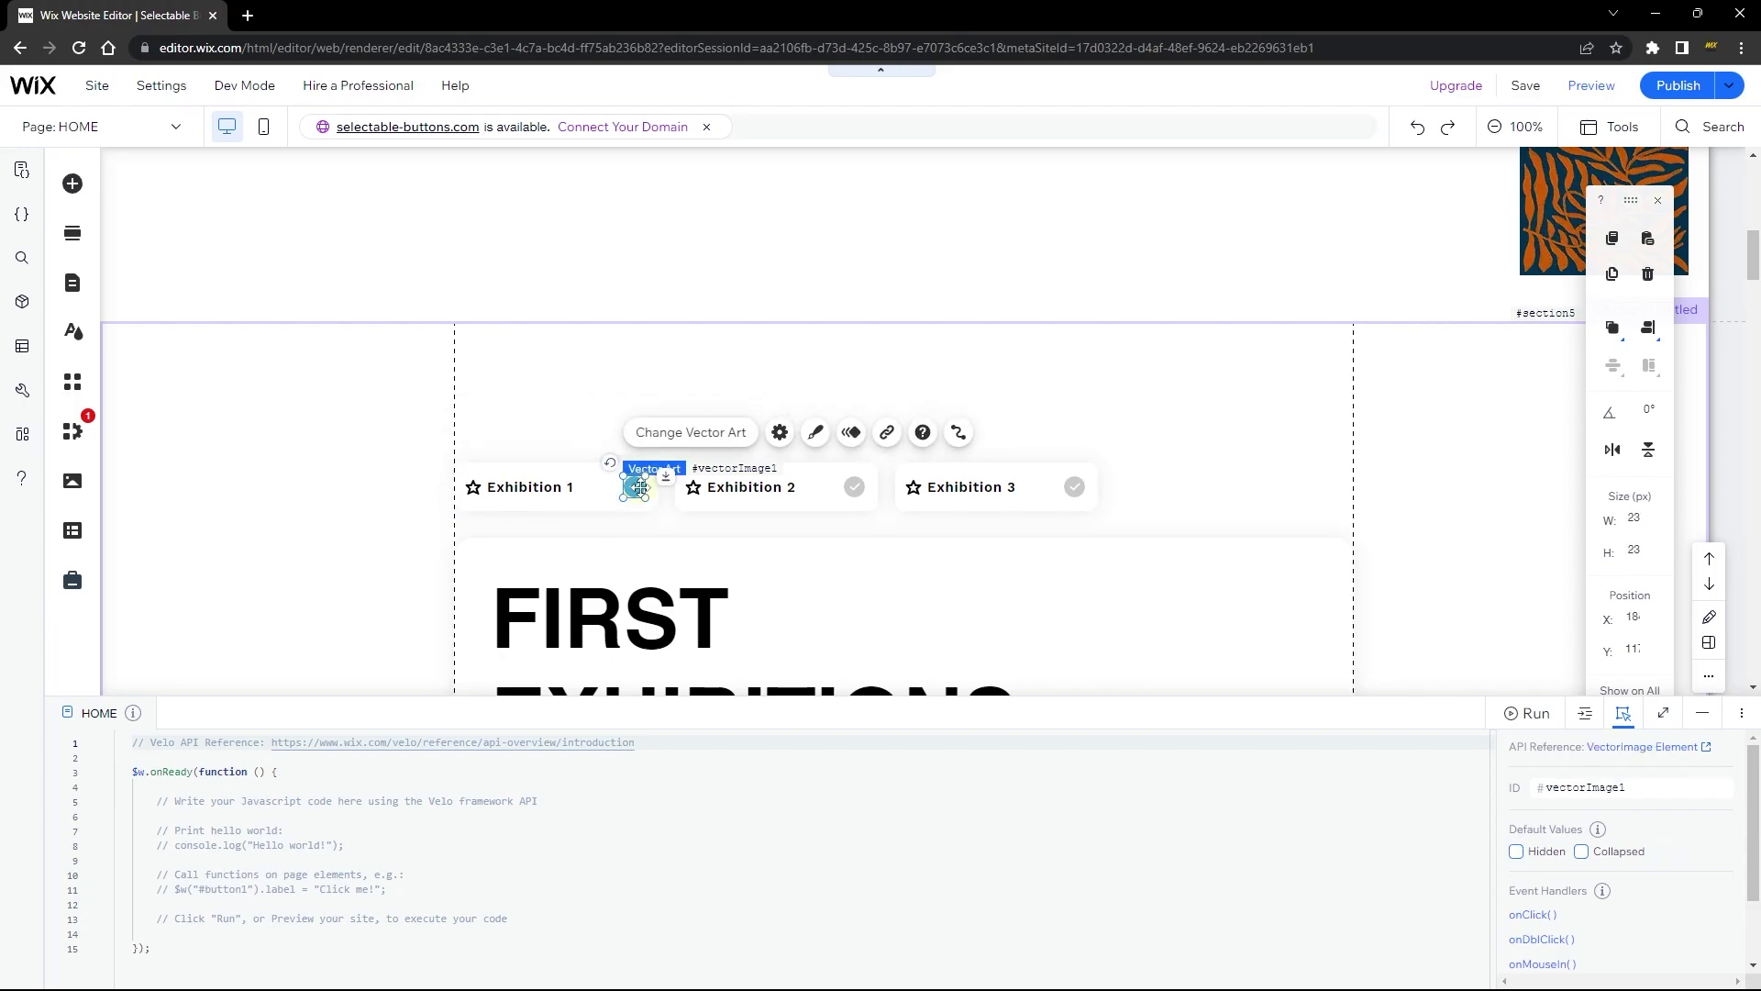
left_click(1631, 788)
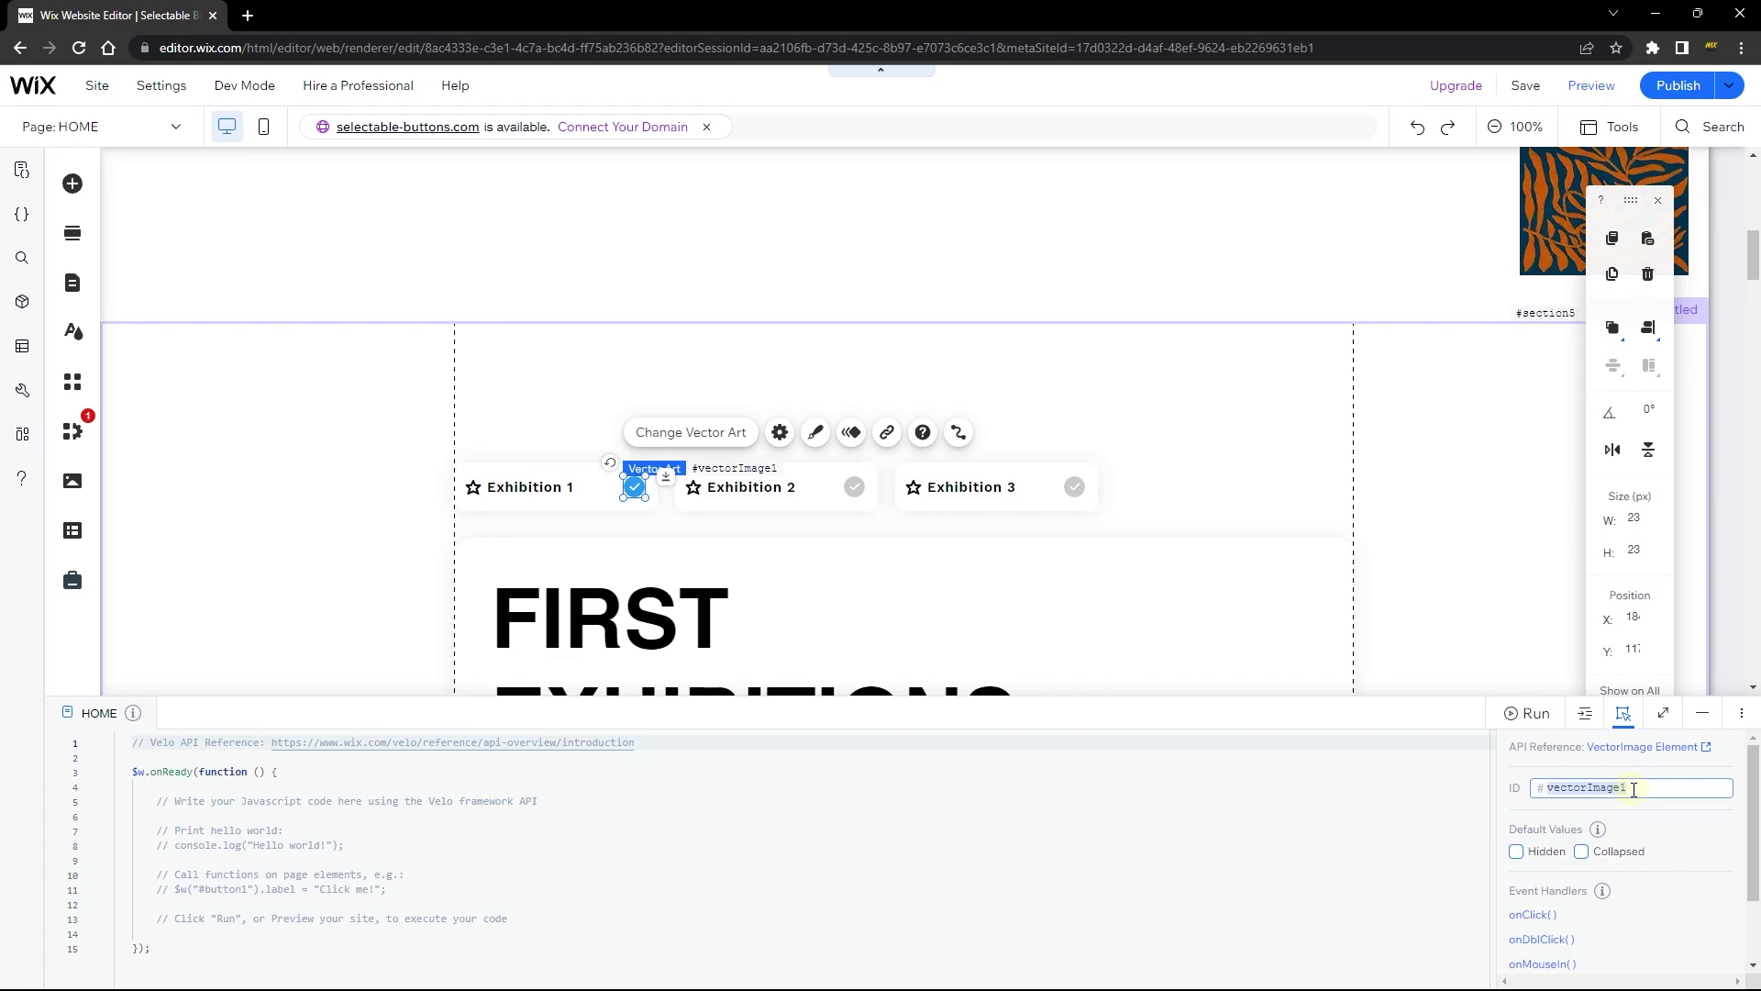
key("BackSpace")
type("exhibition1Vector")
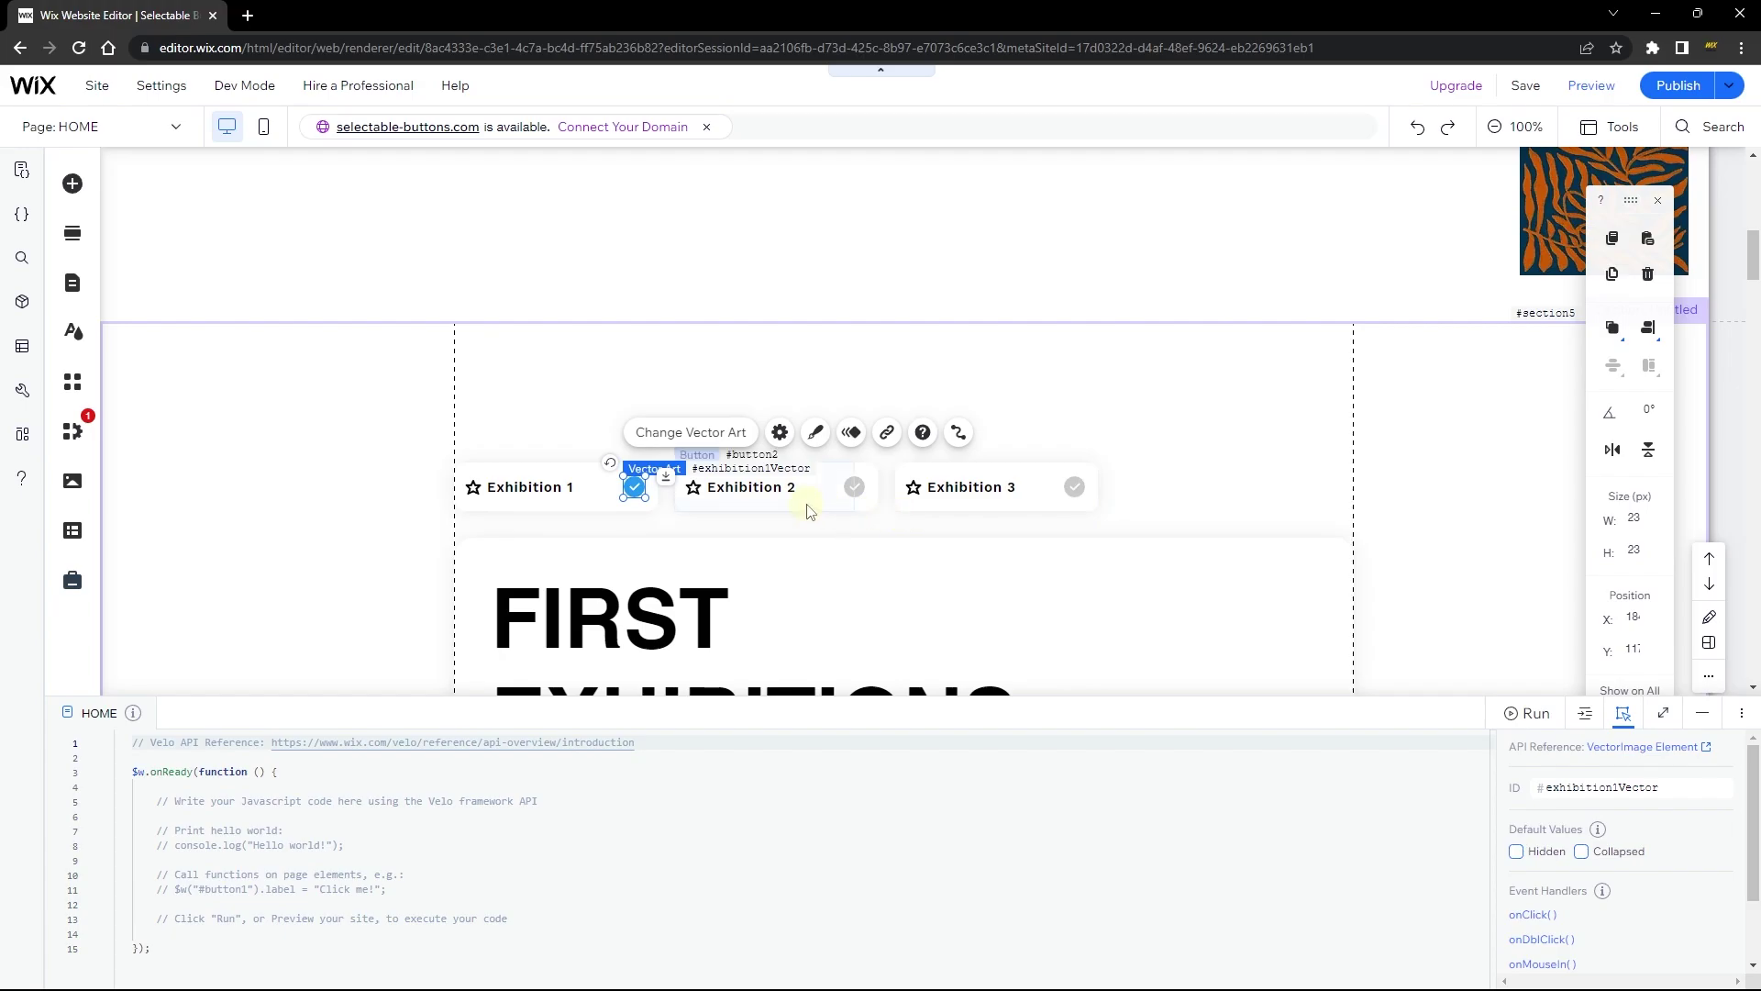
Set matching check icon and button IDs for the second and third exhibitions, including exhibition3Vector, exhibition3Button and exhibition2Button.
left_click(854, 486)
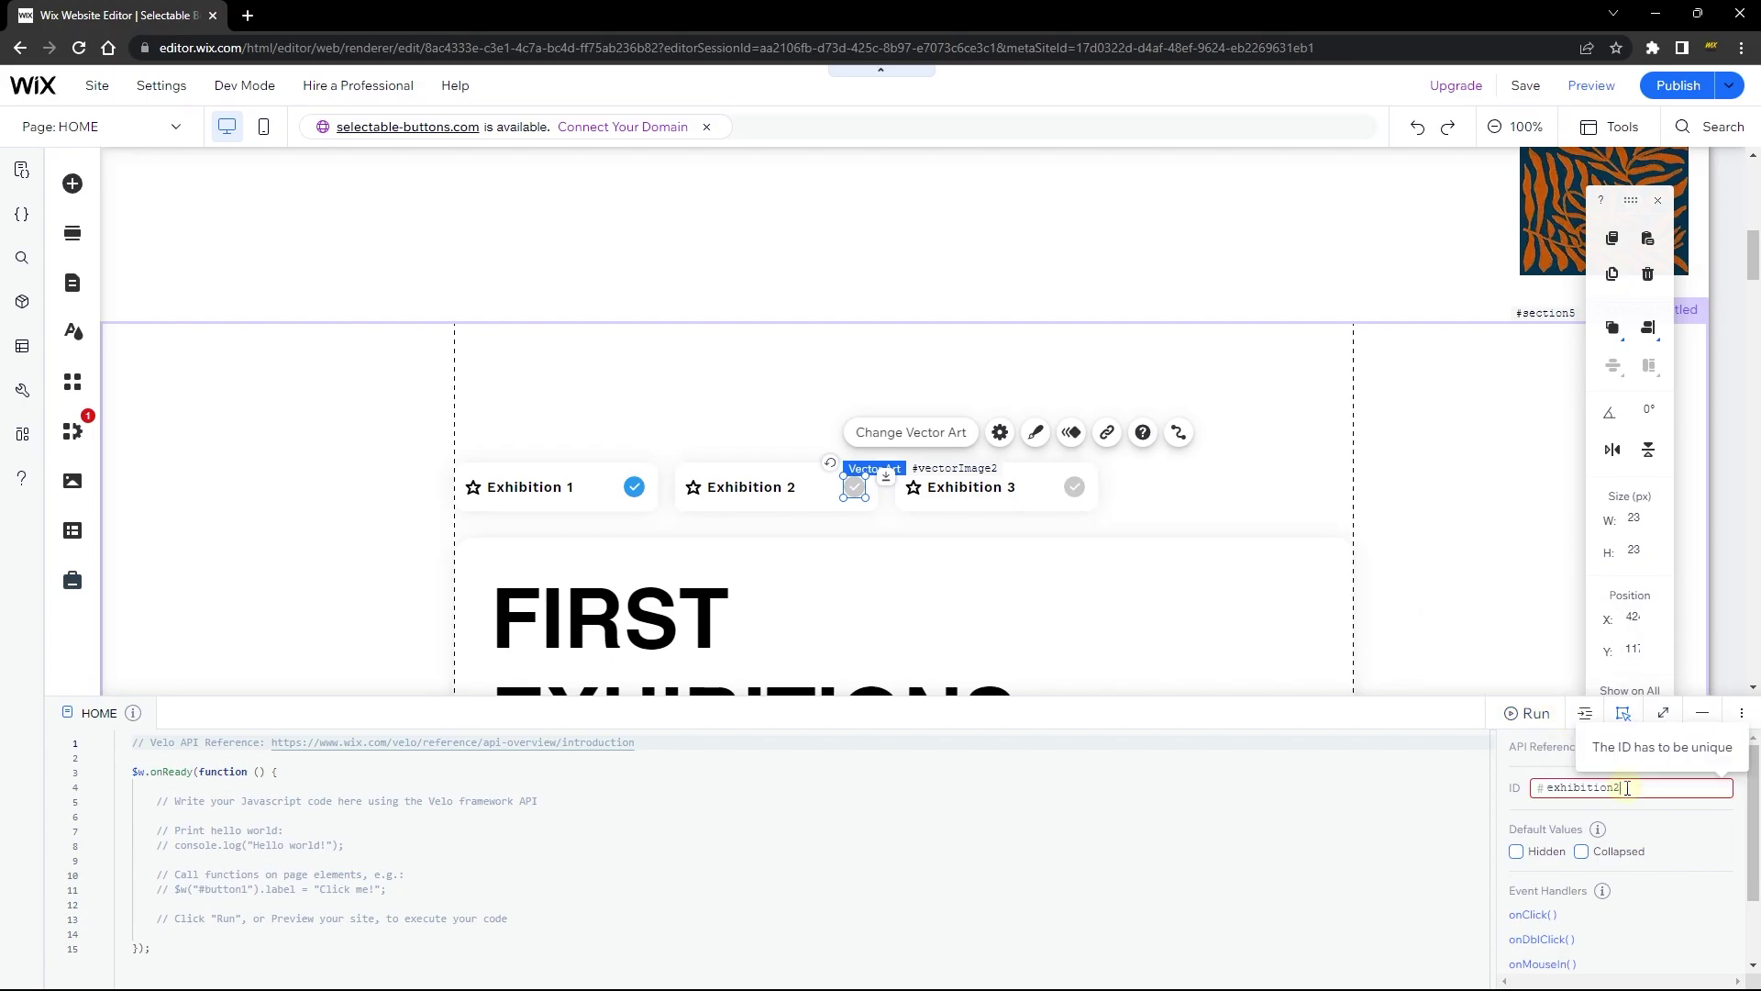
left_click(1075, 486)
double_click(1619, 788)
type("exhibition3Checkmark")
key("Return")
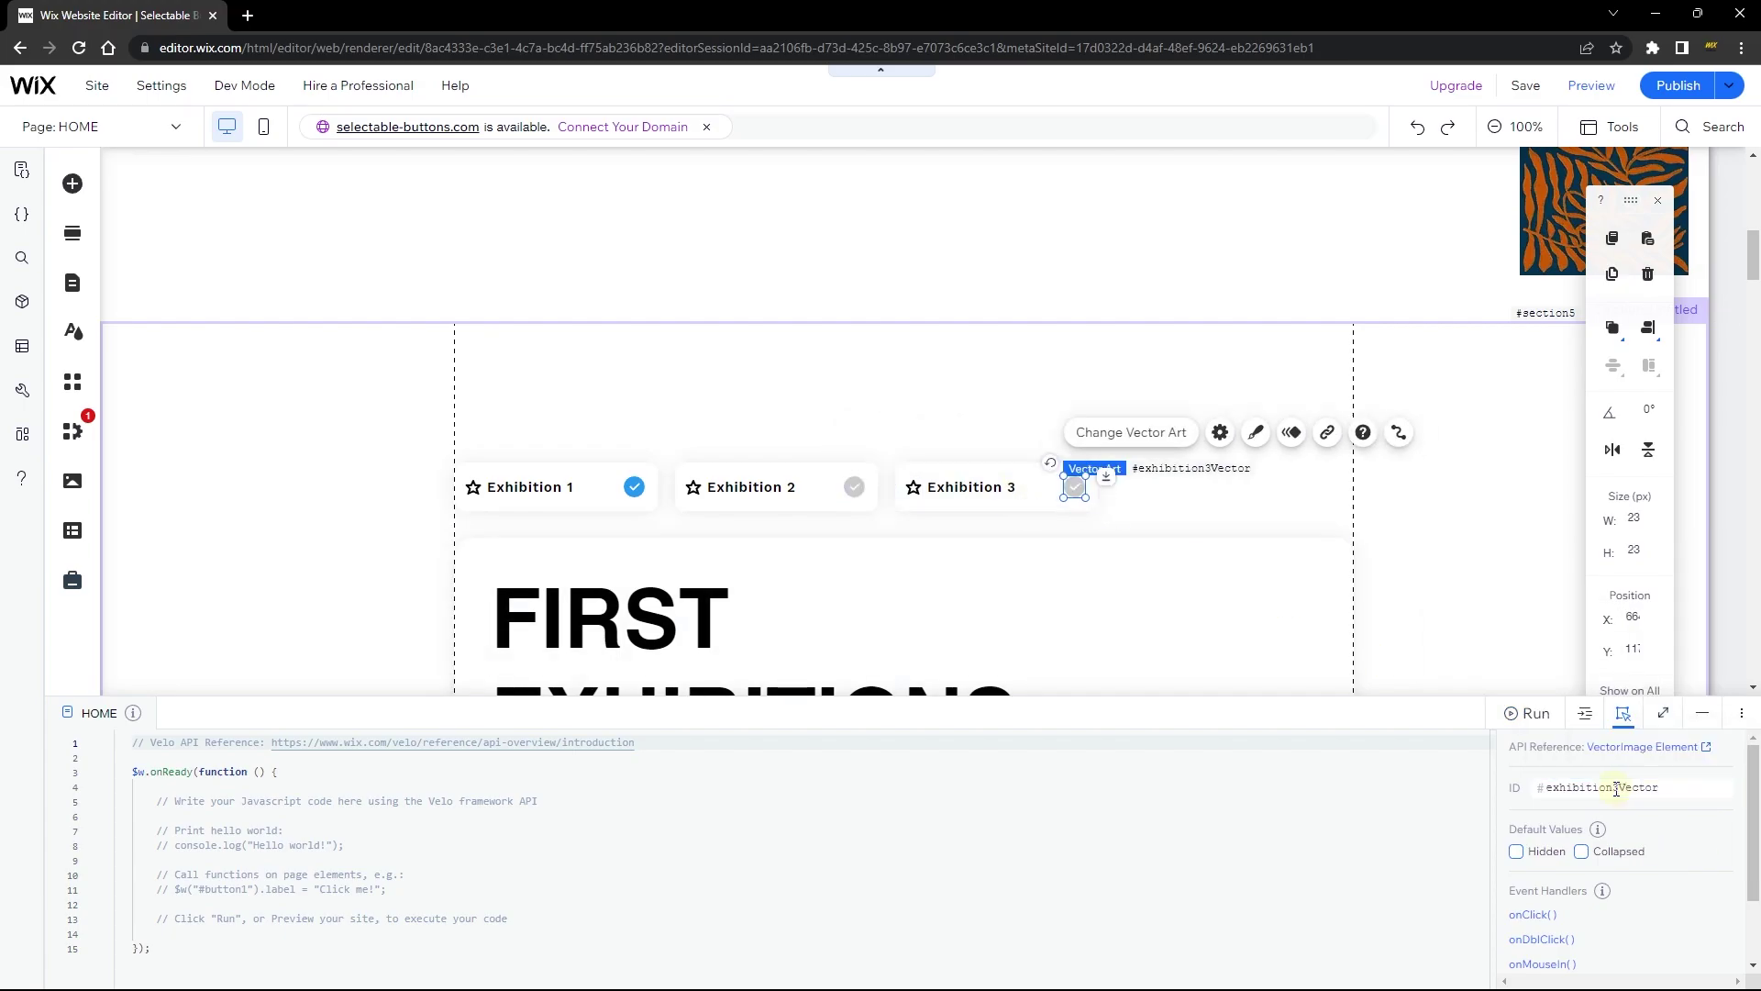
left_click(1032, 495)
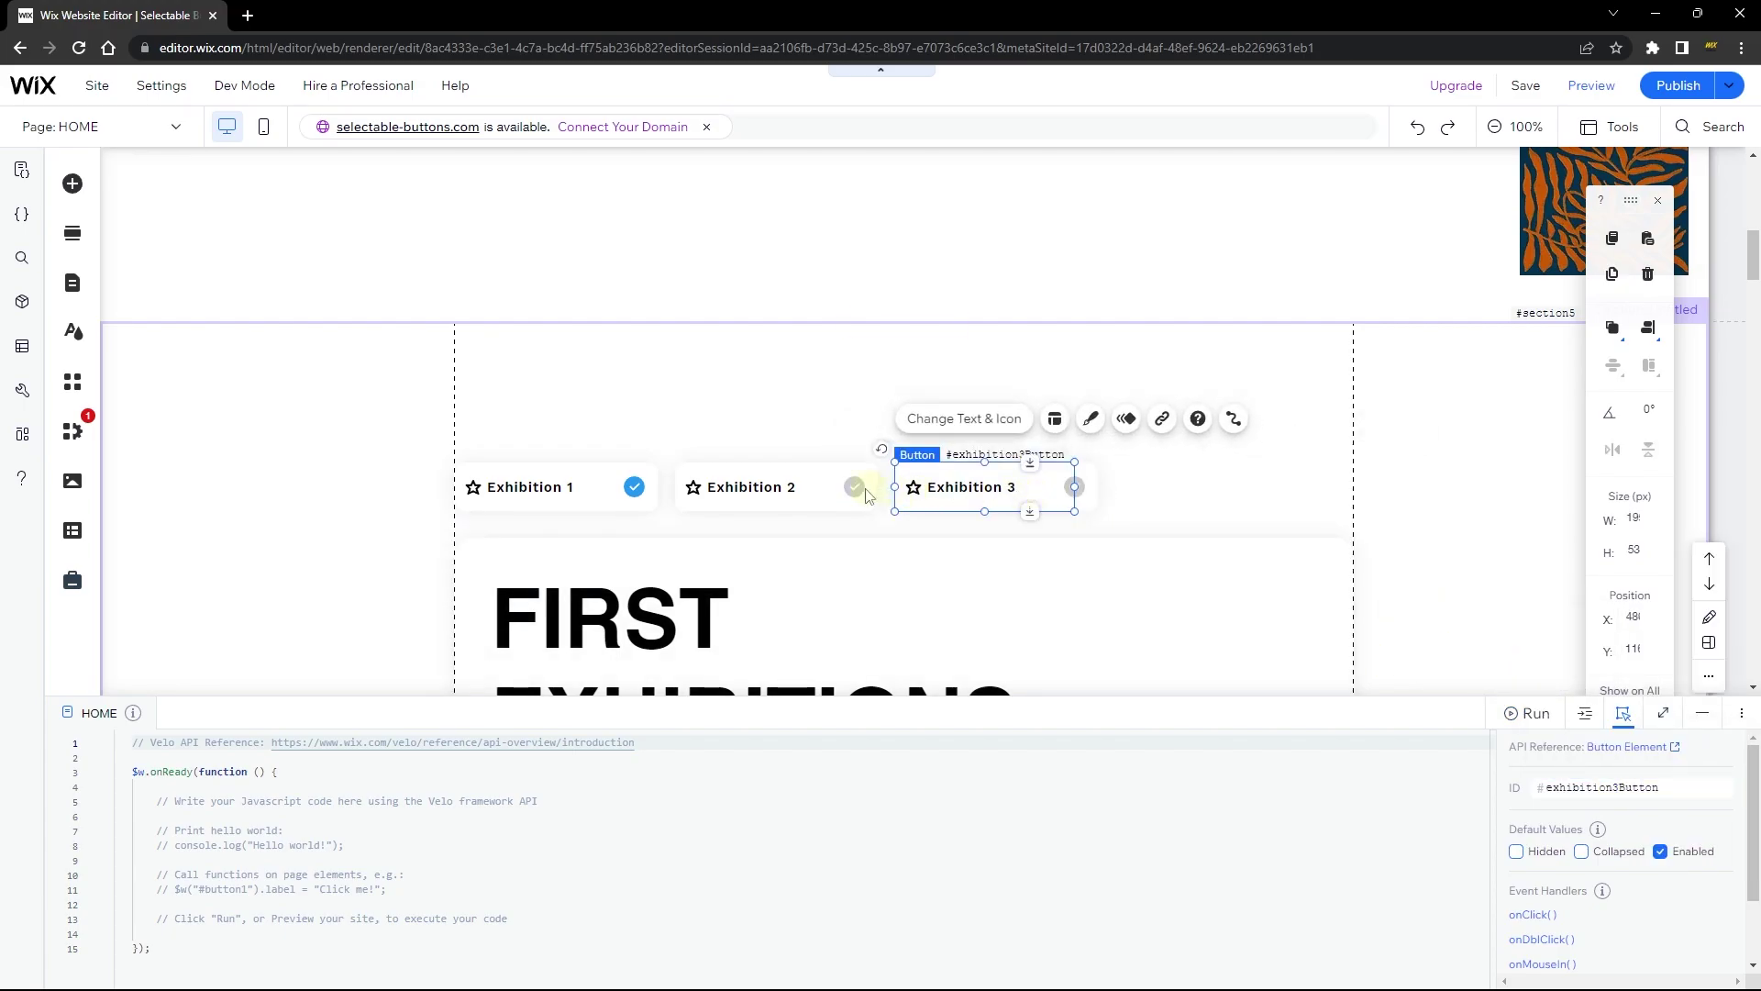
left_click(807, 486)
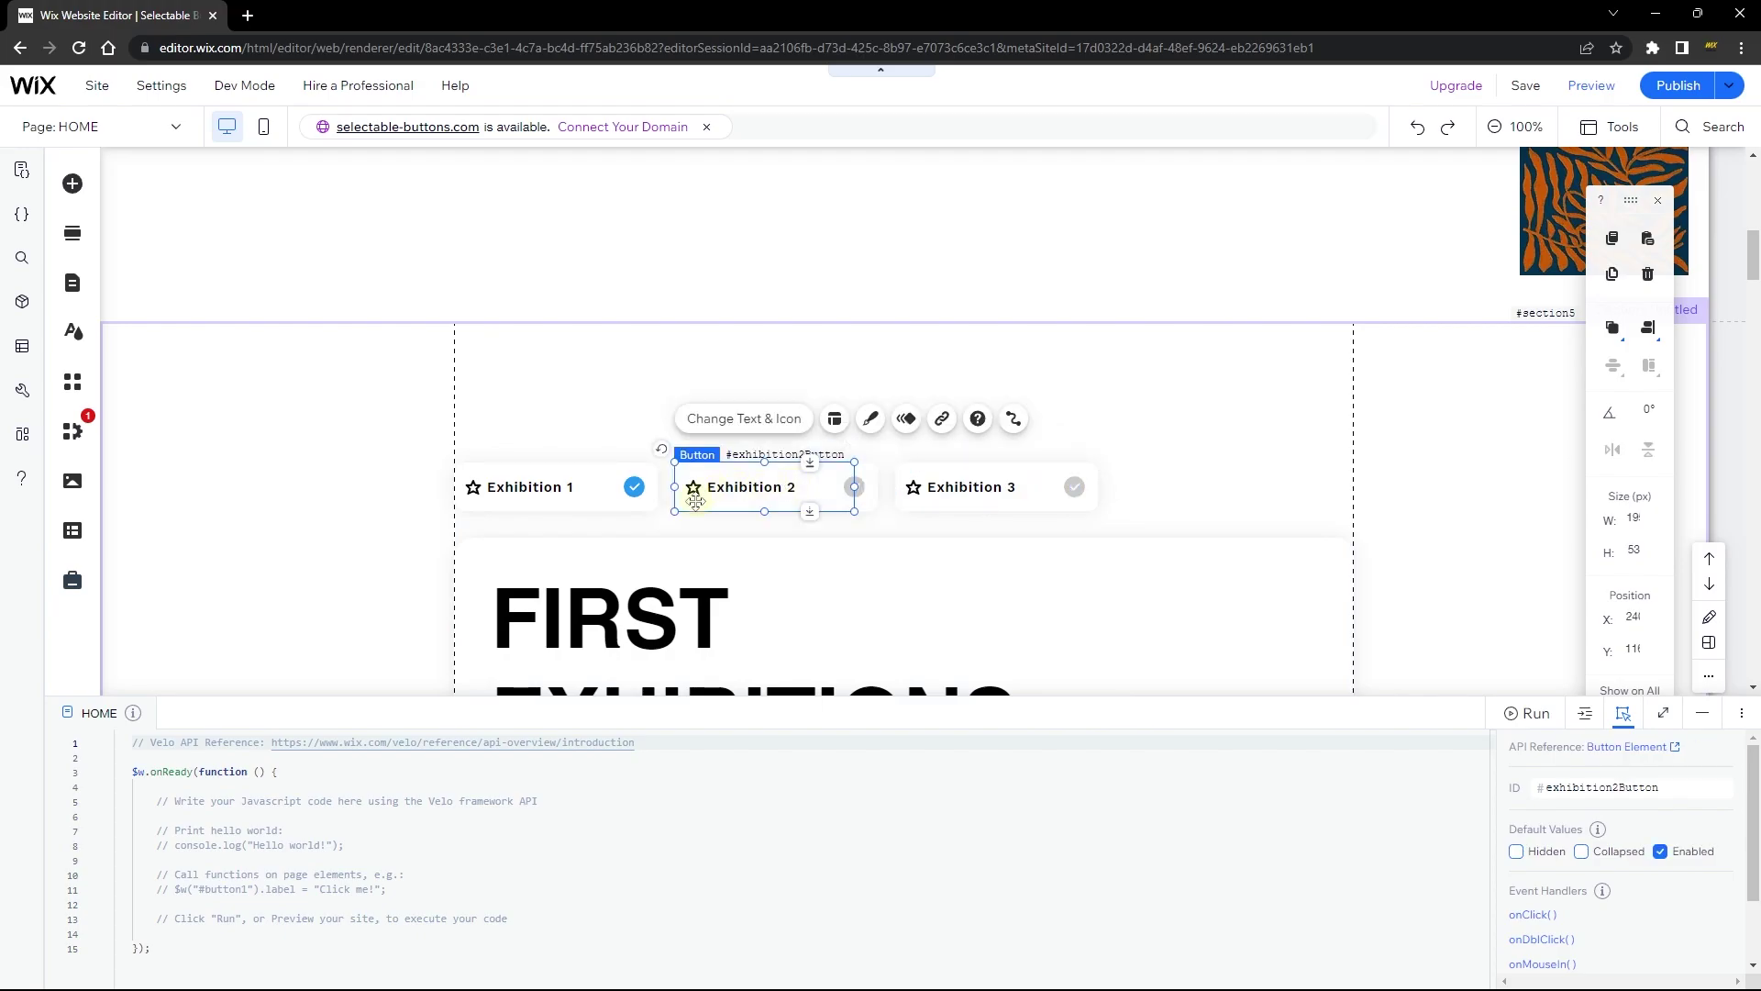
Set the ID of the multi-state box below the exhibition buttons to statebox.
scroll(676, 503, "down", 2)
left_click(576, 371)
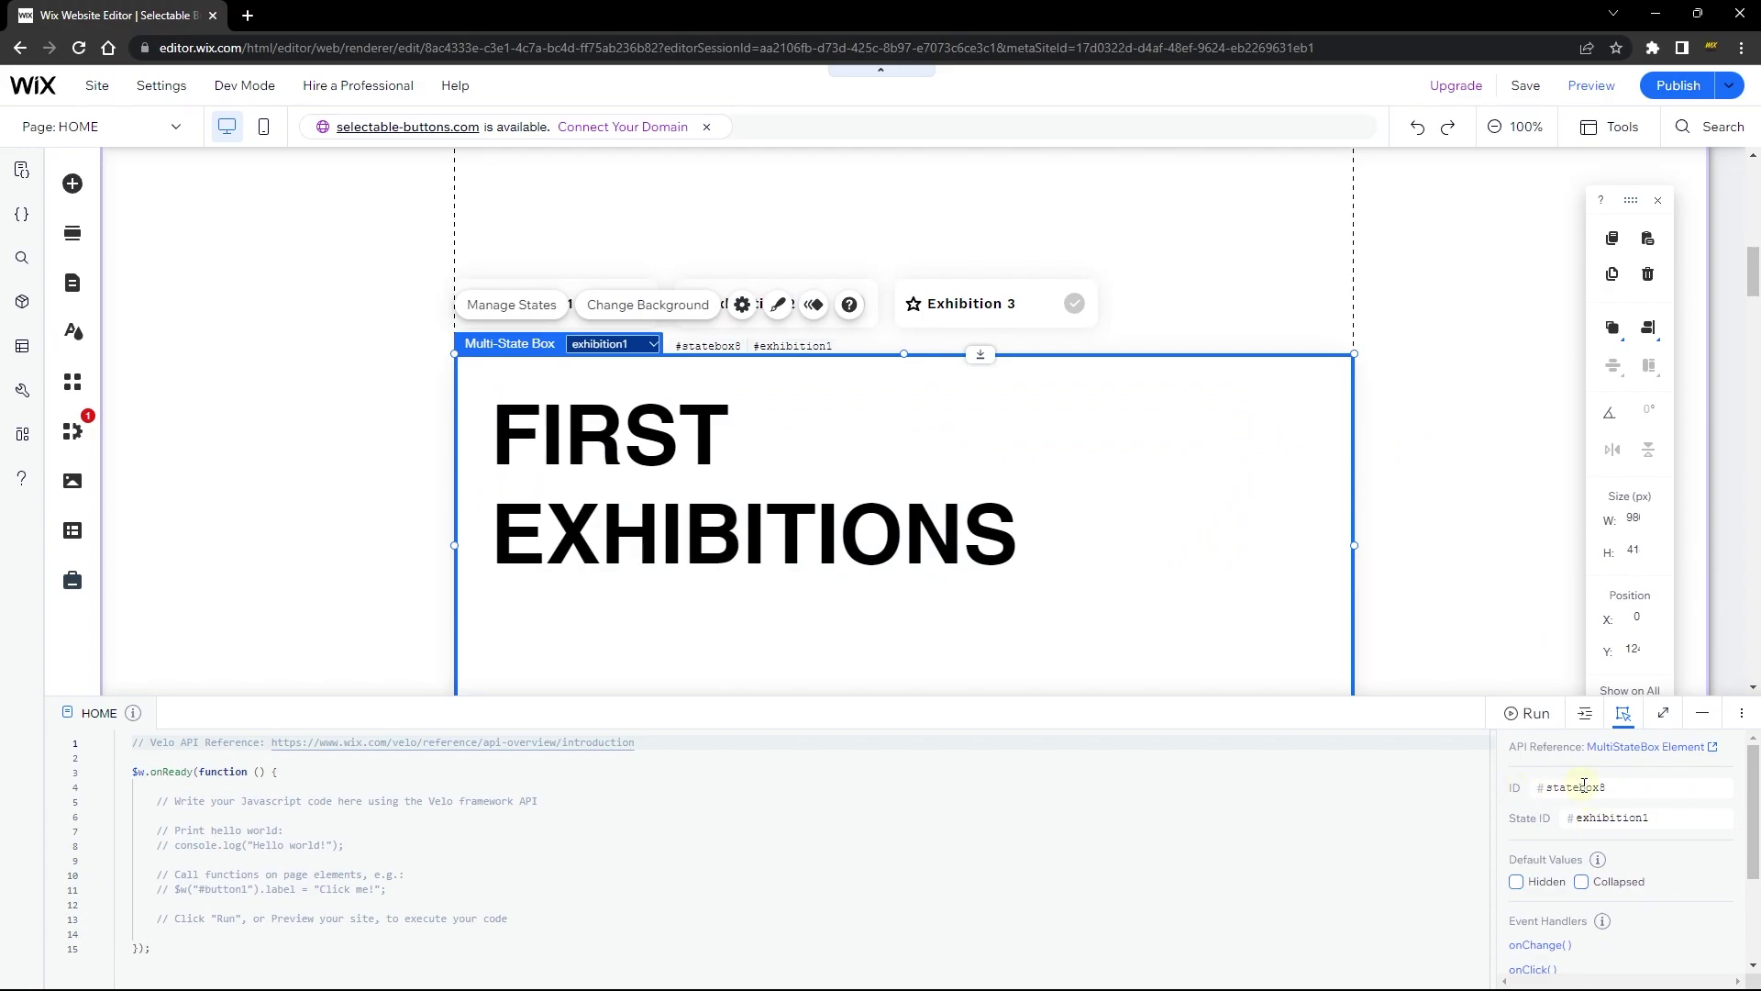
left_click(1564, 786)
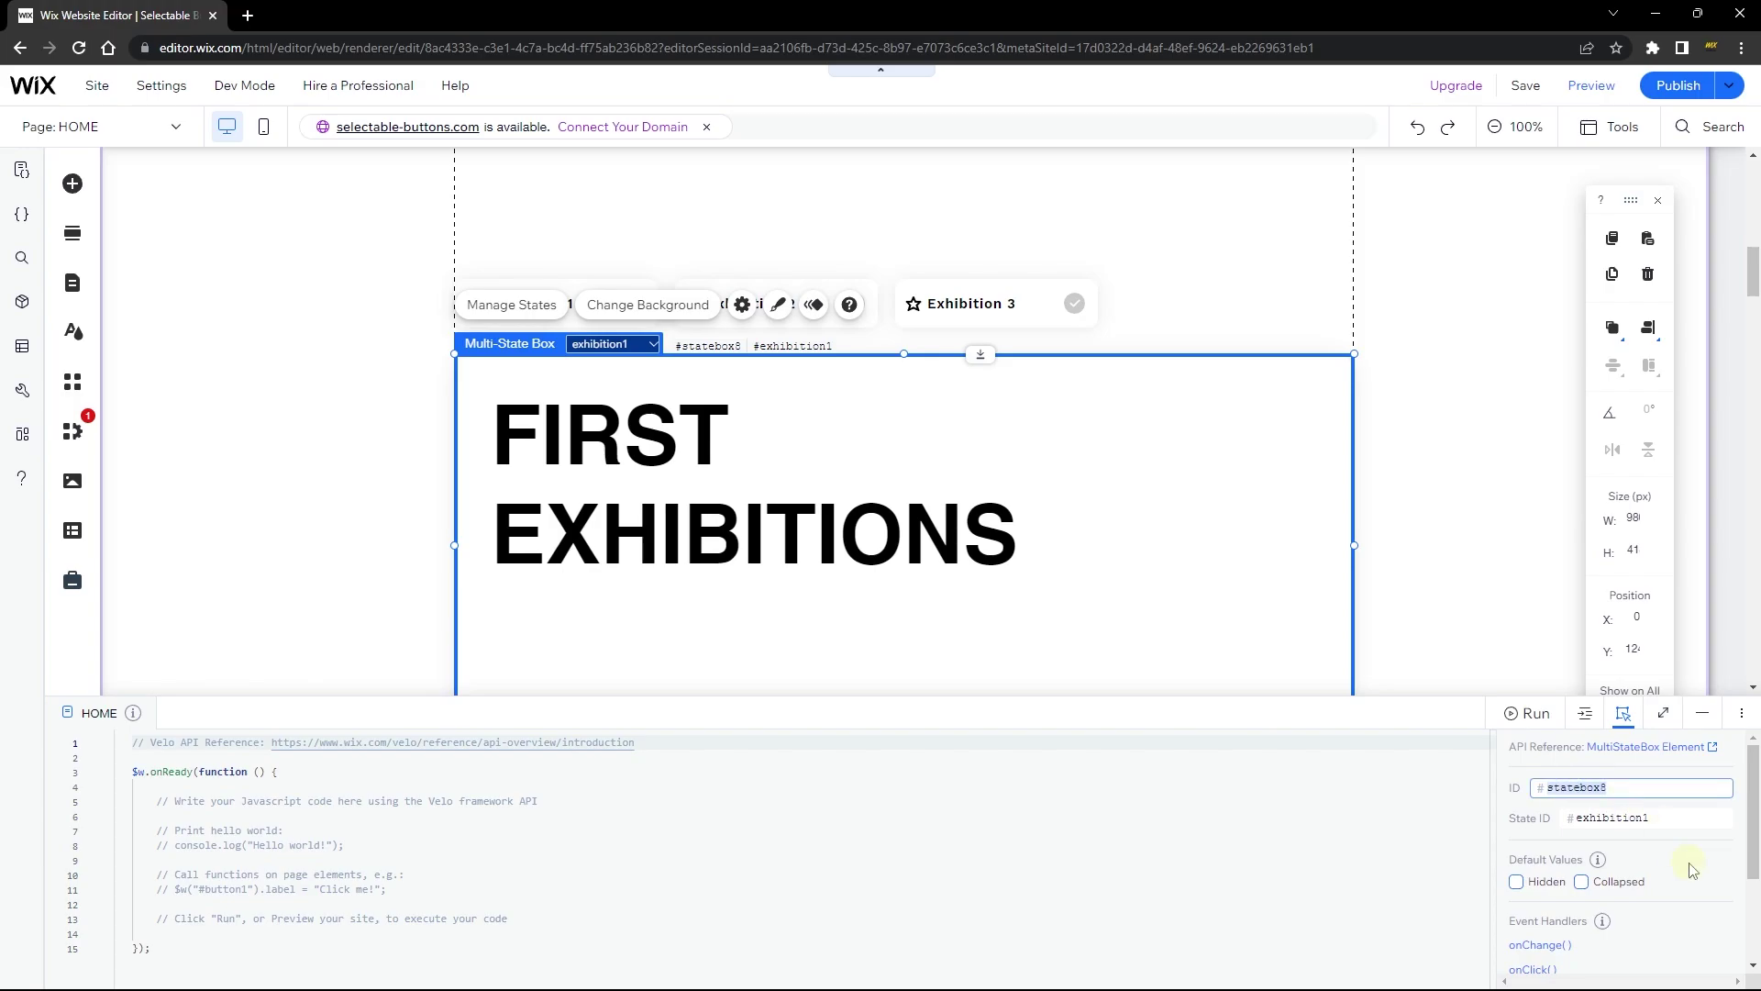
key("End")
key("Return")
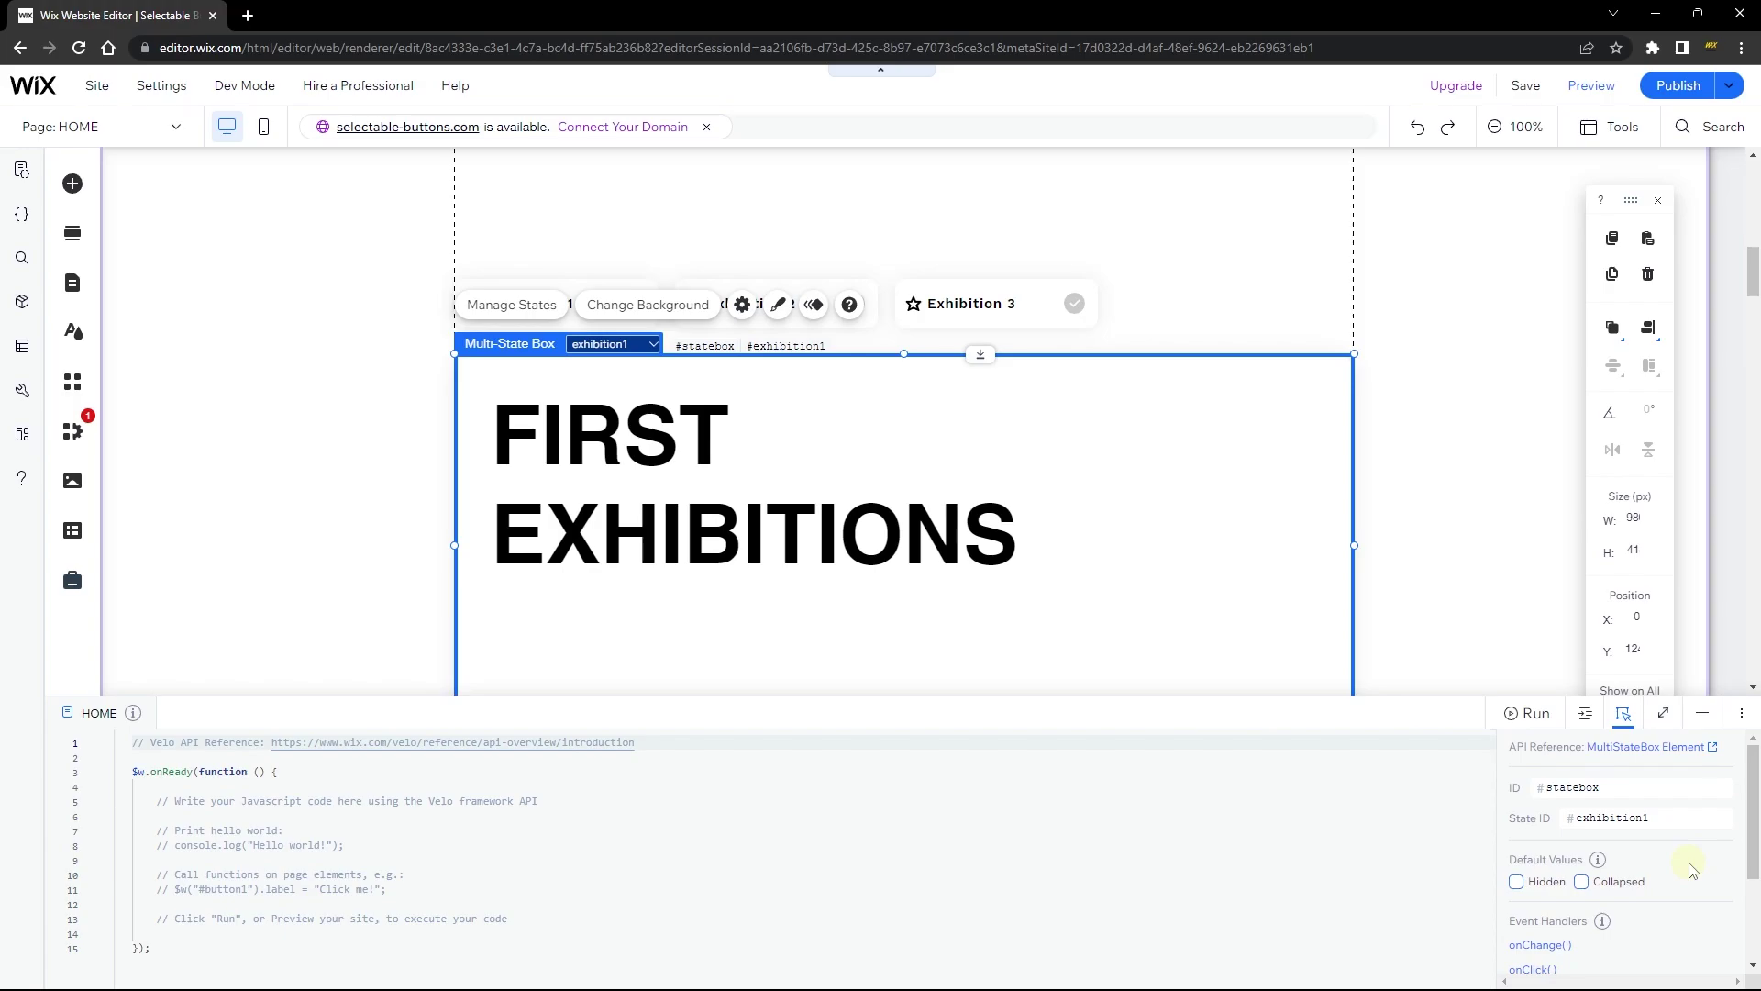
Check the three exhibition buttons' IDs, and remove the sample comments inside the onReady function in the expanded page code.
left_click(602, 291)
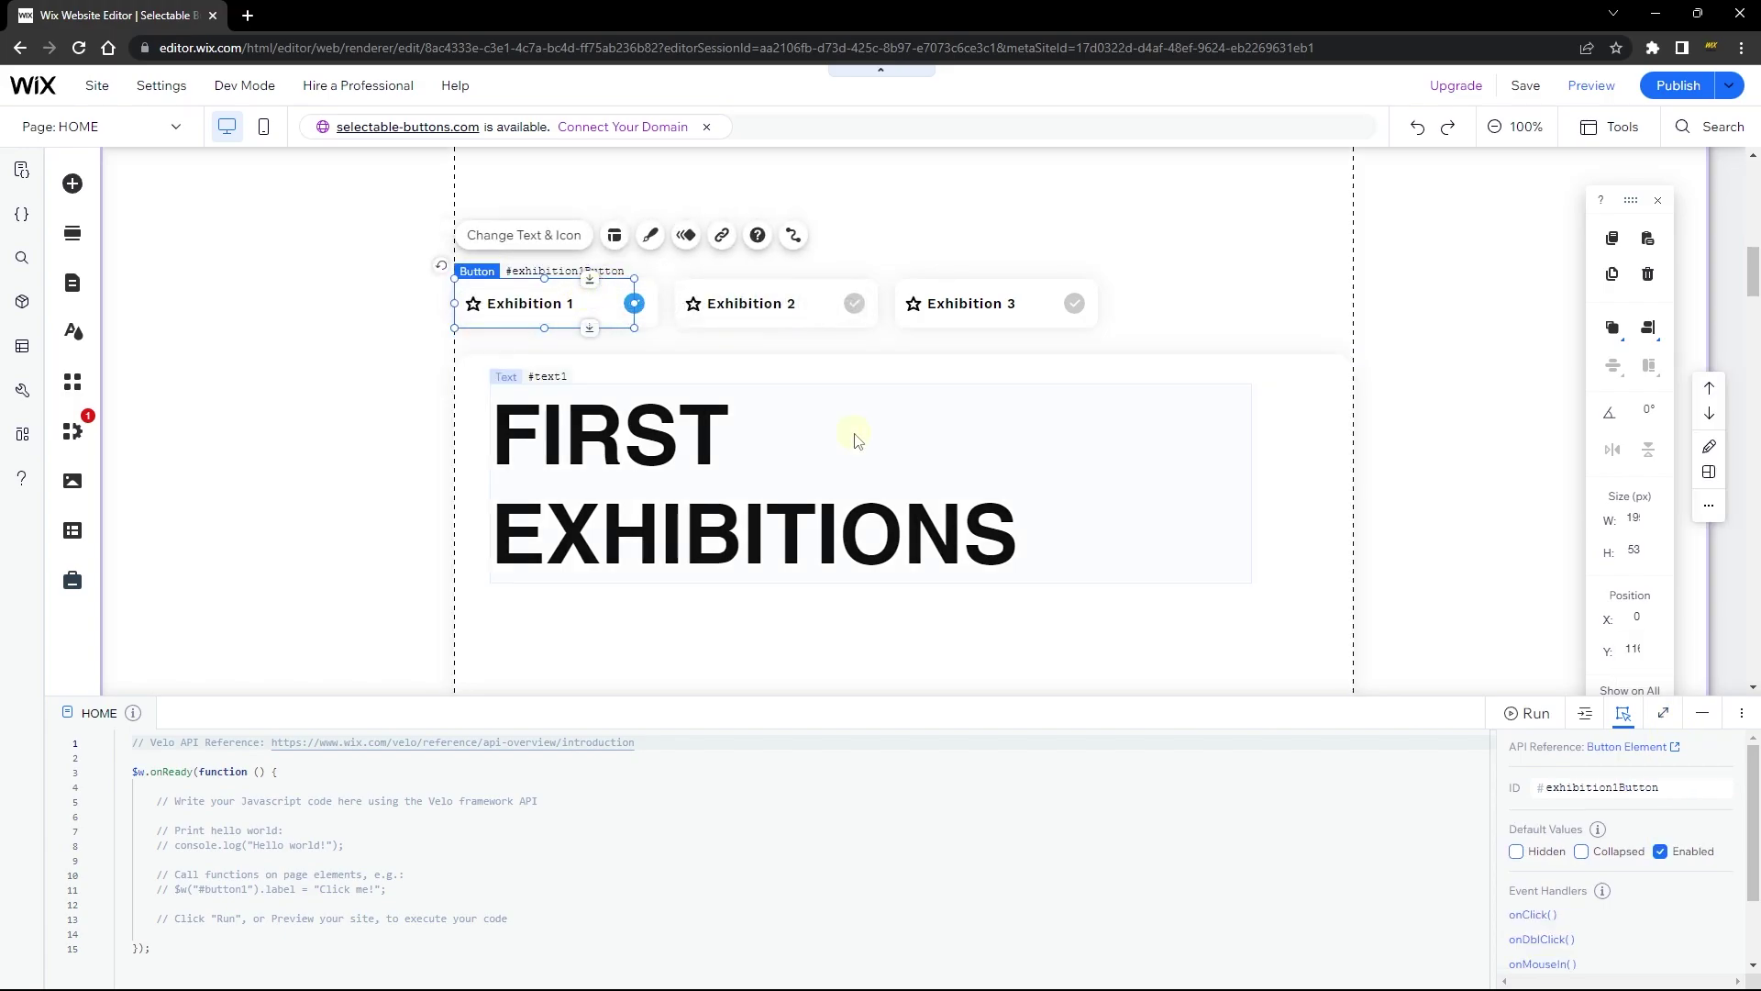
left_click(752, 302)
left_click(968, 303)
left_click(527, 303)
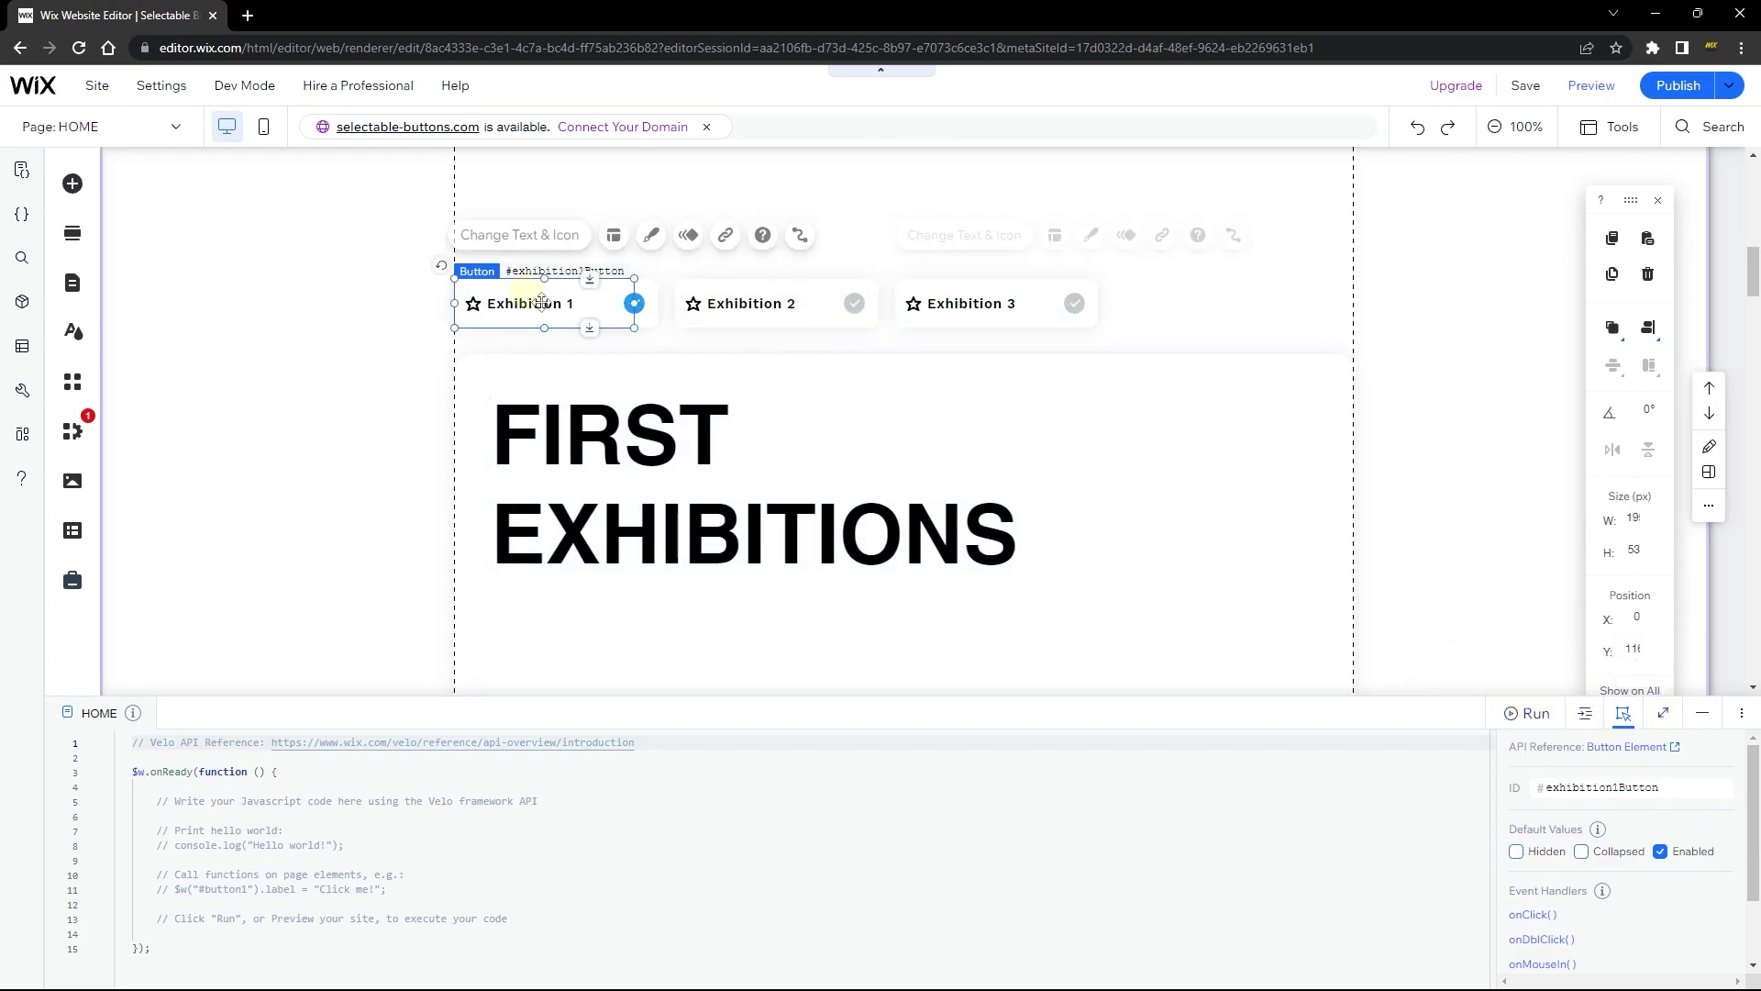
left_click(1663, 712)
left_click(1559, 239)
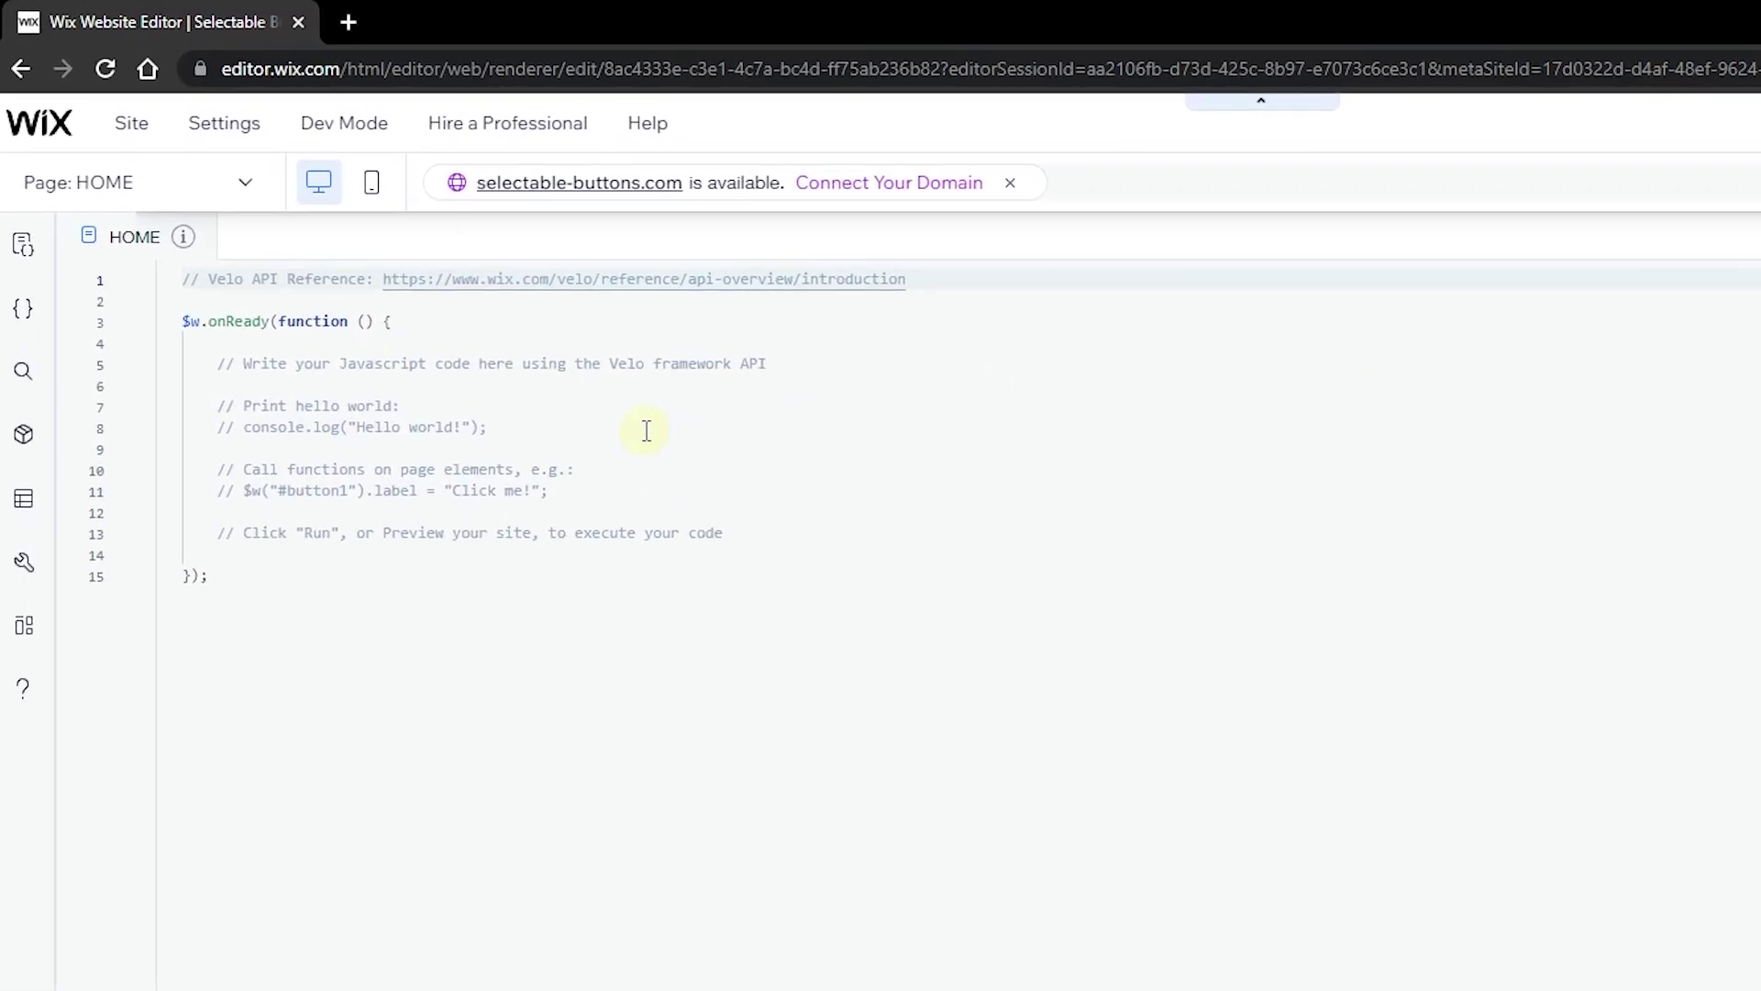
left_click(183, 266)
left_click_drag(227, 377, 758, 557)
key("BackSpace")
Add an onClick handler with an empty arrow function for #exhibition1Button inside onReady.
type("$w(\"#")
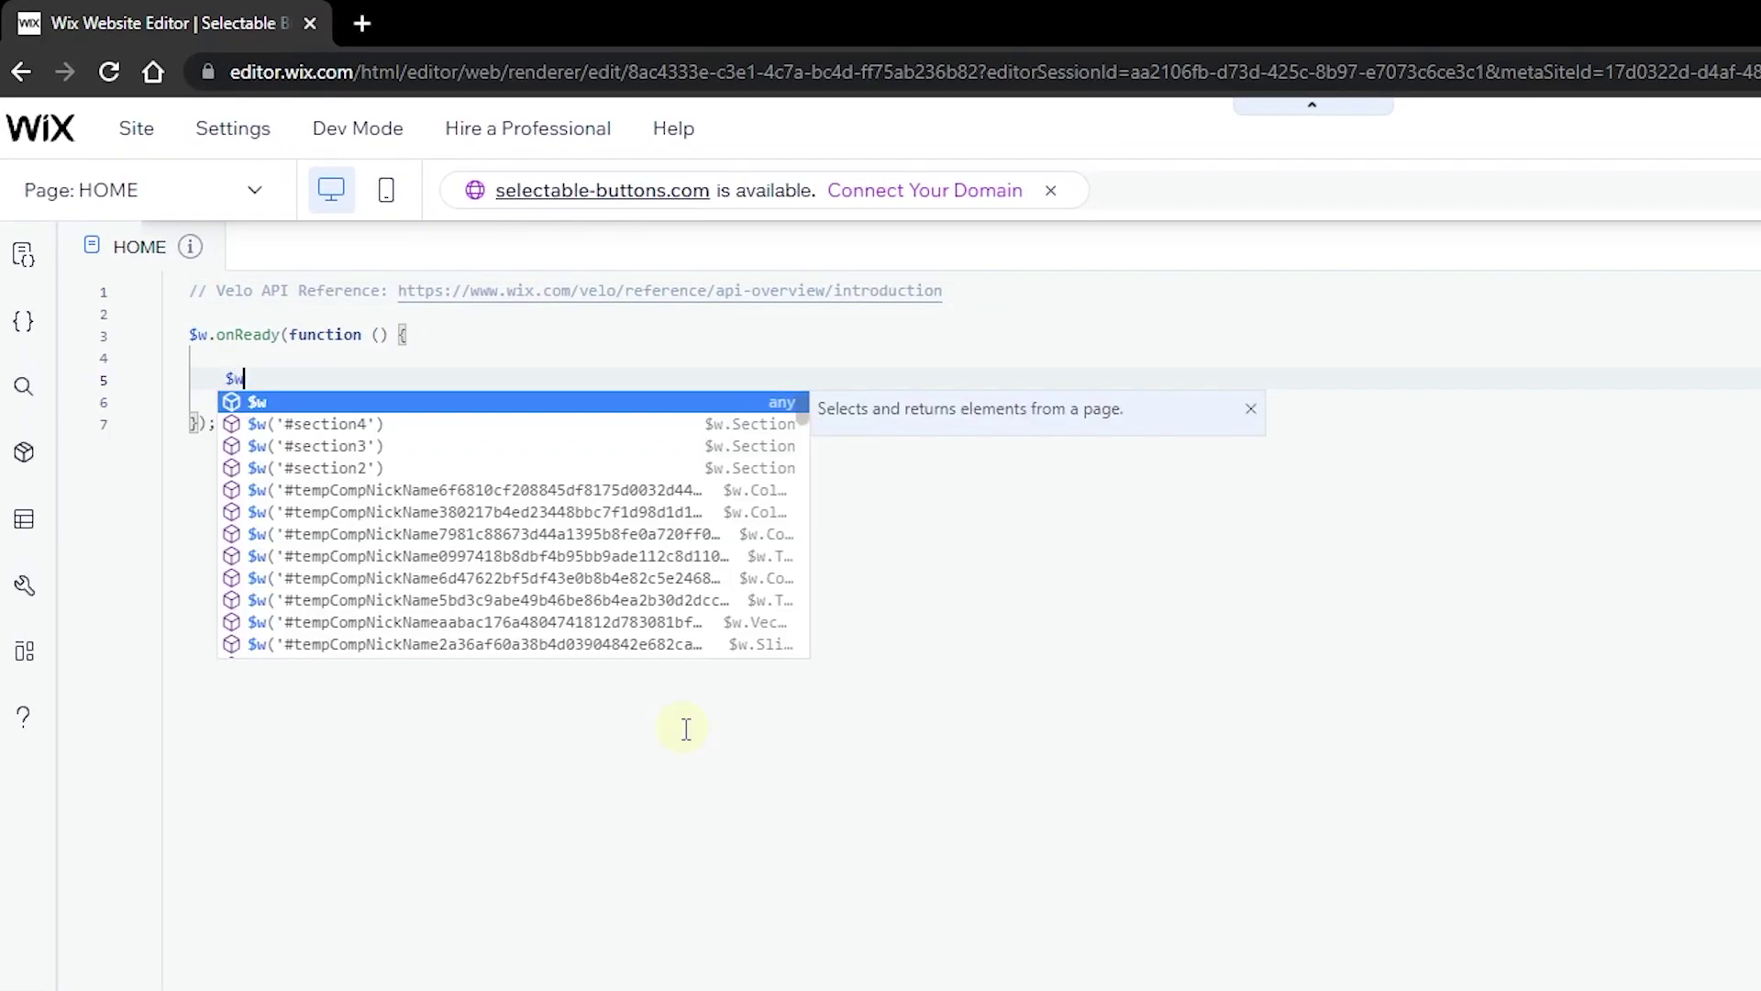
key("Down")
key("Down")
key("Down")
key("Down")
key("Return")
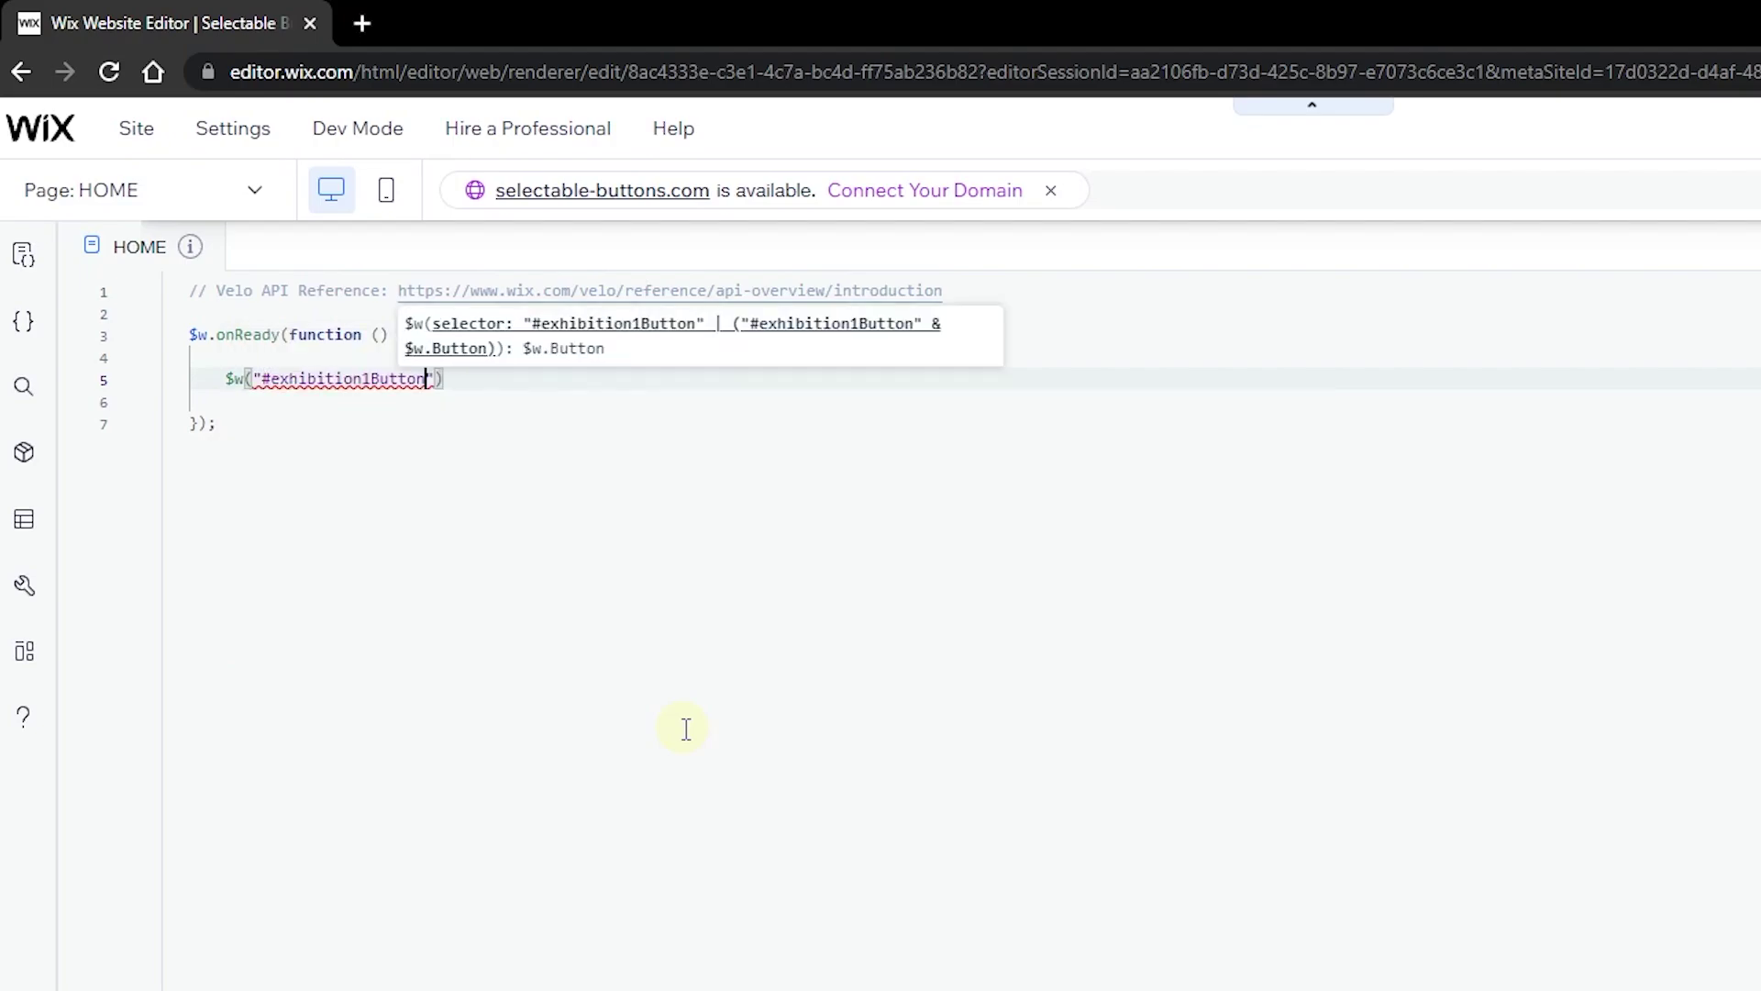
key("End")
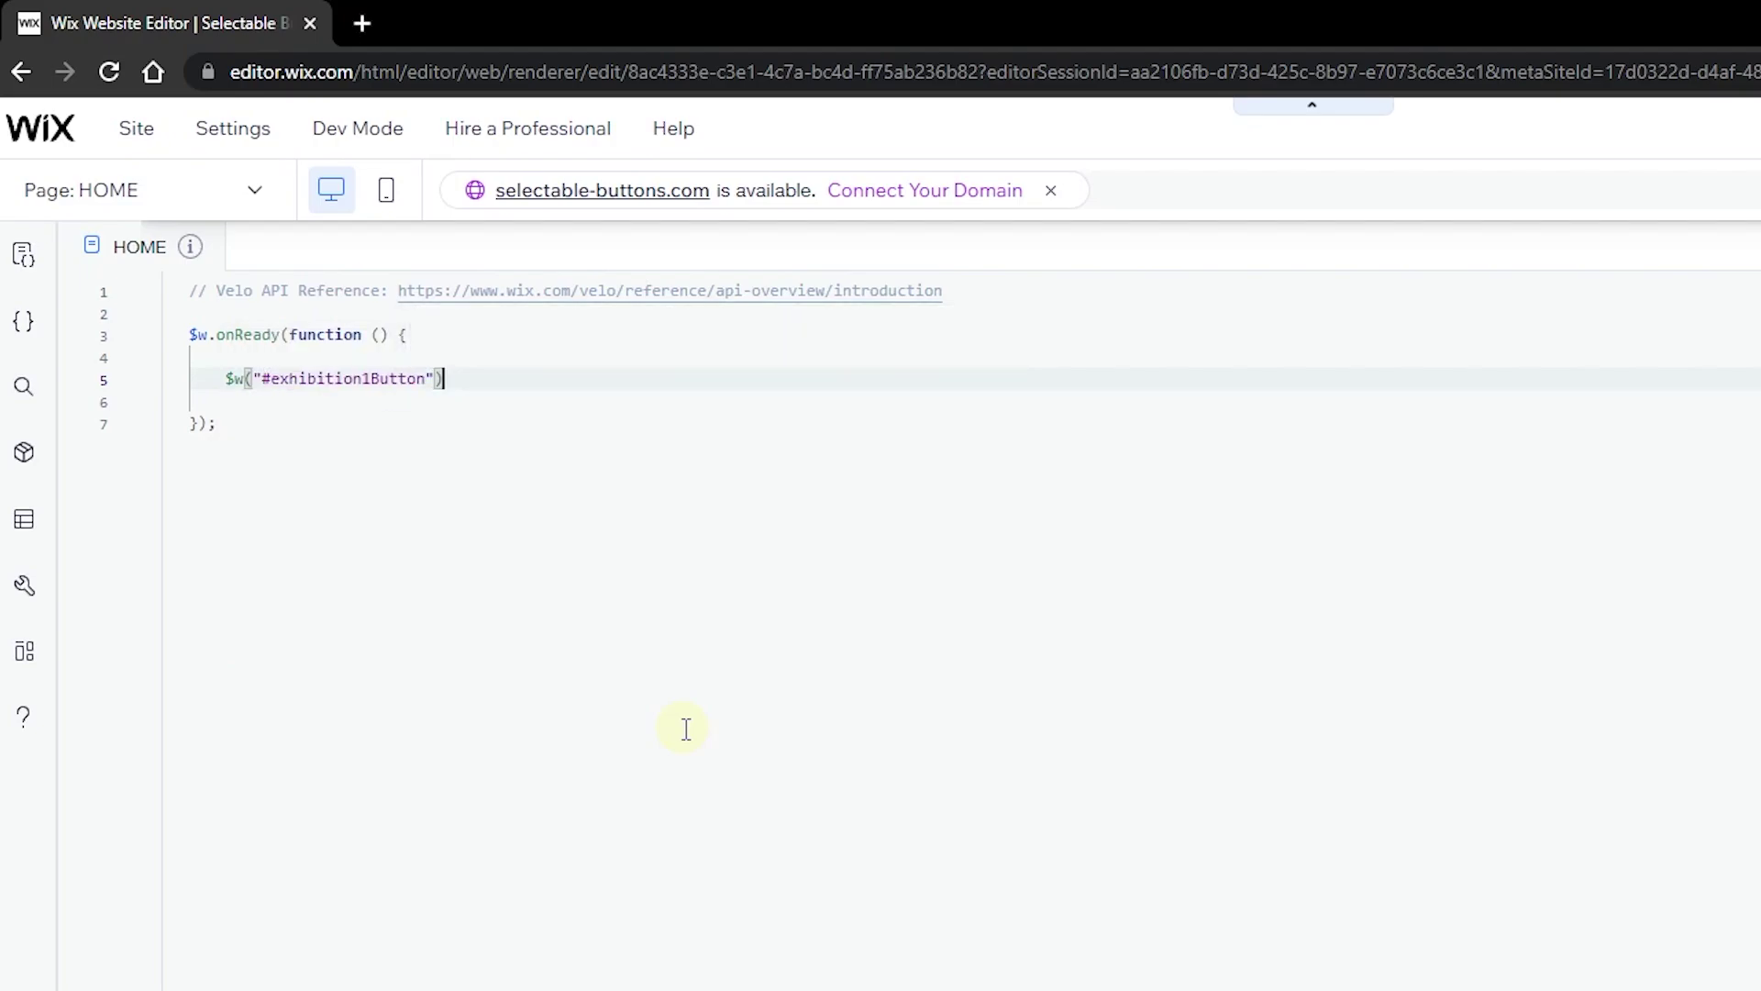
type(".")
key("Return")
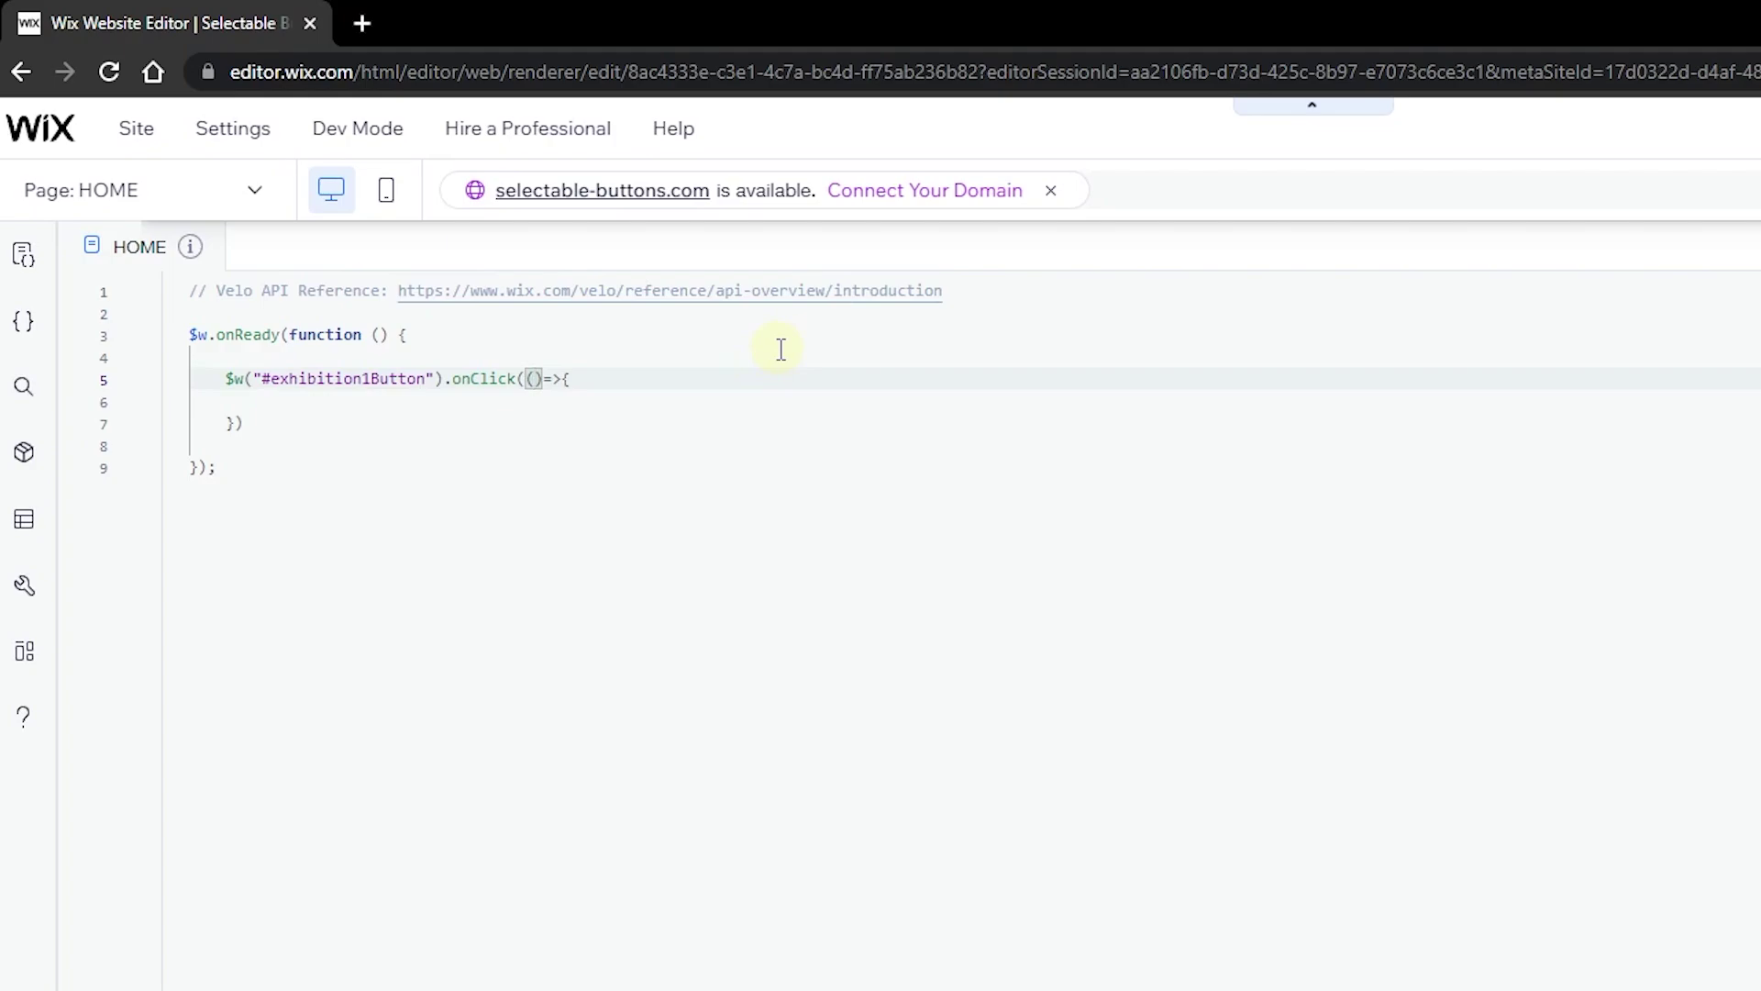
Add event as the parameter of the onClick arrow function and format the code.
type("event")
right_click(715, 376)
left_click(767, 405)
left_click(865, 394)
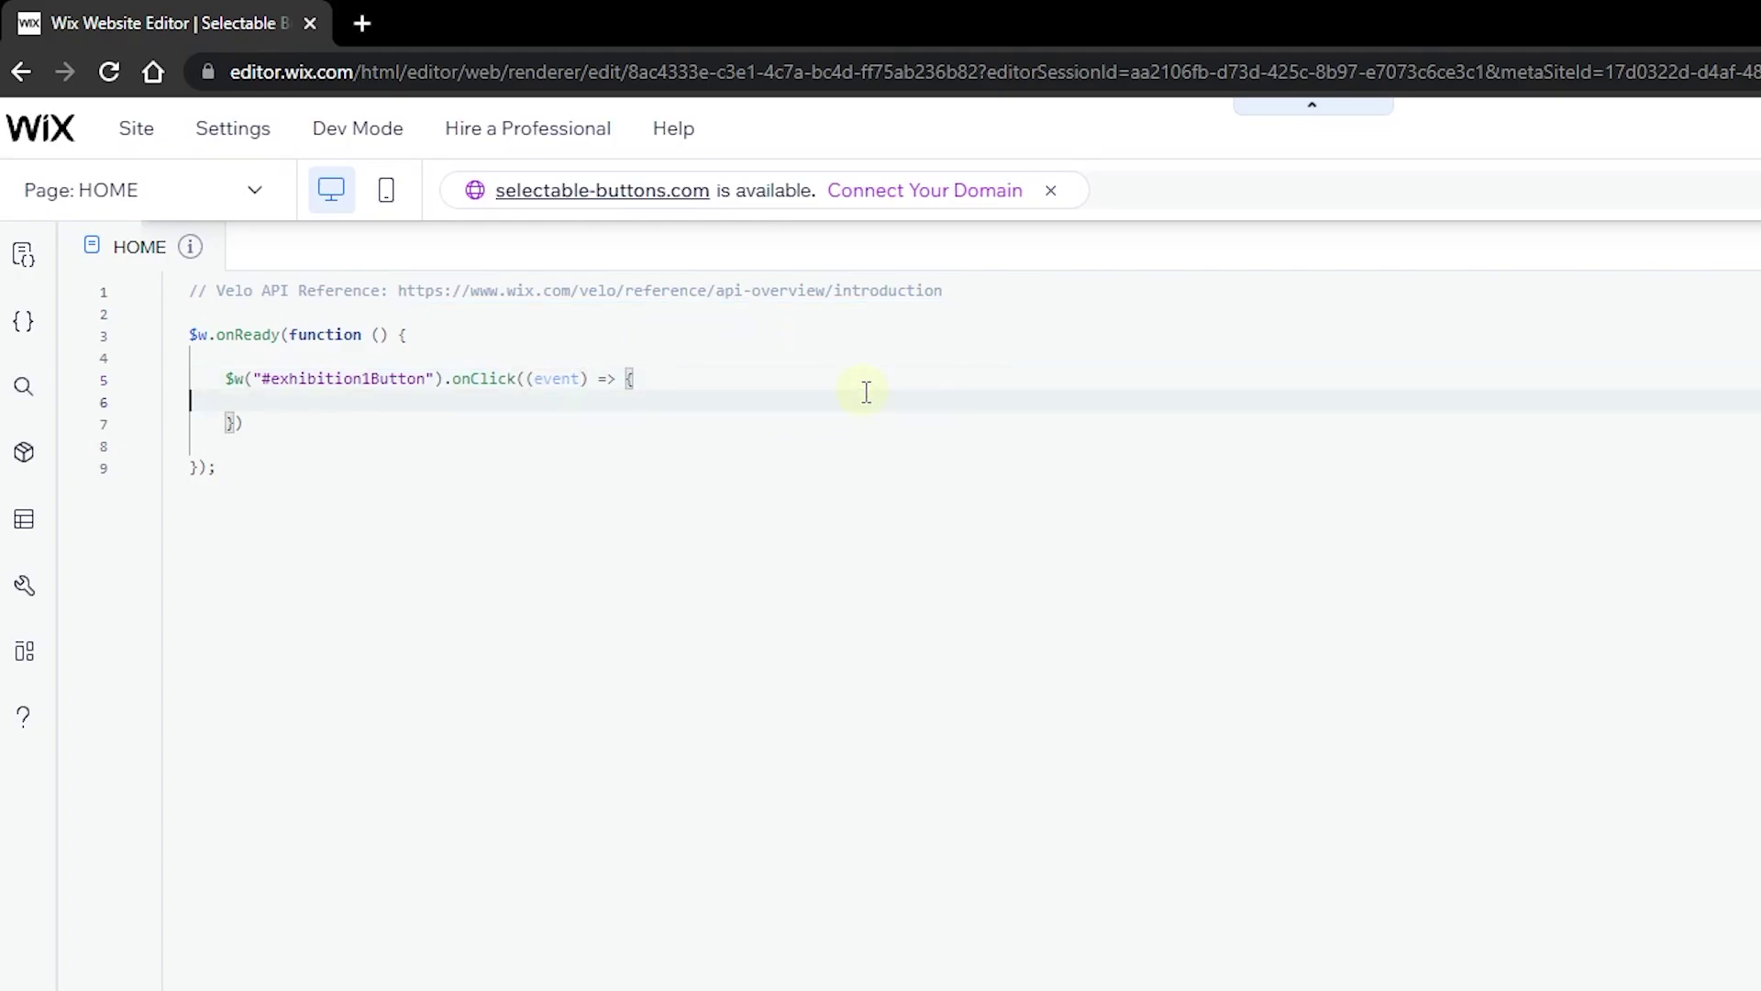
left_click(908, 380)
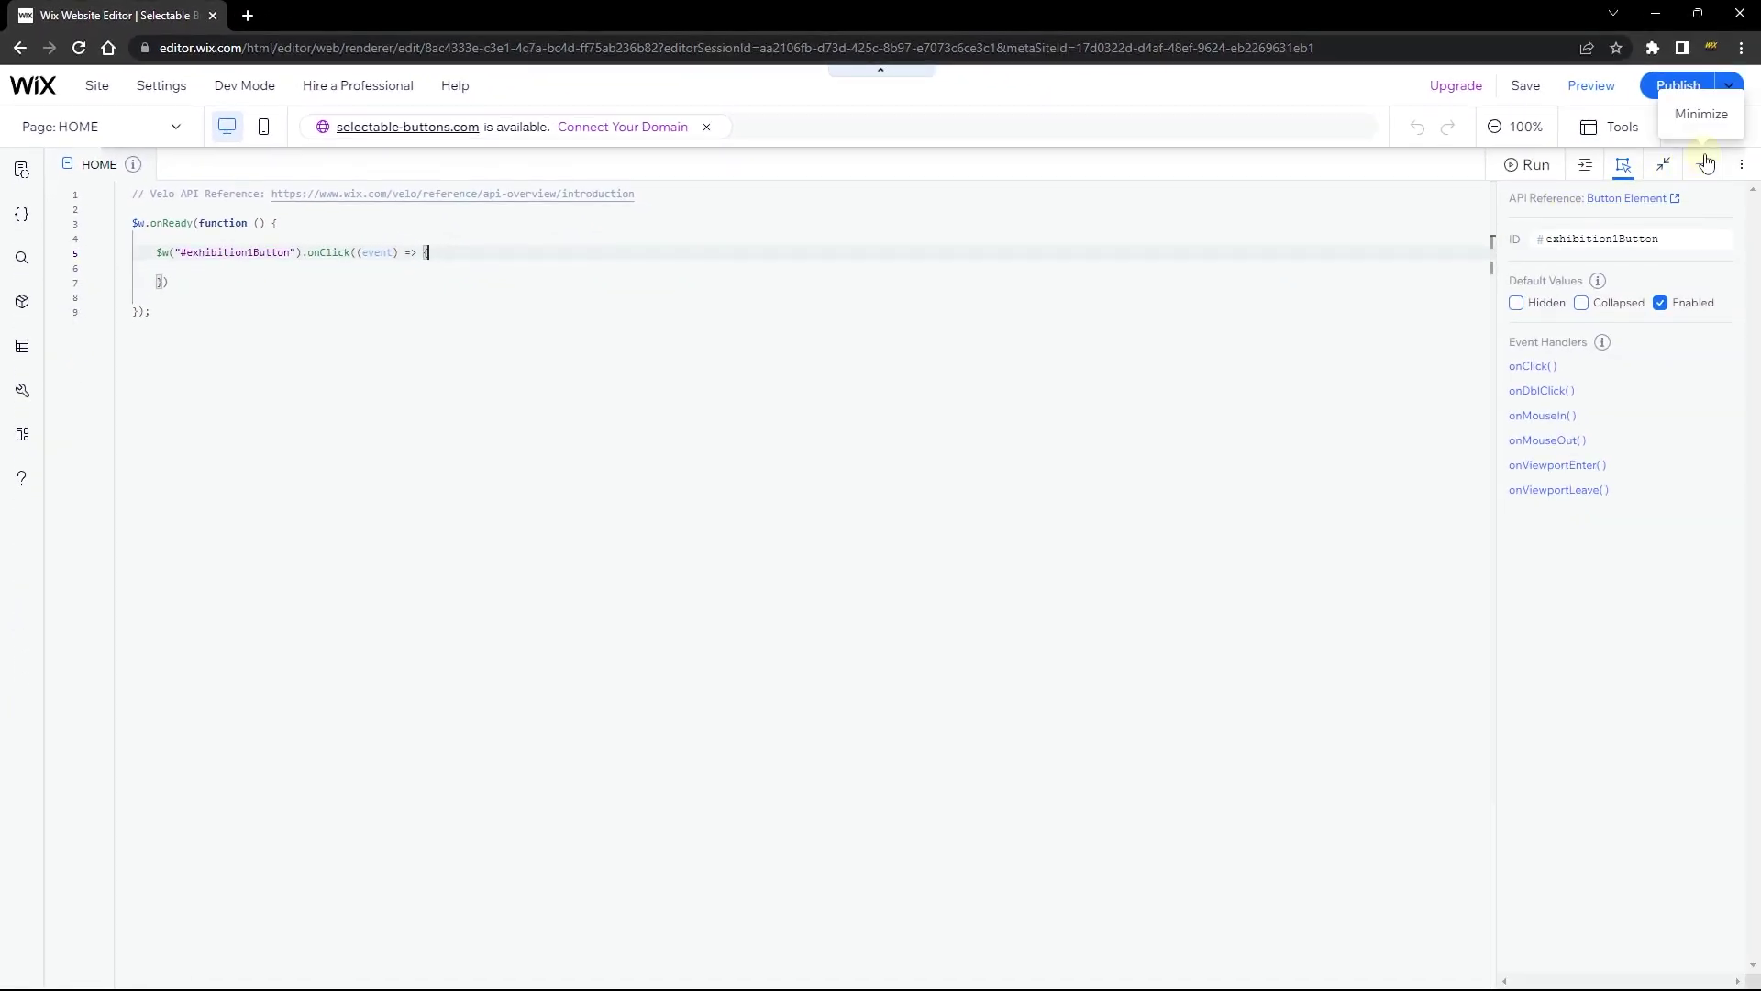
Copy the second exhibition button's ID and add #exhibition2Button to the onClick selector after #exhibition1Button.
left_click(1664, 167)
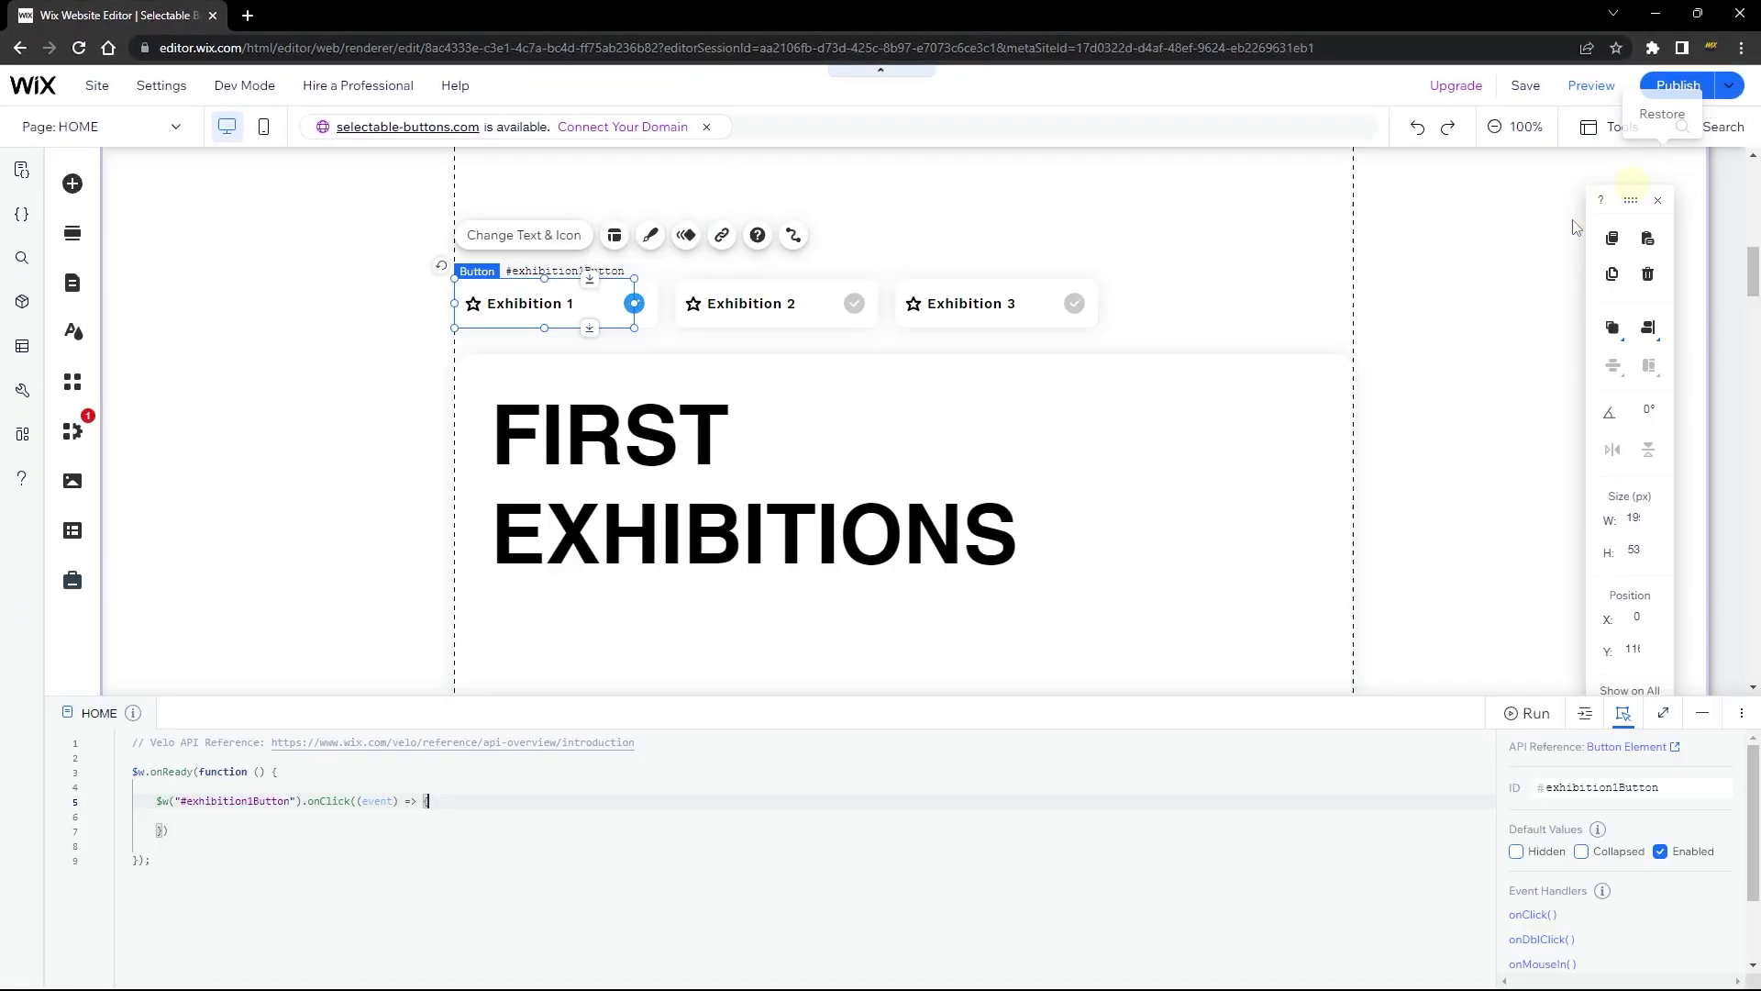
left_click(767, 304)
left_click(1663, 715)
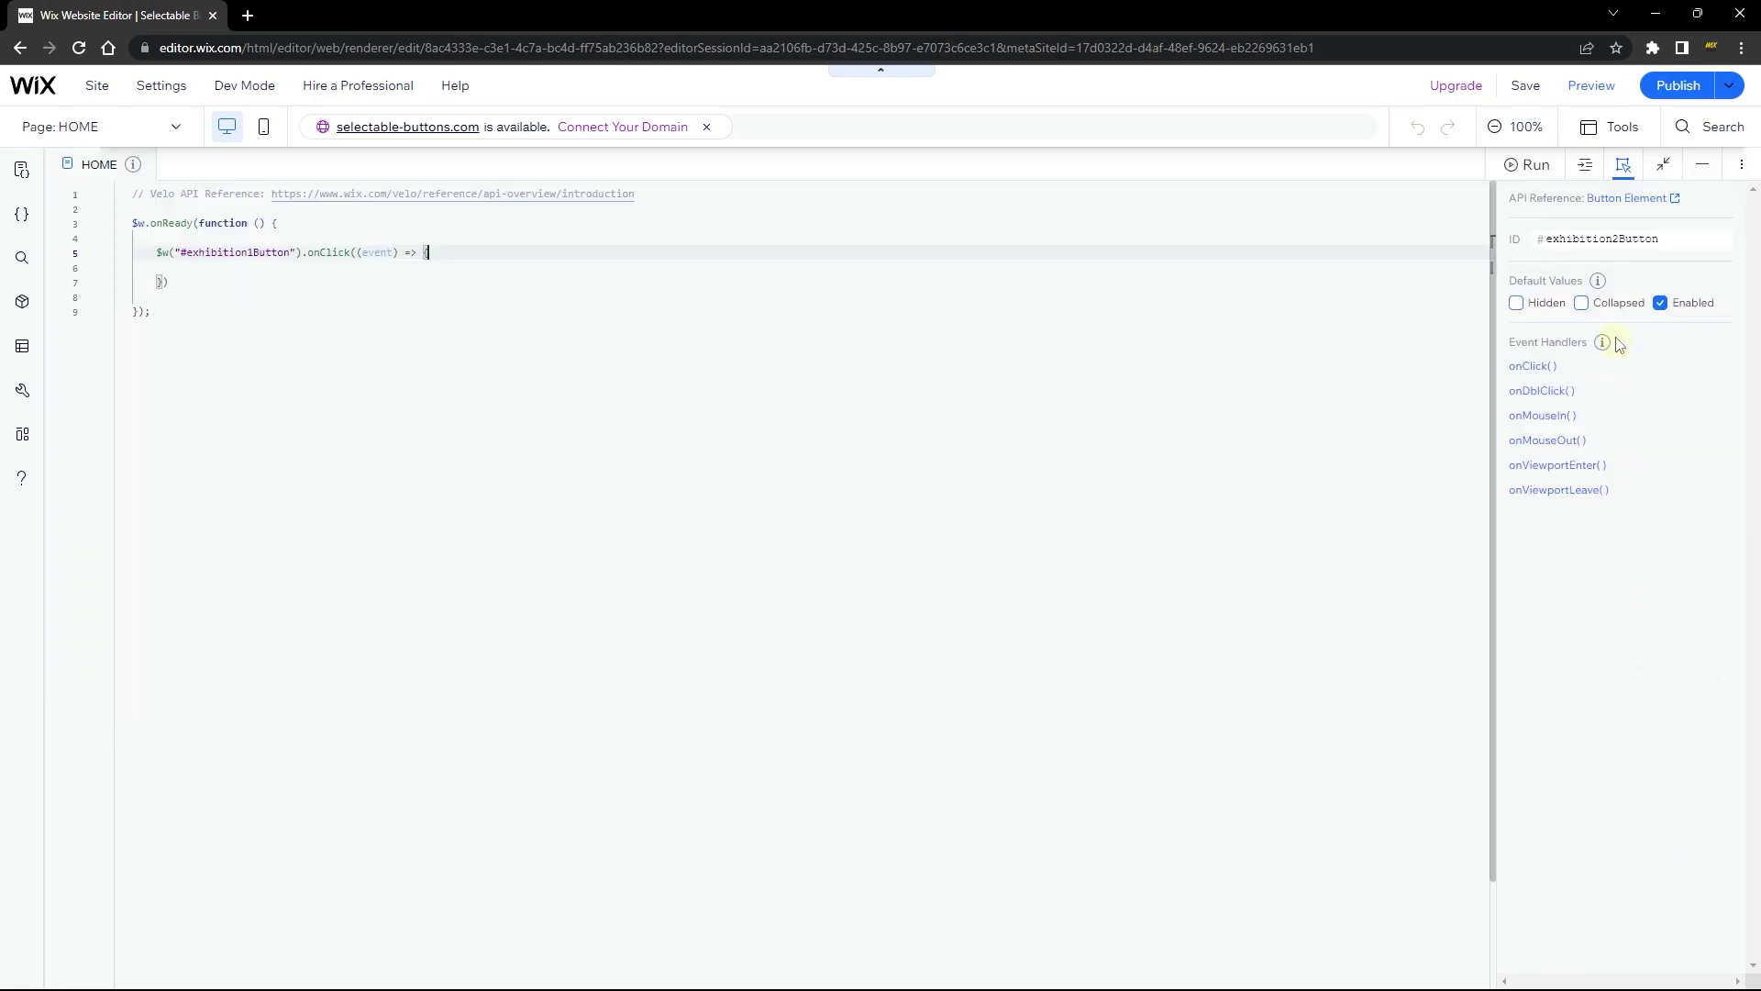
double_click(1612, 239)
key("ctrl+c")
double_click(291, 252)
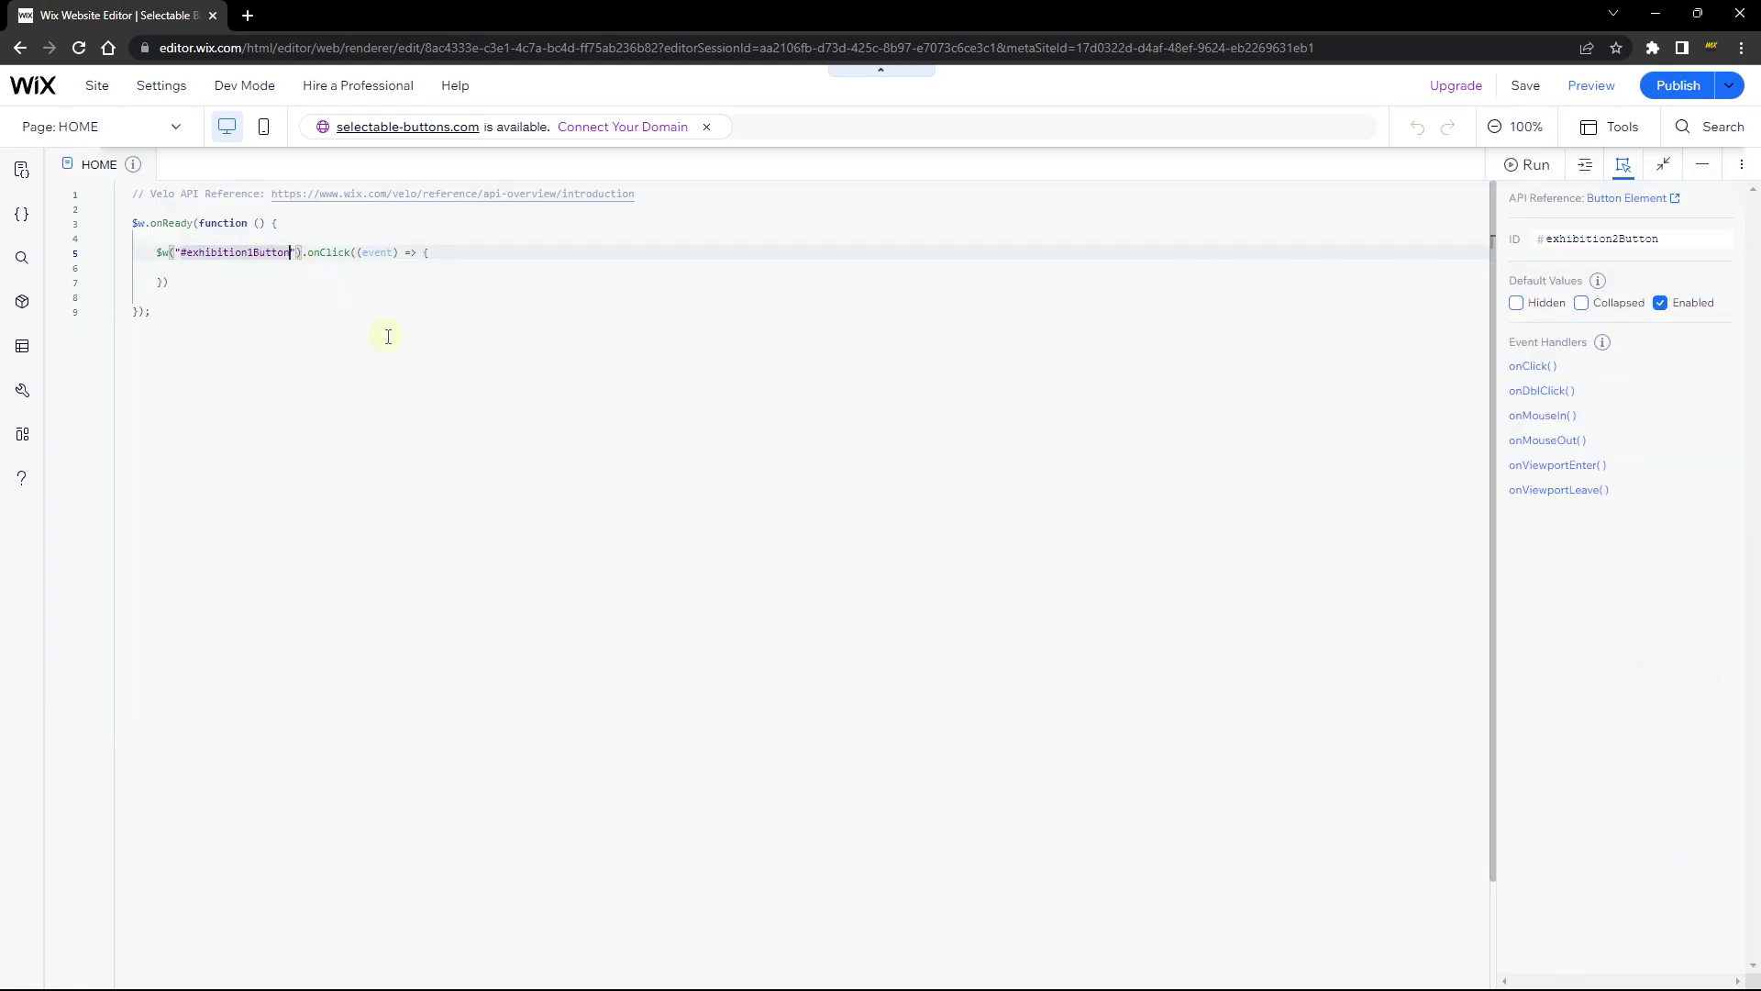
key("Right")
type(", #")
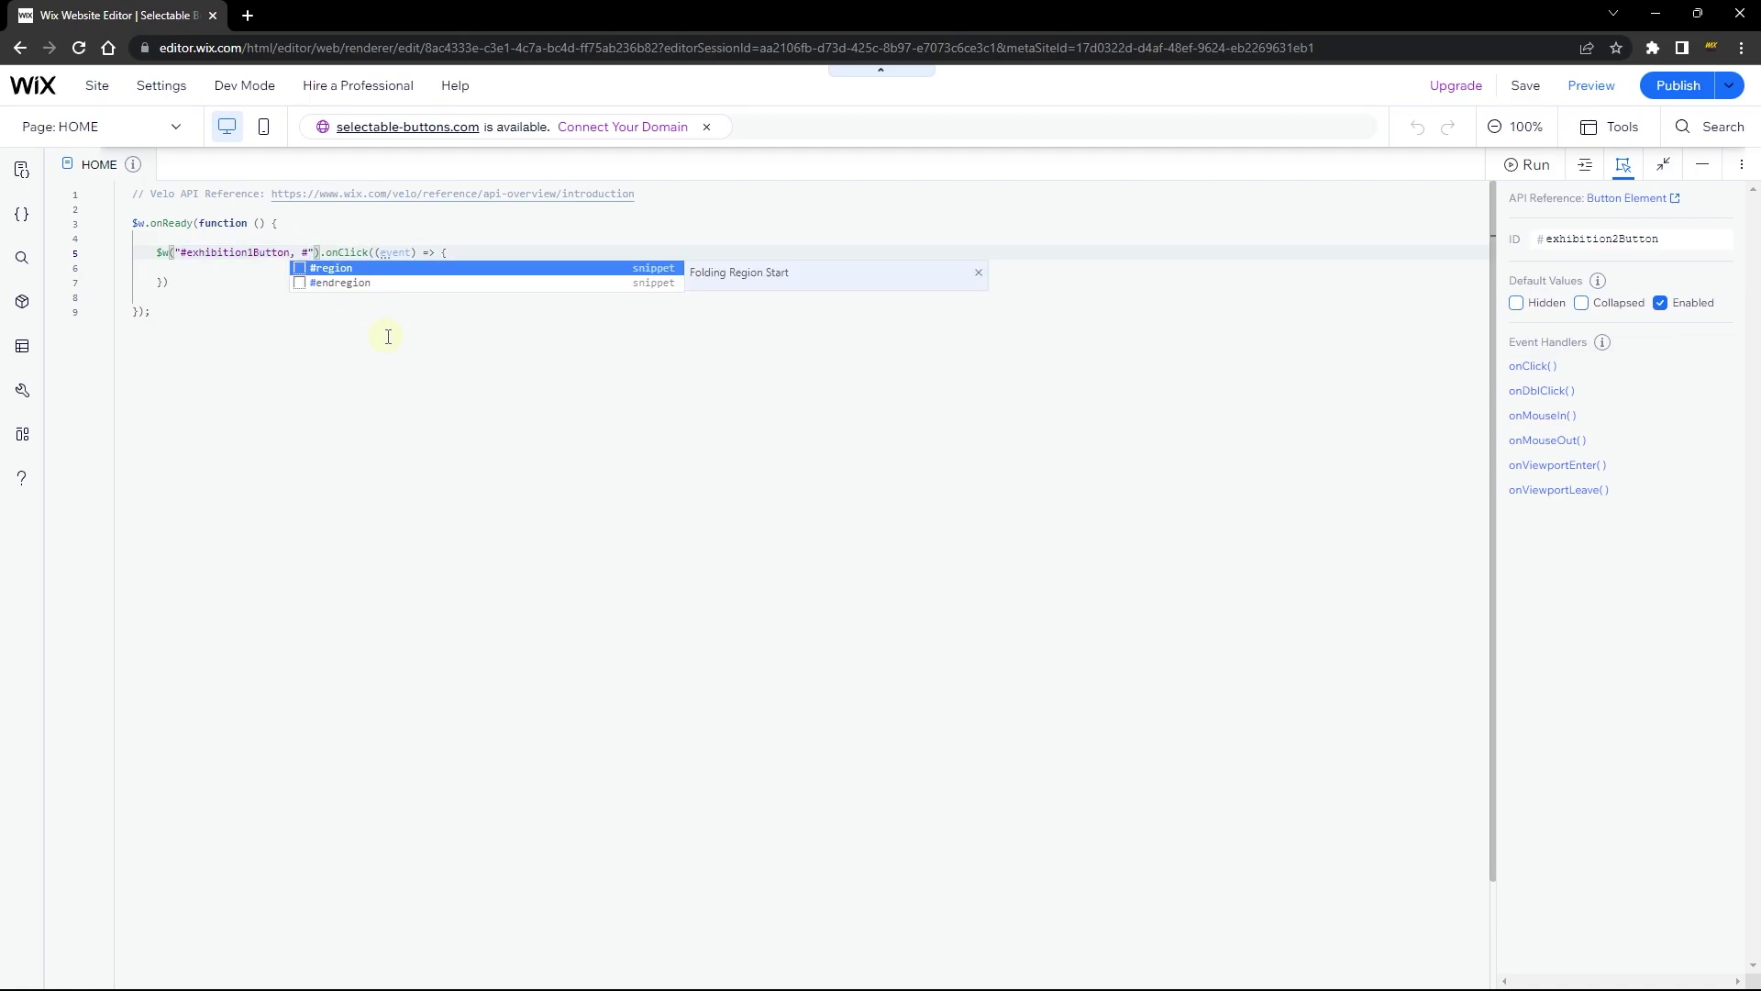
key("ctrl+v")
Look up the third exhibition button's ID and append #exhibition3Button to the onClick selector.
type(", #")
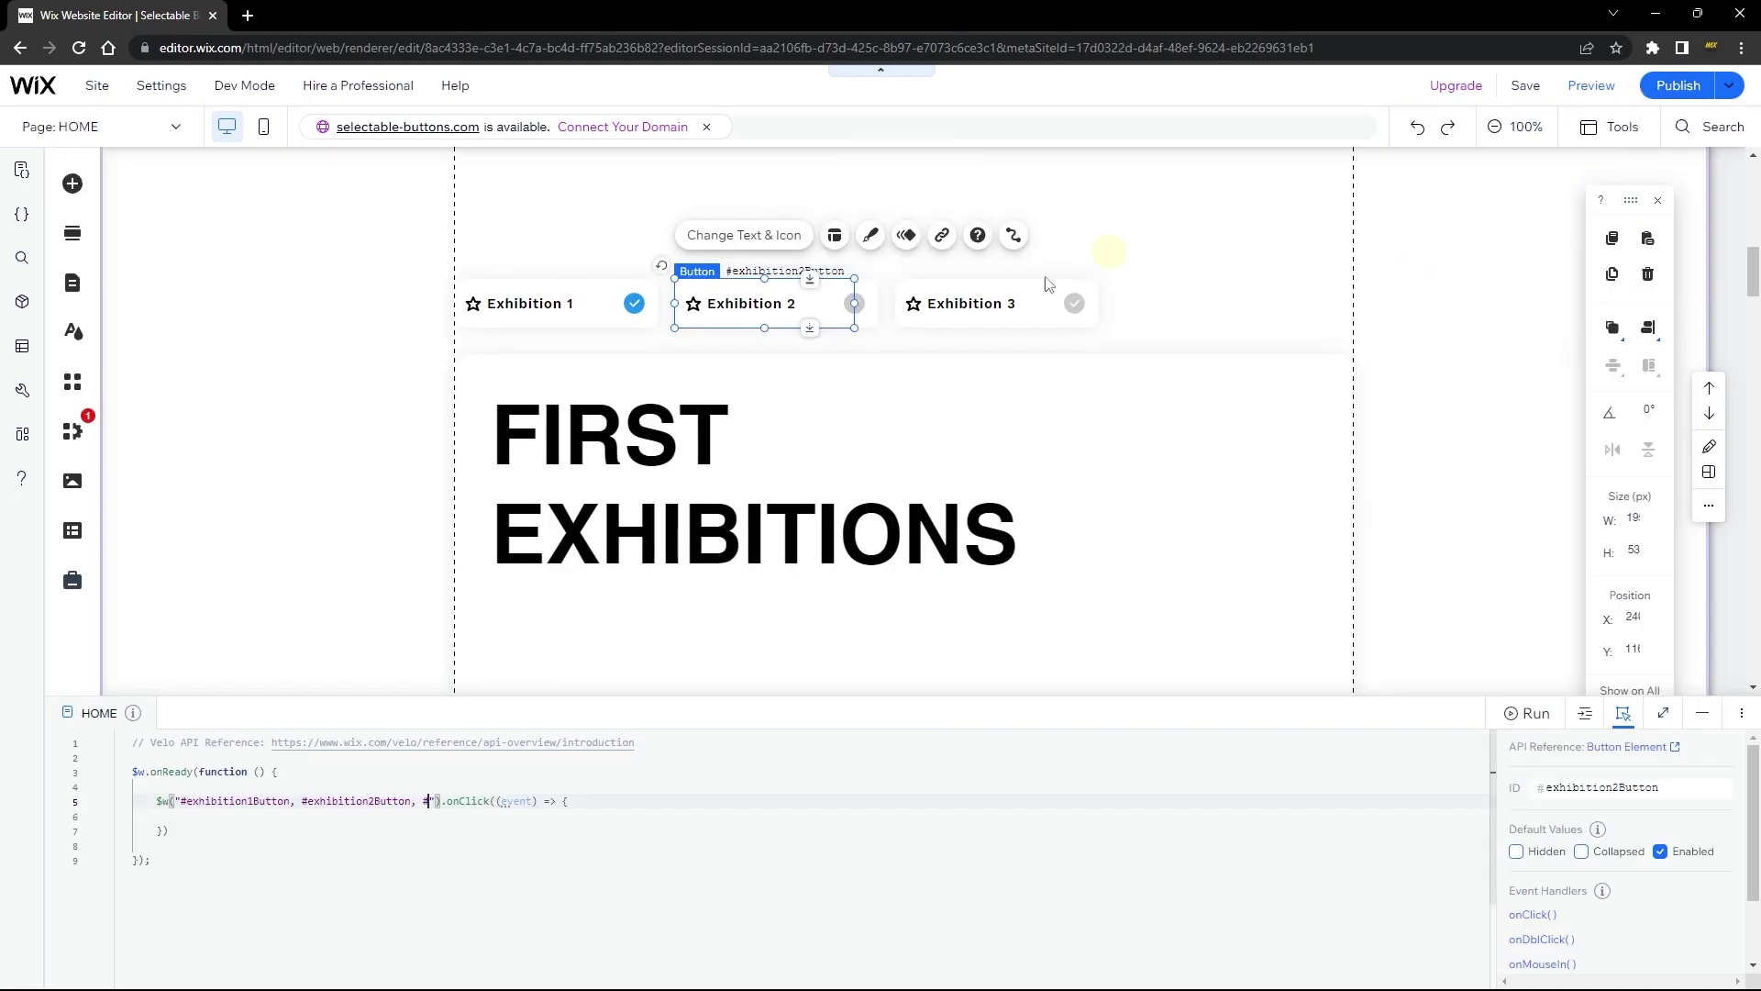
left_click(975, 303)
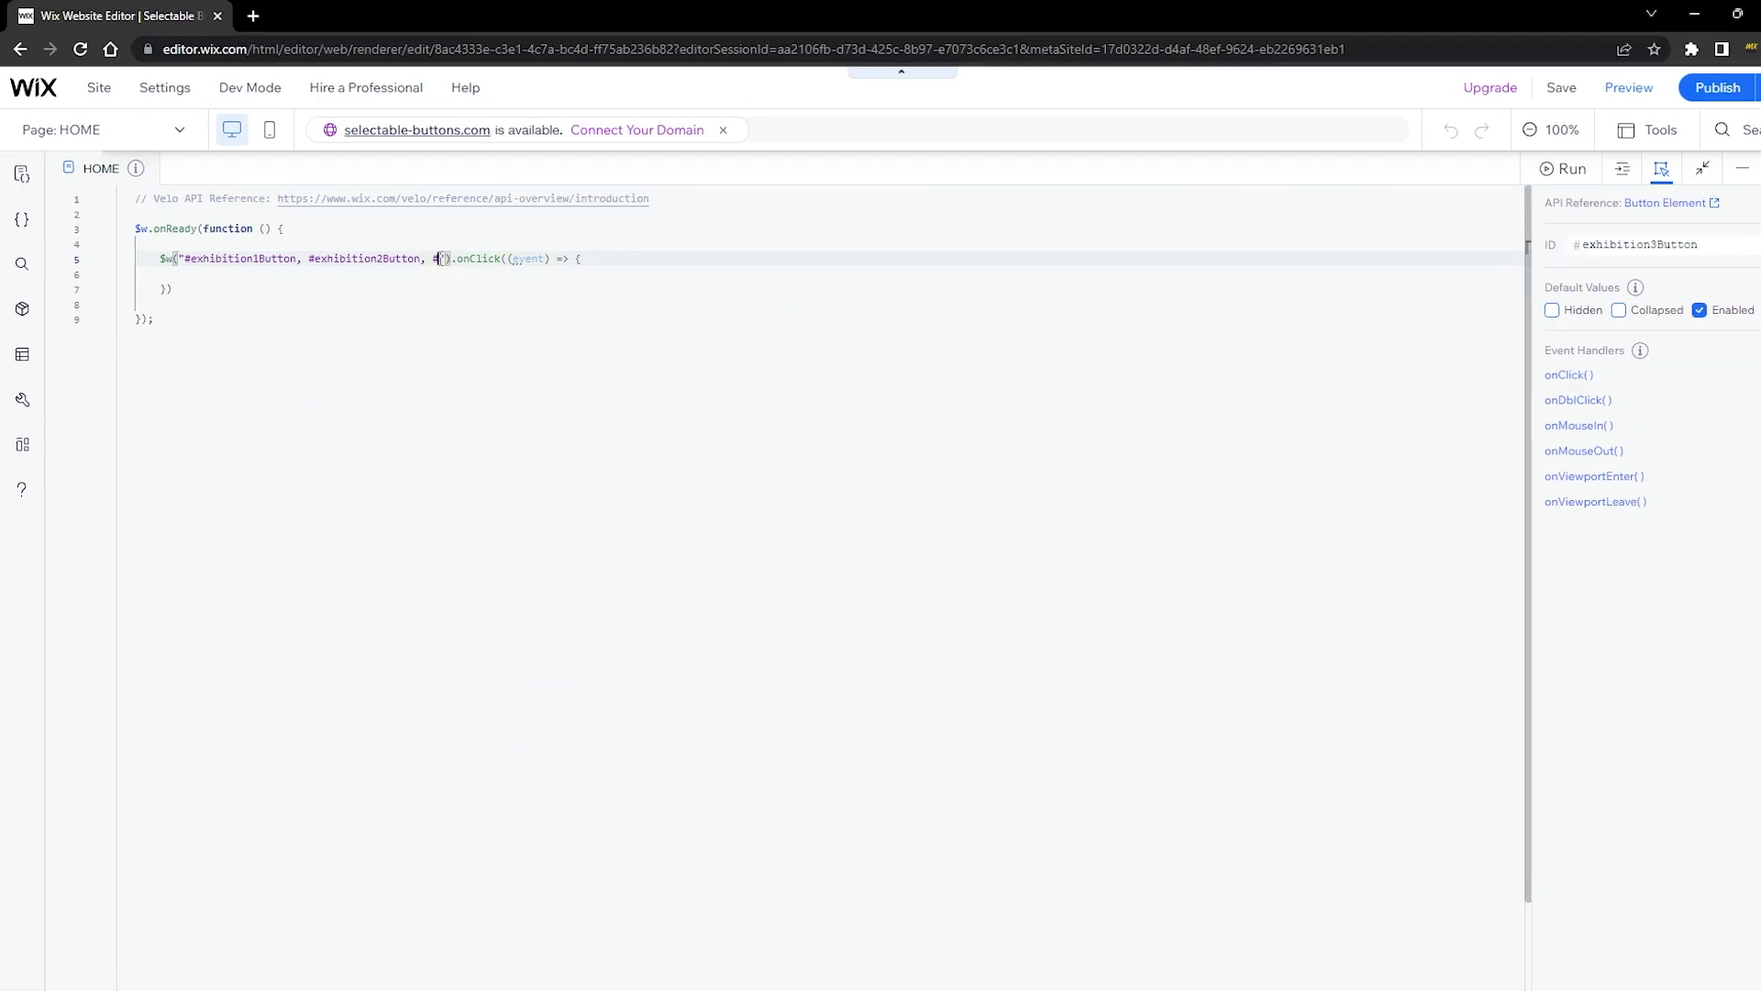
type("exhibition3Button")
Declare the variable targetID as event.target.id inside the onClick handler.
left_click(688, 254)
key("Return")
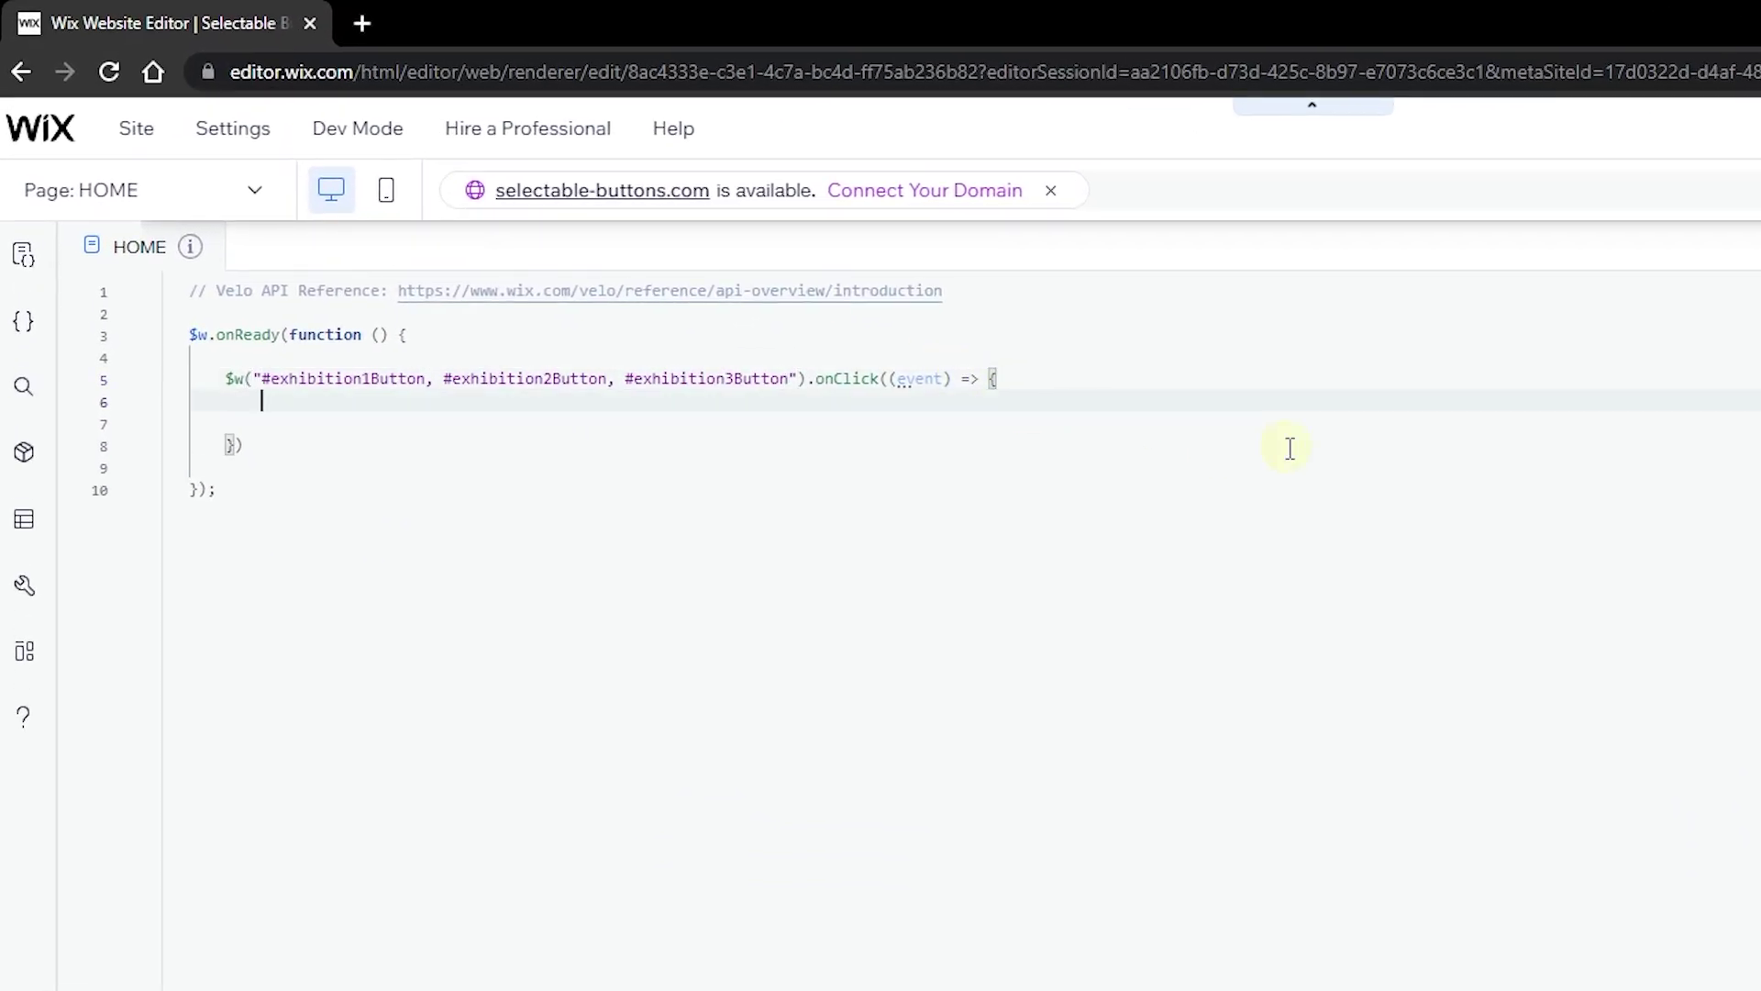
key("Return")
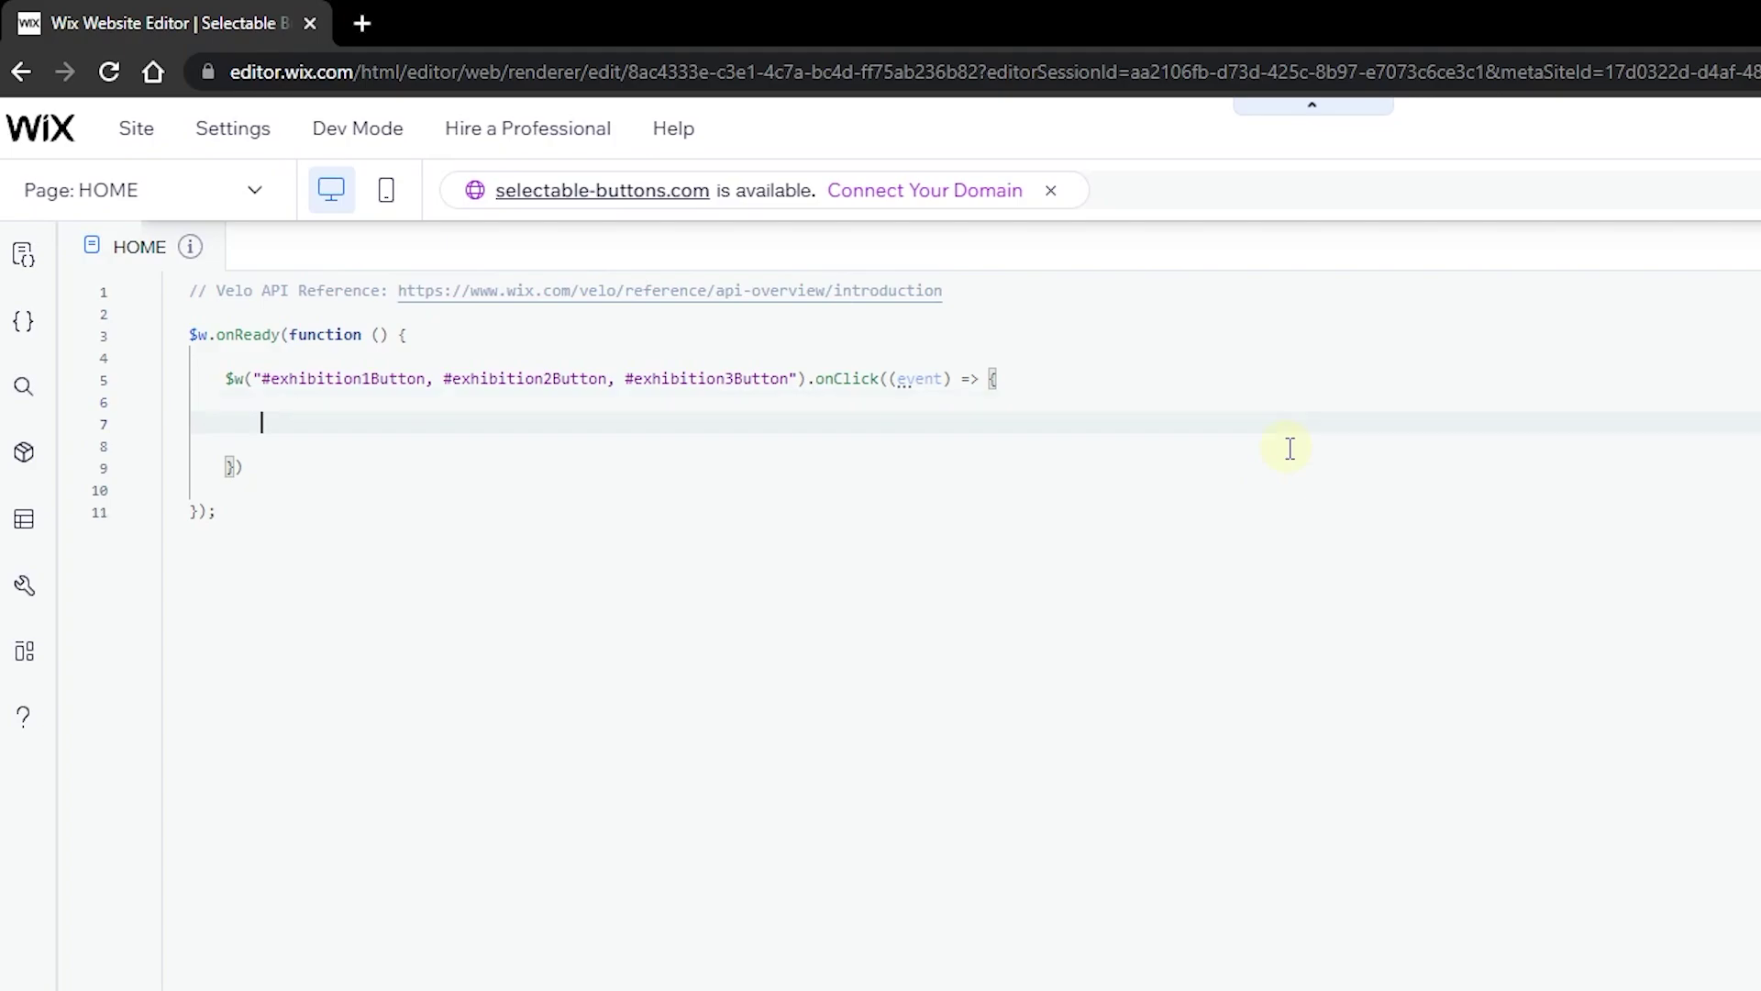
type("let")
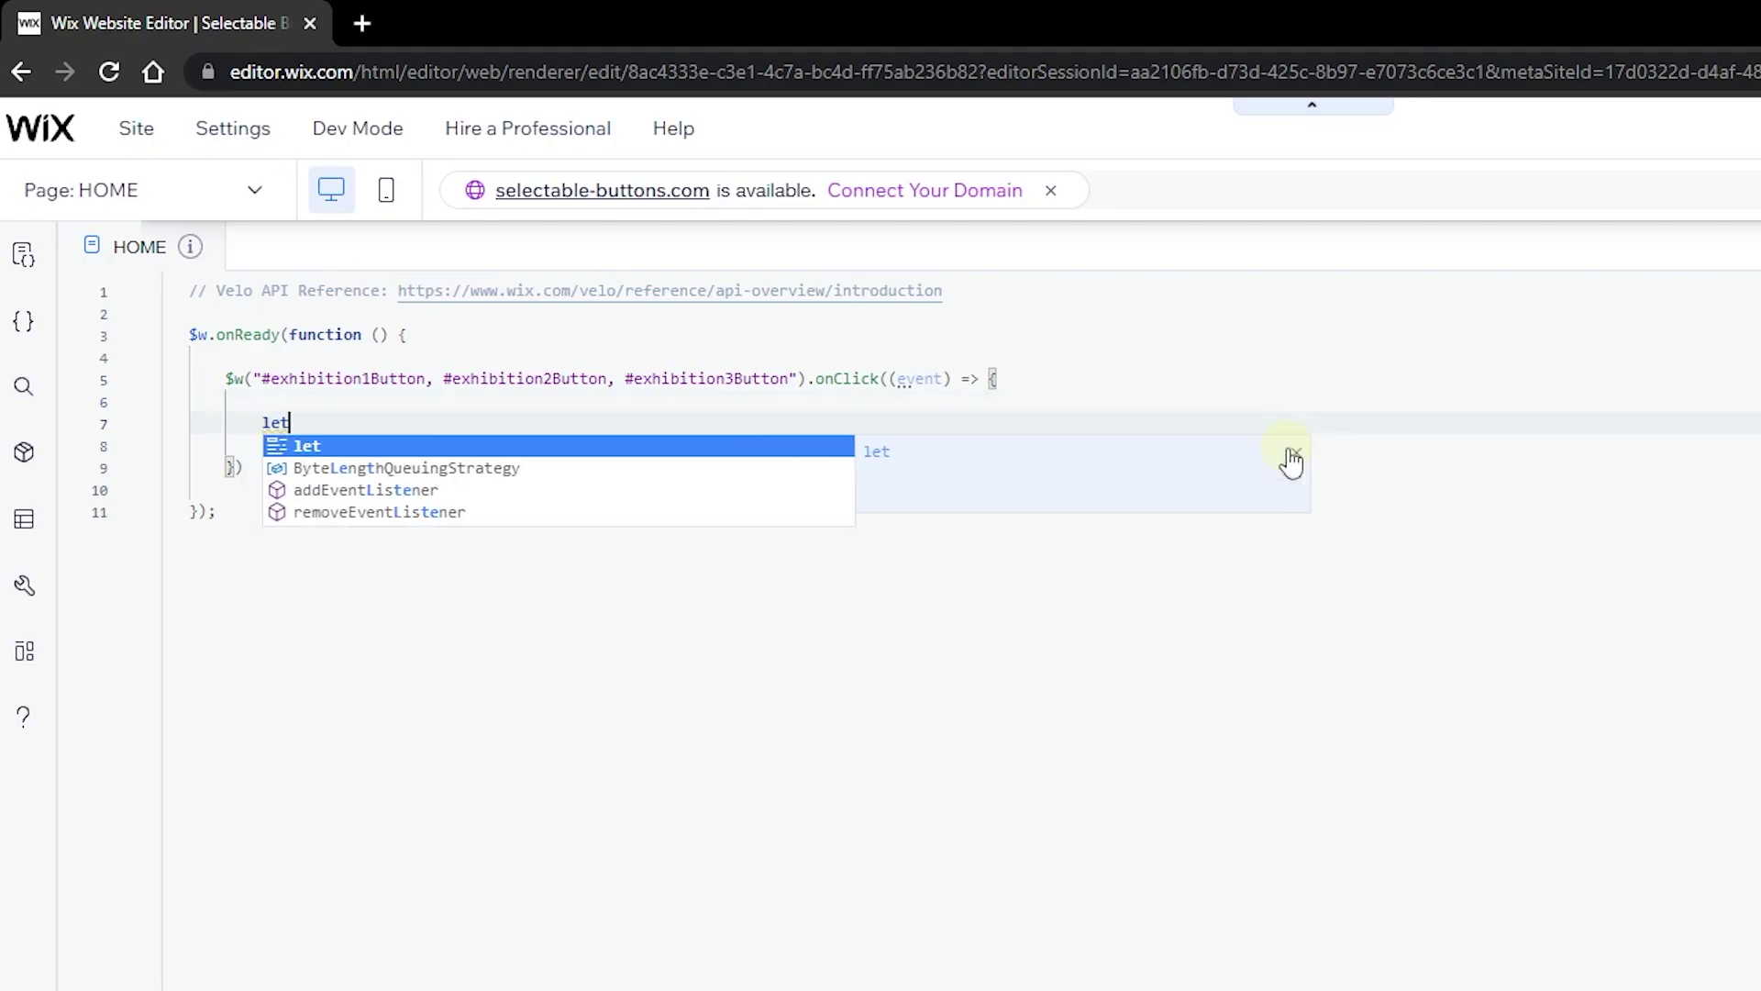
type(" targetID = event")
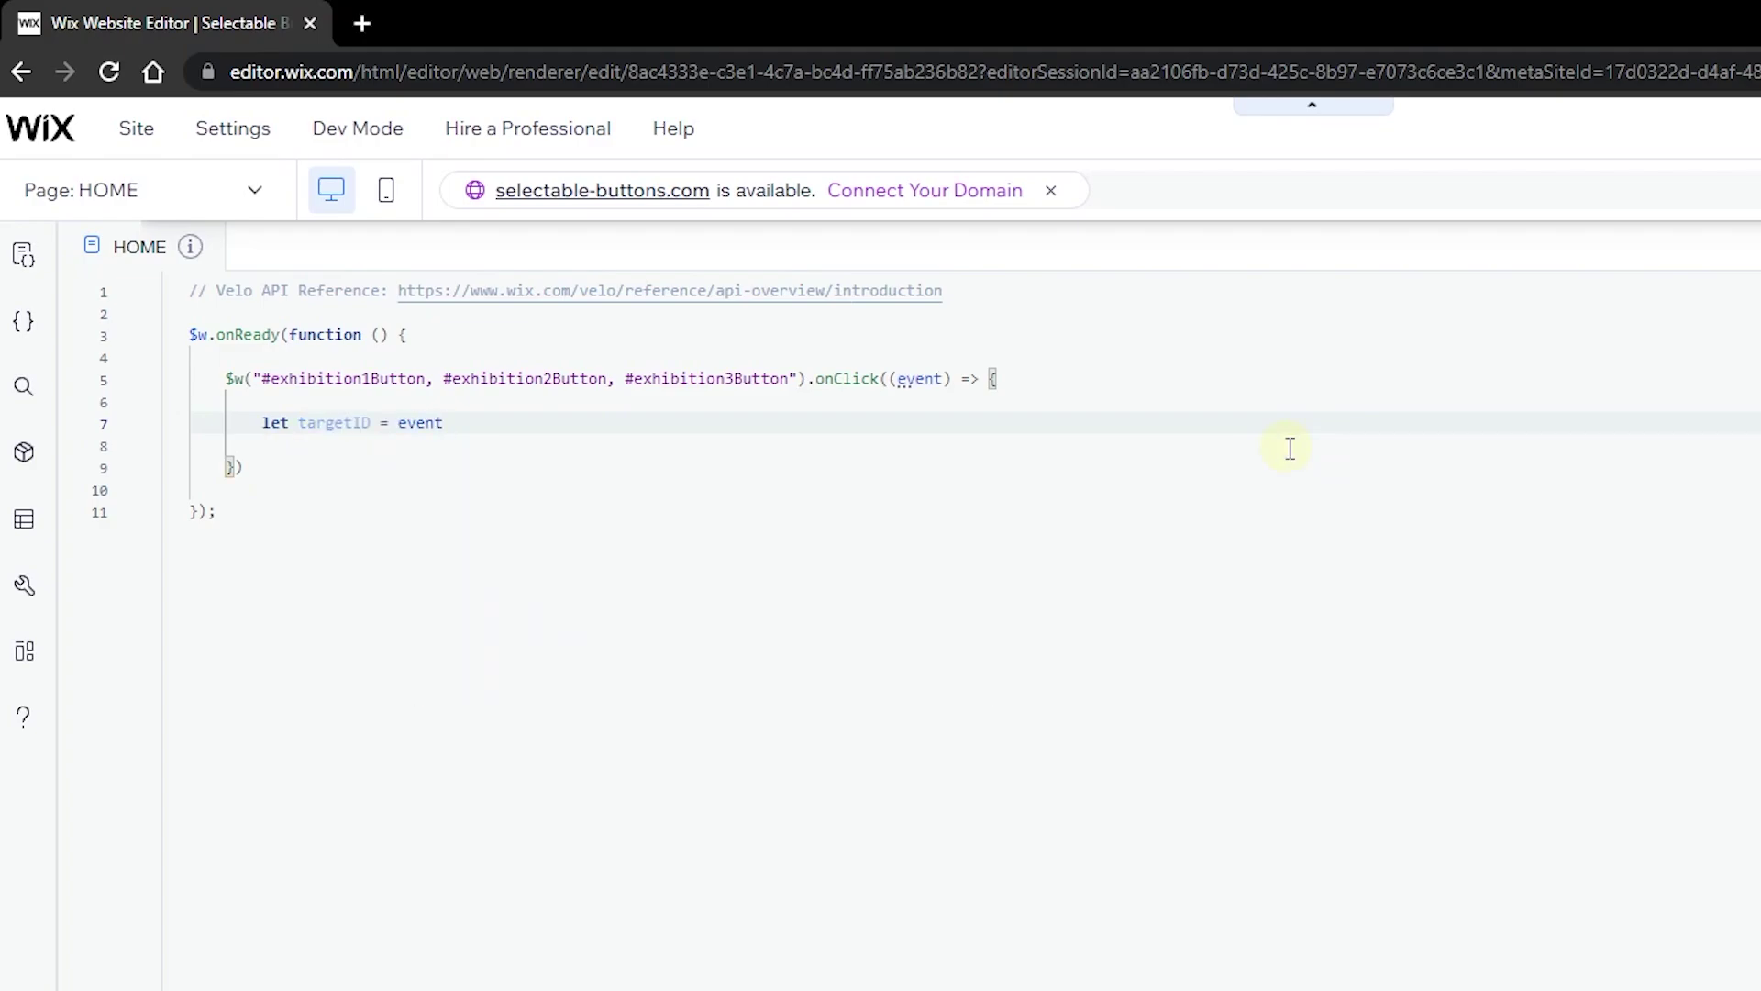
type(".target")
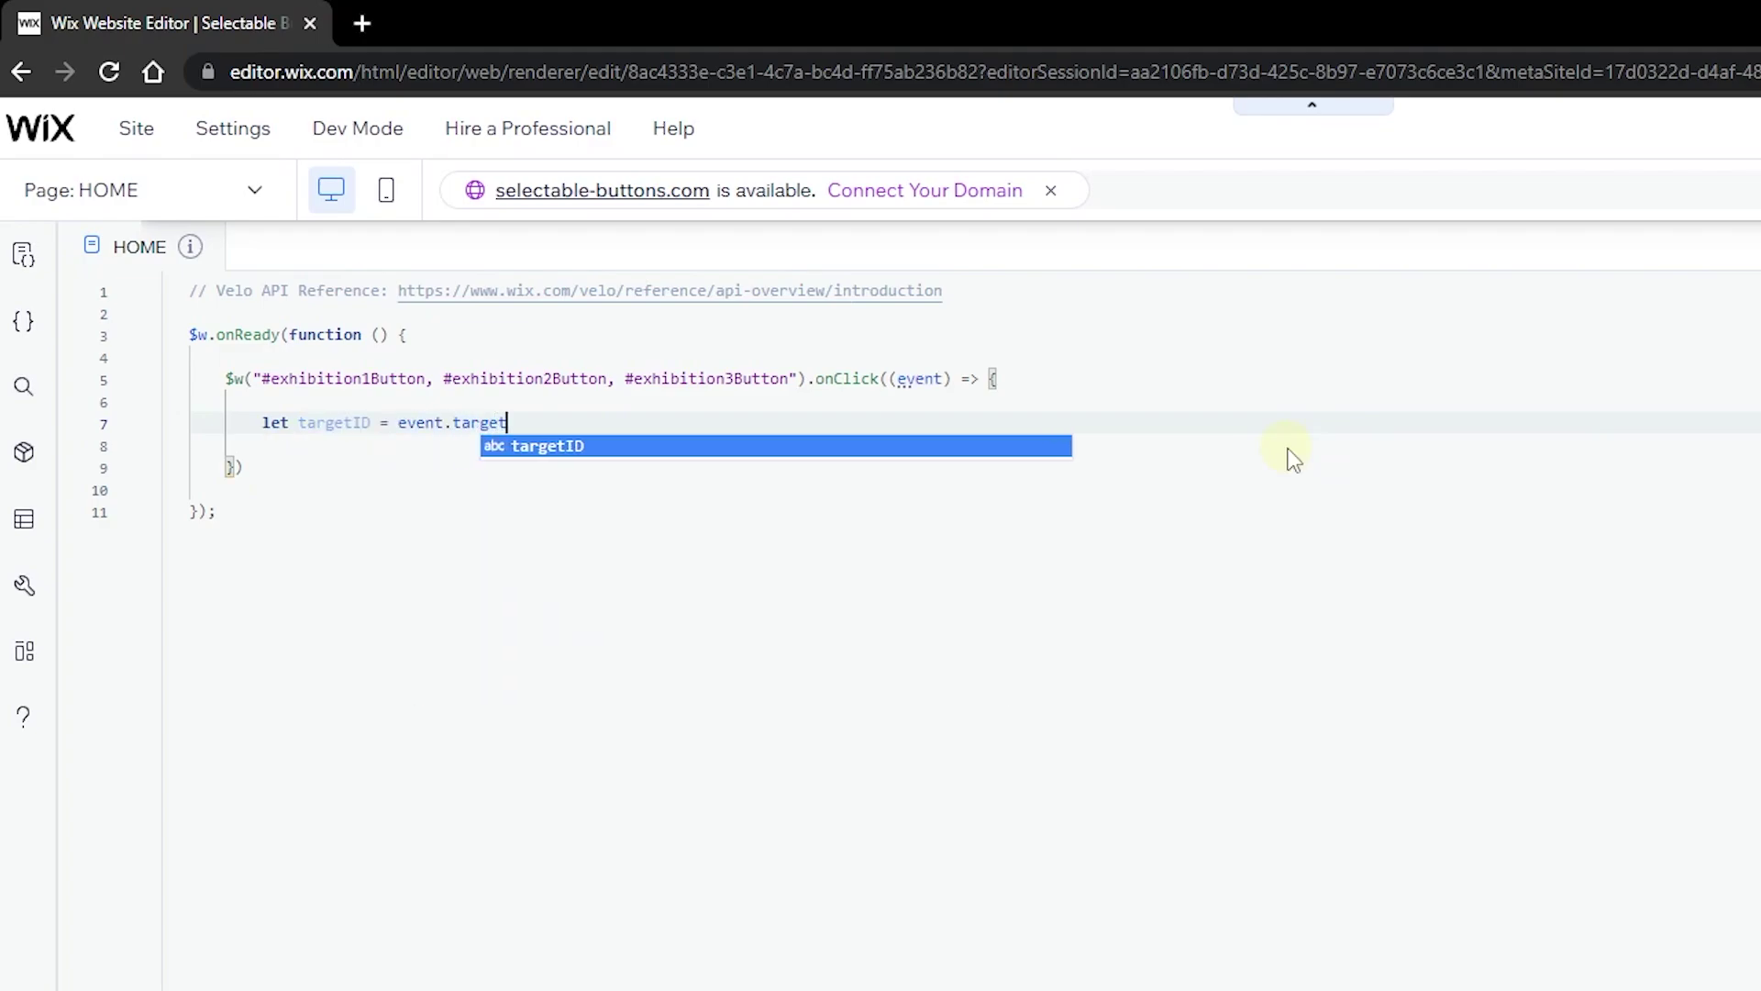
type(".id")
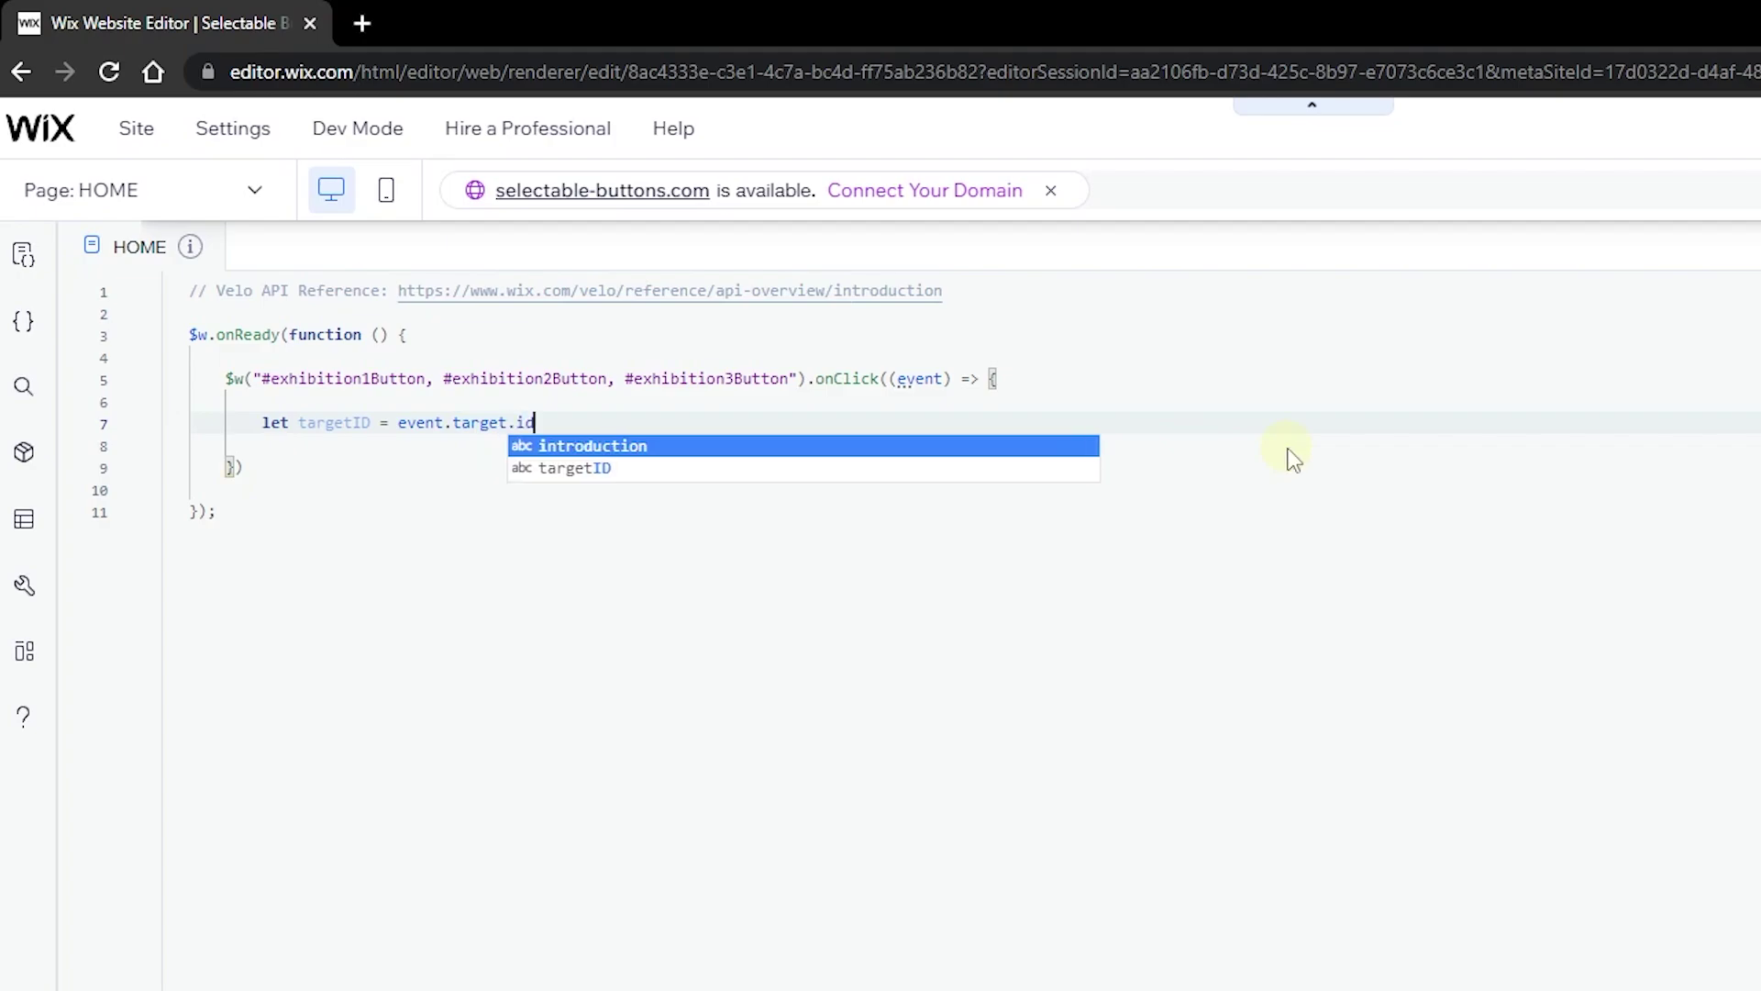
left_click(920, 420)
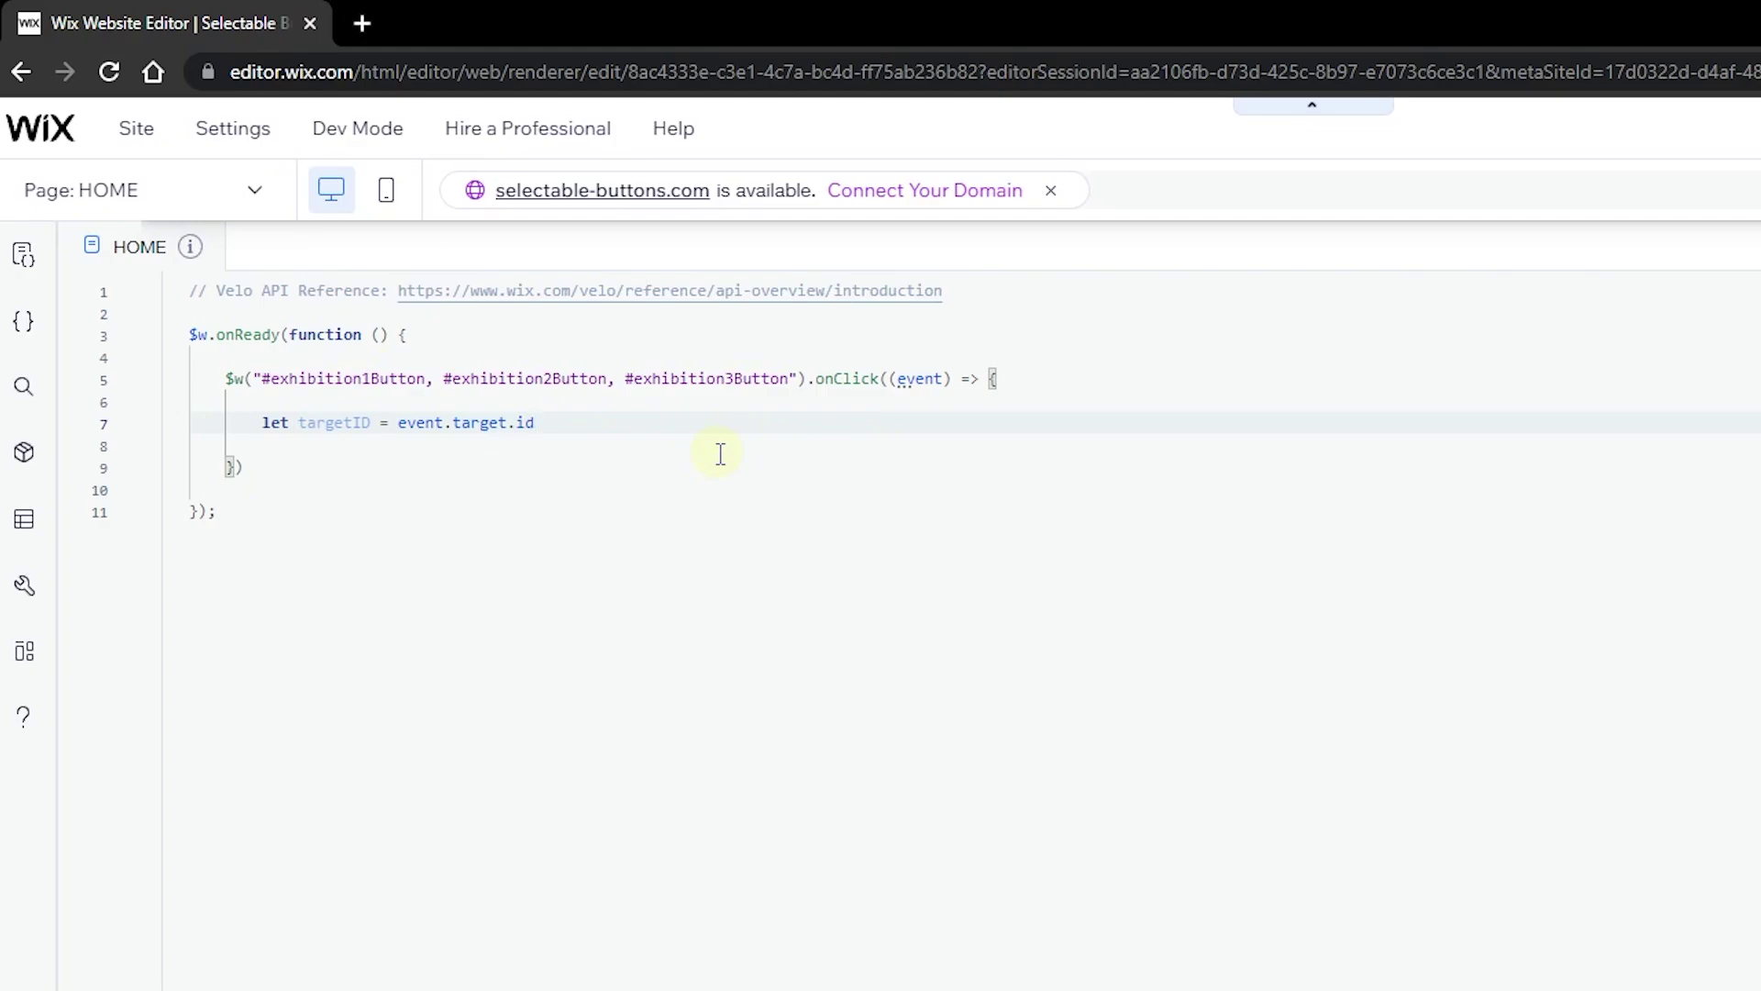
Log the targetID variable to the console below its declaration in the click handler.
key("Return")
key("Return")
type("console.")
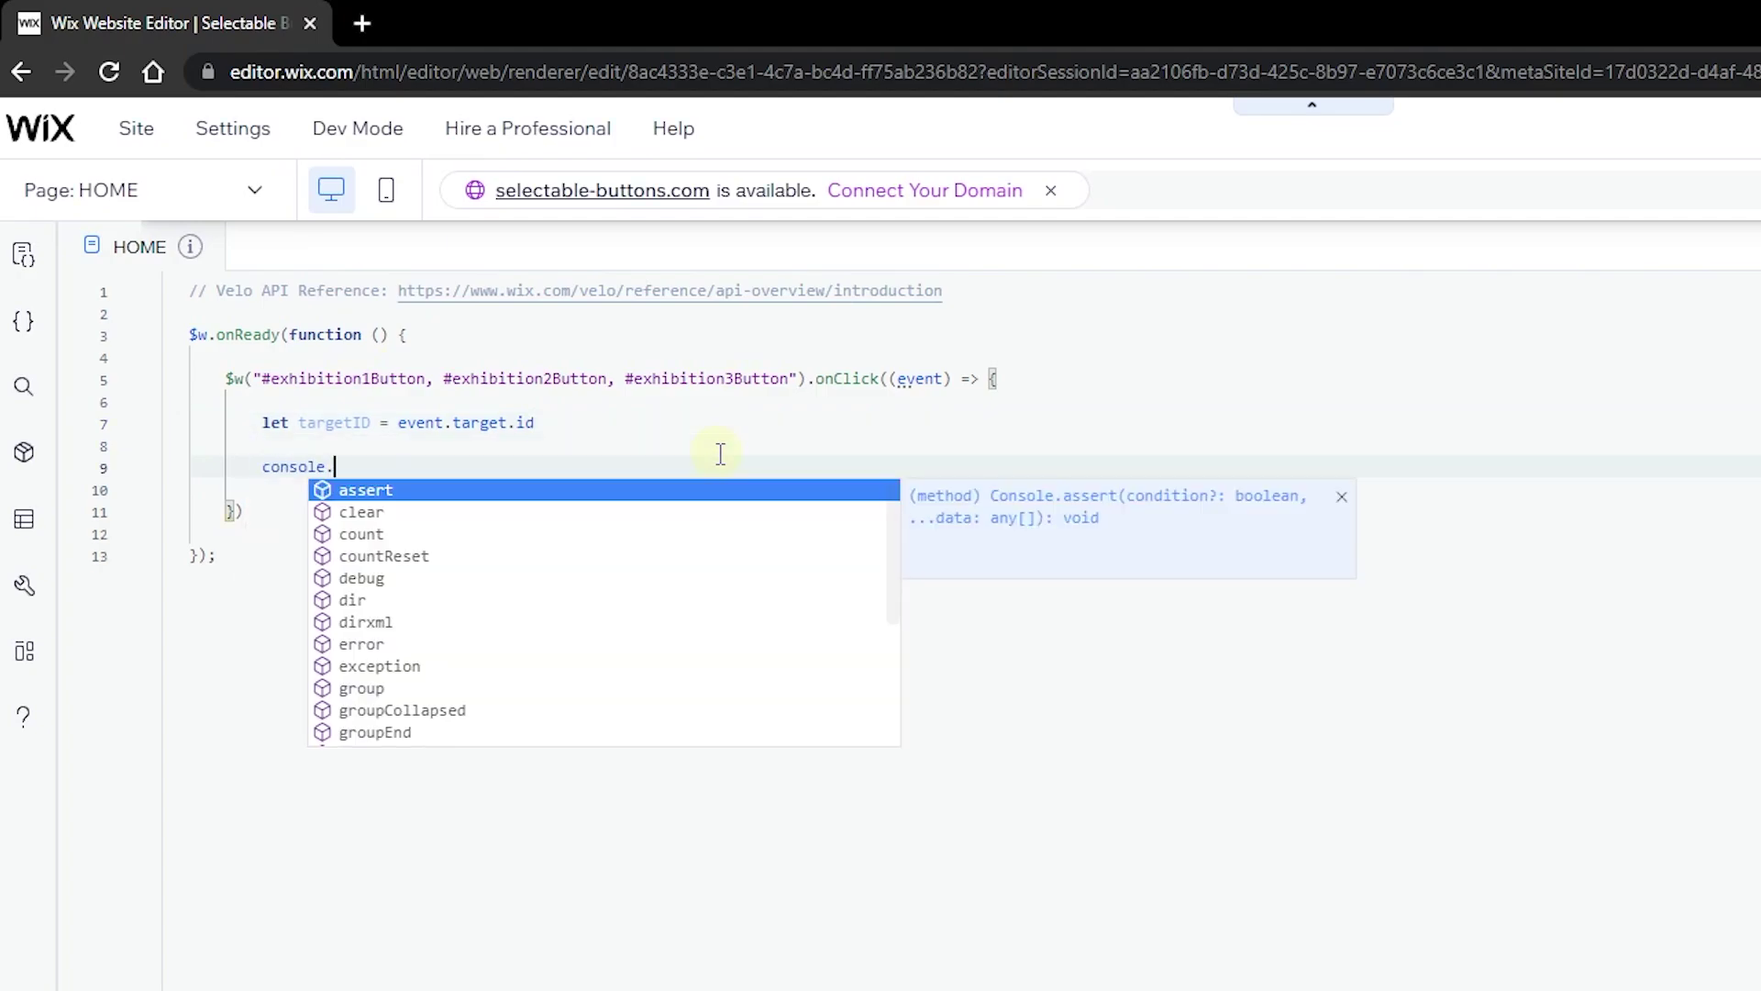
type("log")
type("(ta")
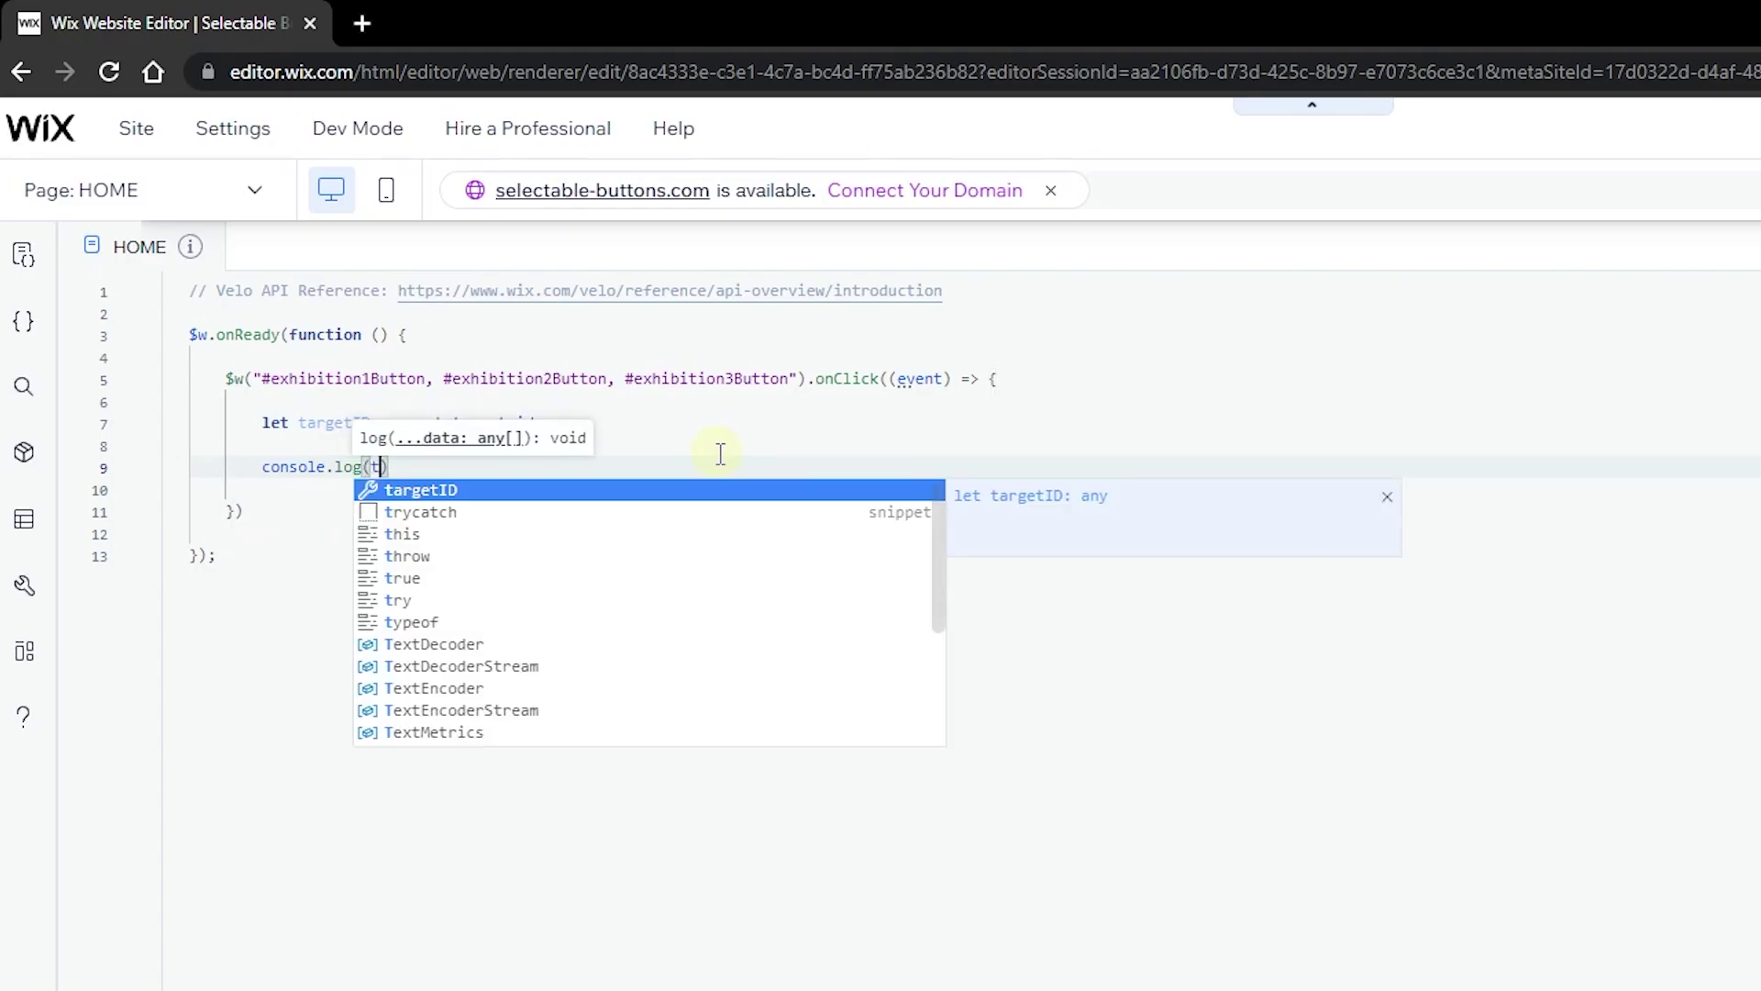
key("Return")
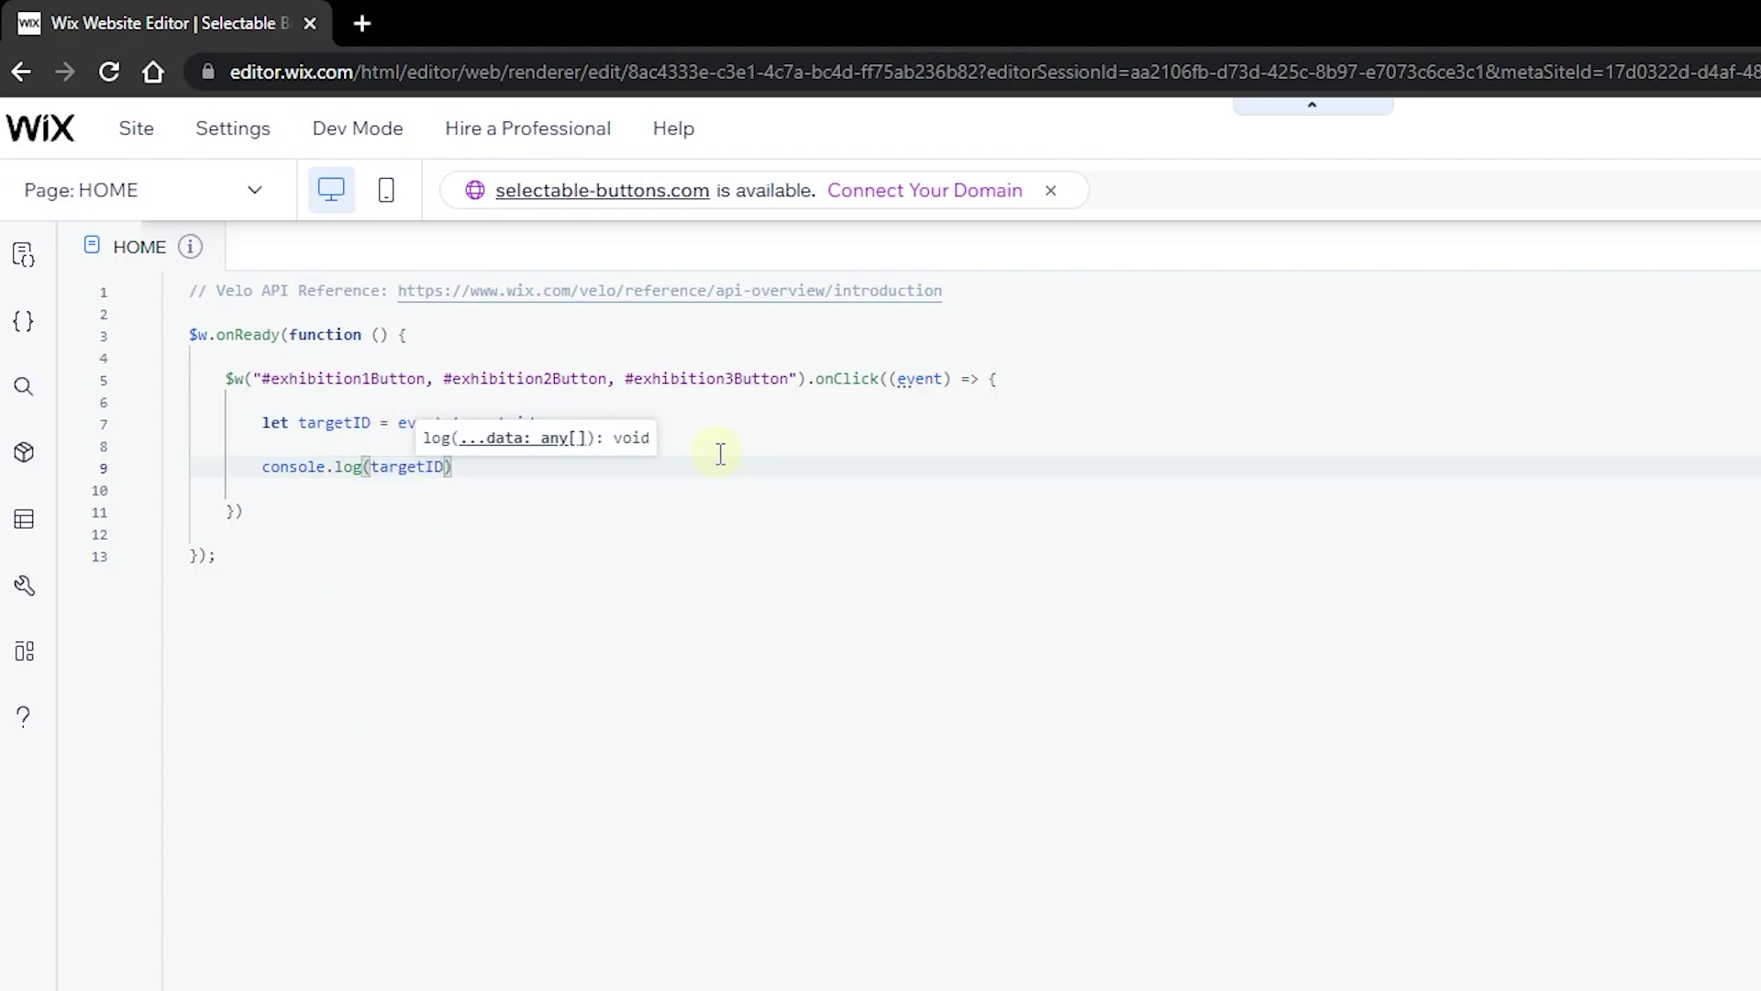
Preview the site and test the Exhibition 2, Exhibition 3 and Exhibition 1 buttons against the developer console.
left_click(1592, 85)
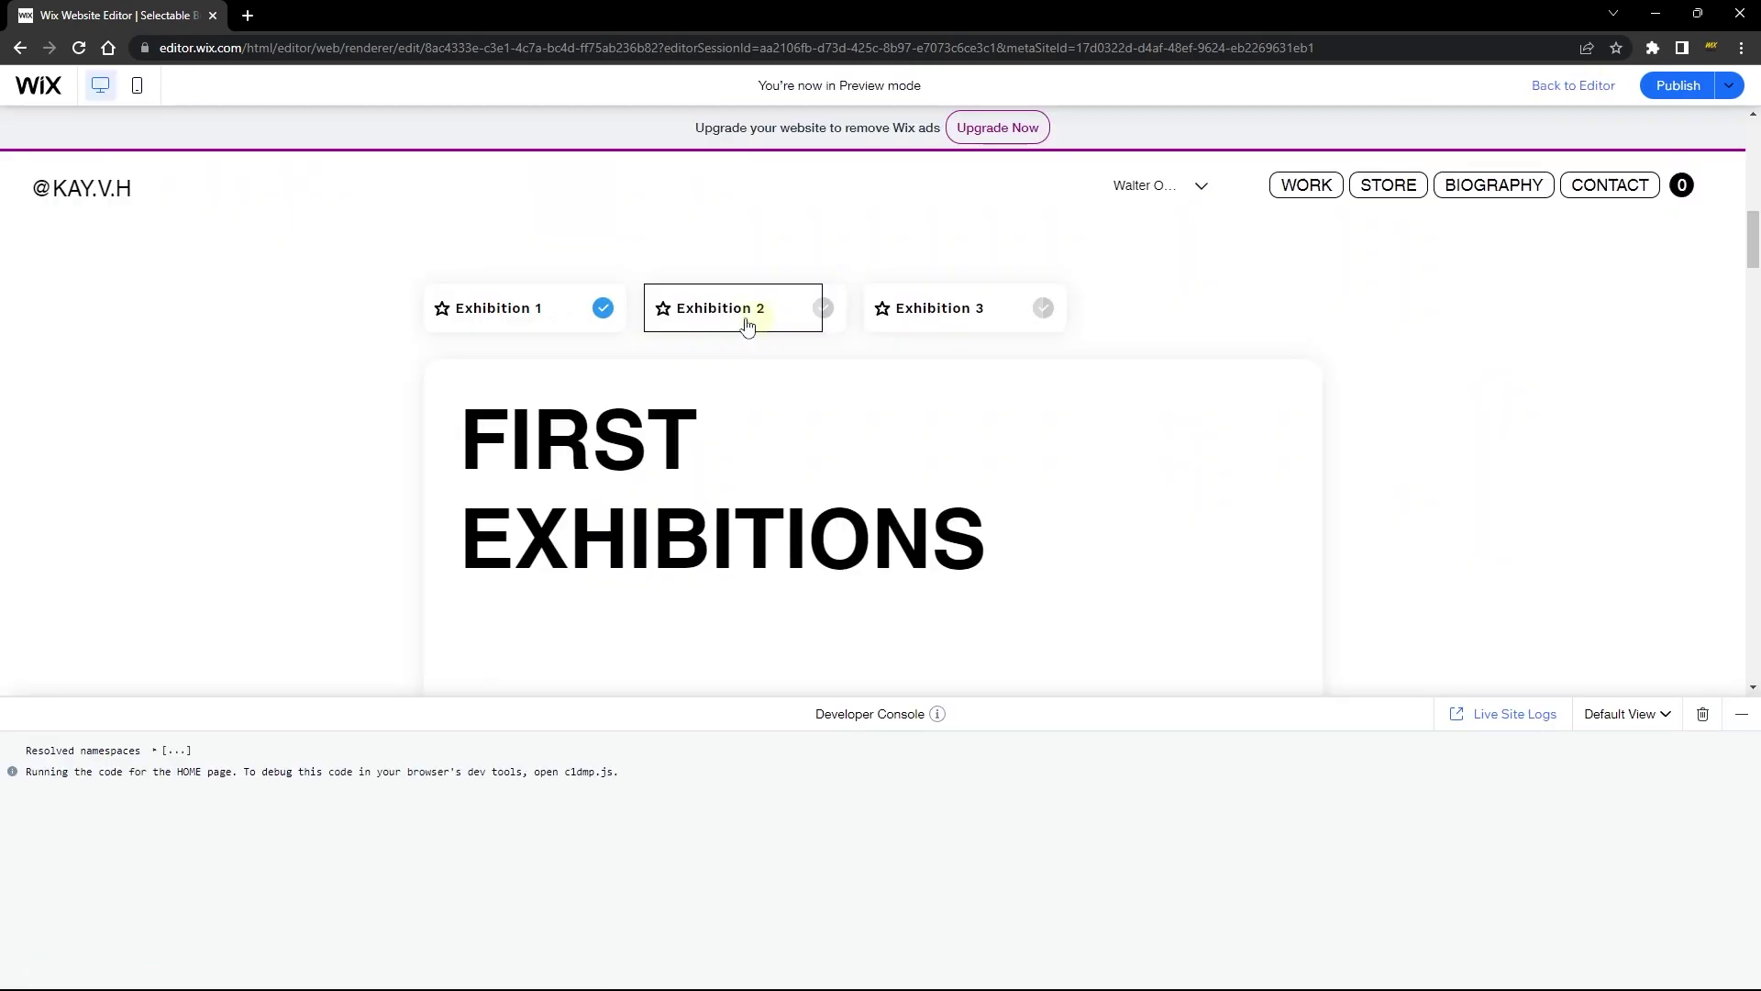
left_click(688, 309)
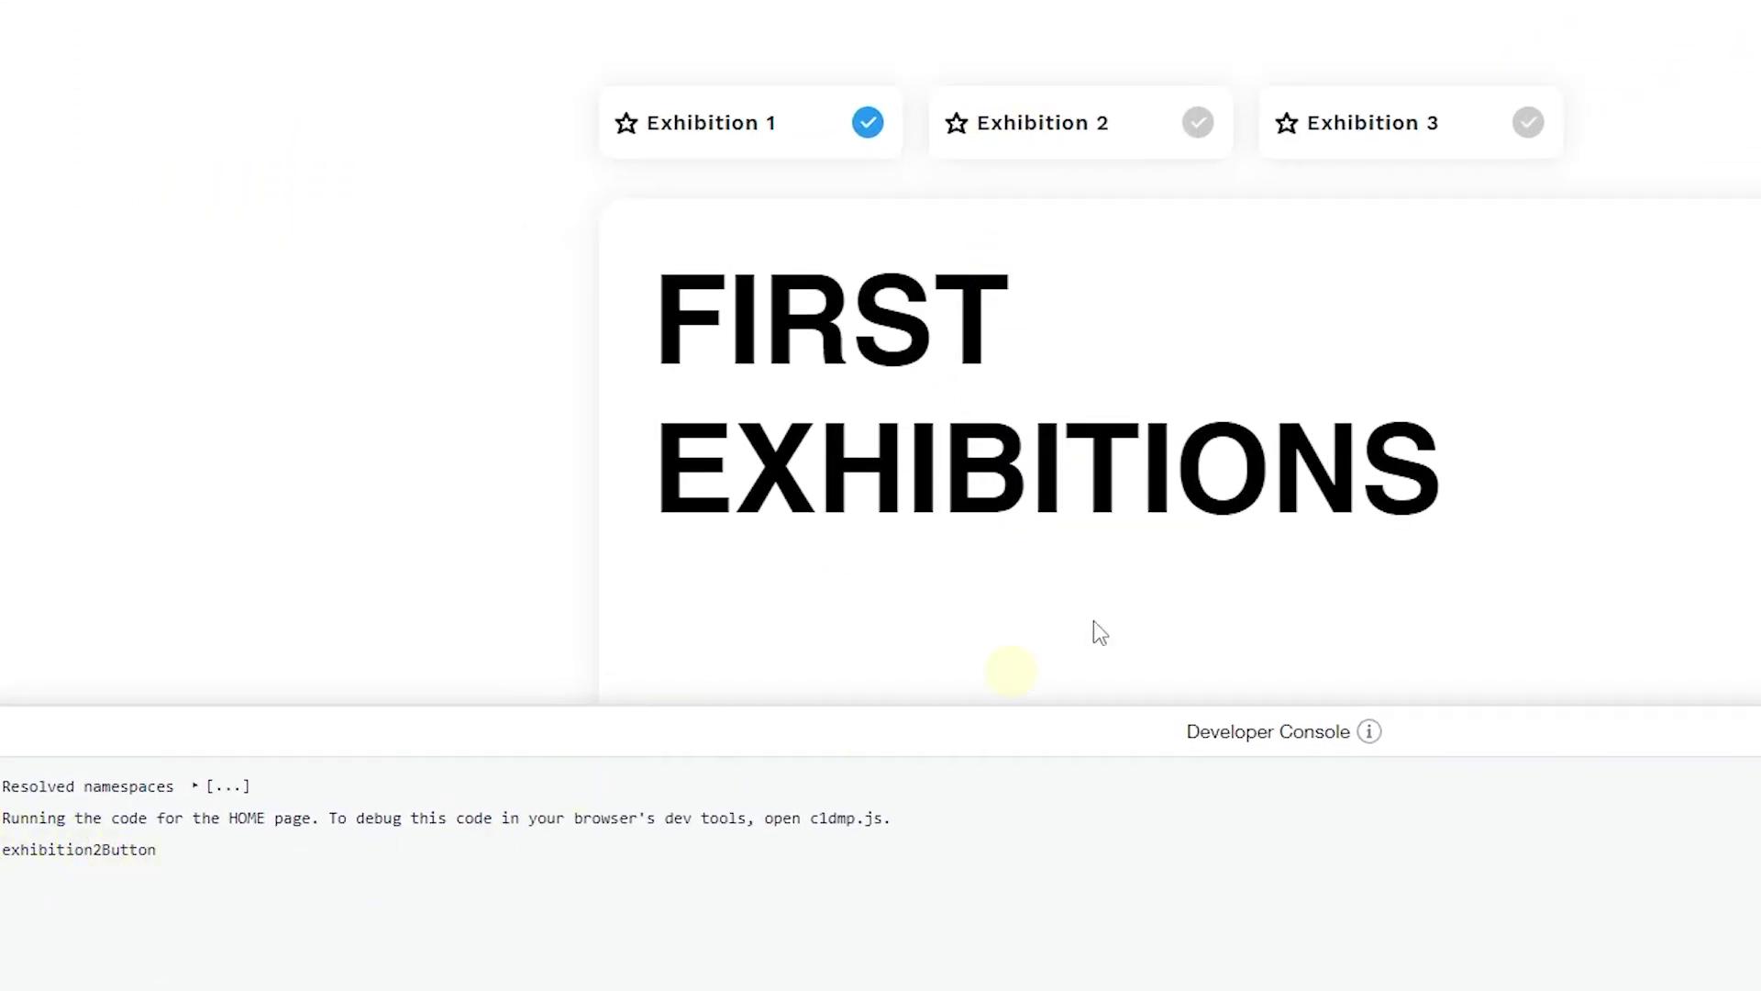
left_click(1344, 133)
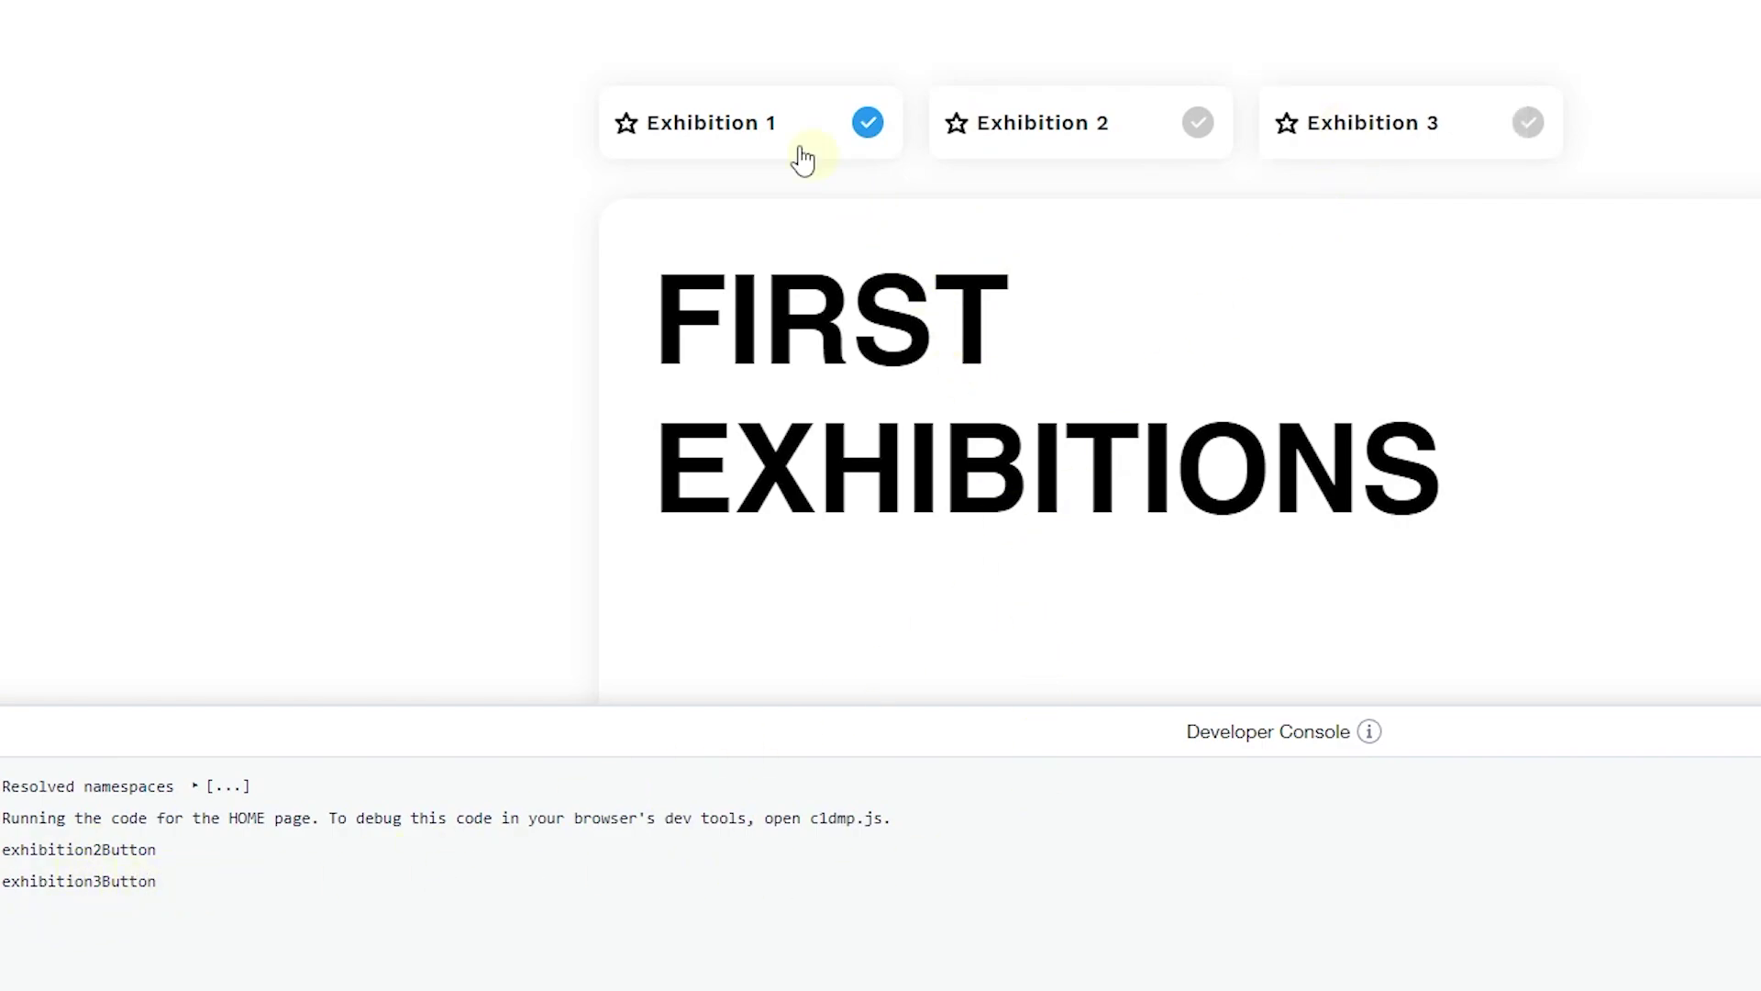
left_click(748, 151)
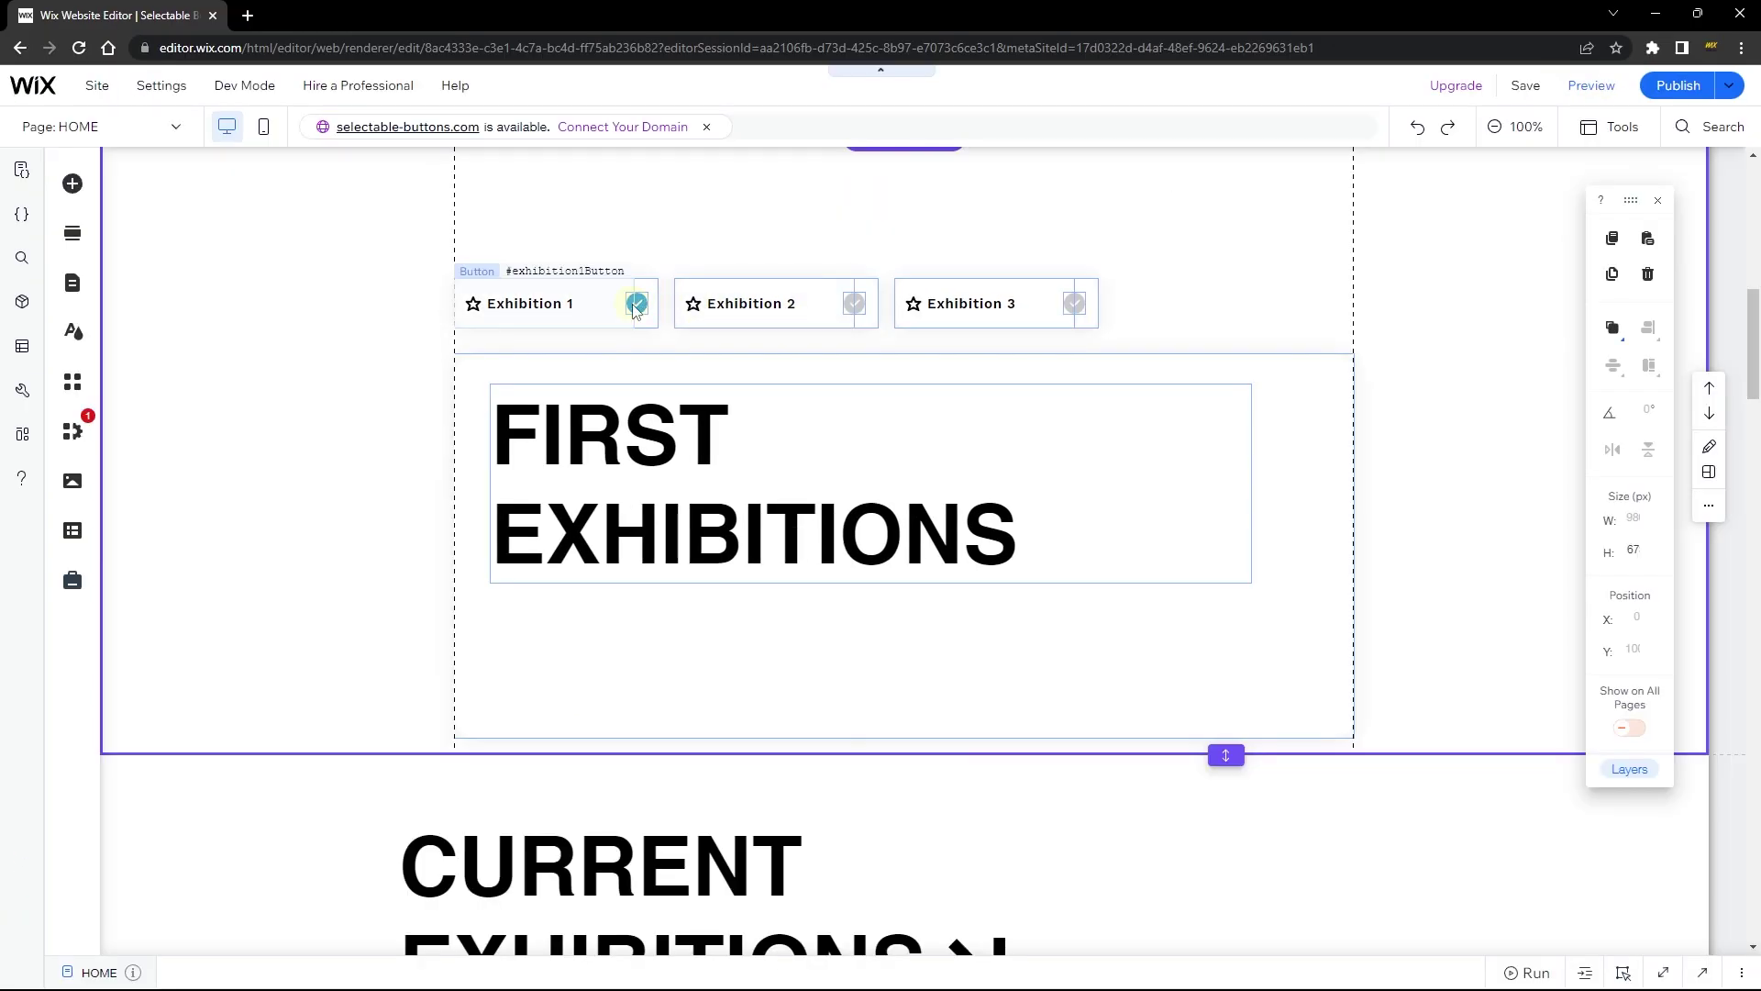
Inspect the check icons beside Exhibition 1 and Exhibition 2 and their element IDs in the editor.
left_click(640, 304)
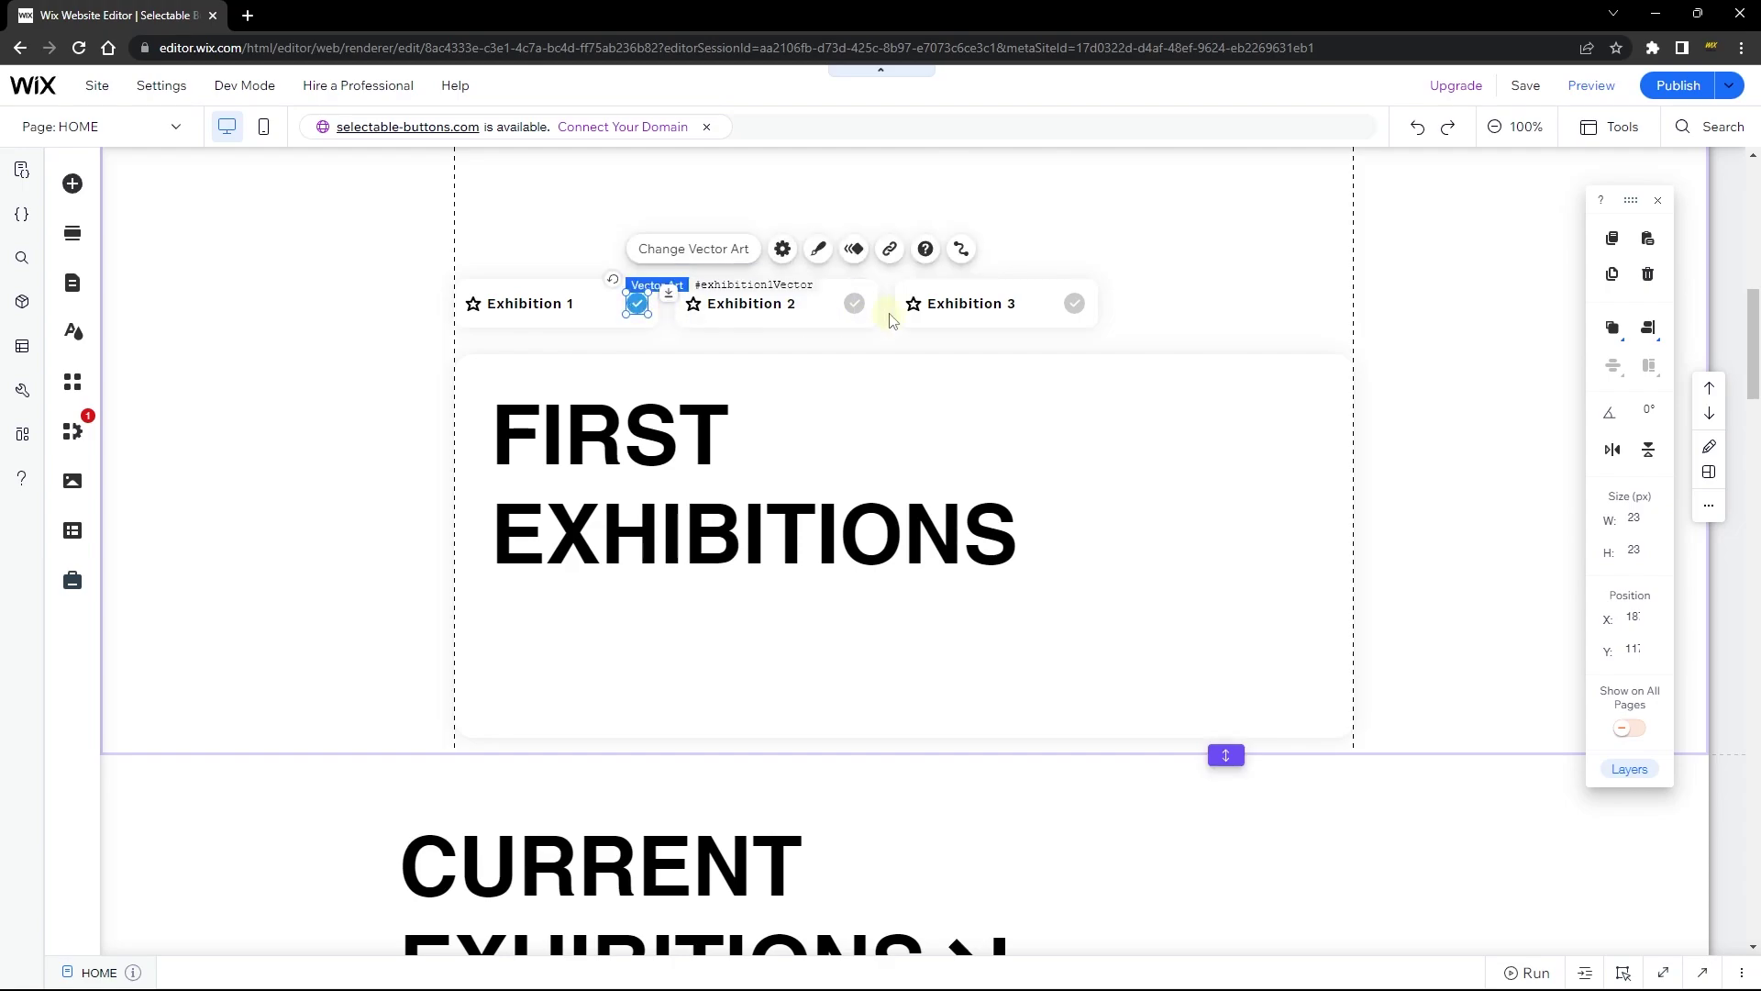
left_click(856, 305)
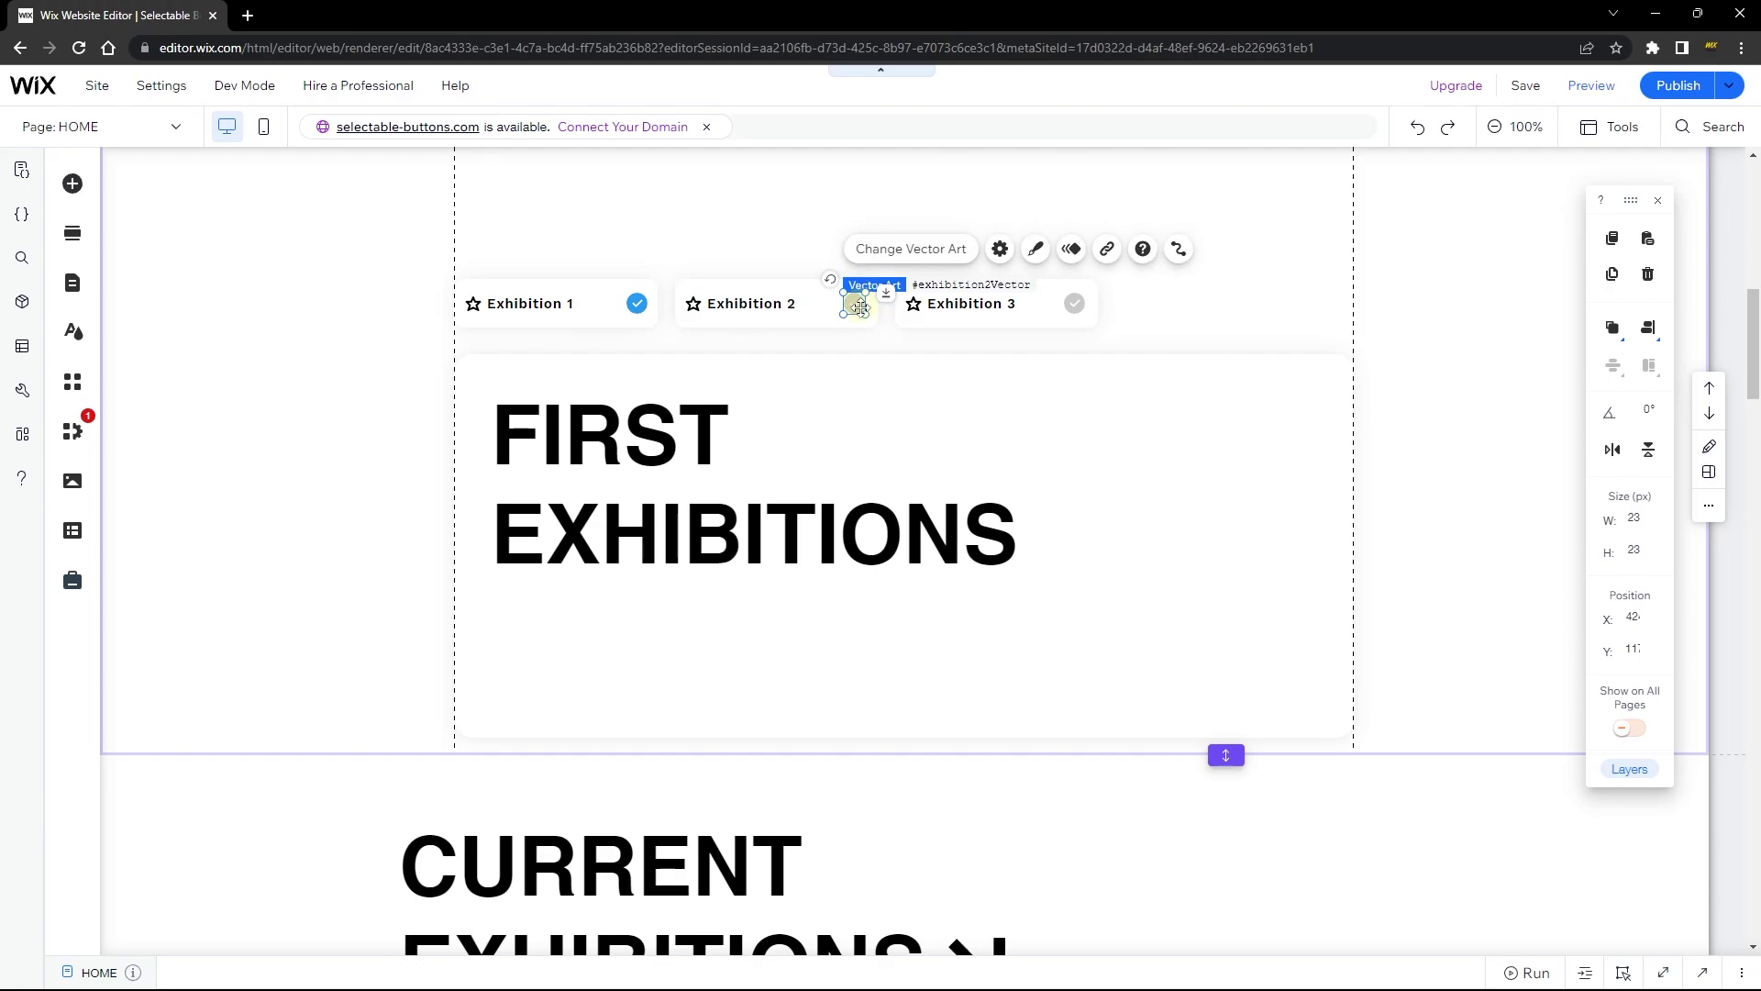
left_click(638, 302)
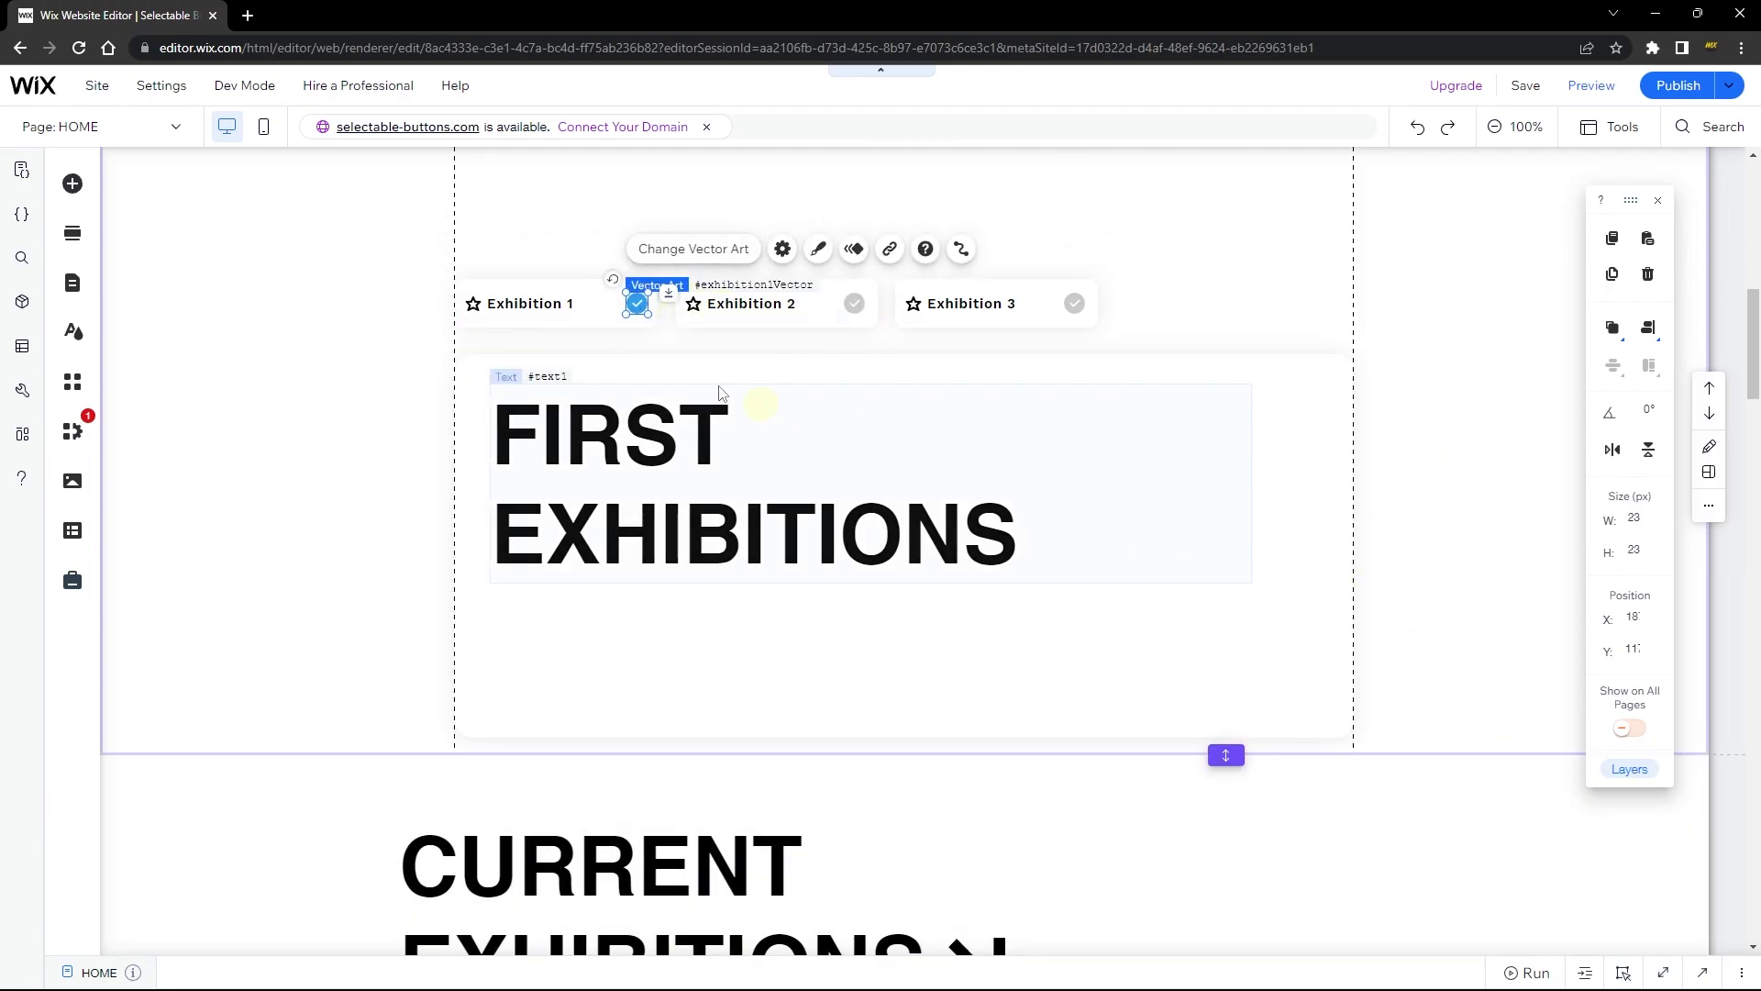
Delete the console.log(targetID) line from the onClick handler in the page code.
left_click(1664, 972)
double_click(1607, 239)
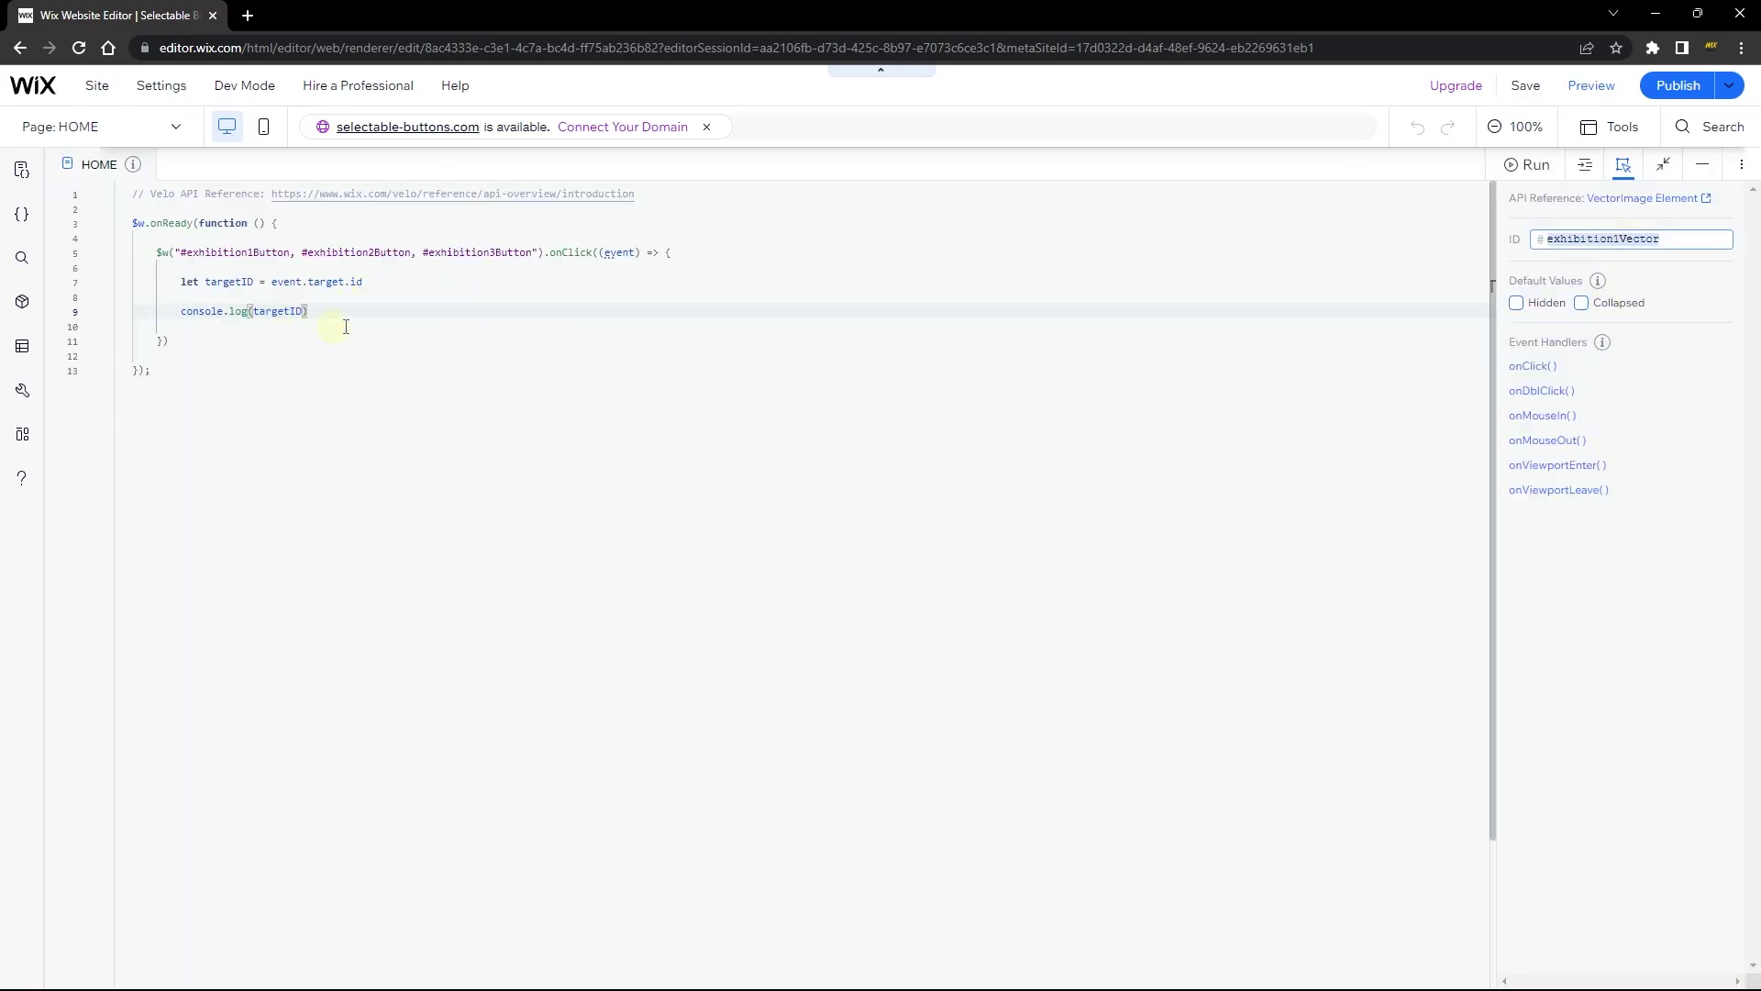
left_click_drag(182, 311, 385, 317)
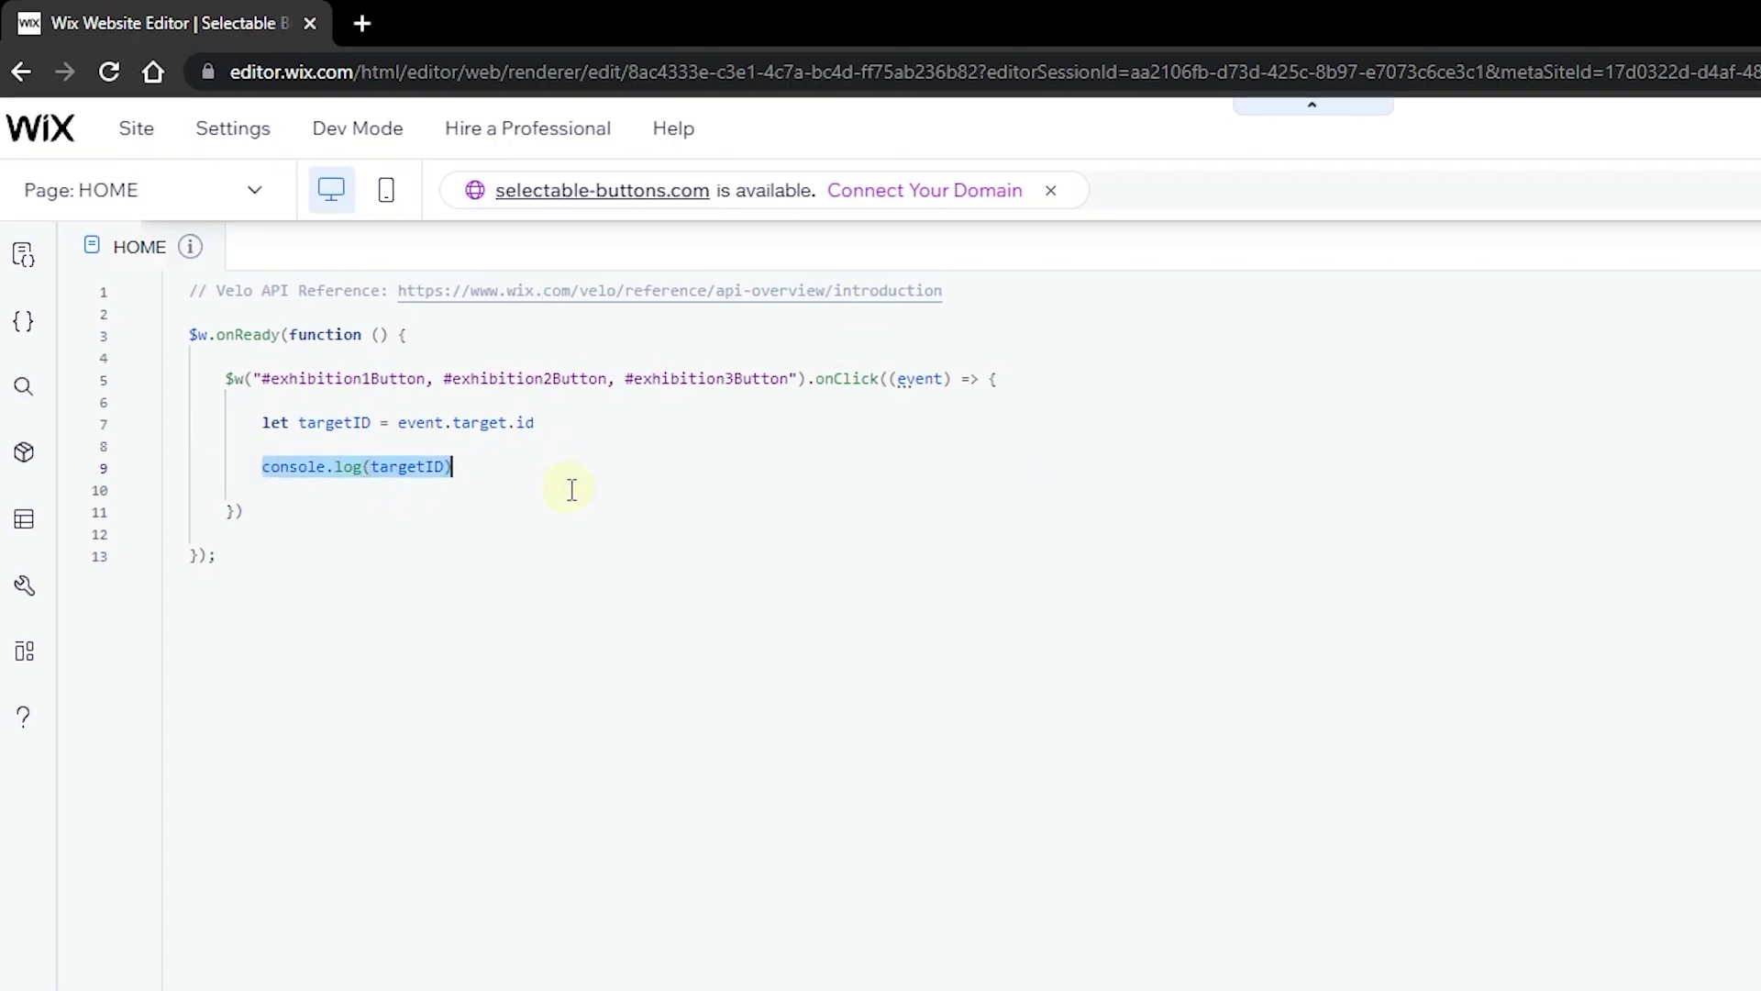
key("BackSpace")
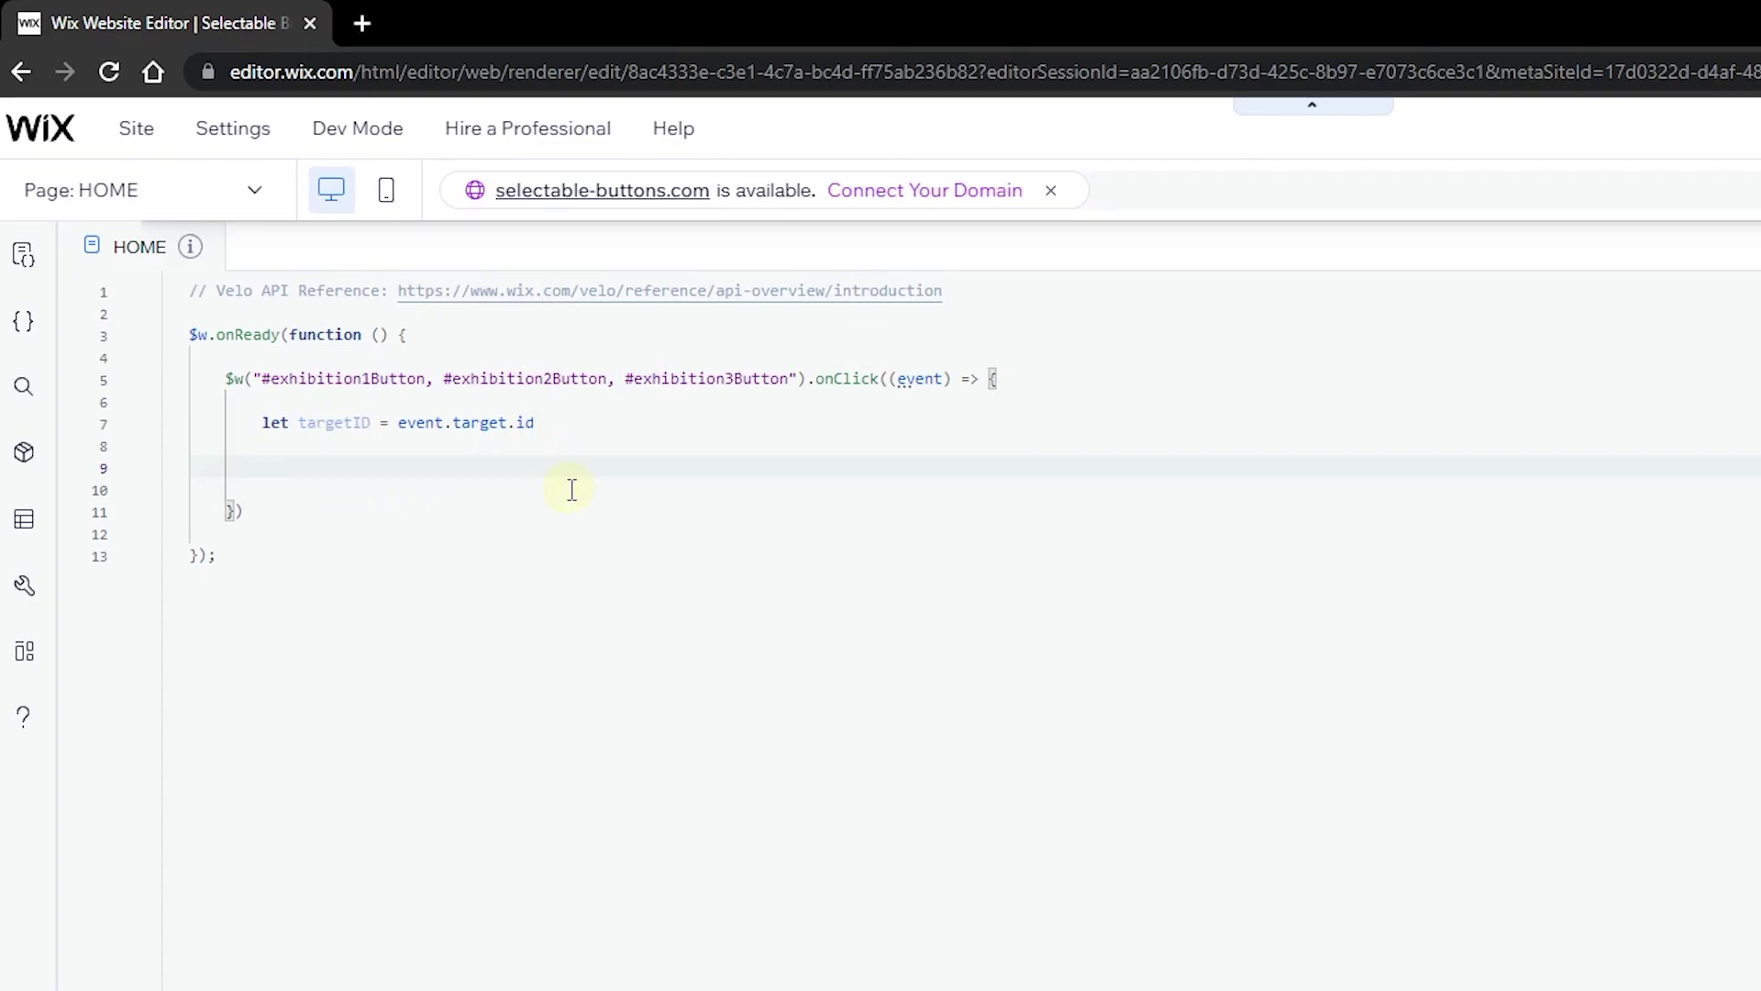
Add an if block to the click handler that checks whether targetID === "exhibition1Button".
type("if(targetID")
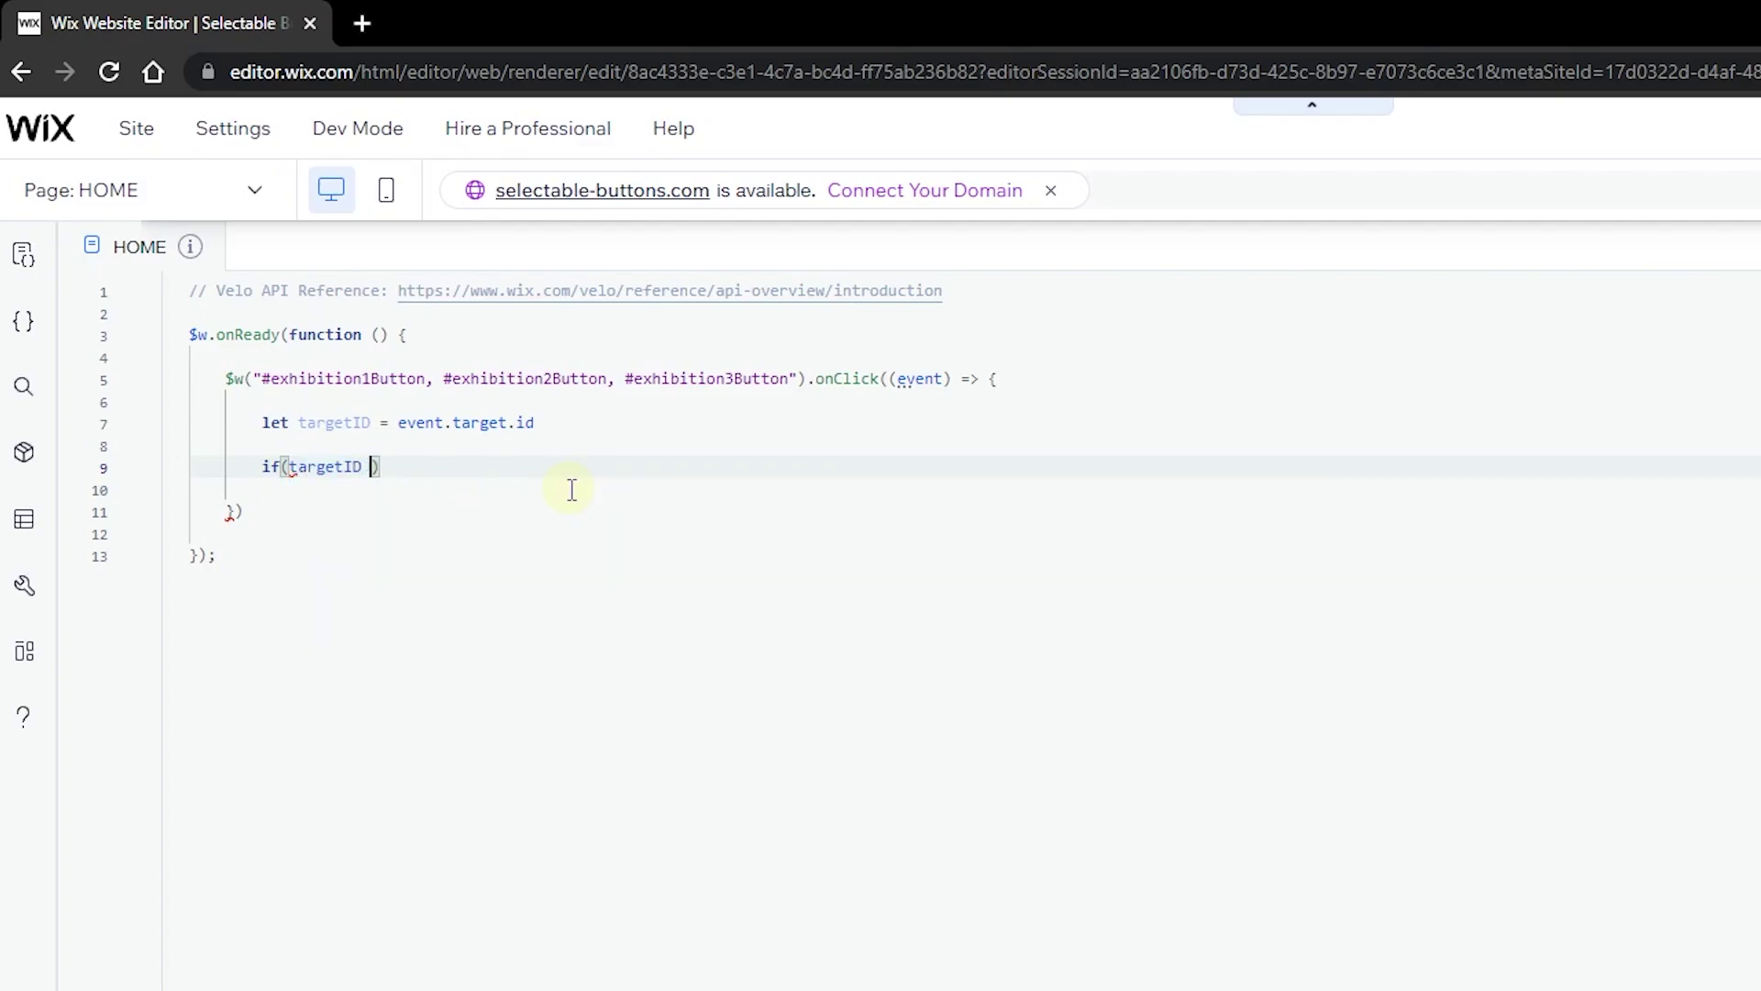
type(" === \"")
double_click(321, 379)
key("ctrl+c")
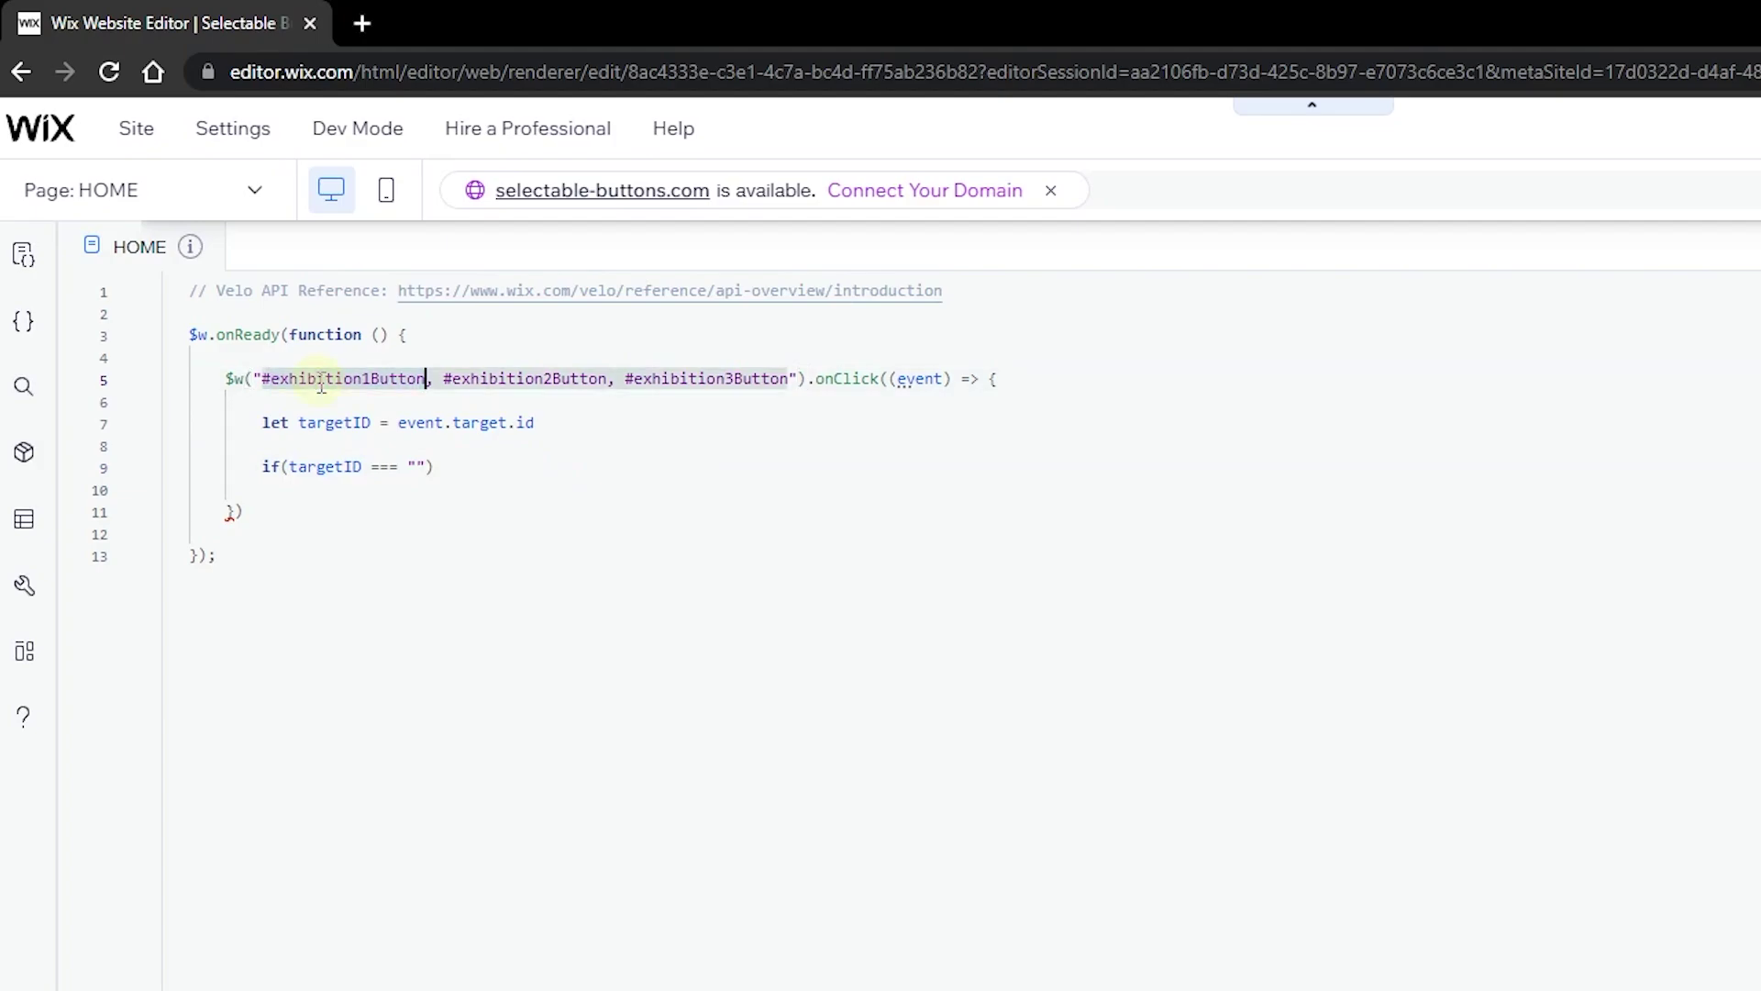
left_click(412, 468)
key("ctrl+v")
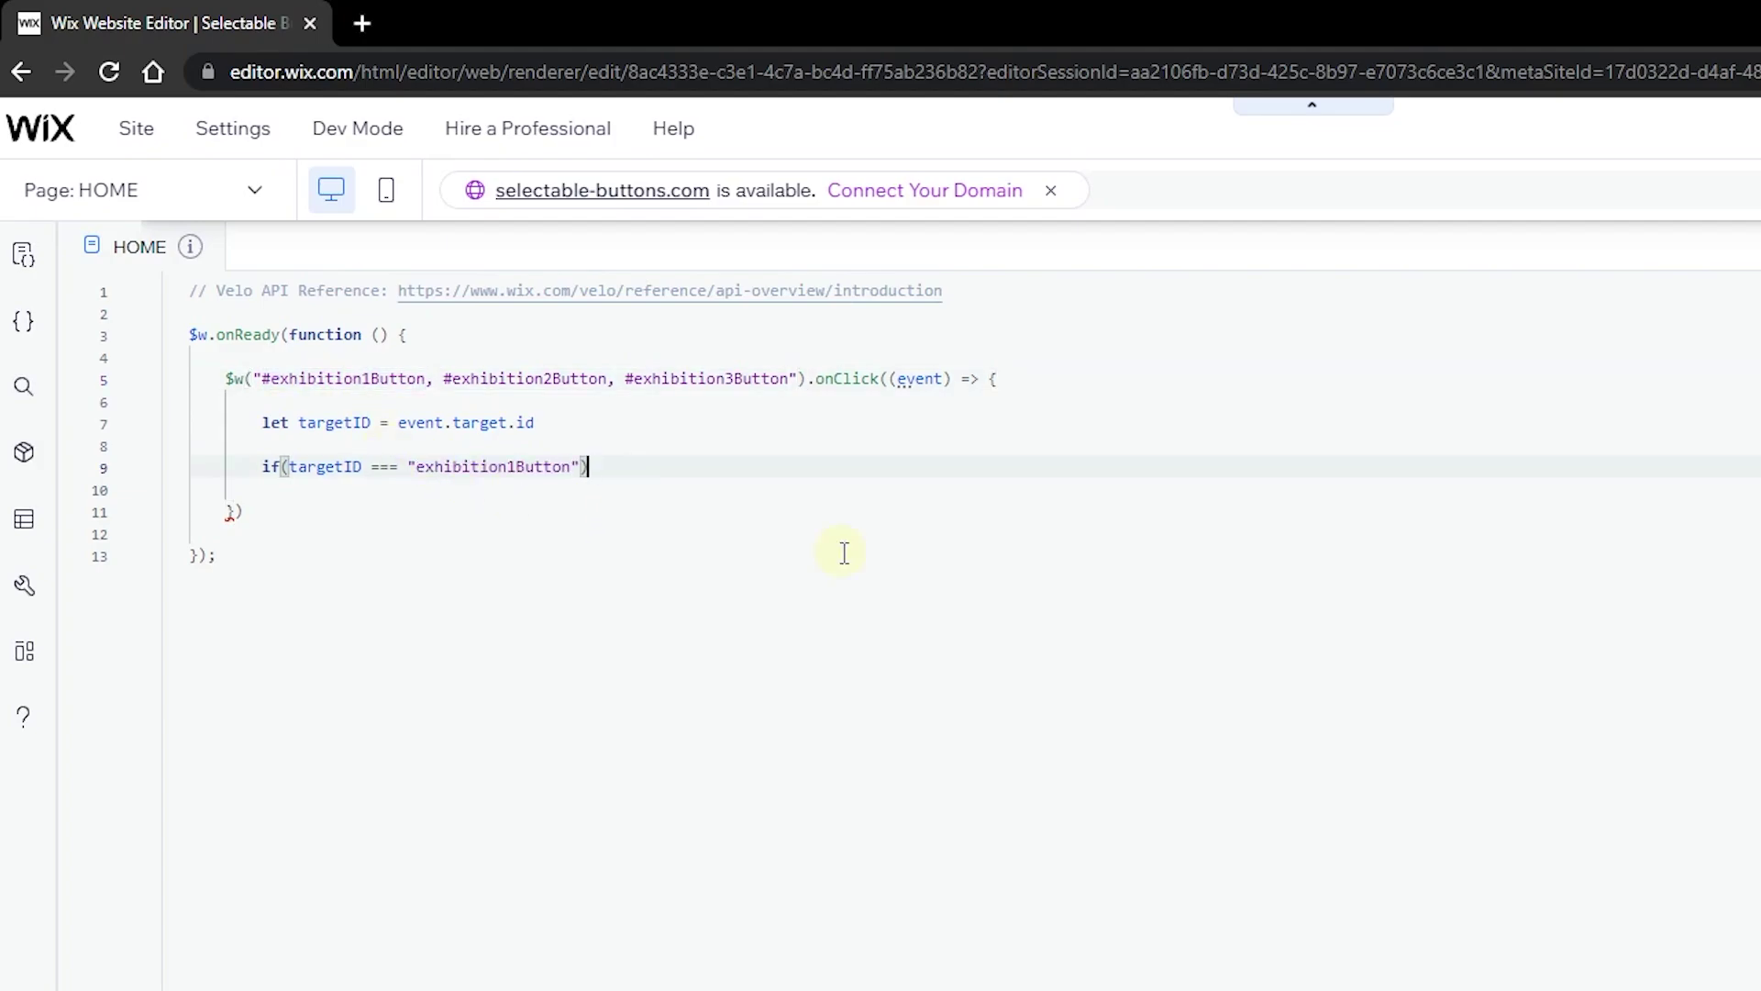
type("{")
key("Return")
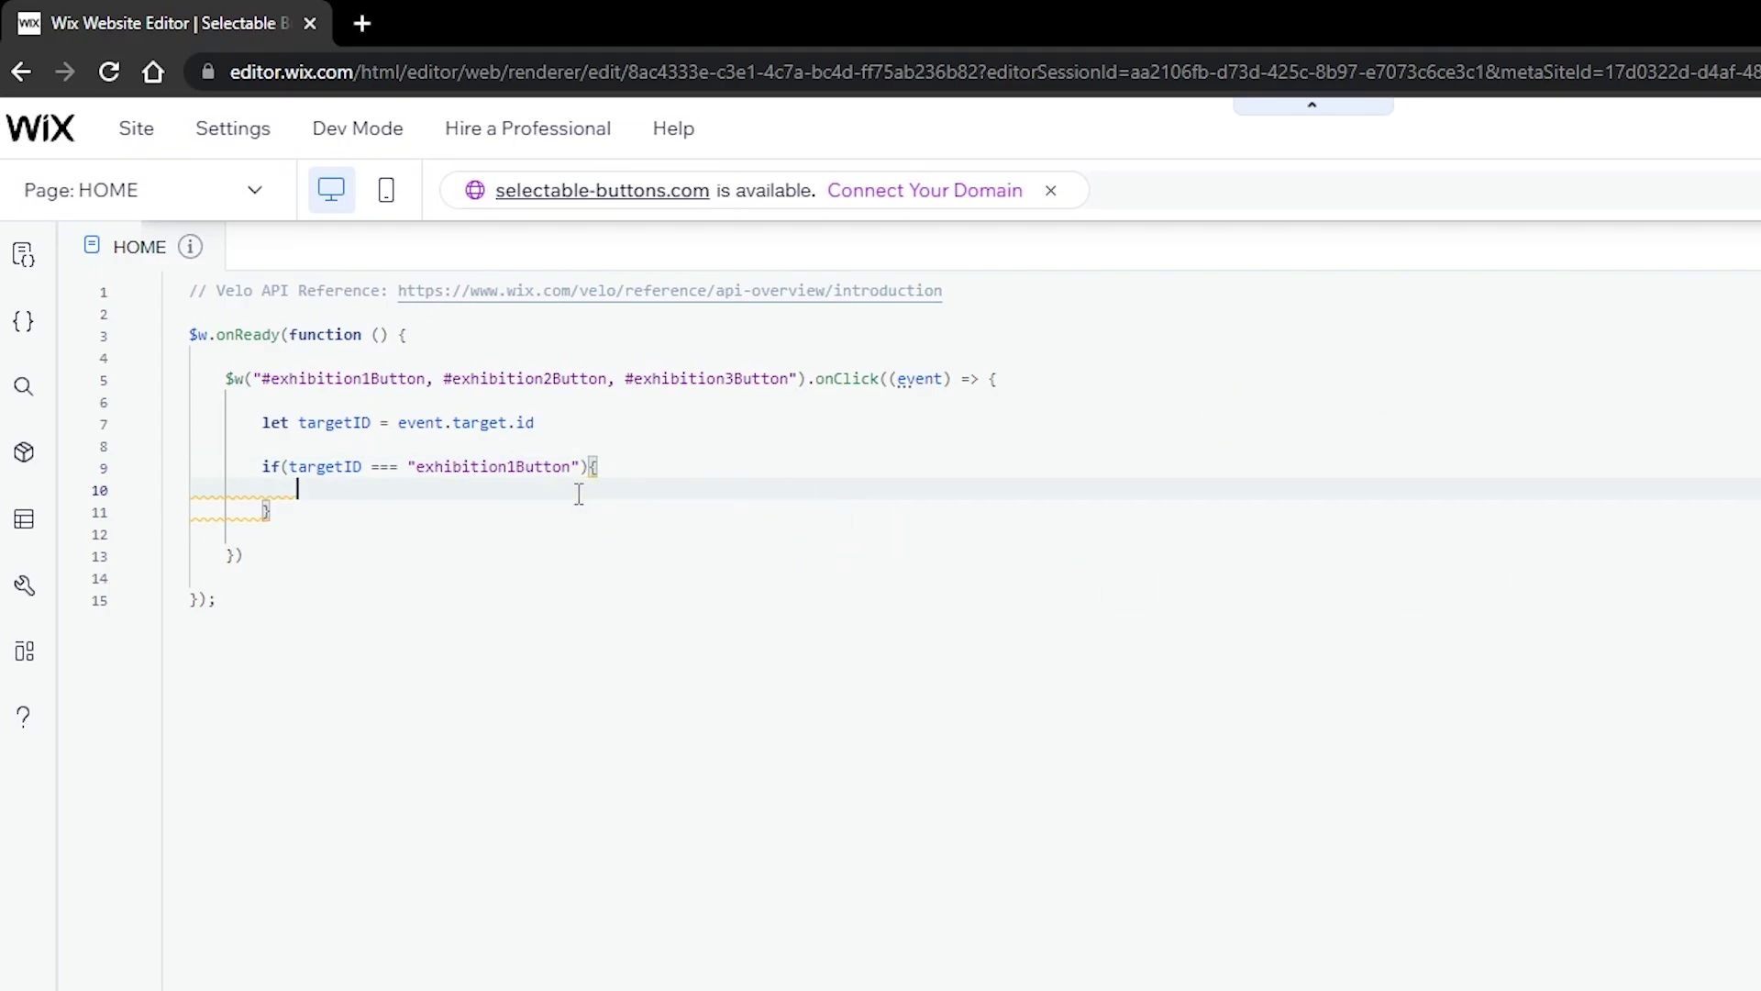
Inside the if block, begin assigning a quoted string to the src property of $w("#exhibition1Vector").
type("$w(\"#exhibition1Vector\").scr")
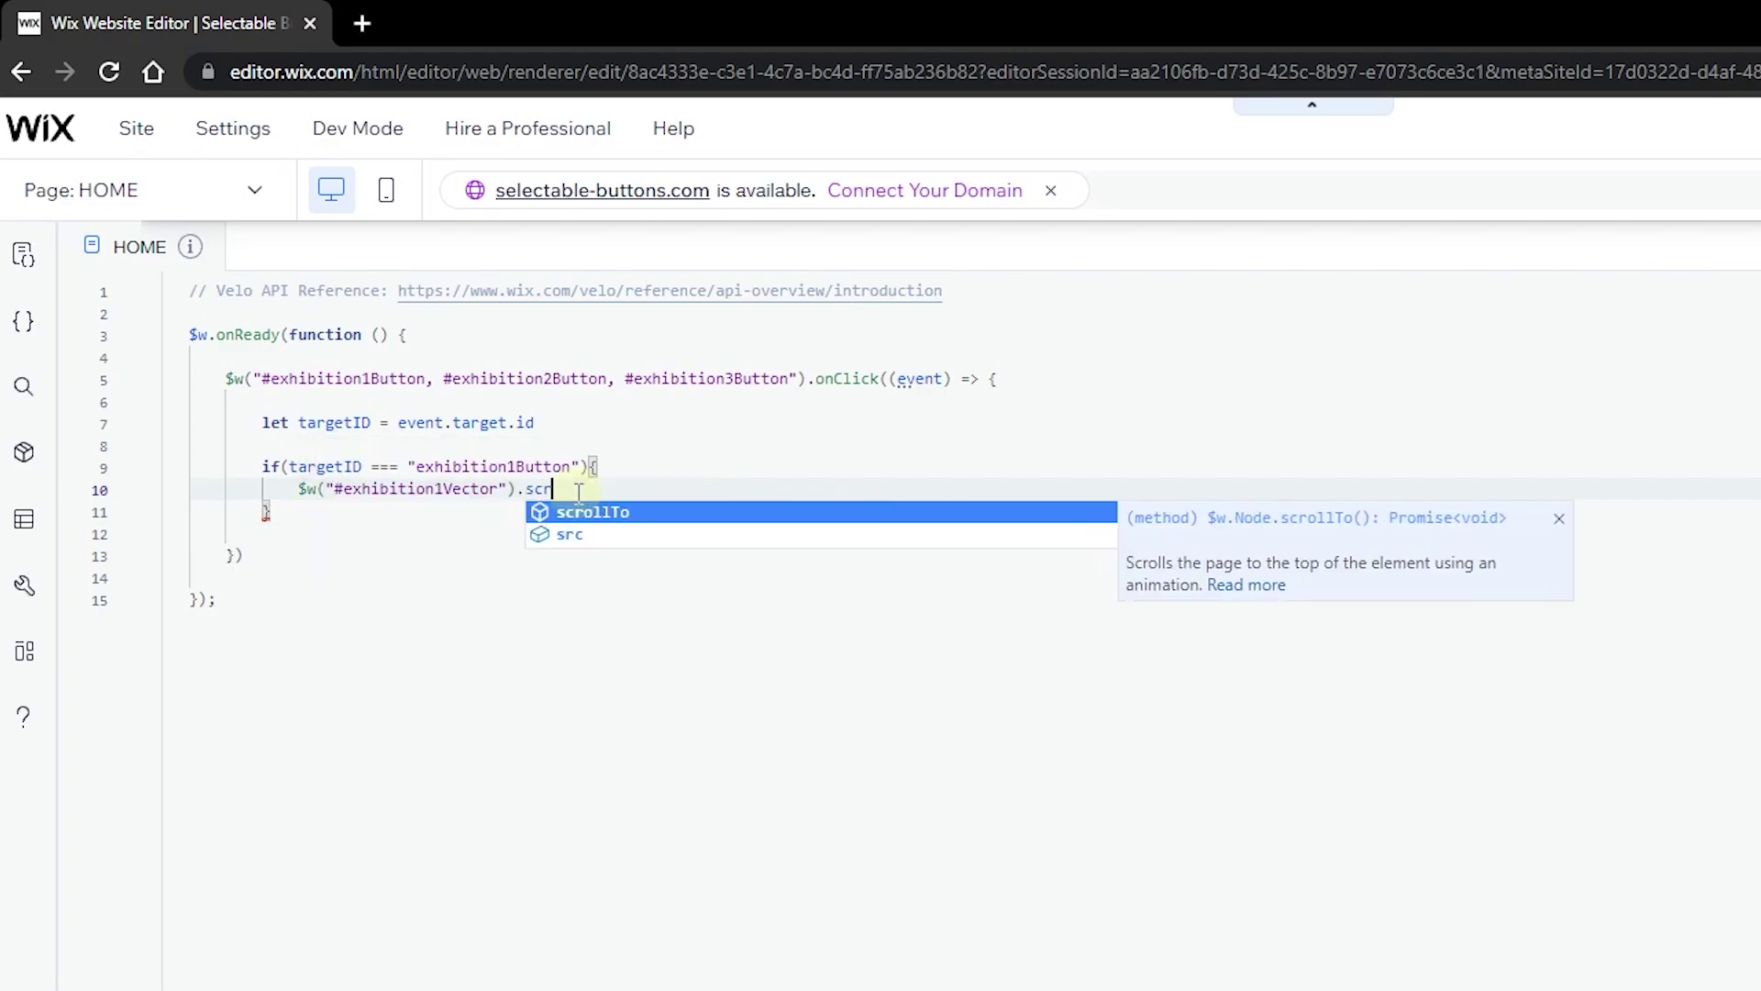
key("Down")
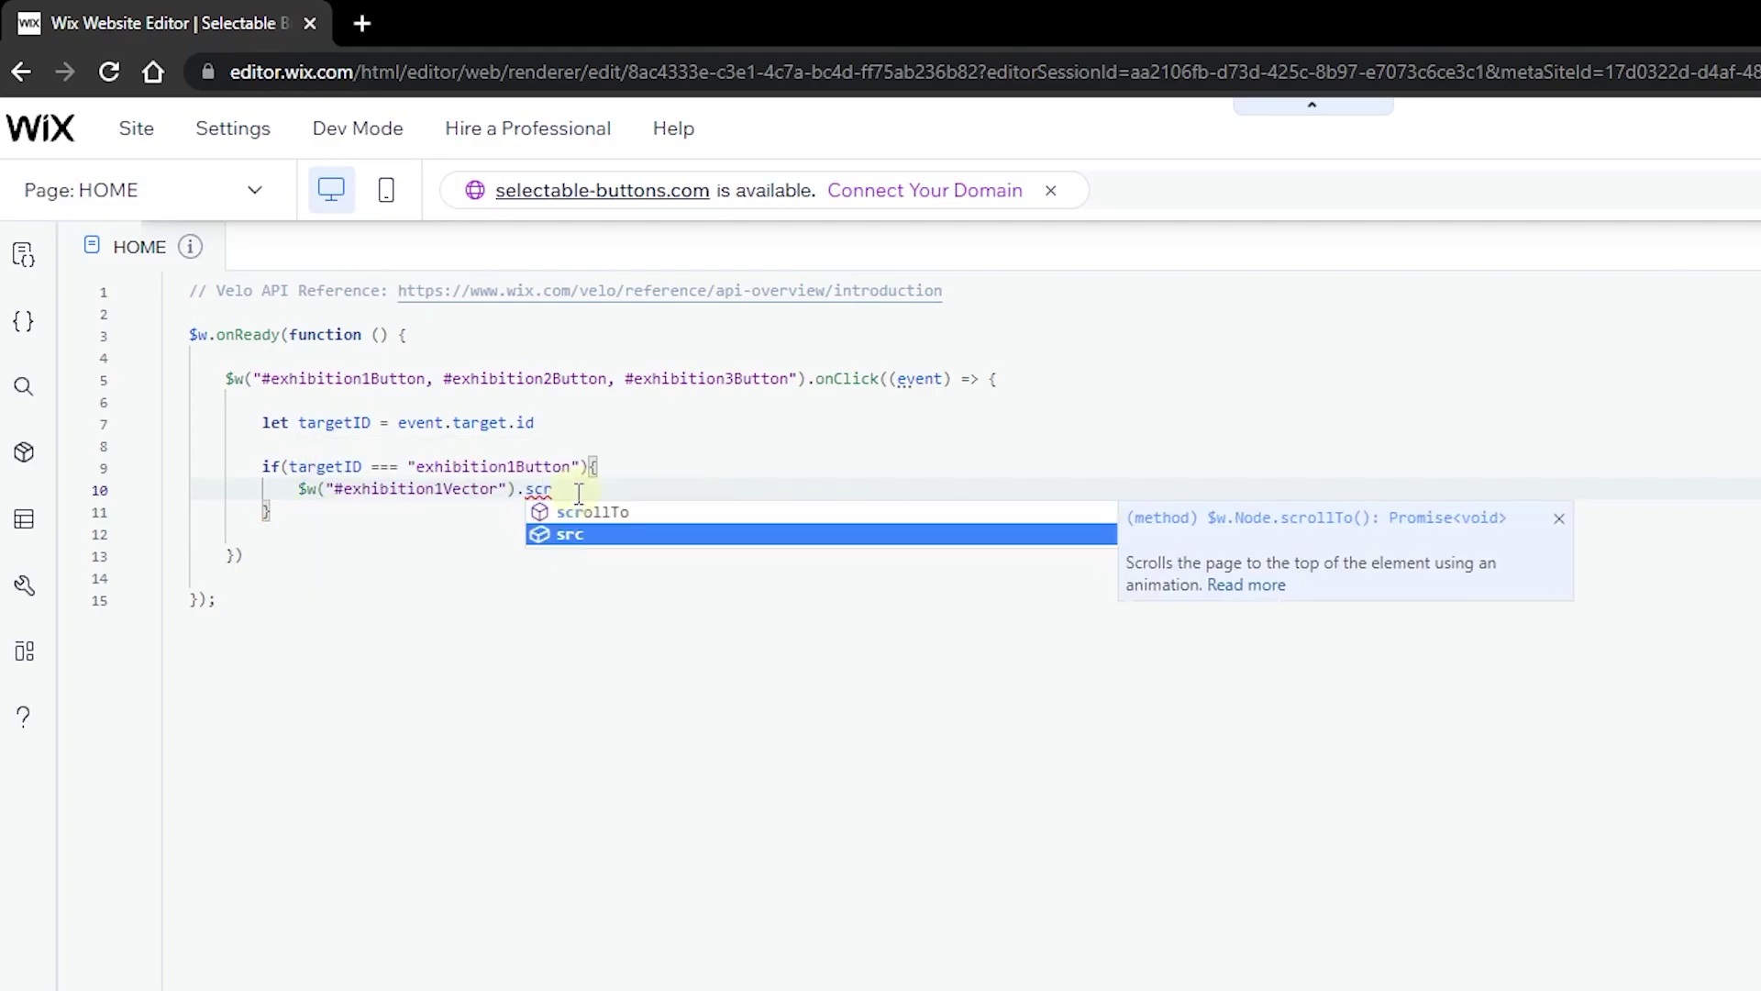
key("Return")
type("= \"")
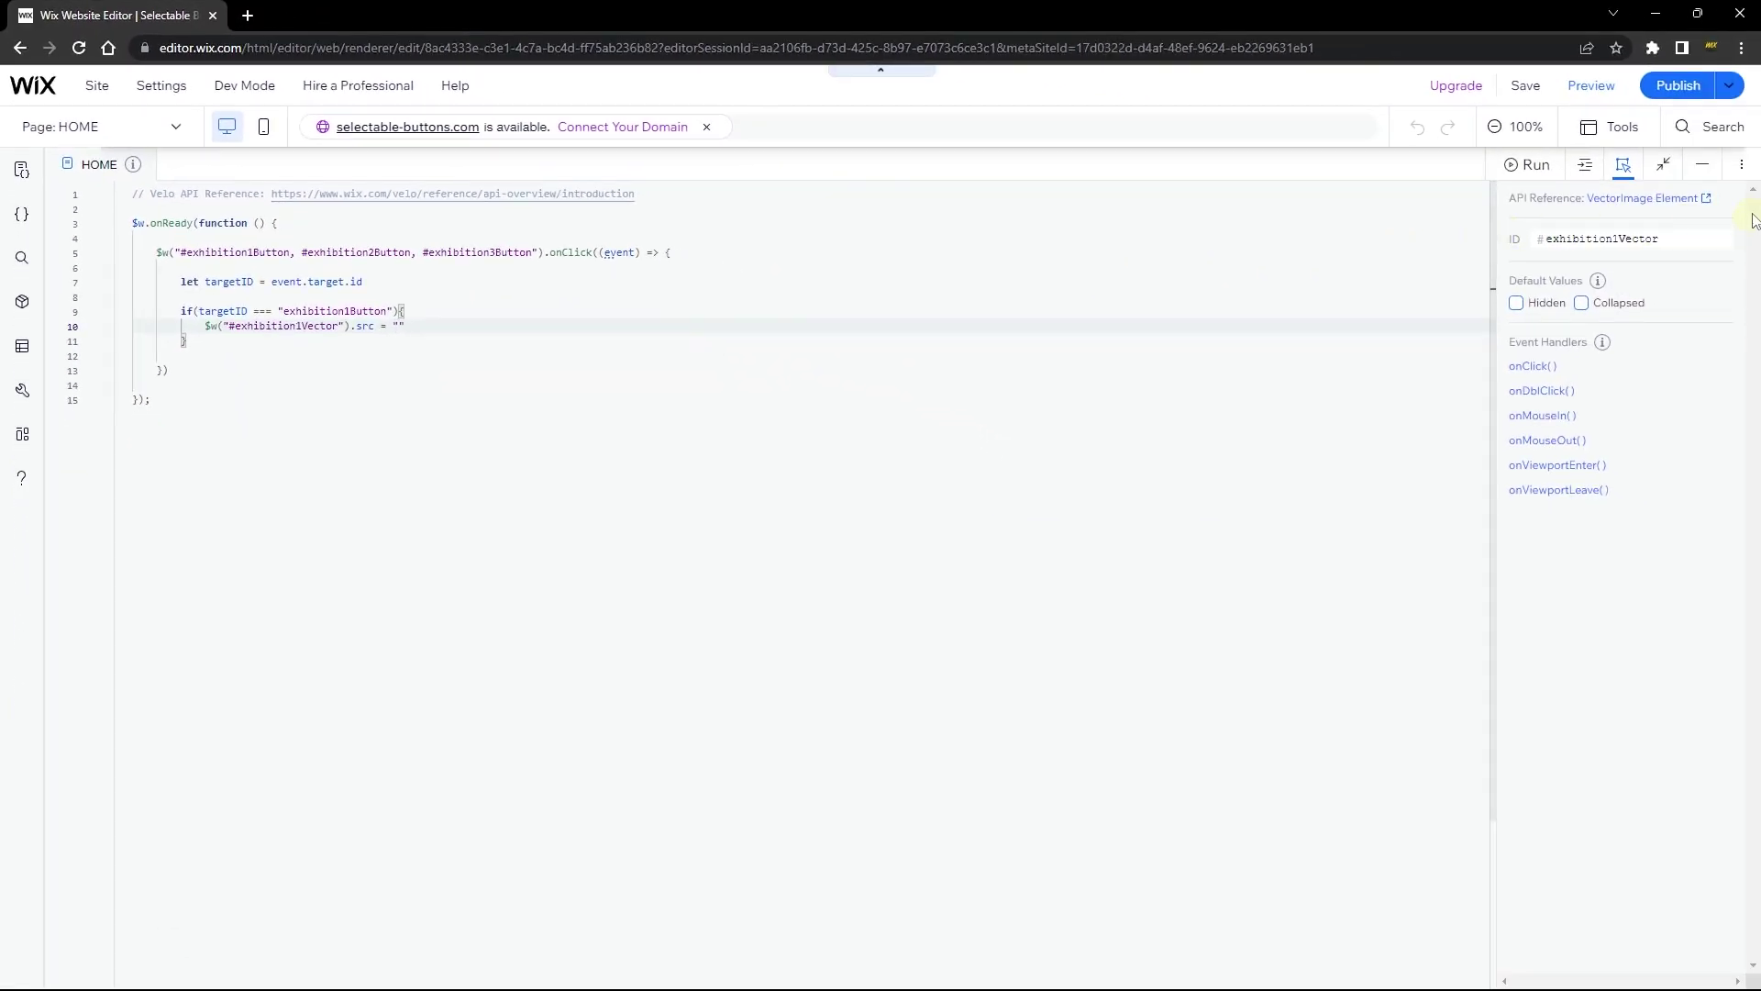
Copy the URL of the blue check.svg from the site's media files and paste it as the src value of #exhibition1Vector.
left_click(1702, 173)
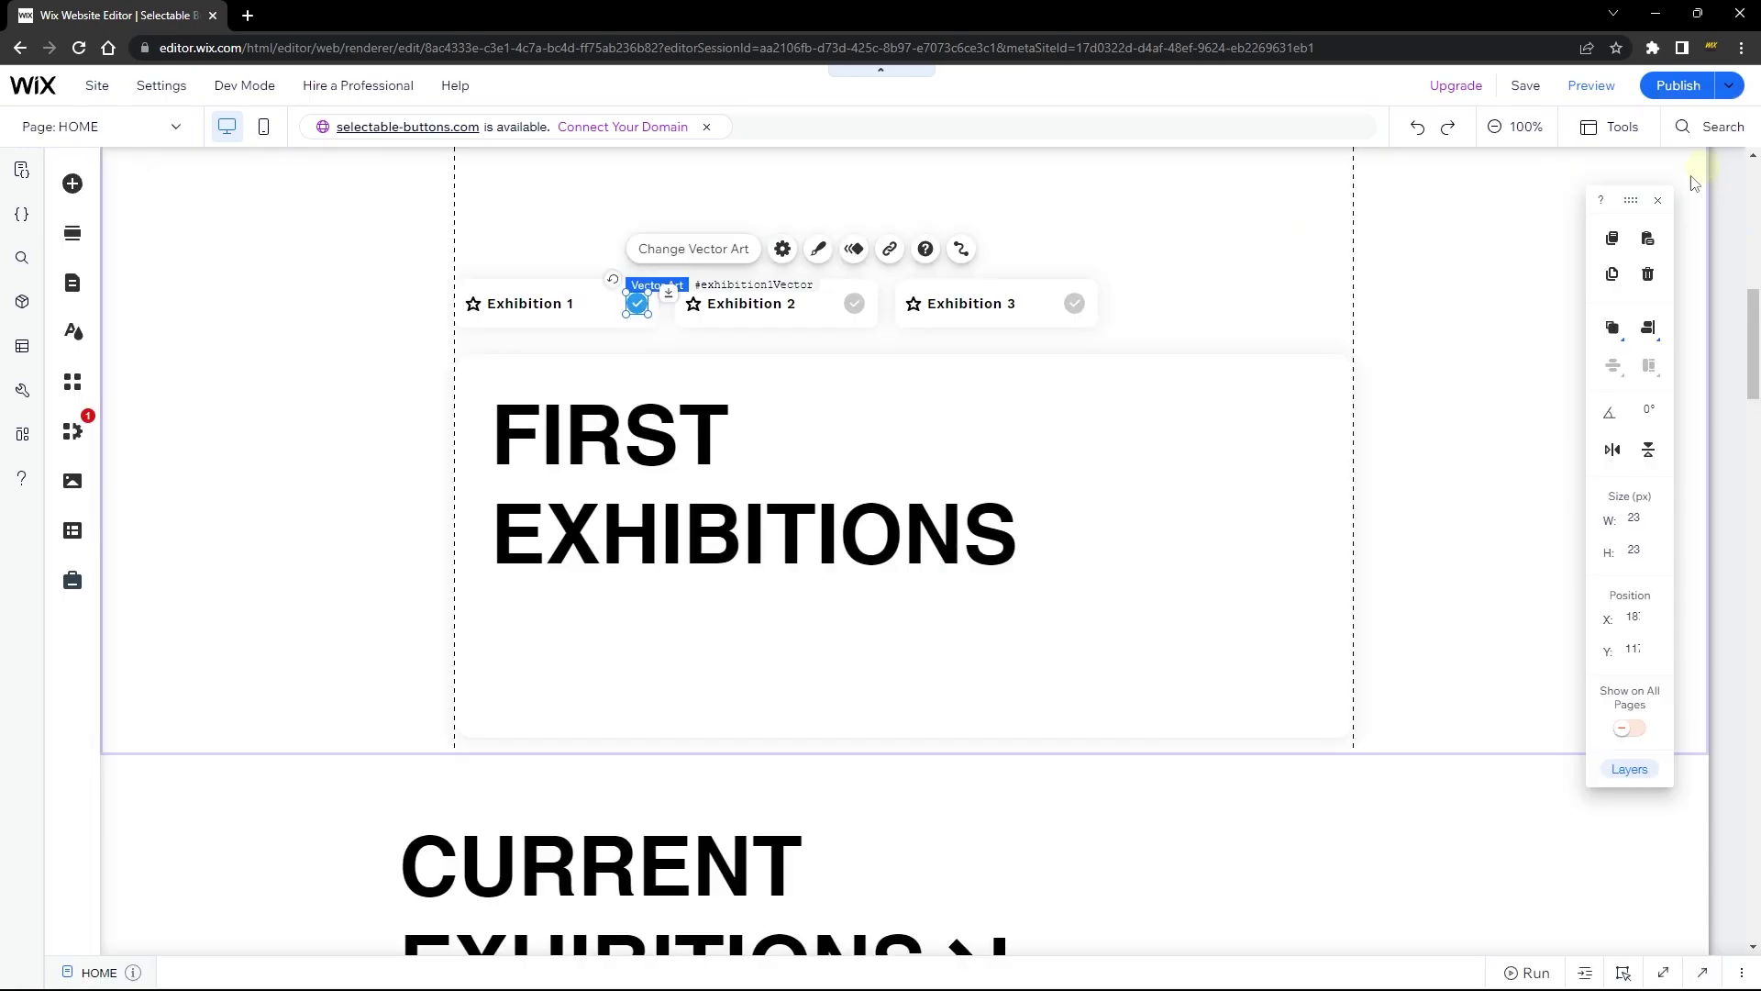
left_click(76, 486)
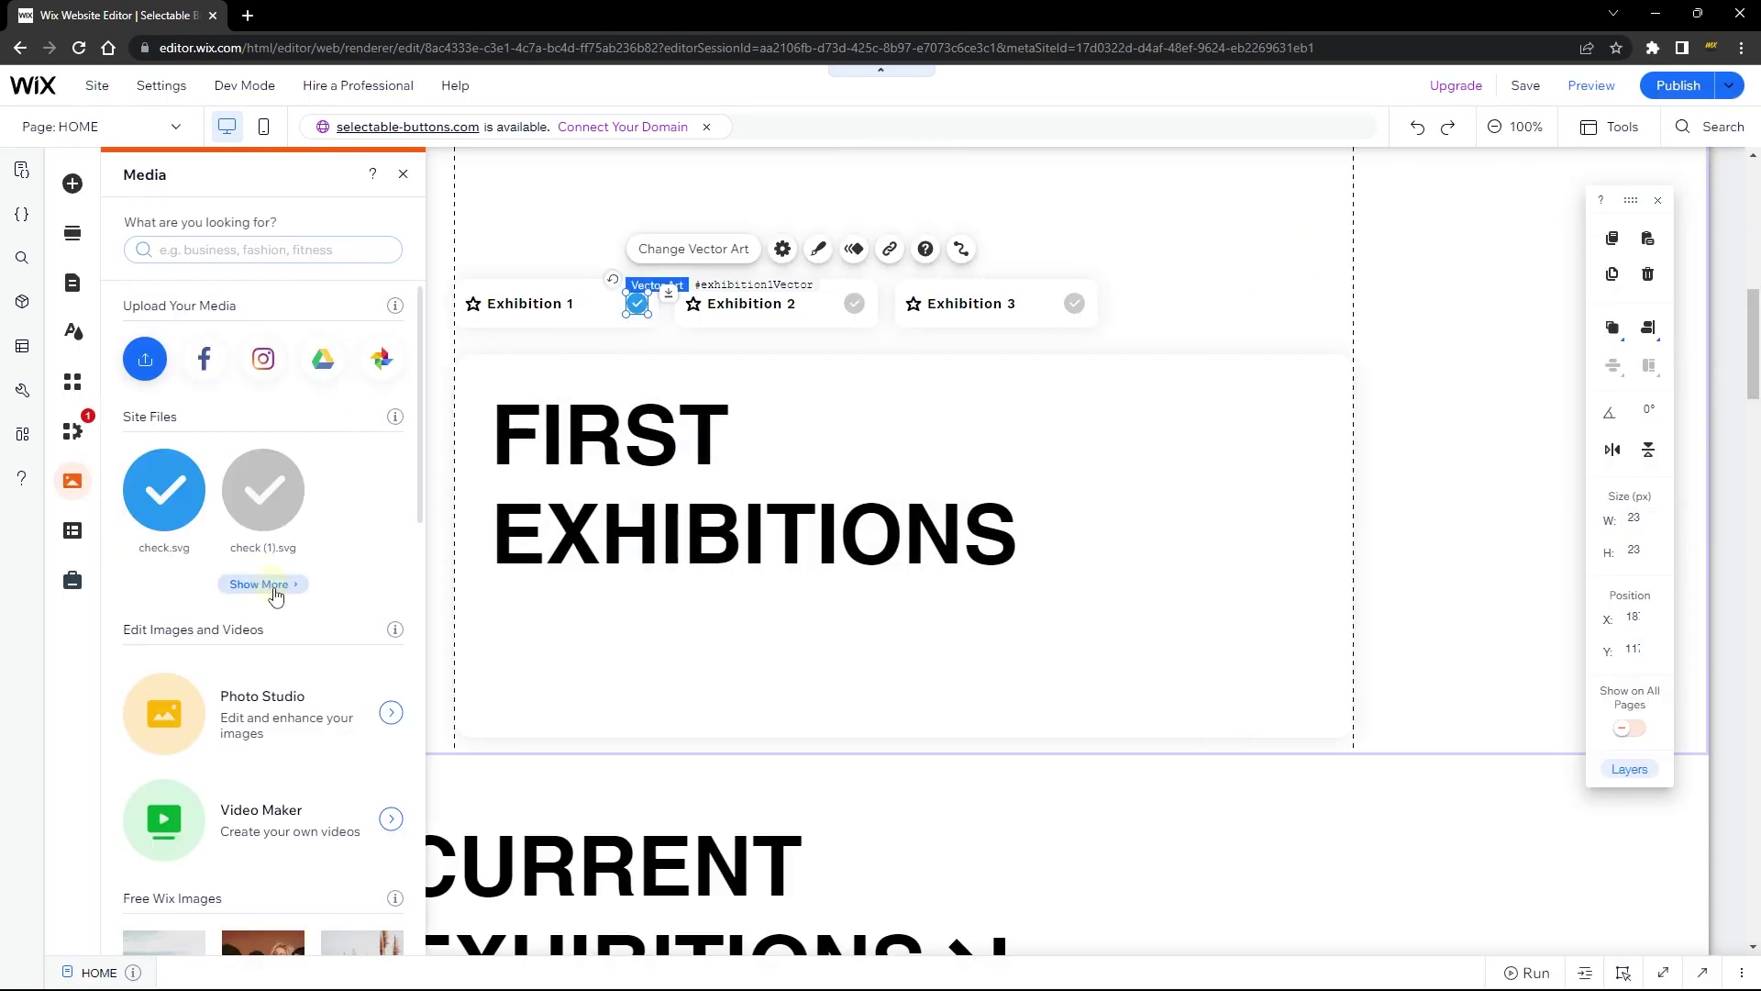
left_click(258, 585)
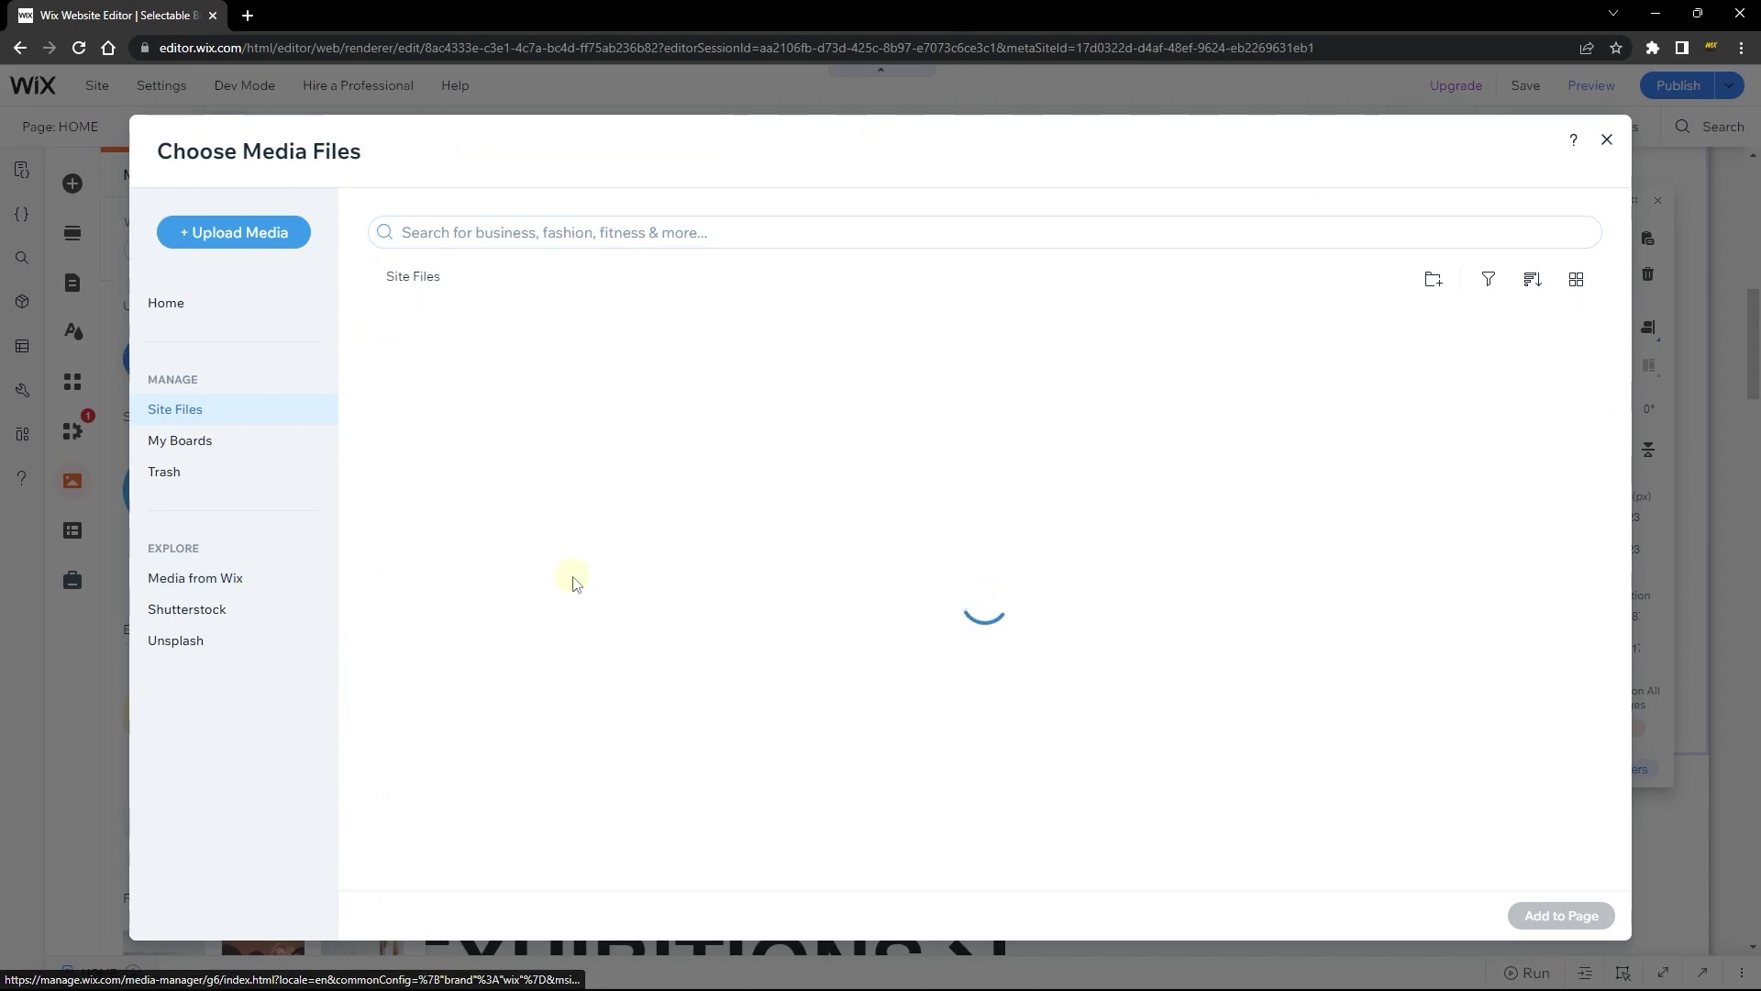
left_click(456, 422)
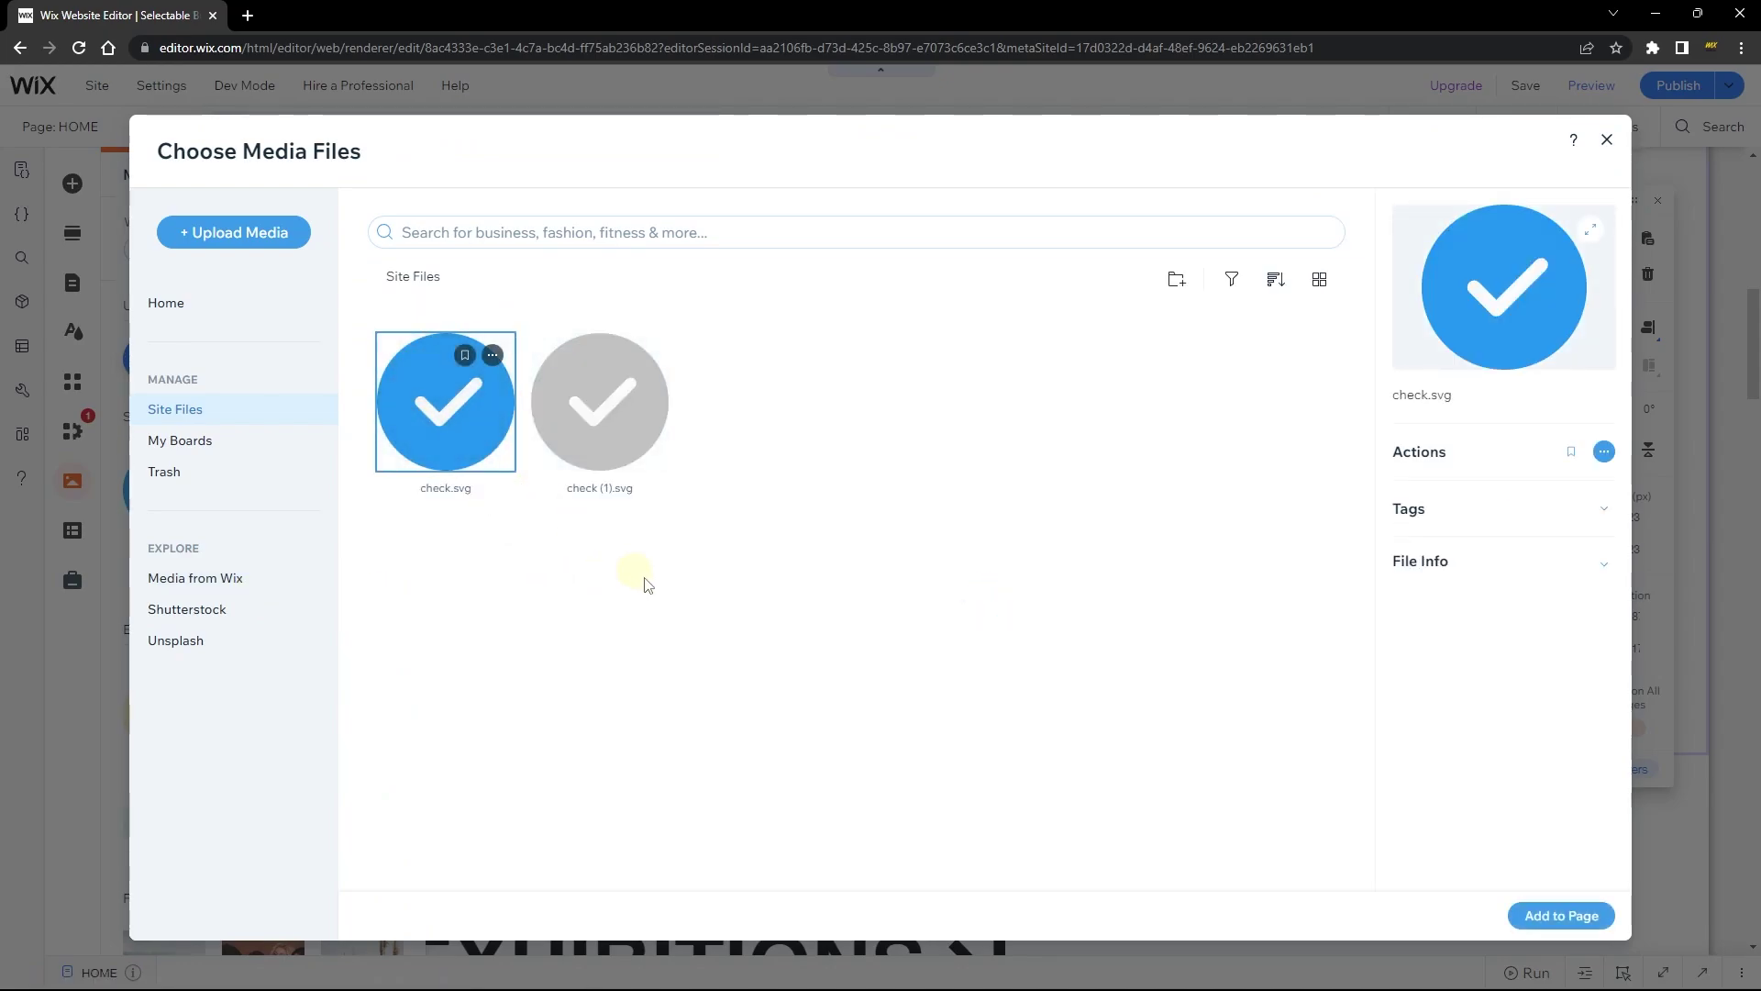
left_click(1455, 576)
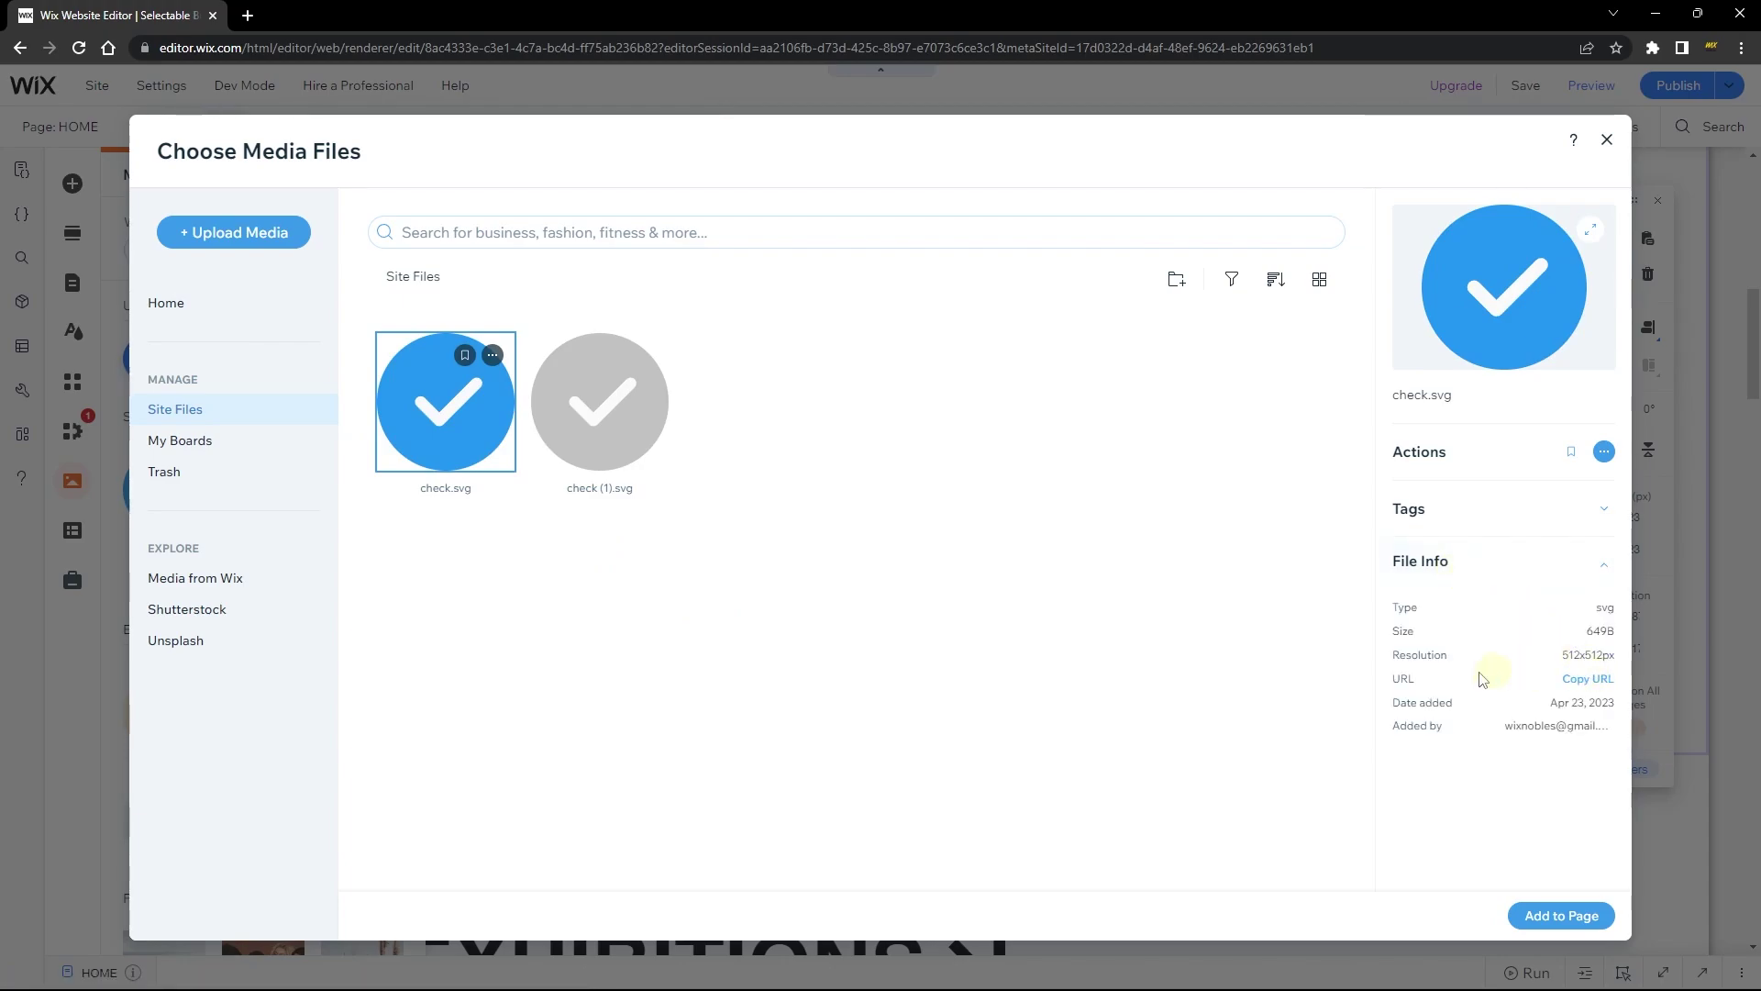
left_click(1600, 679)
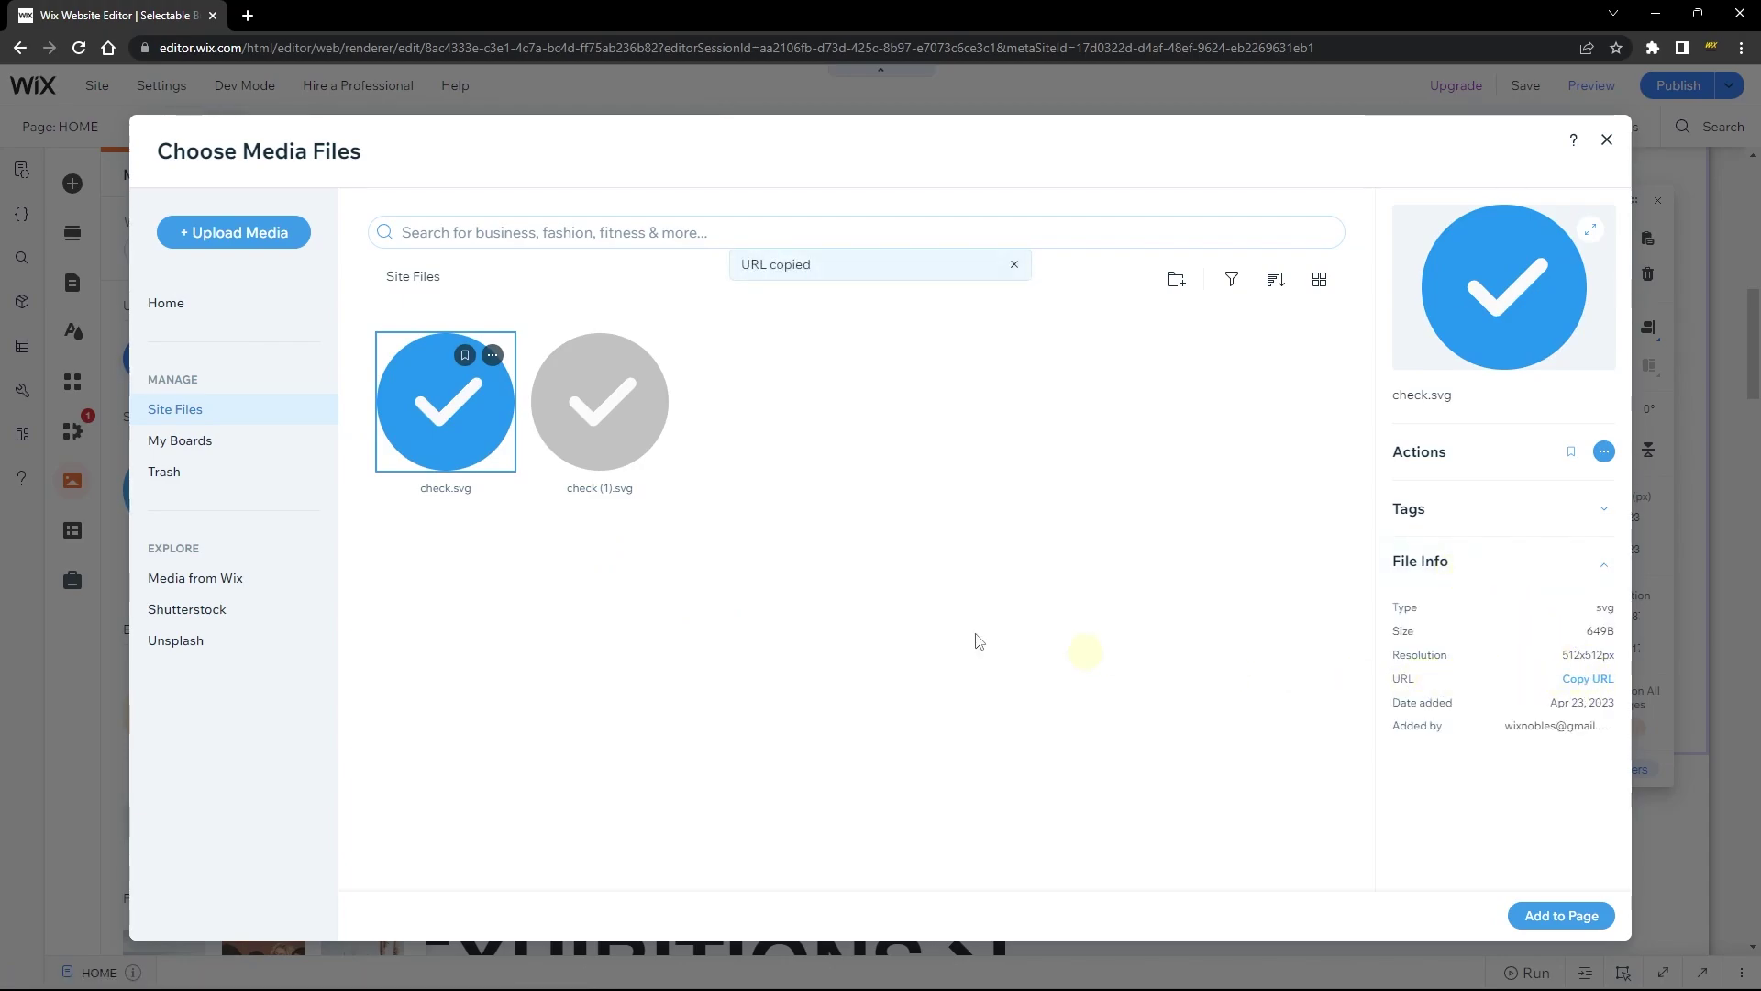
left_click(1606, 142)
left_click(1663, 973)
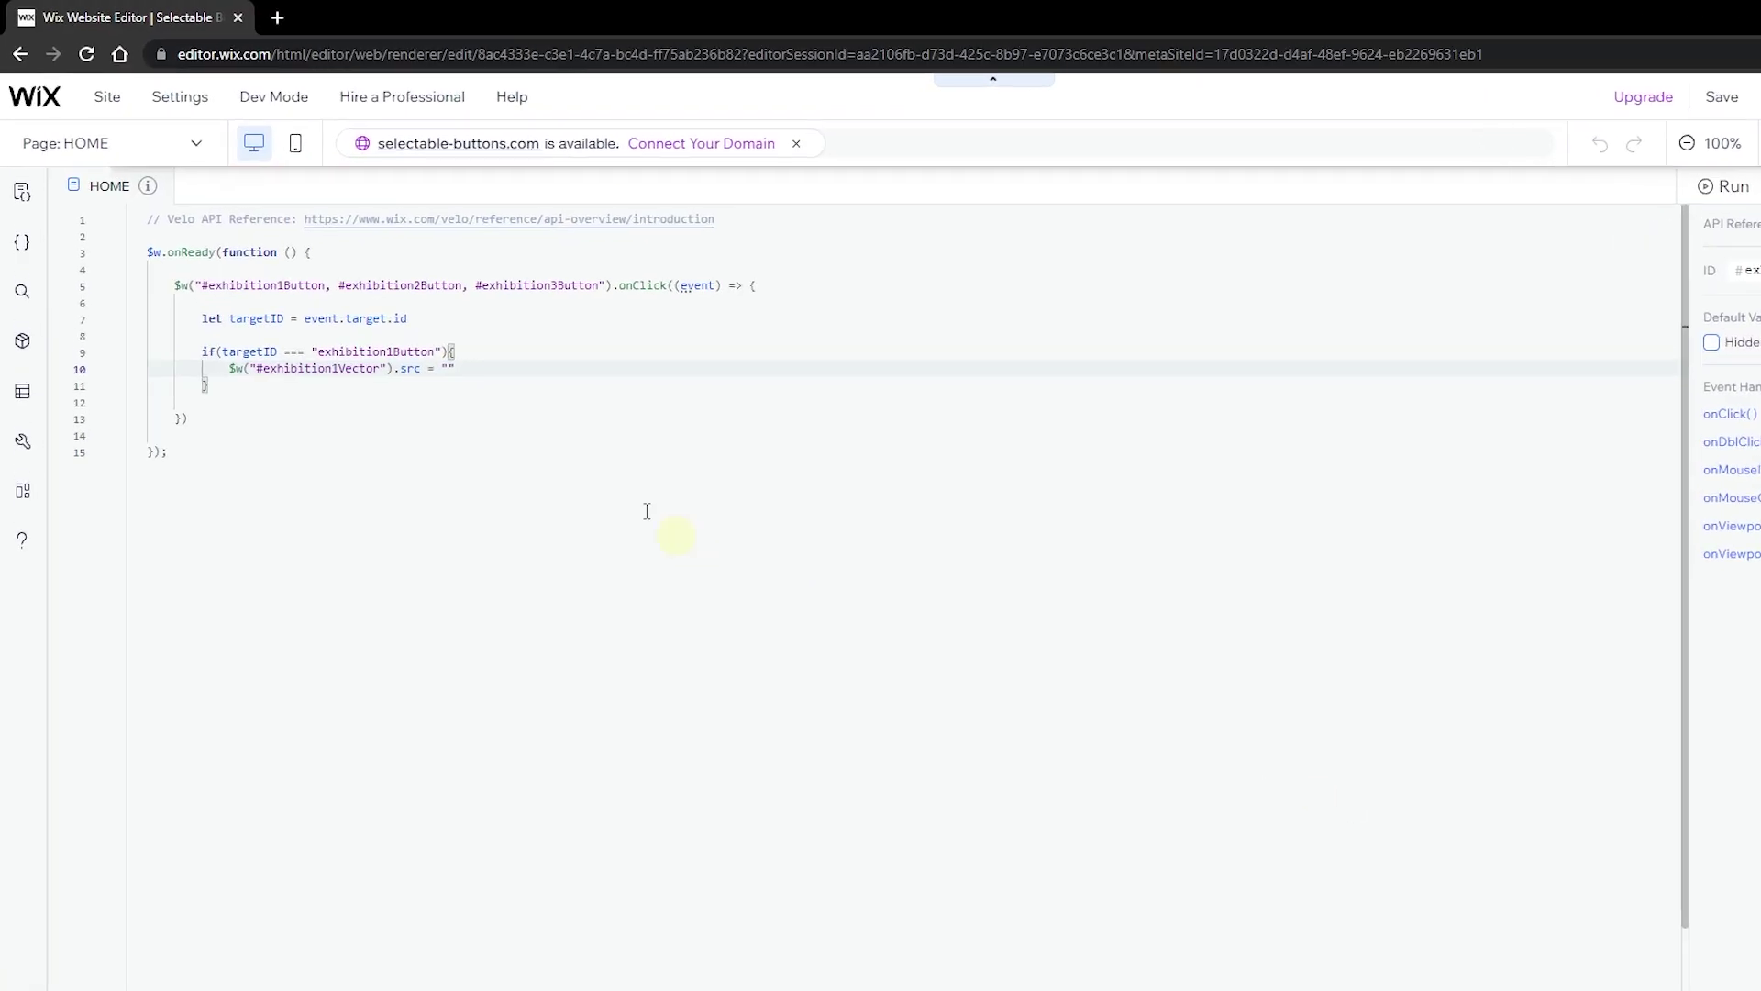
key("ctrl+v")
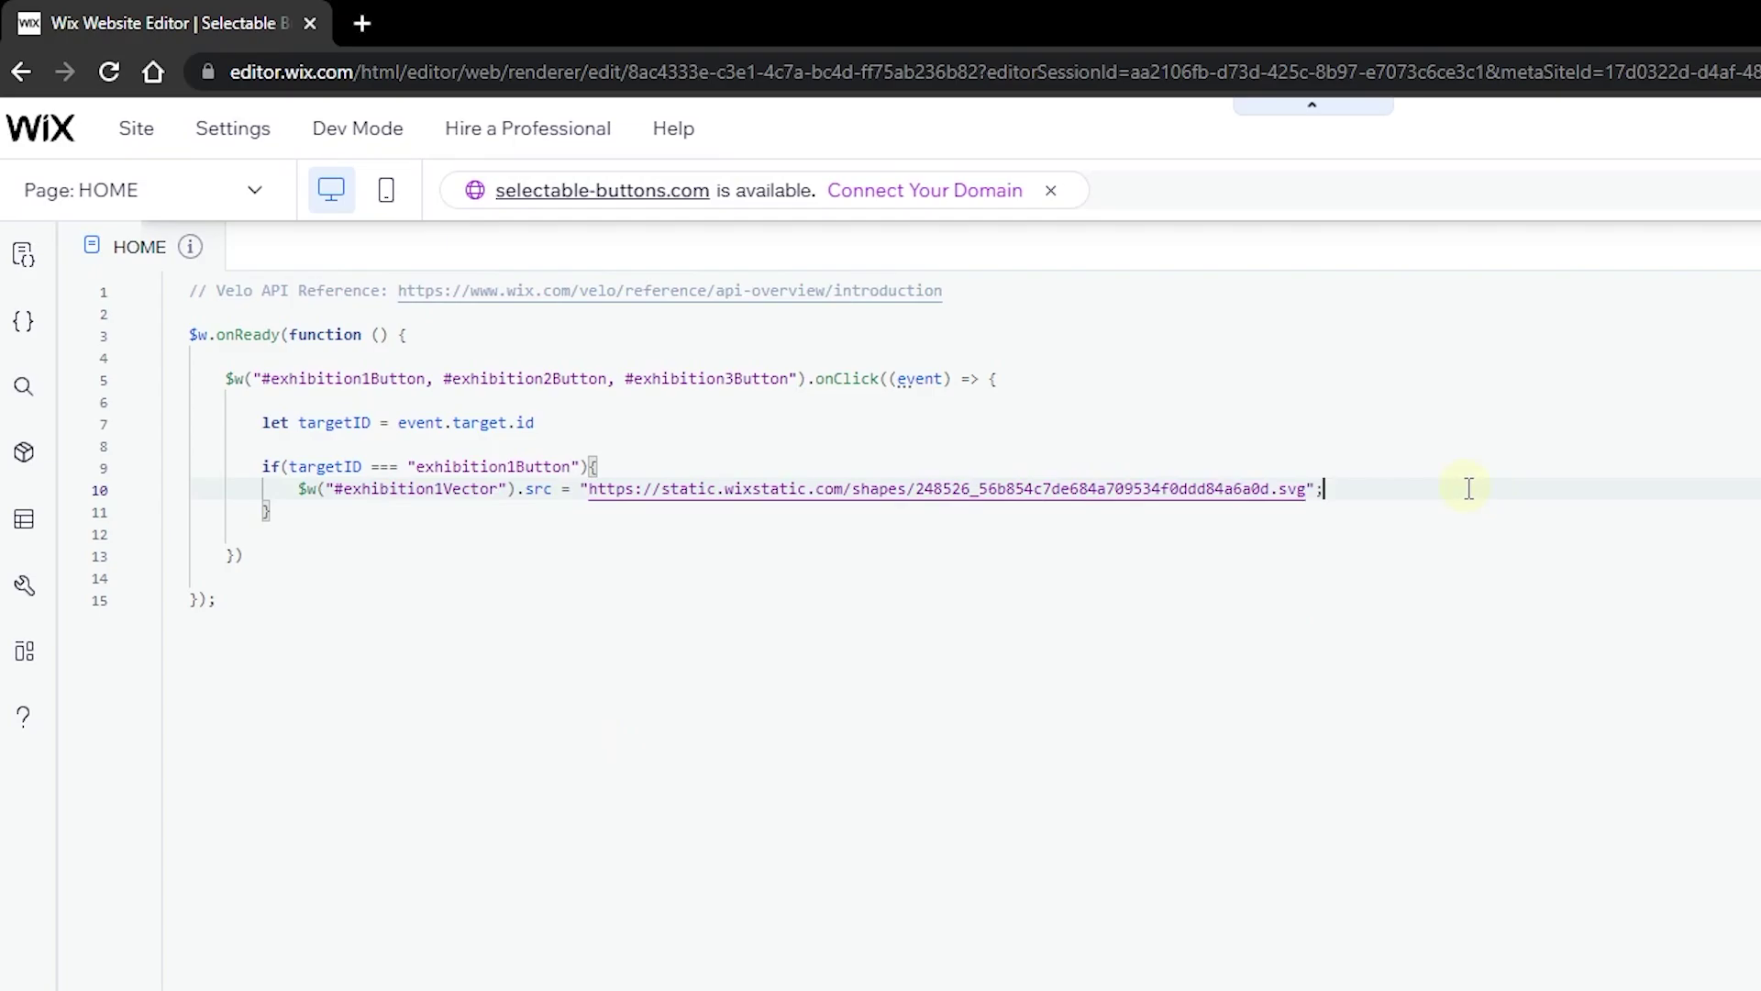
Look up the multi-state box's IDs and add $w("#statebox").changeState('exhibition1') below the src line in the if block.
left_click(1699, 173)
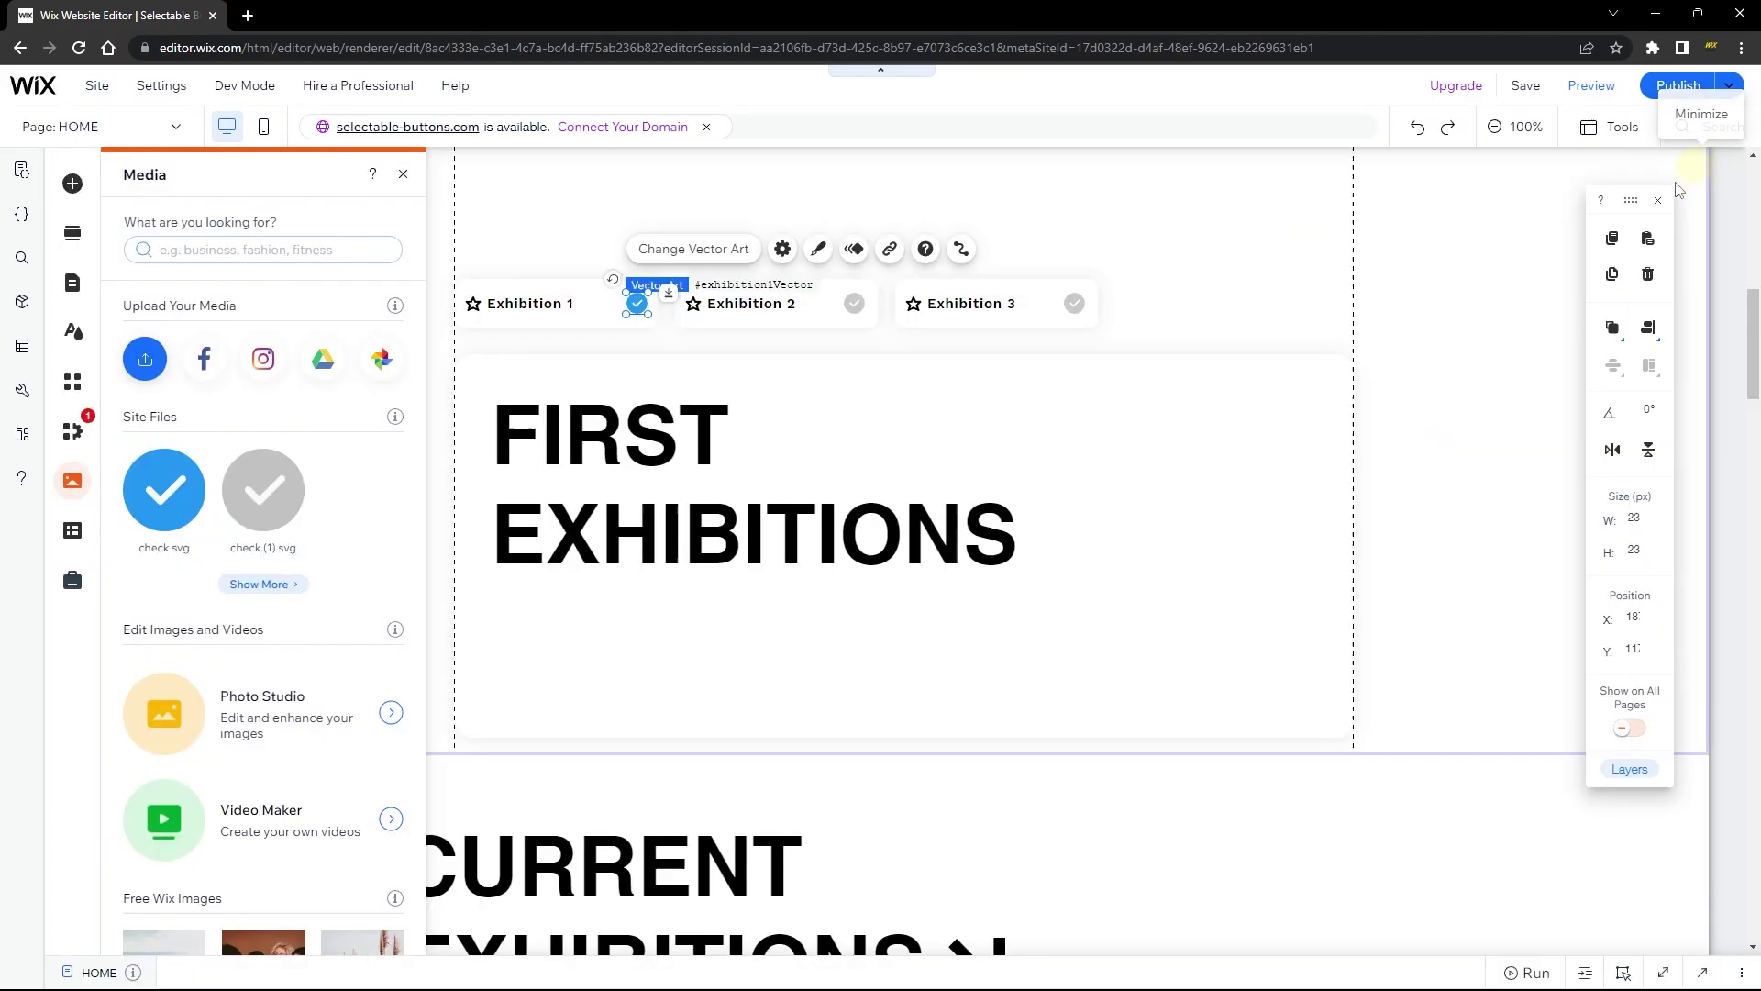
left_click(767, 397)
left_click(794, 362)
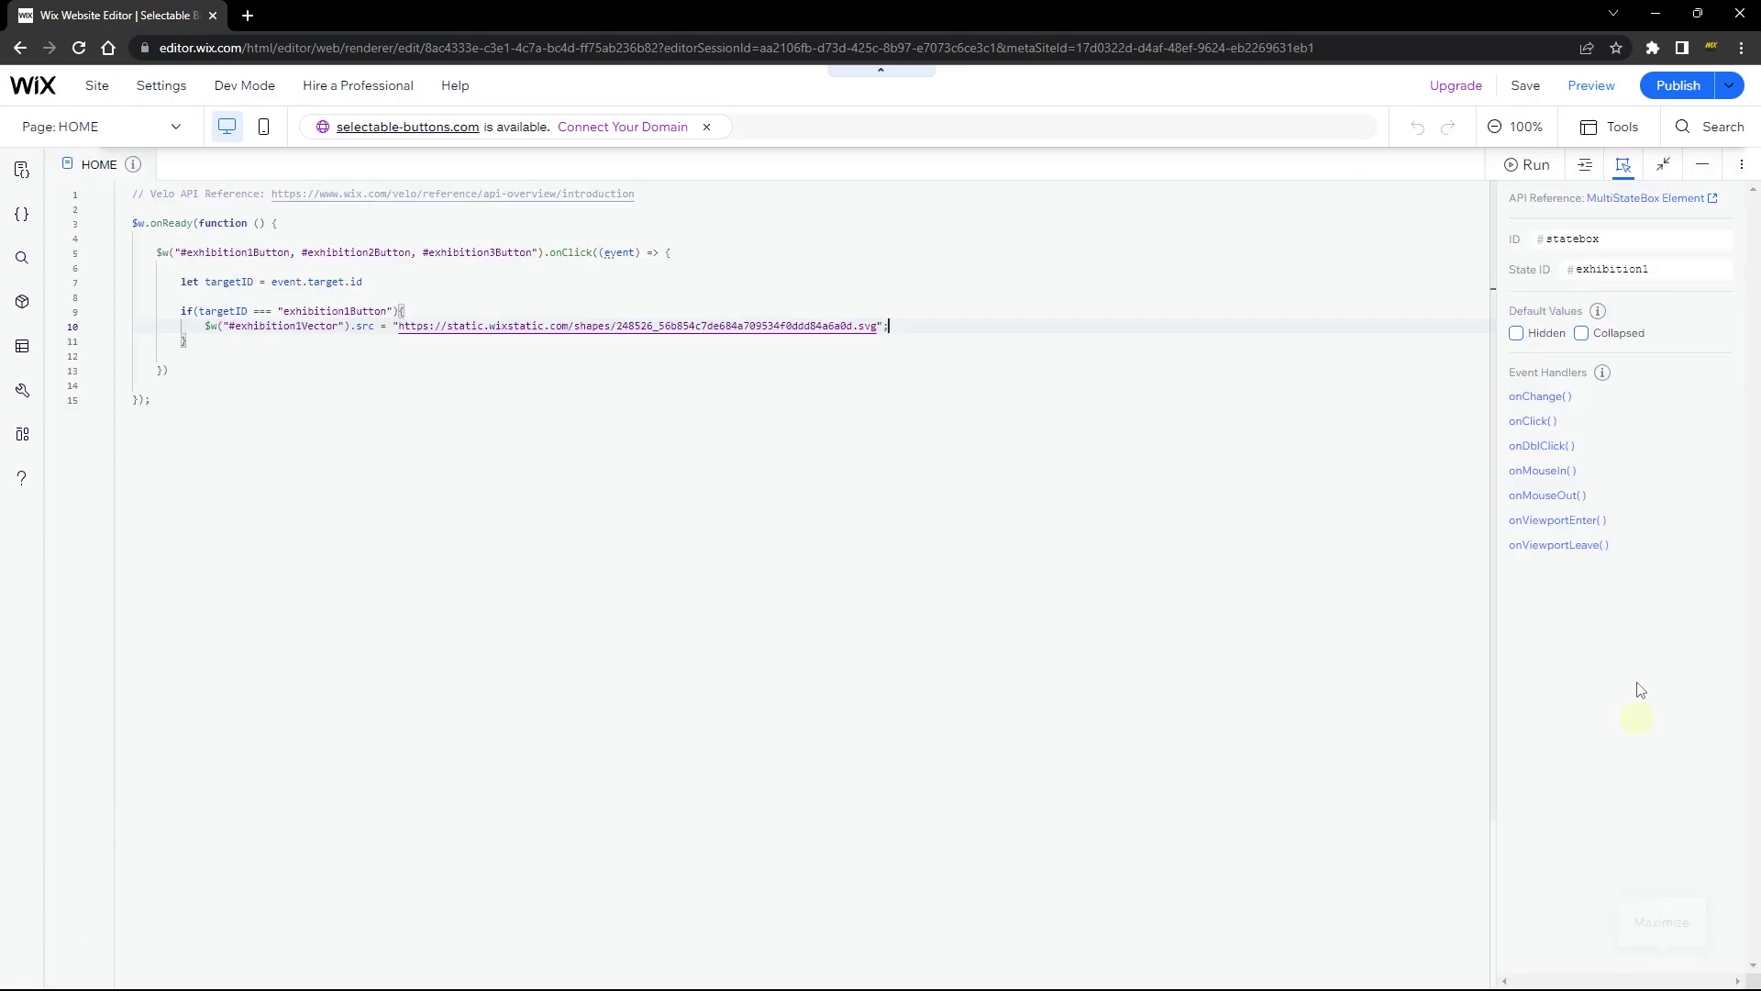
left_click(1658, 974)
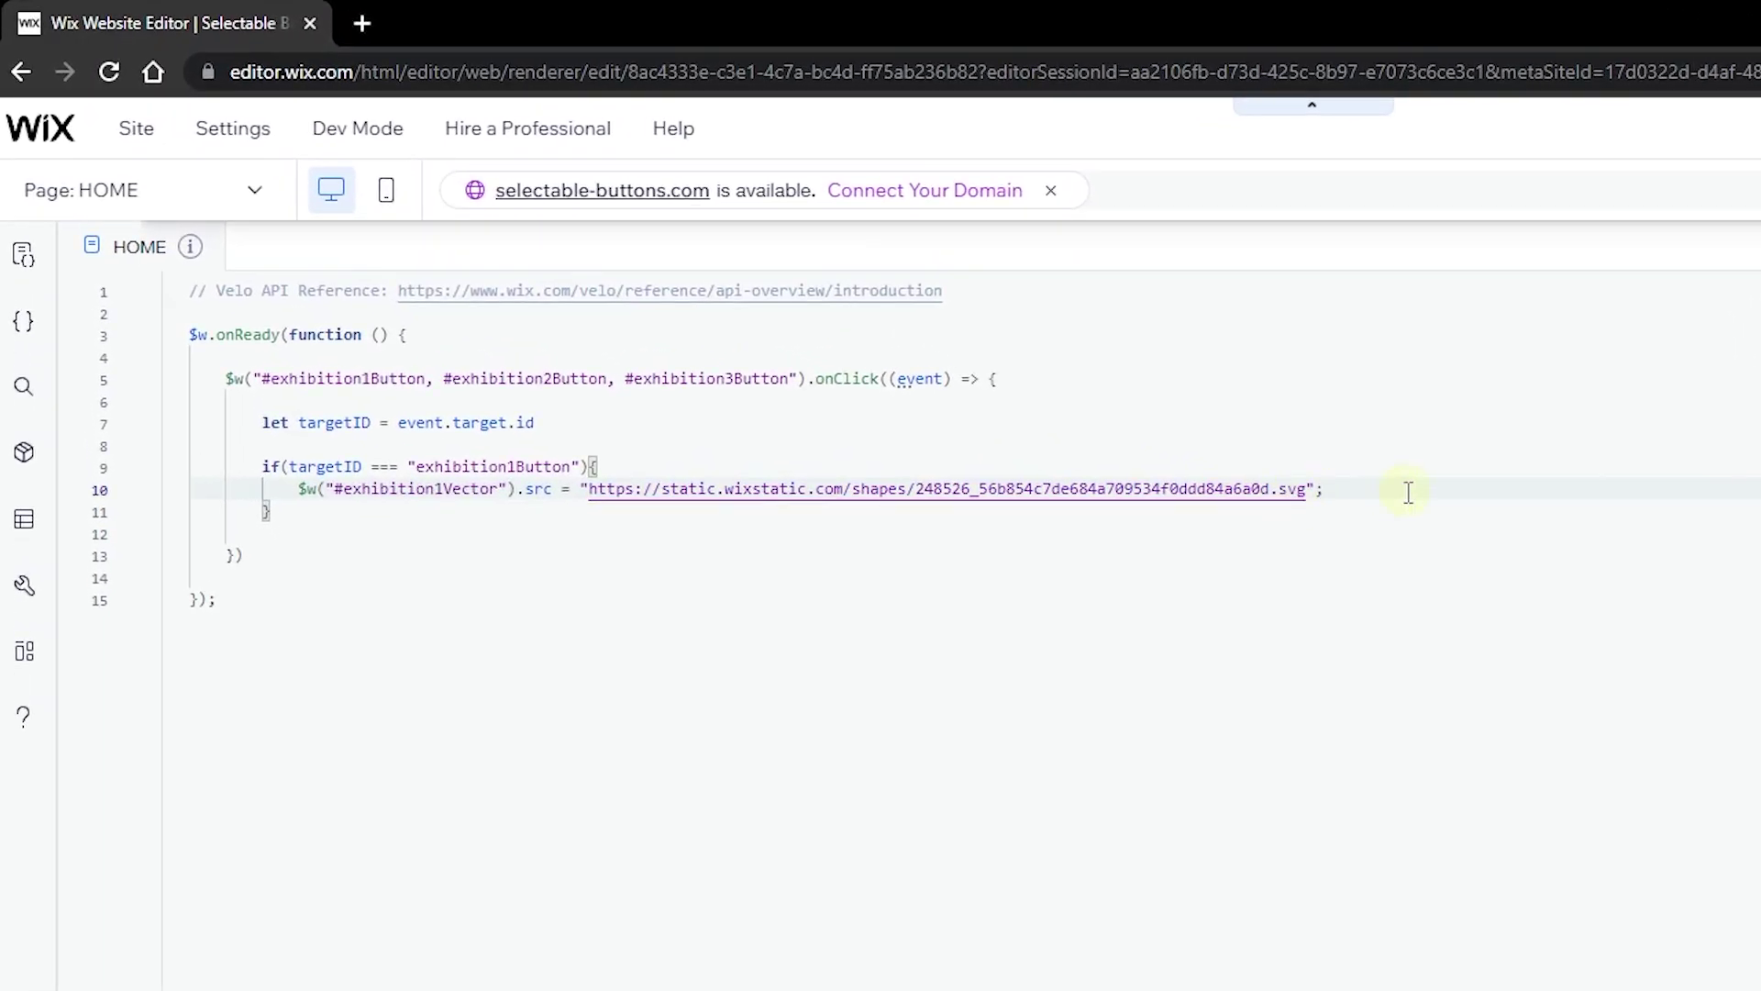
key("Return")
type("$w(\"#")
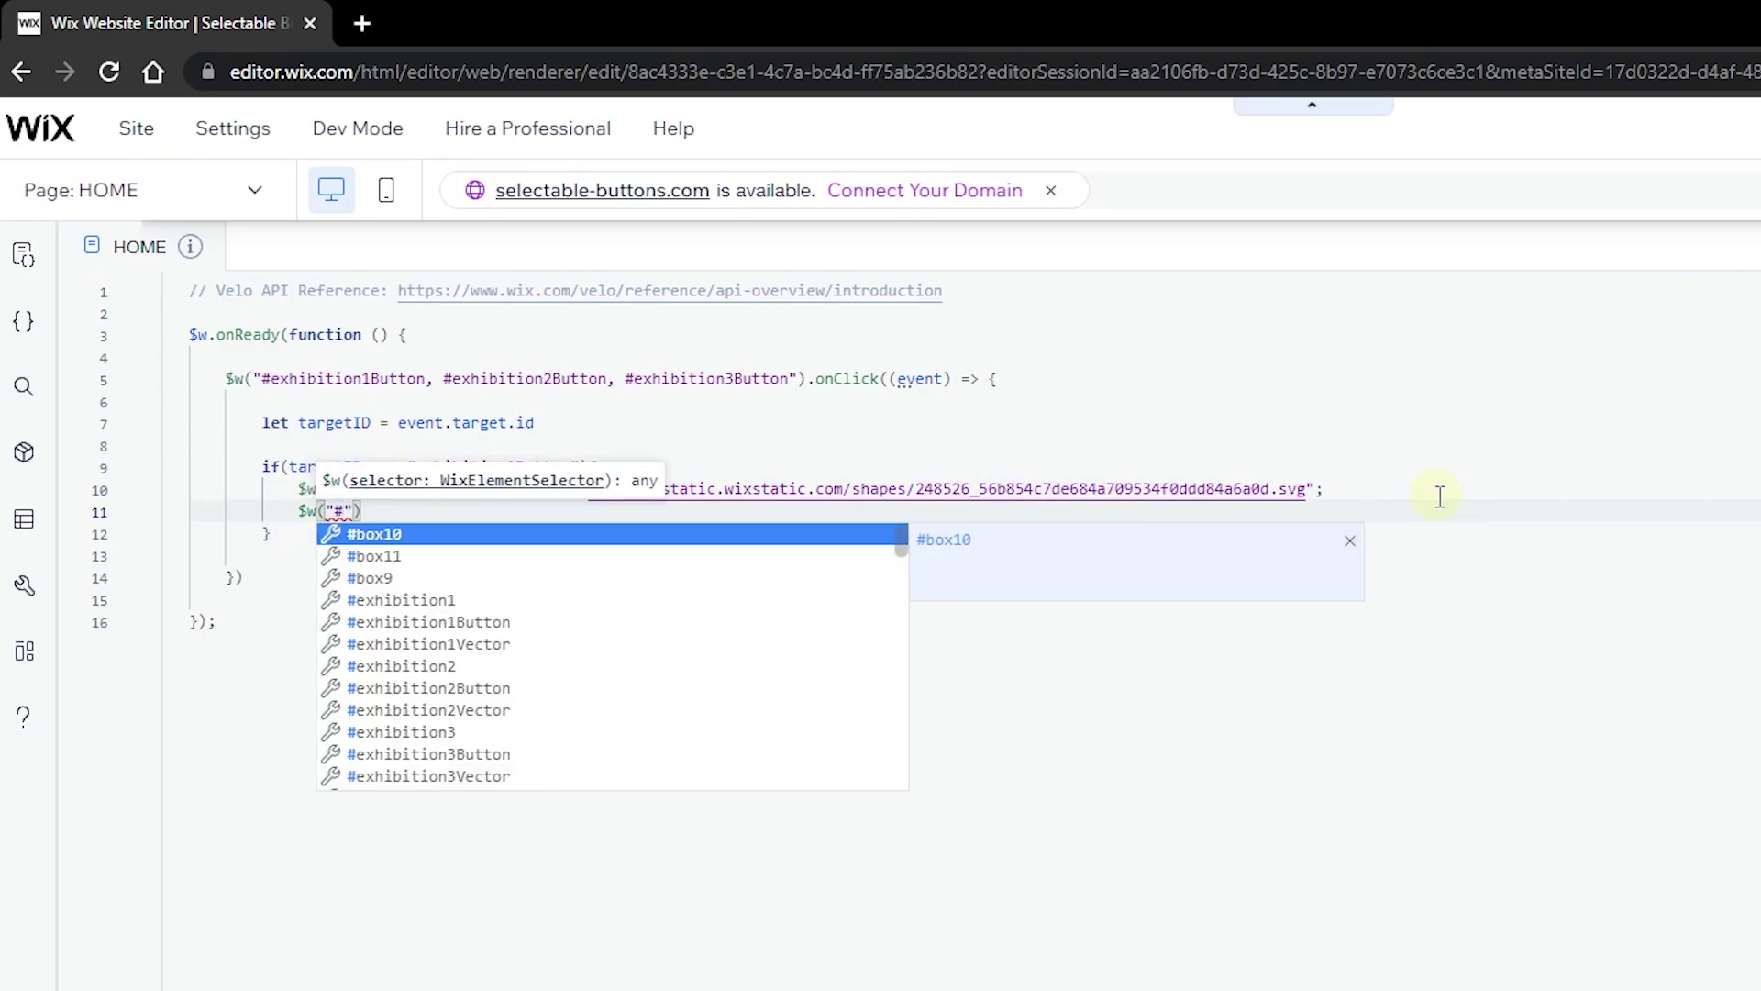
type("statebox\").")
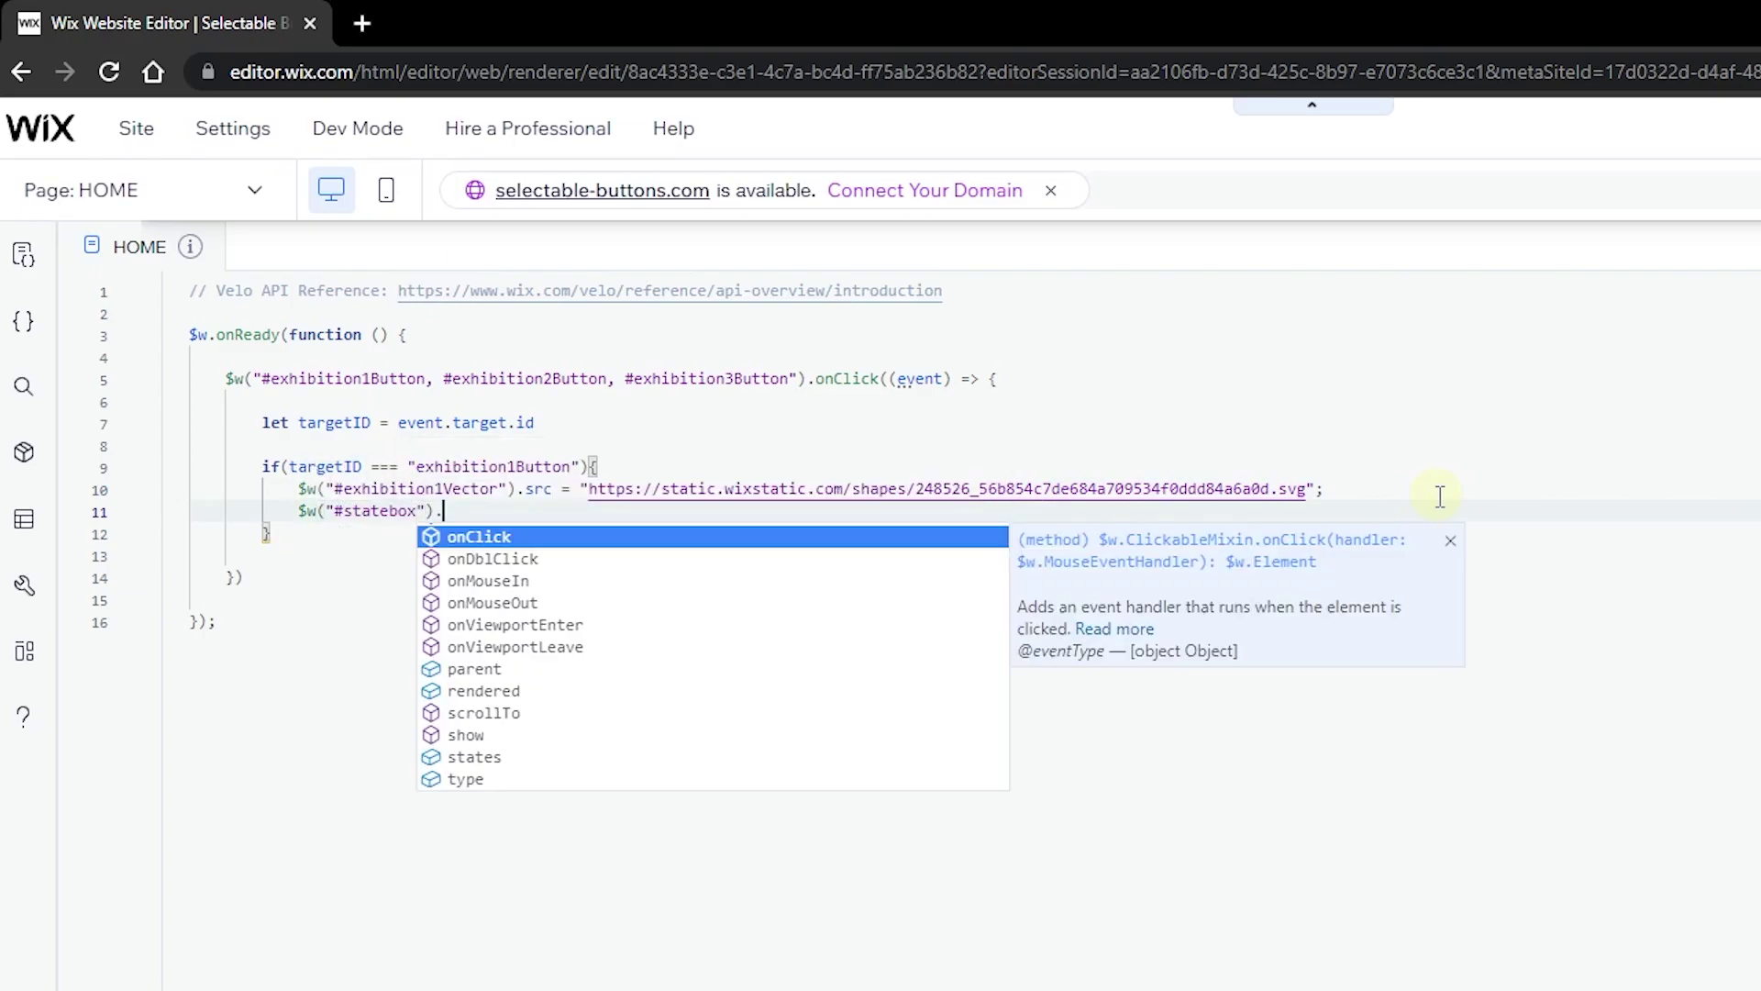
type("cha")
key("Return")
key("Return")
key("BackSpace")
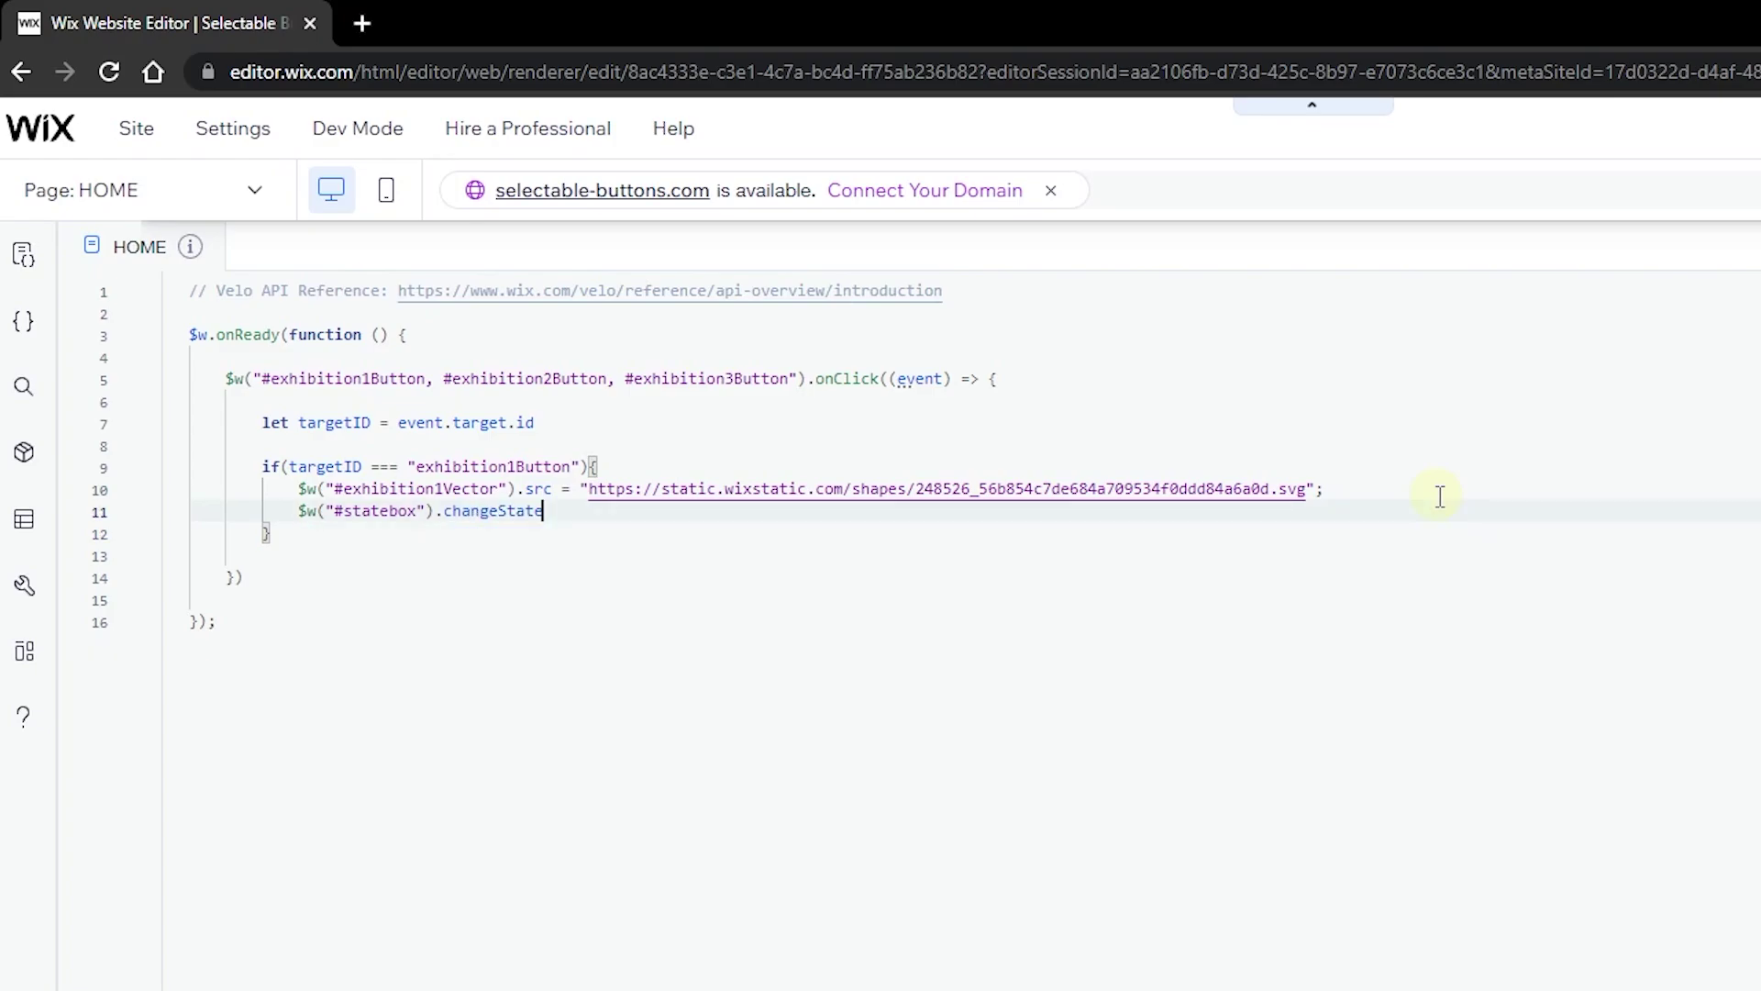
type("(")
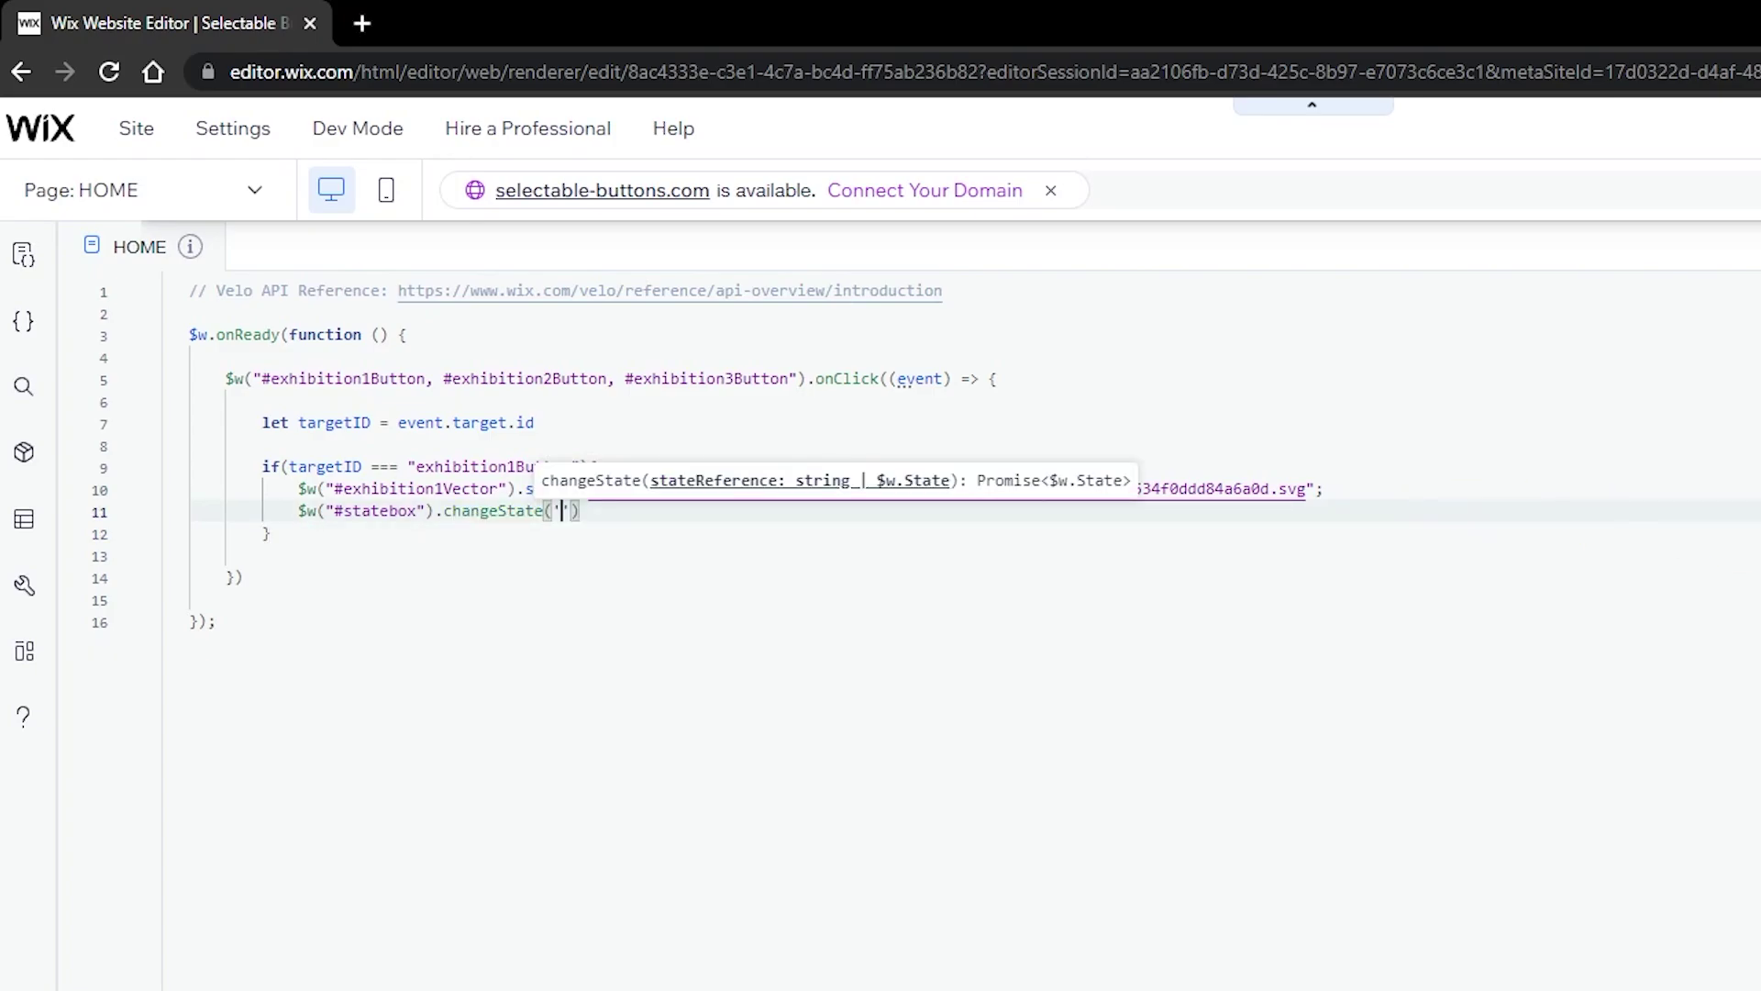
type("'exhibition1')")
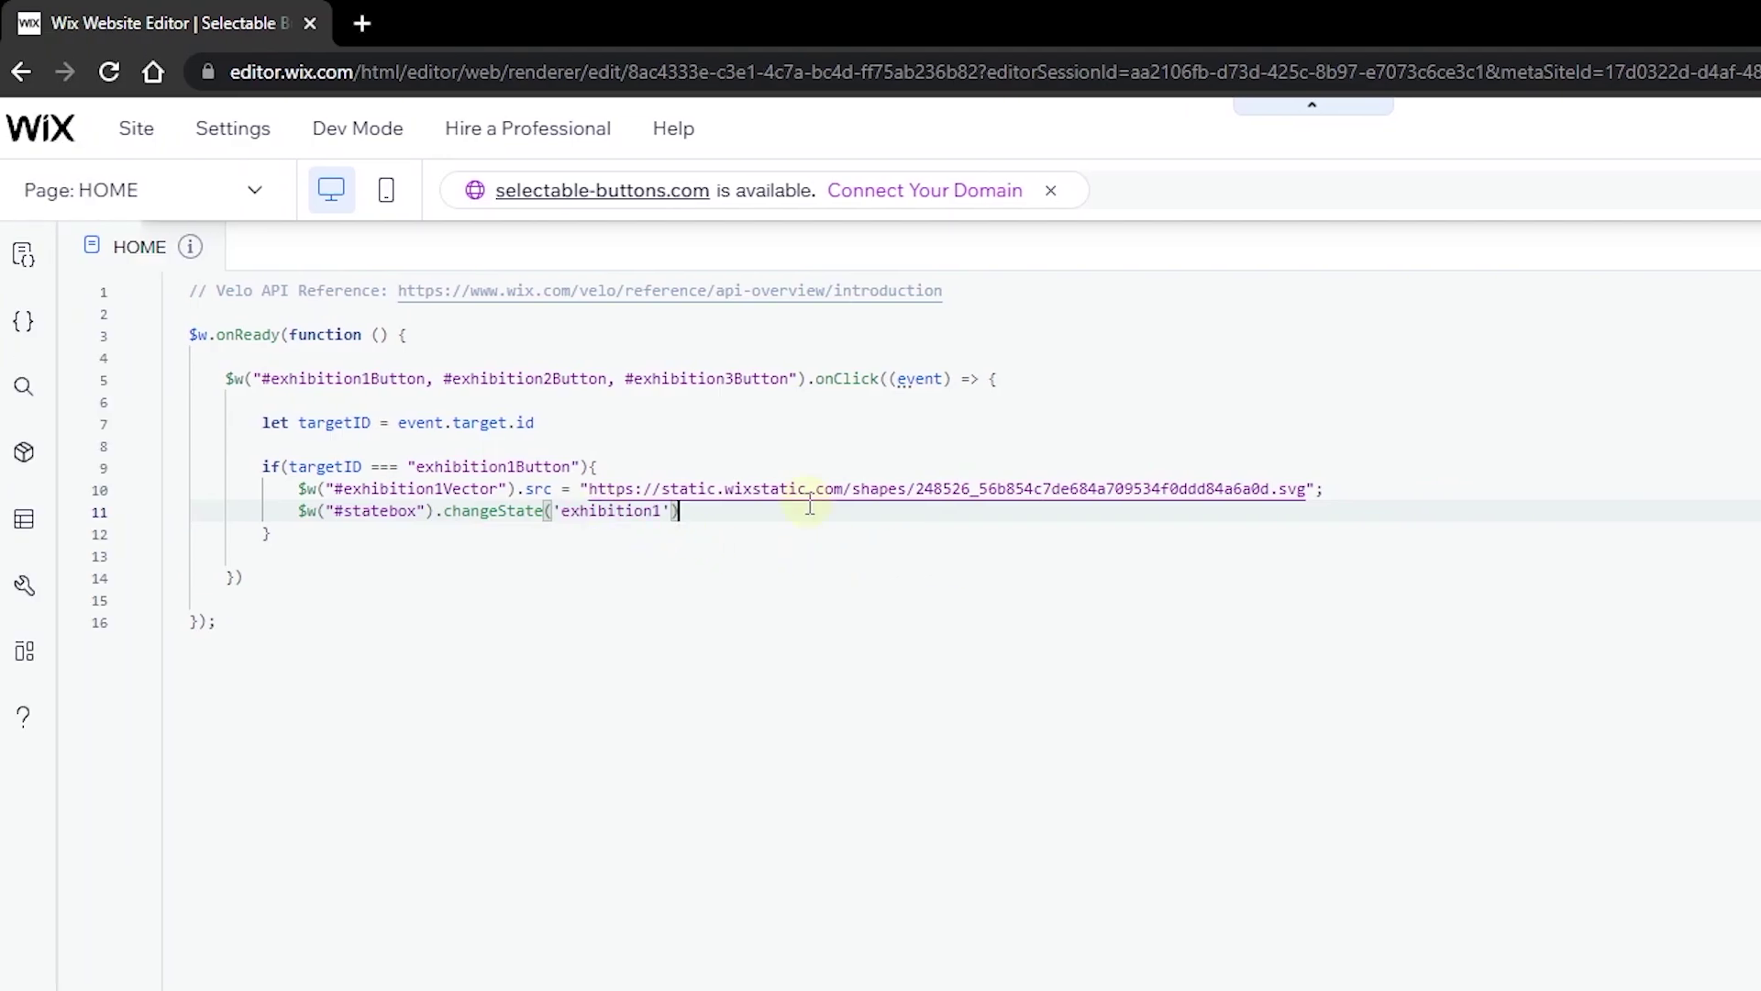
left_click(585, 545)
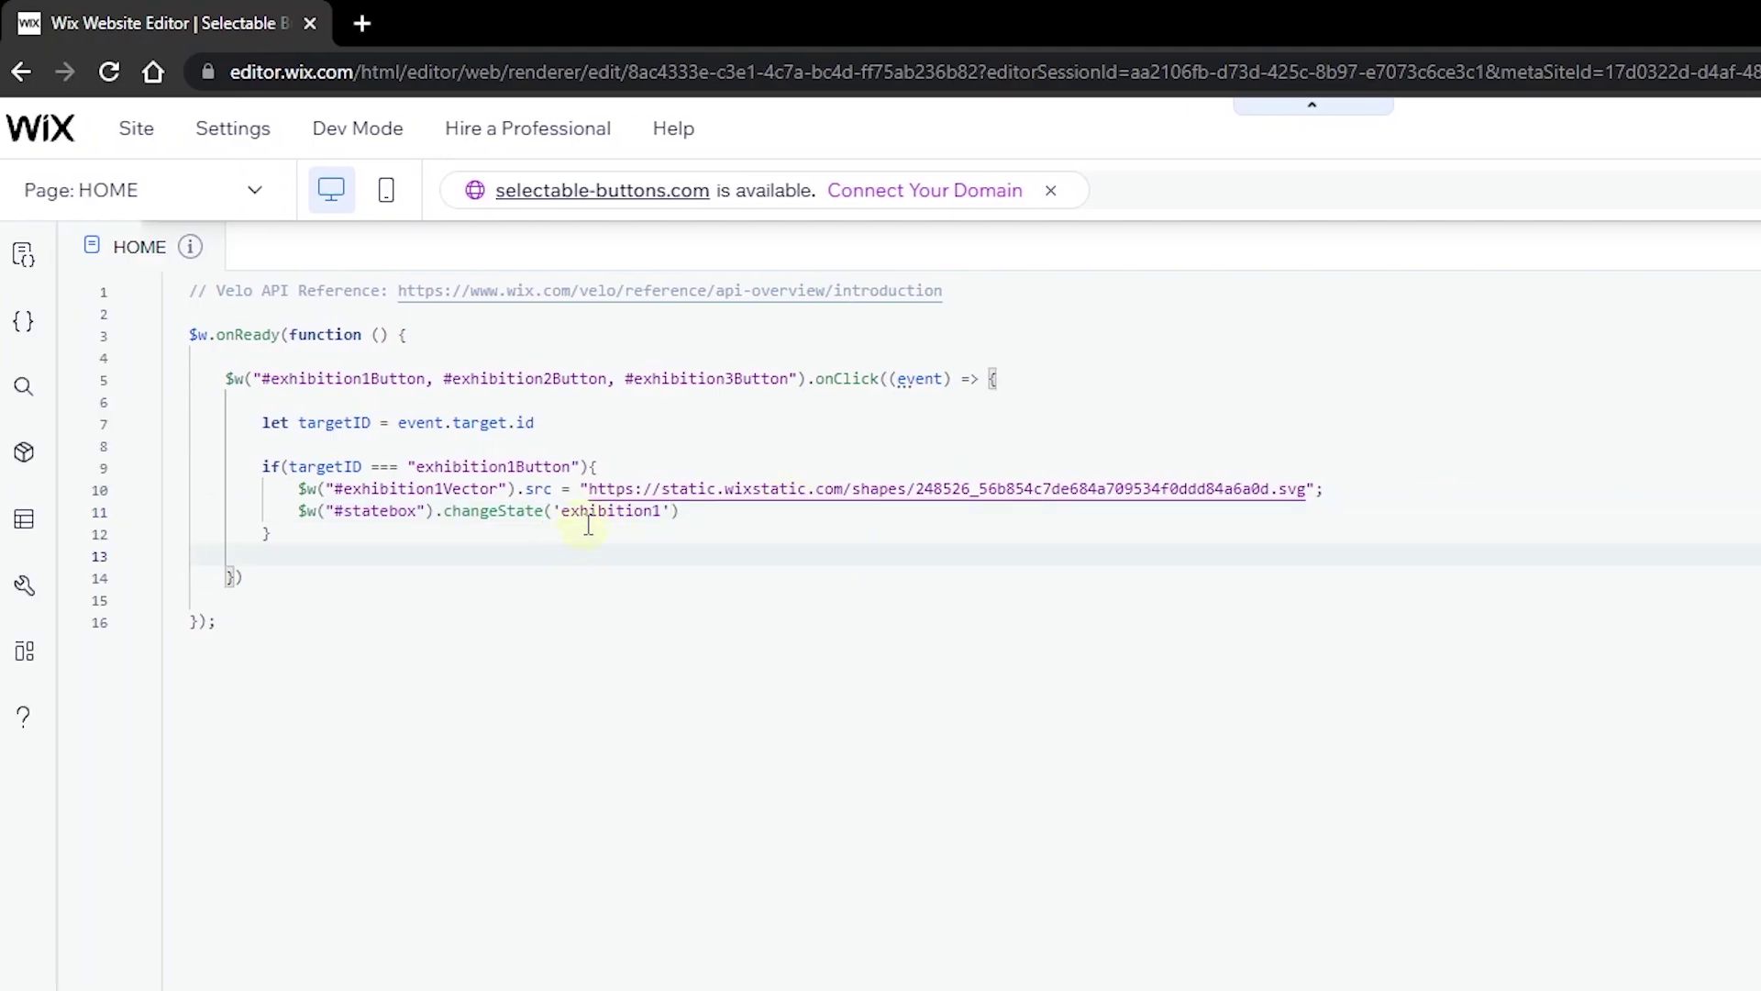
left_click(589, 515)
Add an else block after the if block and copy the $w("#exhibition1Vector").src = part into it.
left_click(389, 533)
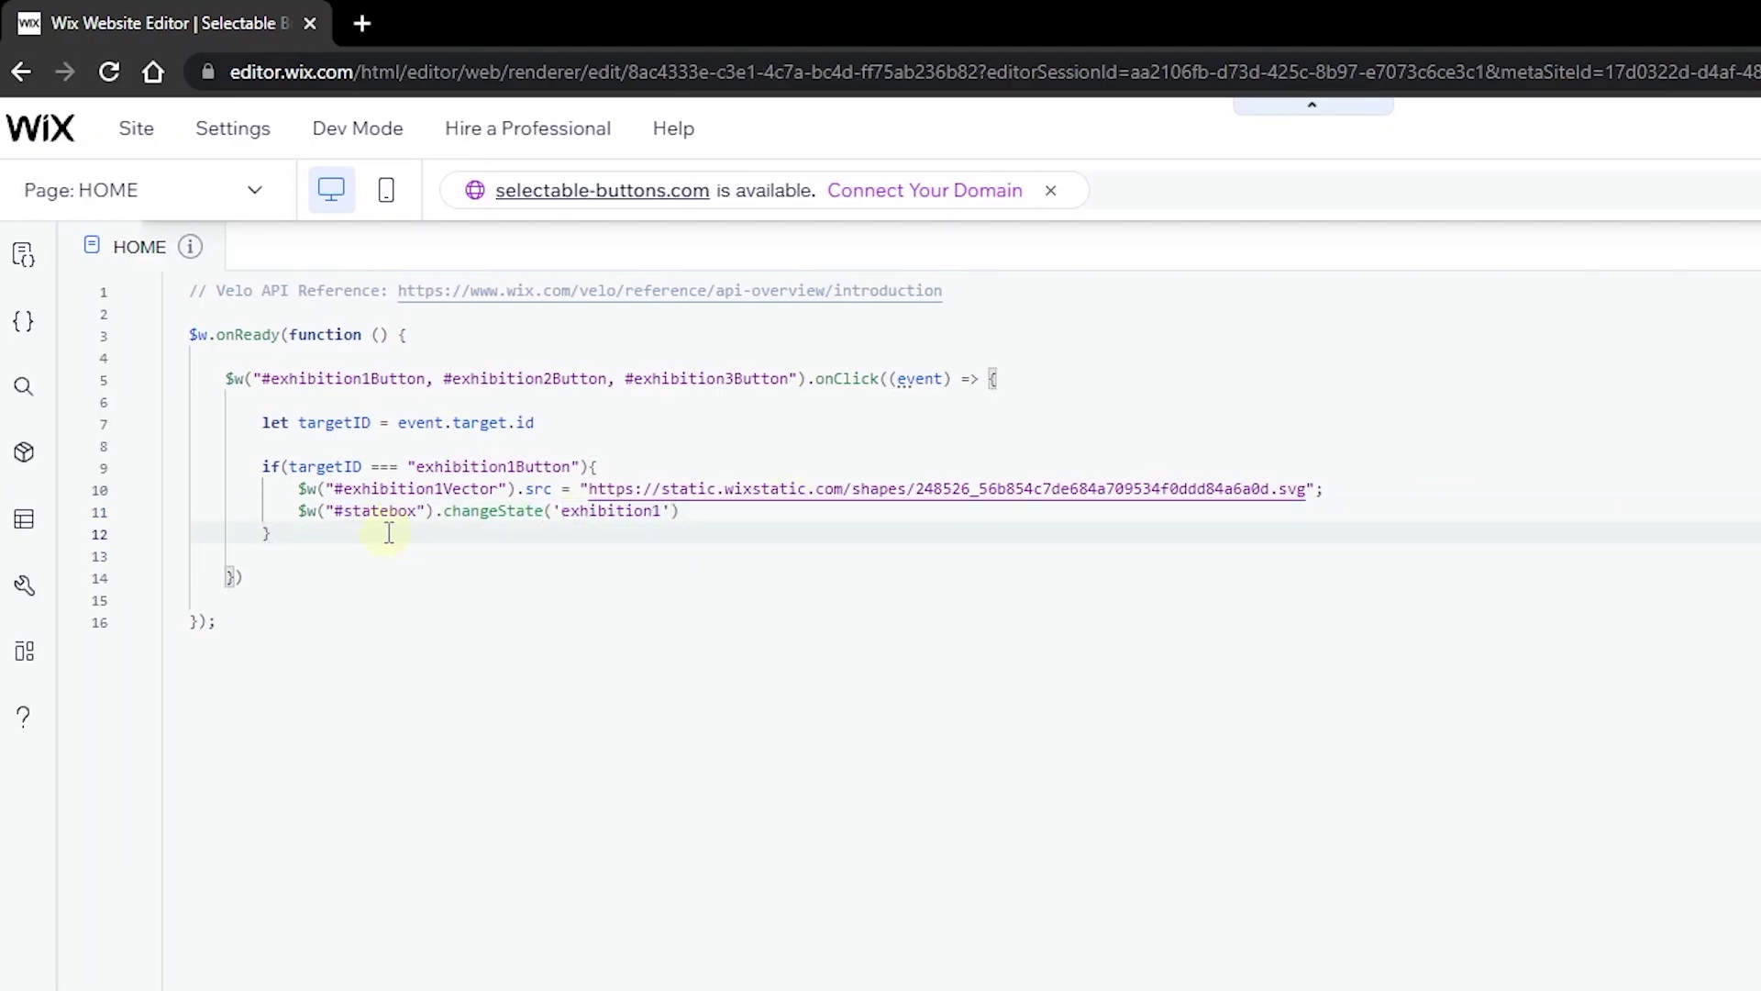
type("else {")
key("Return")
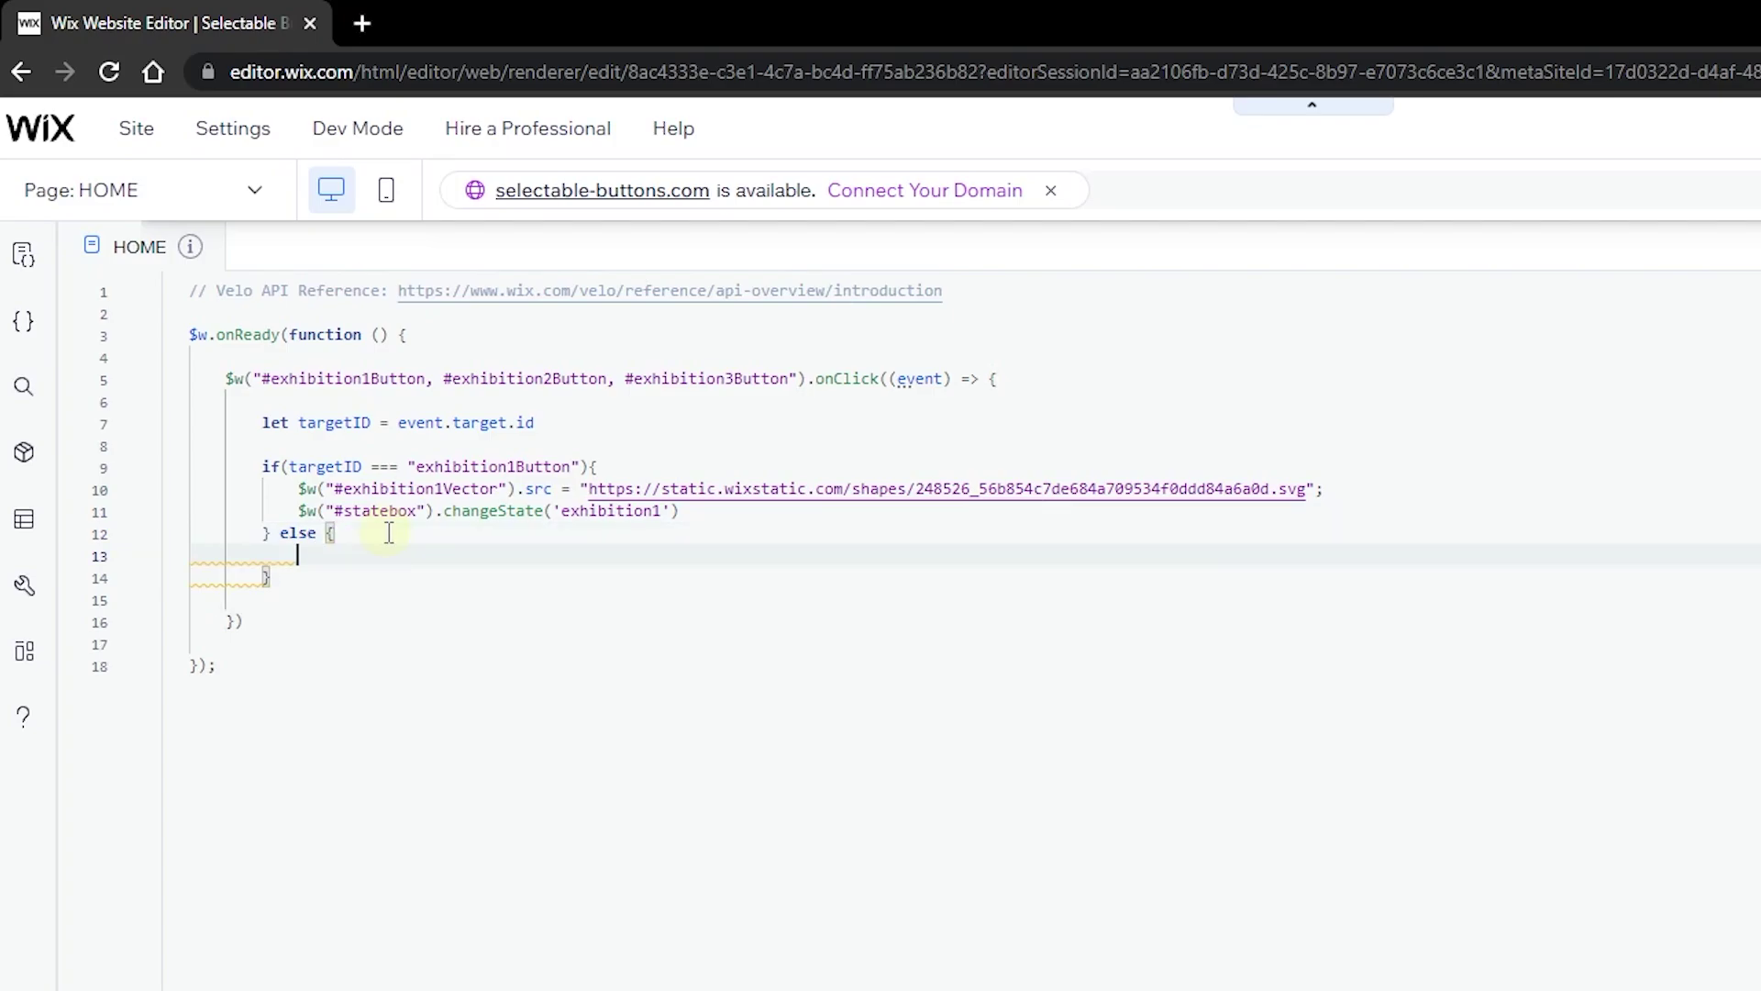
left_click(449, 574)
left_click_drag(301, 486, 570, 487)
key("ctrl+c")
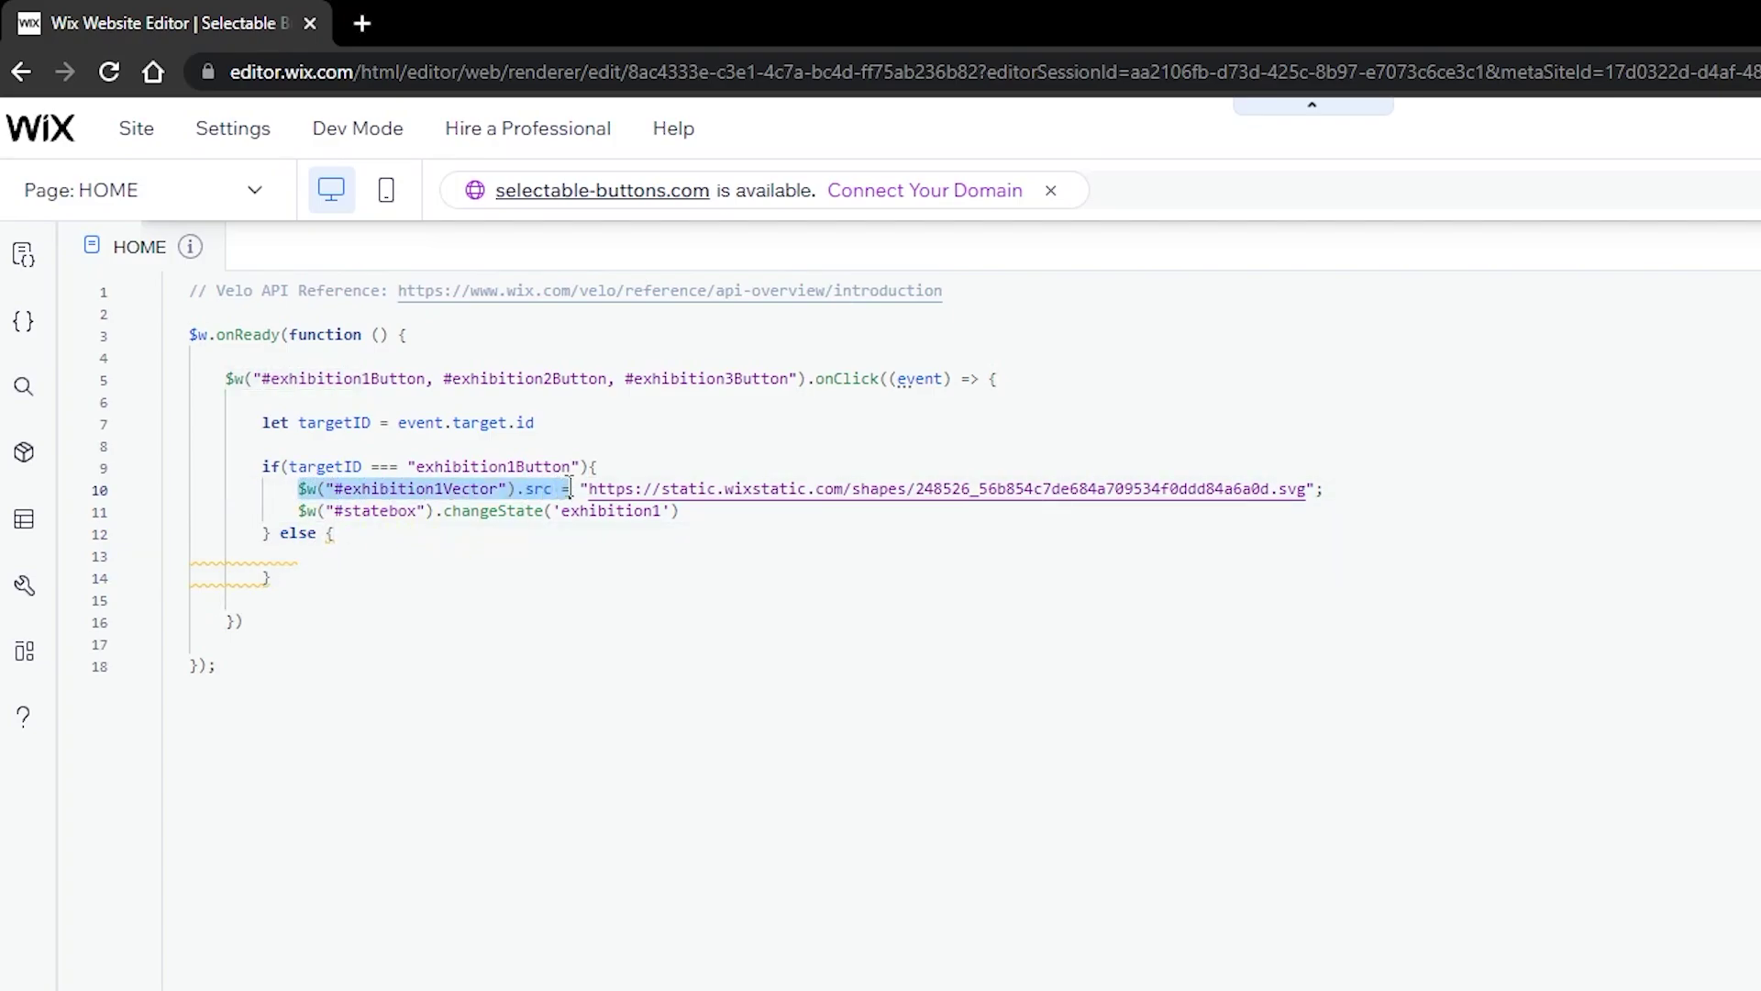
left_click(362, 558)
key("ctrl+v")
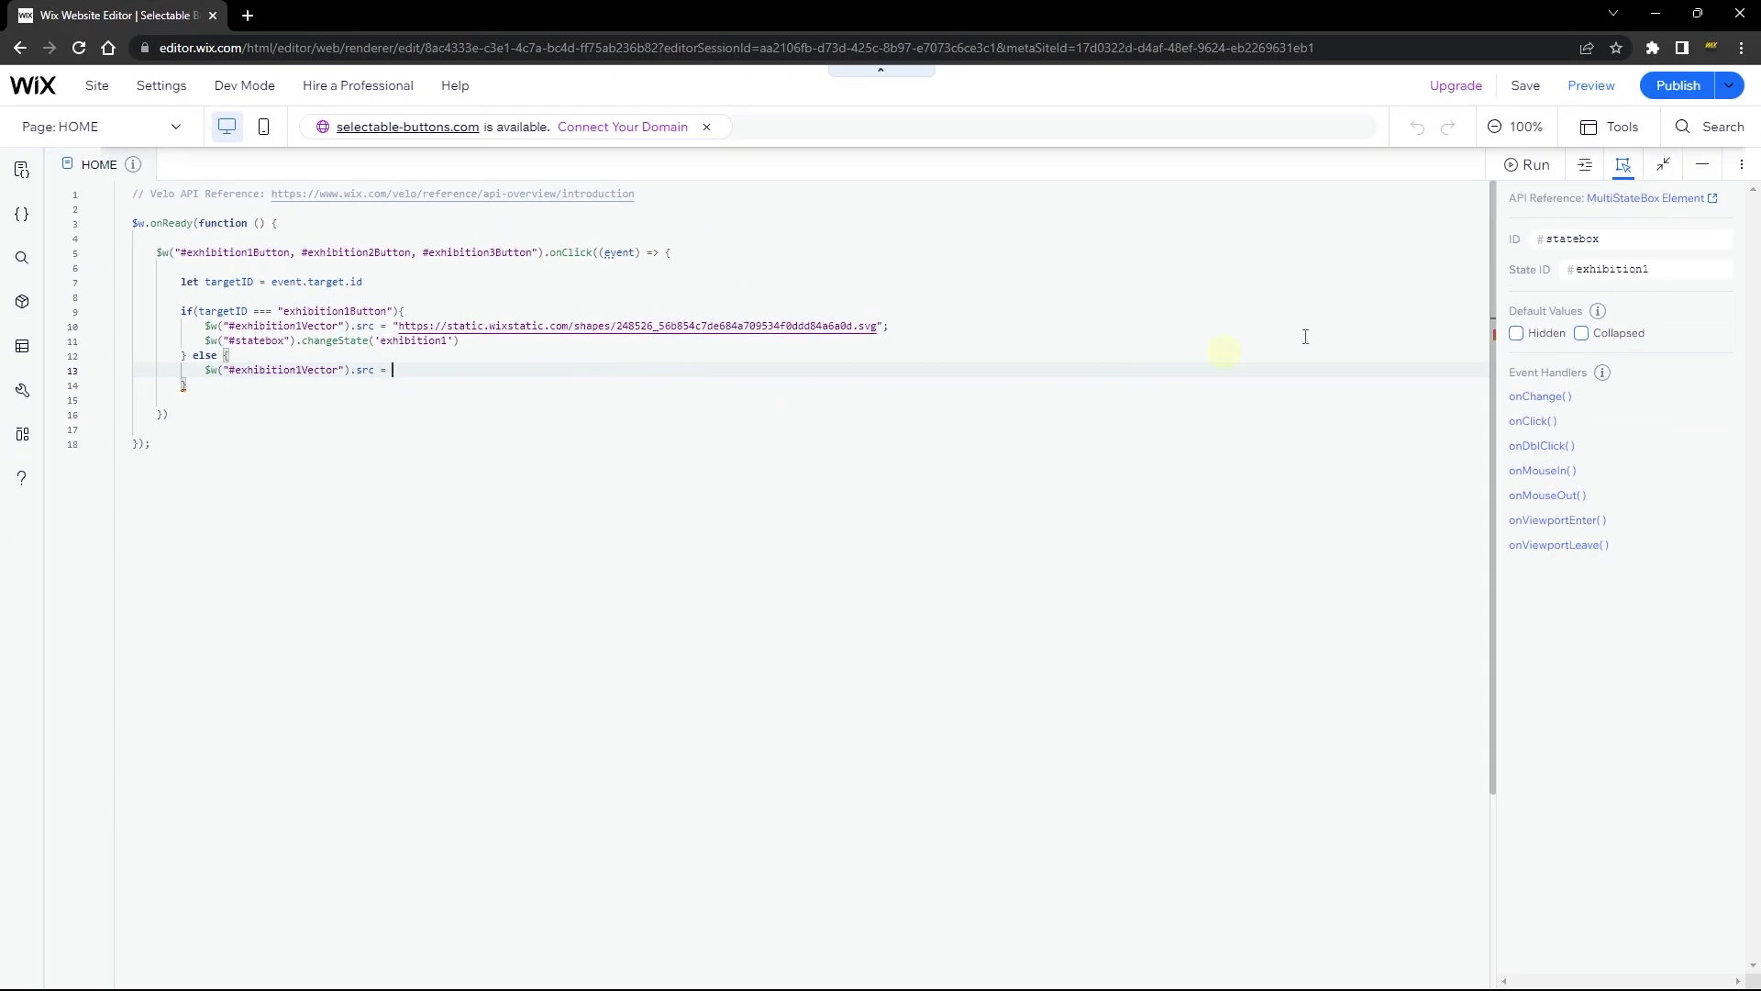
Copy the URL of the grey check (1).svg from the site's media files.
left_click(1703, 165)
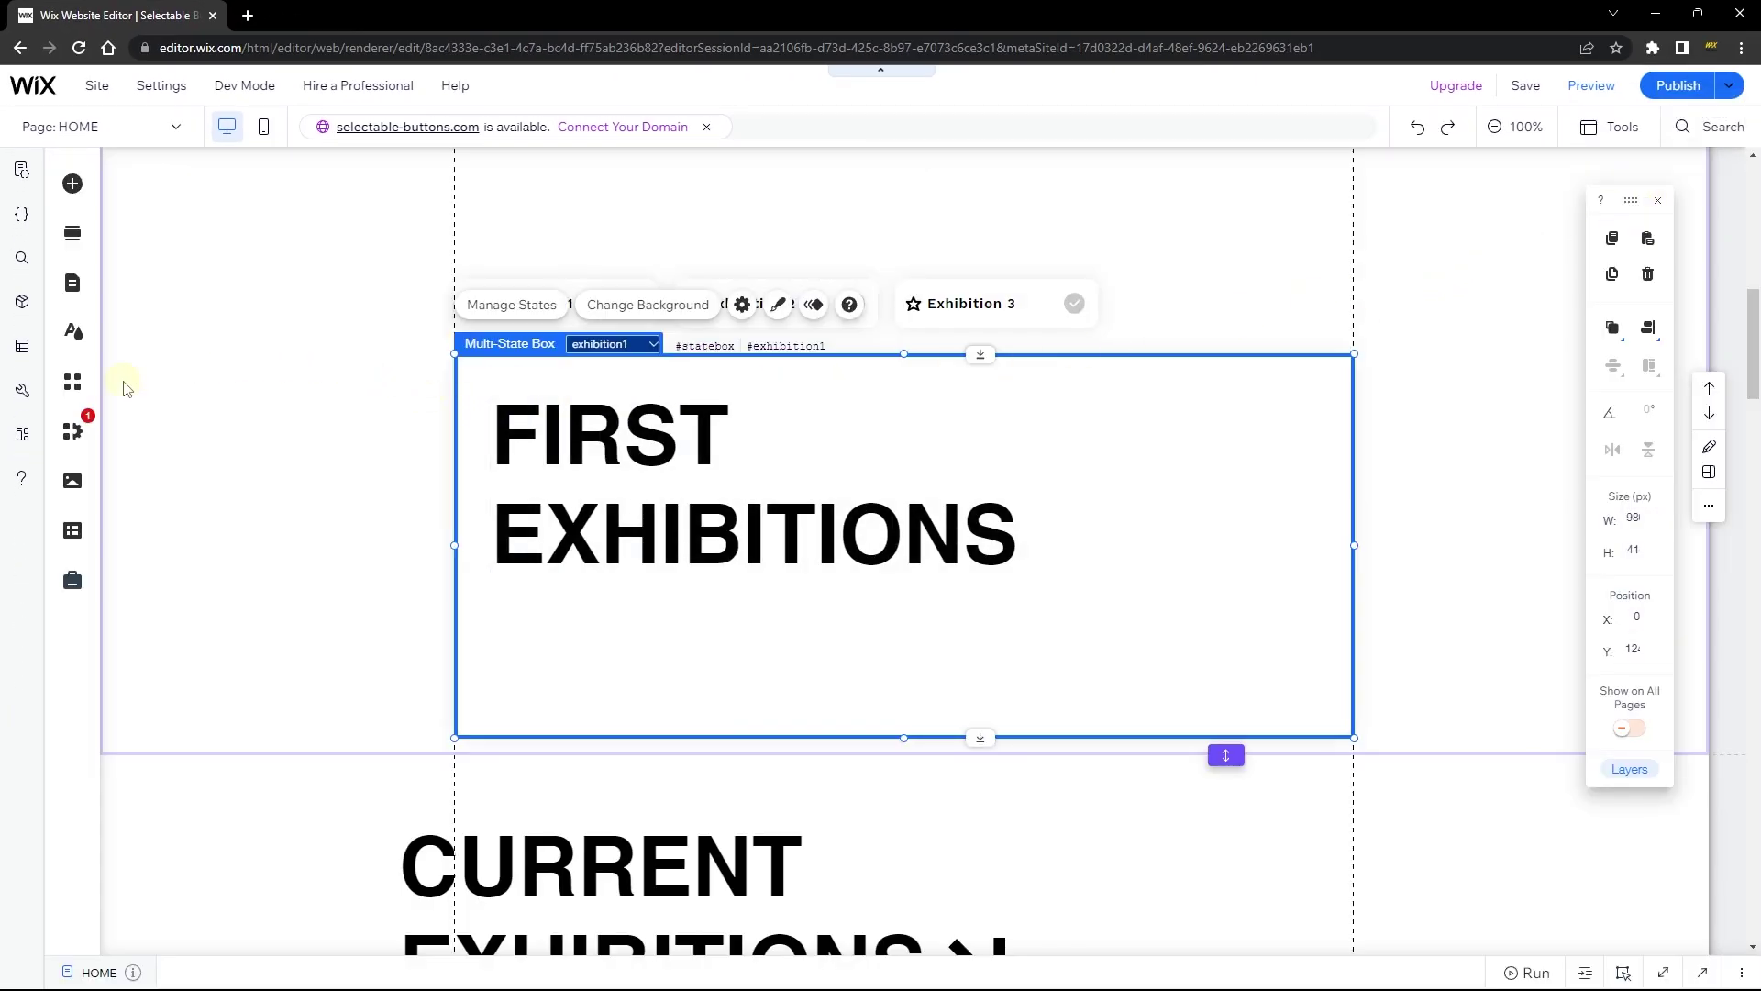
left_click(73, 480)
left_click(231, 500)
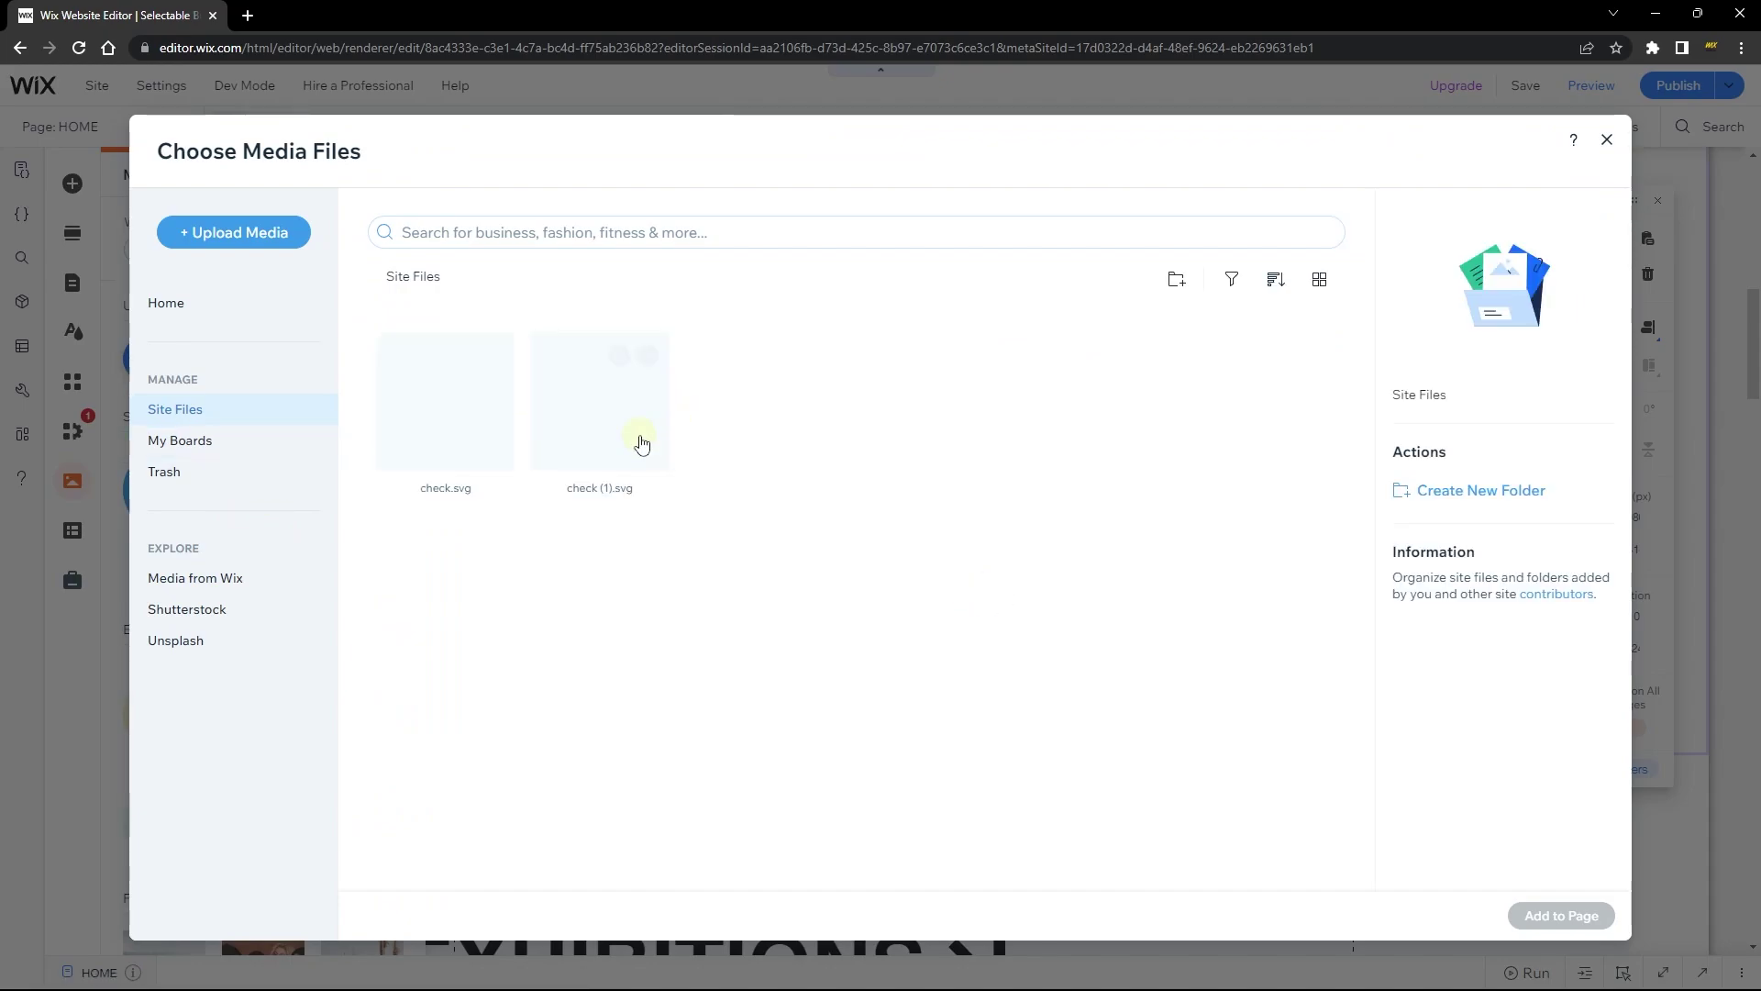
left_click(641, 444)
left_click(1436, 575)
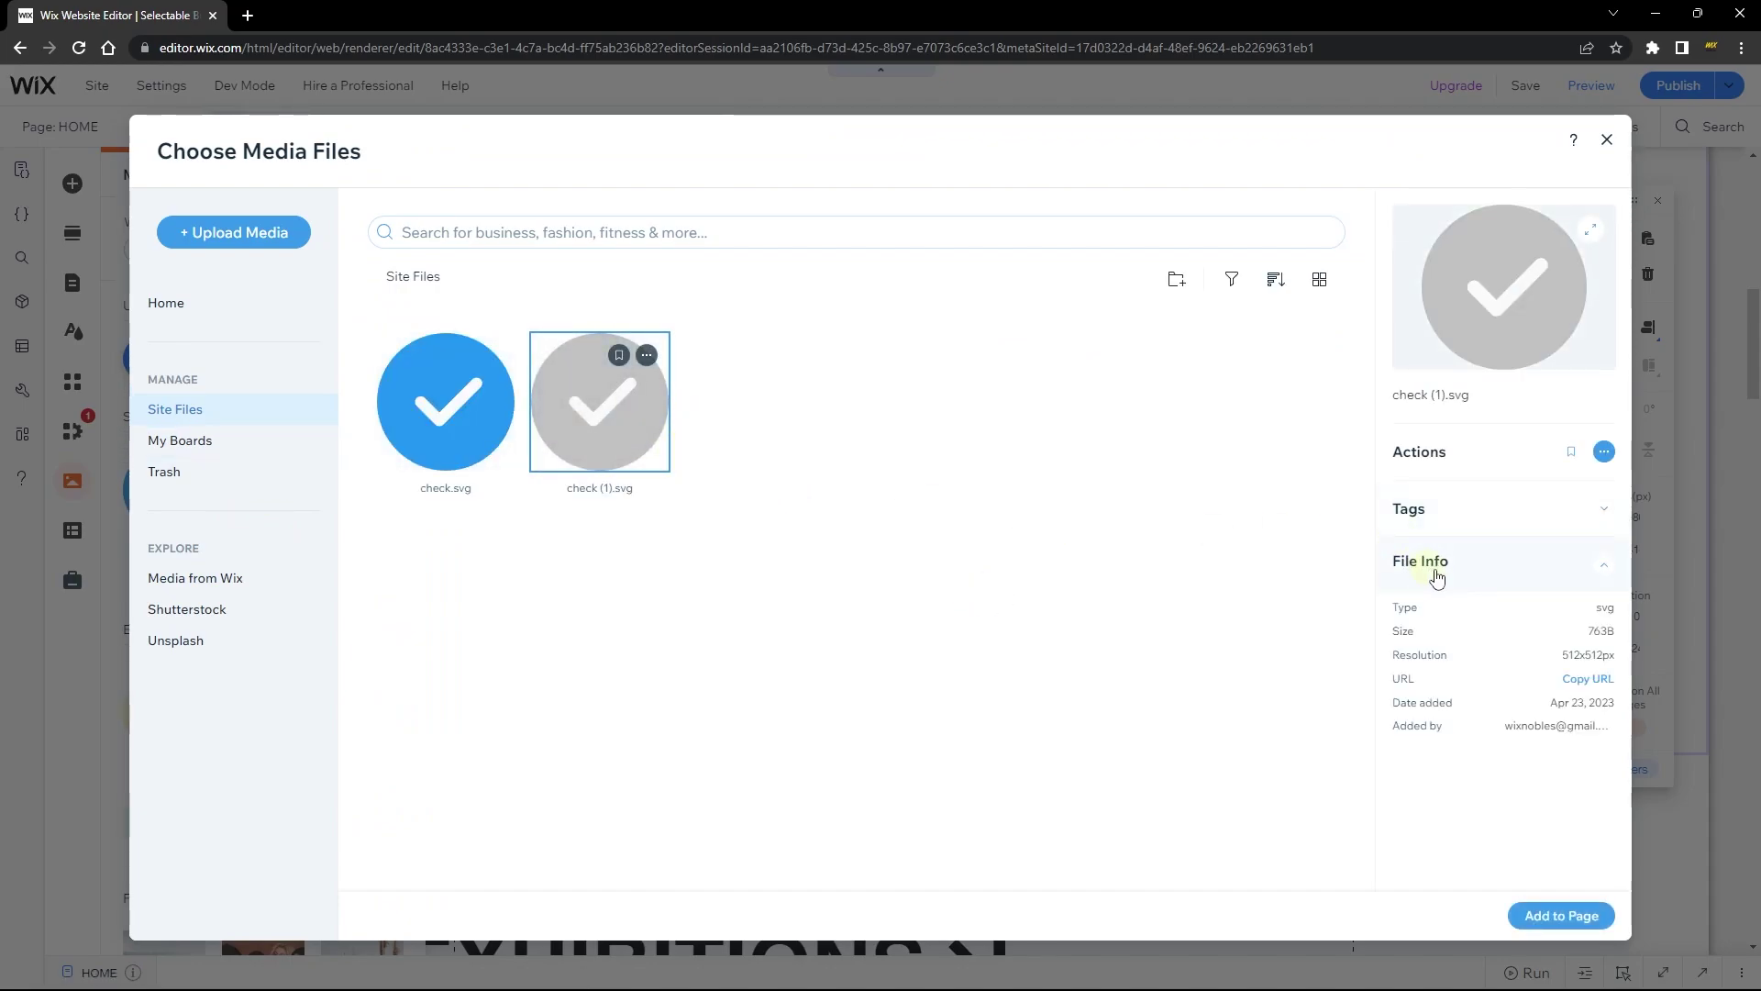
left_click(1585, 679)
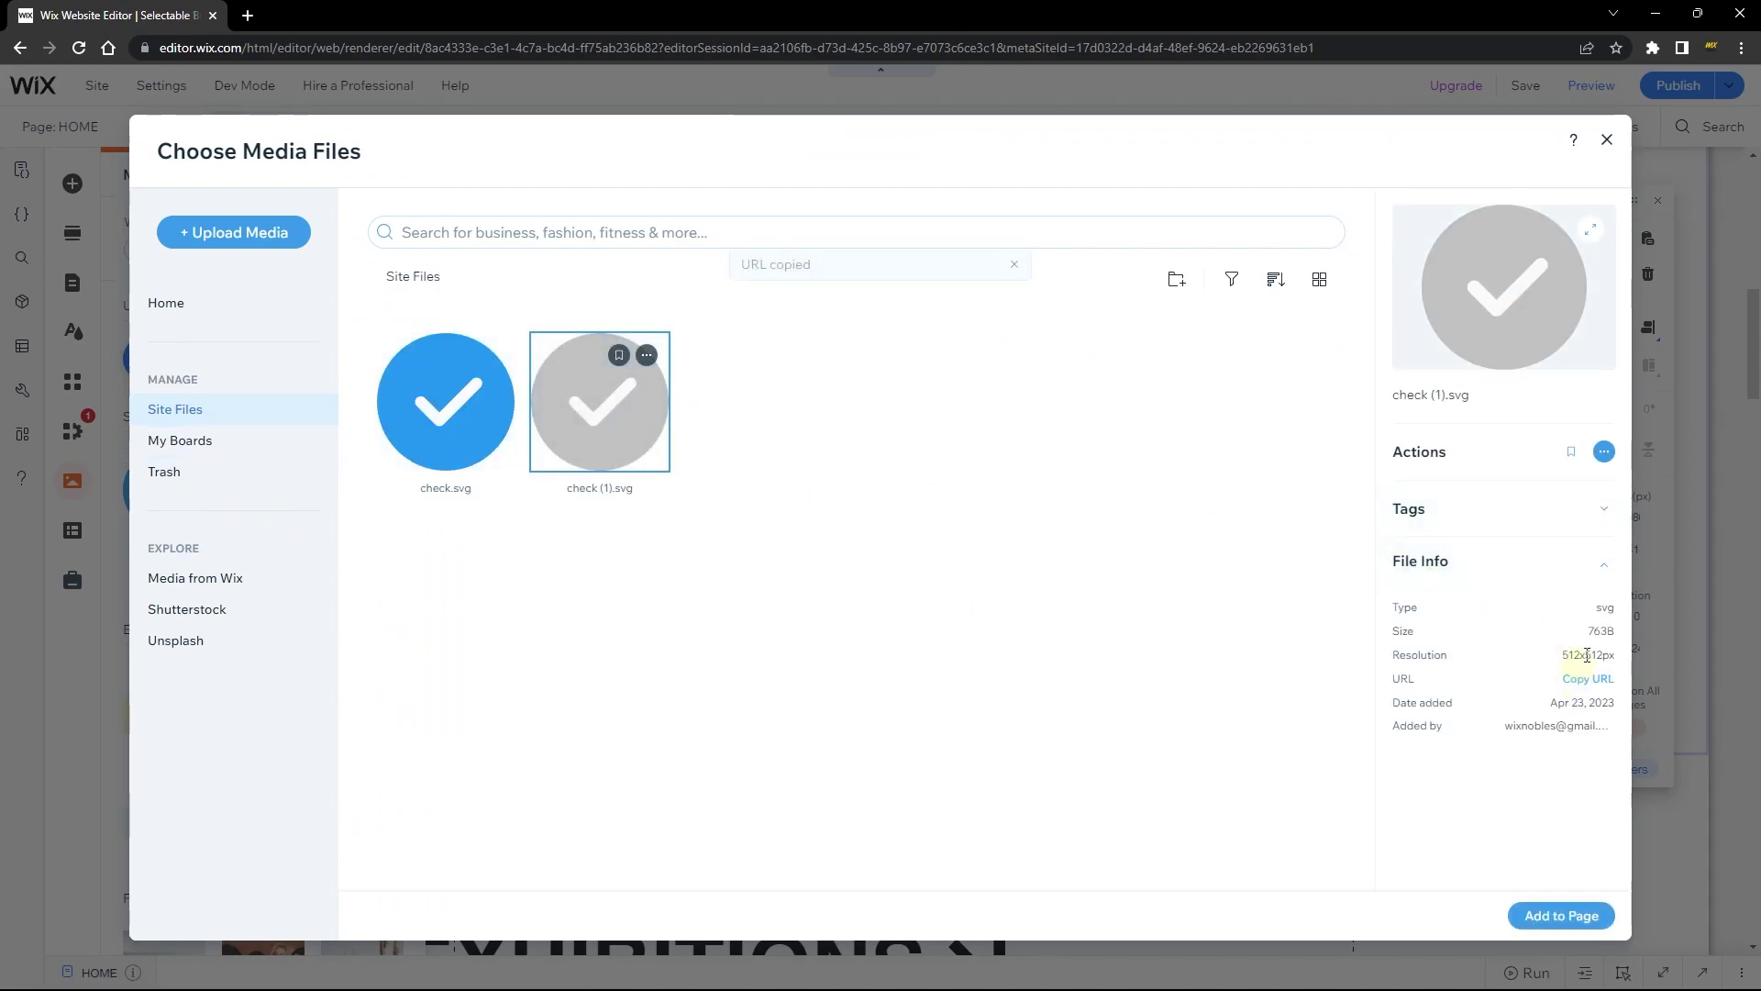
Paste the grey check icon's URL as the src value of #exhibition1Vector in the else block.
left_click(1607, 141)
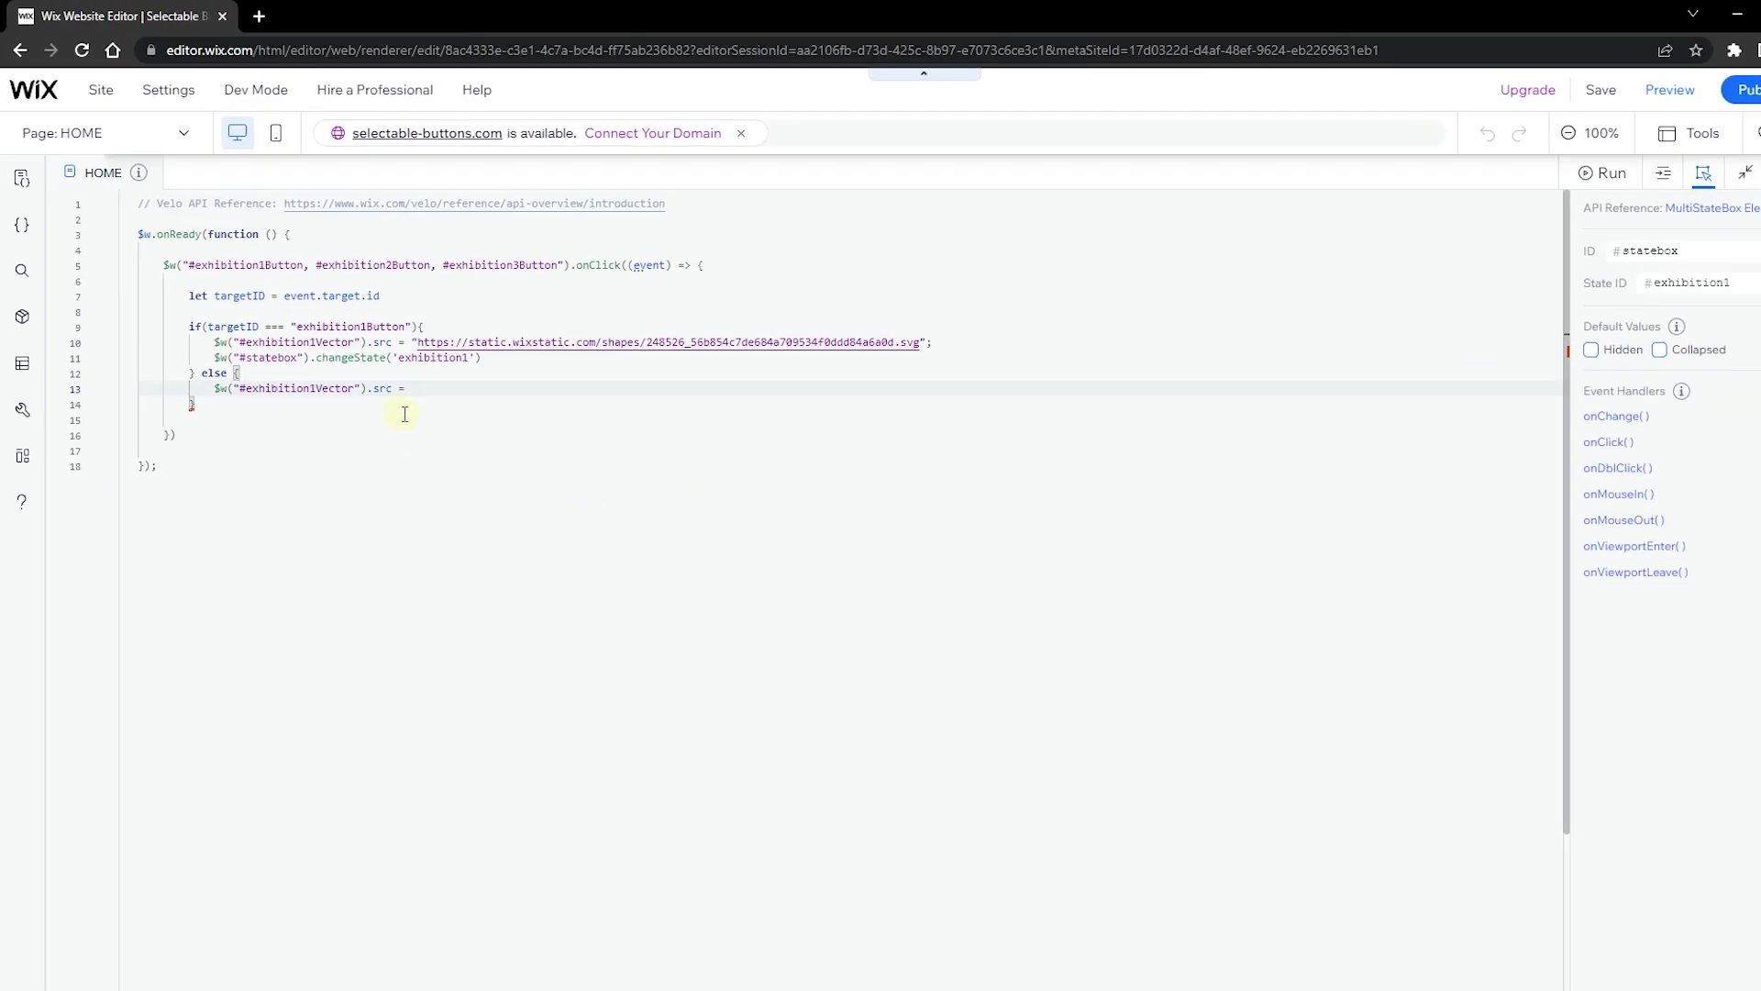
key("ctrl+v")
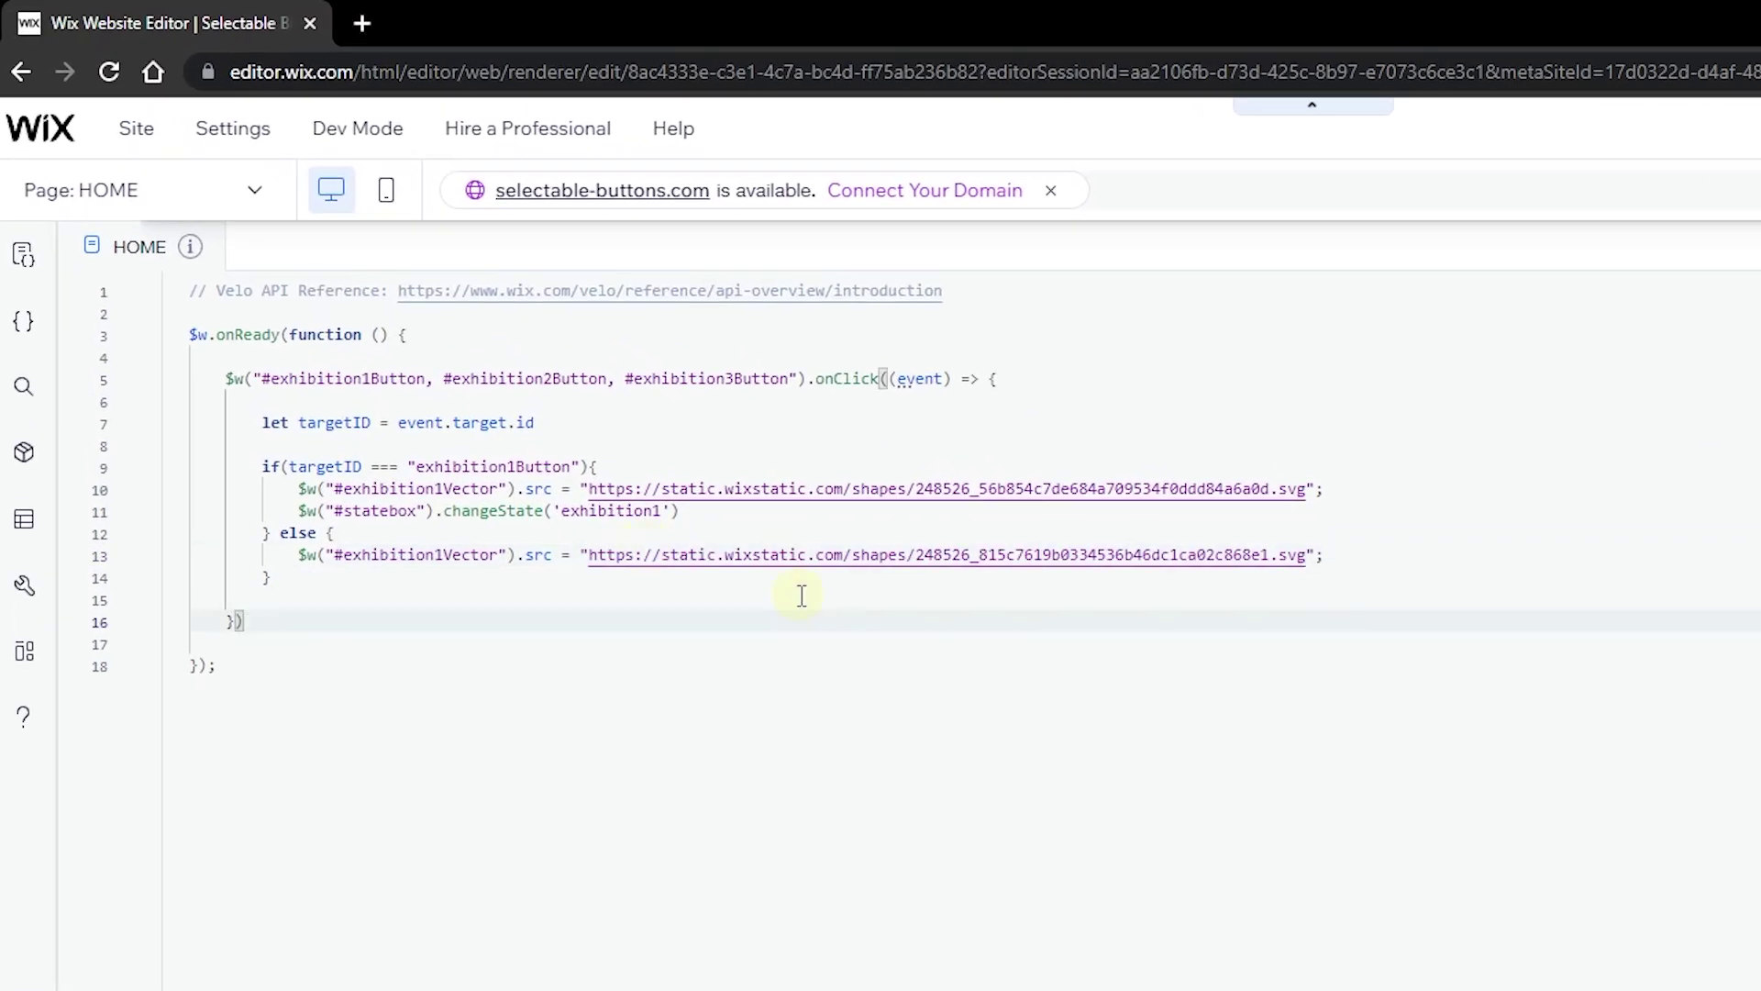
left_click(656, 601)
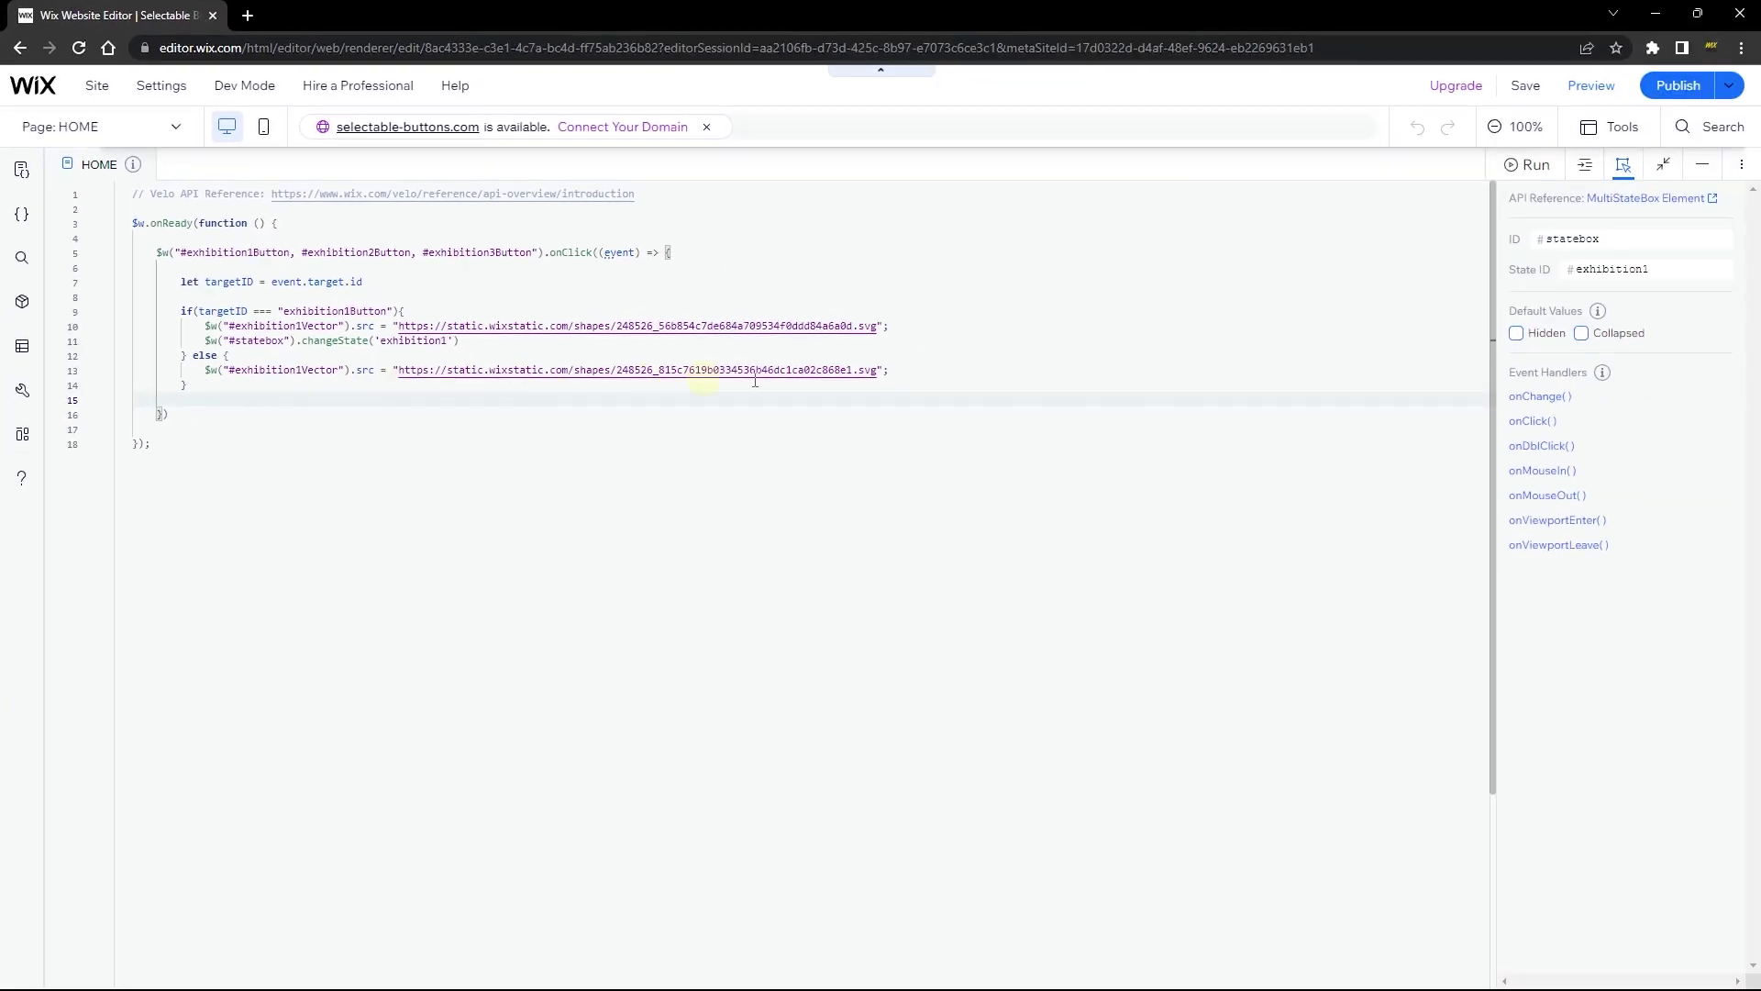
Look up the Exhibition 2 button's ID and duplicate the exhibition1Button if/else block below the original in the click handler.
left_click(1699, 167)
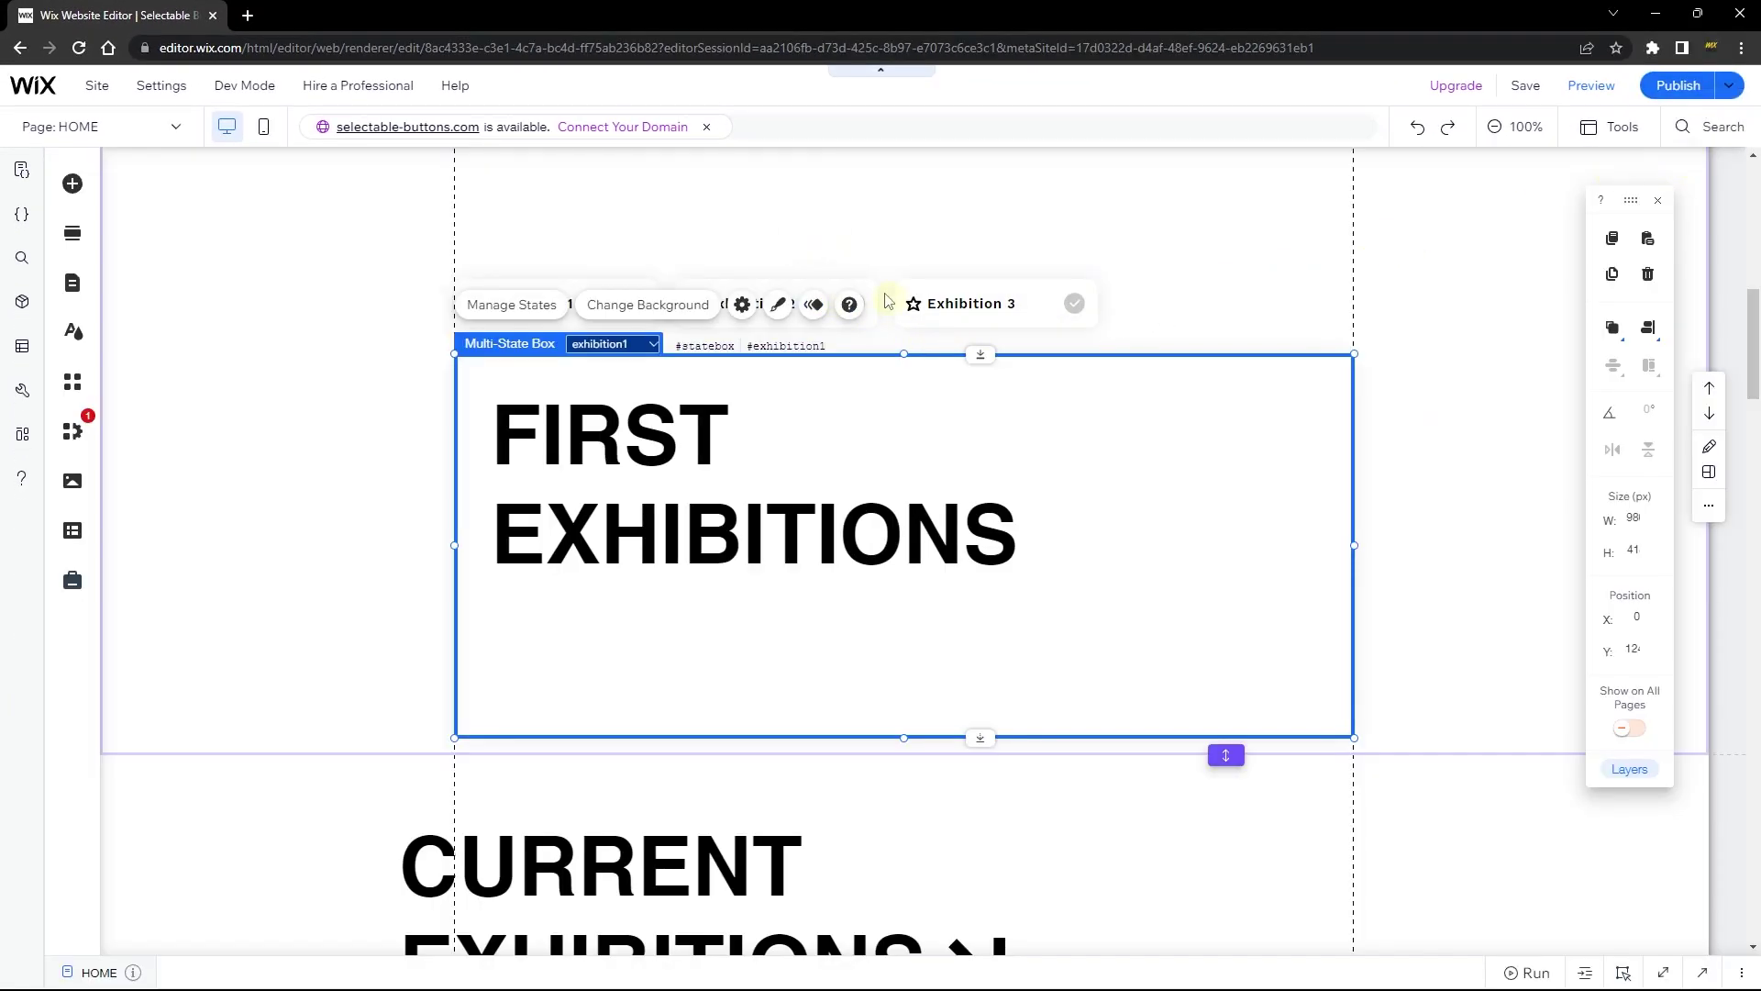
left_click(834, 292)
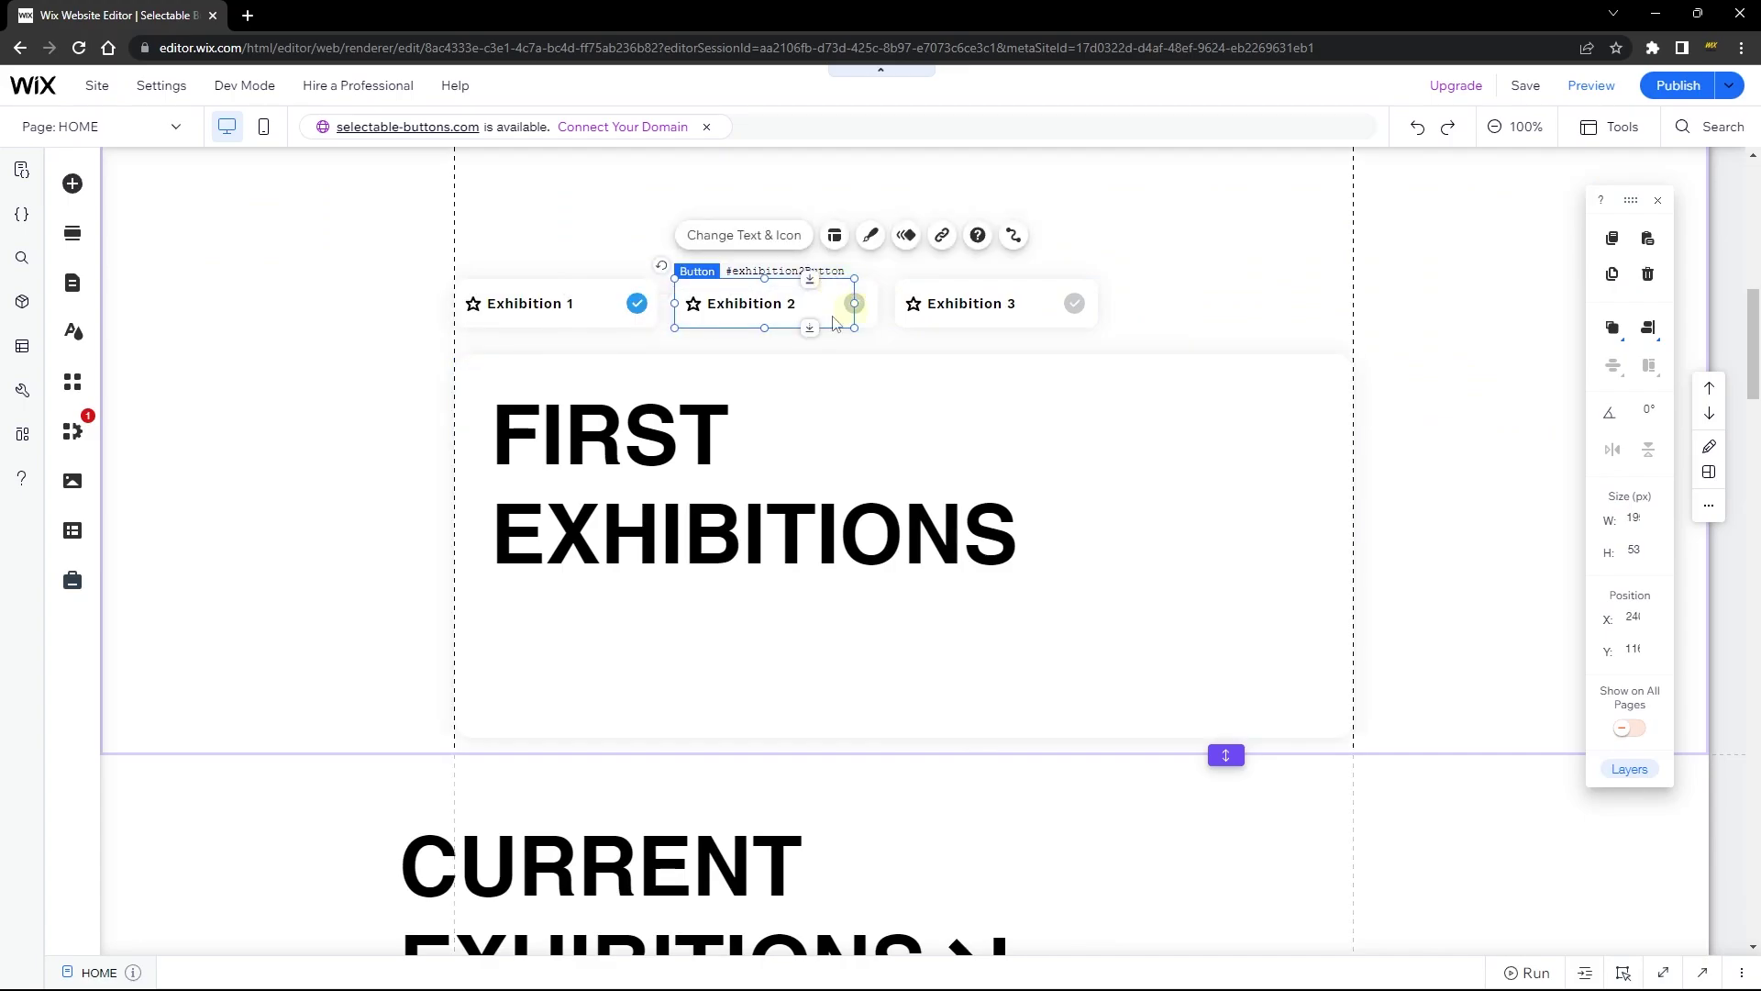
left_click(1663, 972)
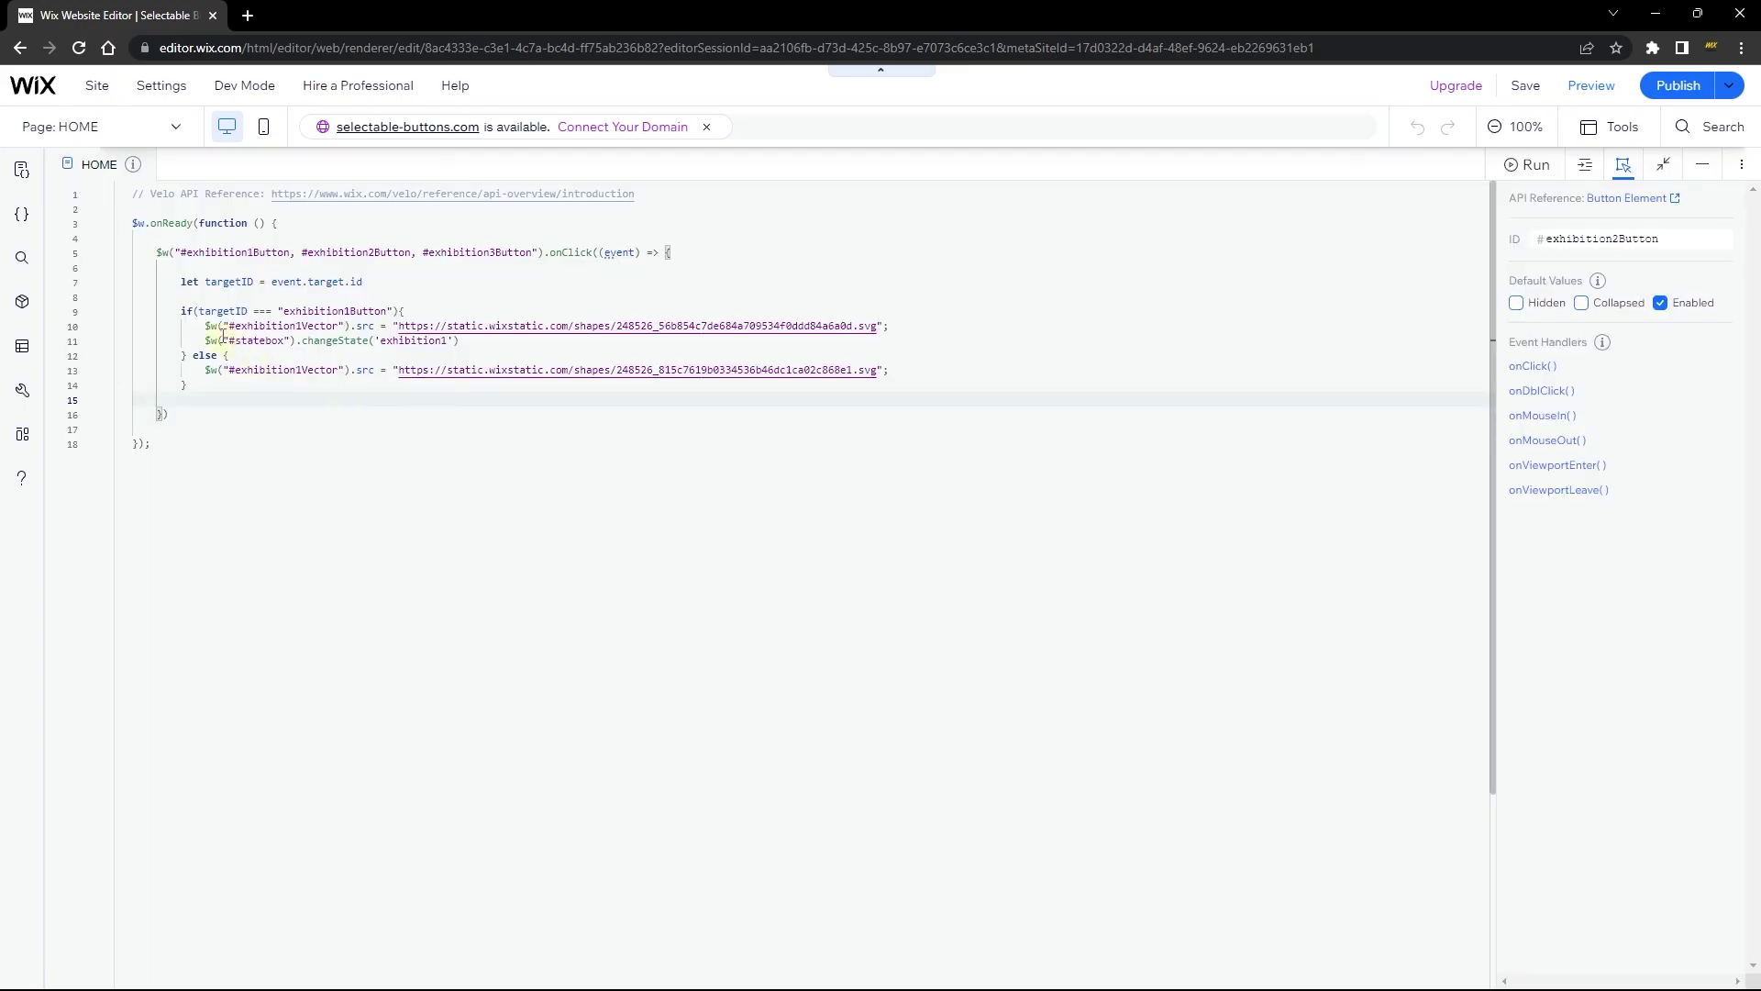
left_click_drag(174, 312, 216, 392)
key("ctrl+c")
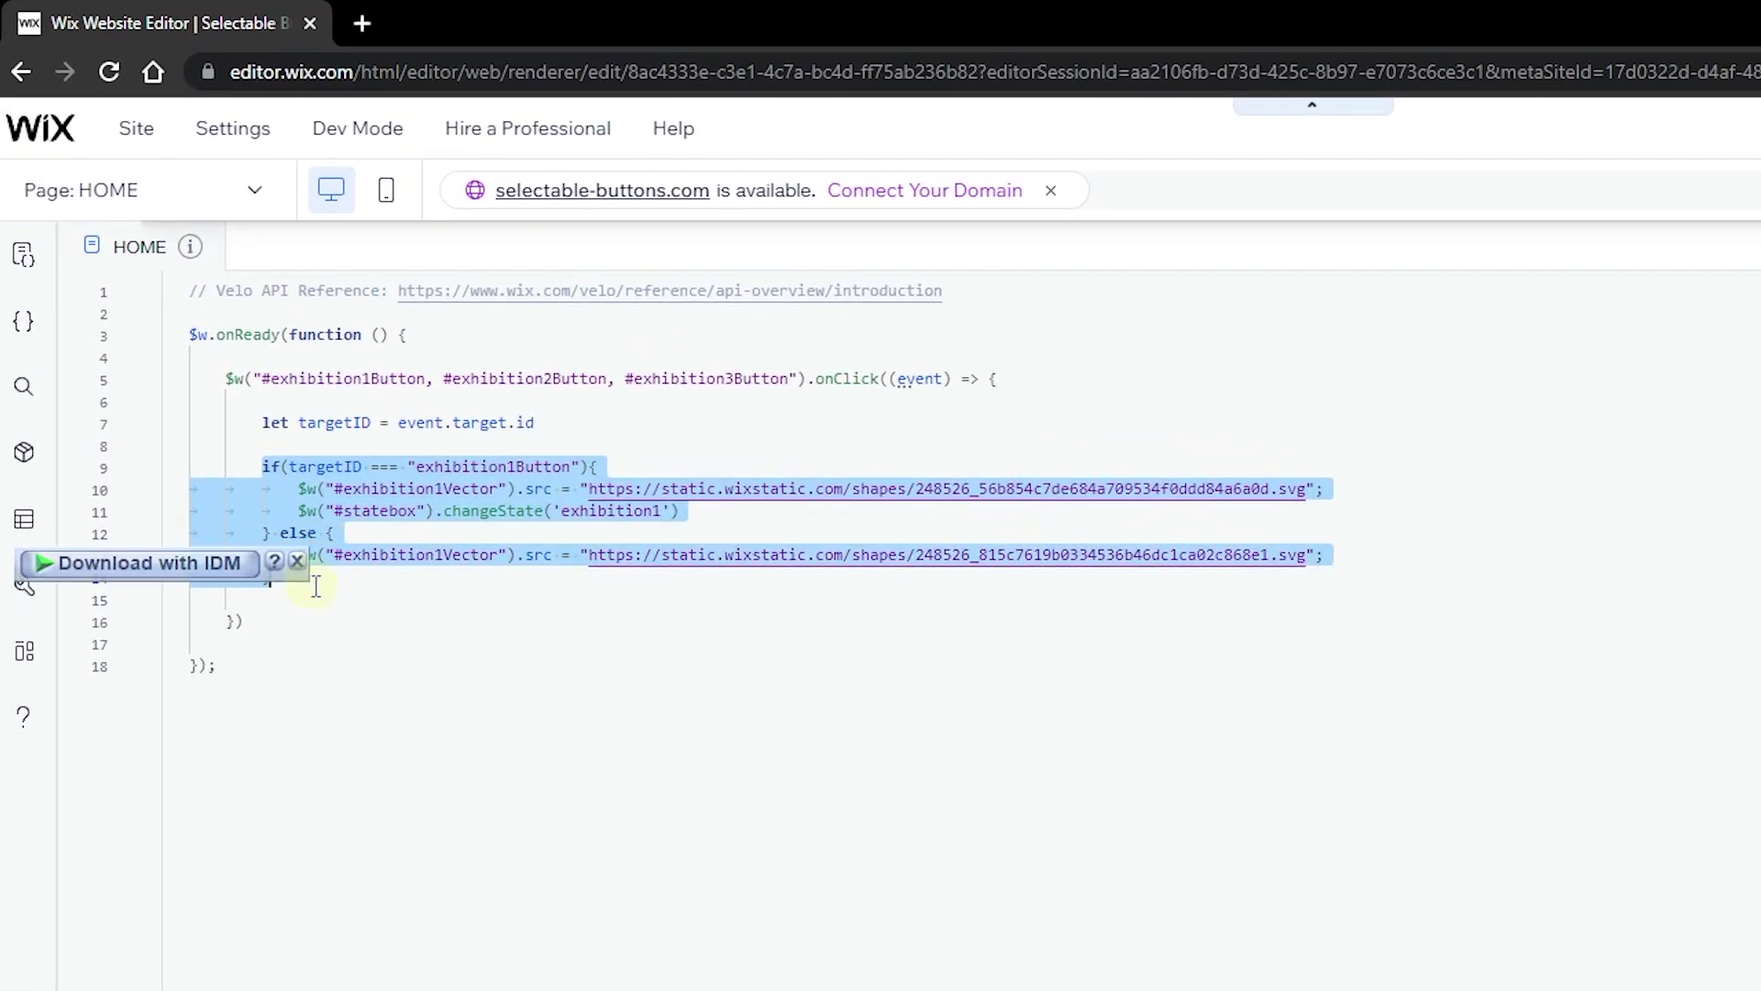
left_click(361, 585)
key("Return")
key("Return")
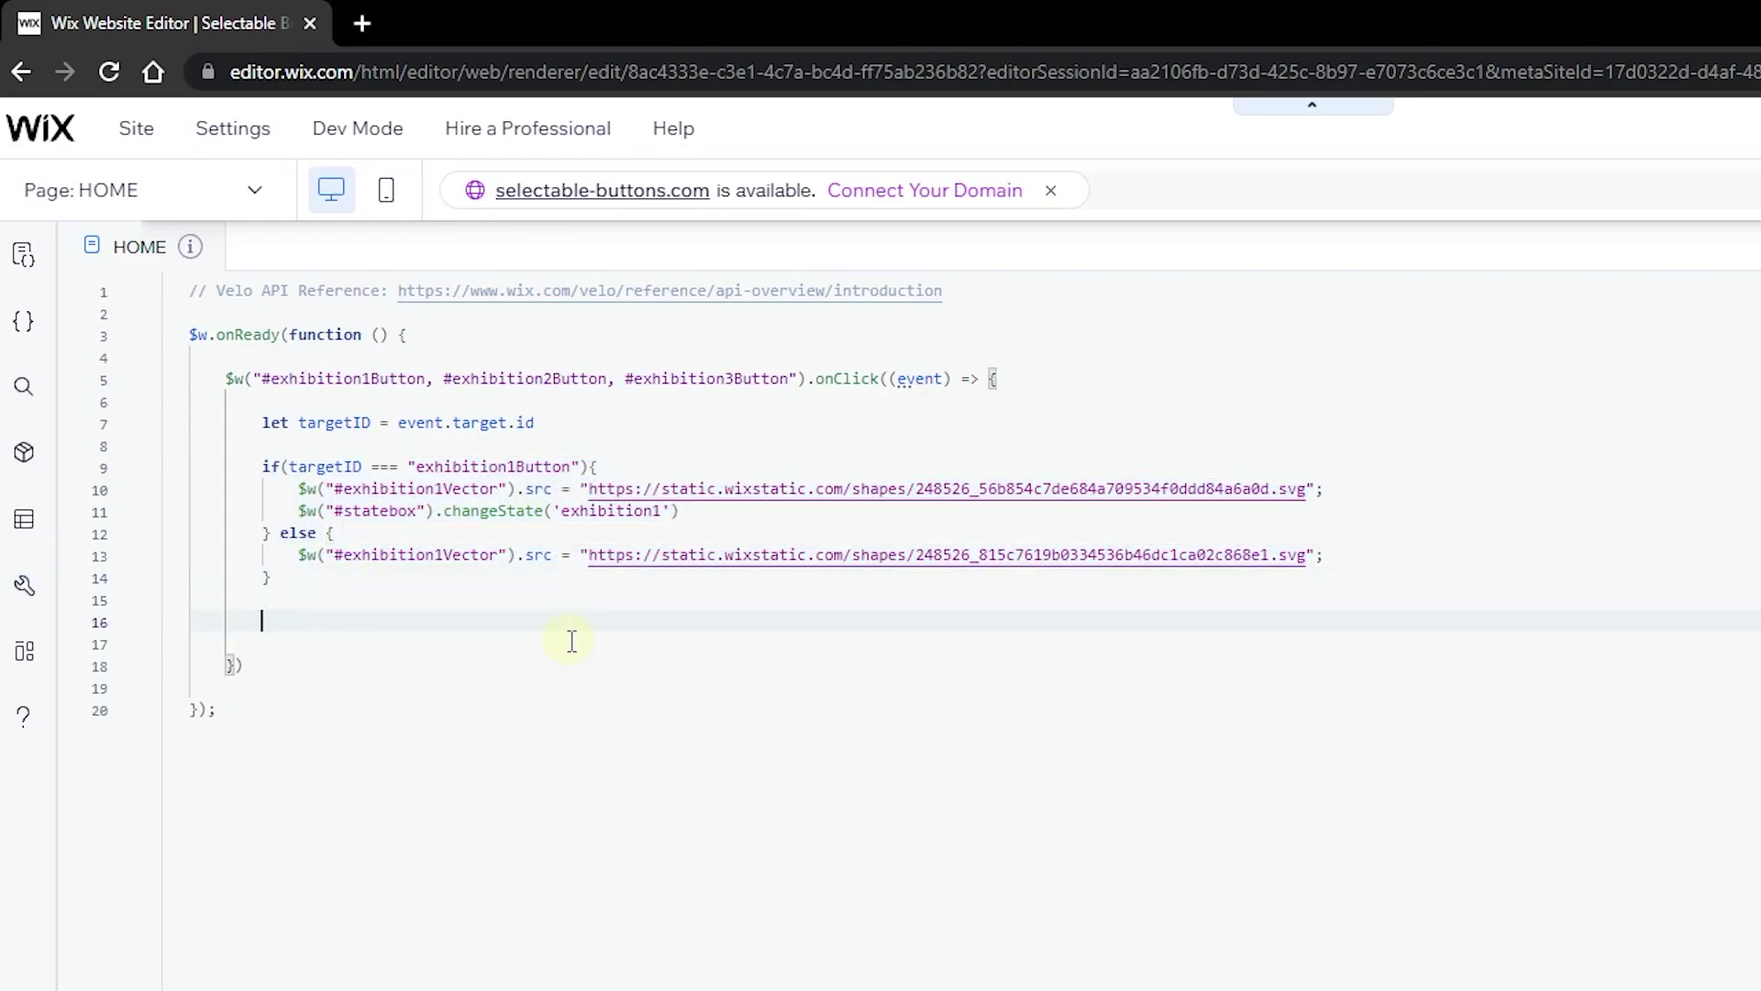
key("ctrl+v")
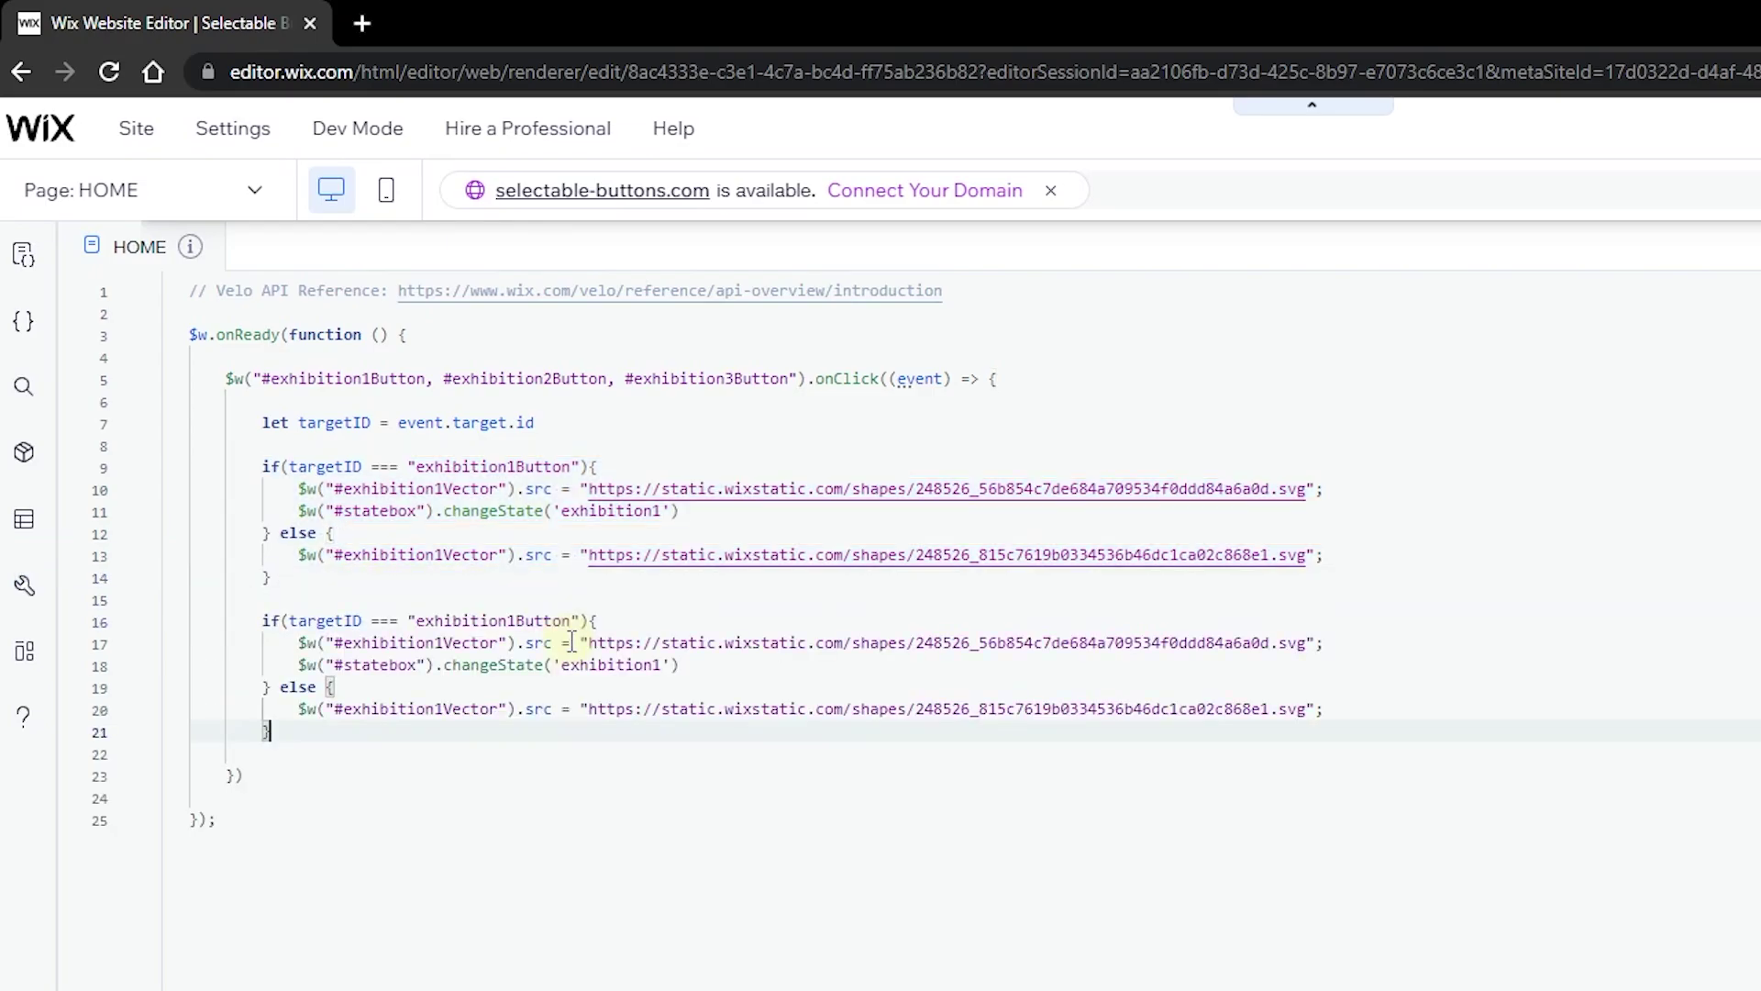
Adapt the duplicated block to exhibition2Button, using #exhibition2Vector in both src lines and 'exhibition2' in changeState.
double_click(518, 625)
key("BackSpace")
type("2")
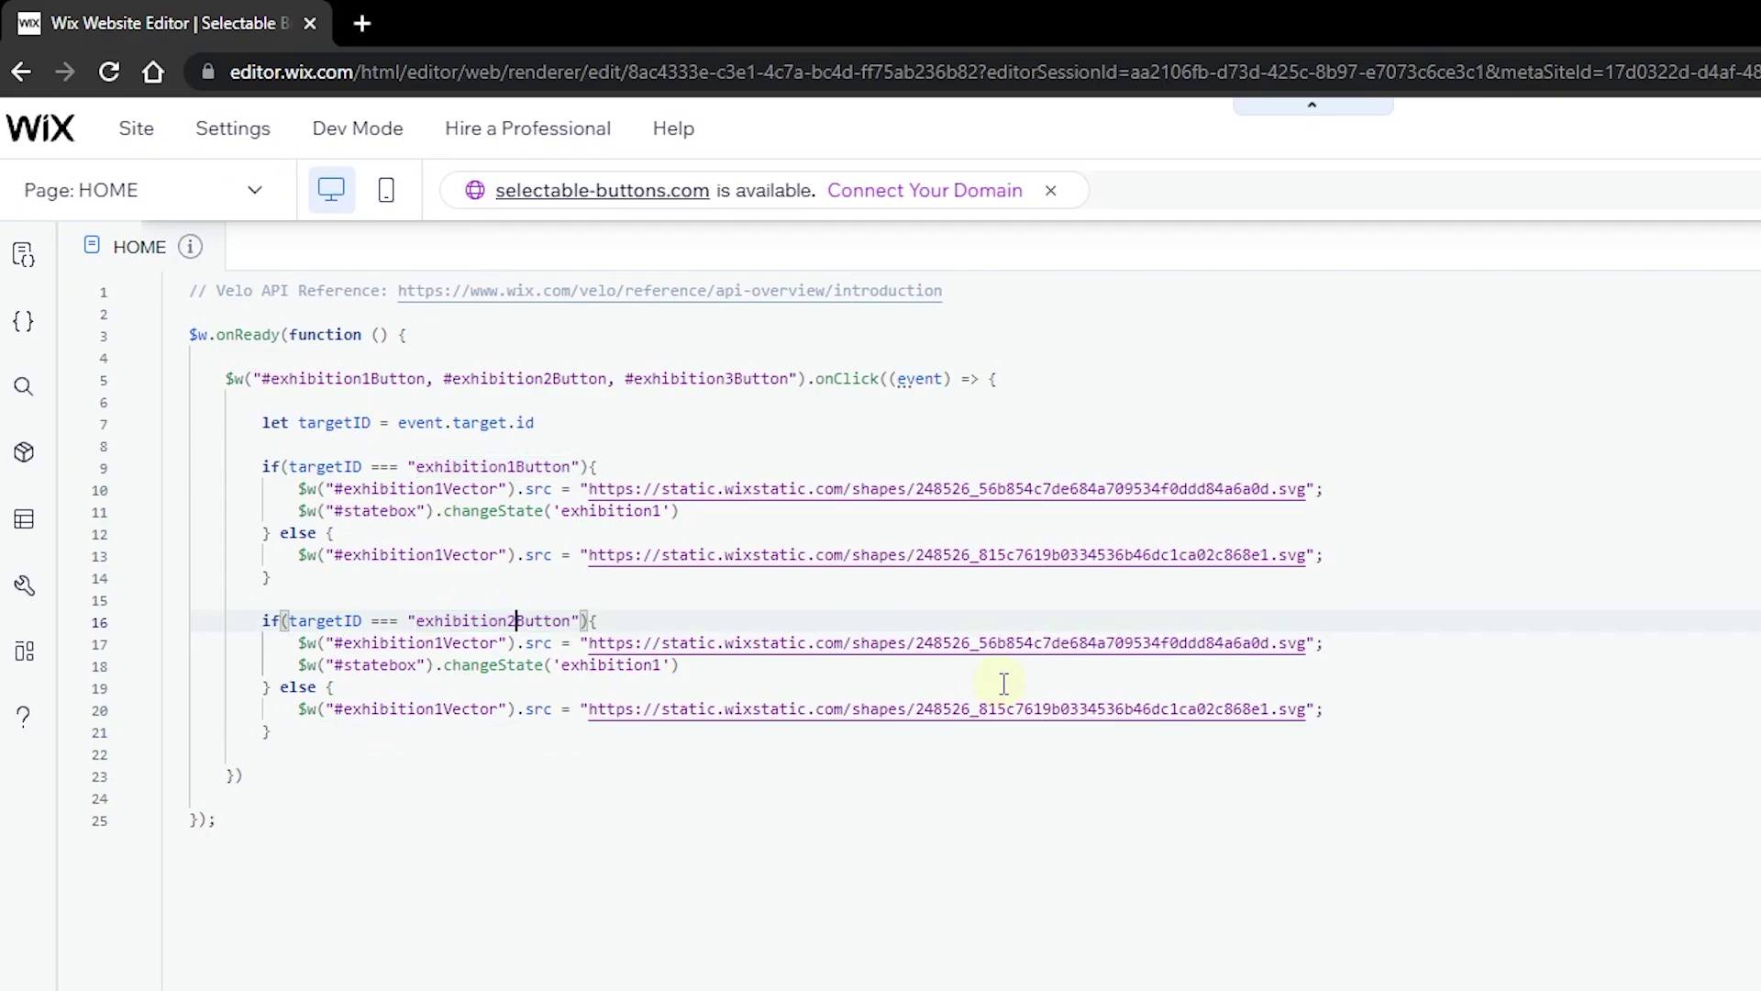
double_click(444, 642)
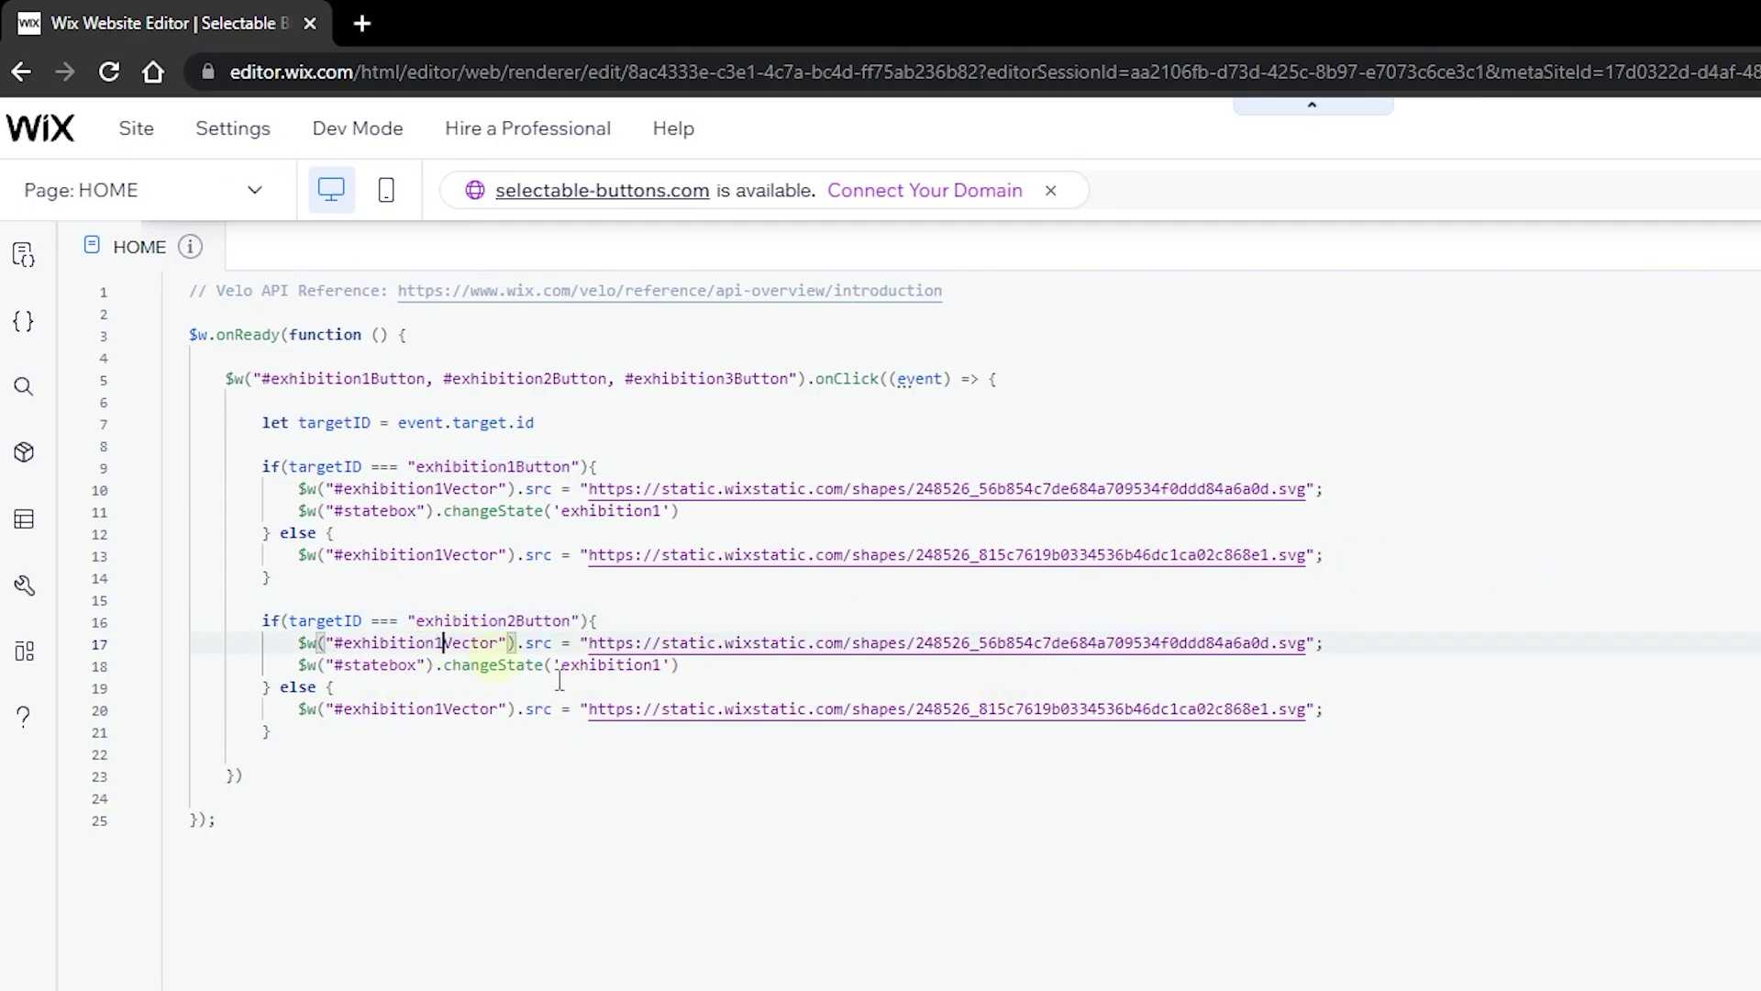
type("exhibition2Vector")
left_click(445, 708)
key("BackSpace")
type("2")
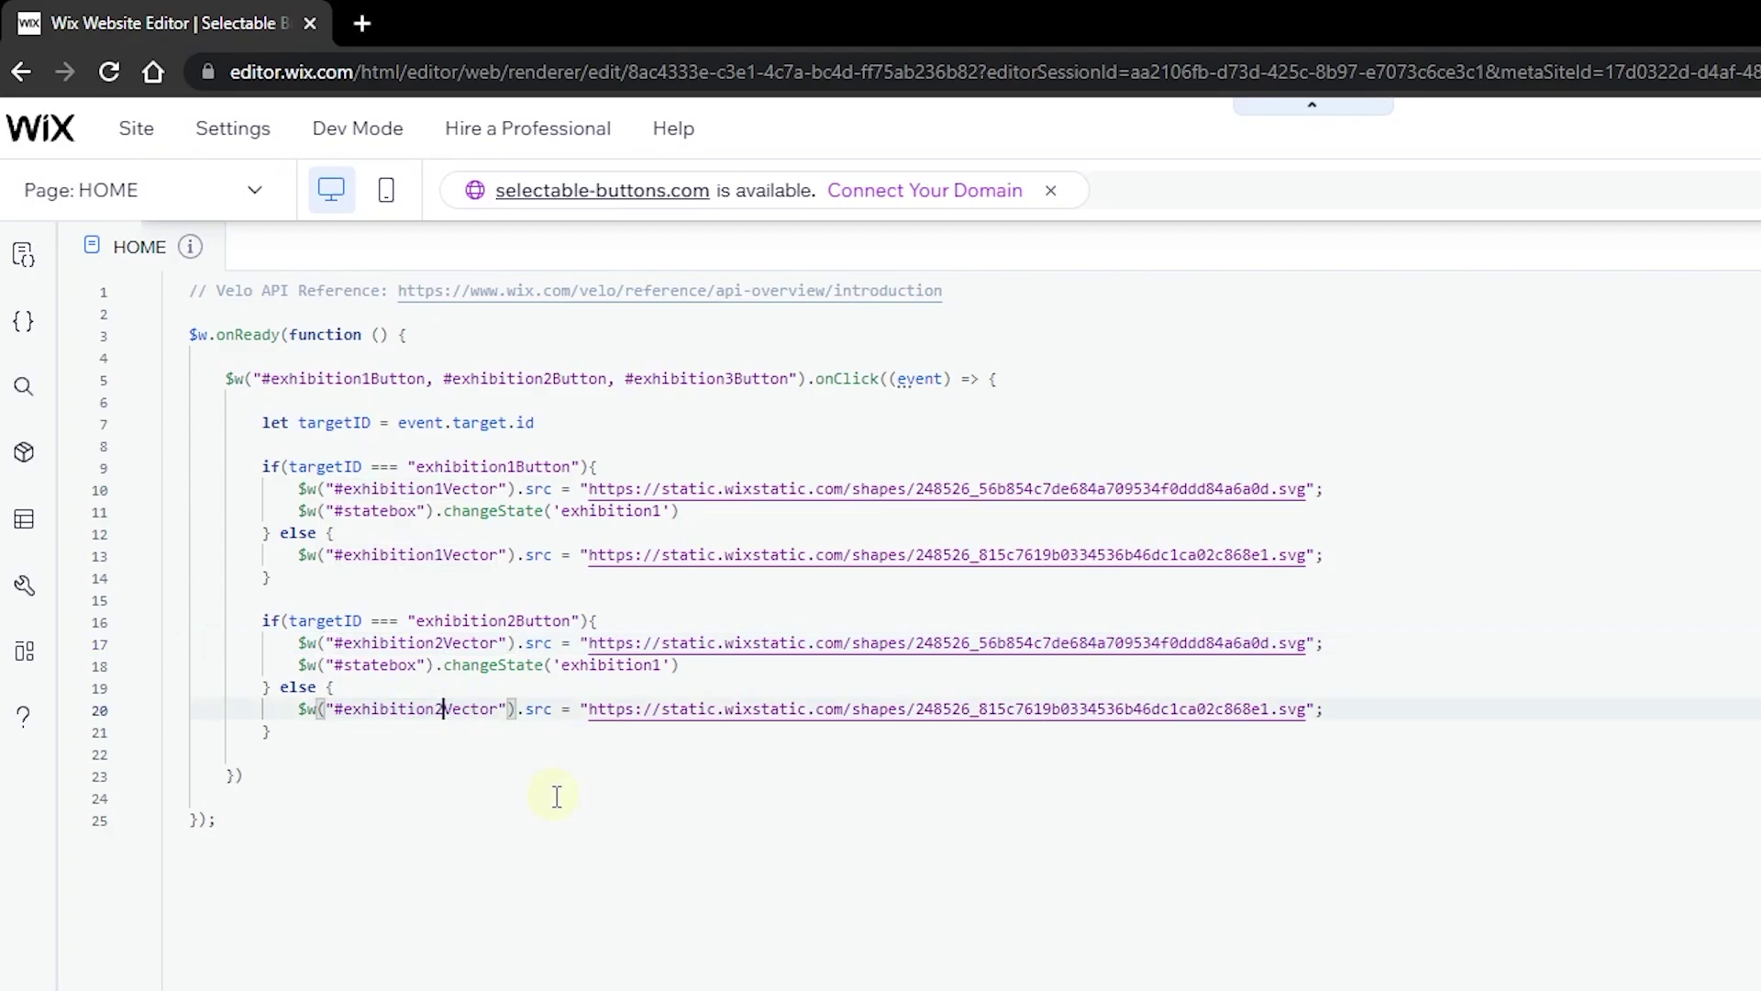
left_click(666, 667)
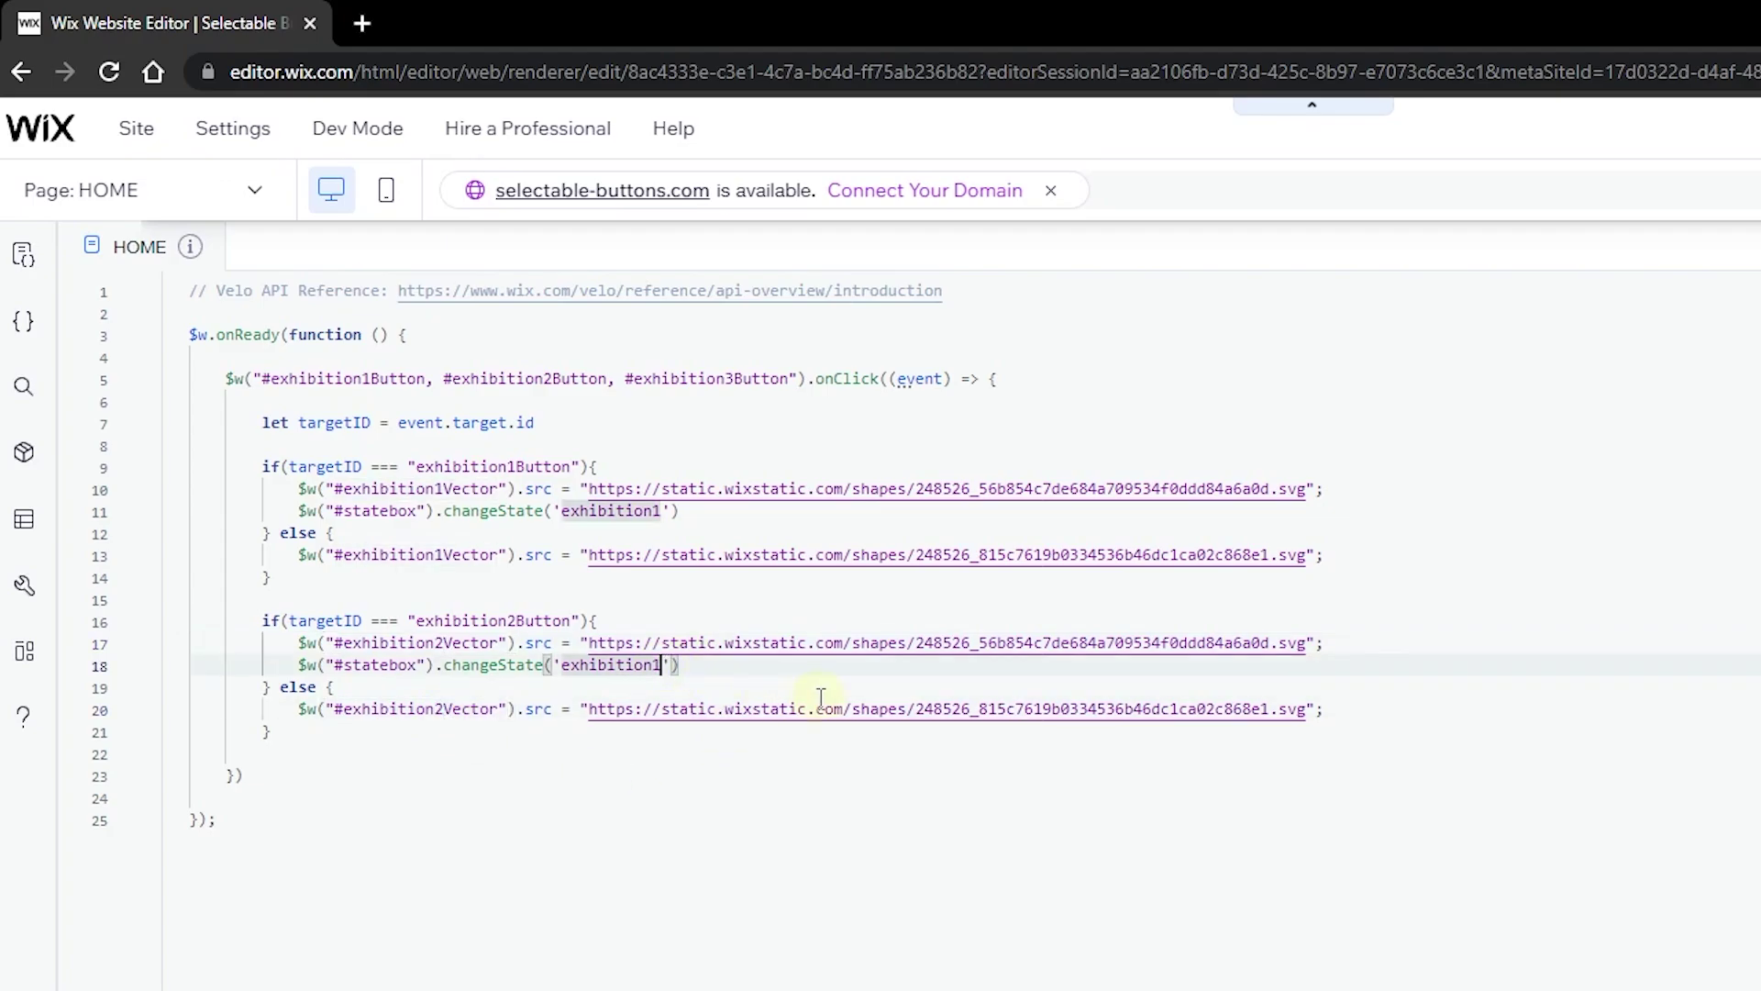
key("BackSpace")
type("2")
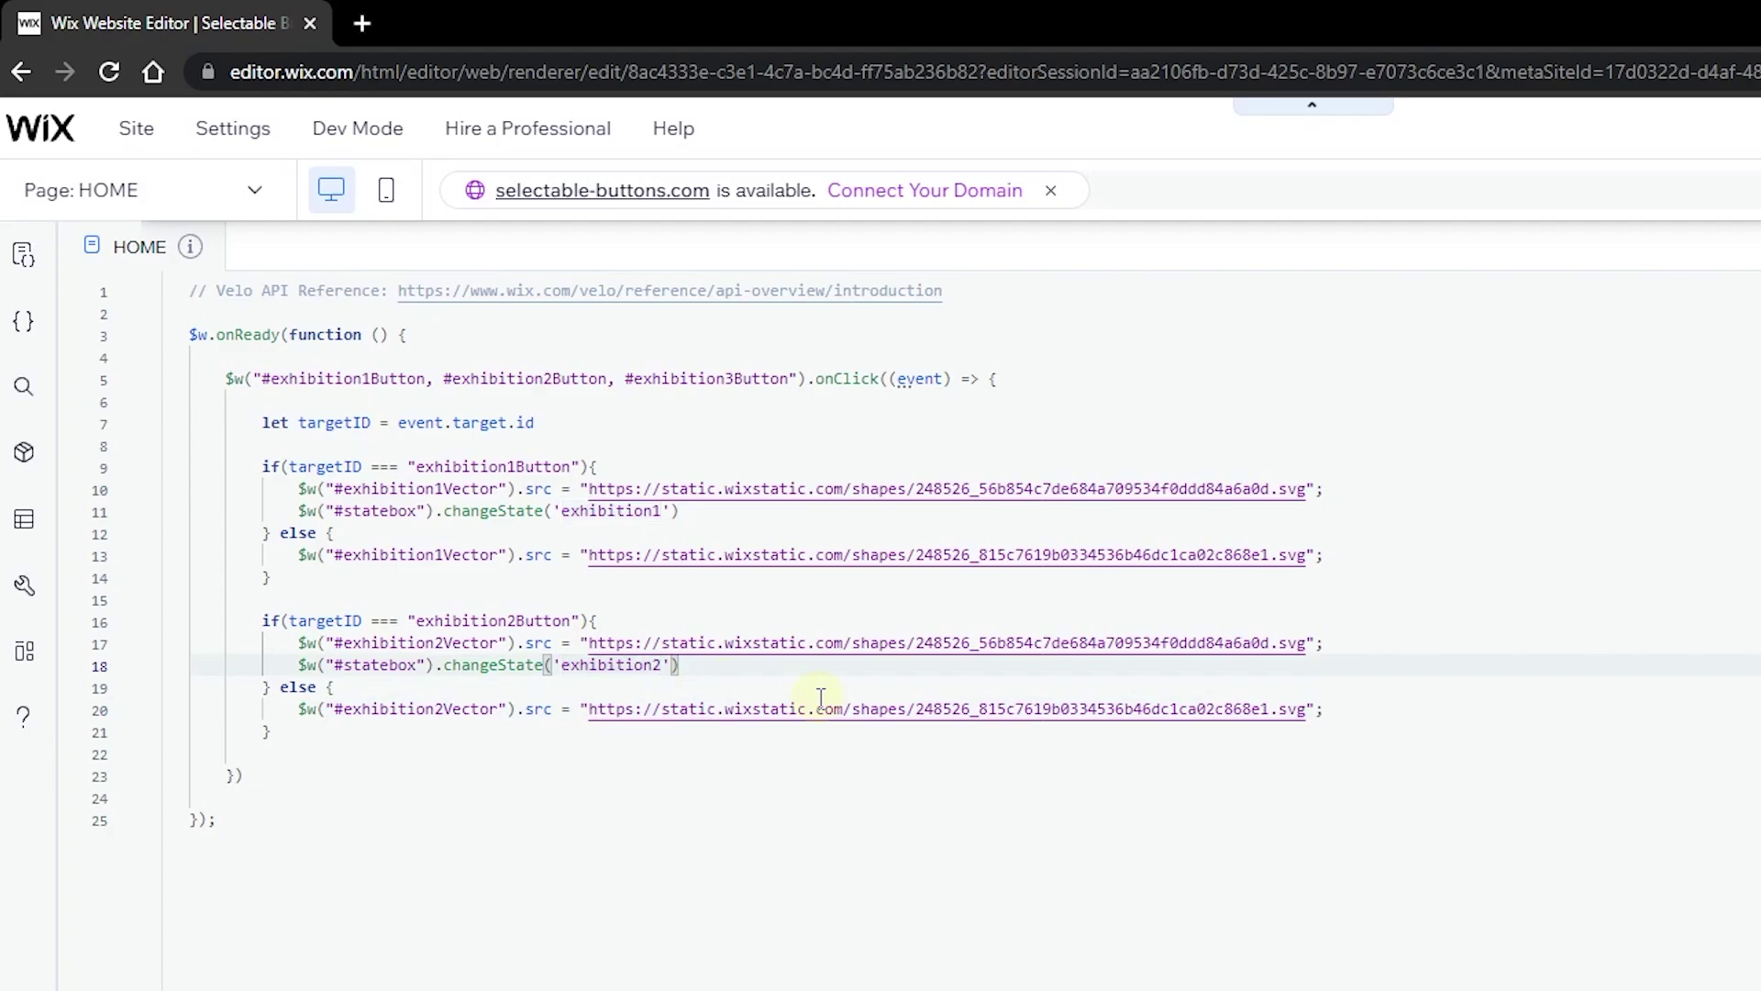
Switch the multi-state box to its second state and check that state's ID against the code.
left_click(1703, 177)
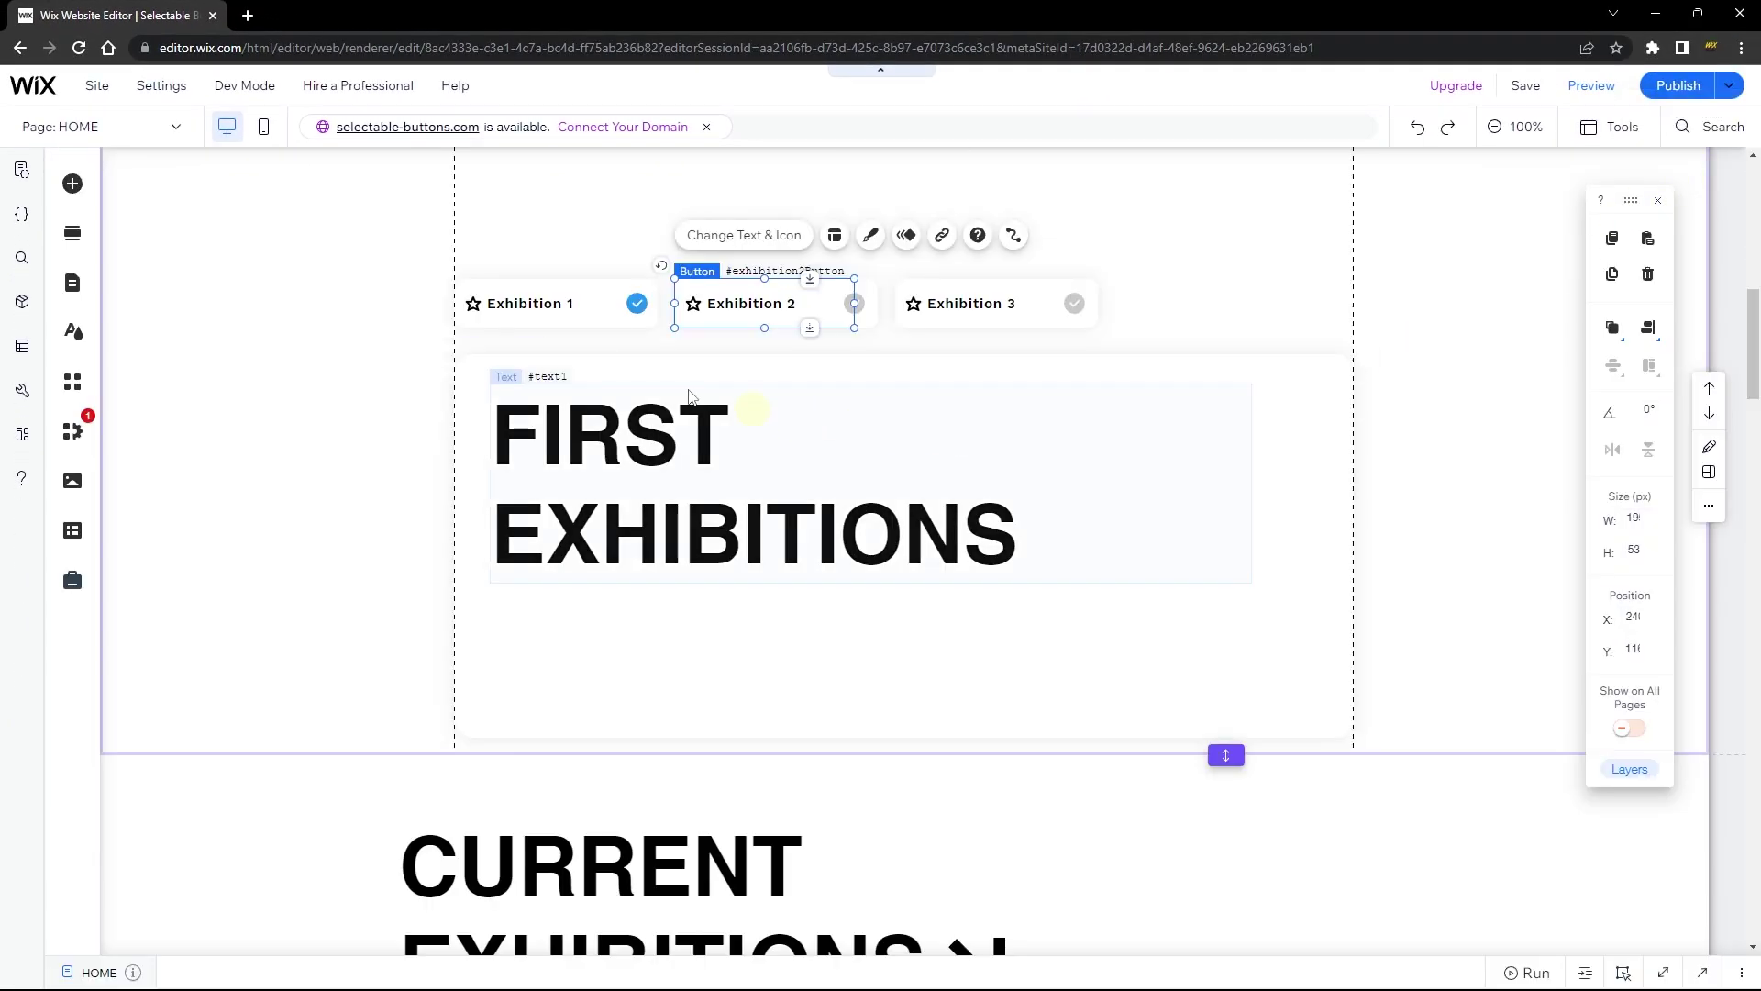
left_click(574, 358)
left_click(608, 344)
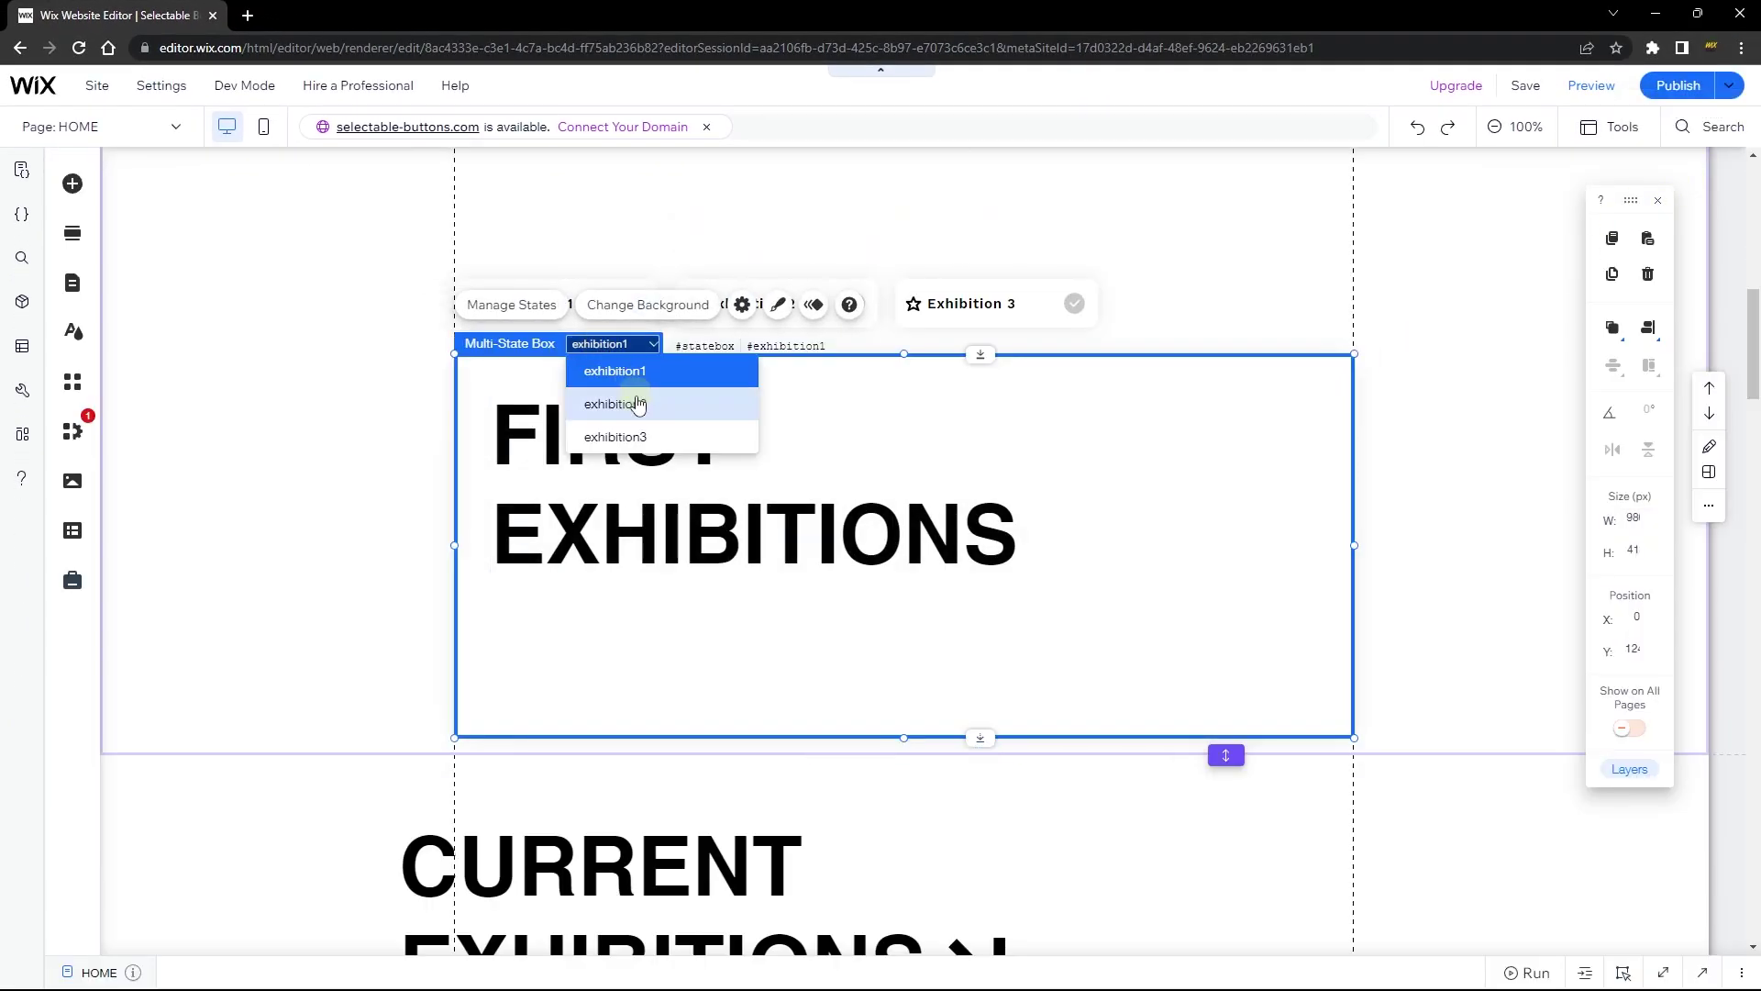
left_click(635, 401)
left_click(1702, 972)
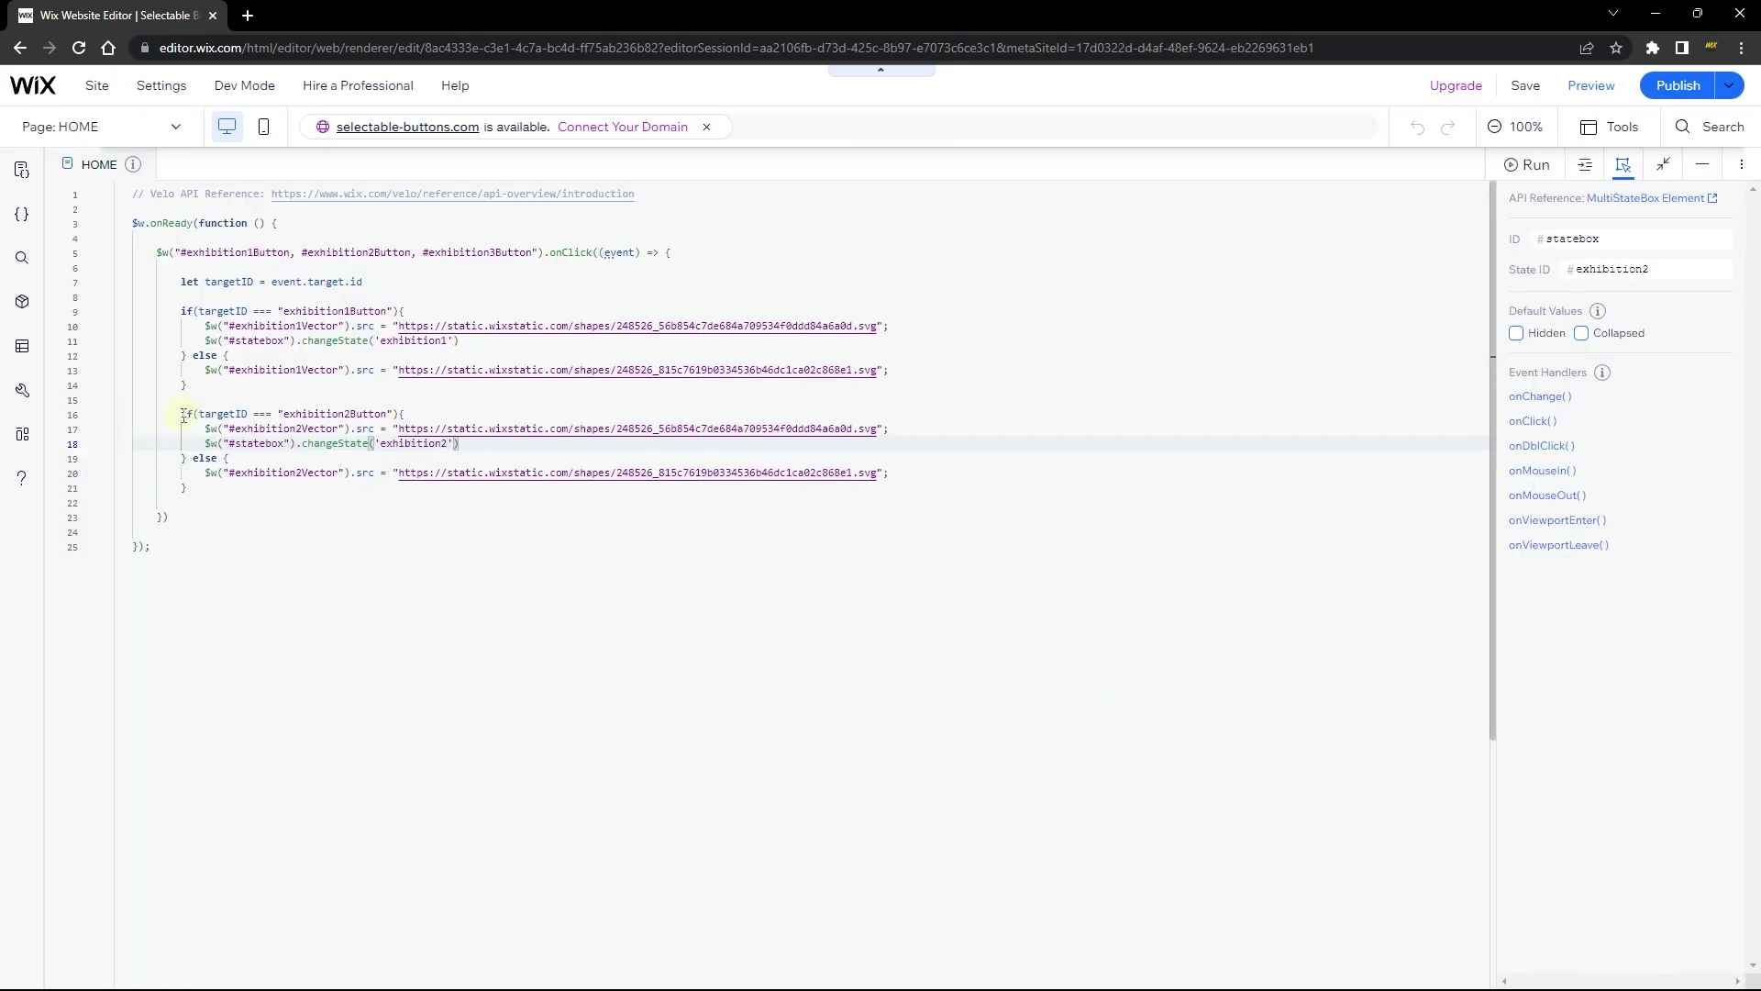
Duplicate the exhibition2Button if/else block below itself inside the click handler.
left_click_drag(182, 413, 187, 487)
key("ctrl+c")
left_click(238, 485)
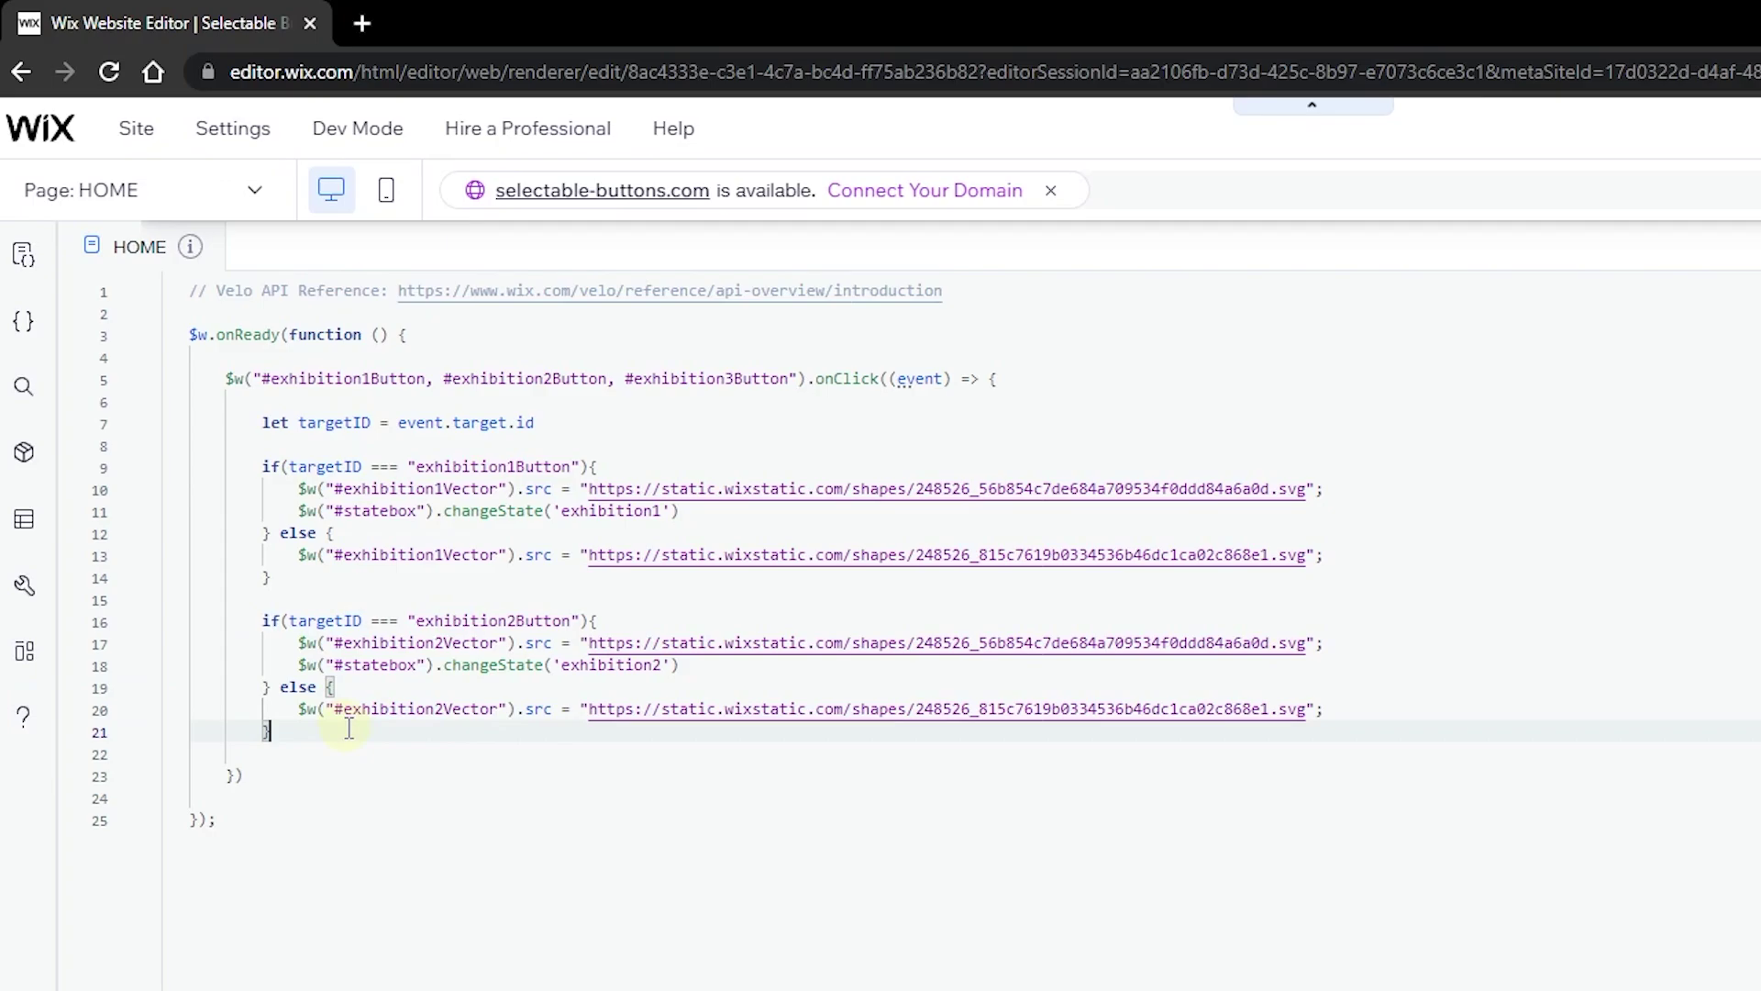
key("Return")
key("Return")
key("ctrl+v")
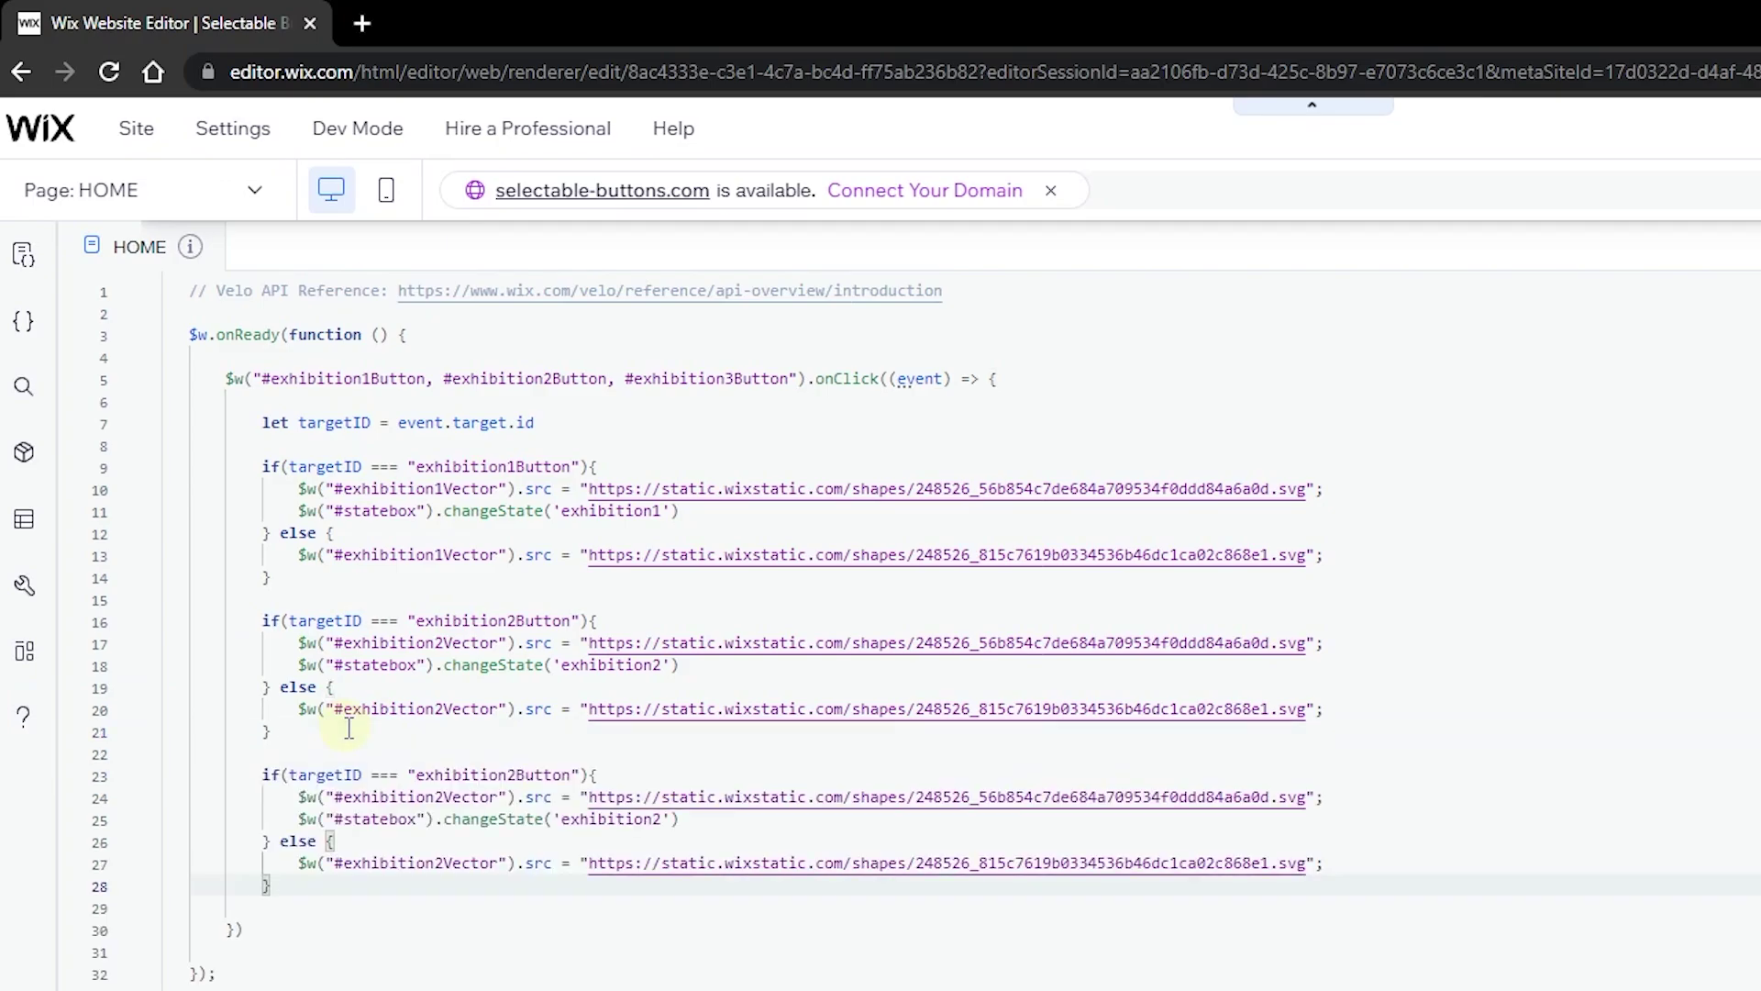
Adapt the last block to exhibition3Button, #exhibition3Vector in both src lines and state 'exhibition3', and format the document.
left_click(517, 775)
key("BackSpace")
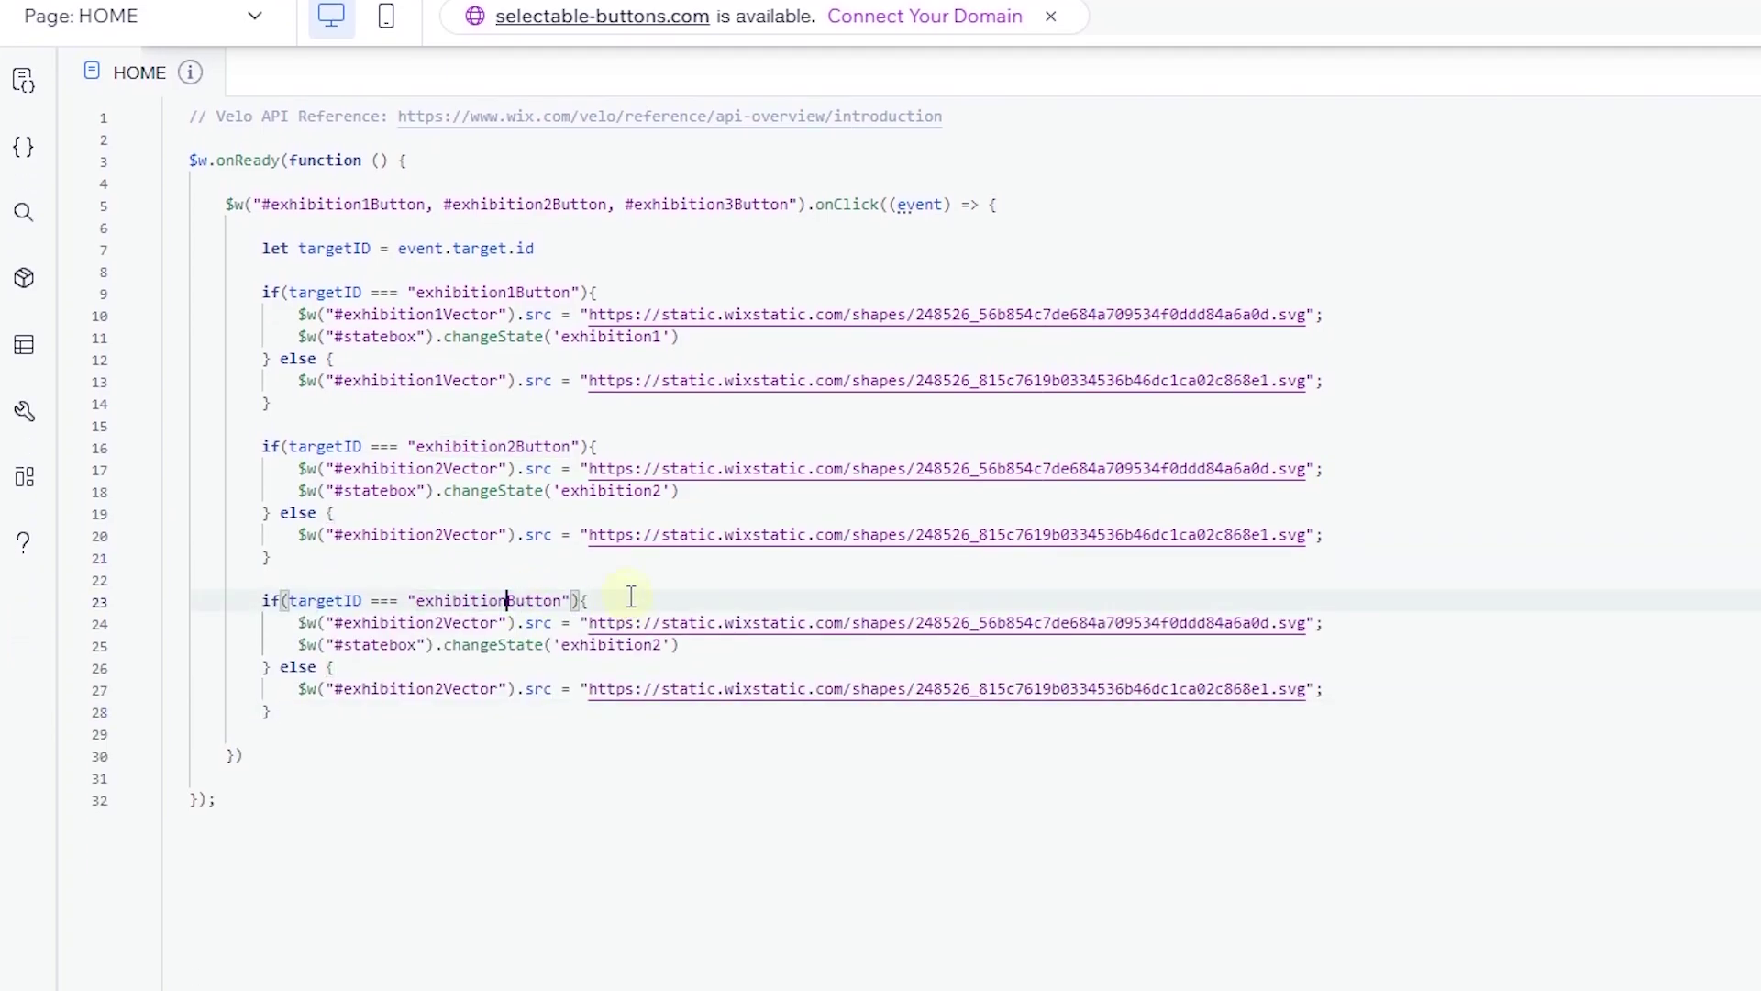
type("3")
left_click(446, 623)
key("BackSpace")
type("3")
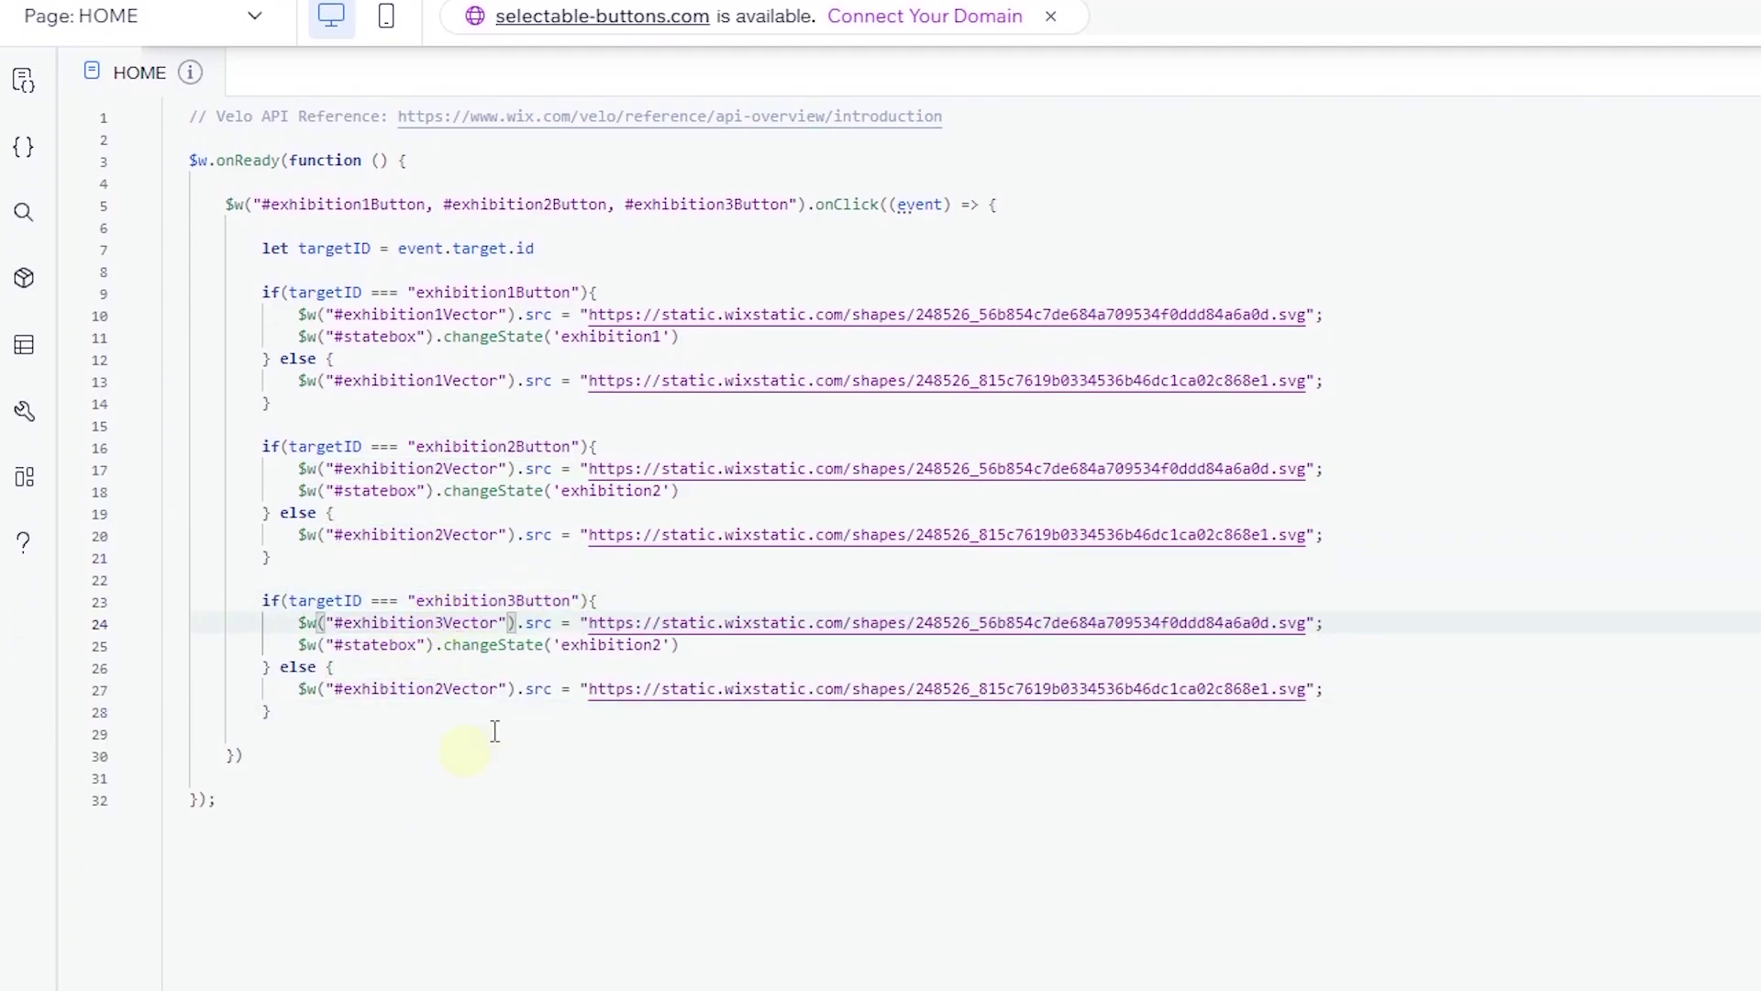
left_click(656, 645)
key("BackSpace")
type("3")
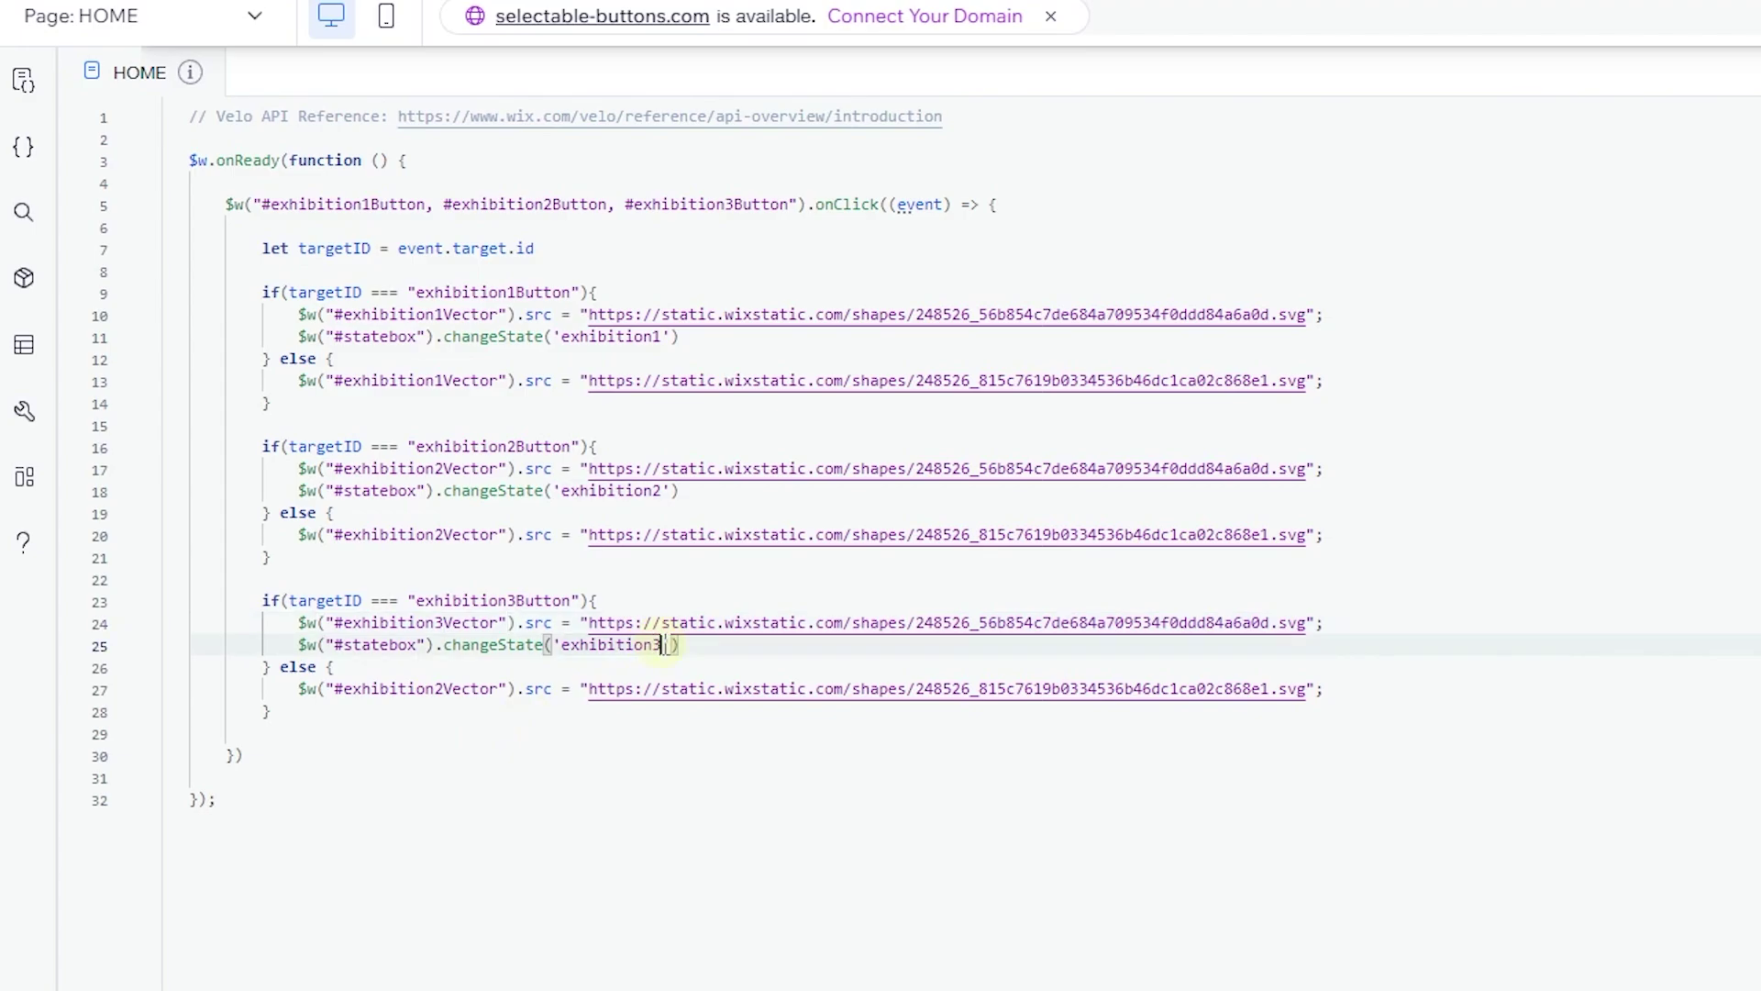
left_click(447, 676)
key("BackSpace")
type("3")
right_click(1546, 515)
left_click(1572, 562)
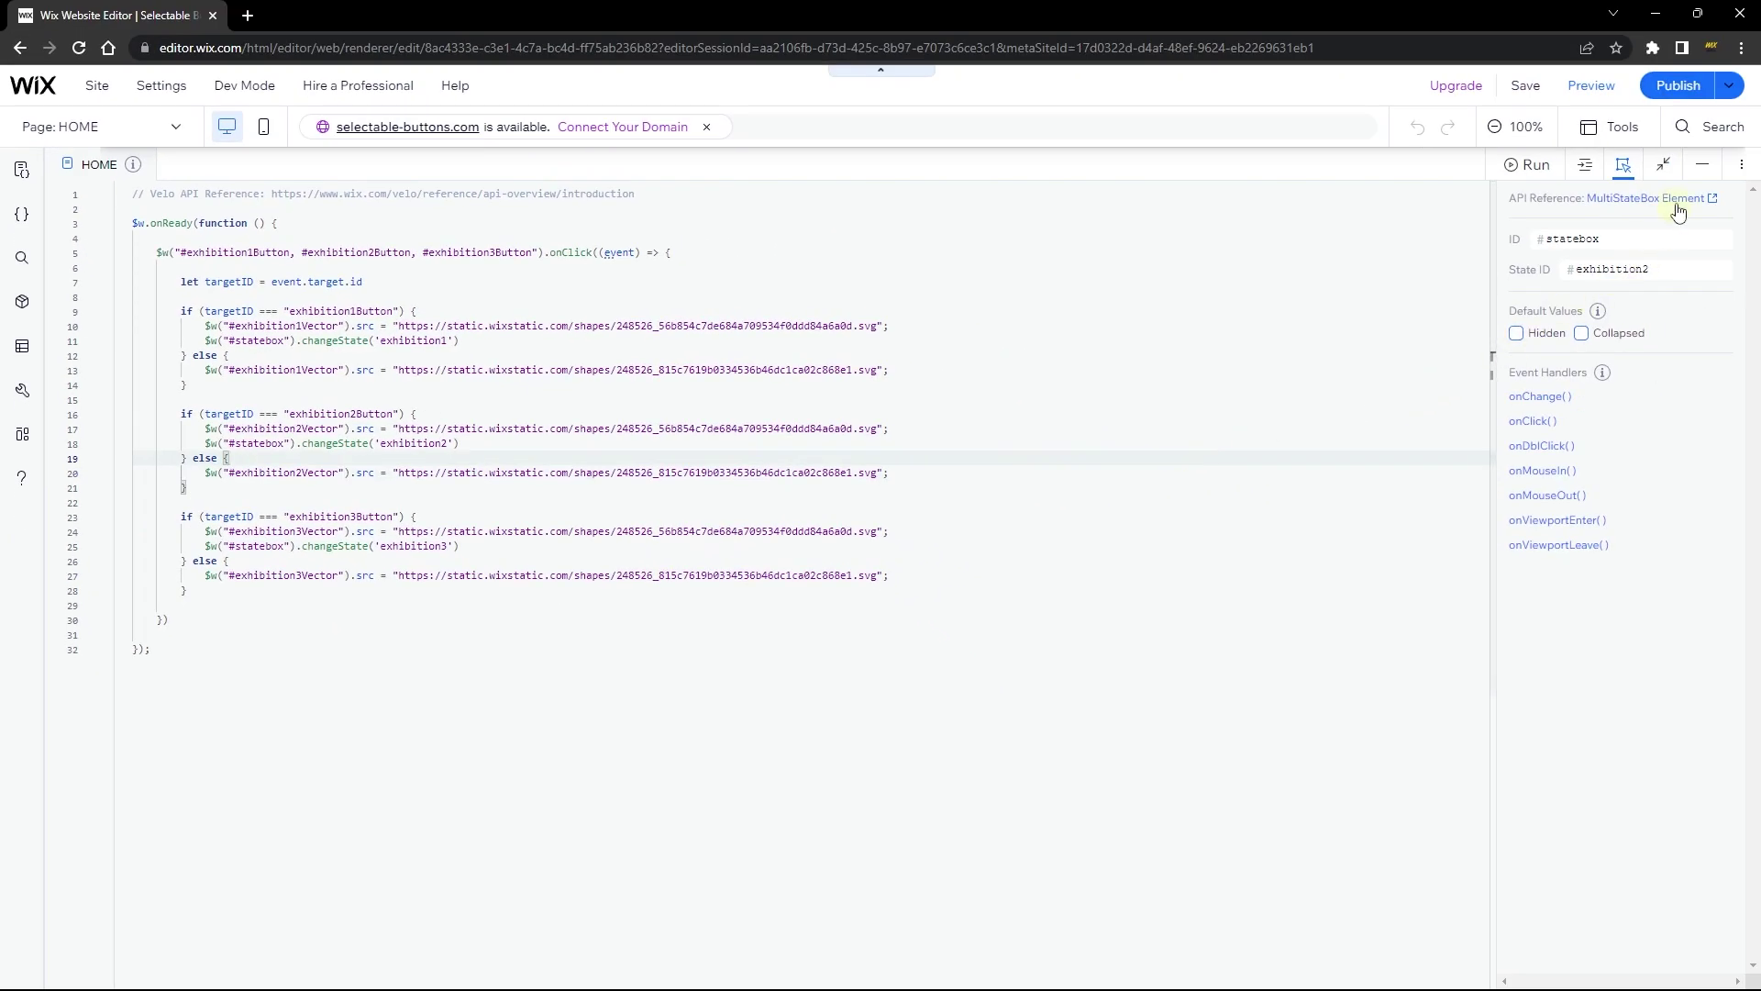
Preview the site, test the Exhibition 2 and Exhibition 3 buttons, and return to the editor.
left_click(1697, 165)
left_click(1596, 86)
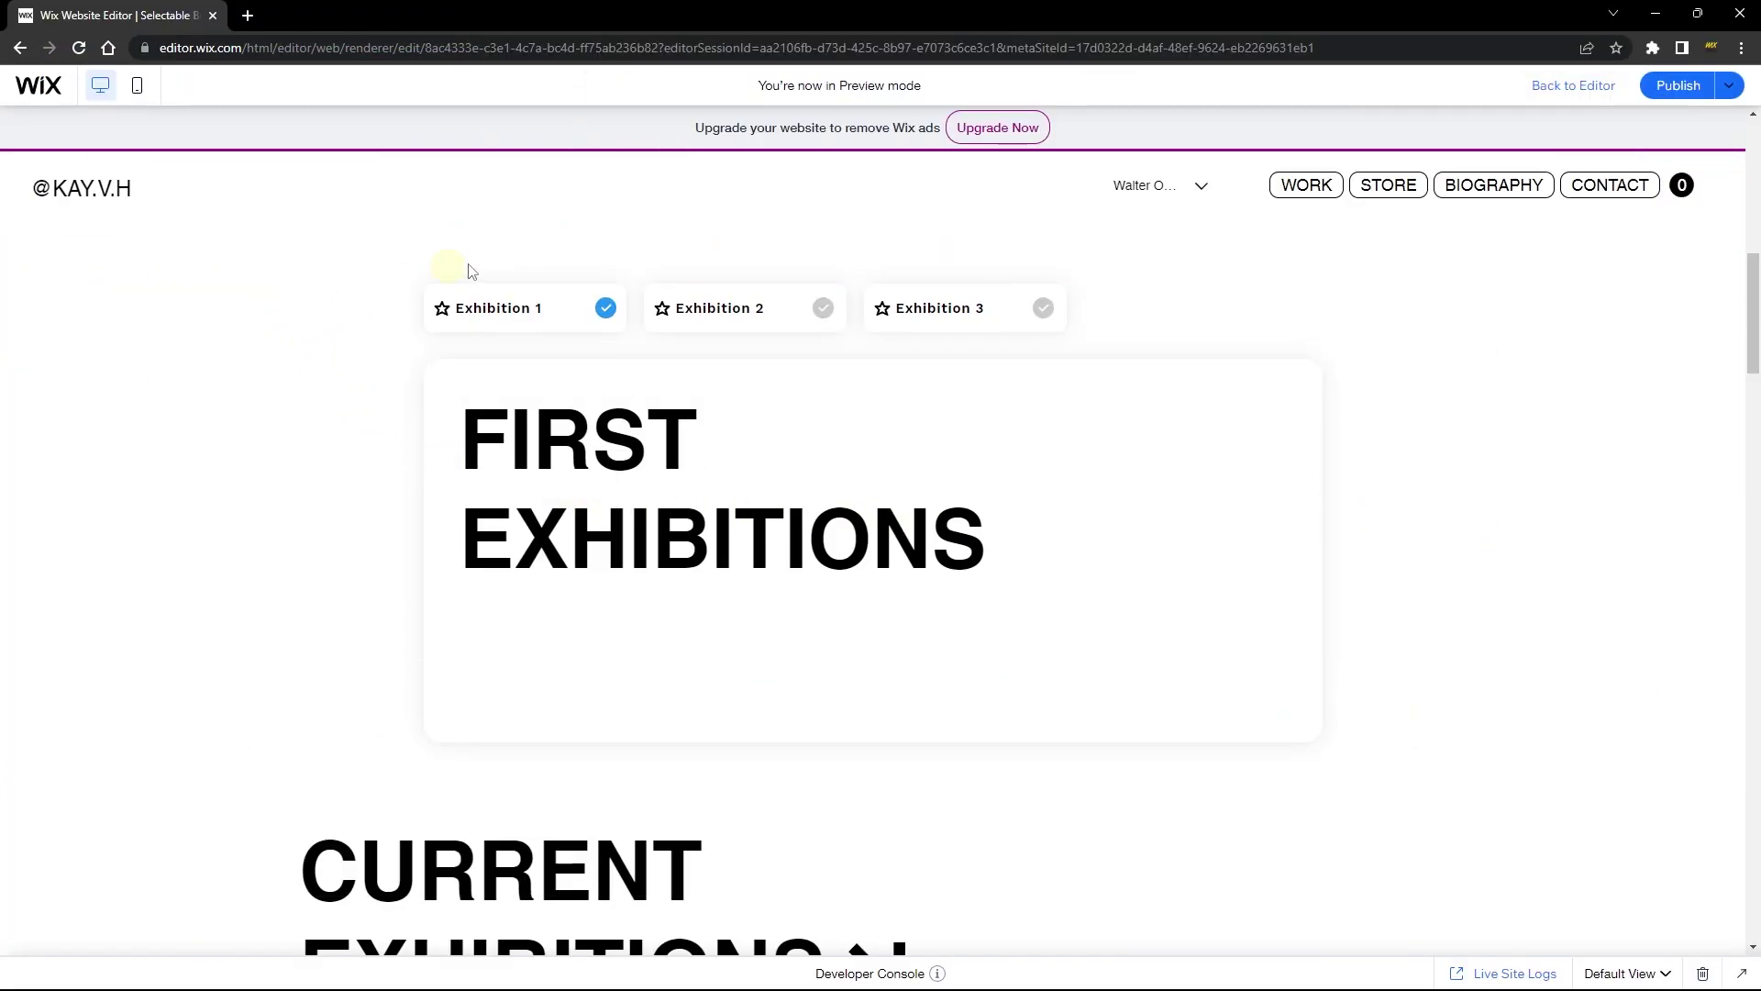
left_click(734, 323)
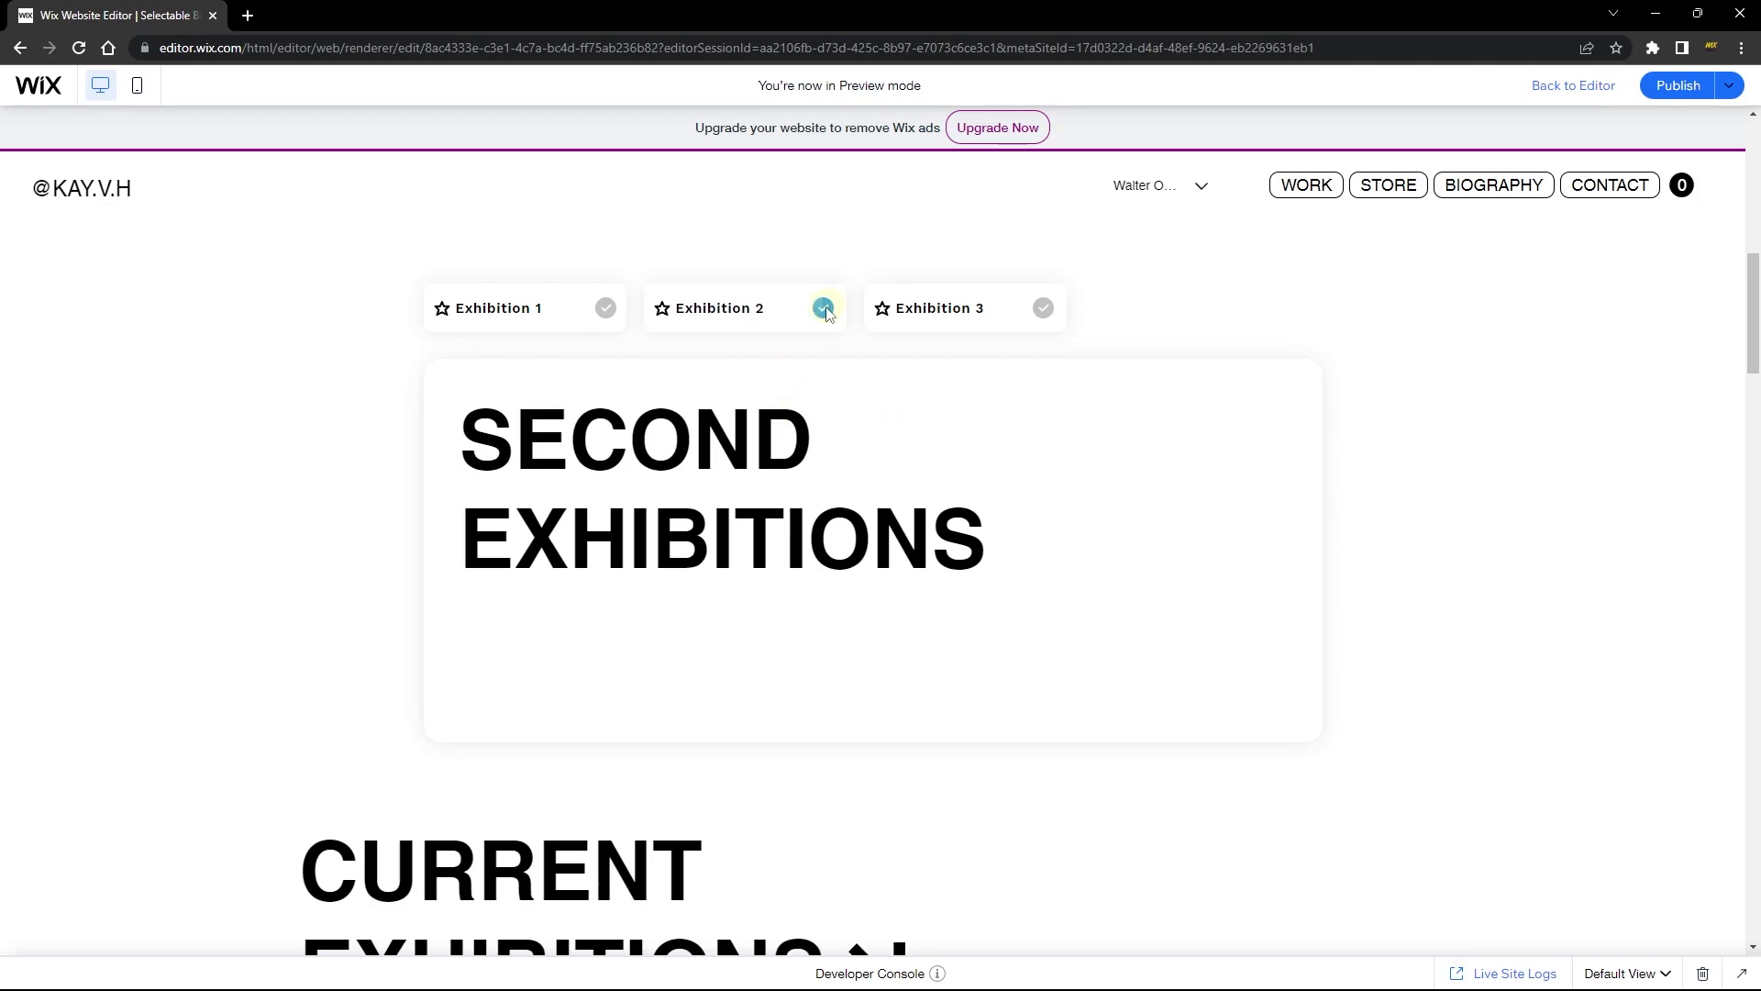
left_click(939, 323)
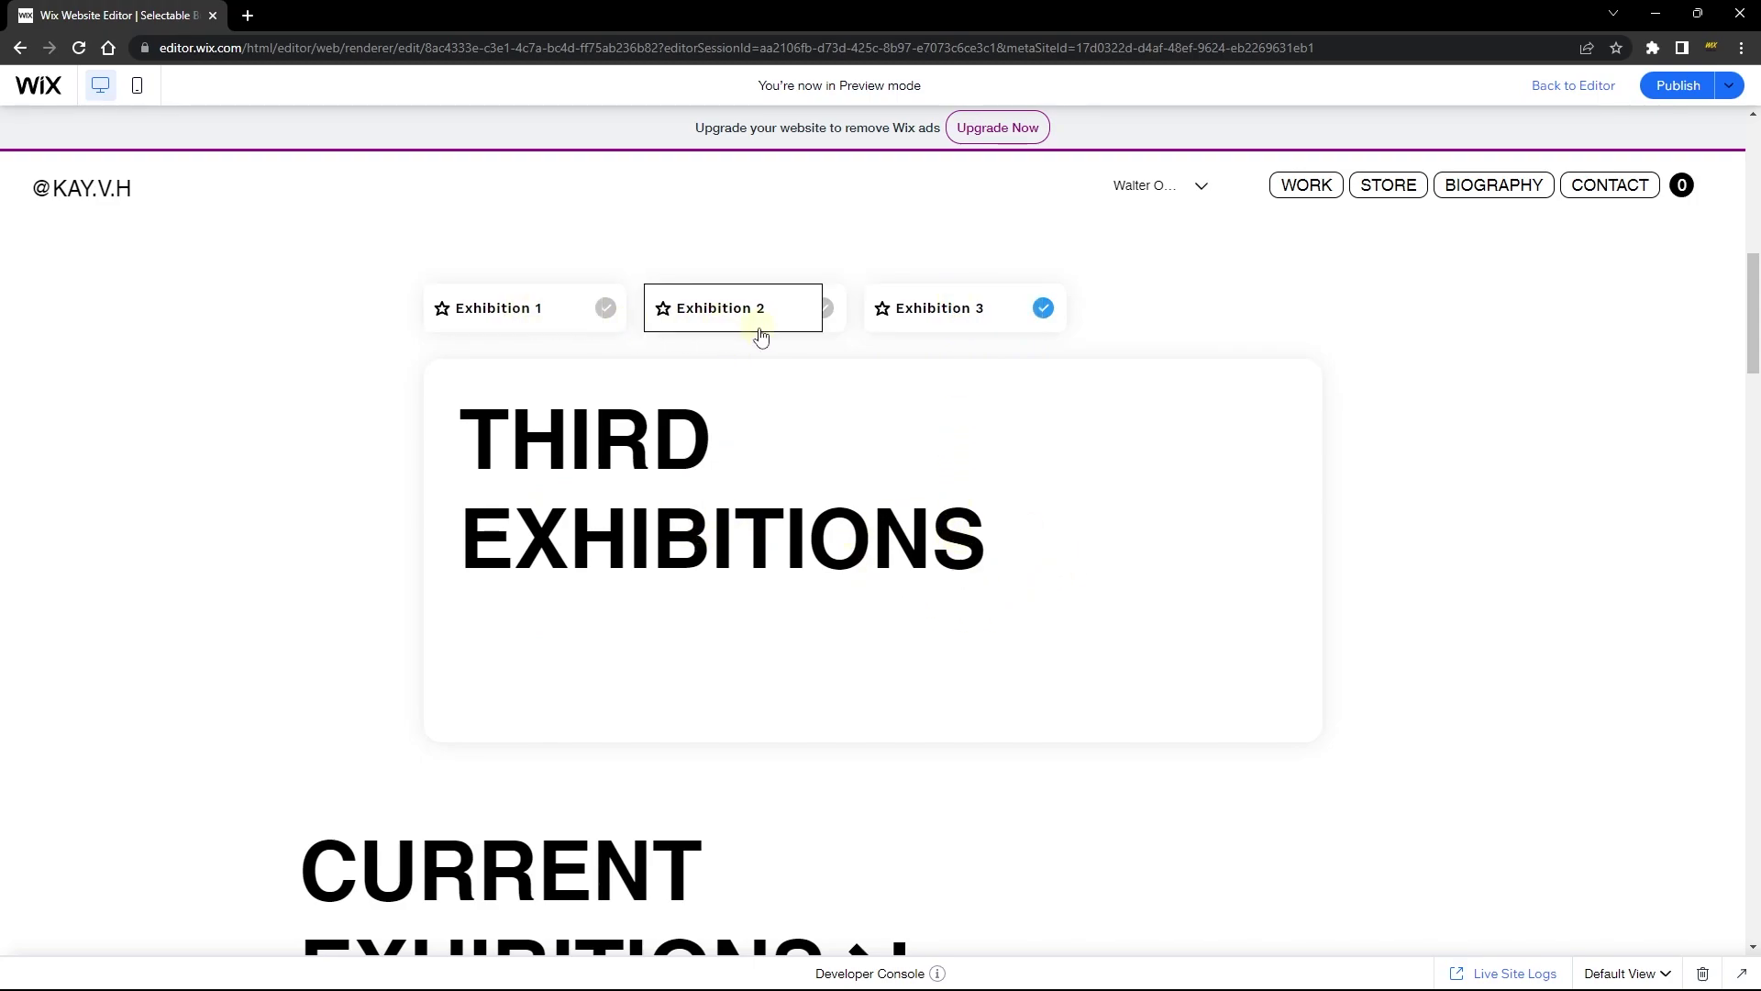
left_click(1574, 92)
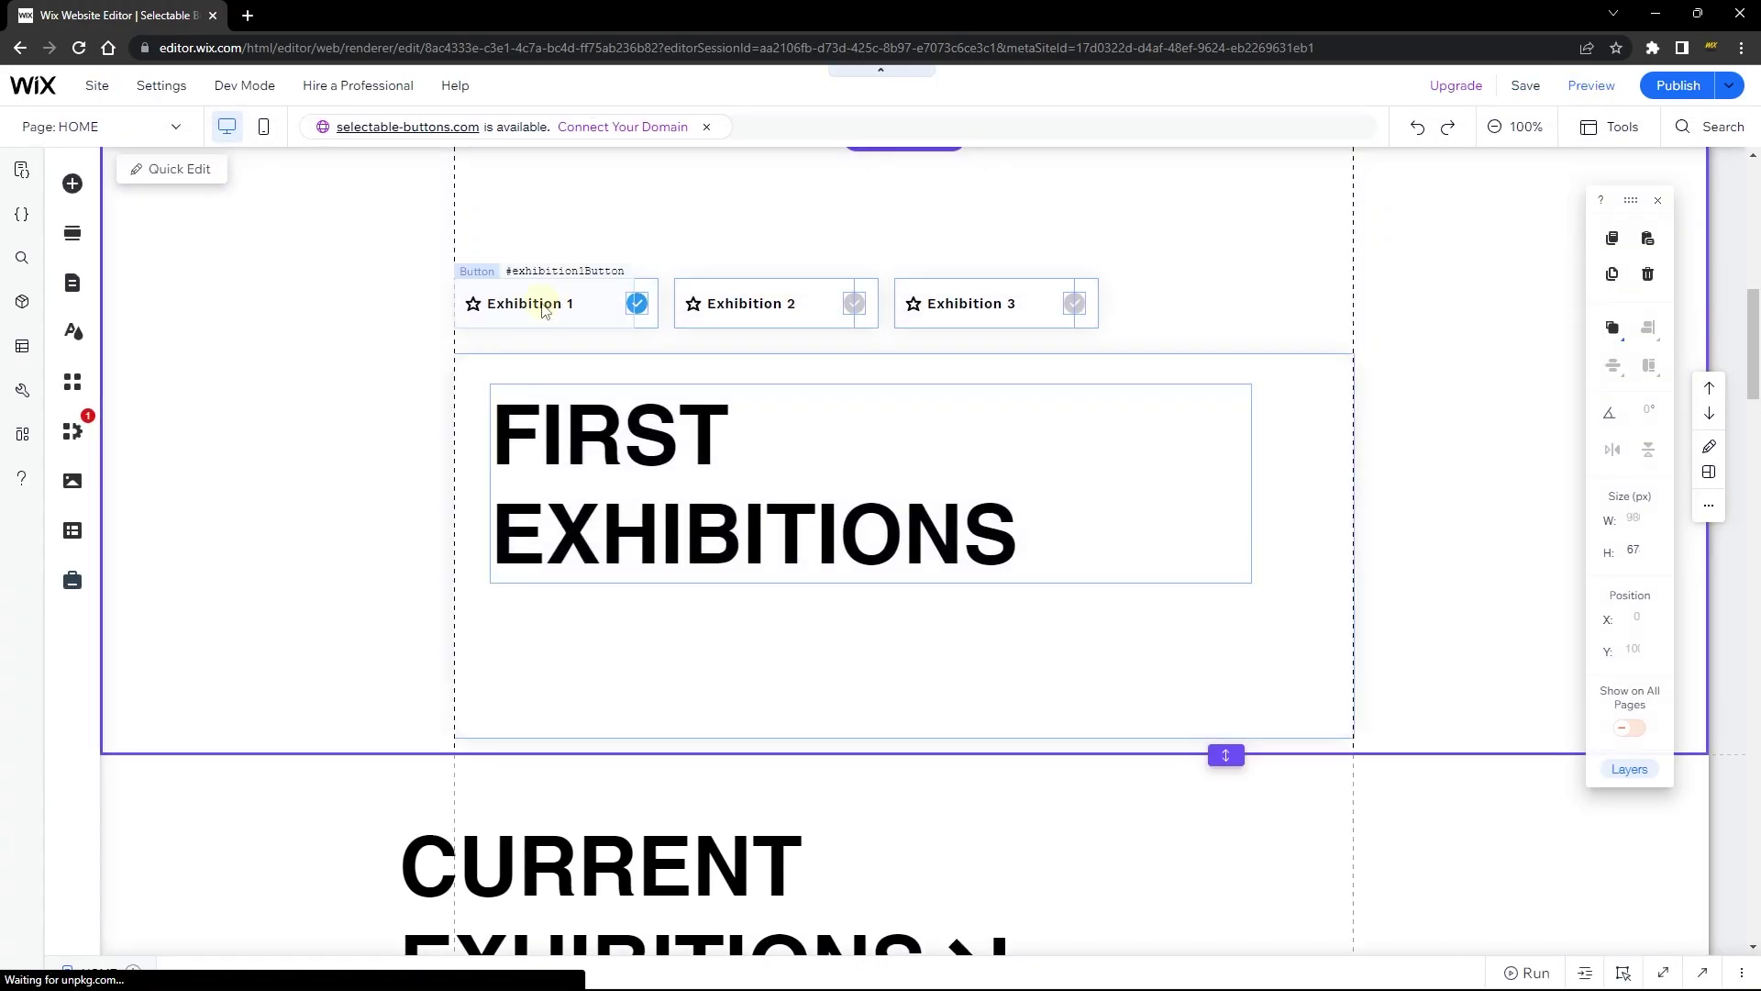
Apply the Exhibition 1 button's regular design to its Hover state and widen the button to about 216 px.
left_click(541, 303)
left_click(650, 235)
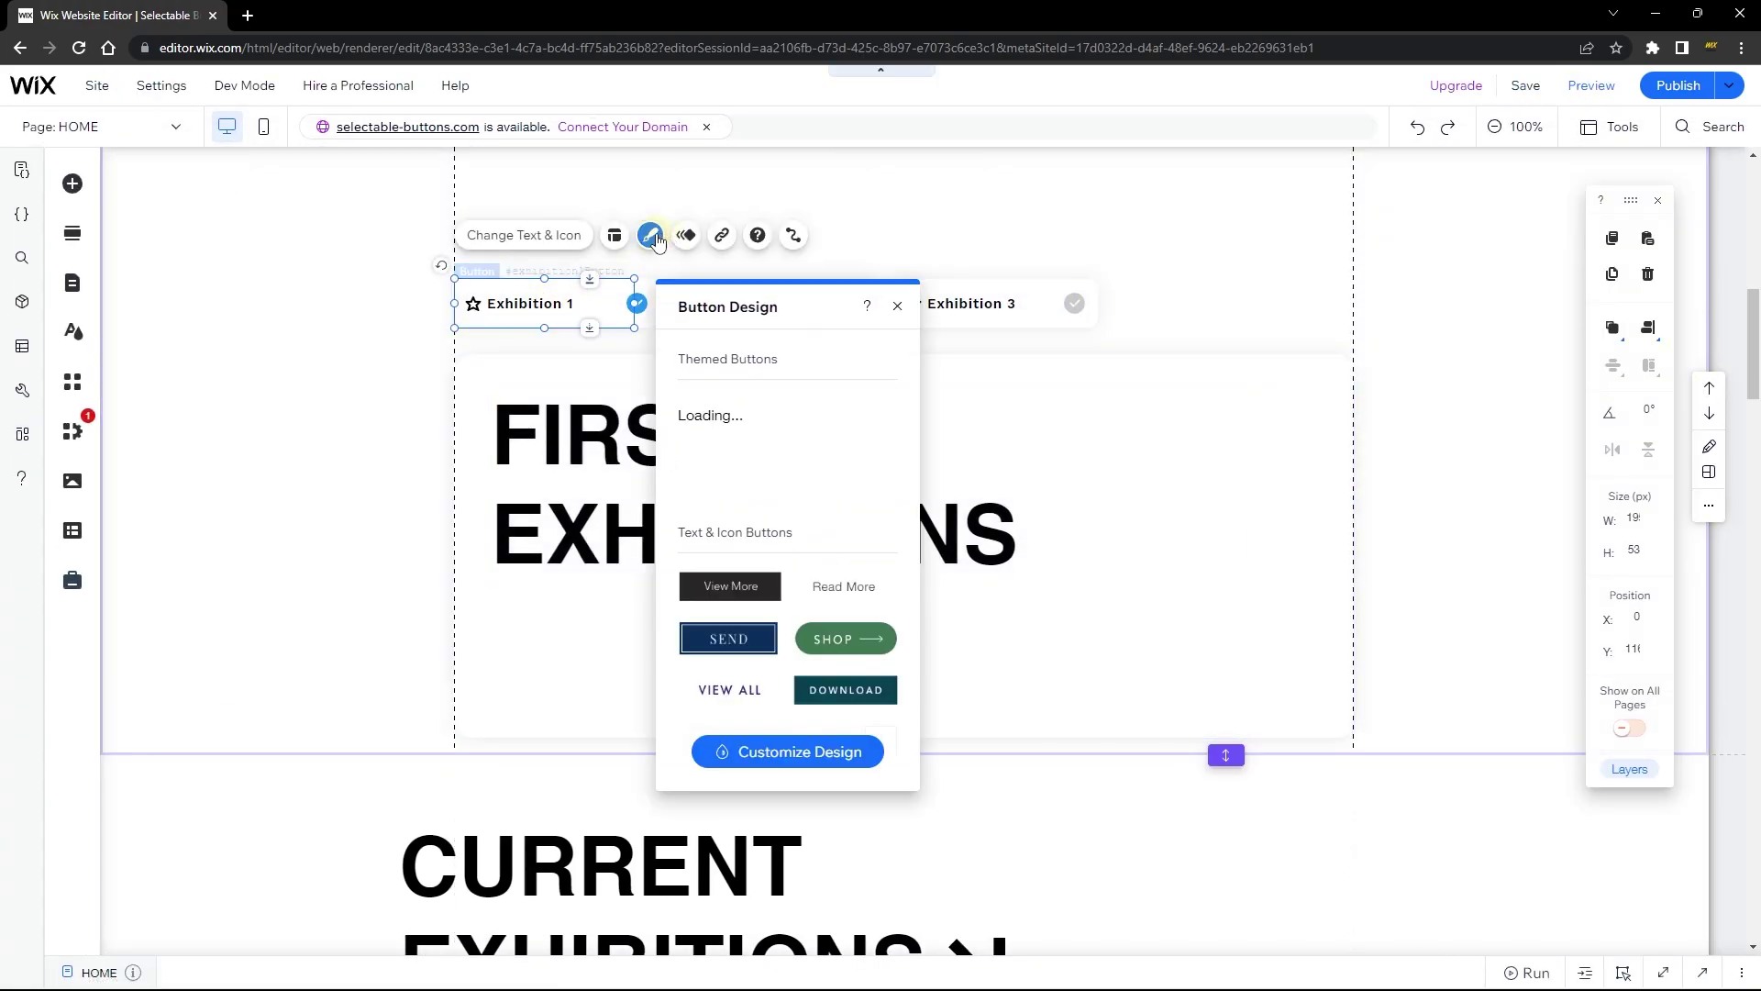
left_click(784, 757)
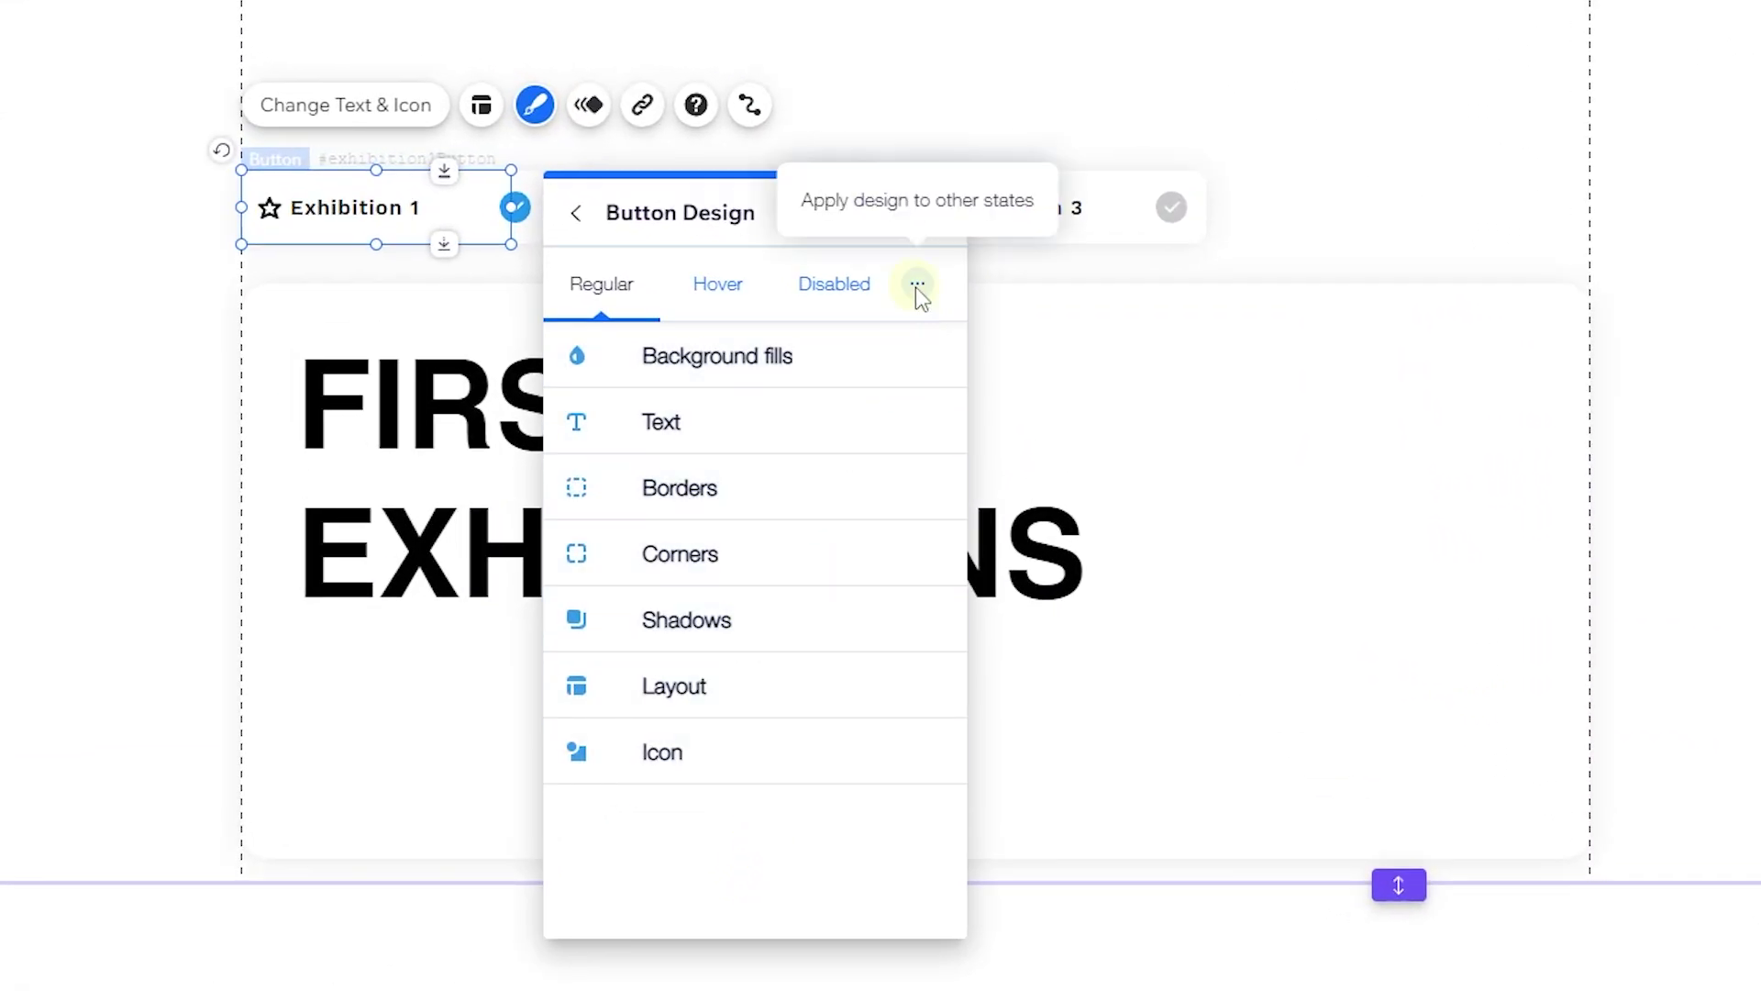
left_click(917, 285)
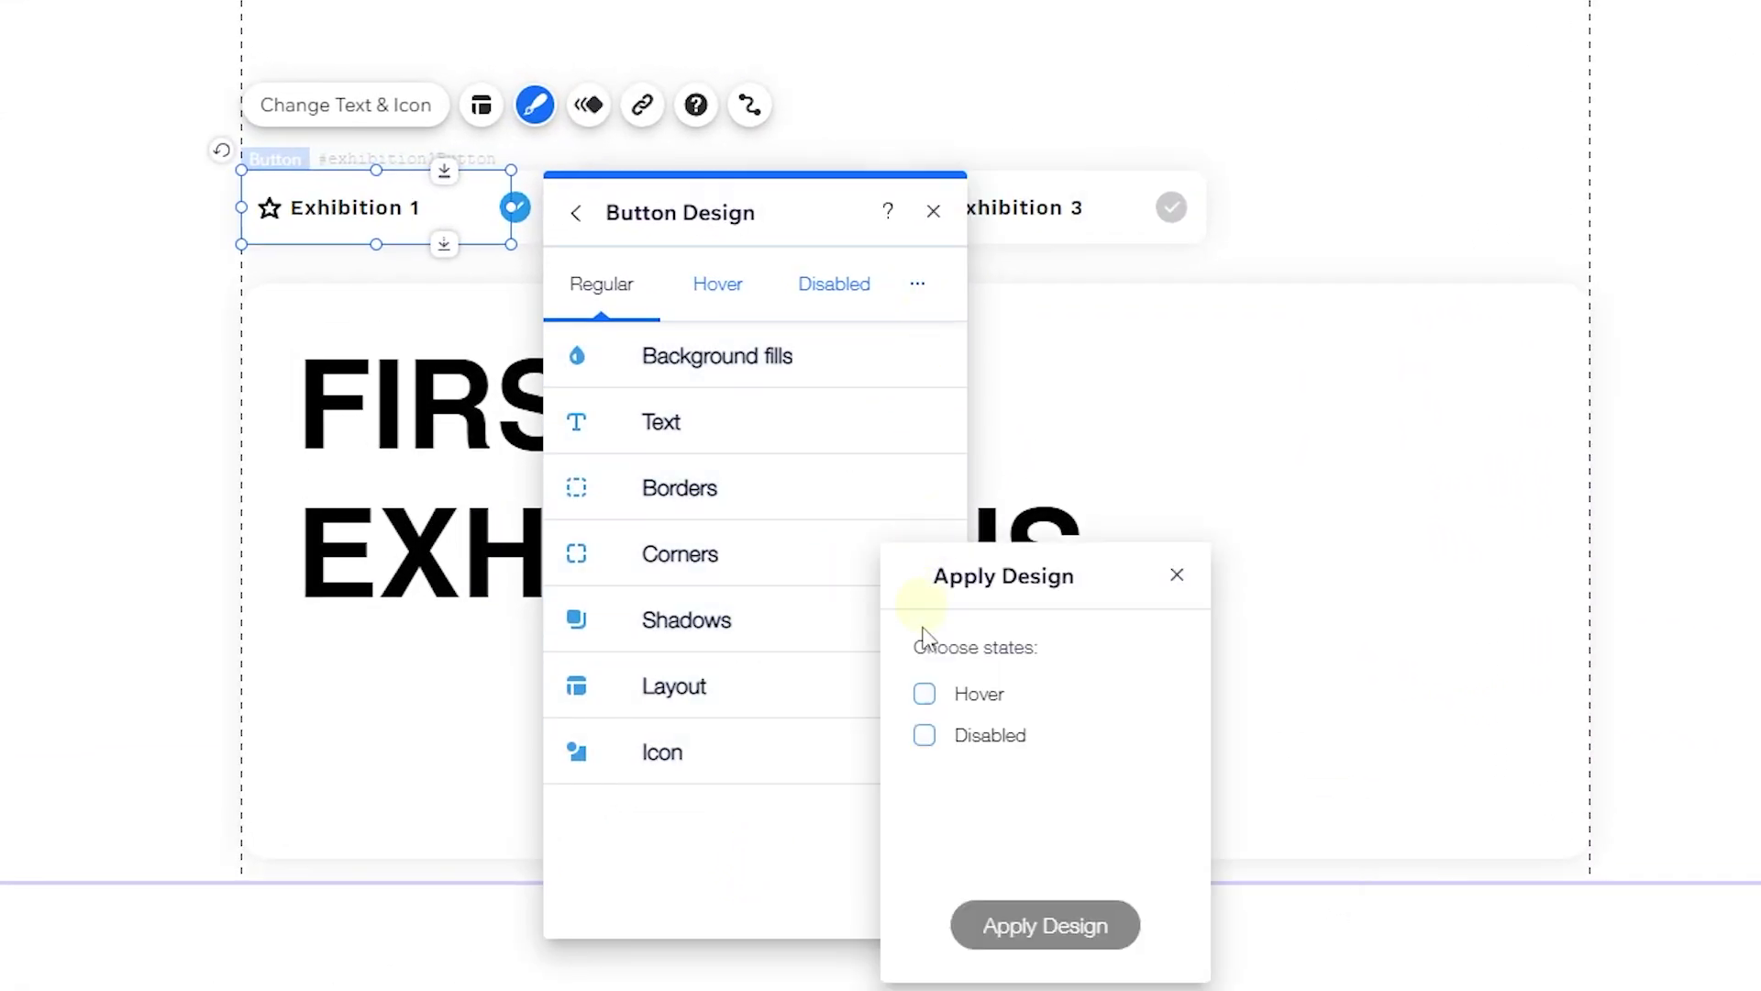
left_click(925, 693)
left_click(1066, 928)
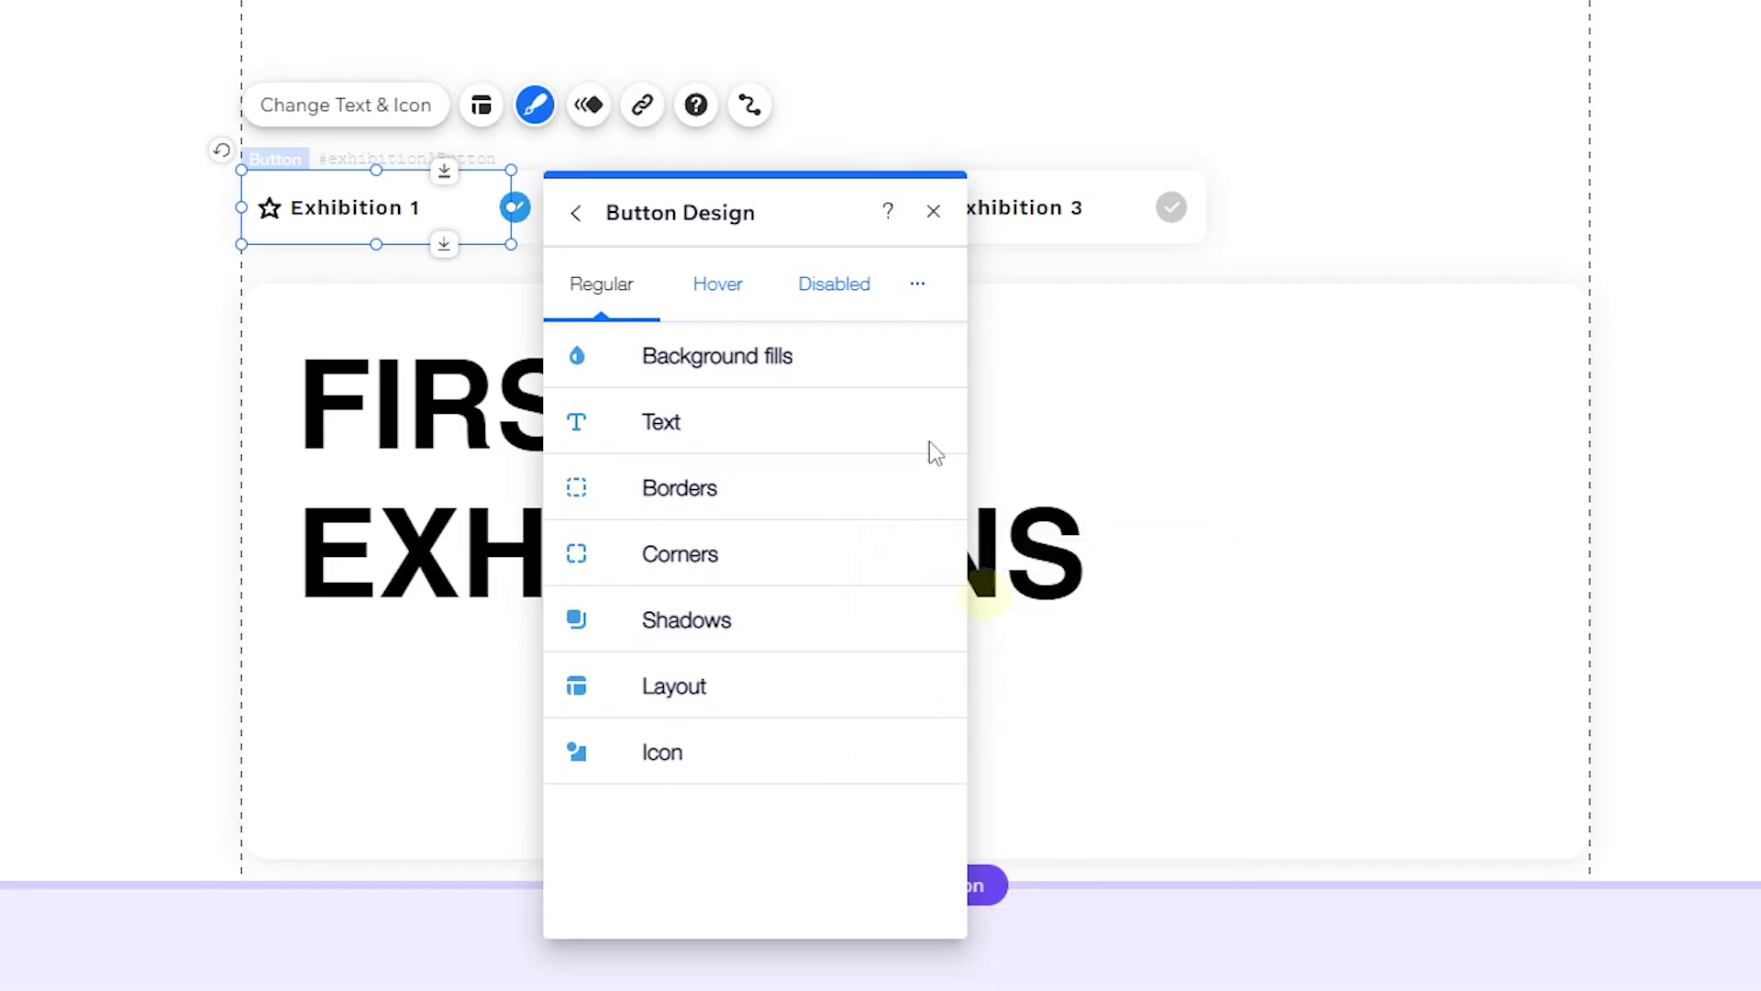
left_click(934, 213)
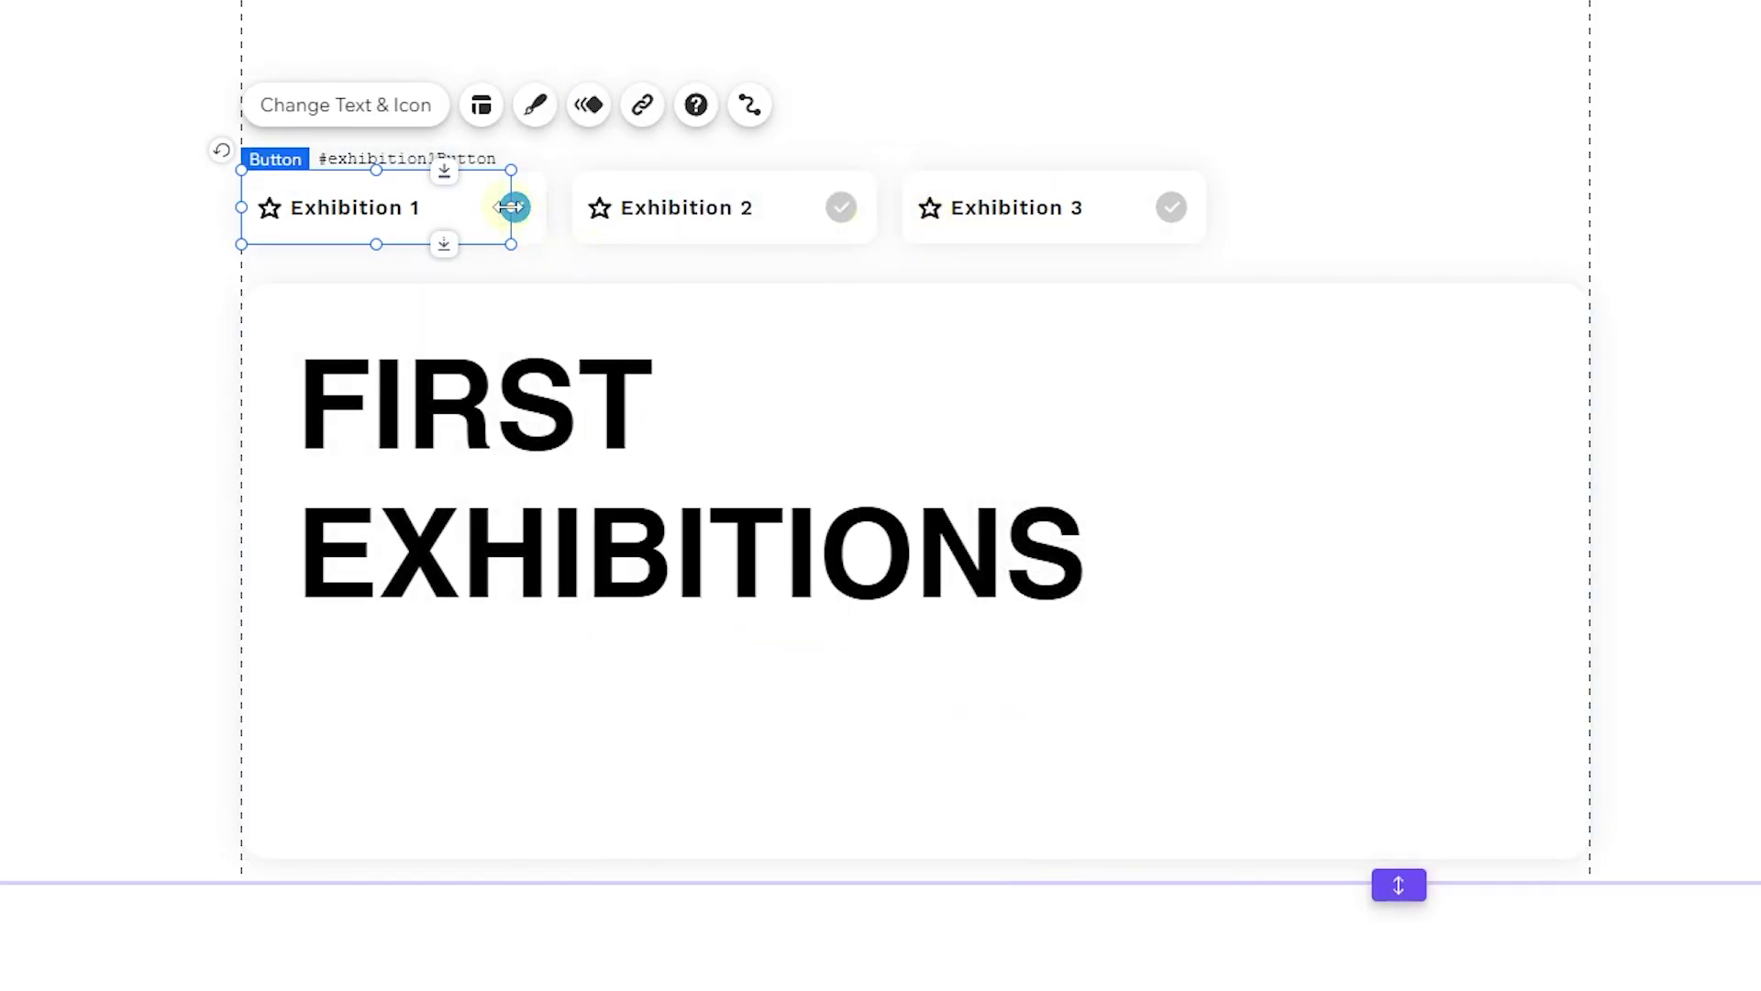
left_click_drag(512, 207, 539, 205)
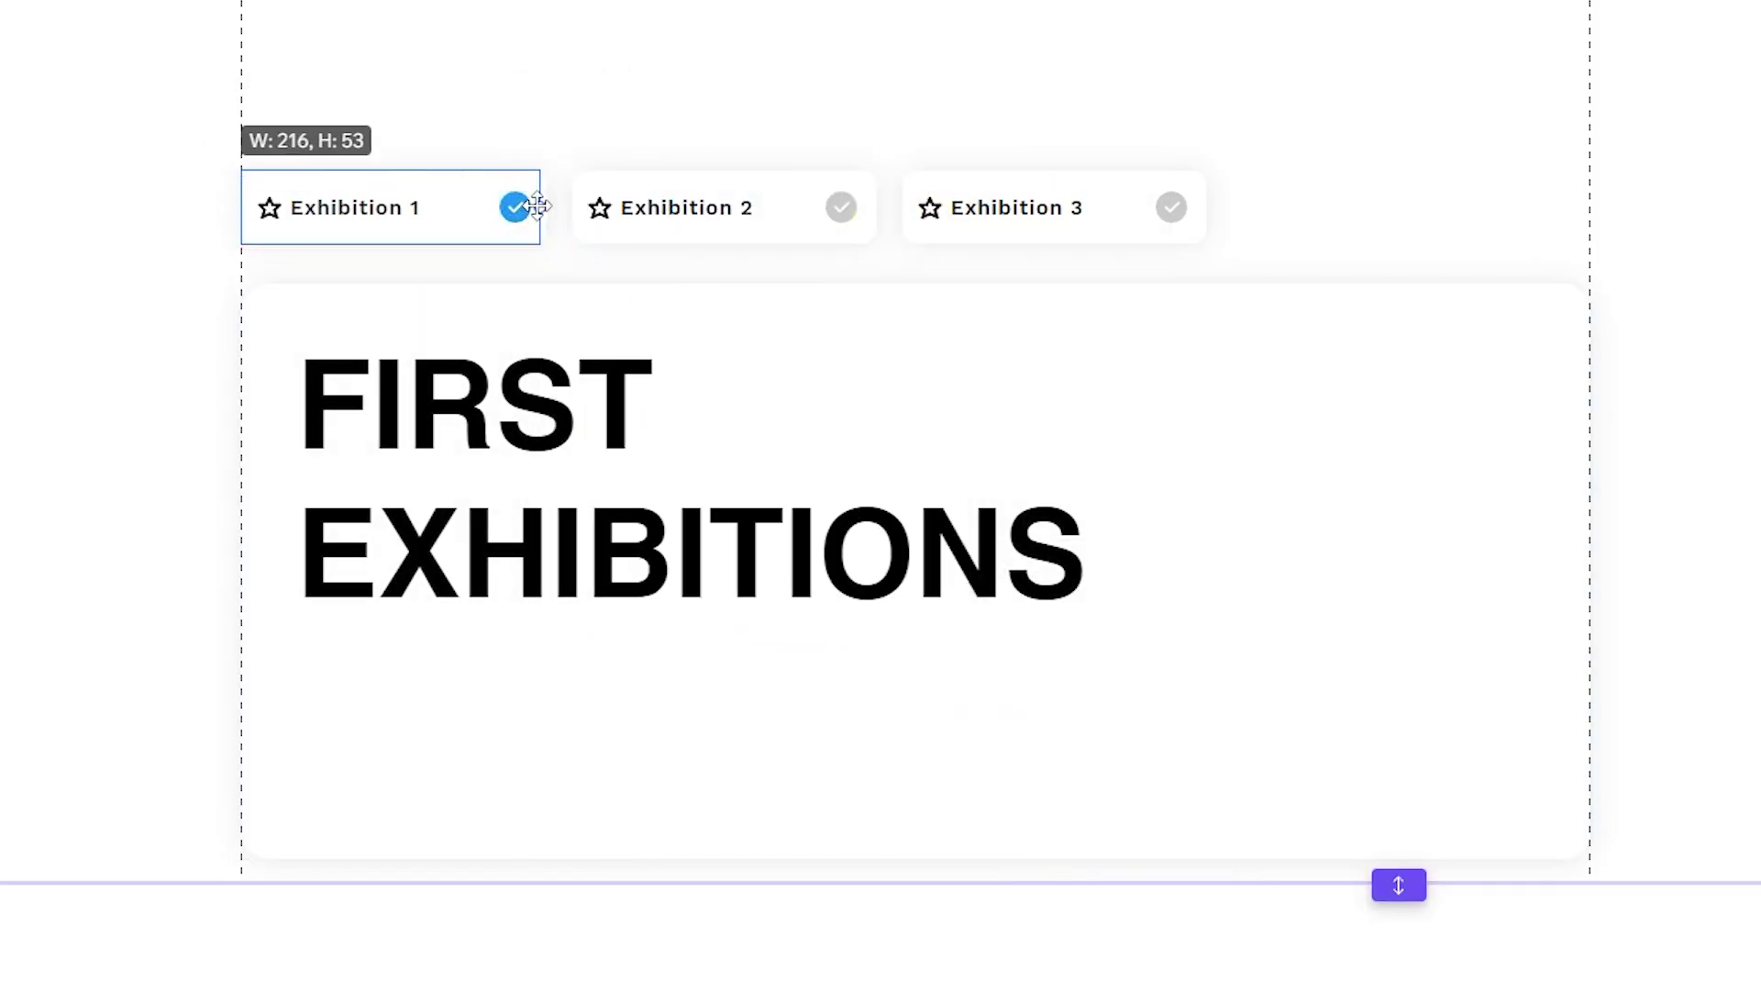
Open the design settings of the Exhibition 2 button.
left_click(767, 194)
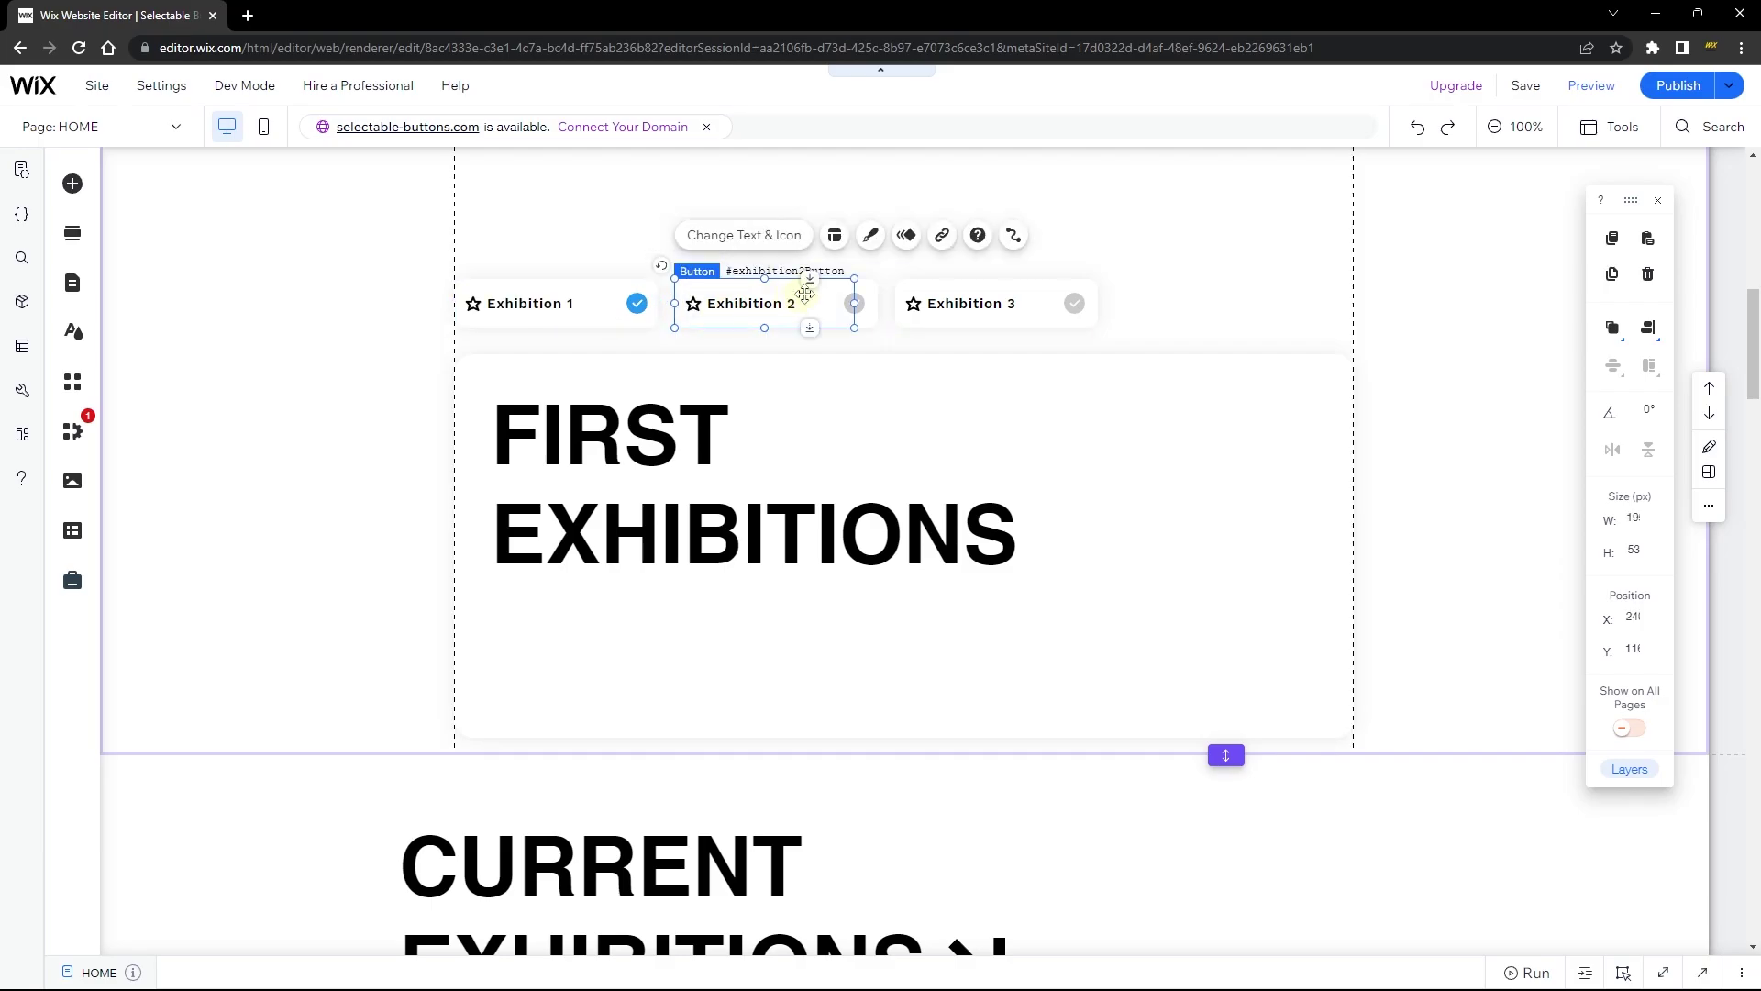
left_click(870, 236)
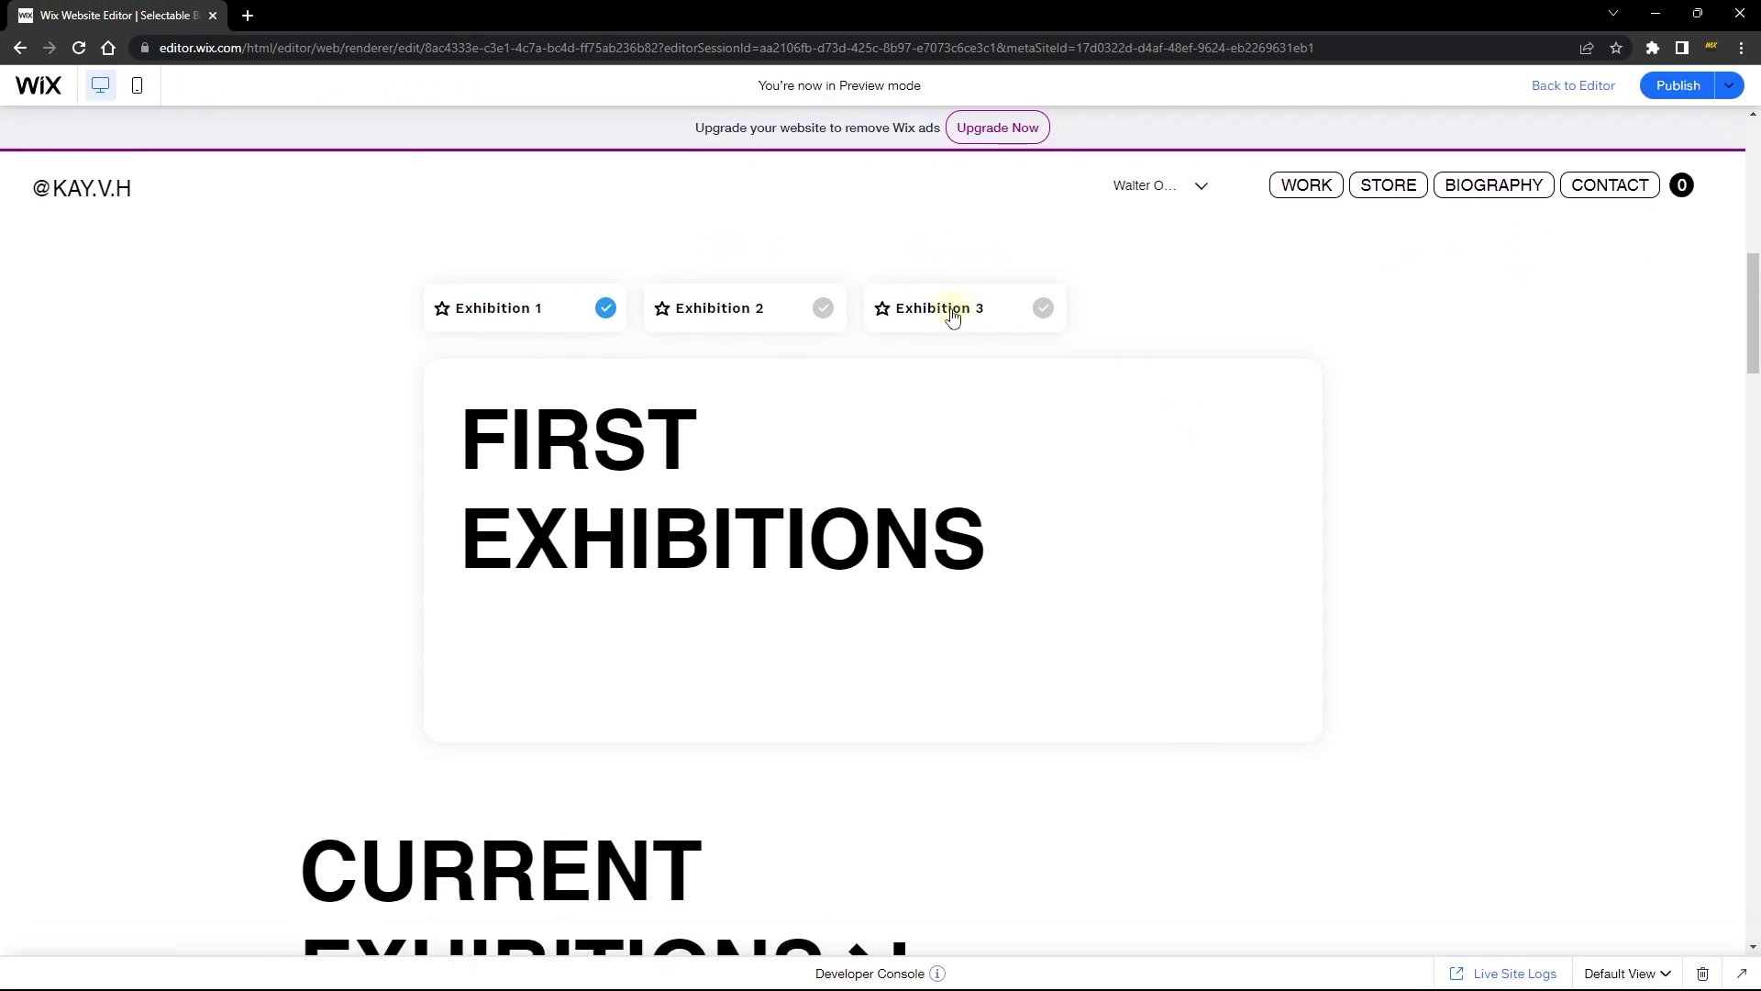
Test switching repeatedly among the Exhibition 1, Exhibition 2 and Exhibition 3 buttons in the site preview, and return to the editor.
left_click(931, 317)
left_click(743, 325)
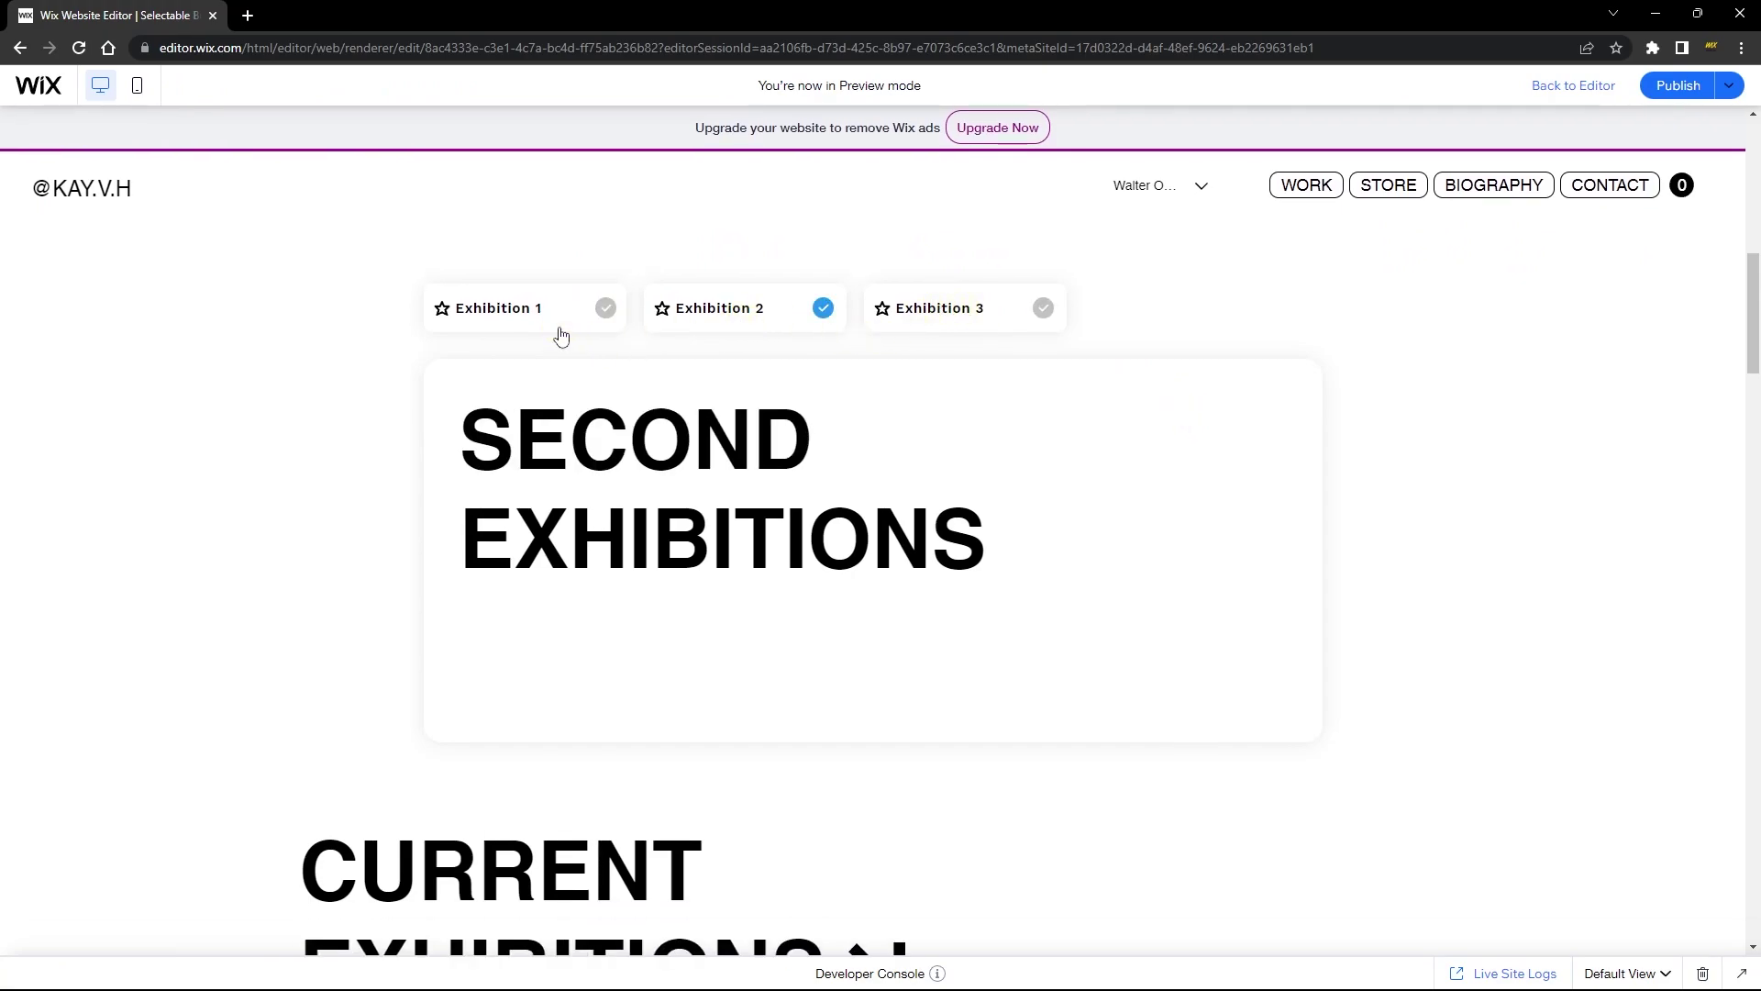
left_click(967, 323)
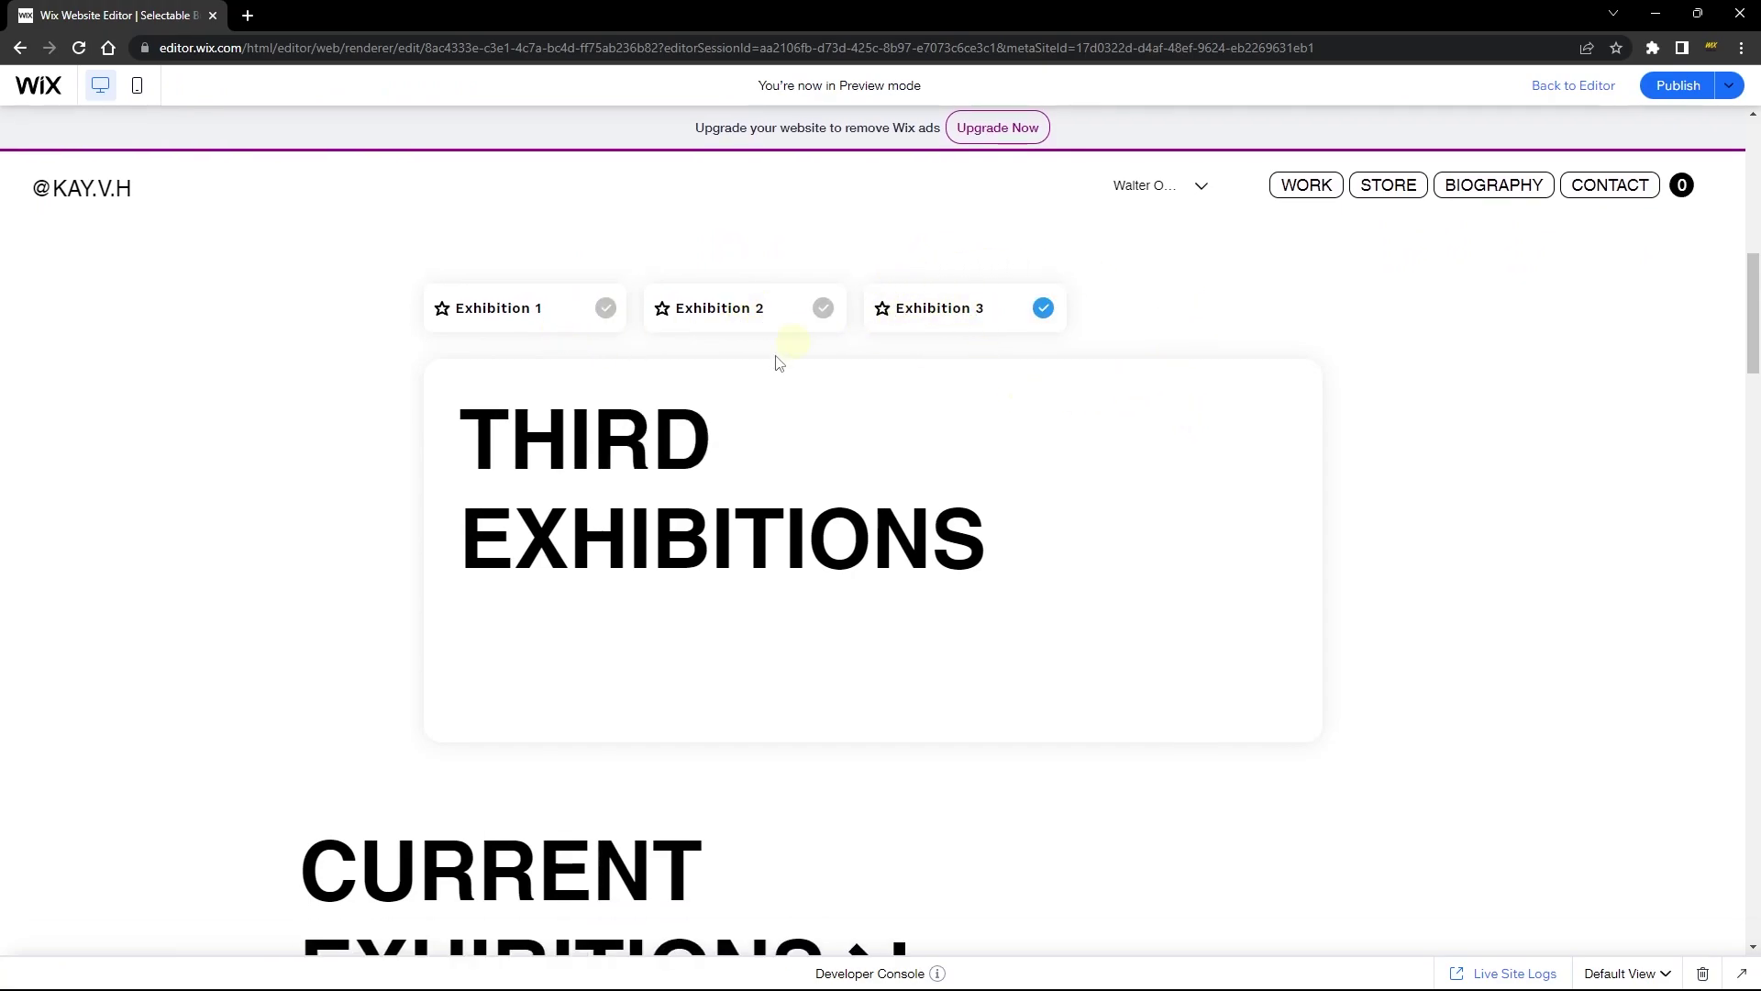
left_click(495, 334)
left_click(743, 322)
left_click(920, 318)
left_click(714, 336)
left_click(544, 322)
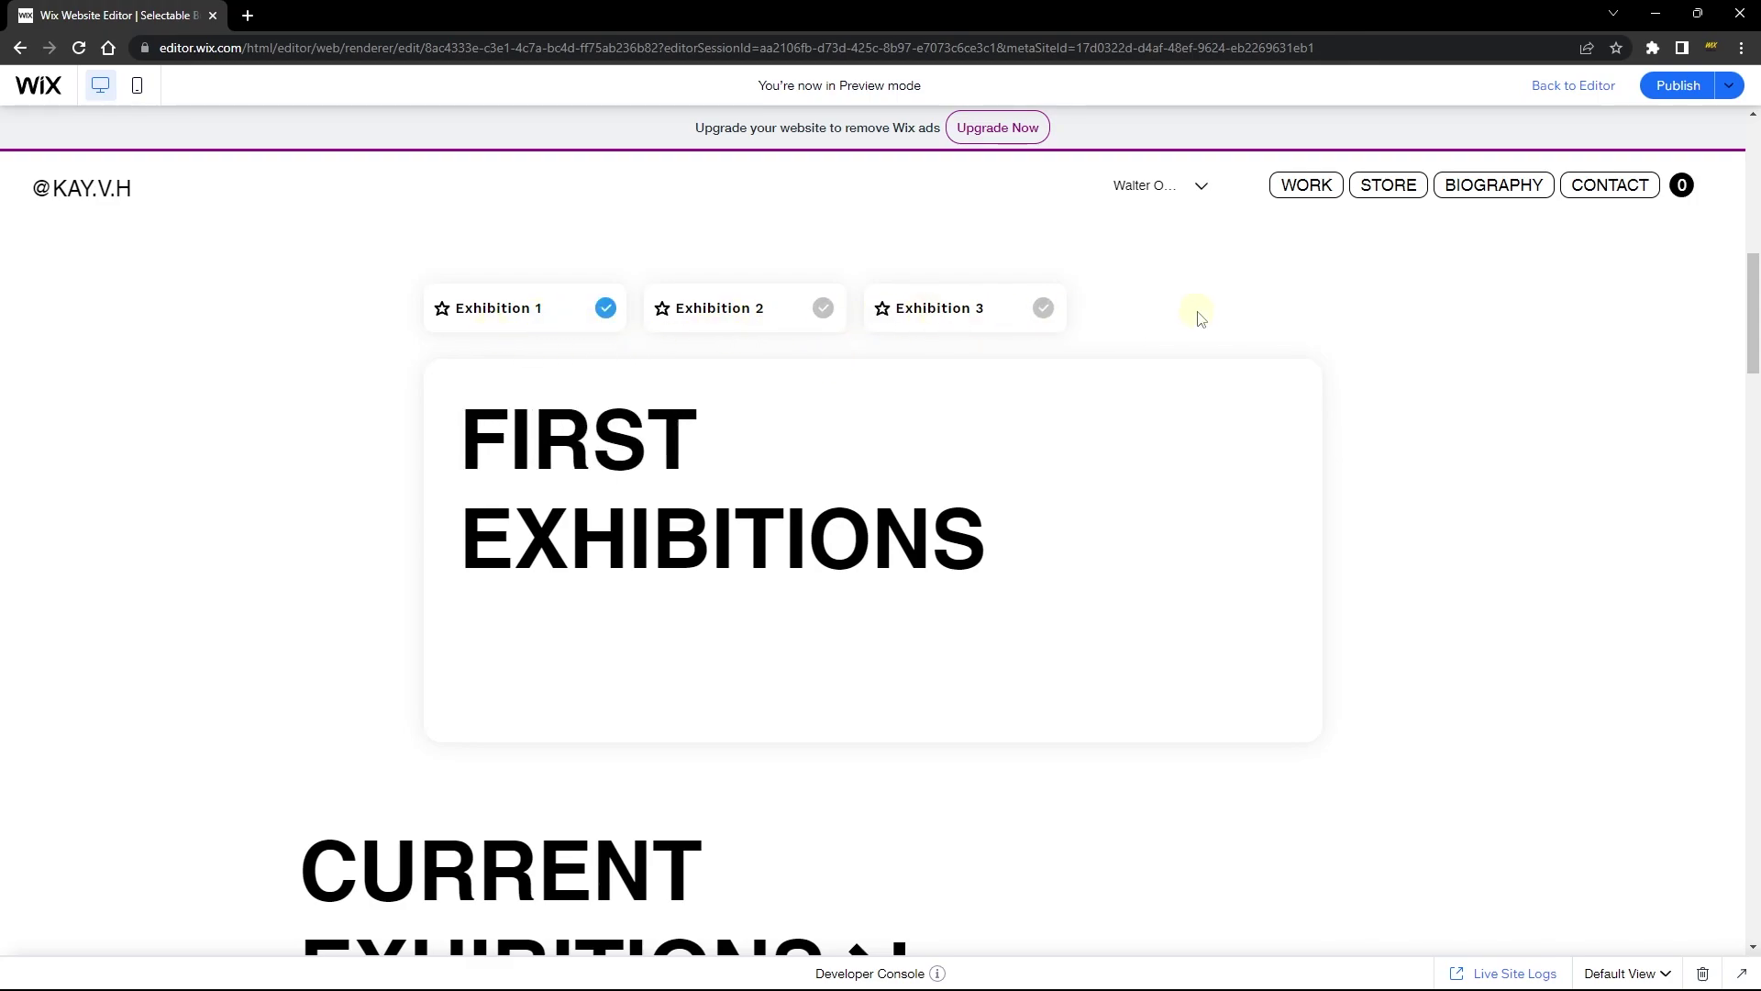
scroll(1245, 460, "up", 2)
left_click(929, 503)
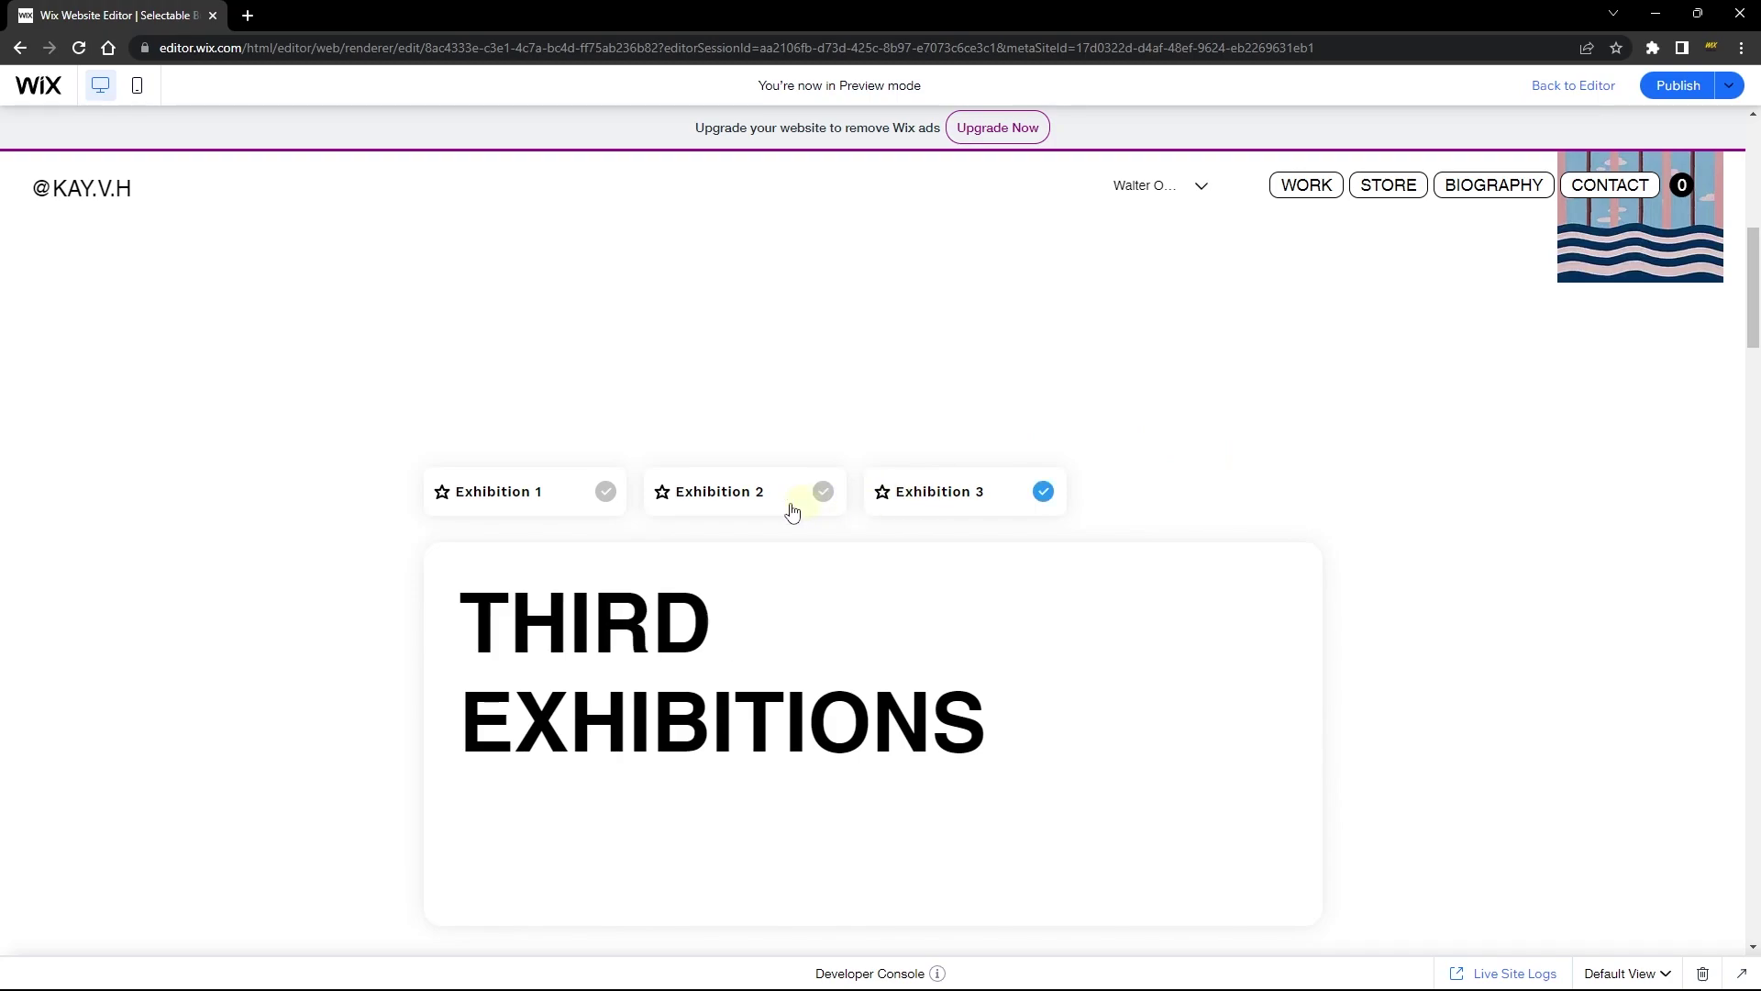
left_click(679, 503)
left_click(569, 508)
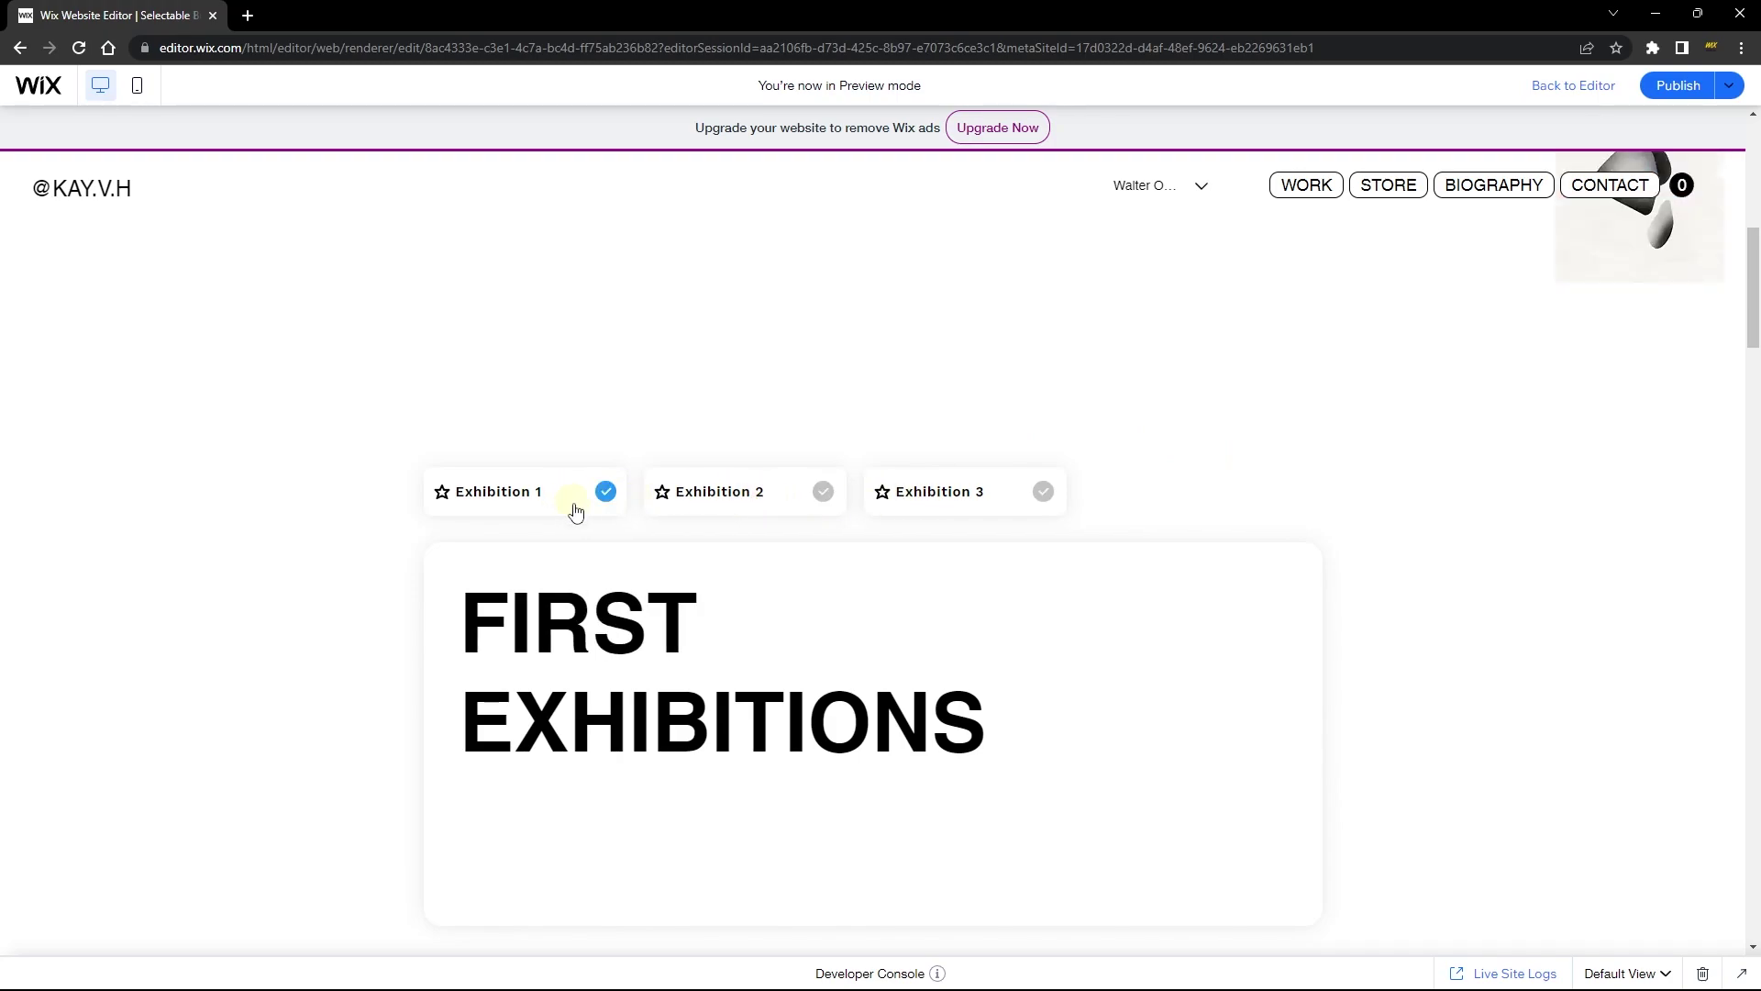
left_click(699, 498)
left_click(948, 510)
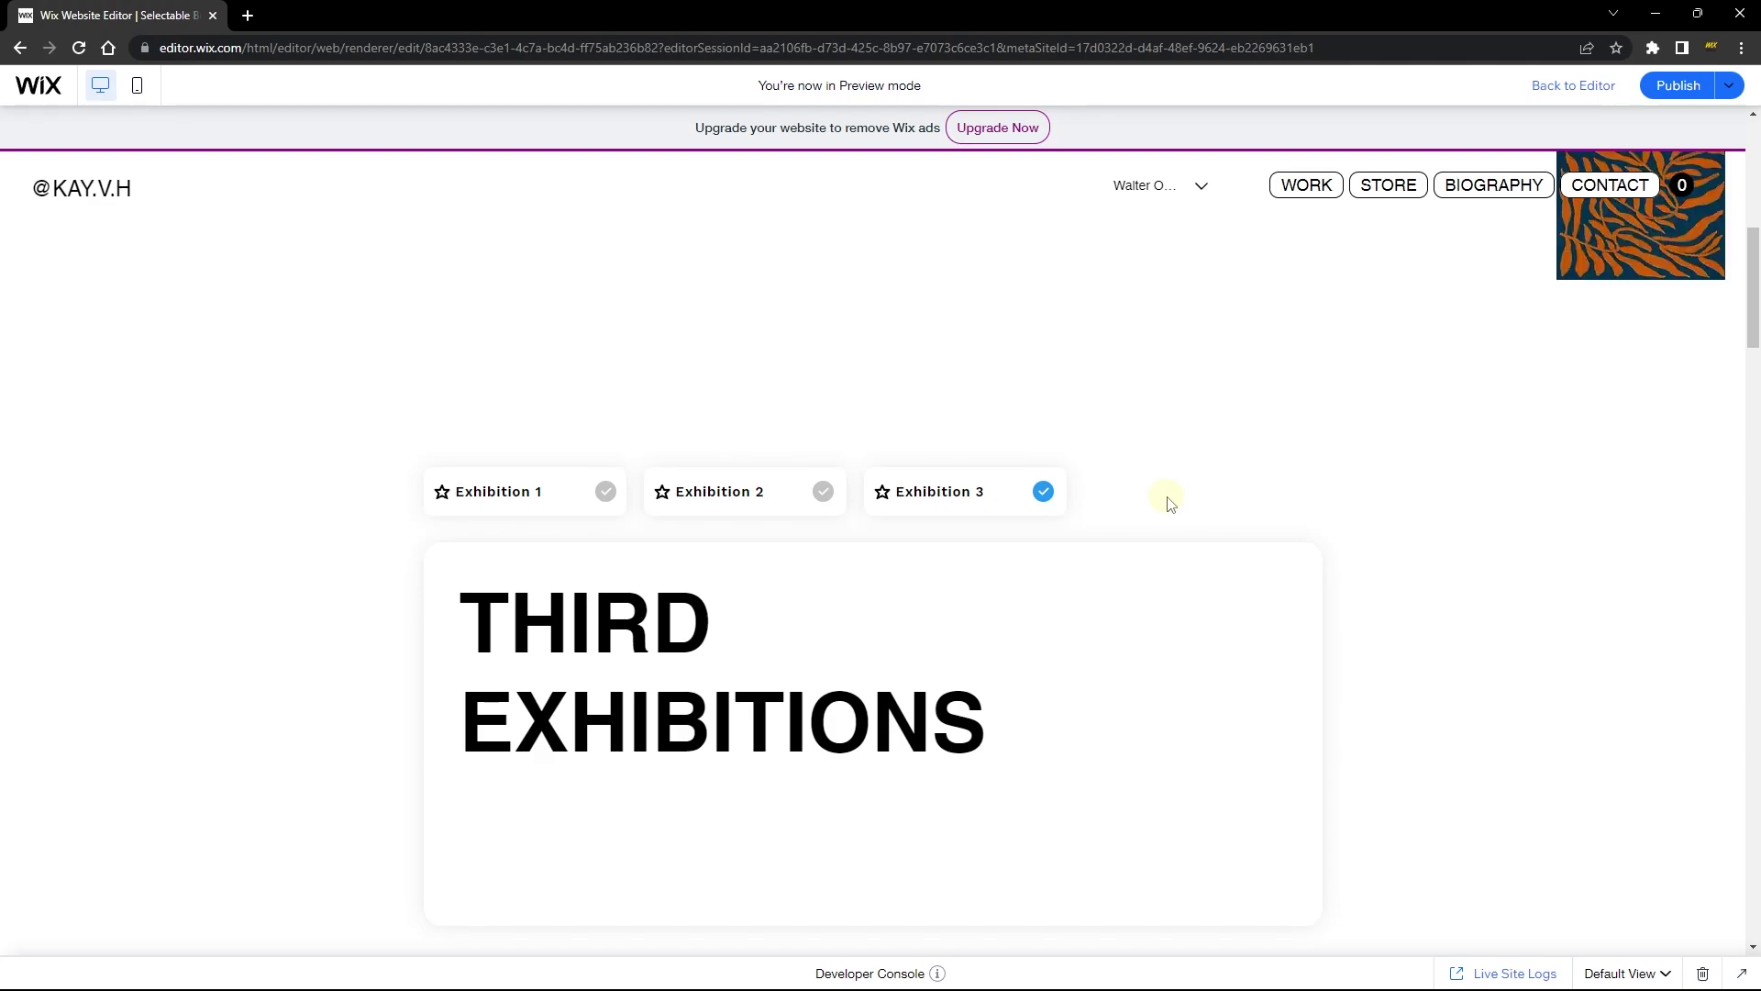
left_click(1559, 84)
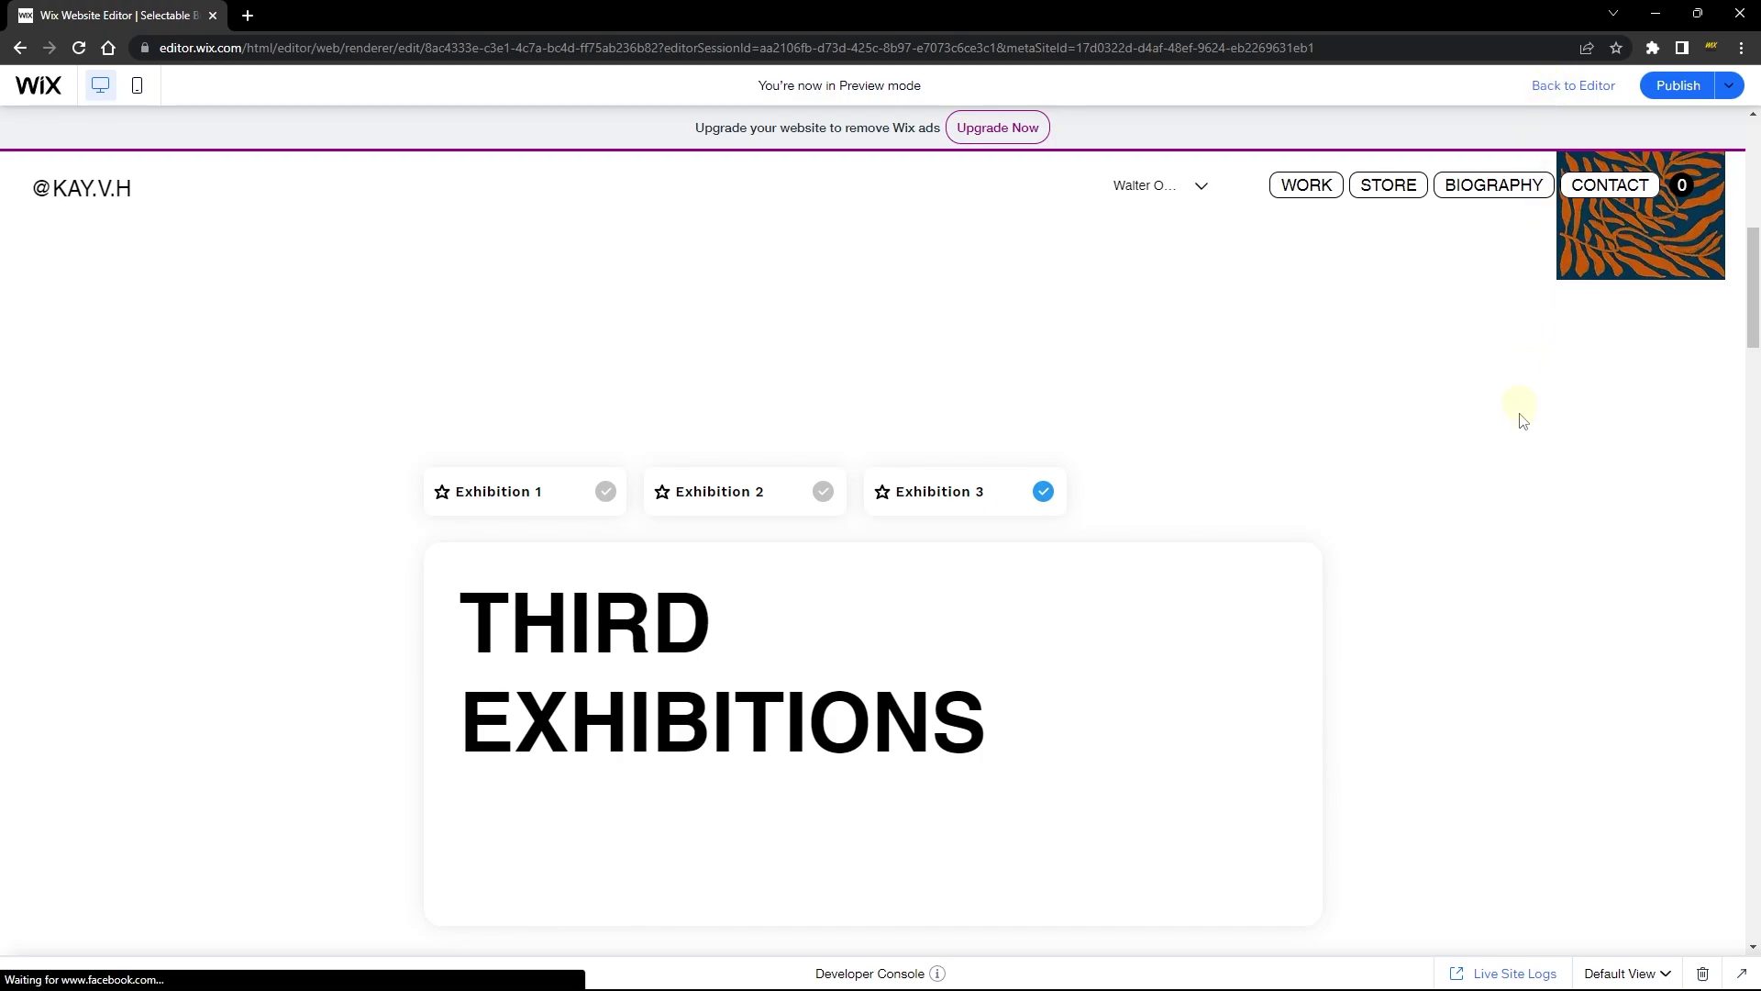
left_click(1075, 438)
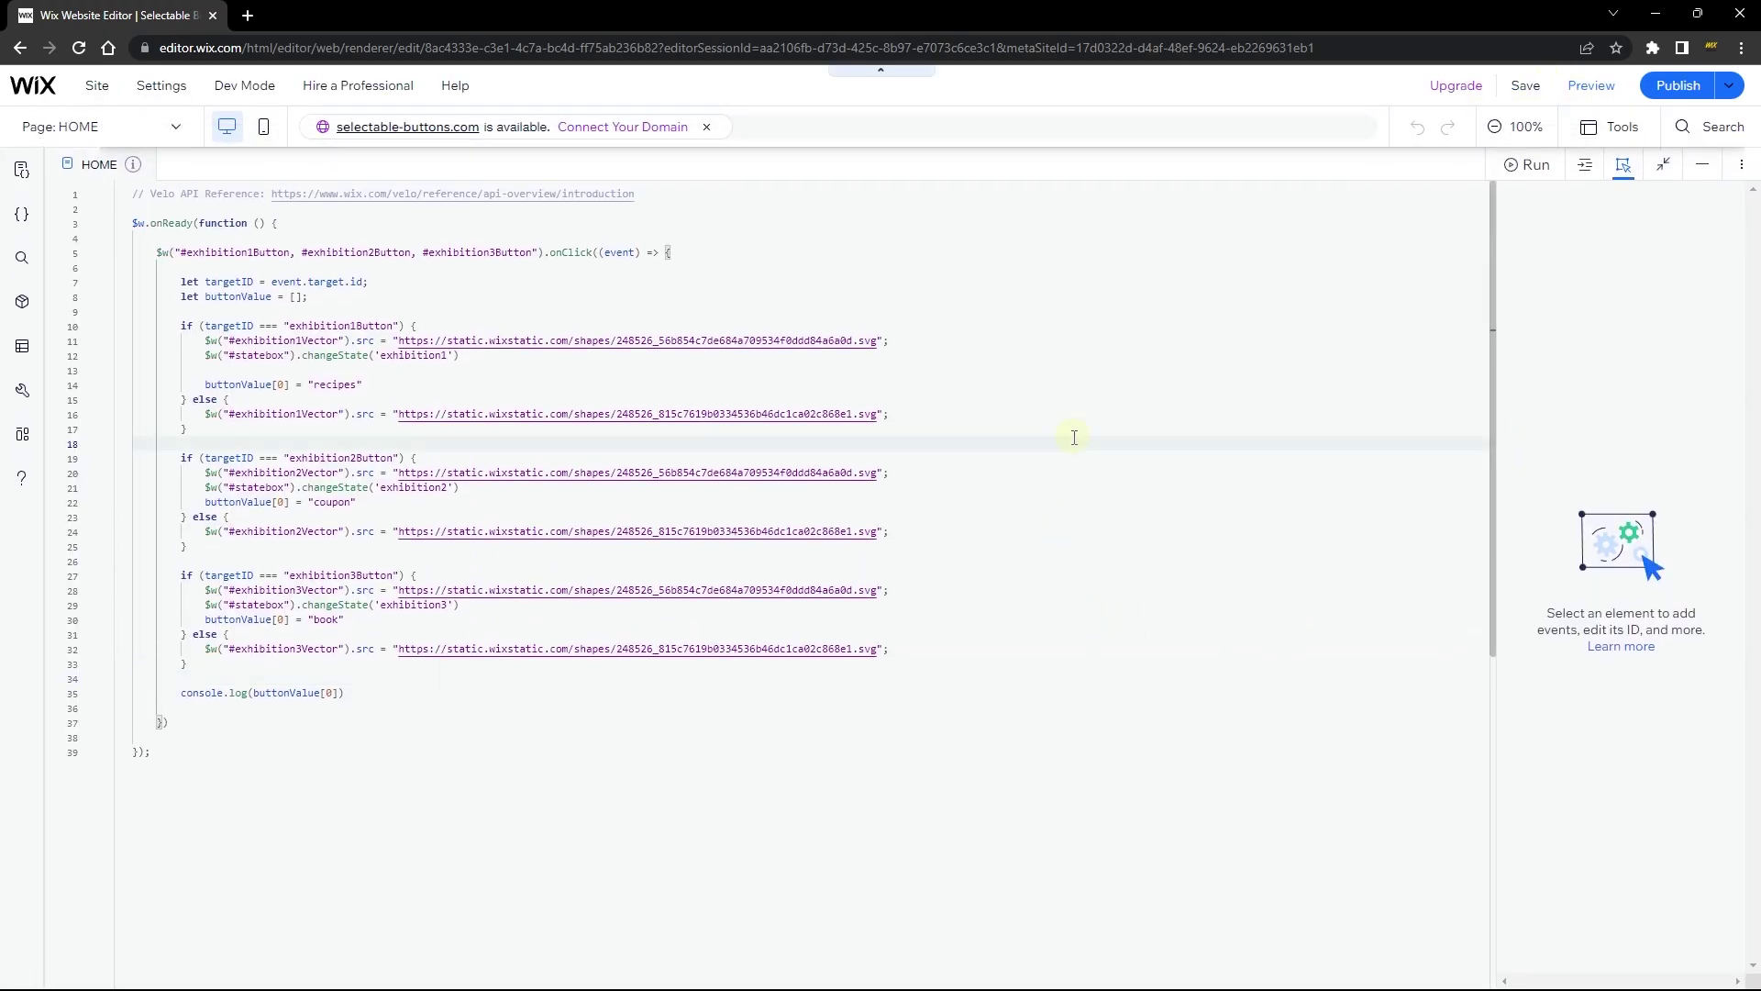
left_click(1103, 418)
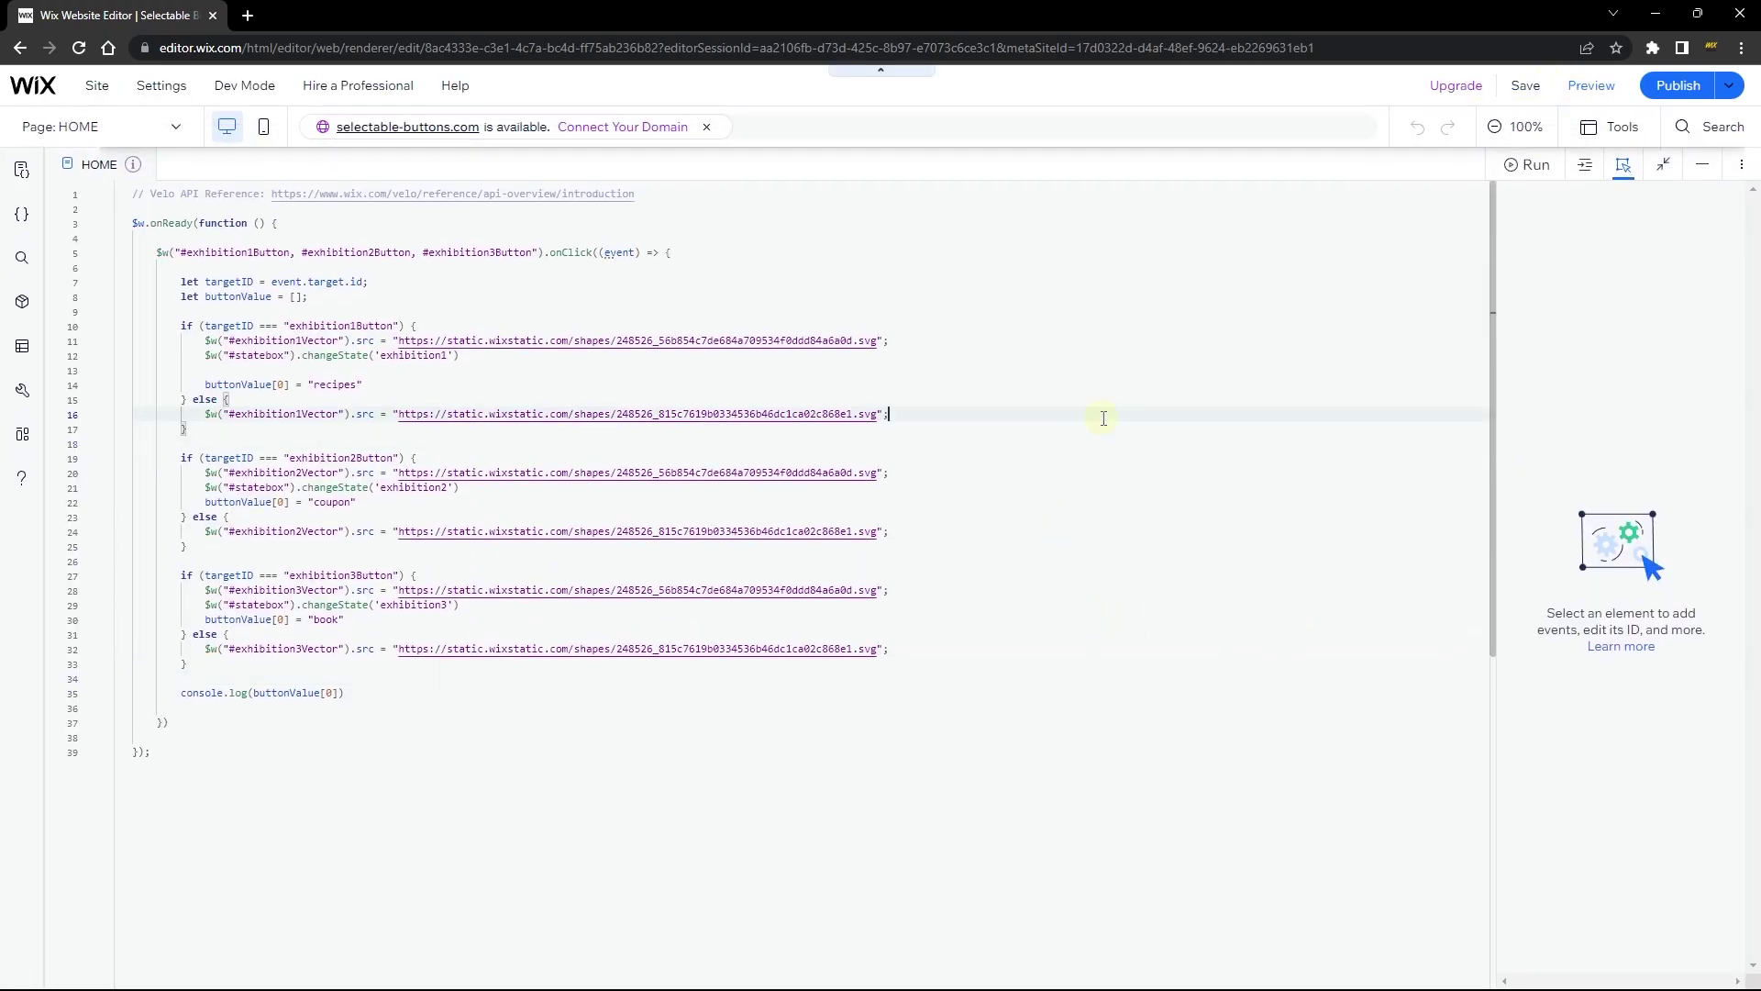